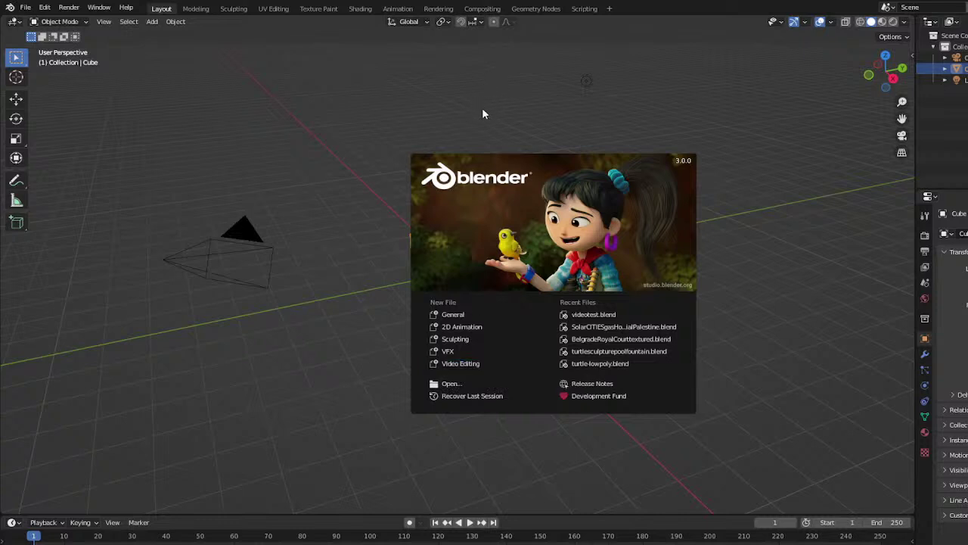
# Close the splash screen and flip between the Layout and Modeling workspaces
pyautogui.click(371, 149)
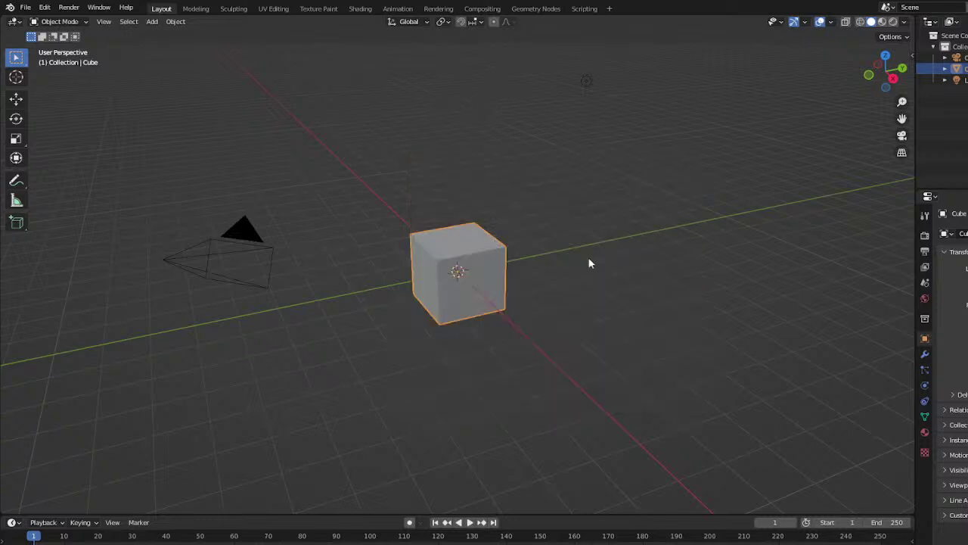
pyautogui.click(194, 9)
pyautogui.click(162, 10)
pyautogui.click(185, 9)
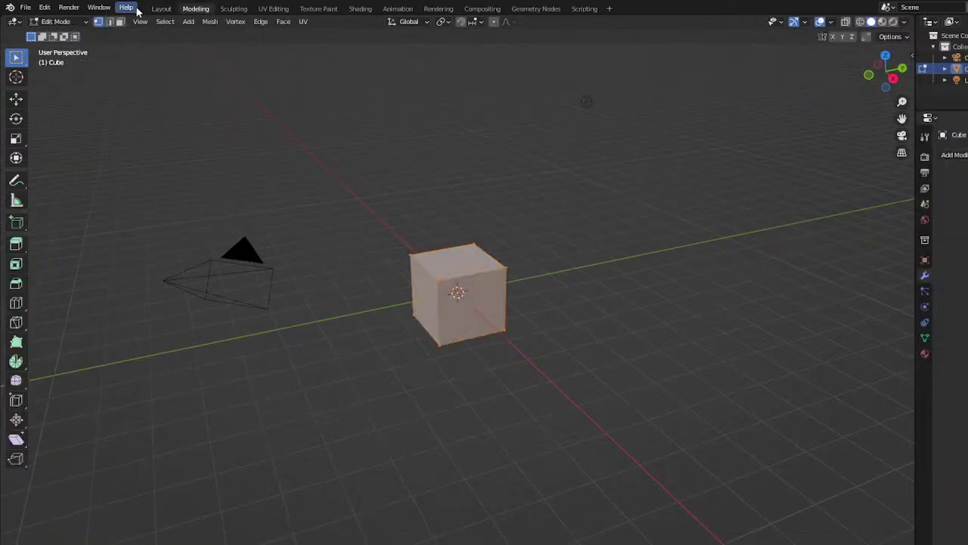
pyautogui.click(161, 9)
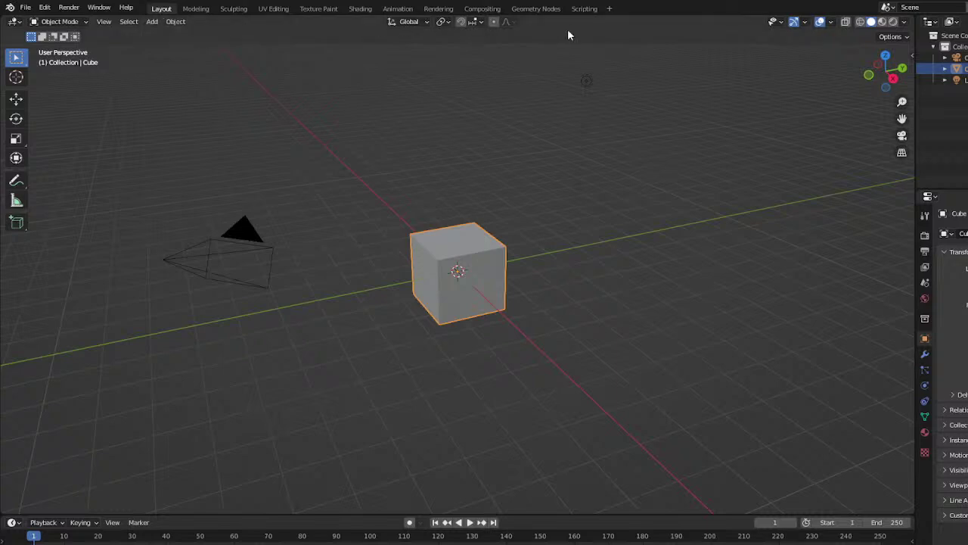
# Add a Video Editing workspace and switch to it
pyautogui.click(610, 9)
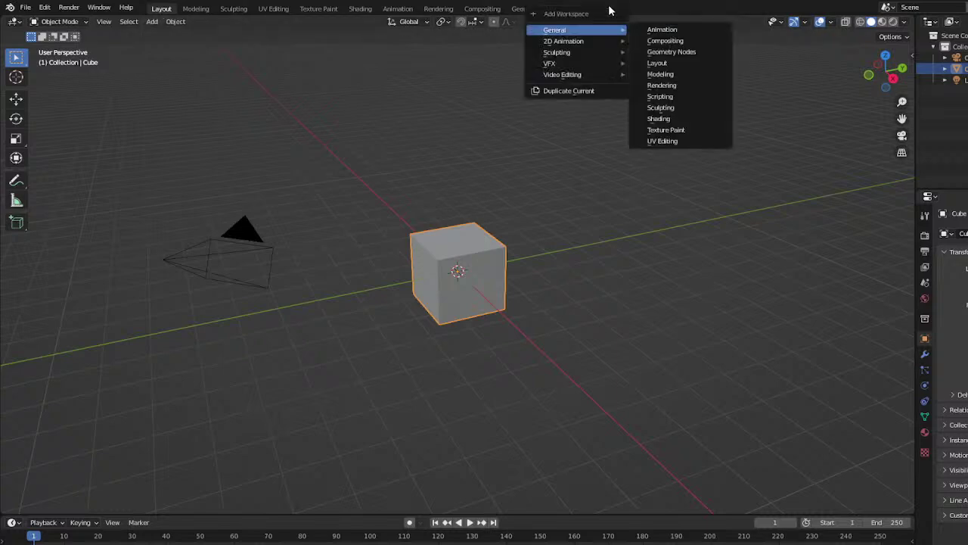
pyautogui.moveTo(586, 77)
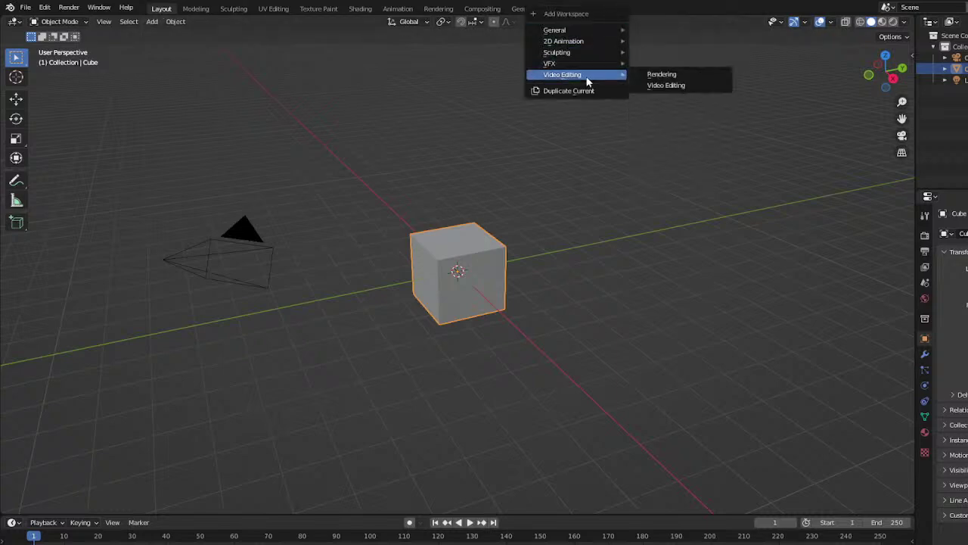
pyautogui.click(656, 86)
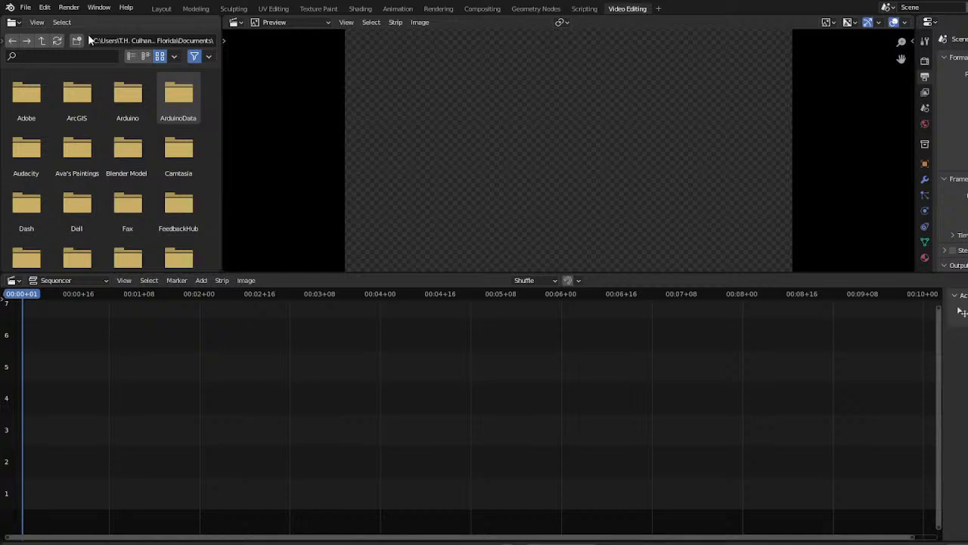
pyautogui.click(25, 7)
pyautogui.moveTo(46, 20)
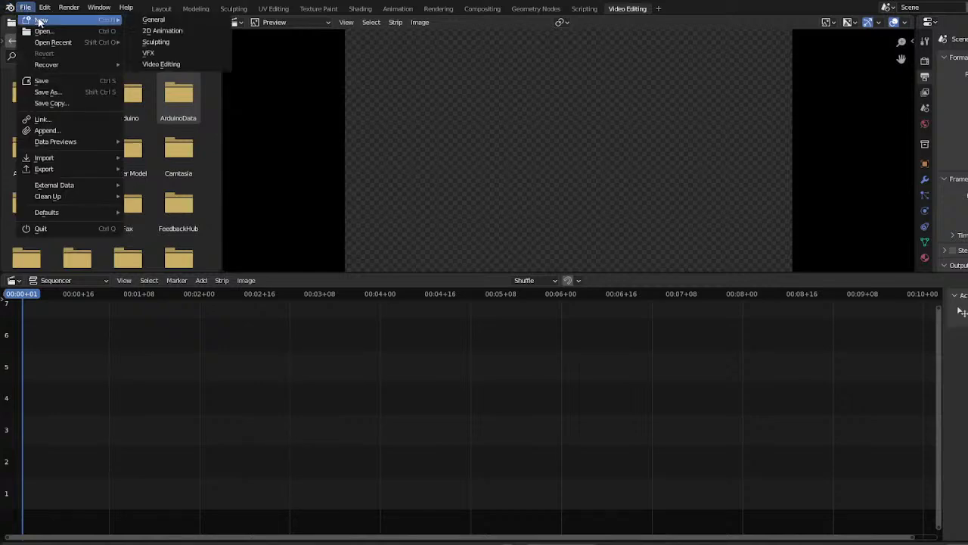
pyautogui.click(154, 20)
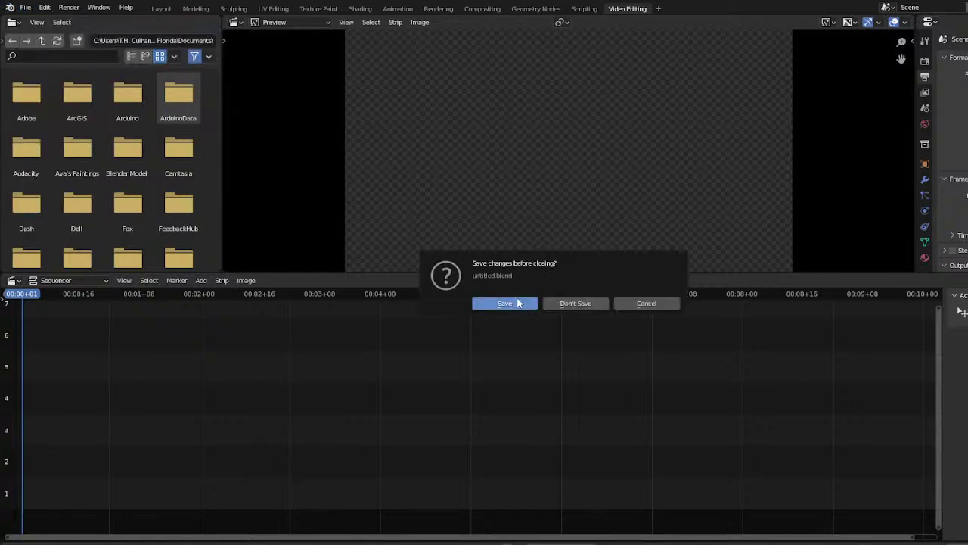
pyautogui.click(560, 305)
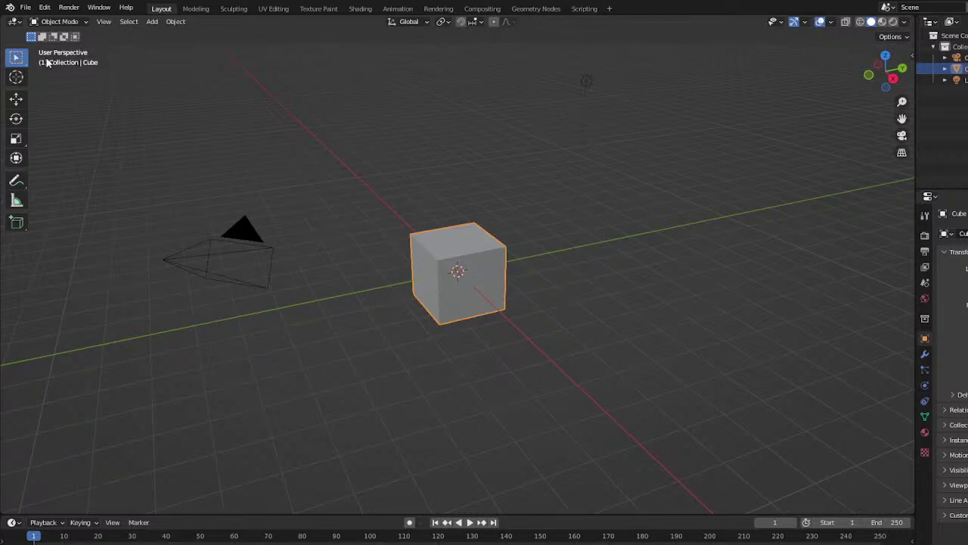
pyautogui.click(11, 8)
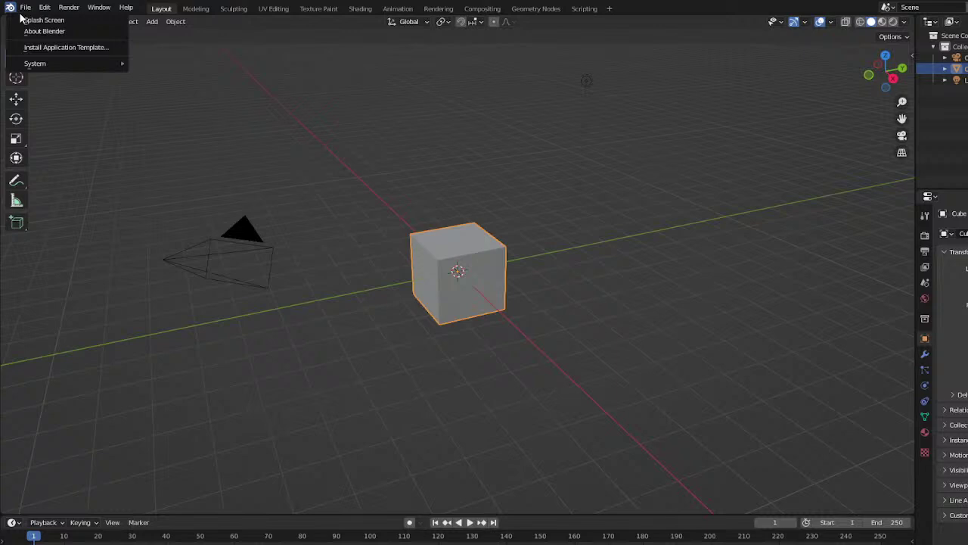
pyautogui.click(33, 20)
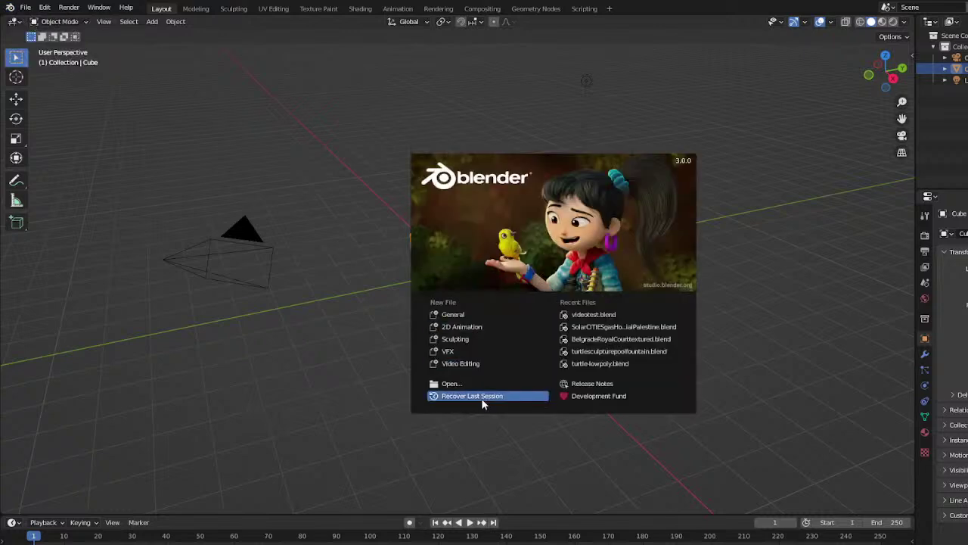
pyautogui.click(463, 364)
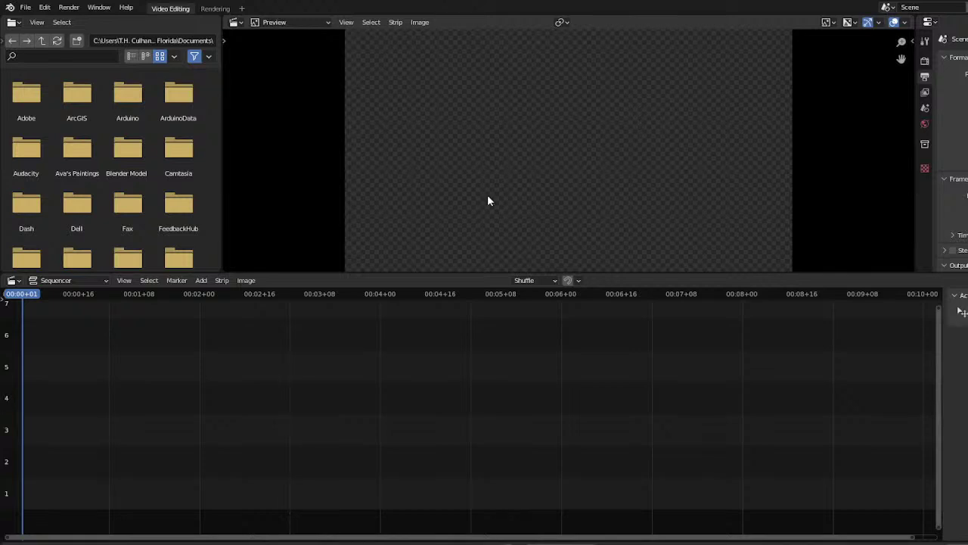
pyautogui.click(25, 7)
pyautogui.moveTo(28, 20)
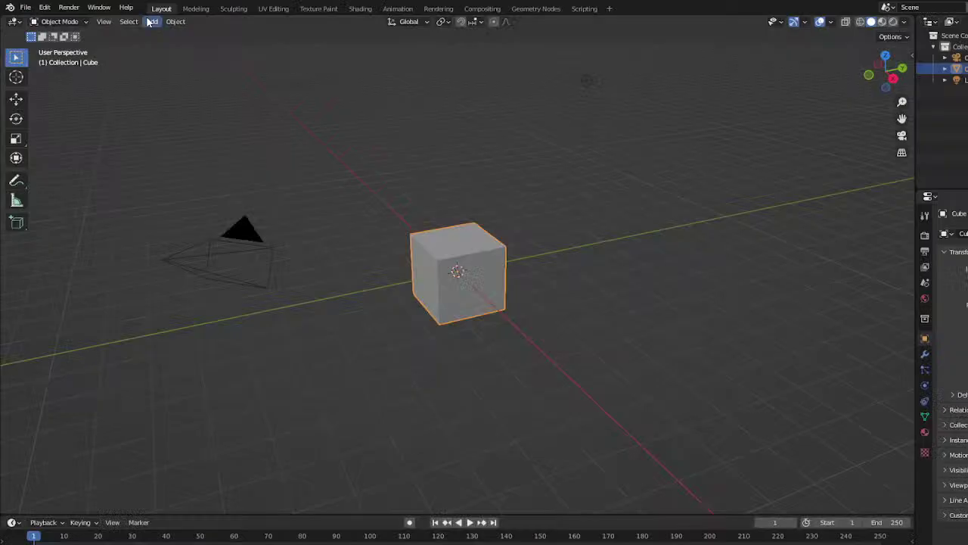
pyautogui.click(147, 20)
pyautogui.click(10, 7)
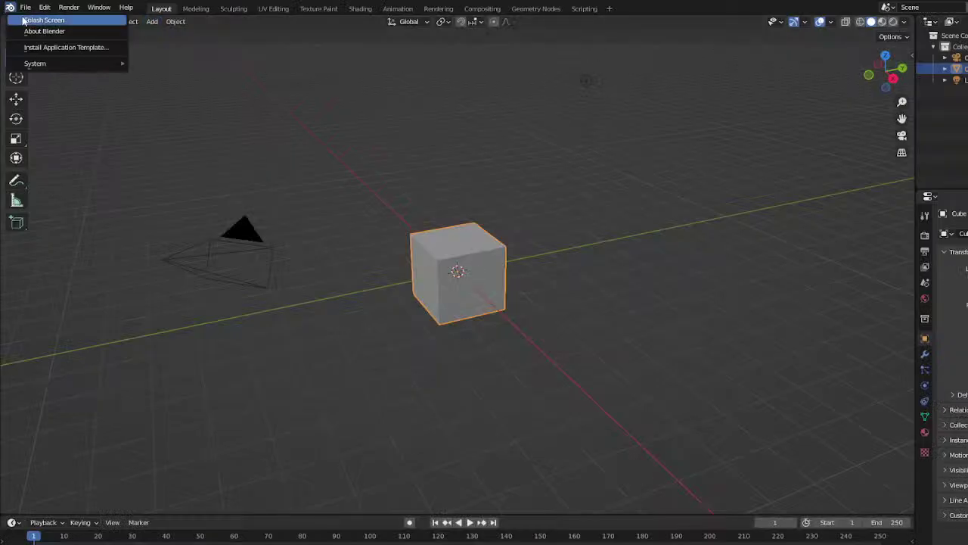
pyautogui.click(34, 18)
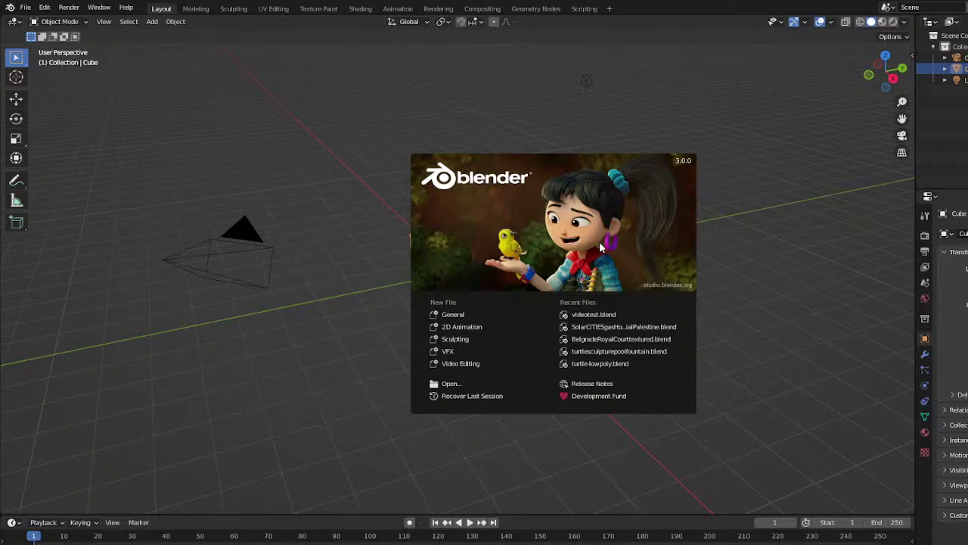
pyautogui.click(322, 206)
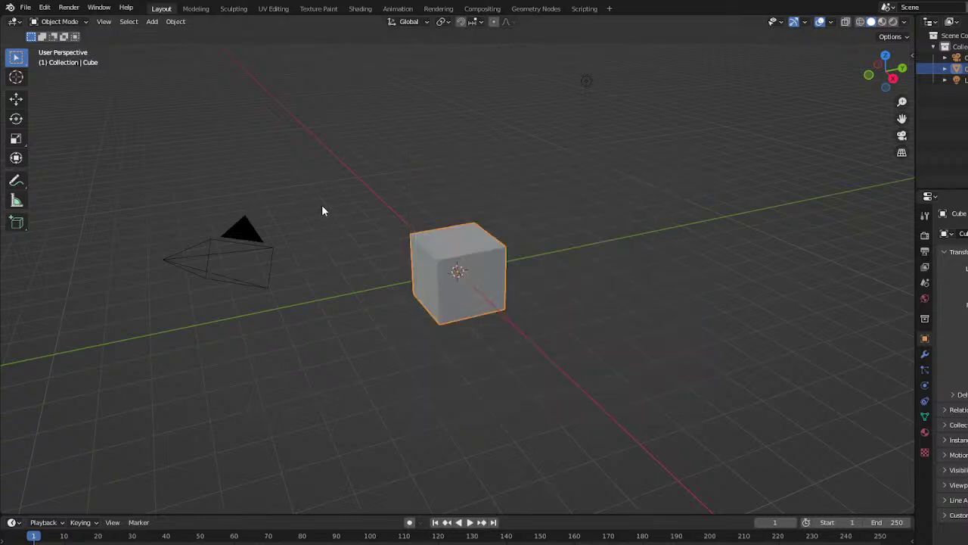
pyautogui.click(611, 9)
pyautogui.moveTo(582, 74)
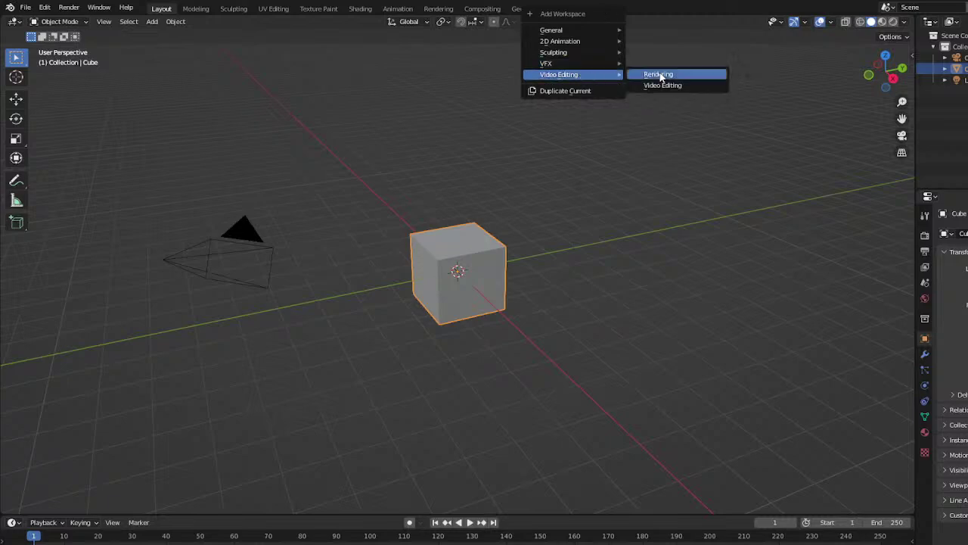
pyautogui.click(685, 85)
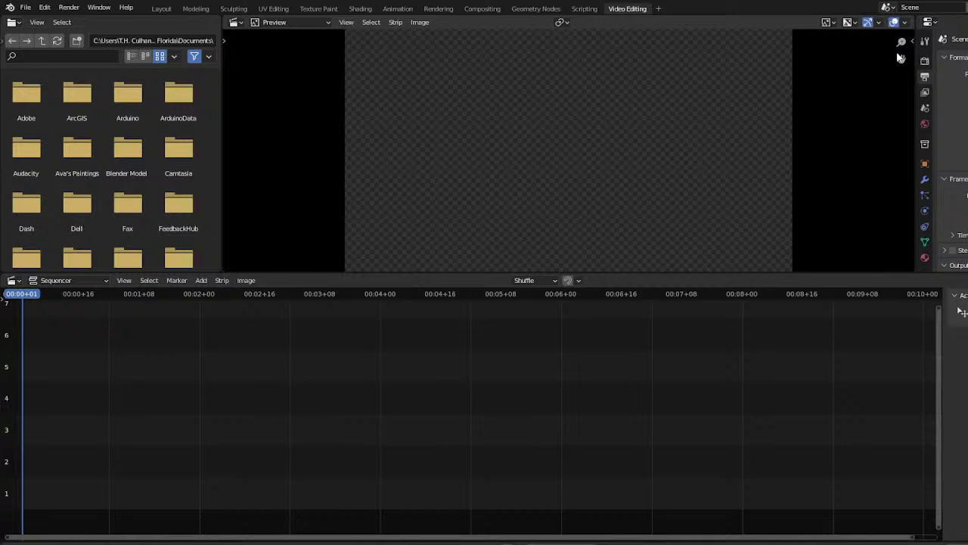
# Rename the scene to 'Video Editor for my Project'
pyautogui.click(925, 8)
pyautogui.write('Video Ed')
pyautogui.write('itin')
pyautogui.write('r for my Proj')
pyautogui.write('ect')
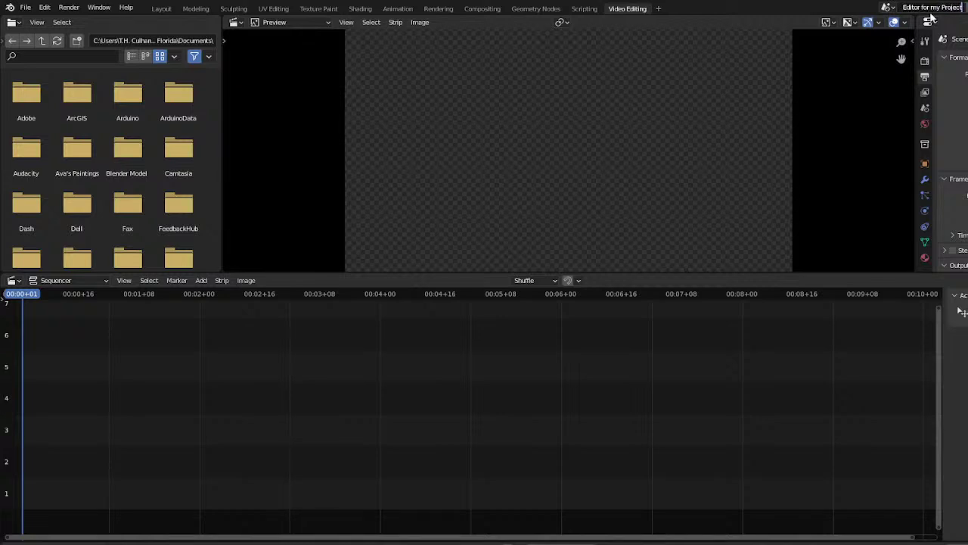
pyautogui.press('Return')
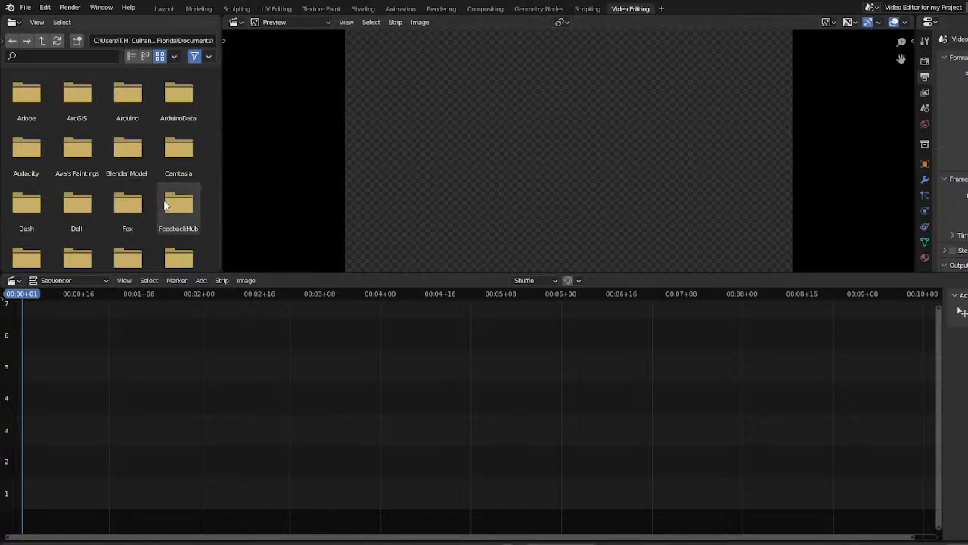
# Add 0001-0356.mp4 as a movie strip on channel 2 and scrub through its frames
pyautogui.click(202, 280)
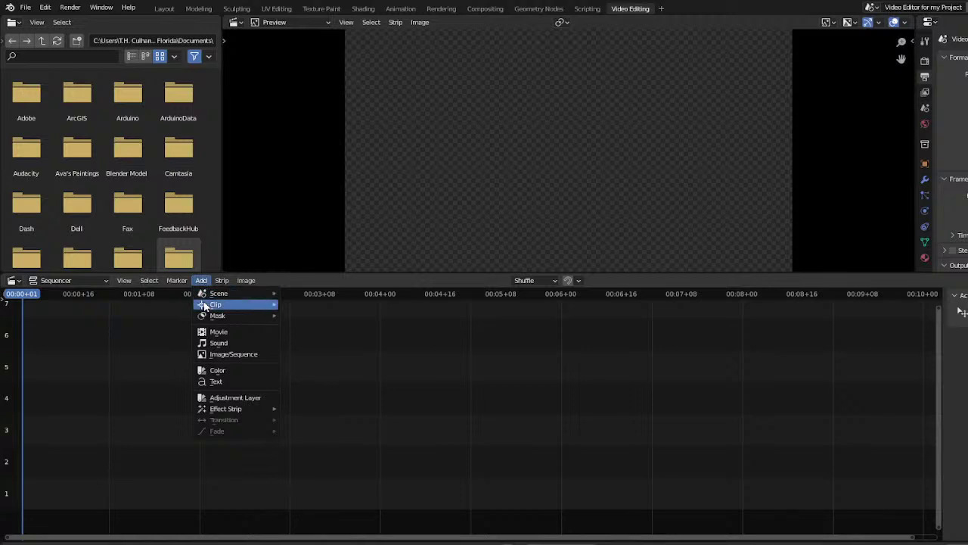
pyautogui.click(218, 332)
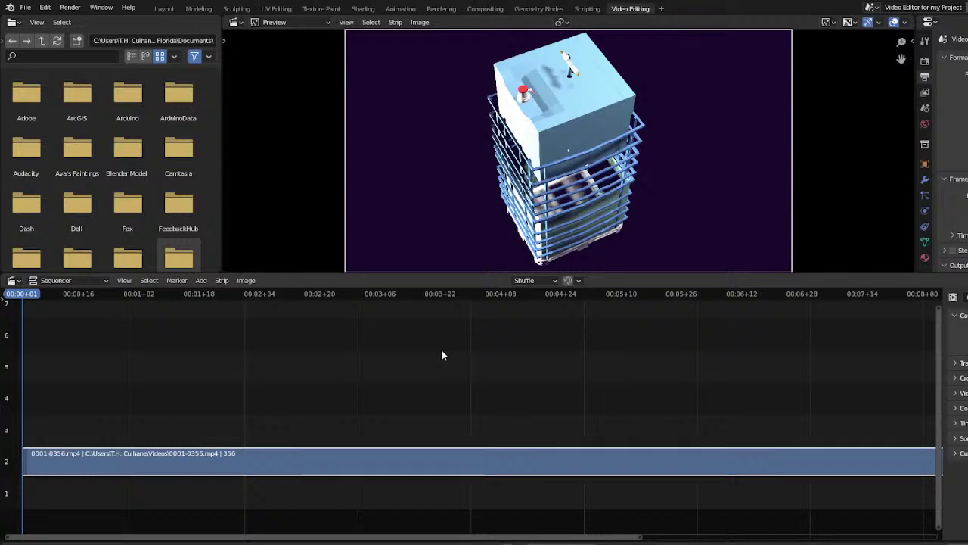
pyautogui.moveTo(27, 296); pyautogui.dragTo(481, 301)
pyautogui.moveTo(400, 298); pyautogui.dragTo(447, 306)
pyautogui.scroll(-3, 669, 367)
pyautogui.scroll(-3, 664, 366)
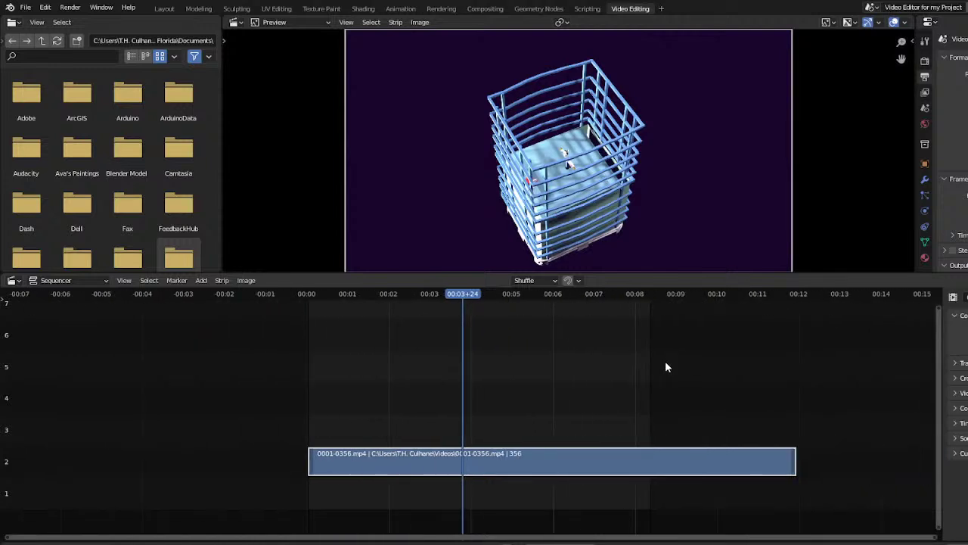
pyautogui.moveTo(466, 298); pyautogui.dragTo(338, 324)
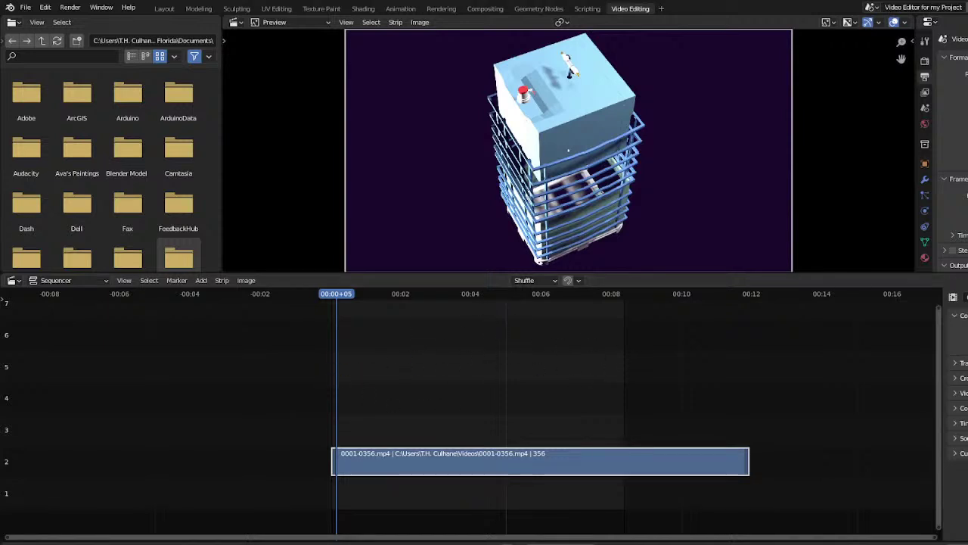
# Play back the 0001-0356.mp4 strip in the preview
pyautogui.press('space')
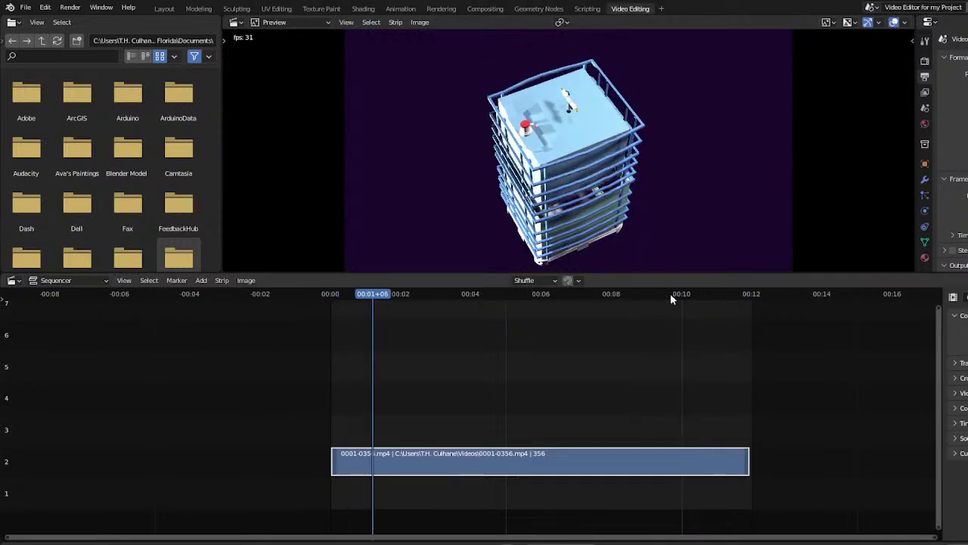
pyautogui.click(680, 293)
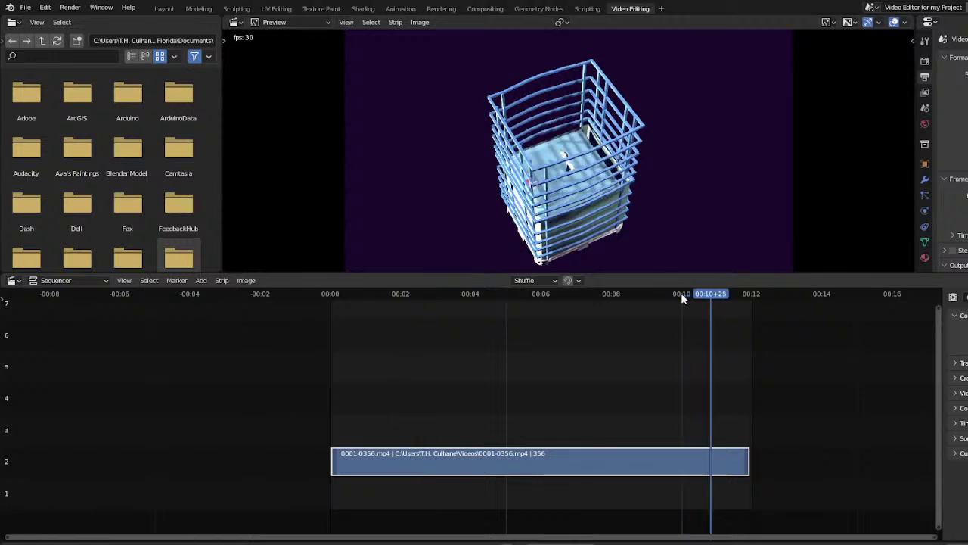
pyautogui.click(663, 293)
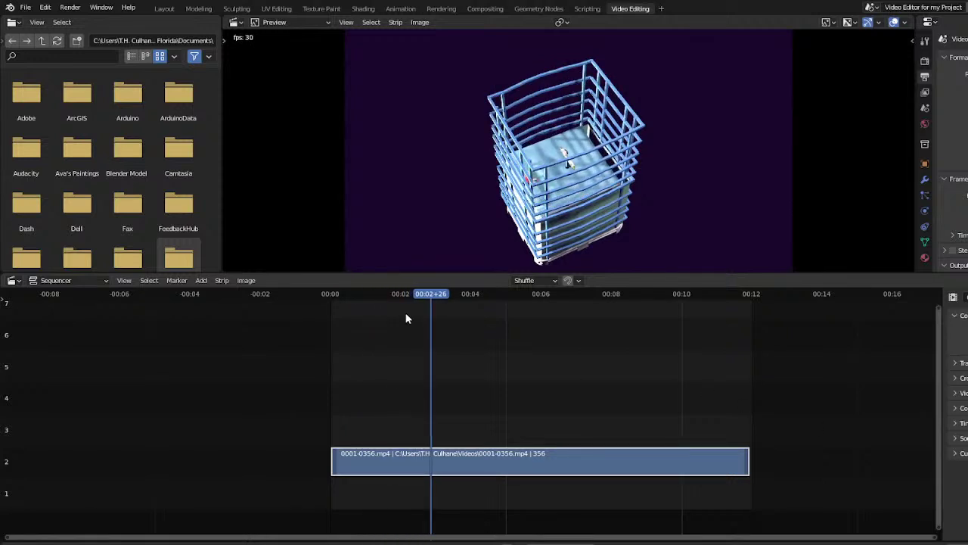
pyautogui.scroll(2, 422, 346)
pyautogui.scroll(5, 422, 346)
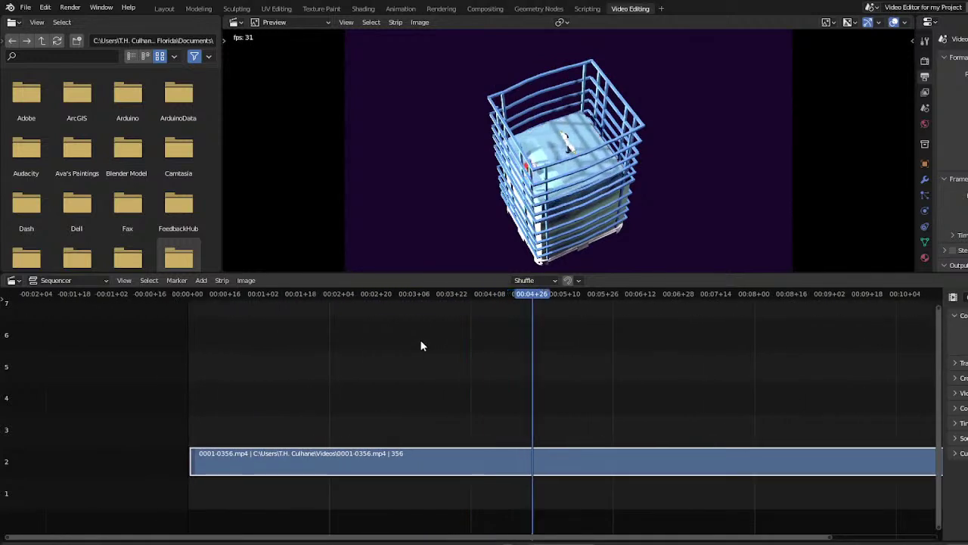
pyautogui.scroll(5, 422, 346)
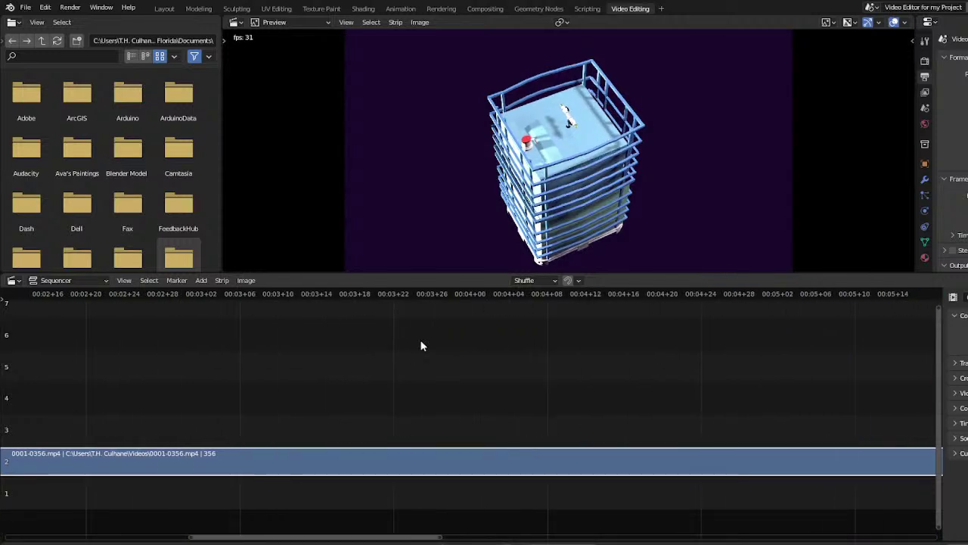
pyautogui.scroll(-3, 422, 346)
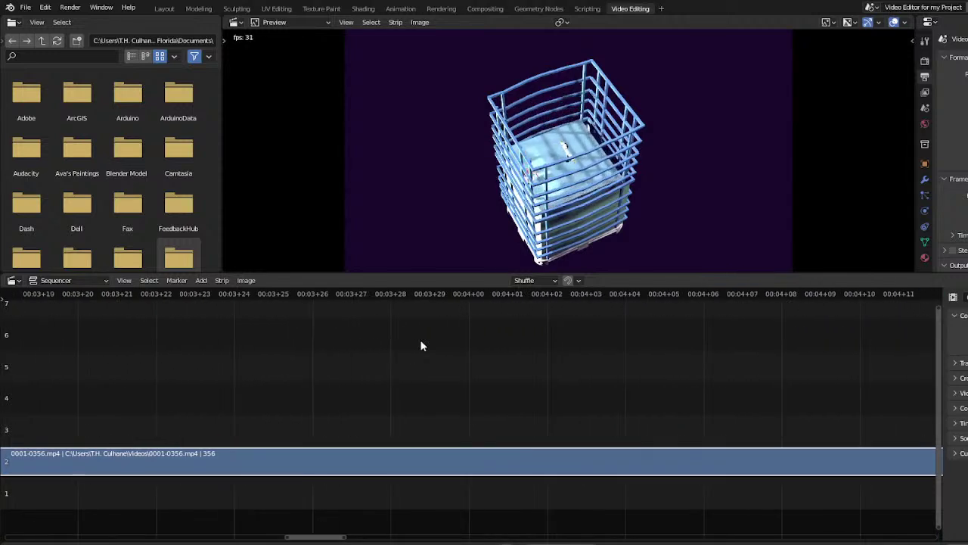
pyautogui.scroll(-6, 422, 346)
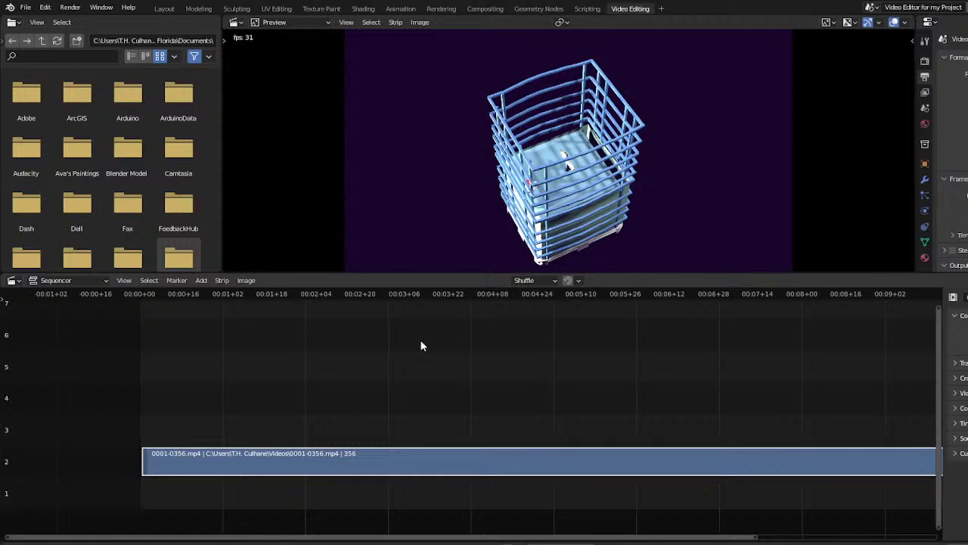
pyautogui.scroll(2, 422, 346)
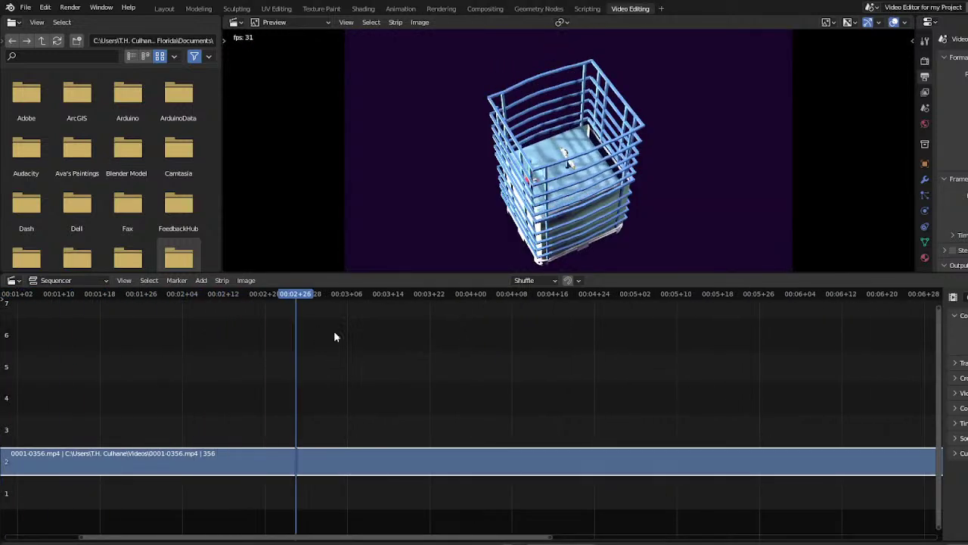
pyautogui.scroll(2, 317, 295)
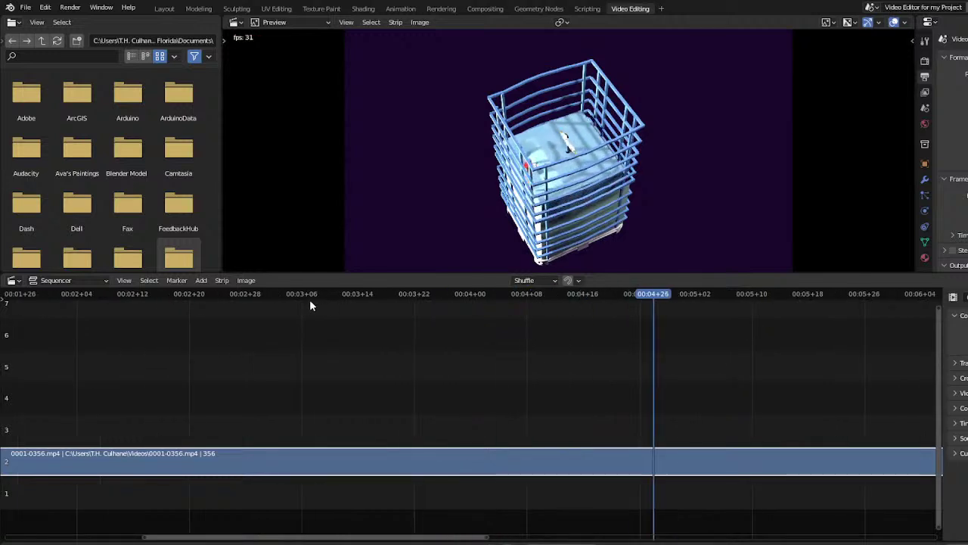
pyautogui.scroll(-4, 313, 297)
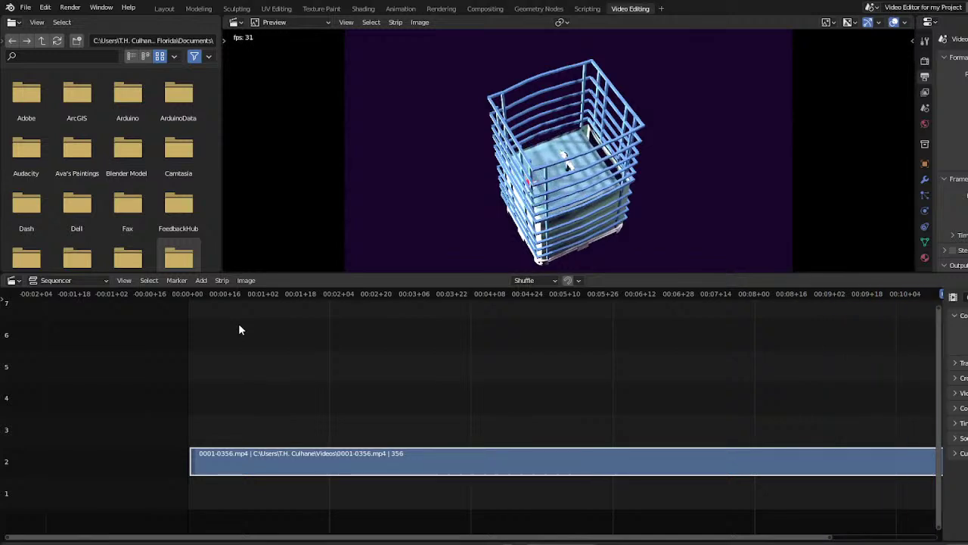
pyautogui.scroll(-3, 423, 364)
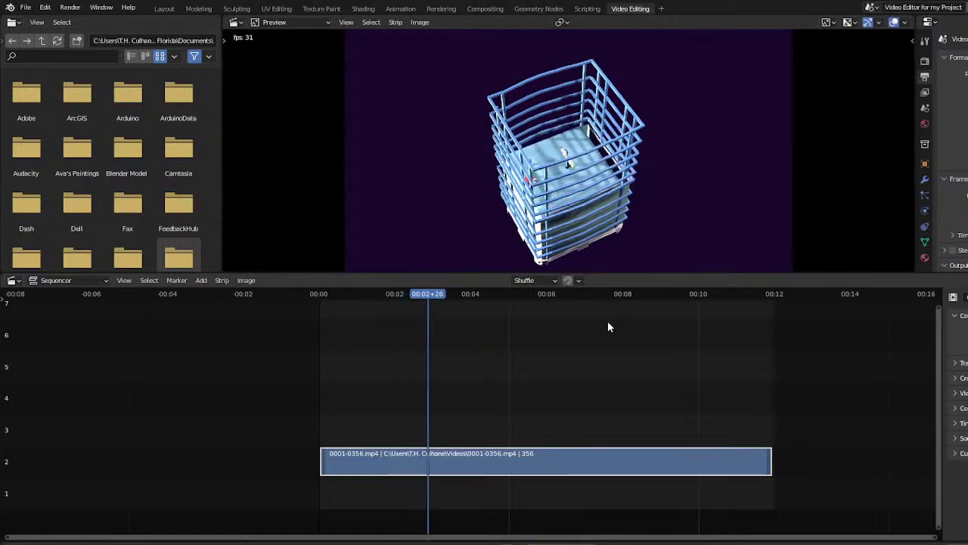
pyautogui.scroll(-1, 609, 326)
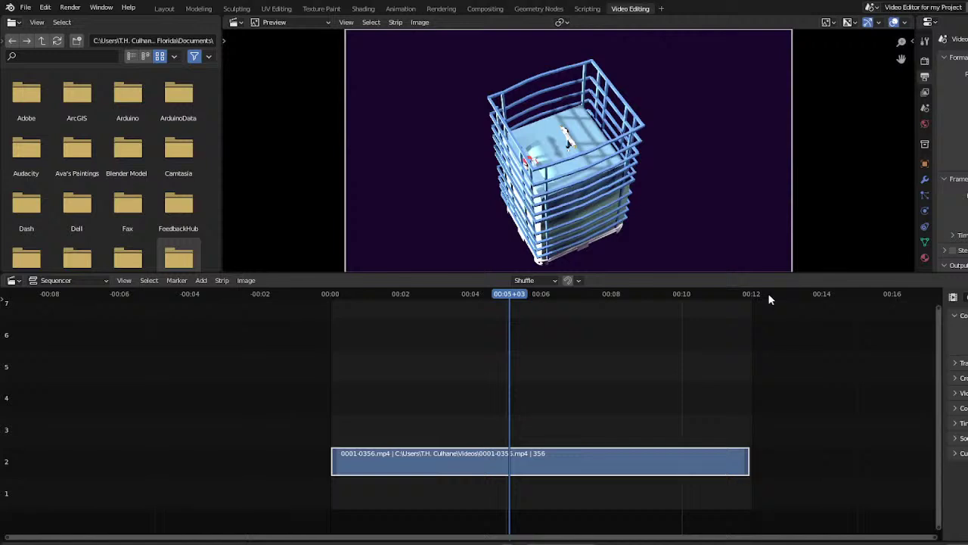
pyautogui.moveTo(768, 299); pyautogui.dragTo(433, 365)
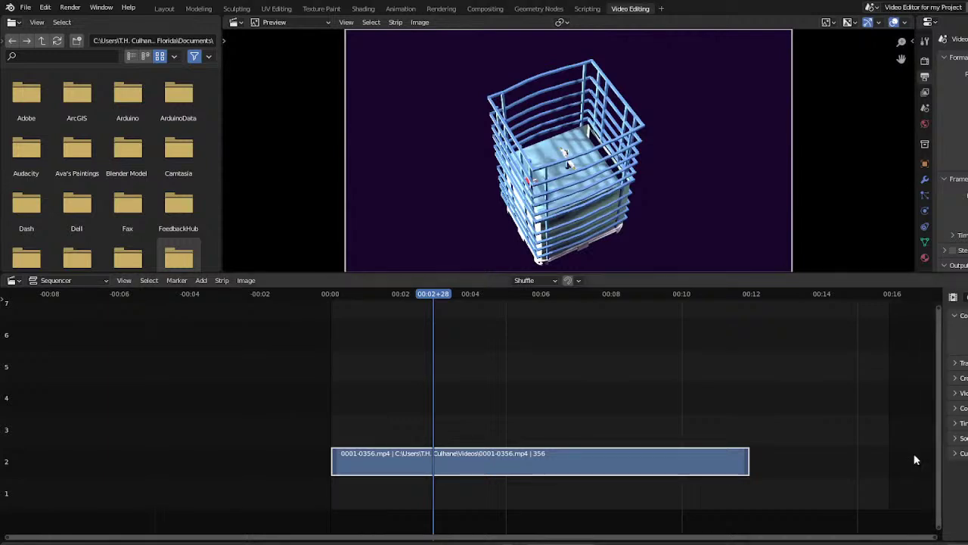
pyautogui.scroll(-3, 783, 432)
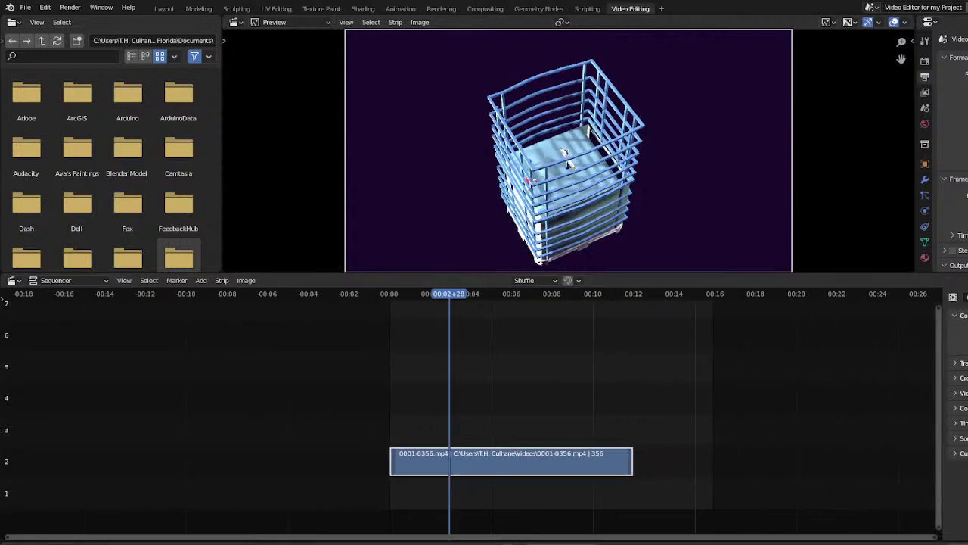
# Shift the movie strip to start around 00:07 and add the tortoise image as an image strip
pyautogui.moveTo(456, 468); pyautogui.dragTo(594, 467)
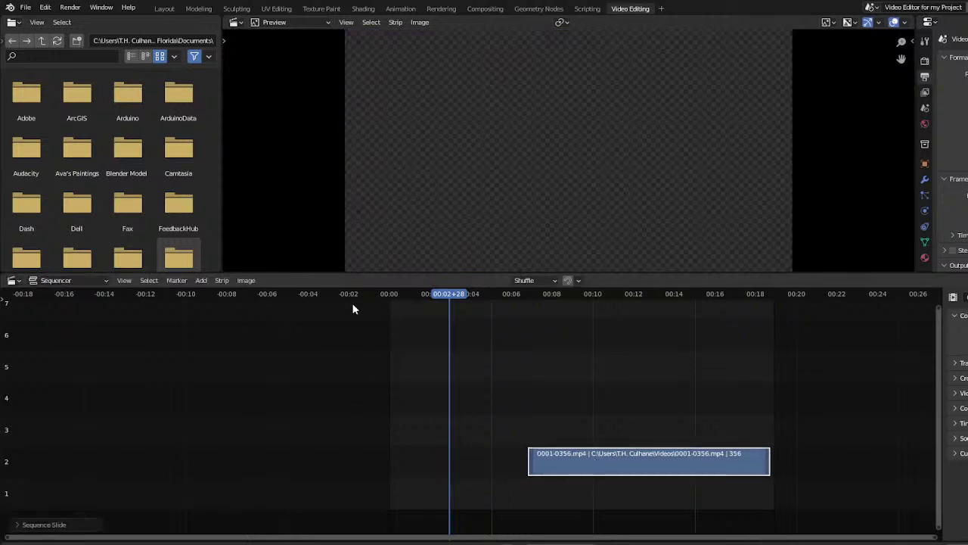
pyautogui.click(201, 281)
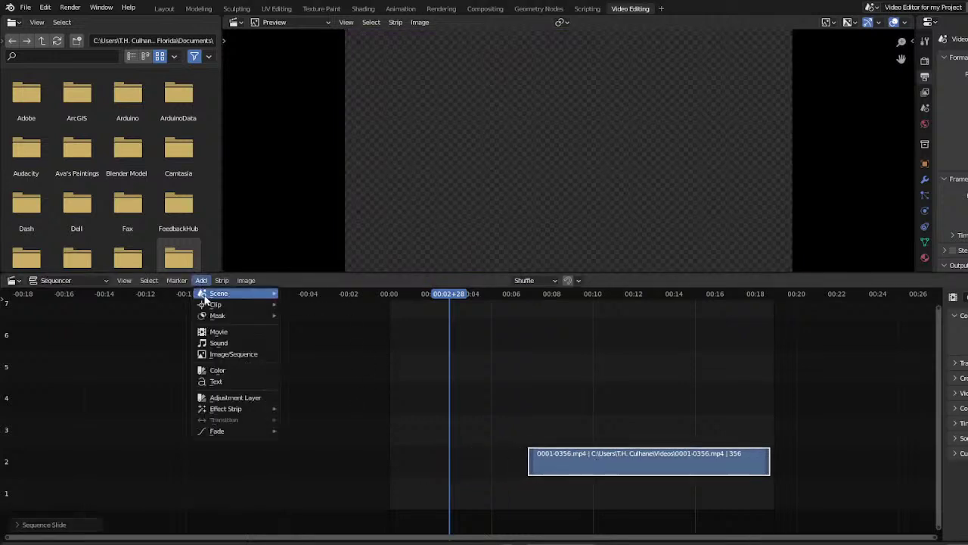
pyautogui.click(231, 354)
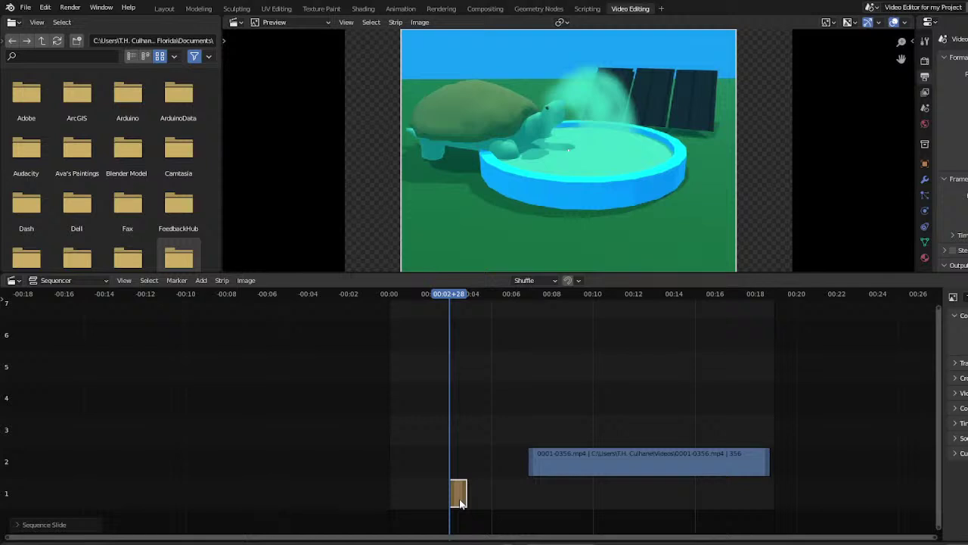
# Place TORTOISE.jpg at the start of channel 2 and extend it to about frame 90
pyautogui.moveTo(461, 503); pyautogui.dragTo(437, 458)
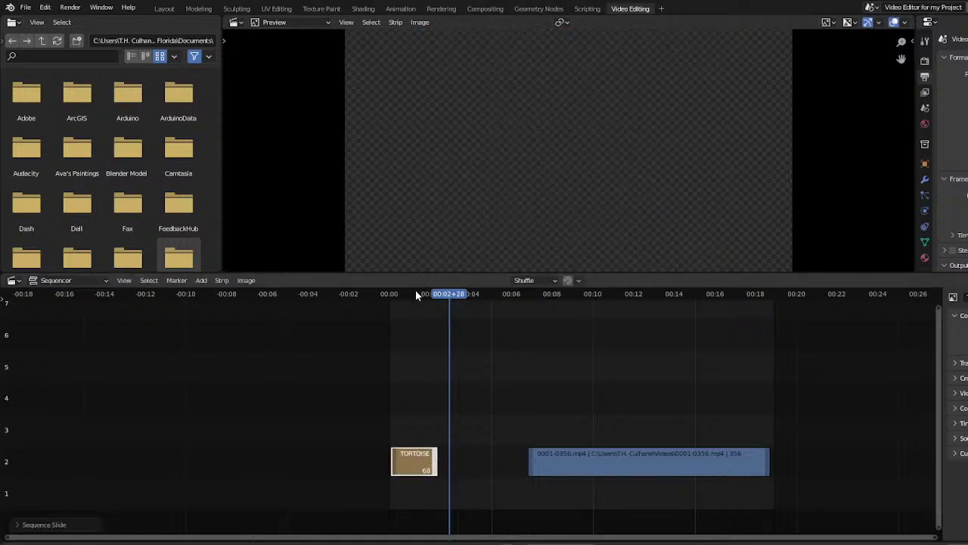
pyautogui.moveTo(417, 292); pyautogui.dragTo(402, 316)
pyautogui.press('space')
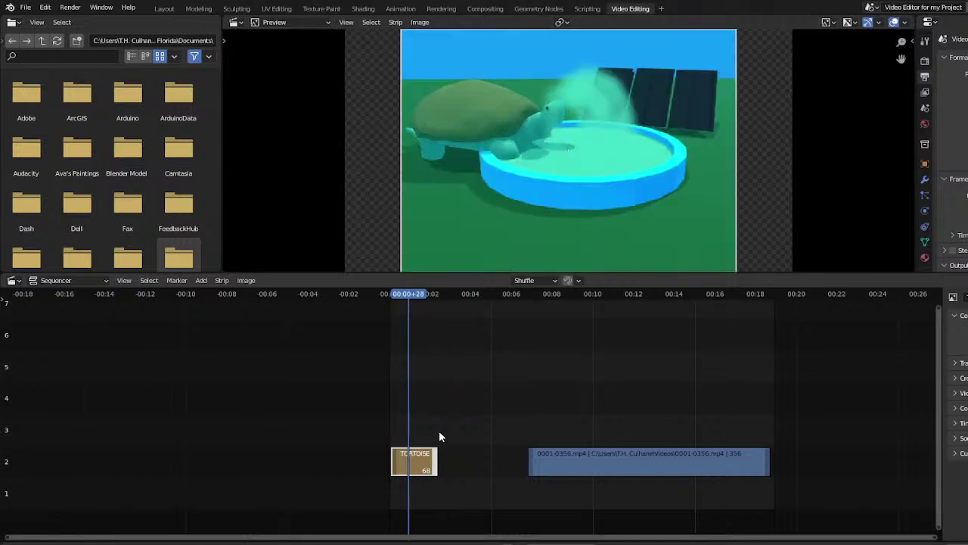
pyautogui.moveTo(437, 460)
pyautogui.mouseDown()
pyautogui.moveTo(459, 460)
pyautogui.moveTo(405, 461)
pyautogui.moveTo(423, 463)
pyautogui.mouseUp()
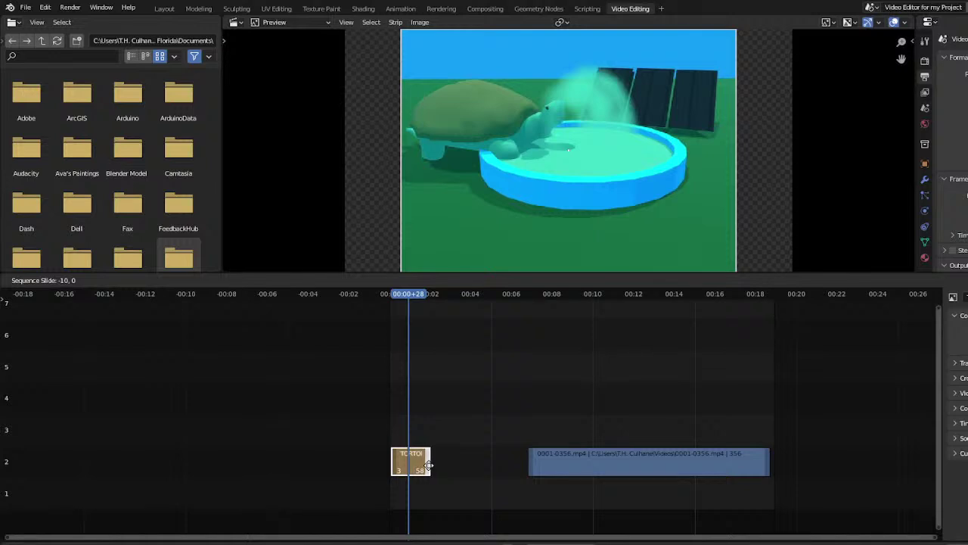
pyautogui.moveTo(434, 466); pyautogui.dragTo(433, 473)
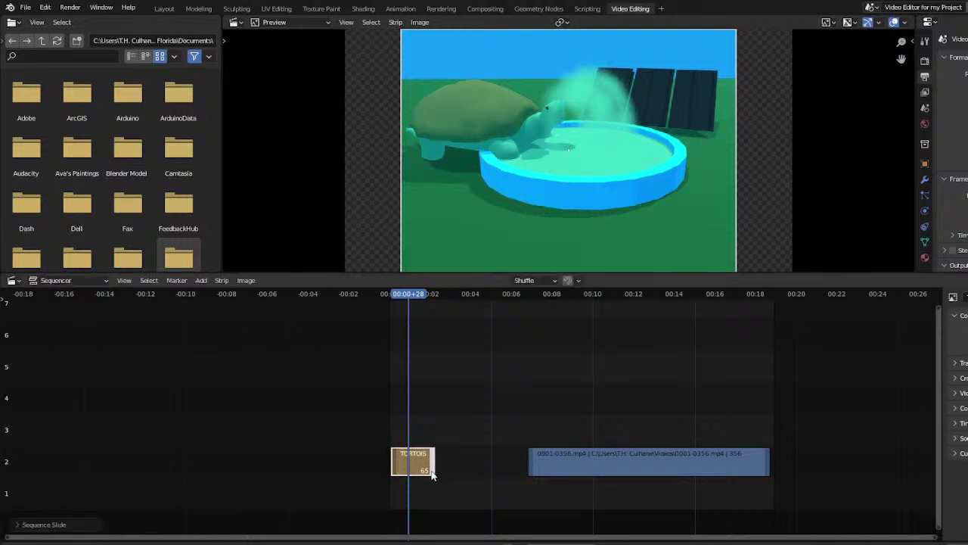
pyautogui.click(436, 468)
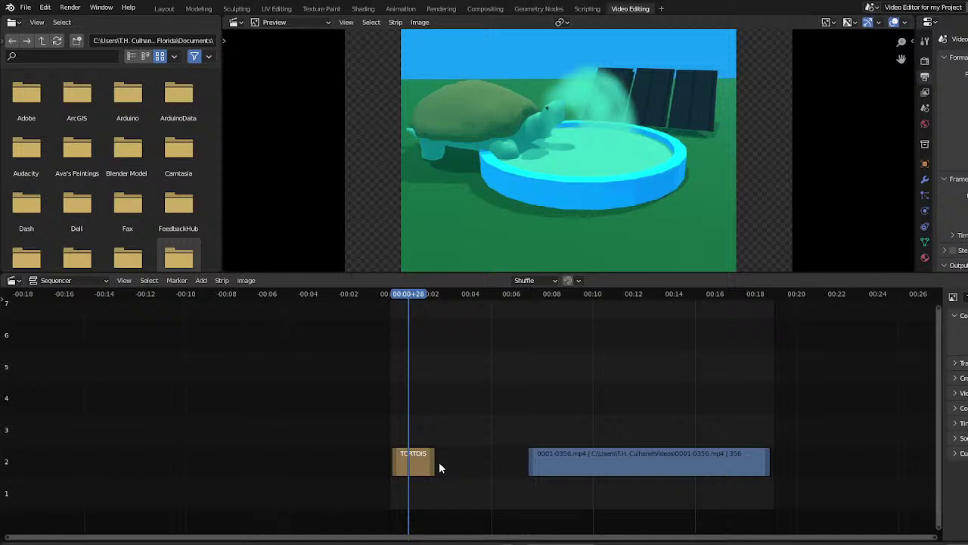
pyautogui.moveTo(437, 463); pyautogui.dragTo(477, 471)
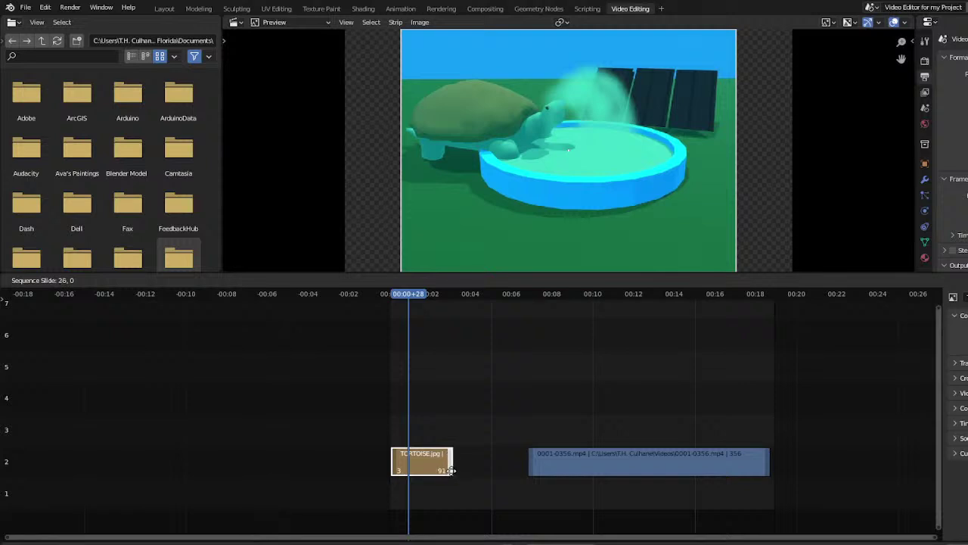
pyautogui.click(451, 470)
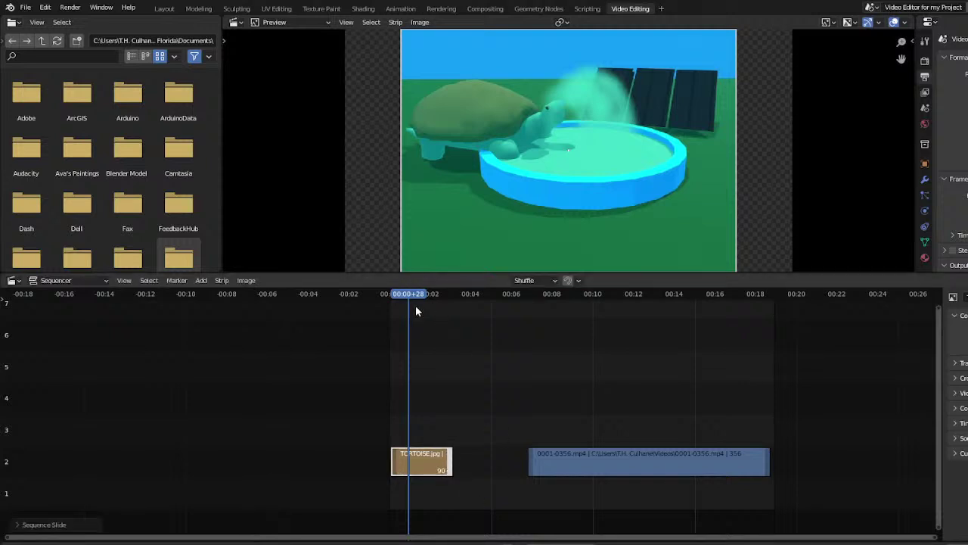
pyautogui.moveTo(405, 295); pyautogui.dragTo(442, 303)
# Butt the movie strip against the image strip at frame 92 and replay from the start
pyautogui.moveTo(571, 459); pyautogui.dragTo(479, 411)
pyautogui.hotkey('shift', 'Left')
pyautogui.press('space')
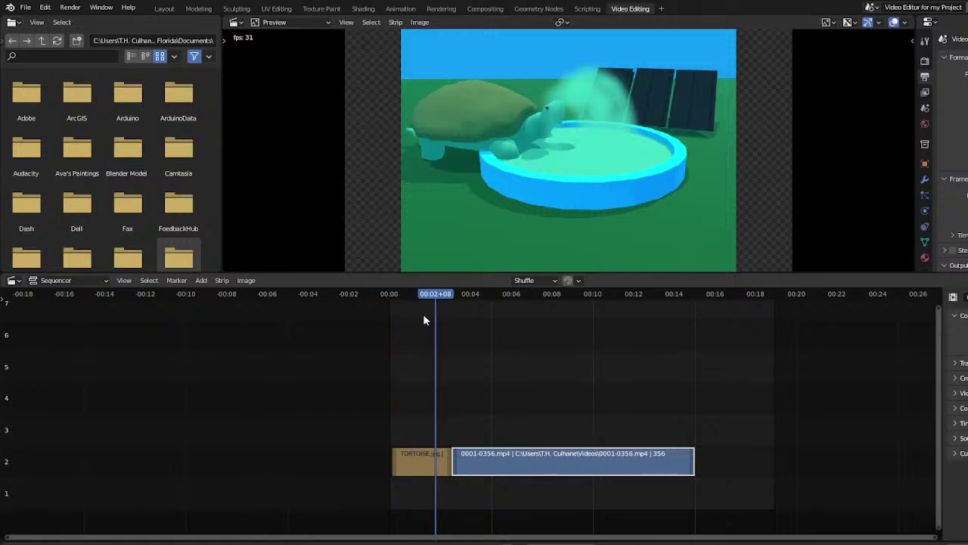
# Nudge the movie strip on channel 1 left to start near frame 86, overlapping TORTOISE.jpg's end
pyautogui.press('space')
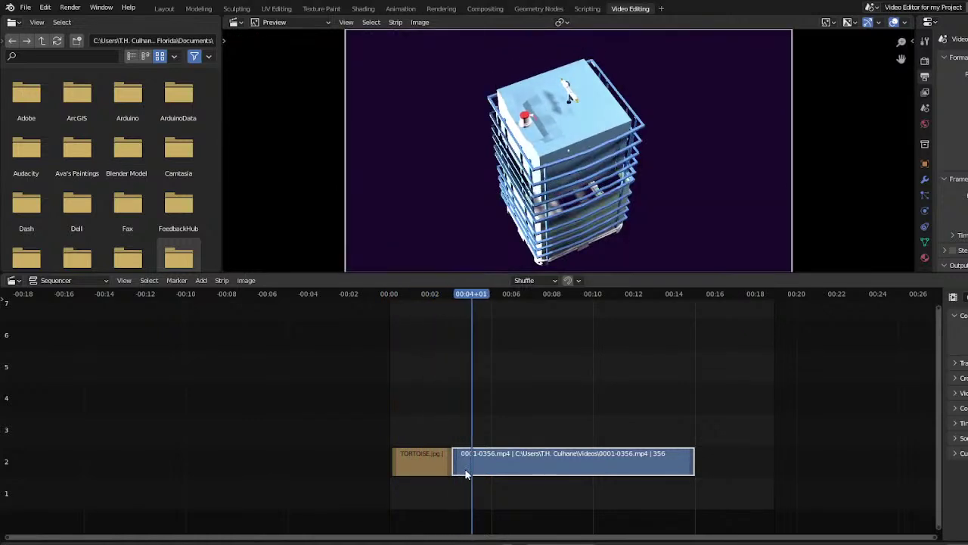
pyautogui.scroll(12, 573, 439)
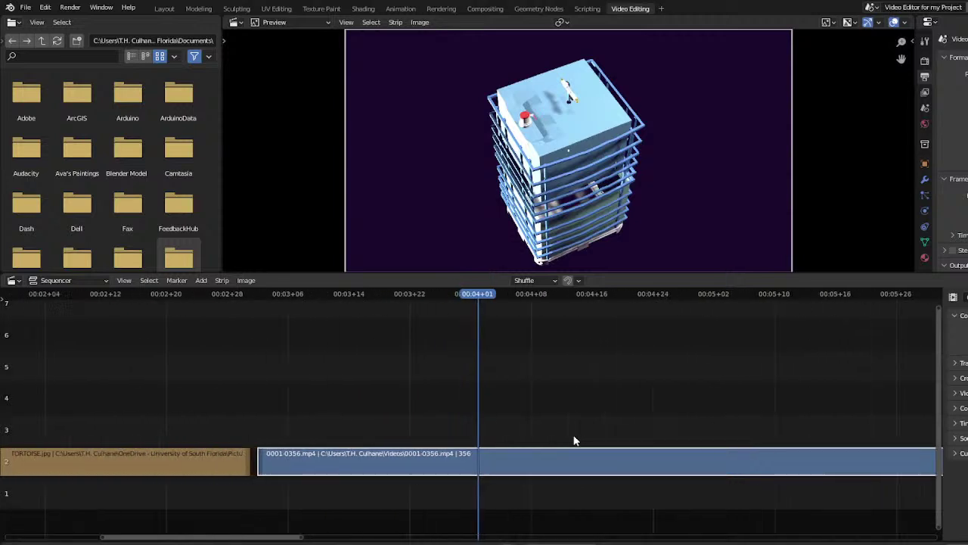
pyautogui.scroll(3, 404, 481)
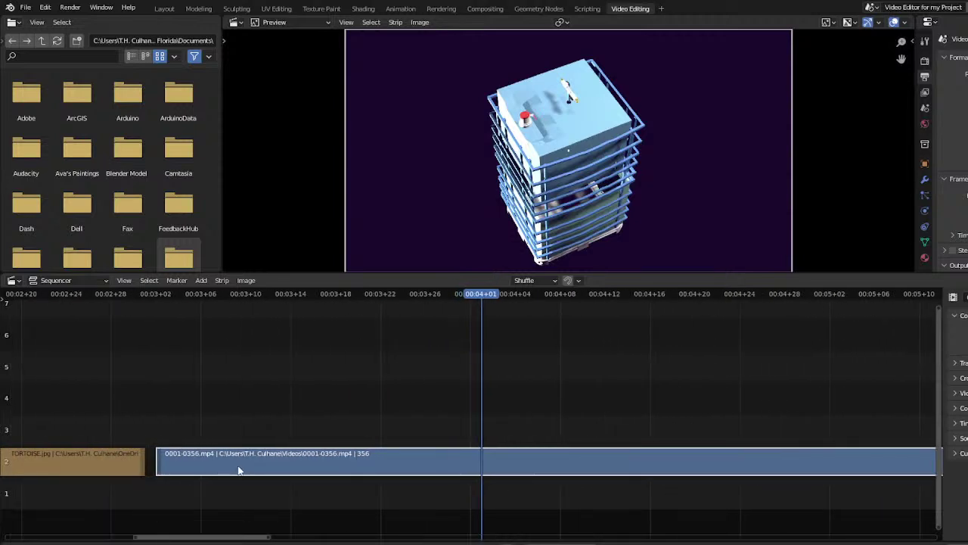
pyautogui.moveTo(238, 470)
pyautogui.mouseDown()
pyautogui.moveTo(214, 460)
pyautogui.moveTo(228, 468)
pyautogui.mouseUp()
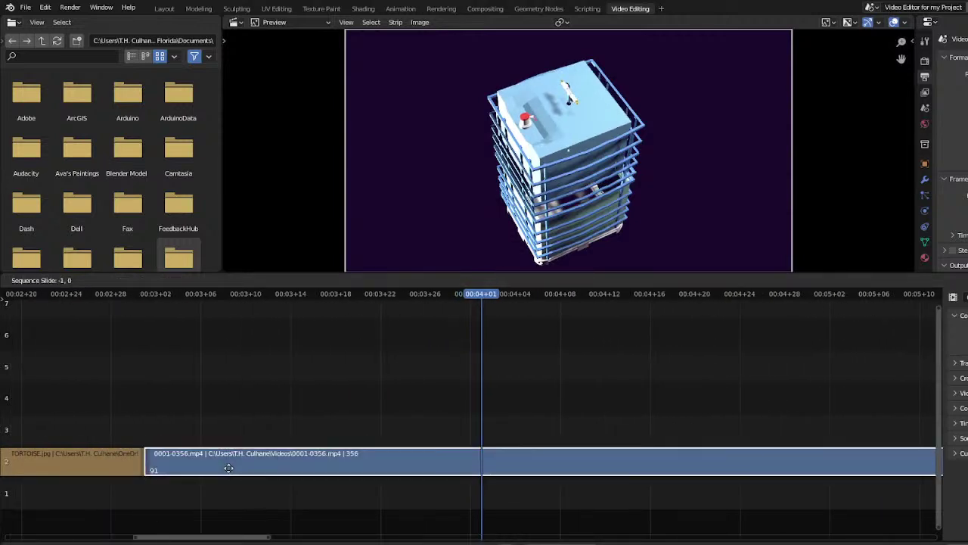
pyautogui.click(88, 292)
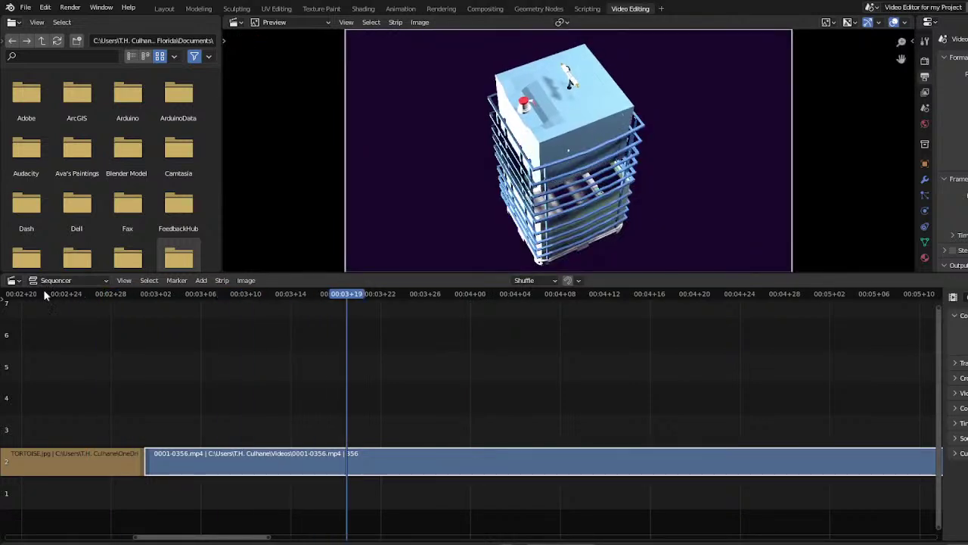
pyautogui.click(43, 291)
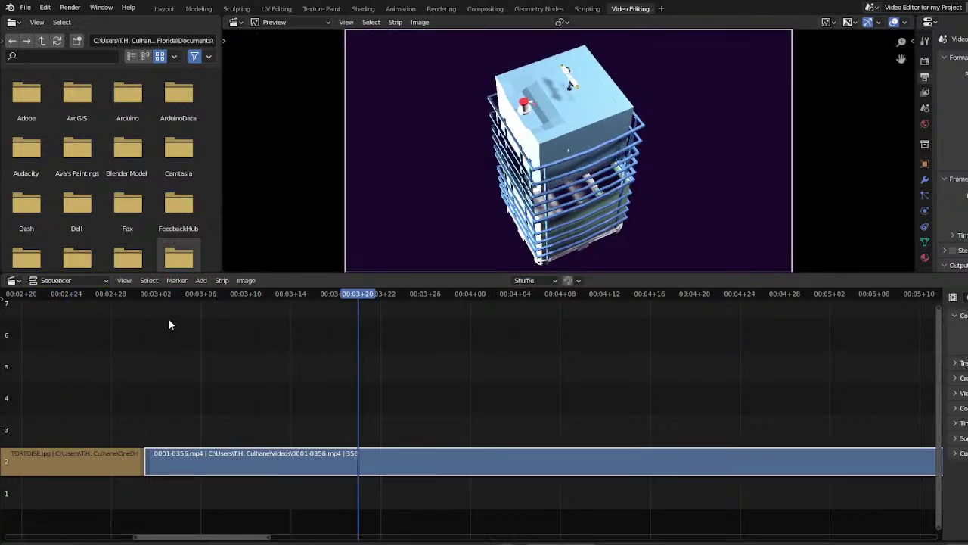
pyautogui.scroll(-6, 271, 371)
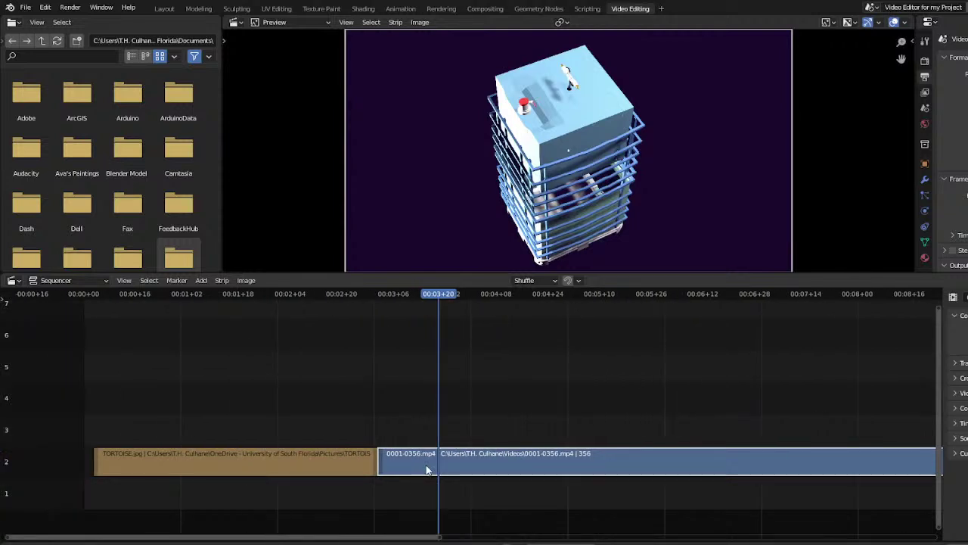
pyautogui.moveTo(402, 466); pyautogui.dragTo(390, 492)
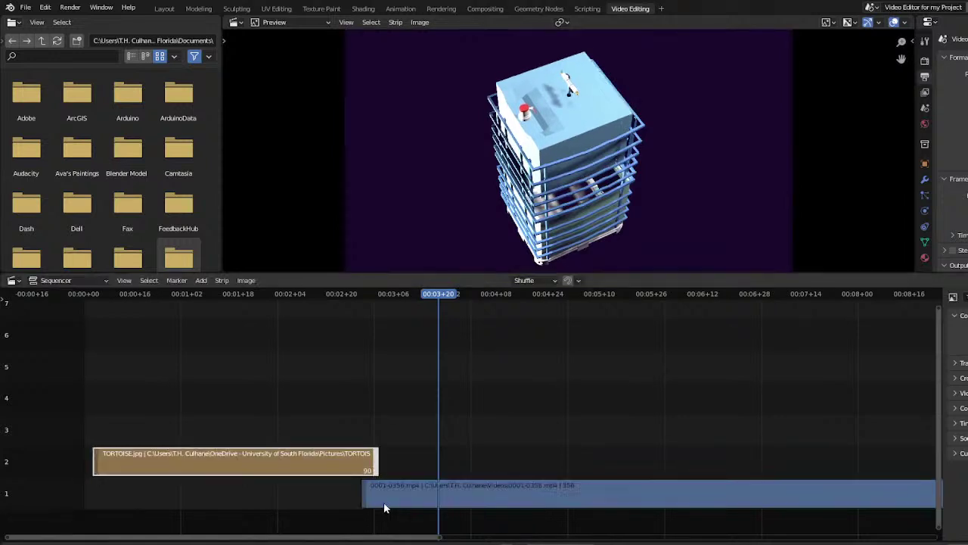
# Add a Cross transition between TORTOISE.jpg and the movie strip
pyautogui.press('a')
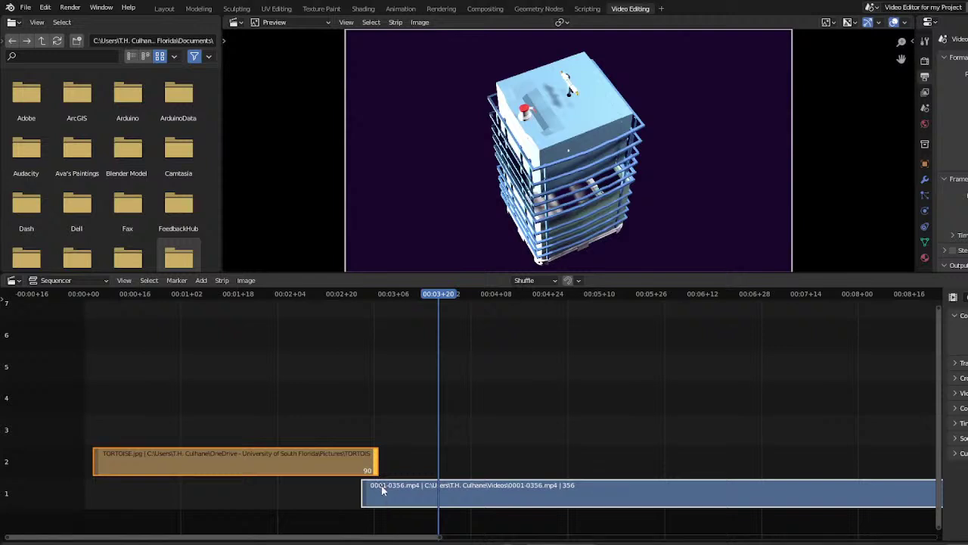
pyautogui.rightClick(380, 493)
pyautogui.moveTo(391, 494)
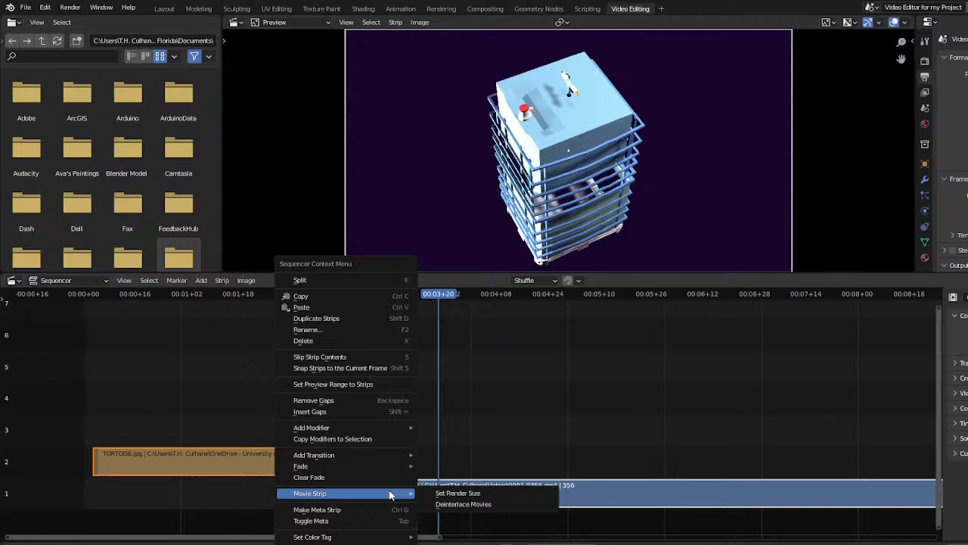
pyautogui.moveTo(379, 459)
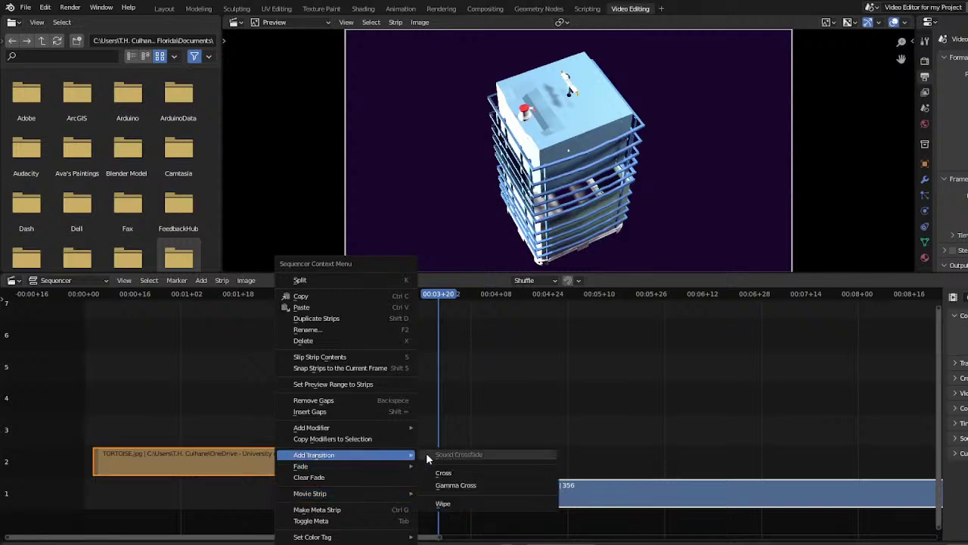
pyautogui.click(445, 473)
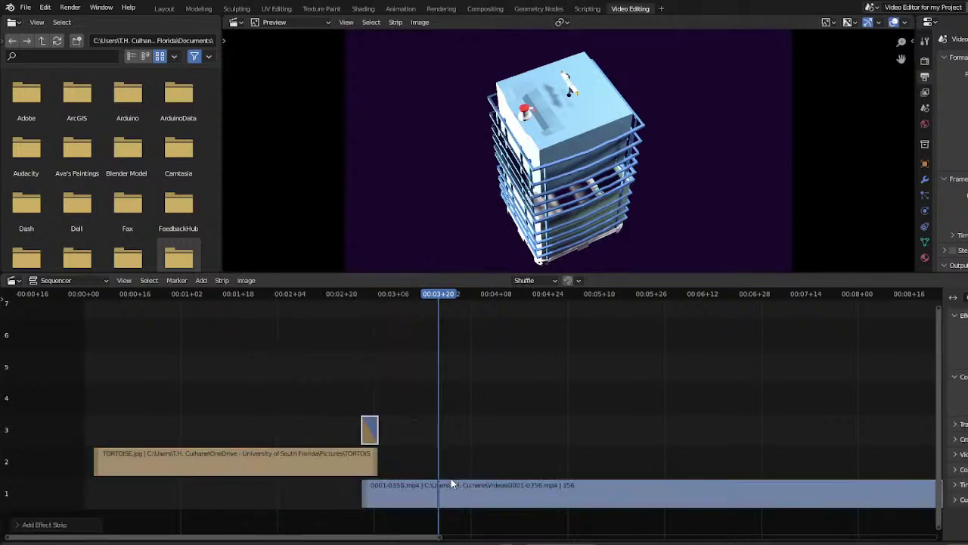
# Preview the crossfade and slide the movie strip earlier to lengthen the 27-frame overlap
pyautogui.click(354, 295)
pyautogui.press('space')
pyautogui.moveTo(345, 292); pyautogui.dragTo(372, 320)
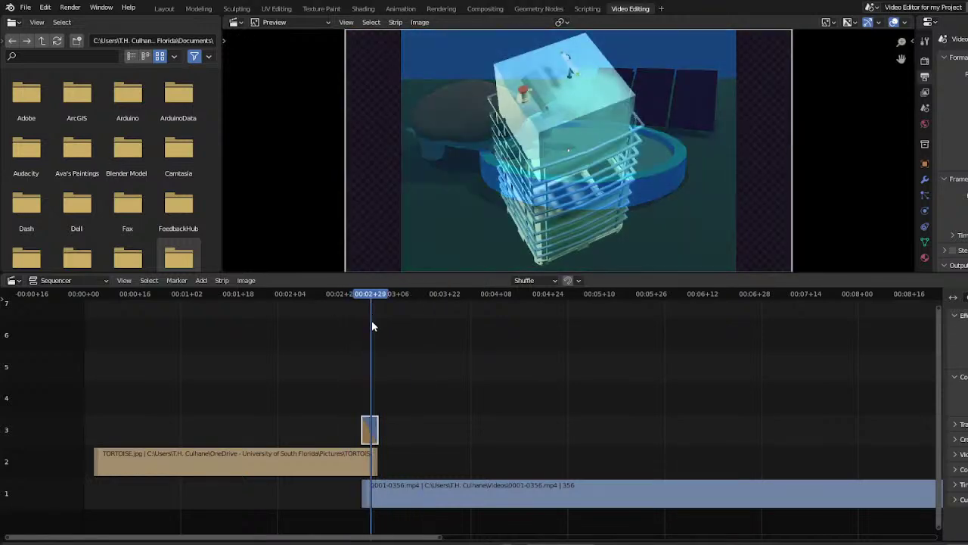
pyautogui.moveTo(369, 431); pyautogui.dragTo(350, 432)
pyautogui.click(364, 437)
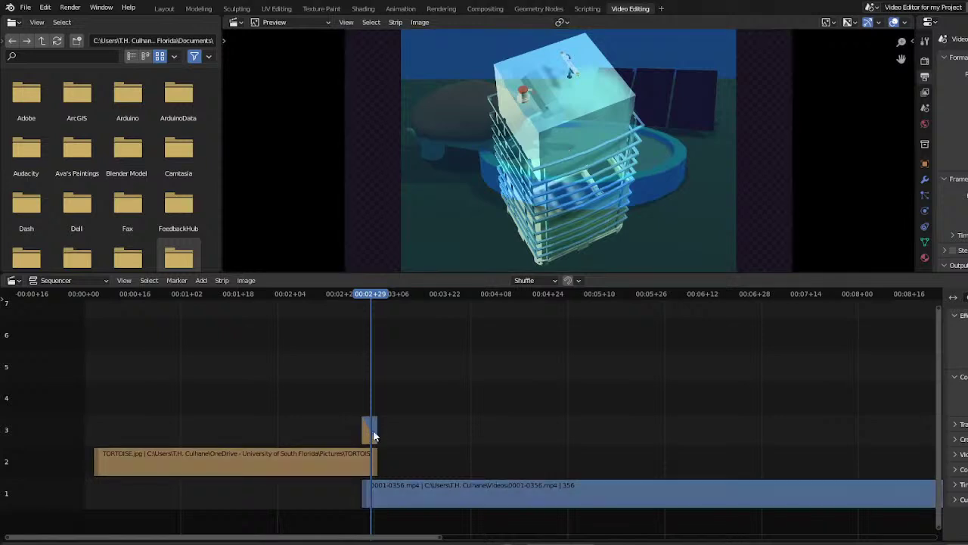
pyautogui.moveTo(404, 502); pyautogui.dragTo(330, 502)
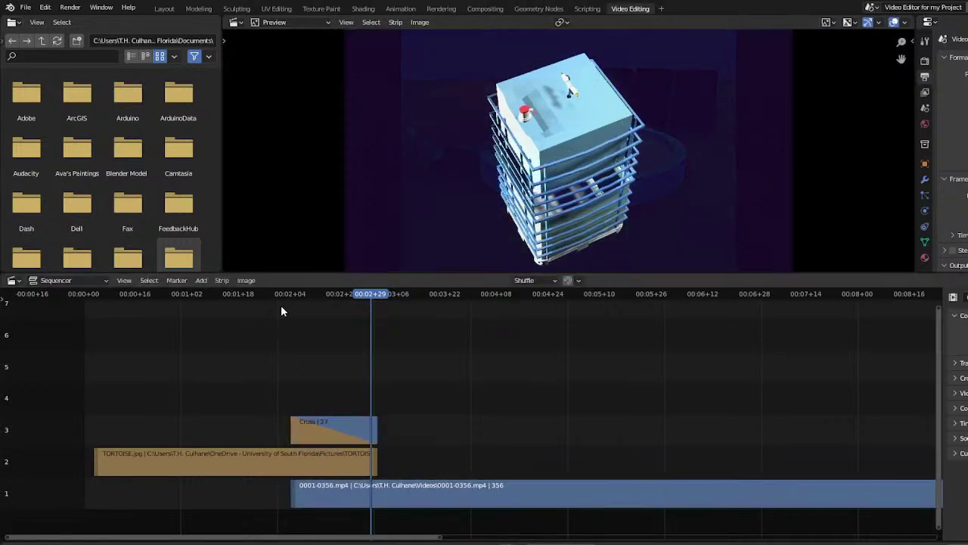
pyautogui.press('space')
pyautogui.click(268, 294)
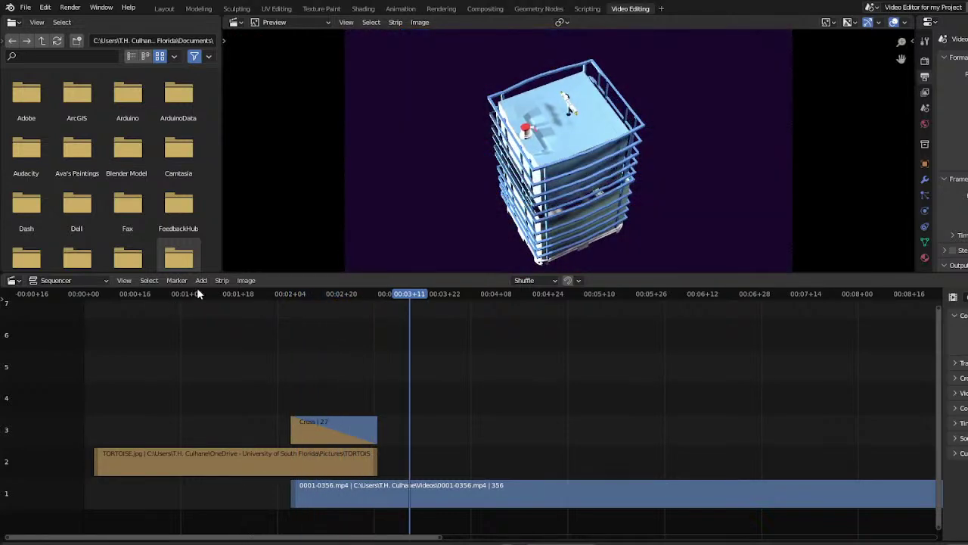
pyautogui.click(197, 292)
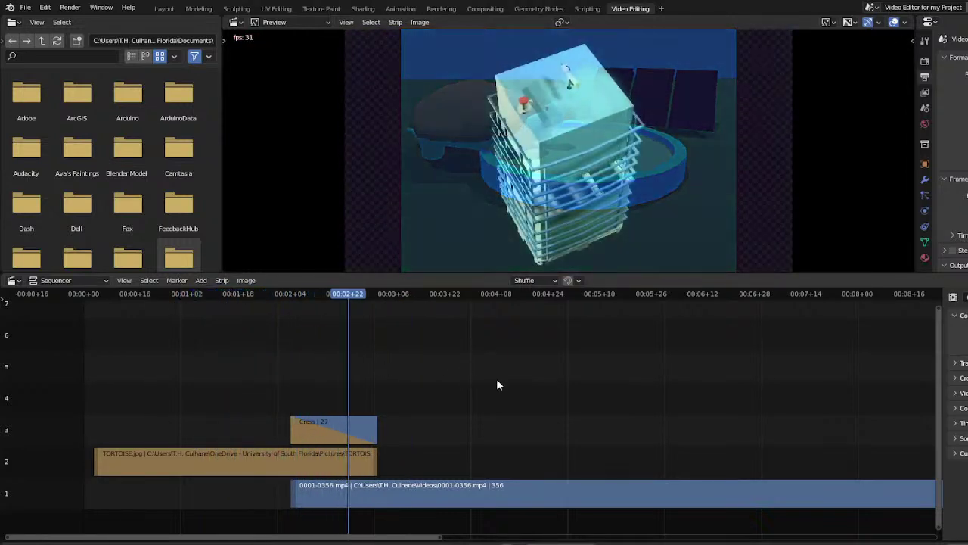
pyautogui.press('space')
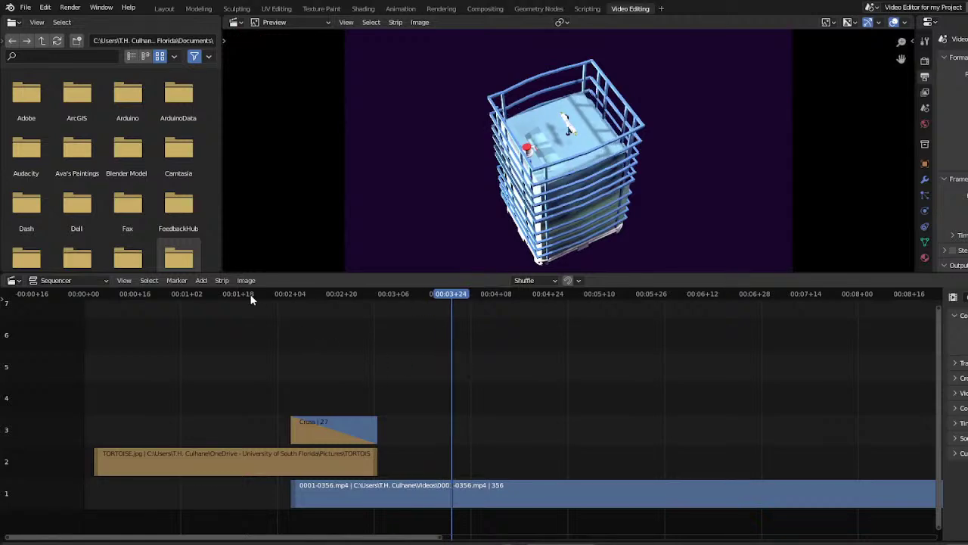
pyautogui.click(251, 295)
pyautogui.press('space')
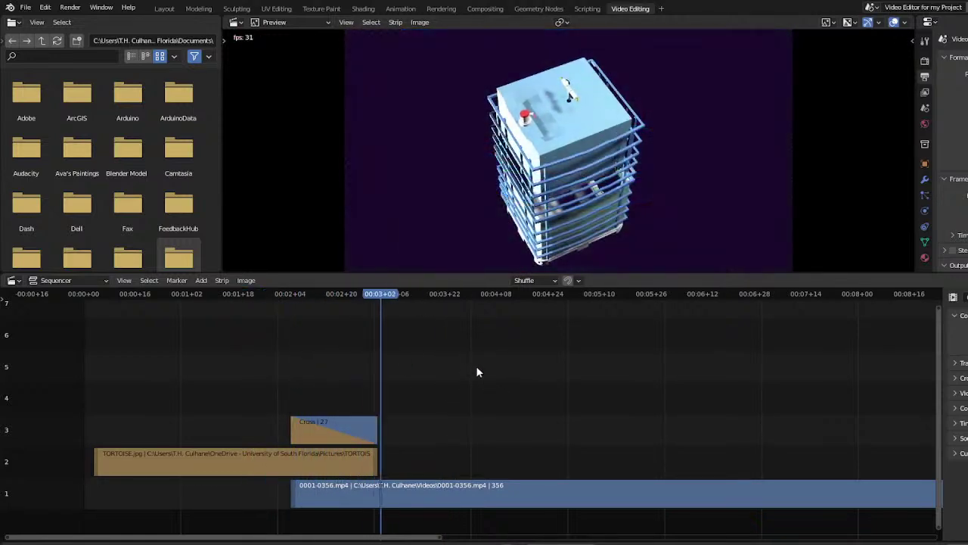
pyautogui.keyDown('ctrl'); pyautogui.hscroll(8, 422, 537); pyautogui.keyUp('ctrl')
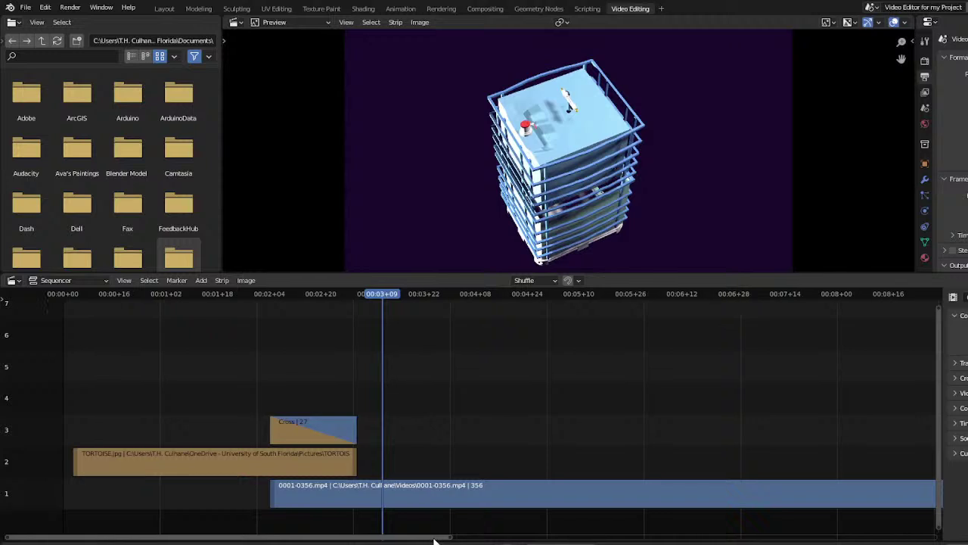
pyautogui.keyDown('ctrl'); pyautogui.hscroll(-3, 422, 537); pyautogui.keyUp('ctrl')
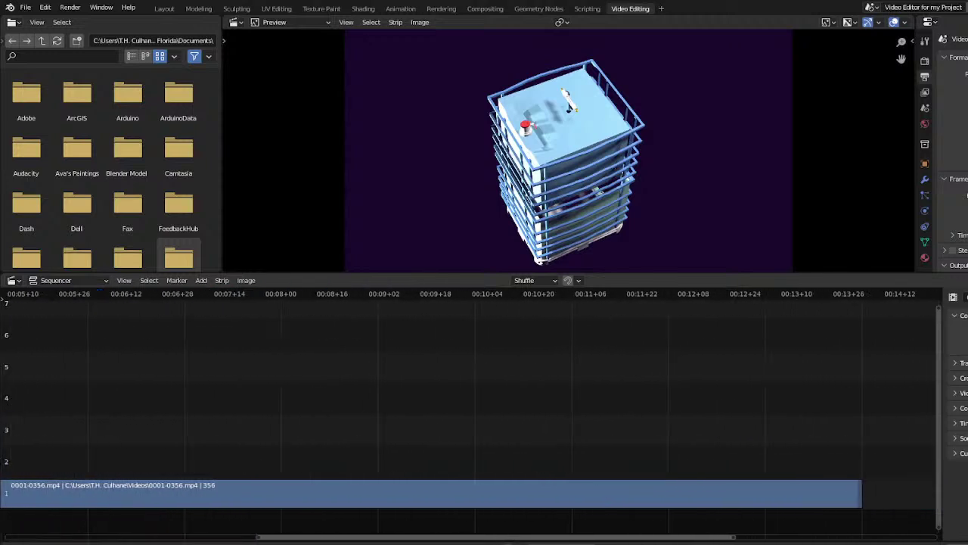
pyautogui.moveTo(252, 300); pyautogui.dragTo(245, 401)
pyautogui.scroll(-2, 437, 412)
pyautogui.scroll(-2, 437, 416)
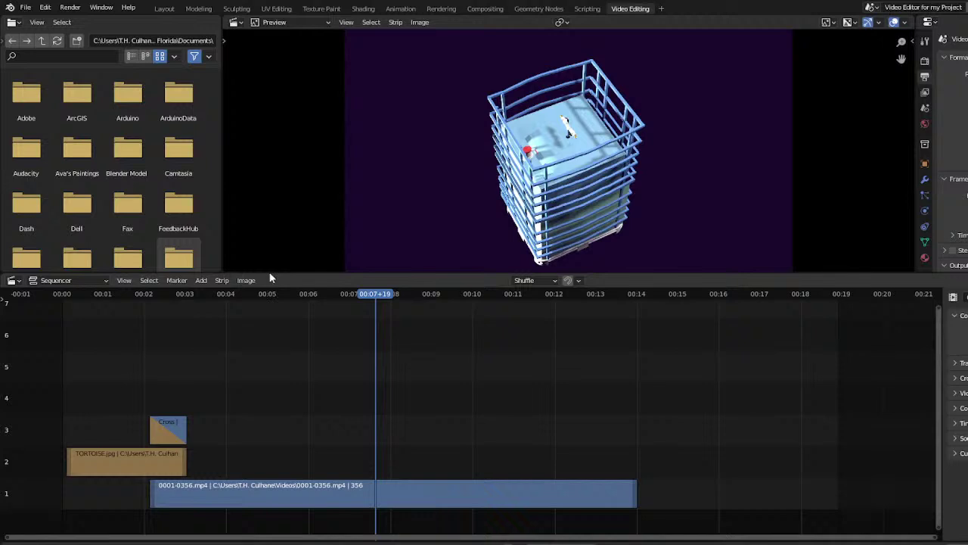
# Insert a text strip on channel 2 near 00:08, showing 'Text' over the movie
pyautogui.click(201, 281)
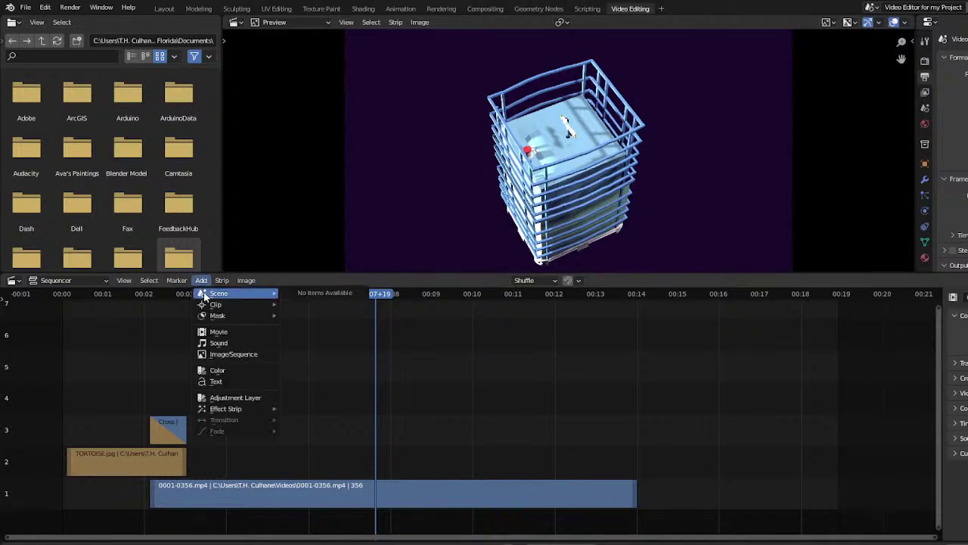
pyautogui.moveTo(259, 297)
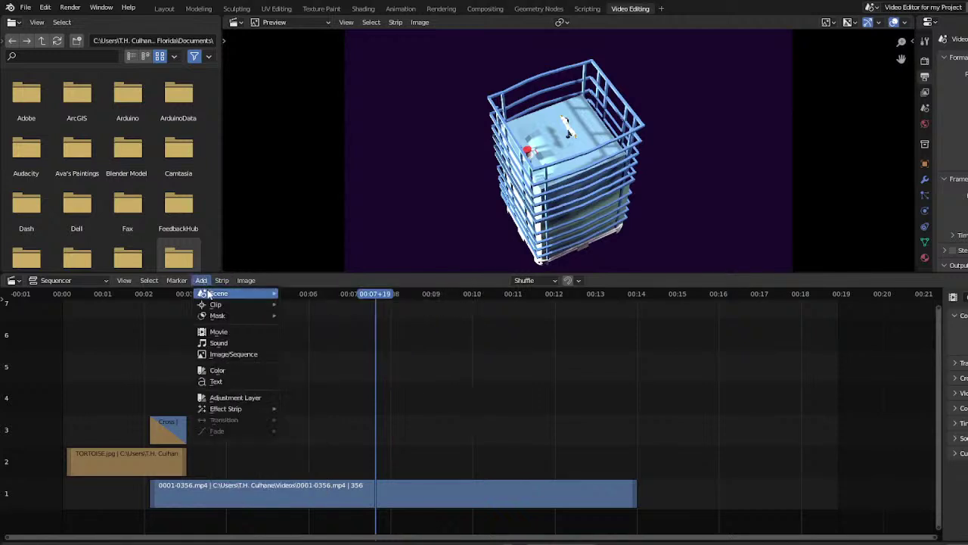
pyautogui.moveTo(219, 305)
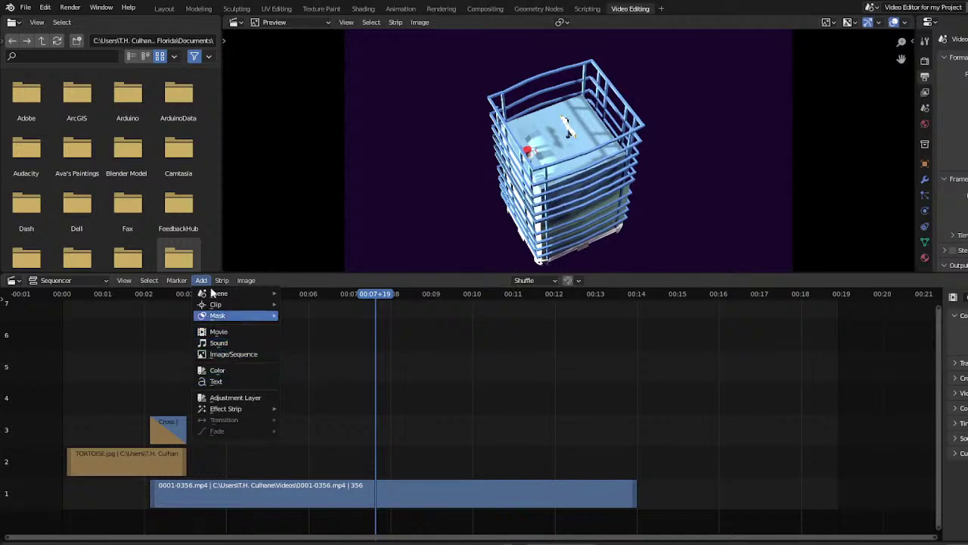
pyautogui.click(232, 380)
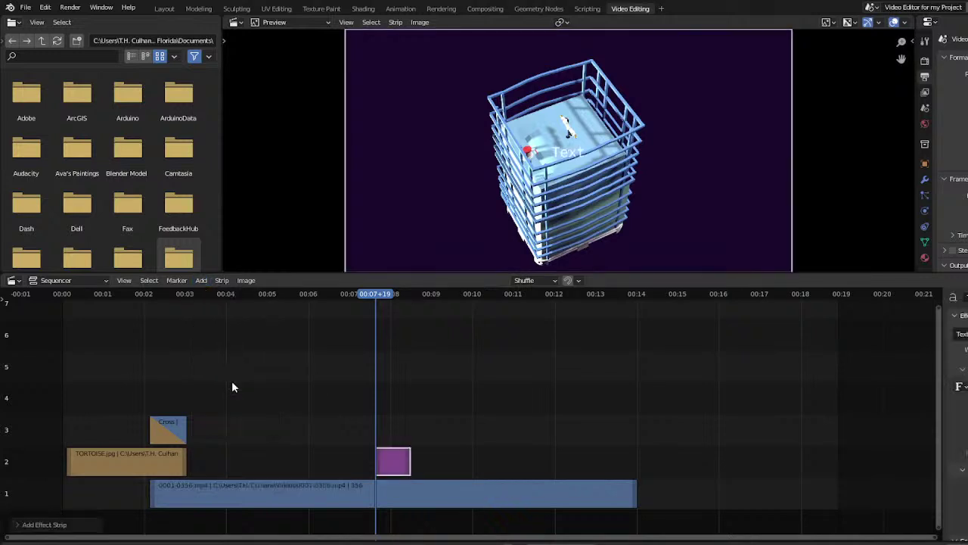
pyautogui.moveTo(373, 316); pyautogui.dragTo(385, 316)
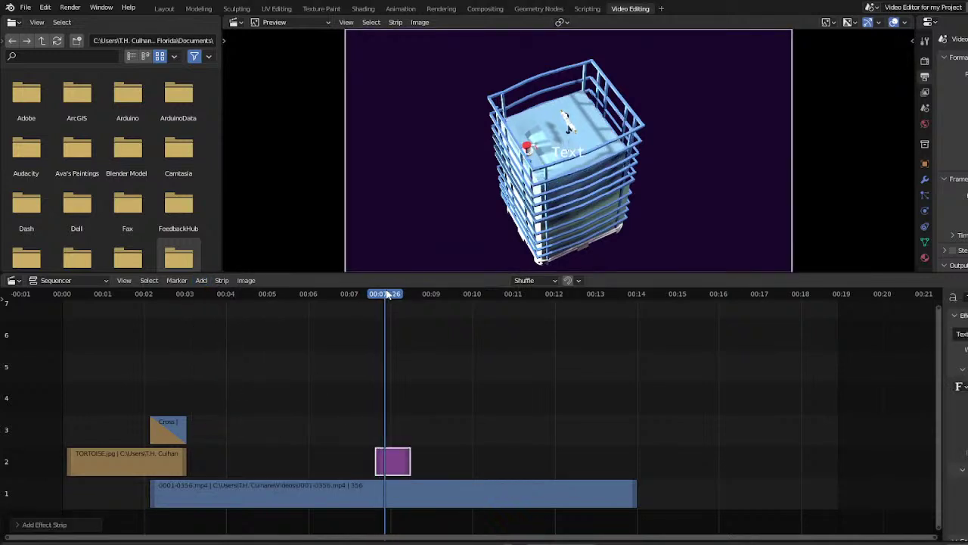
pyautogui.click(560, 153)
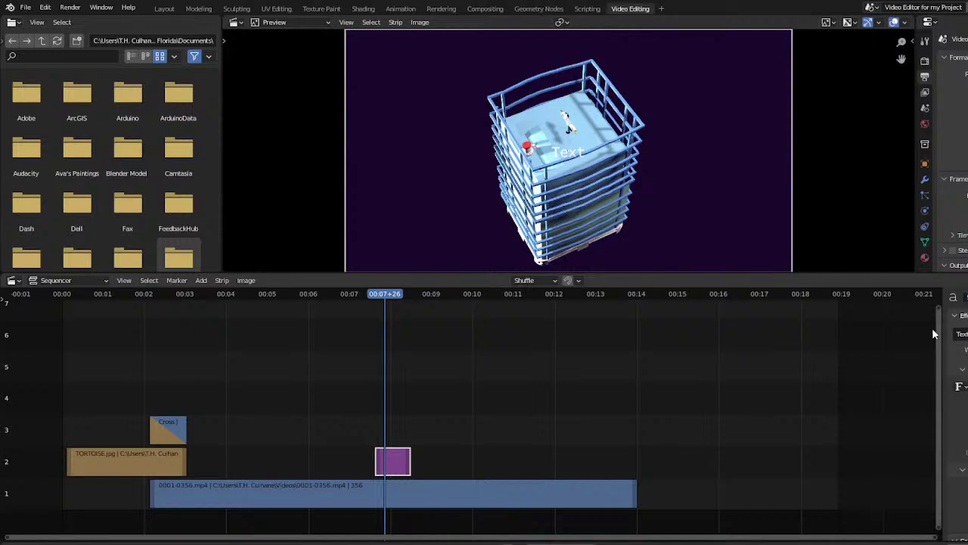
# Set the text strip's wording to 'Solar CITIES Floating IBC Tank Biodigester' in the Effect Strip panel
pyautogui.click(959, 333)
pyautogui.write('Sol')
pyautogui.press('Return')
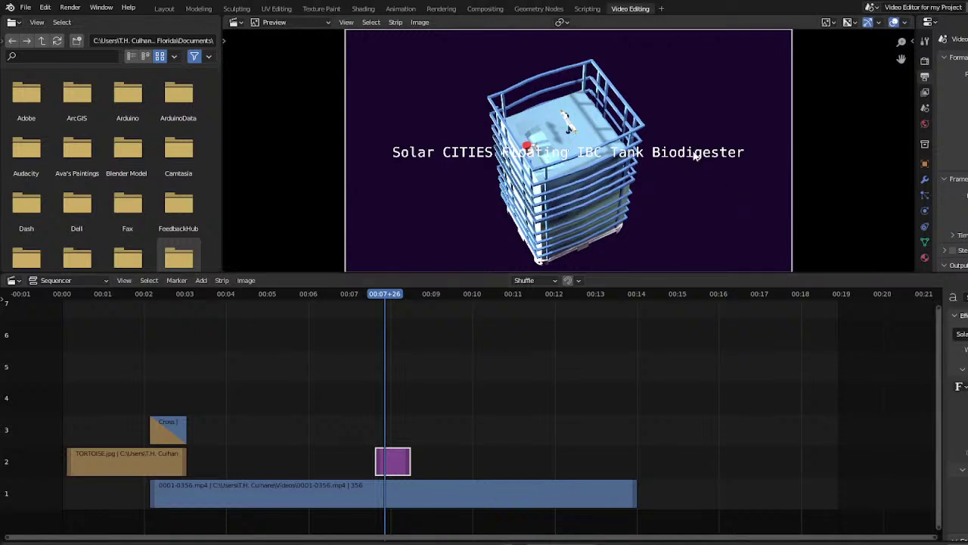
pyautogui.scroll(-2, 957, 340)
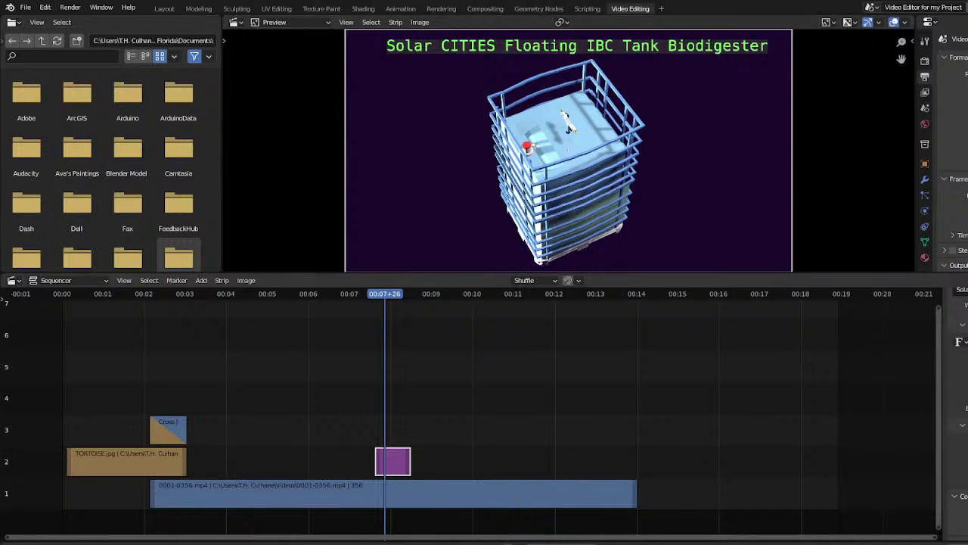
pyautogui.scroll(-2, 956, 378)
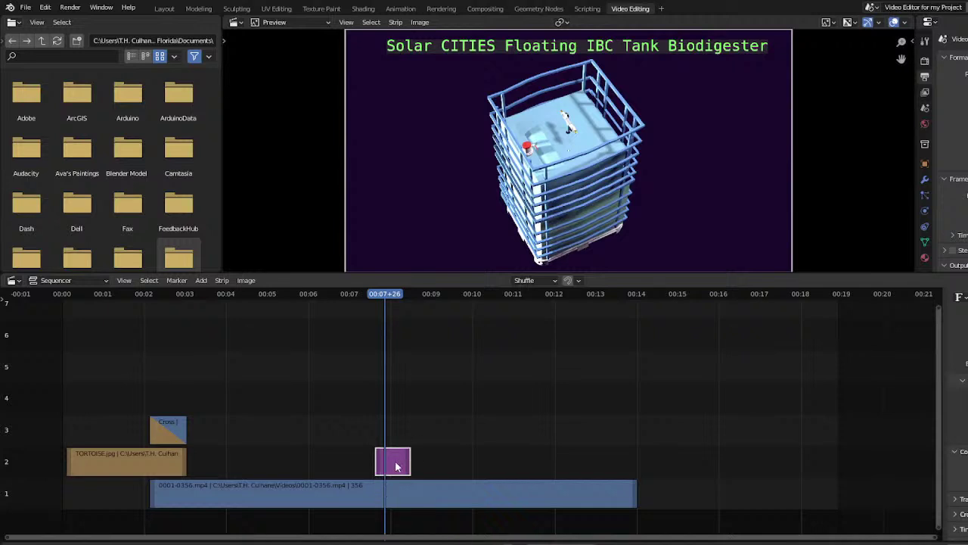
# Add a transition effect between the blue video strip and the title strip
pyautogui.click(401, 497)
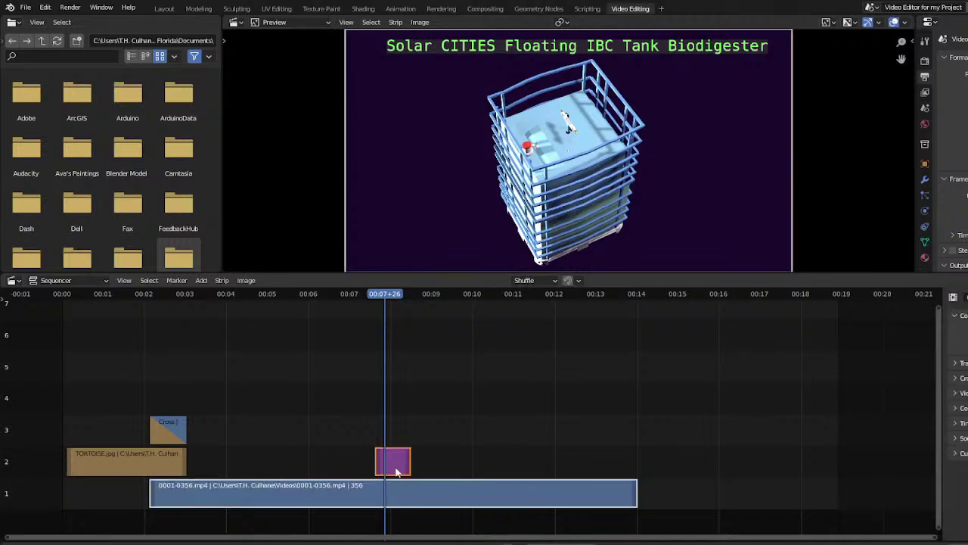
pyautogui.rightClick(394, 466)
pyautogui.moveTo(394, 466)
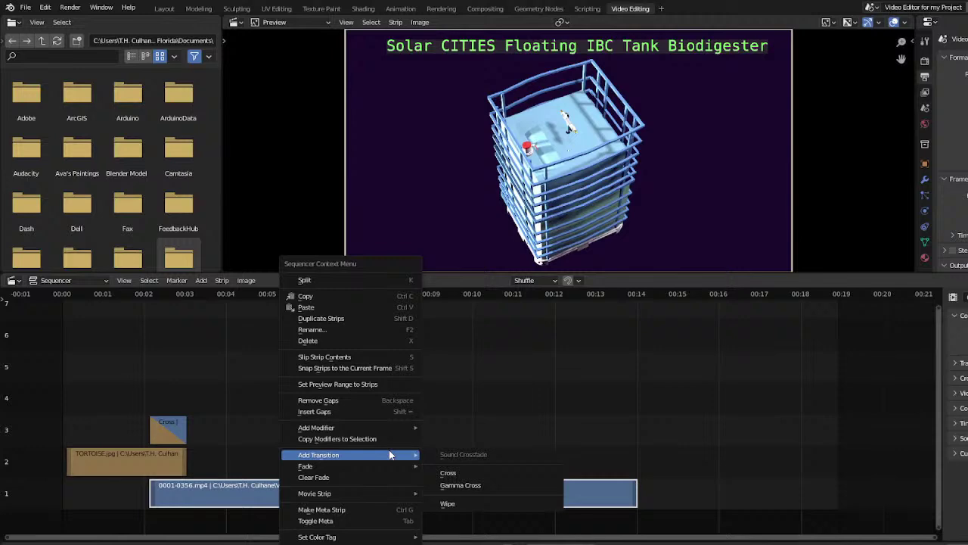
pyautogui.click(455, 478)
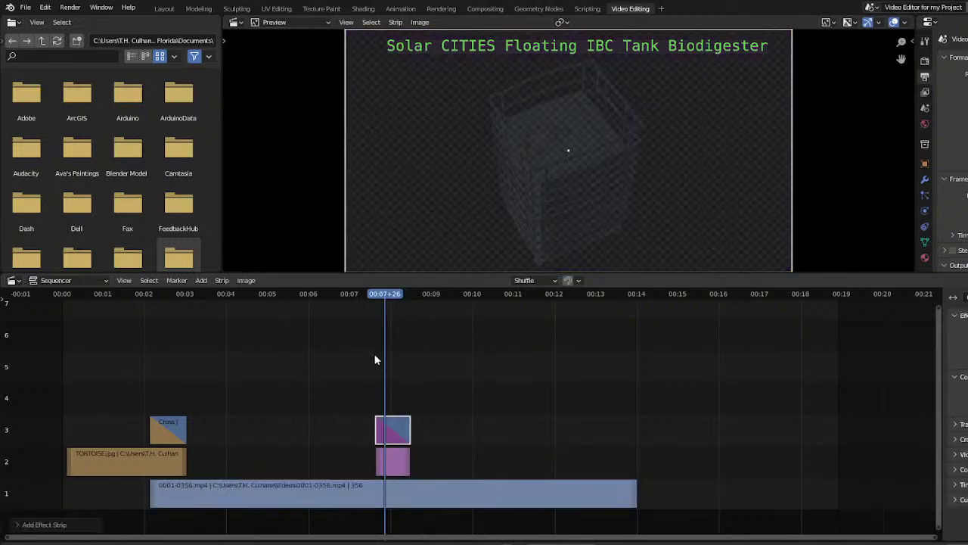
# Scrub around 00:08 to inspect the blend and view the transition's blending methods
pyautogui.moveTo(384, 295); pyautogui.dragTo(391, 327)
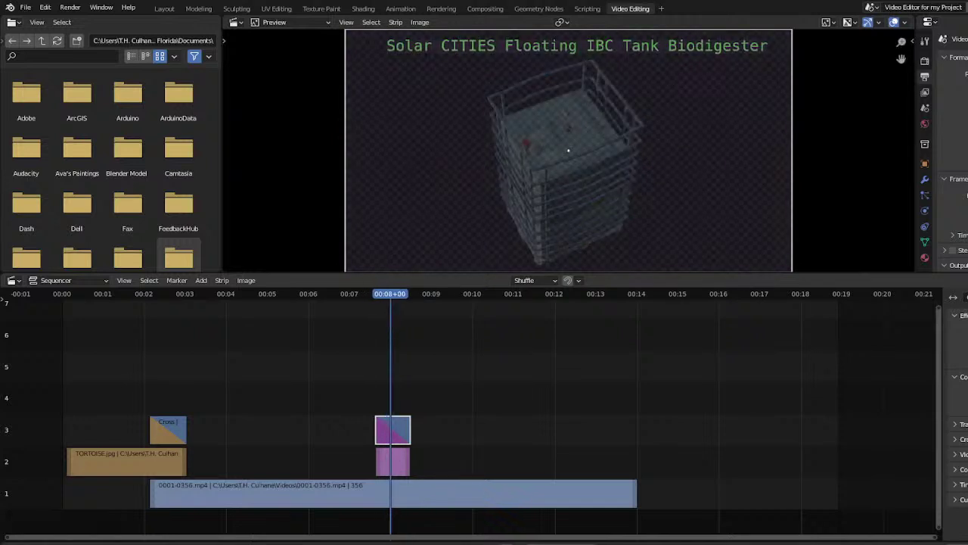
pyautogui.moveTo(390, 303)
pyautogui.mouseDown()
pyautogui.moveTo(380, 298)
pyautogui.moveTo(393, 299)
pyautogui.mouseUp()
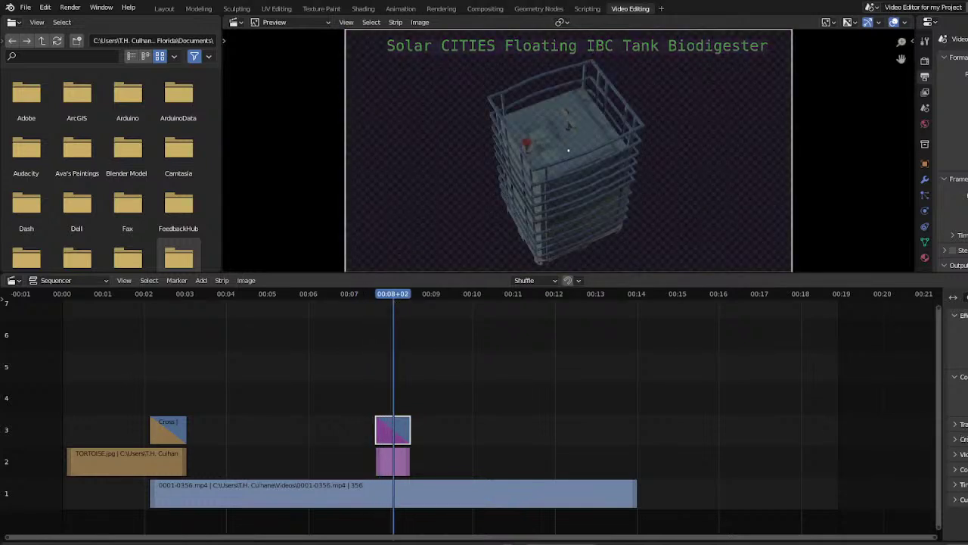
pyautogui.click(949, 381)
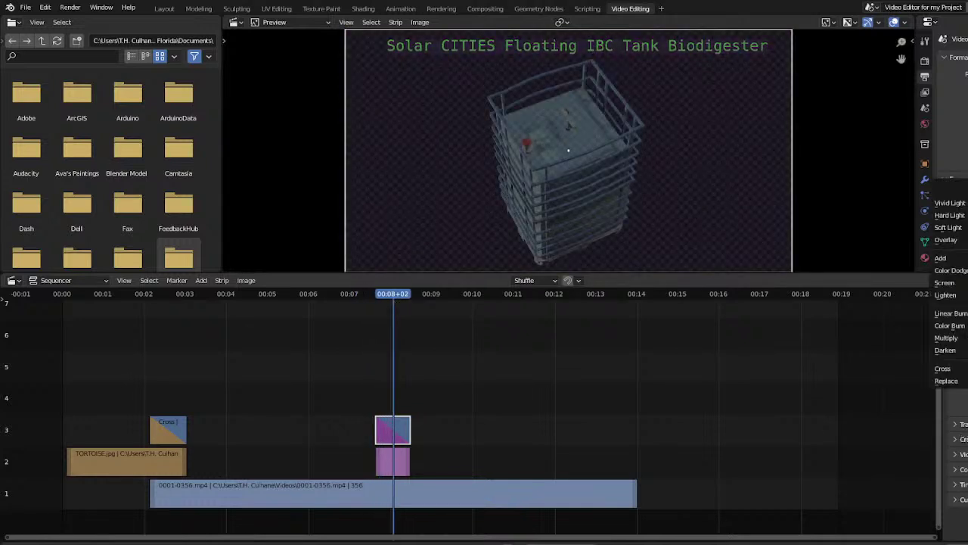
pyautogui.moveTo(375, 301); pyautogui.dragTo(395, 299)
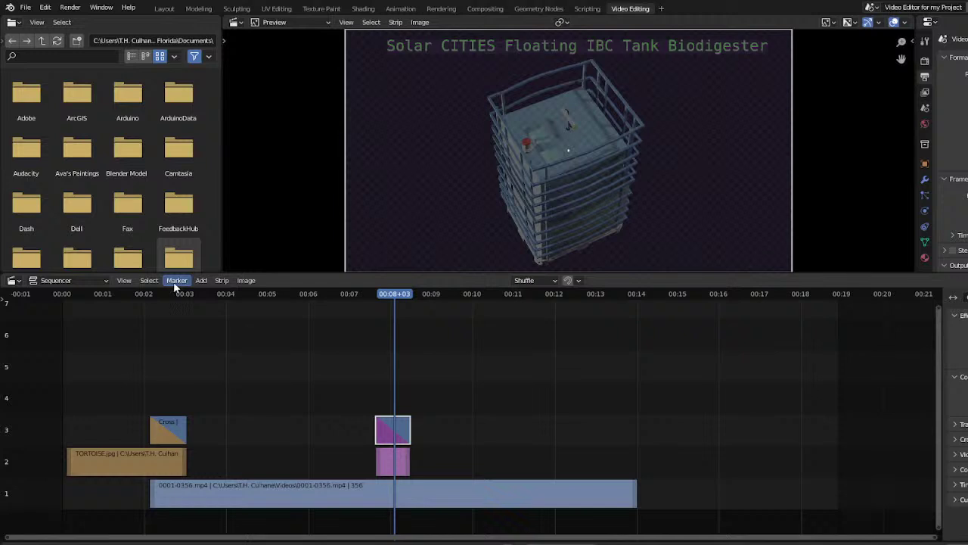
# Refresh all sequencer strips and the preview, then go to the title's frame
pyautogui.click(125, 281)
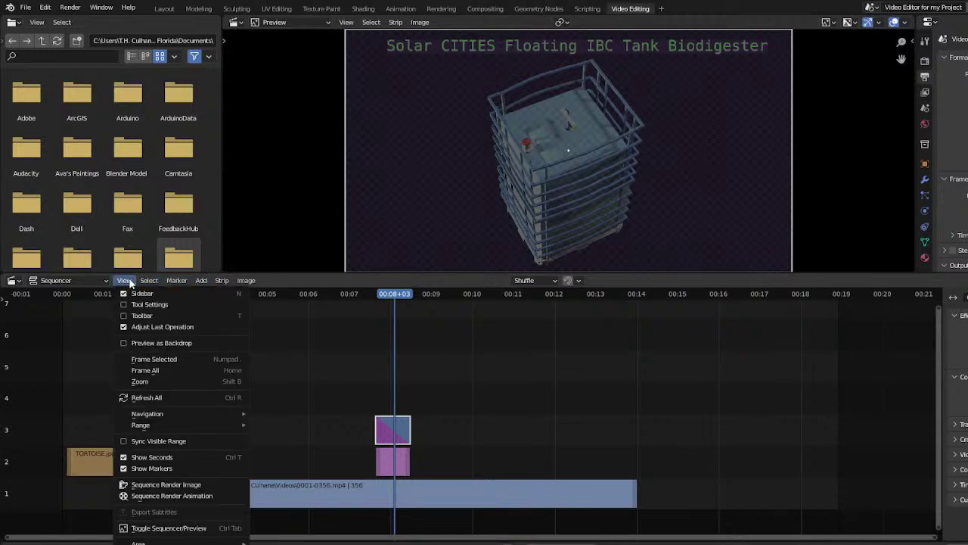
pyautogui.click(156, 398)
pyautogui.click(376, 298)
pyautogui.moveTo(376, 297); pyautogui.dragTo(386, 297)
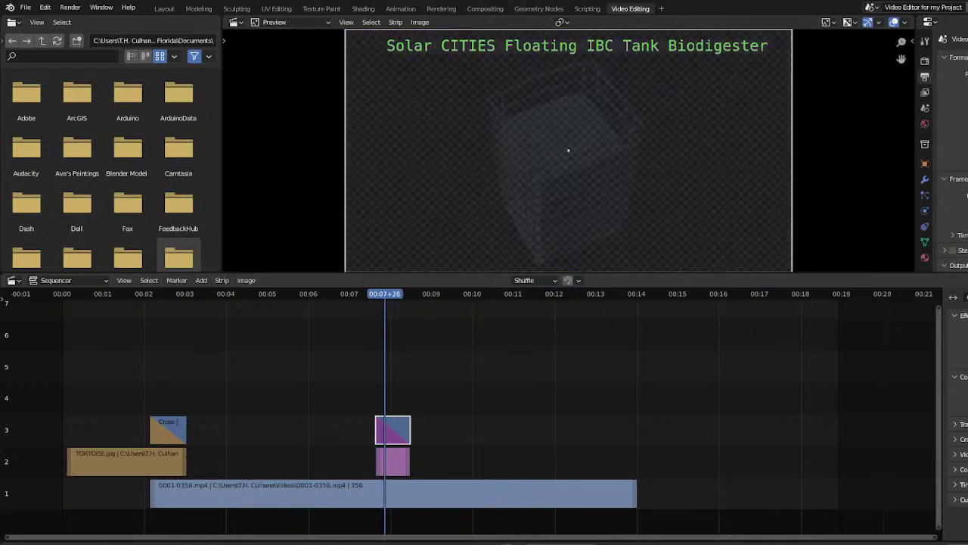
pyautogui.click(965, 355)
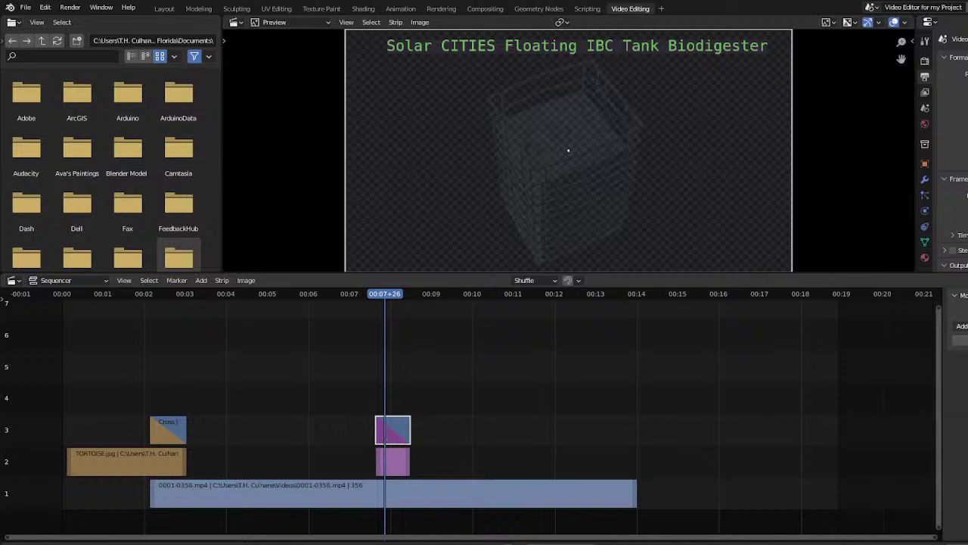
# Check the frames around 00:07+26 and select the transition strip on channel 3
pyautogui.click(394, 463)
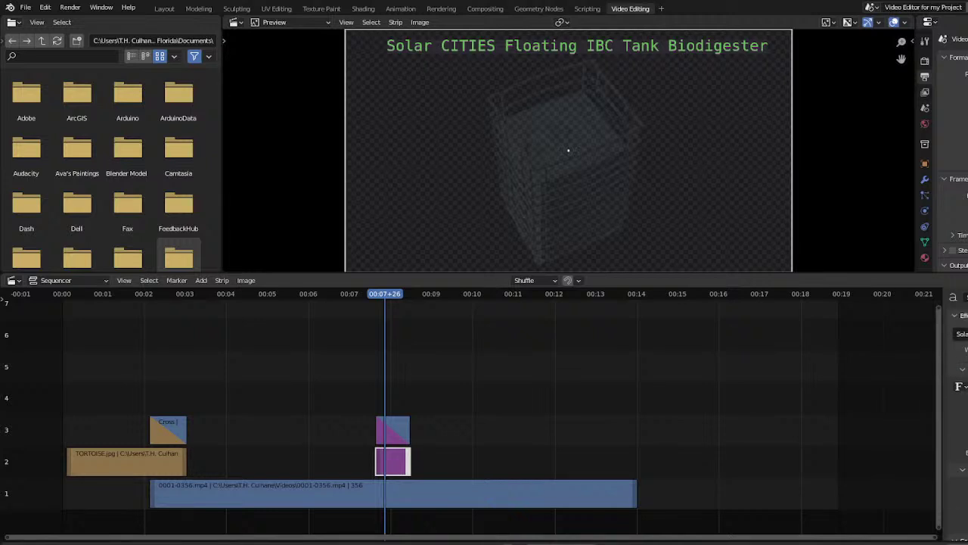
pyautogui.scroll(-3, 957, 408)
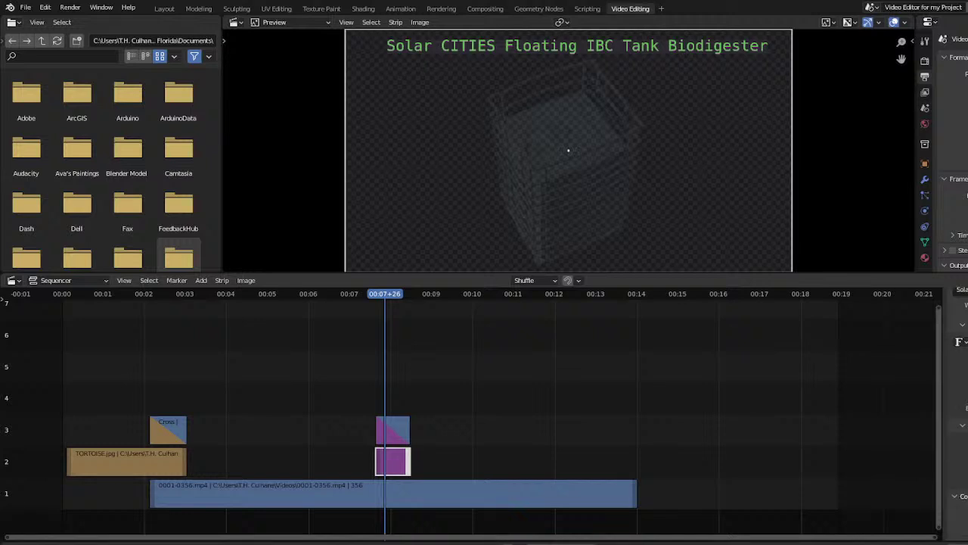
pyautogui.scroll(-2, 957, 409)
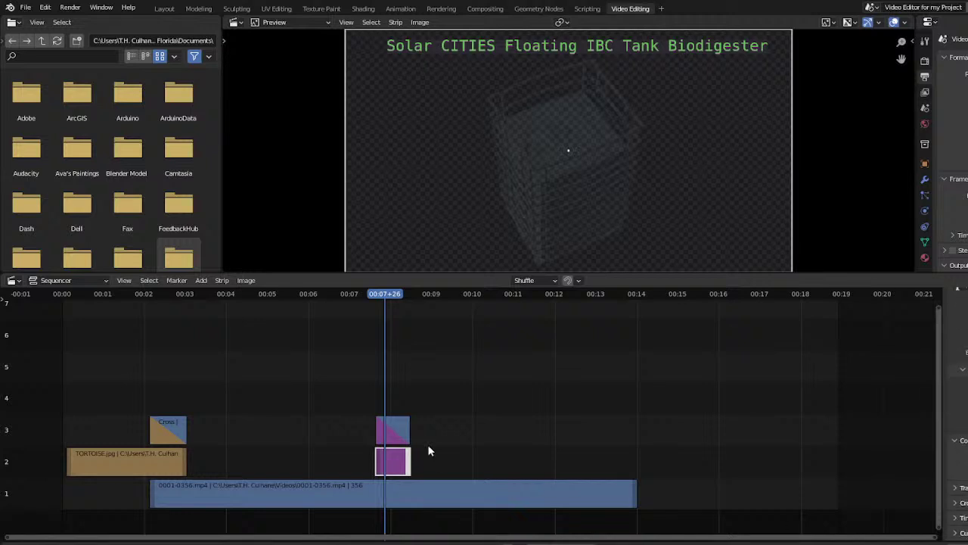
pyautogui.moveTo(389, 295)
pyautogui.mouseDown()
pyautogui.moveTo(379, 297)
pyautogui.moveTo(406, 307)
pyautogui.moveTo(395, 307)
pyautogui.mouseUp()
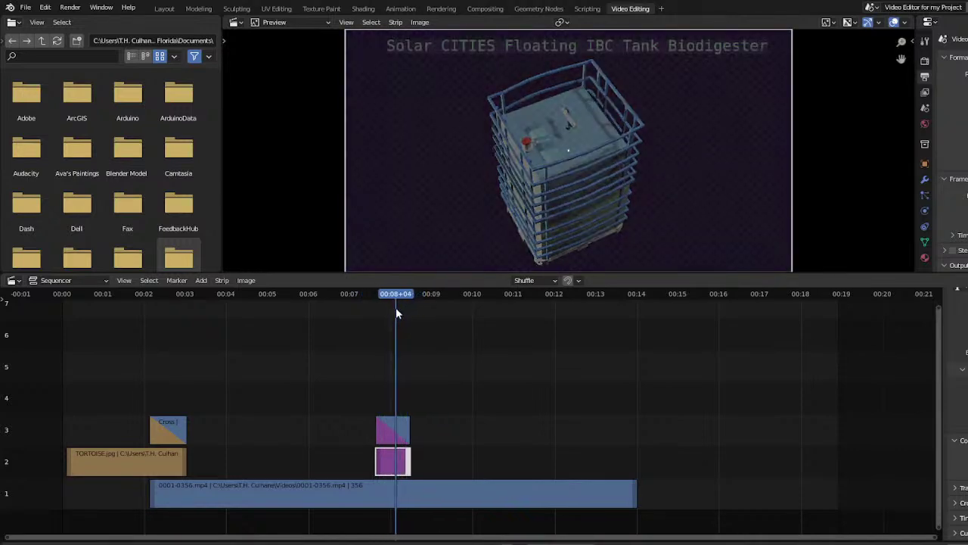
pyautogui.click(396, 433)
# Delete the channel-3 transition and extend the title strip's end to about 00:10
pyautogui.press('Delete')
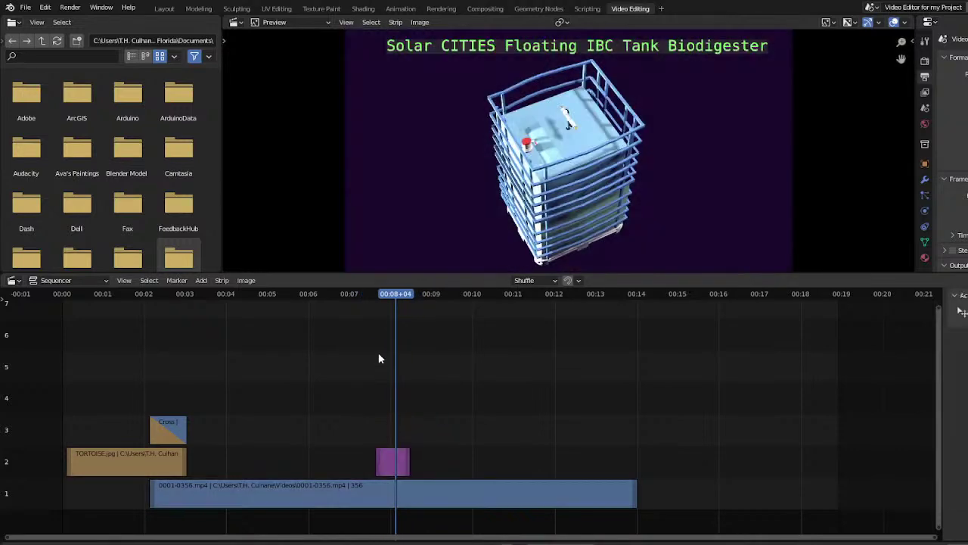
pyautogui.moveTo(394, 298)
pyautogui.mouseDown()
pyautogui.moveTo(381, 301)
pyautogui.moveTo(394, 296)
pyautogui.moveTo(411, 310)
pyautogui.moveTo(395, 307)
pyautogui.mouseUp()
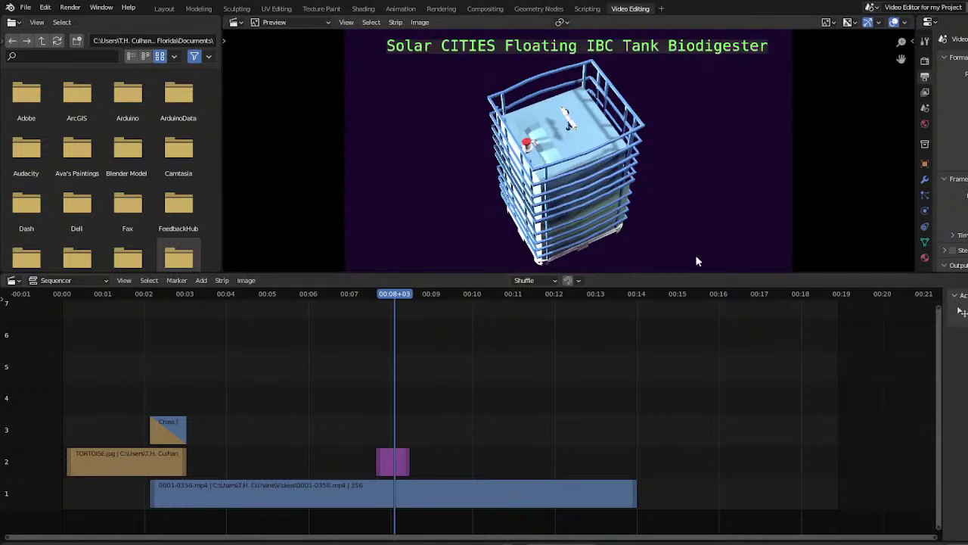
pyautogui.click(406, 460)
pyautogui.moveTo(408, 460); pyautogui.dragTo(479, 458)
pyautogui.moveTo(390, 293); pyautogui.dragTo(380, 299)
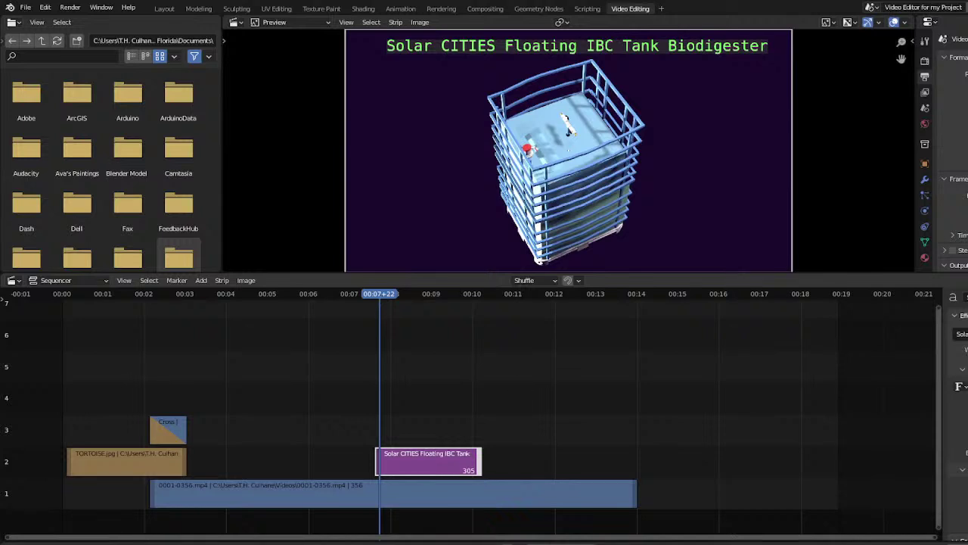
pyautogui.scroll(-1, 957, 378)
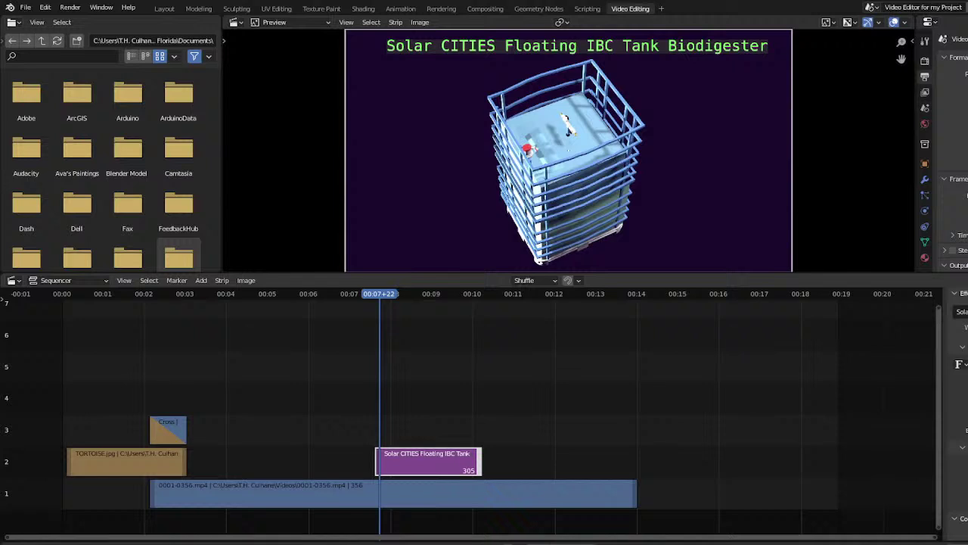
pyautogui.scroll(1, 957, 341)
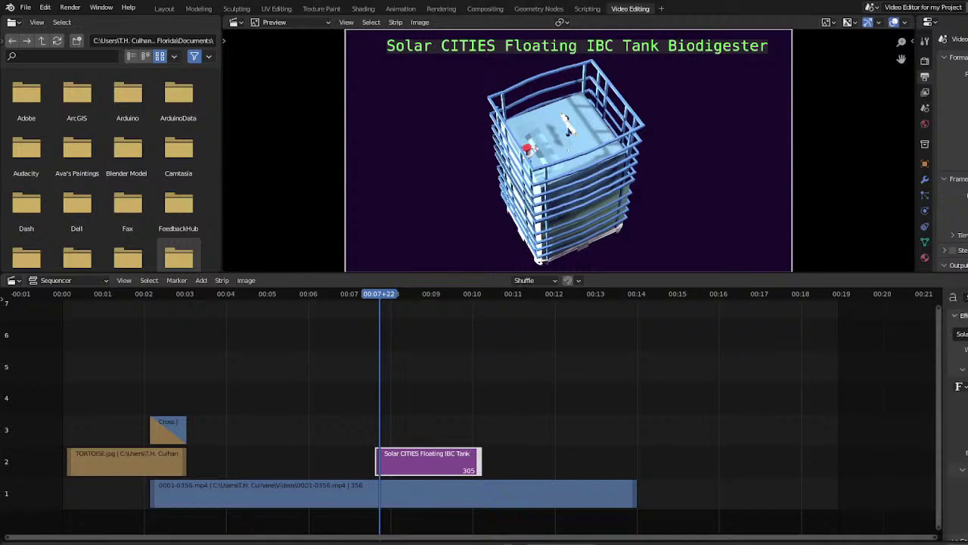
pyautogui.scroll(-5, 958, 378)
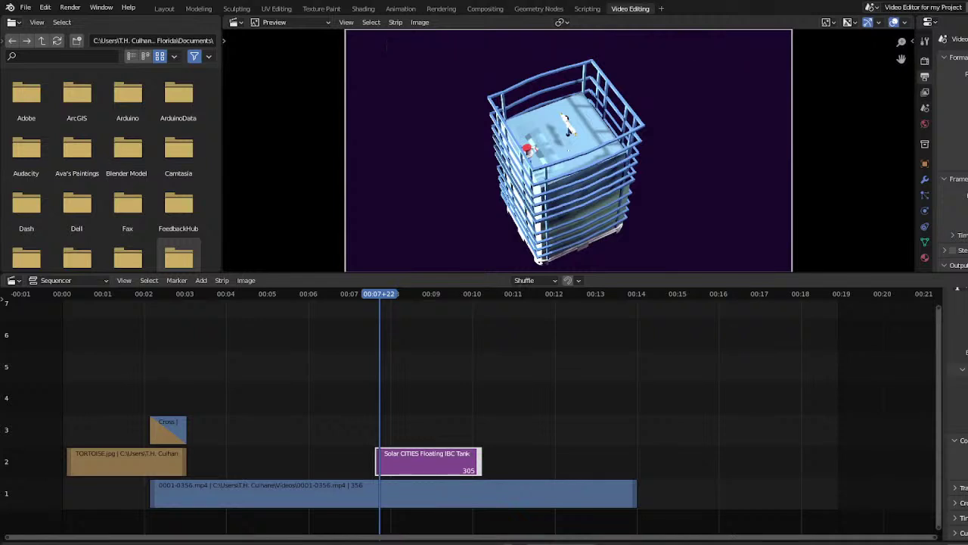
pyautogui.click(390, 296)
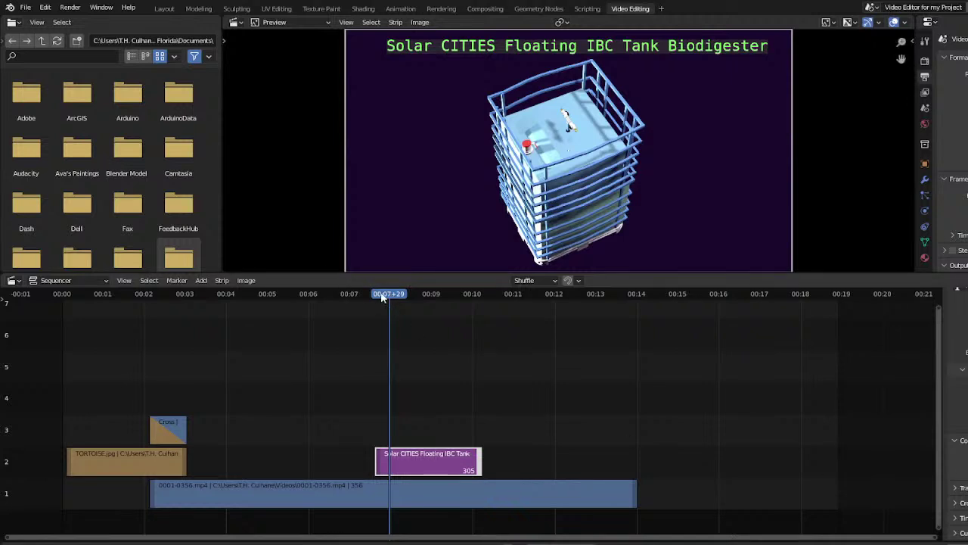
pyautogui.moveTo(387, 295)
pyautogui.mouseDown()
pyautogui.moveTo(362, 296)
pyautogui.moveTo(386, 297)
pyautogui.moveTo(378, 303)
pyautogui.mouseUp()
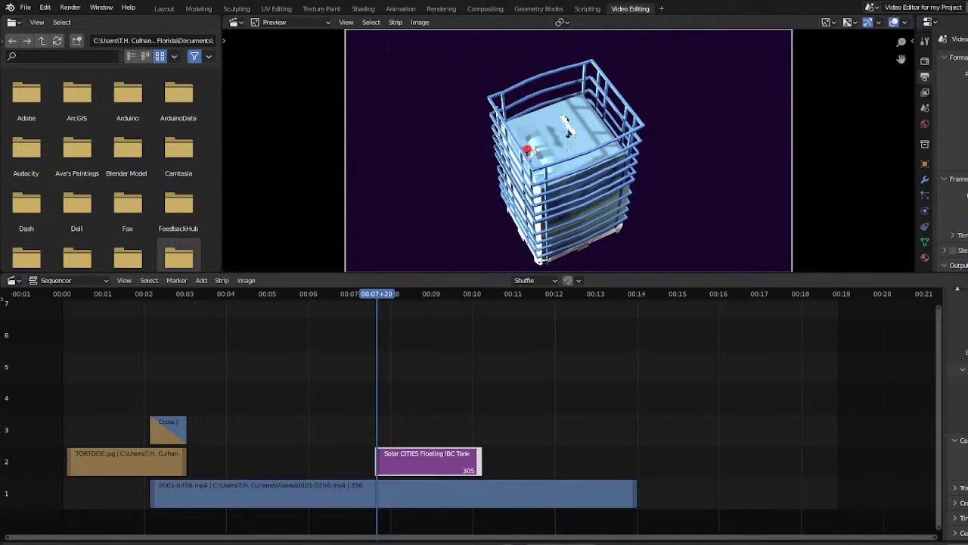
pyautogui.moveTo(382, 297); pyautogui.dragTo(399, 301)
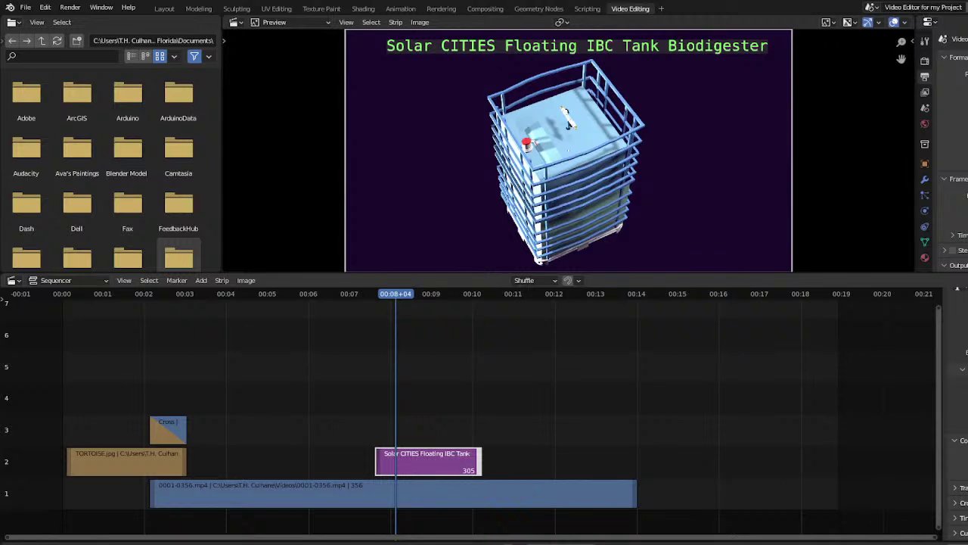
pyautogui.click(377, 297)
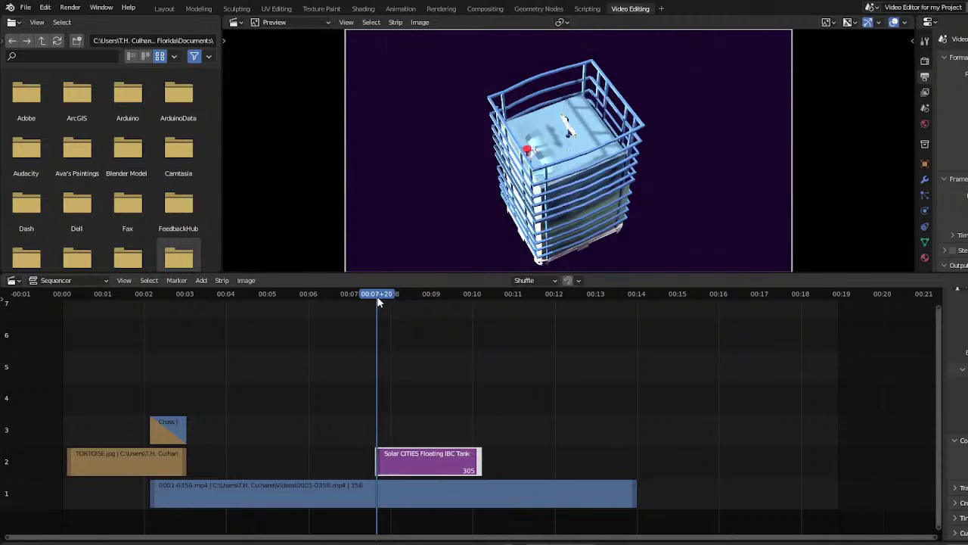
pyautogui.moveTo(376, 298); pyautogui.dragTo(482, 303)
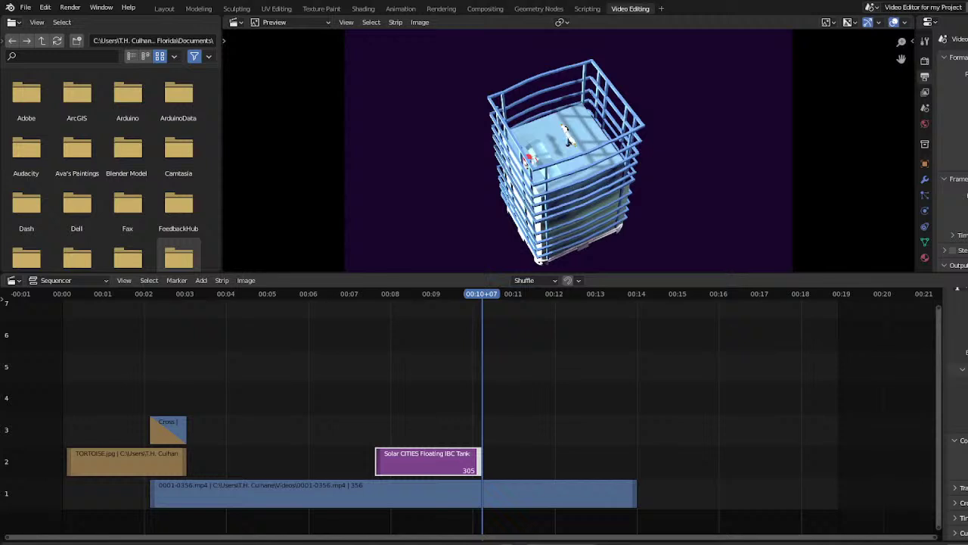
pyautogui.click(353, 294)
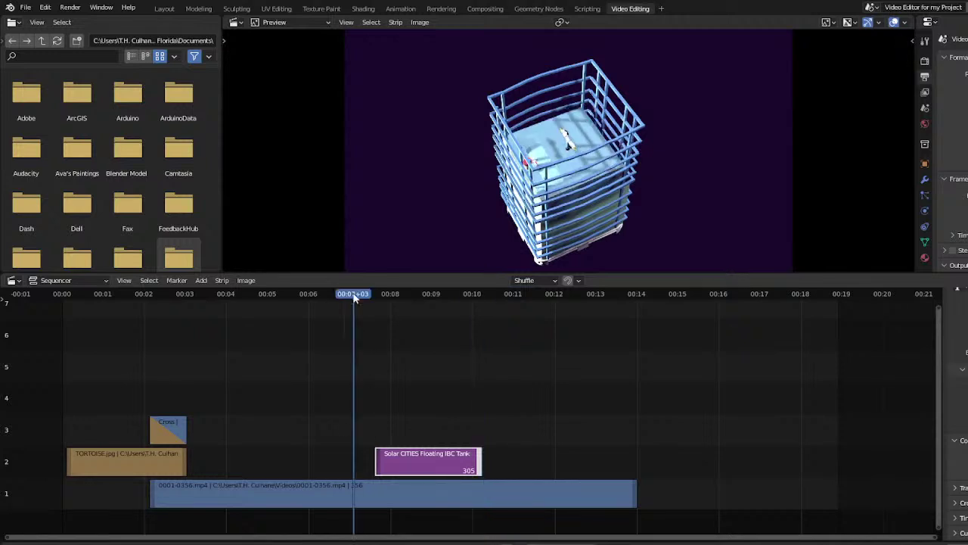
pyautogui.press('space')
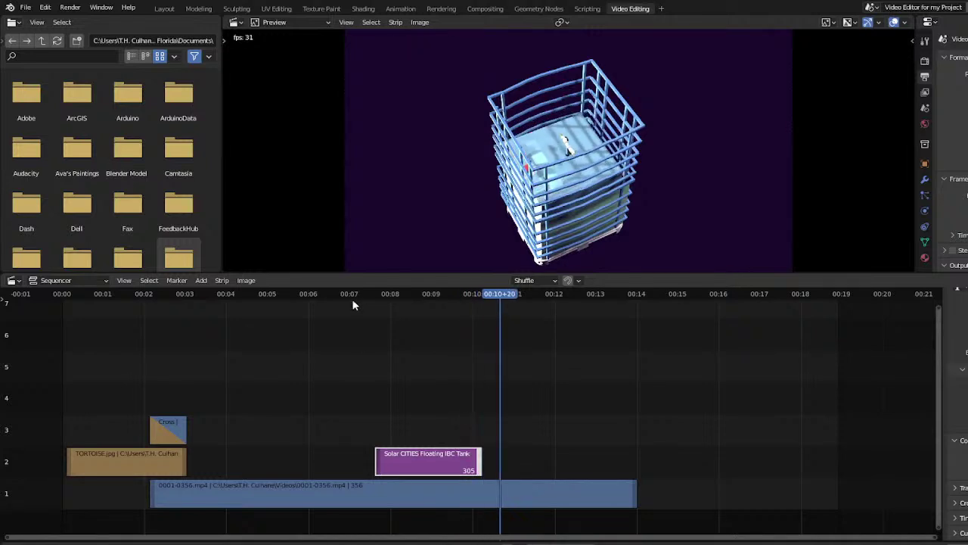
pyautogui.press('space')
pyautogui.moveTo(465, 294); pyautogui.dragTo(479, 314)
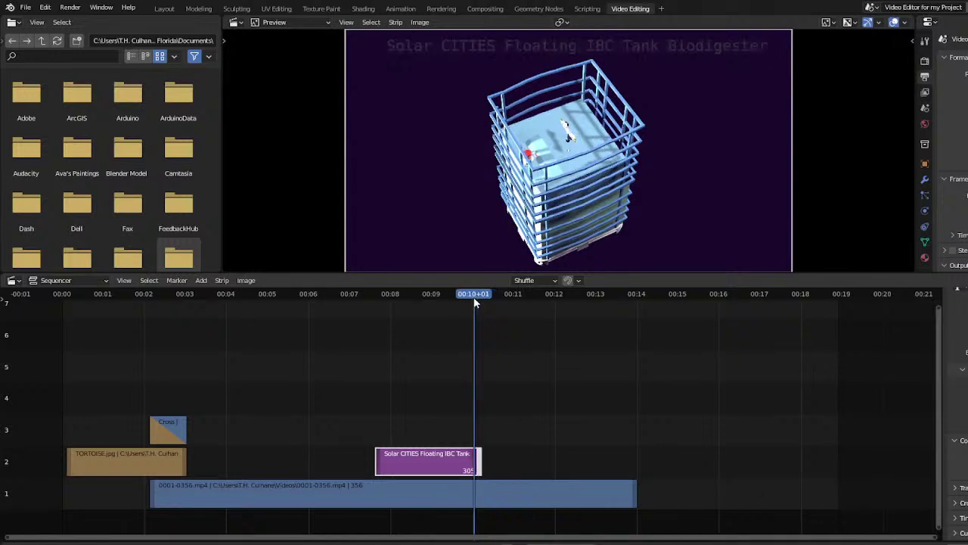
pyautogui.moveTo(465, 300); pyautogui.dragTo(505, 359)
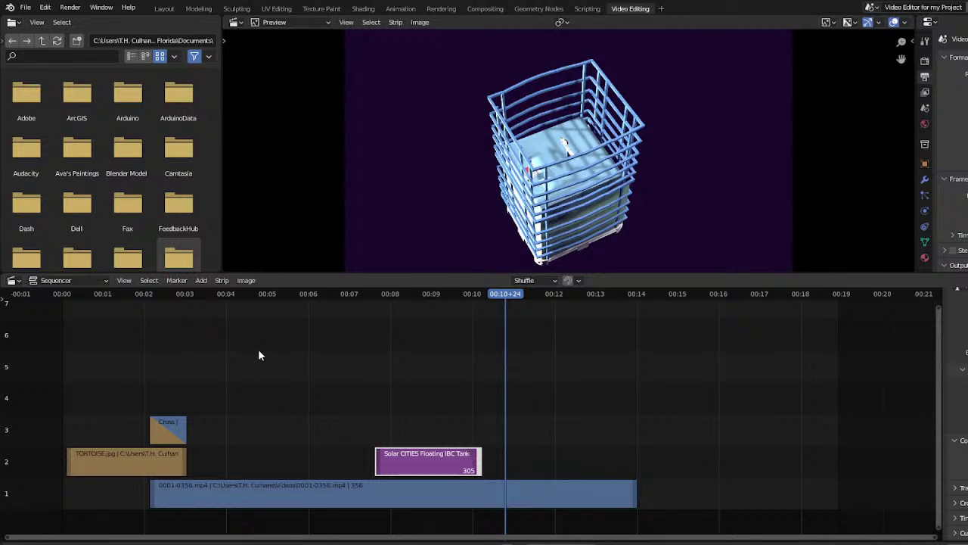
pyautogui.moveTo(426, 294); pyautogui.dragTo(345, 336)
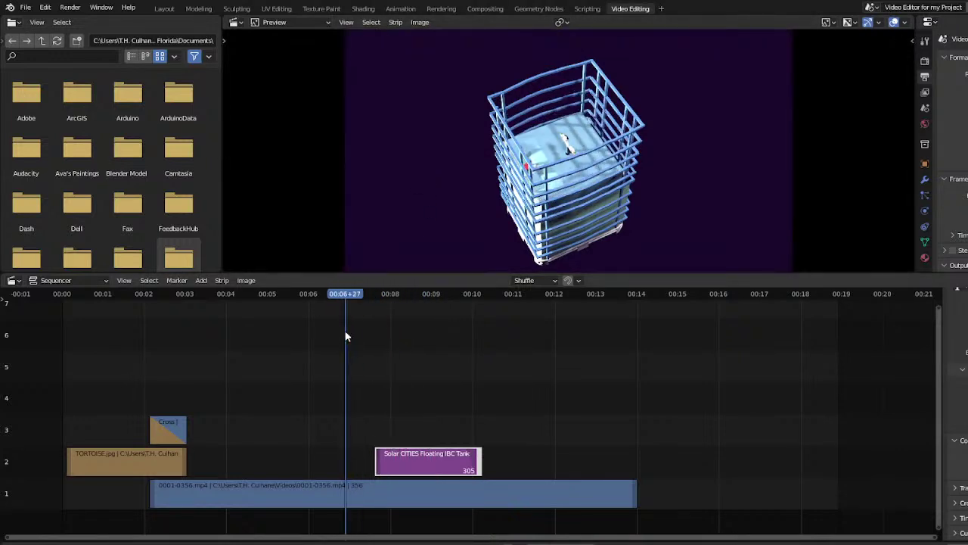
# Dismiss the Add strip list unused and create a new empty scene called 'Scene'
pyautogui.click(202, 279)
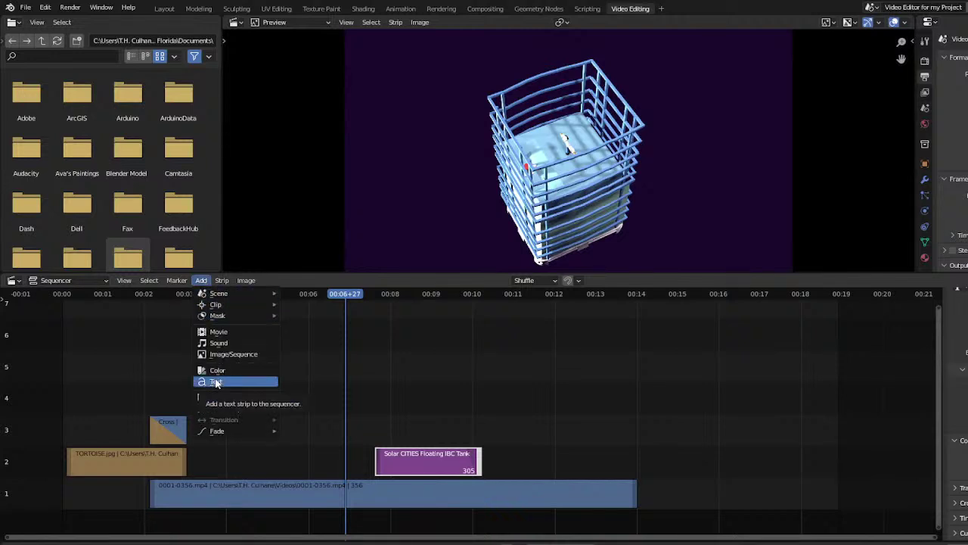
pyautogui.moveTo(226, 296)
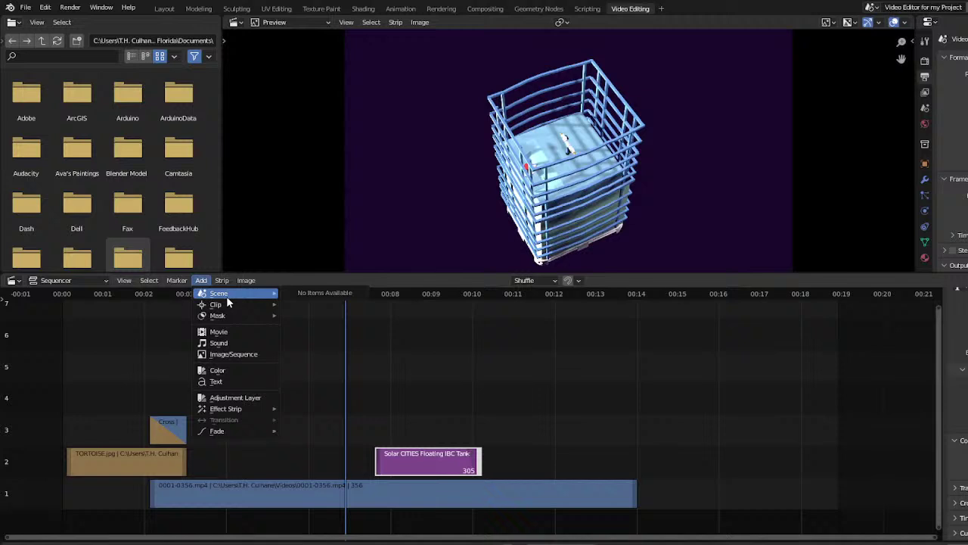
pyautogui.press('Escape')
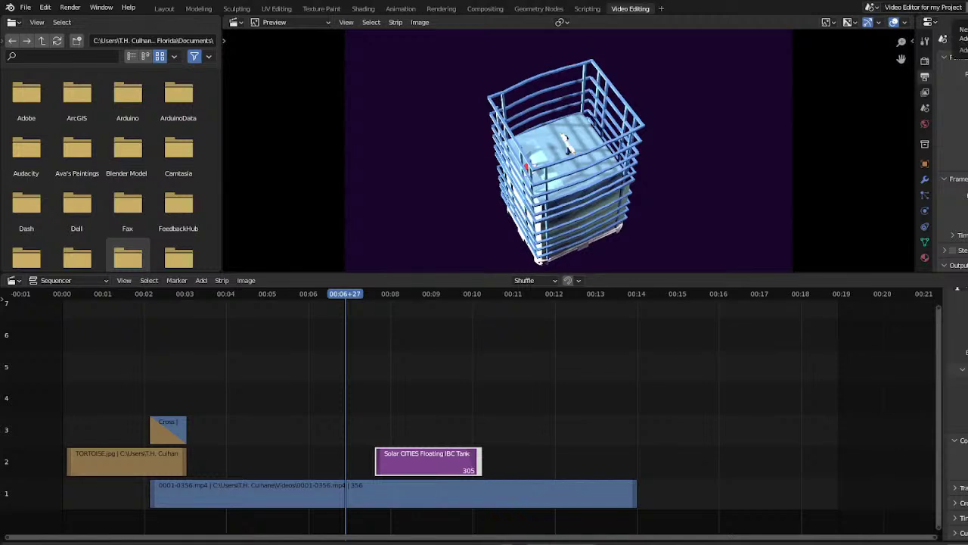
pyautogui.click(957, 8)
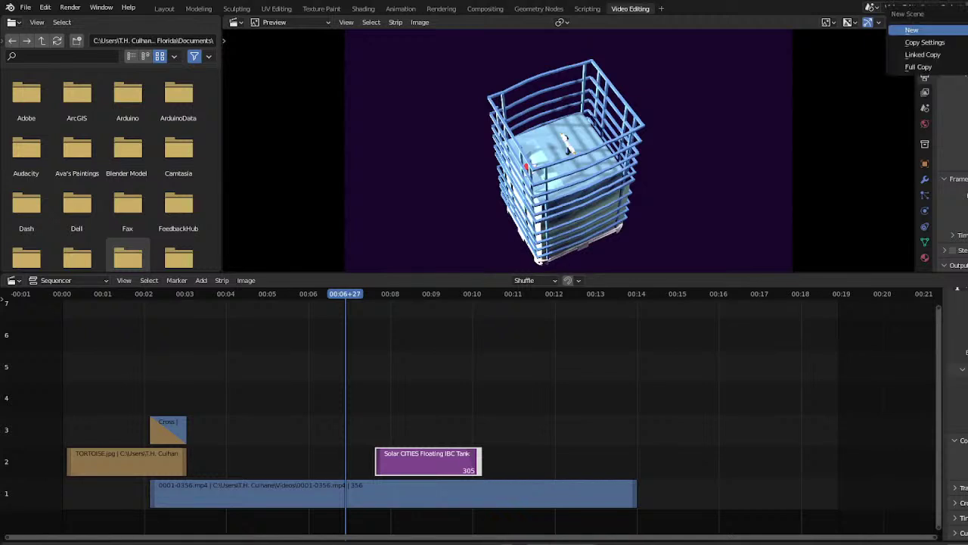
pyautogui.click(945, 33)
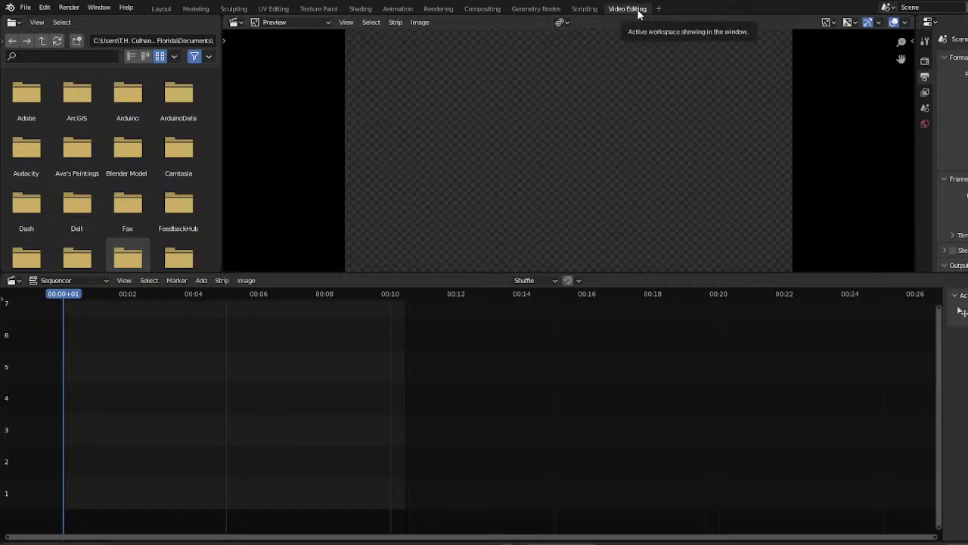
# Switch to the Layout workspace and browse the Add > Mesh list in the 3D viewport
pyautogui.click(162, 11)
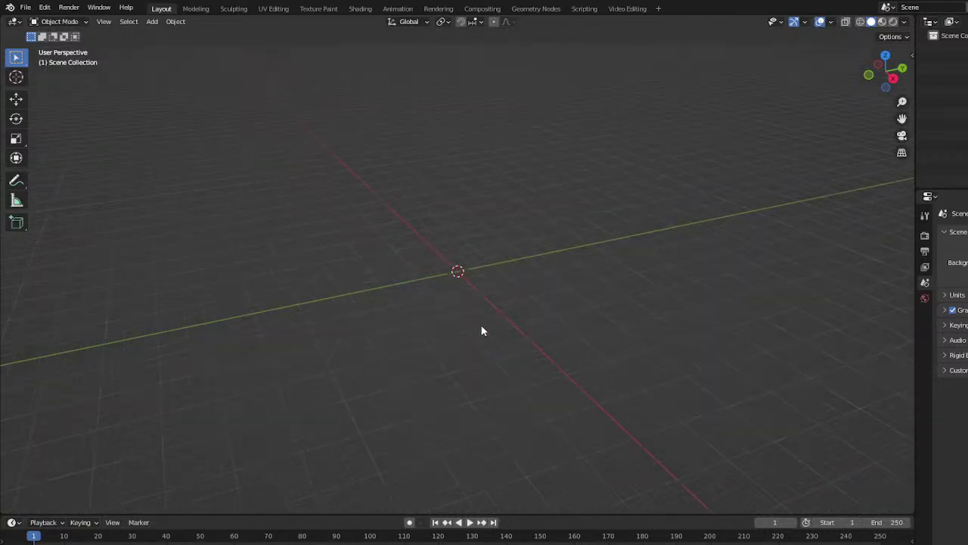
pyautogui.click(151, 22)
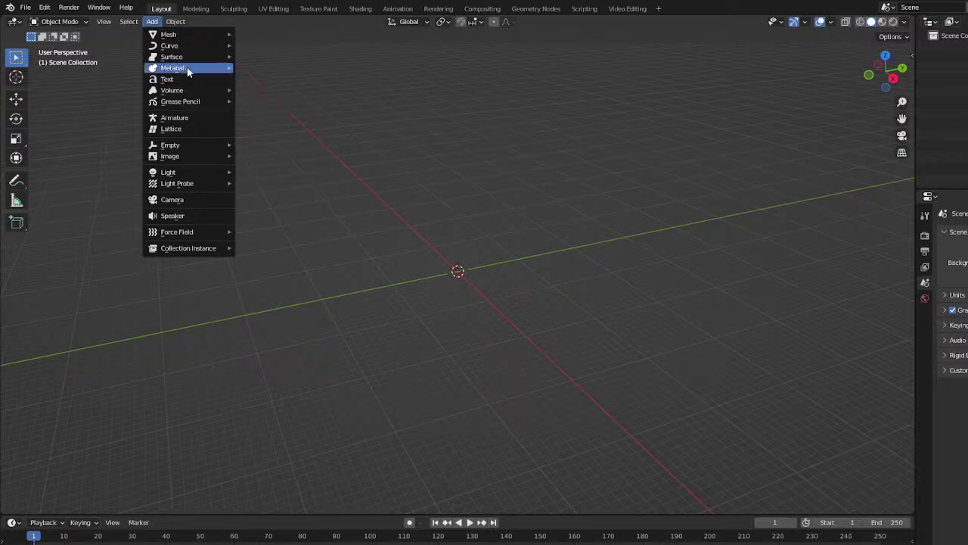
pyautogui.moveTo(188, 57)
pyautogui.moveTo(193, 35)
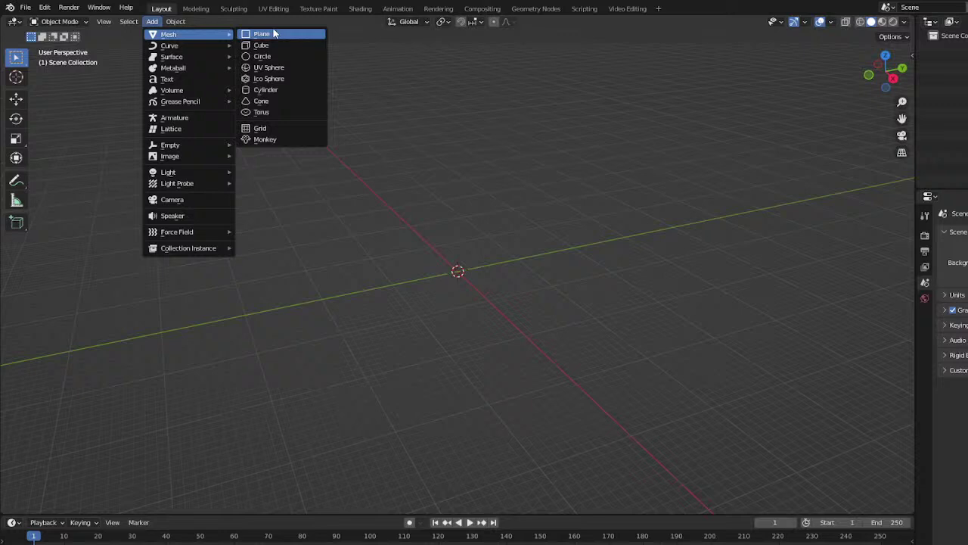
# Add a UV sphere, resize it, and orbit to a lower, flatter view
pyautogui.click(280, 67)
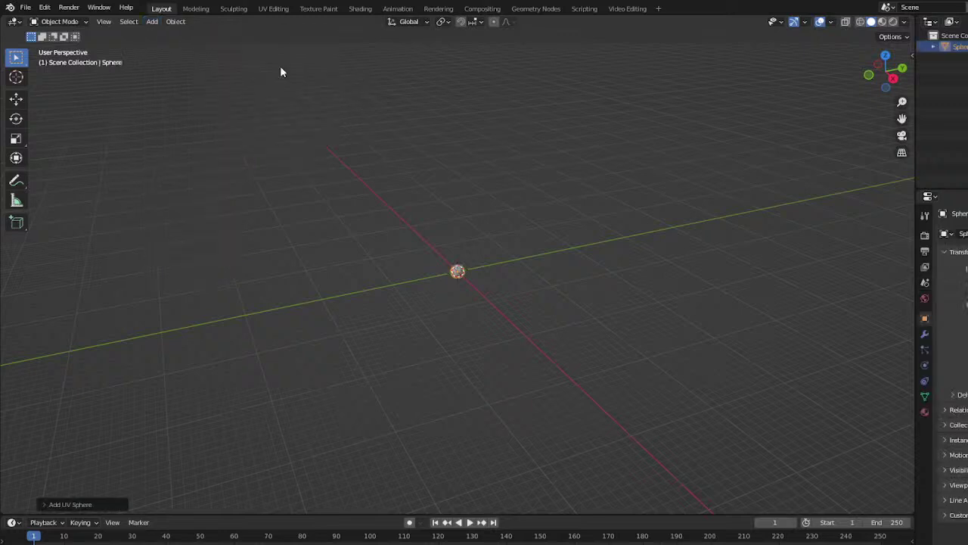
pyautogui.press('g')
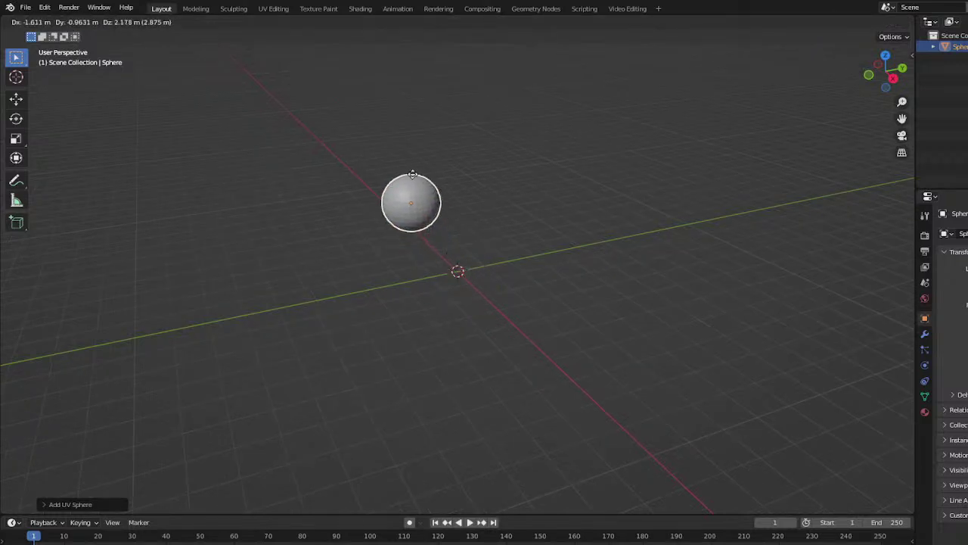
pyautogui.click(426, 204)
pyautogui.scroll(-3, 464, 233)
pyautogui.moveTo(463, 233); pyautogui.dragTo(523, 275, button='middle')
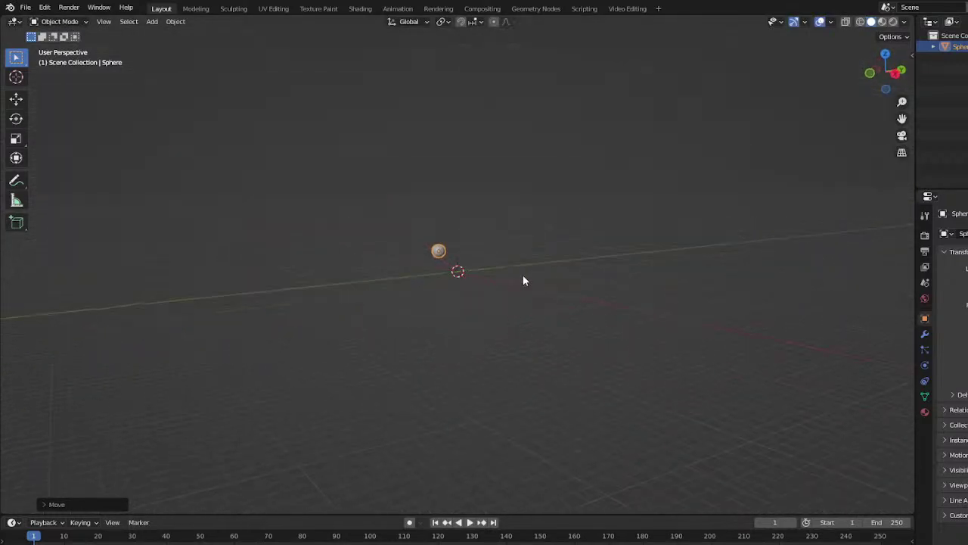
# Move the sphere so it rests just above the origin
pyautogui.press('g')
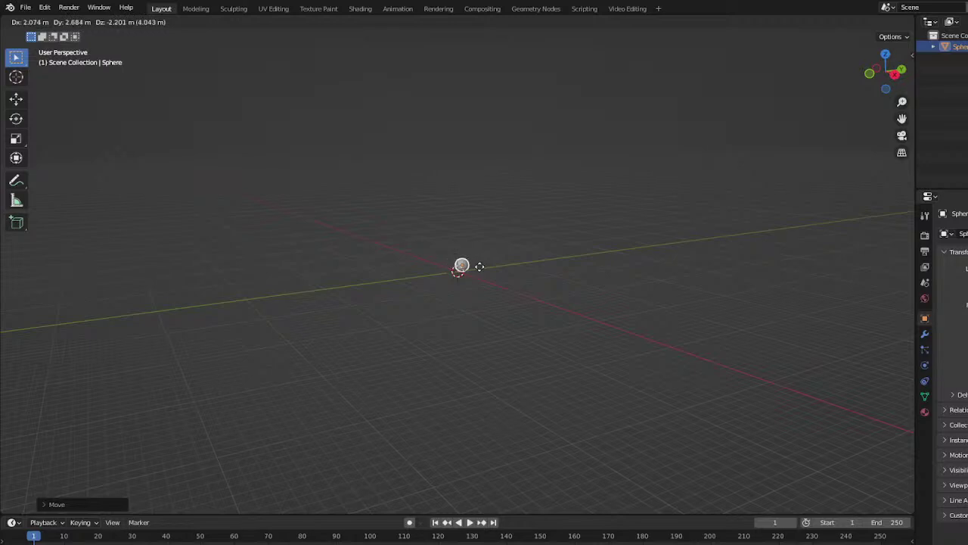
pyautogui.click(472, 267)
pyautogui.hotkey('ctrl', 'z')
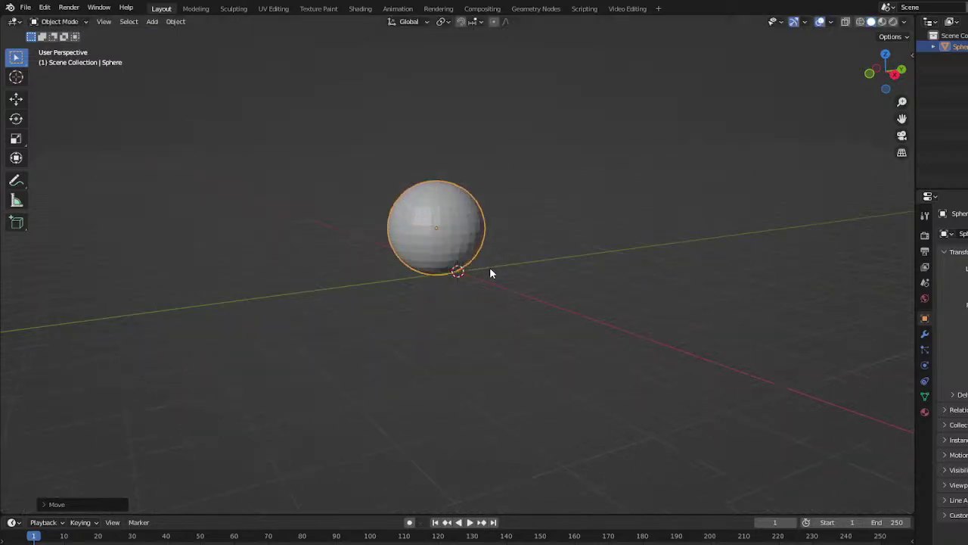
pyautogui.press('g')
pyautogui.click(436, 233)
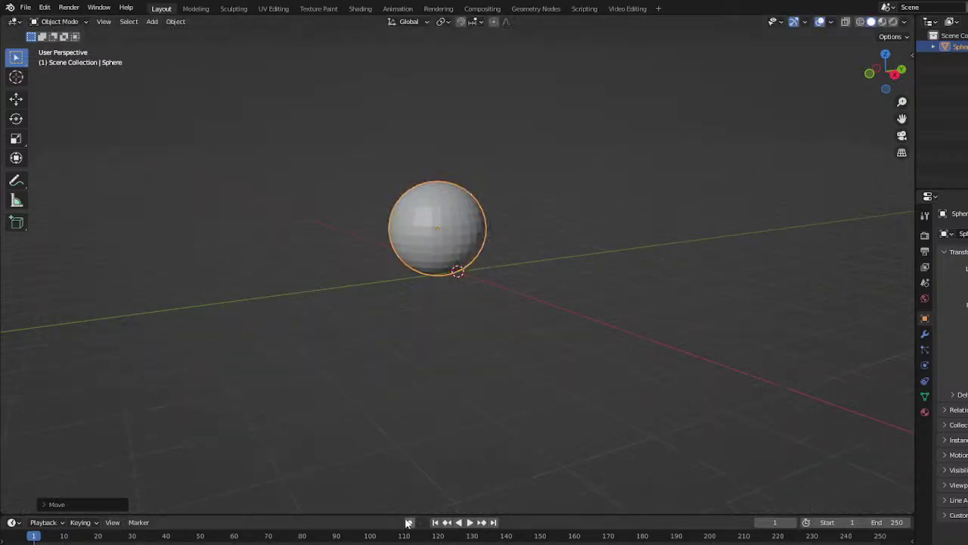
# Enlarge the timeline area below the 3D viewport
pyautogui.moveTo(404, 514); pyautogui.dragTo(432, 350)
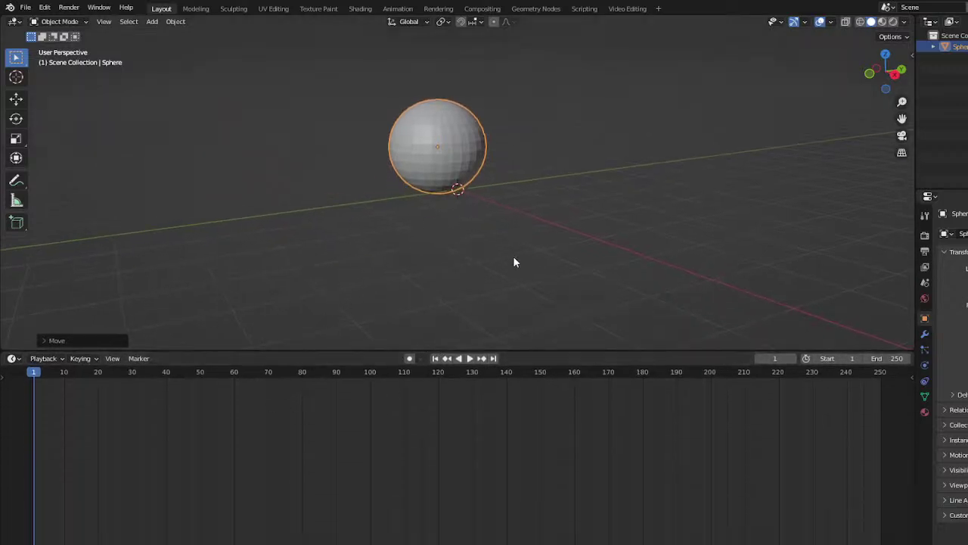
pyautogui.rightClick(642, 252)
pyautogui.click(152, 21)
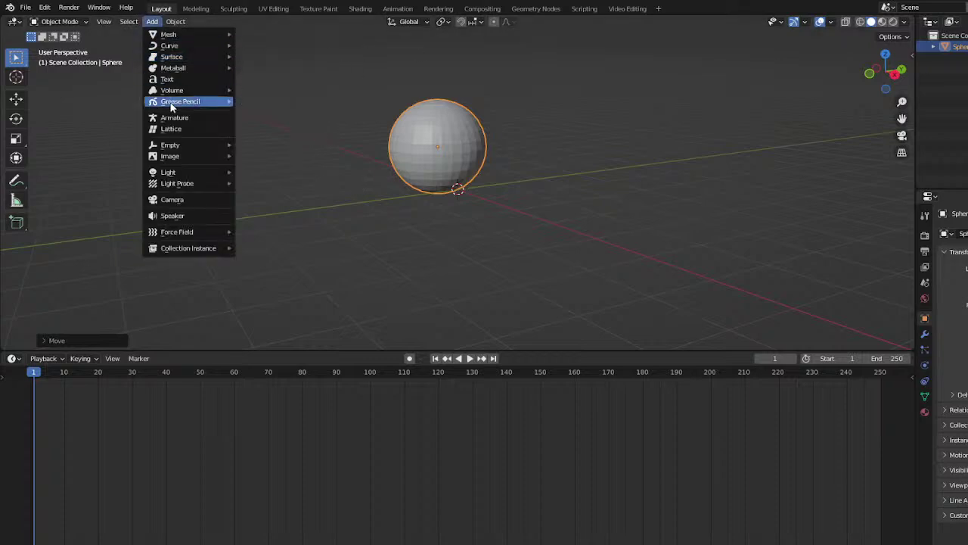
# Add a camera, move it, and look through it at the sphere
pyautogui.click(191, 201)
pyautogui.scroll(-6, 531, 226)
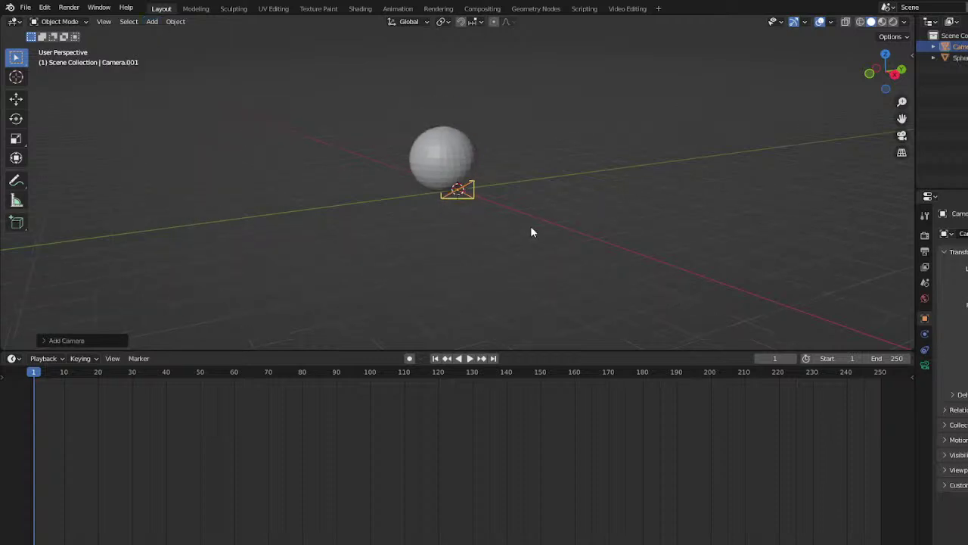
pyautogui.moveTo(542, 225); pyautogui.dragTo(446, 309, button='middle')
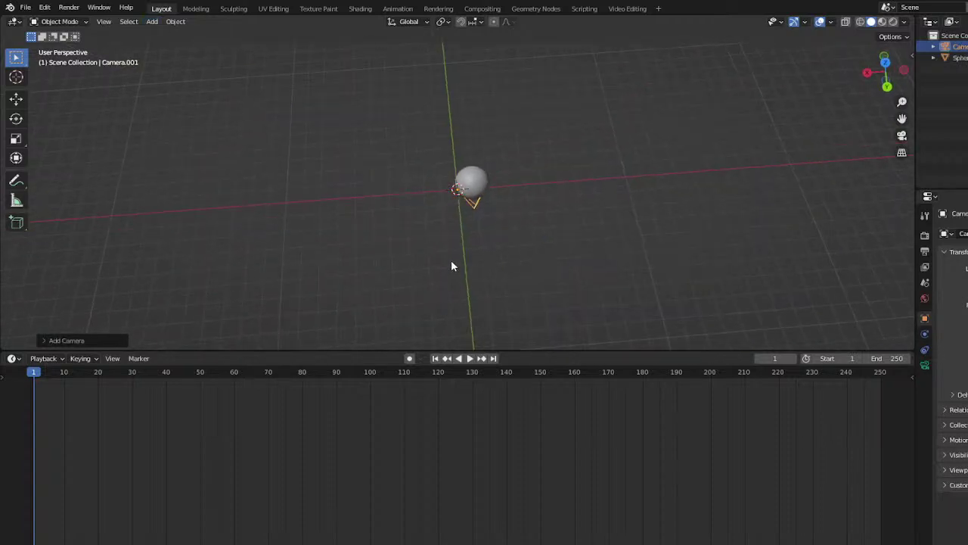
pyautogui.press('g')
pyautogui.click(310, 170)
pyautogui.moveTo(365, 205); pyautogui.dragTo(642, 221, button='middle')
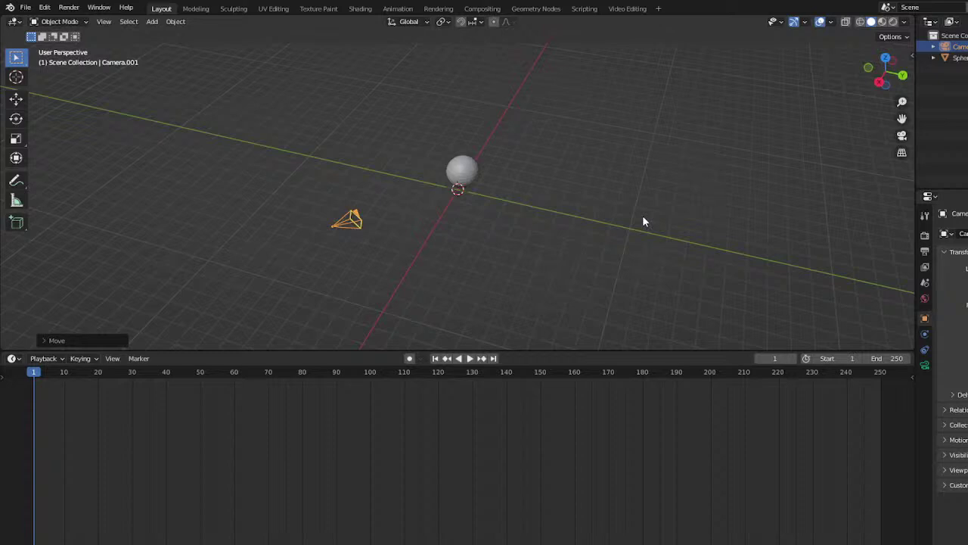
pyautogui.press('KP_0')
# Reposition the camera from its own view, then slide it sideways
pyautogui.press('g')
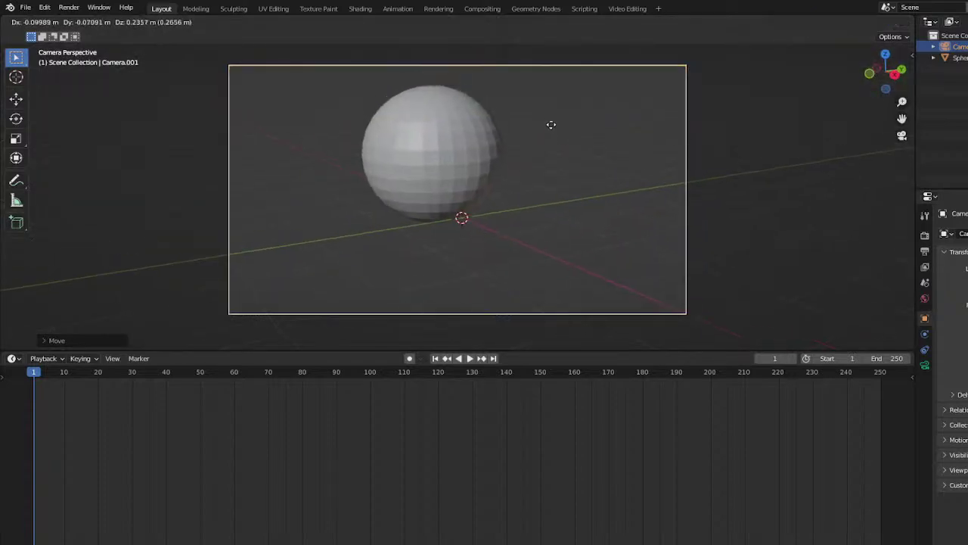
pyautogui.click(540, 91)
pyautogui.scroll(-4, 681, 200)
pyautogui.moveTo(674, 209); pyautogui.dragTo(542, 237, button='middle')
pyautogui.scroll(-5, 542, 237)
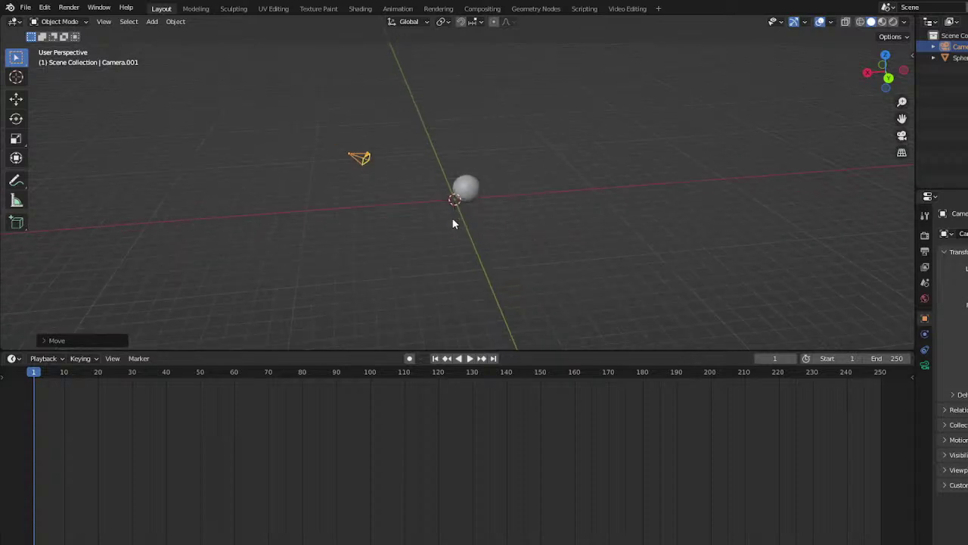
pyautogui.press('g')
pyautogui.click(371, 197)
pyautogui.moveTo(371, 197); pyautogui.dragTo(480, 261, button='middle')
# Adjust the camera from top view until the sphere is centred, then fit the camera frame
pyautogui.press('KP_7')
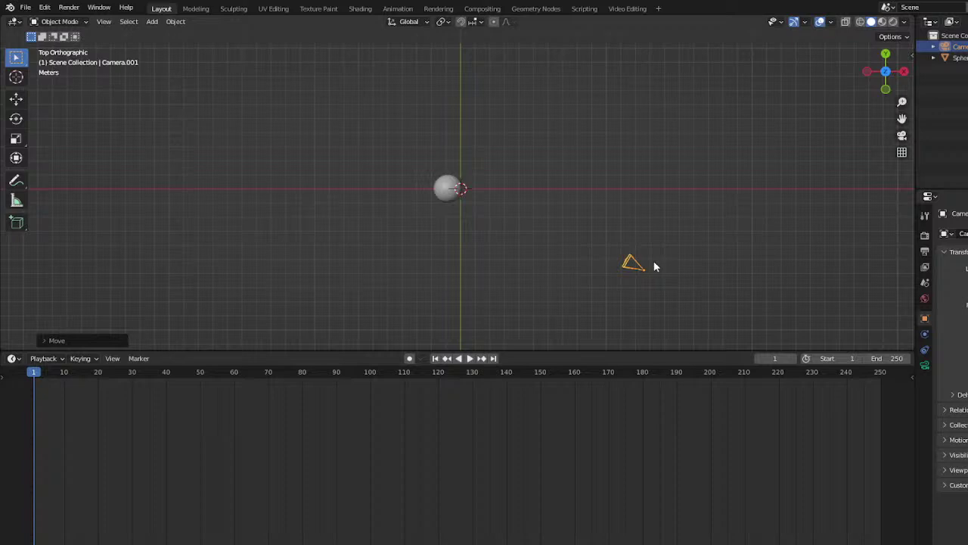
pyautogui.press('g')
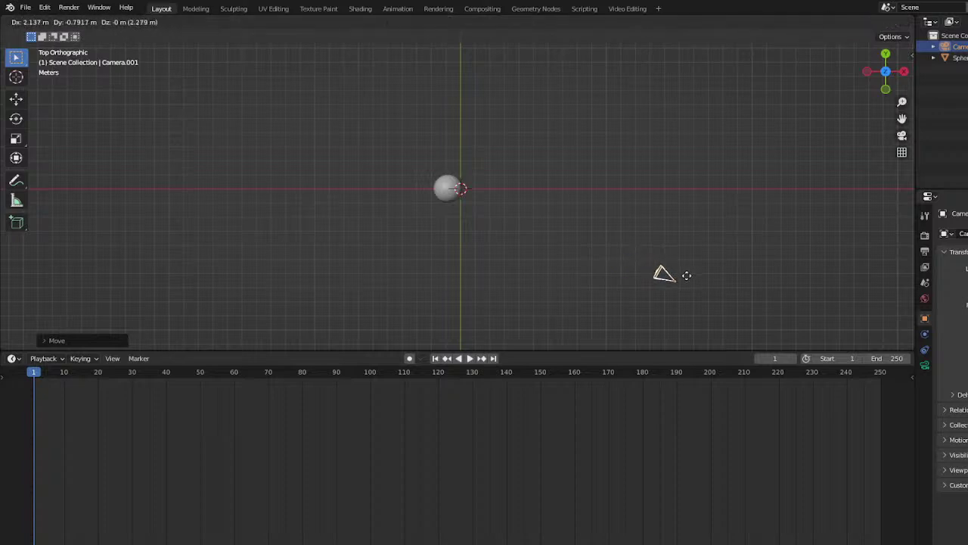
pyautogui.click(690, 282)
pyautogui.press('KP_0')
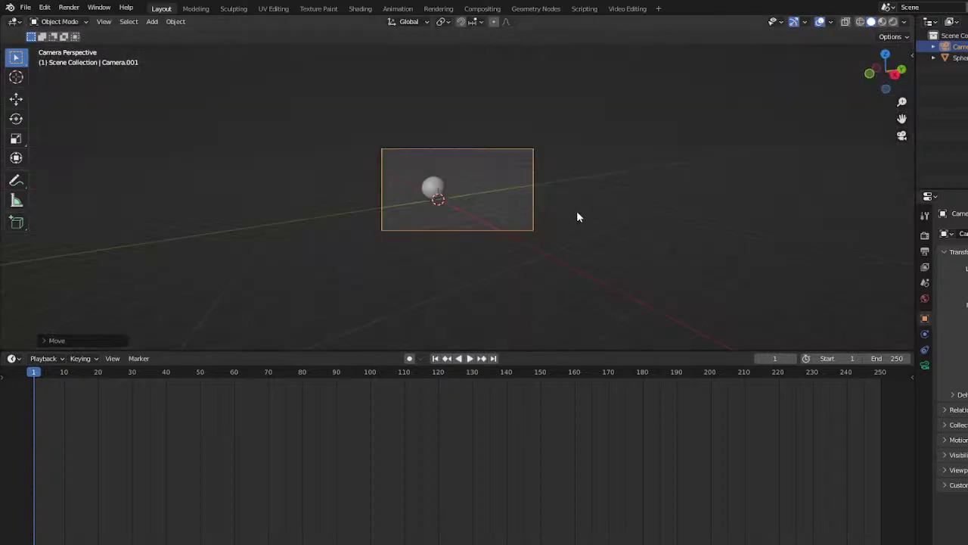
pyautogui.press('g')
pyautogui.click(501, 213)
pyautogui.press('Home')
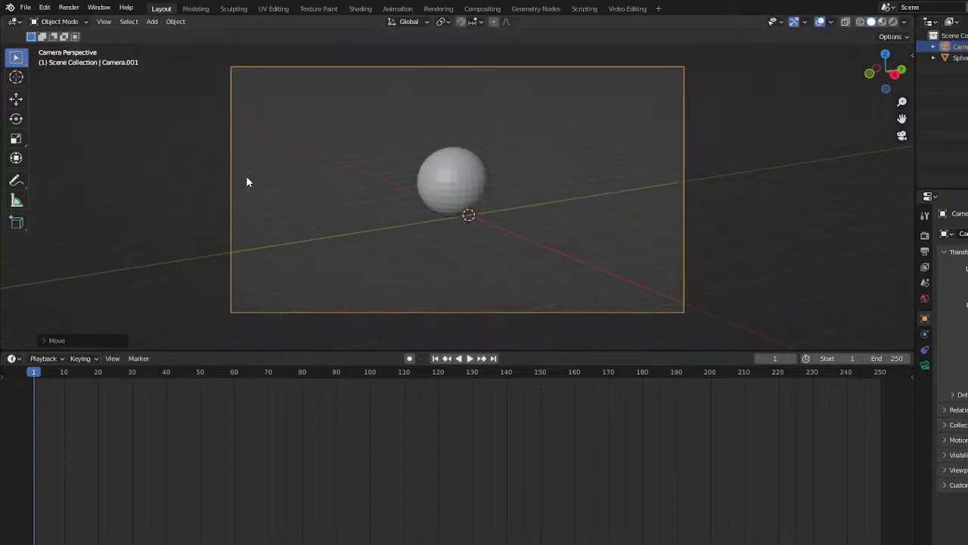
pyautogui.click(151, 22)
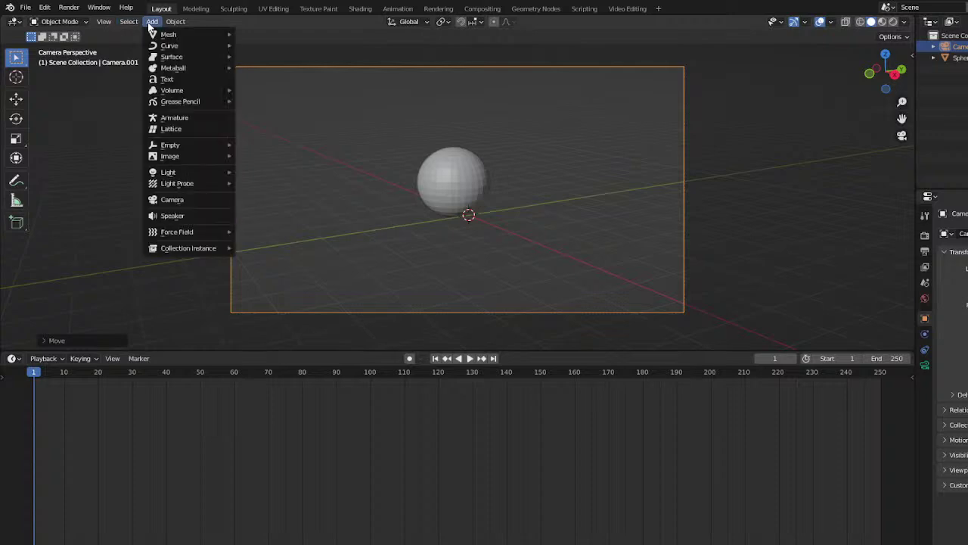
# Add a point light and make a first move of it
pyautogui.moveTo(171, 172)
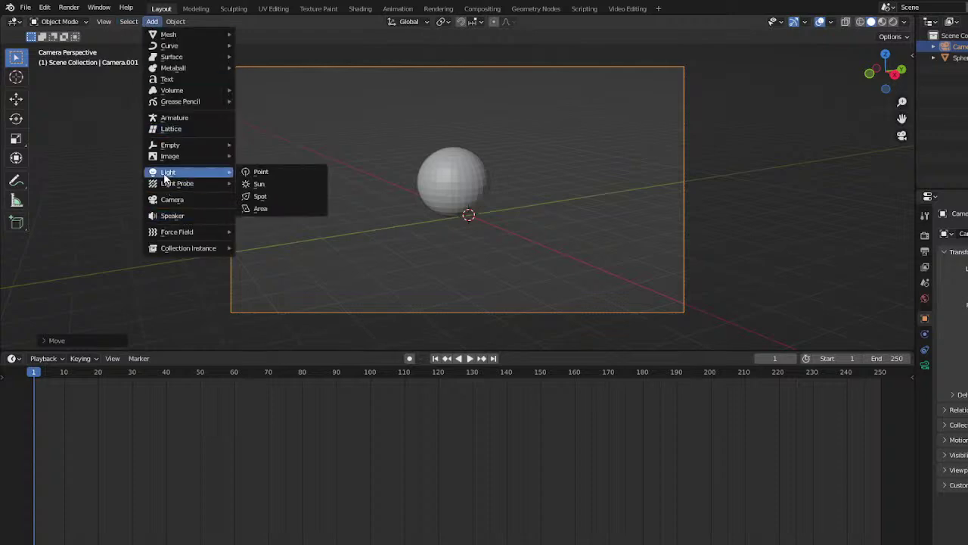
pyautogui.click(257, 173)
pyautogui.press('g')
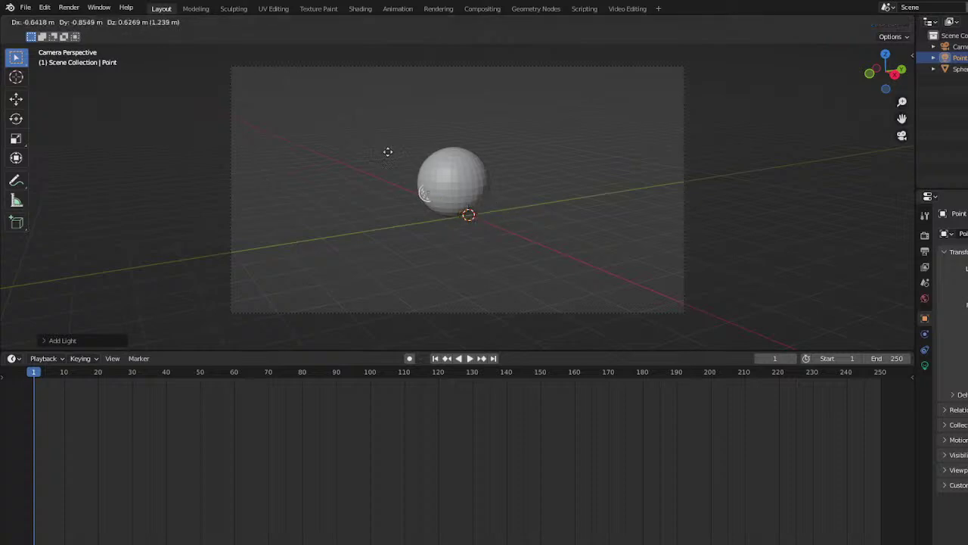
pyautogui.click(356, 113)
pyautogui.scroll(-1, 534, 245)
pyautogui.moveTo(534, 244); pyautogui.dragTo(400, 99, button='middle')
# Position the point light above the sphere, checking from steeper angles
pyautogui.press('g')
pyautogui.click(489, 59)
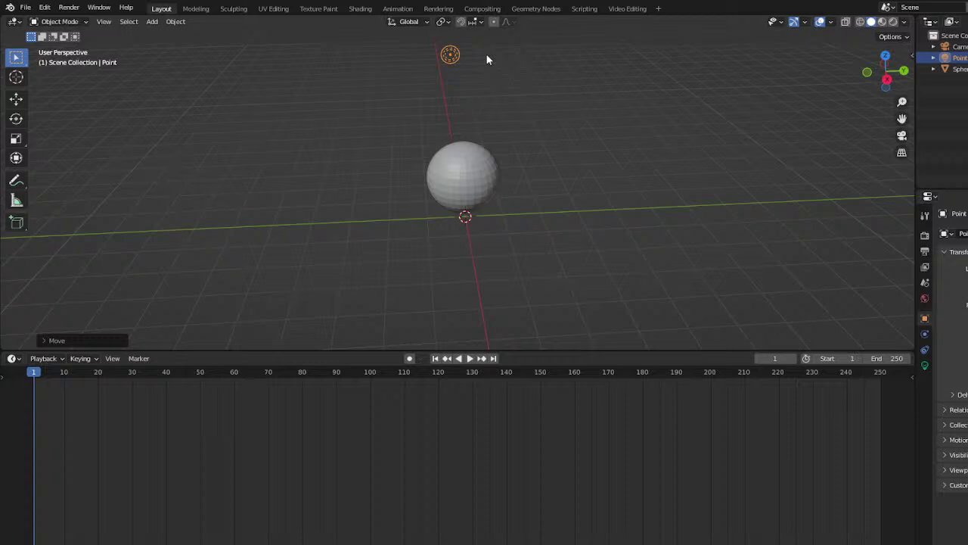
pyautogui.moveTo(488, 58); pyautogui.dragTo(545, 145, button='middle')
pyautogui.press('g')
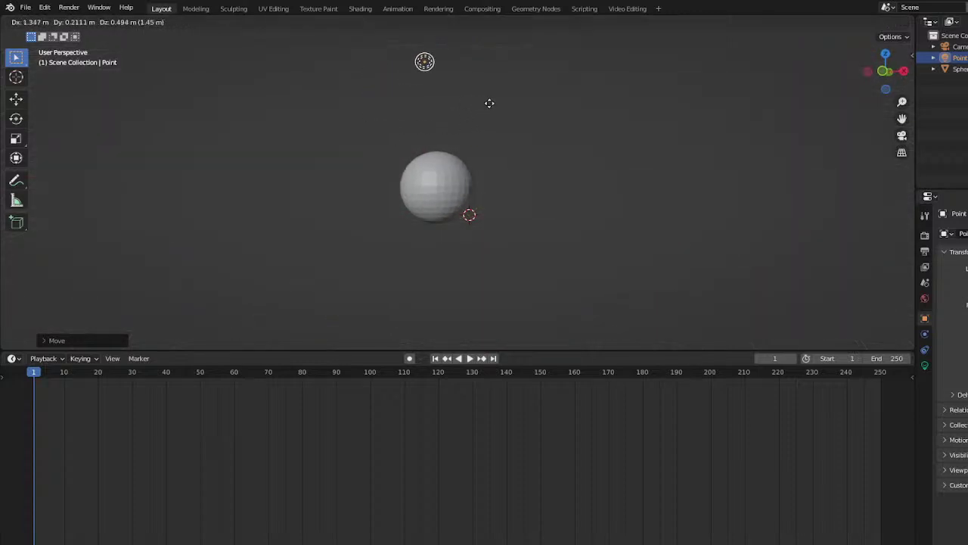
pyautogui.click(489, 101)
pyautogui.moveTo(489, 101); pyautogui.dragTo(627, 207, button='middle')
pyautogui.scroll(-4, 506, 210)
# Select Camera.001, view the sphere through it with Ctrl+Numpad 0, and fit the frame
pyautogui.click(633, 206)
pyautogui.click(454, 189)
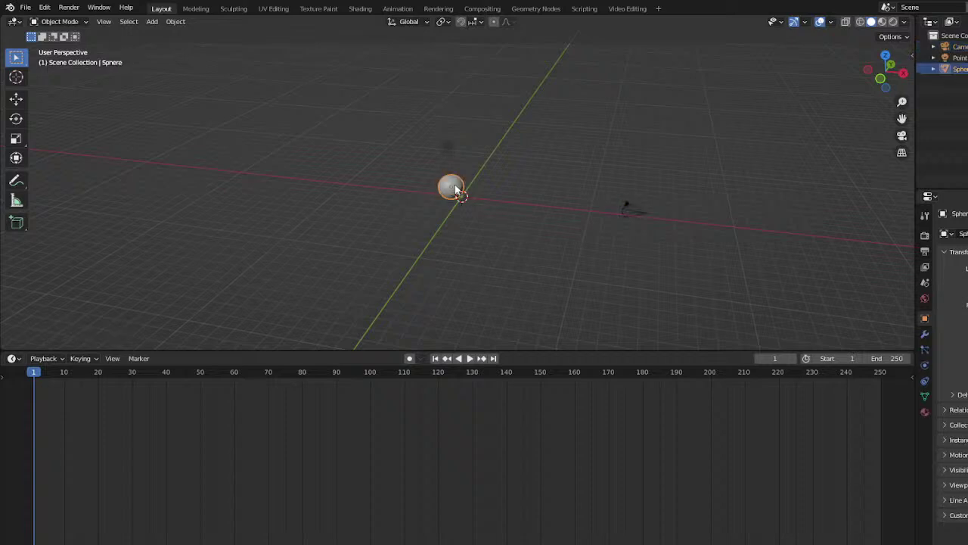
pyautogui.click(628, 212)
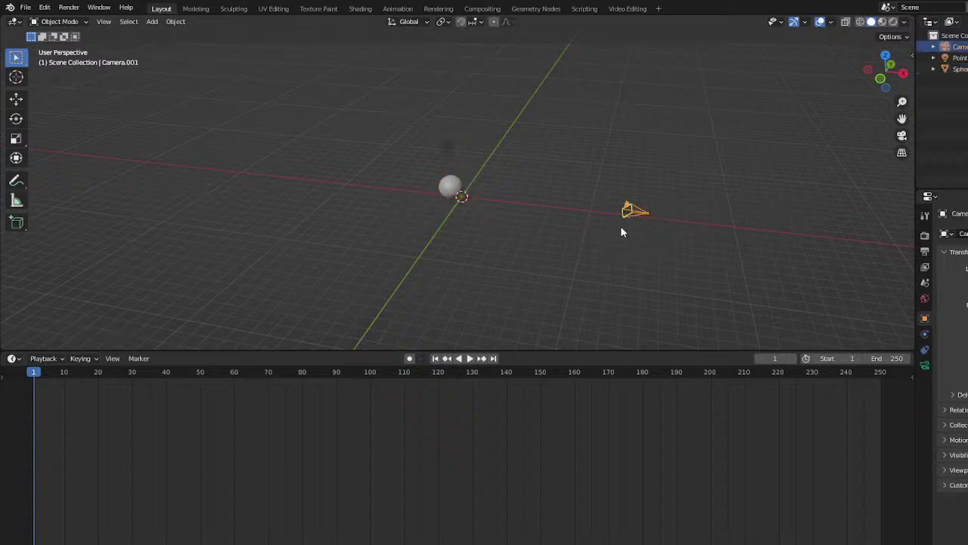
pyautogui.press('ctrl+KP_0')
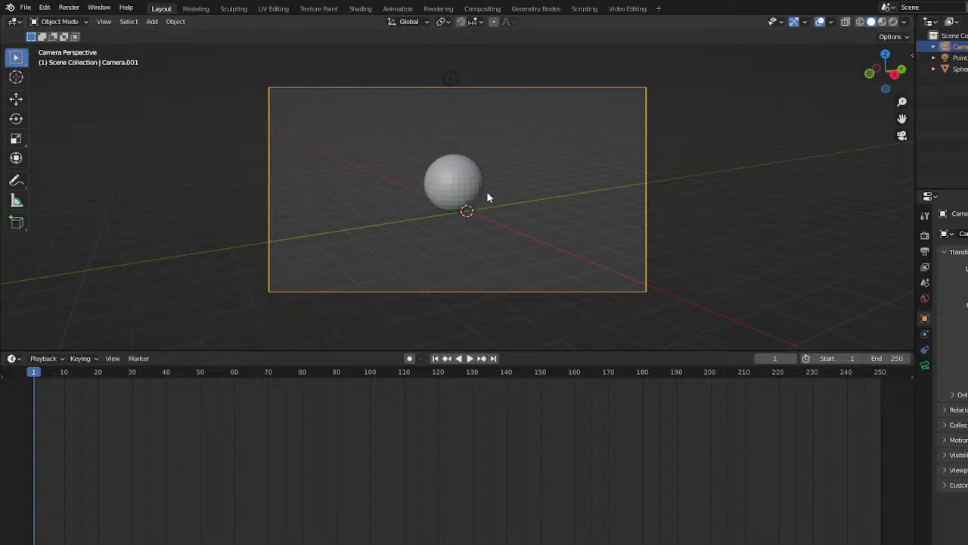
pyautogui.press('Home')
pyautogui.click(104, 21)
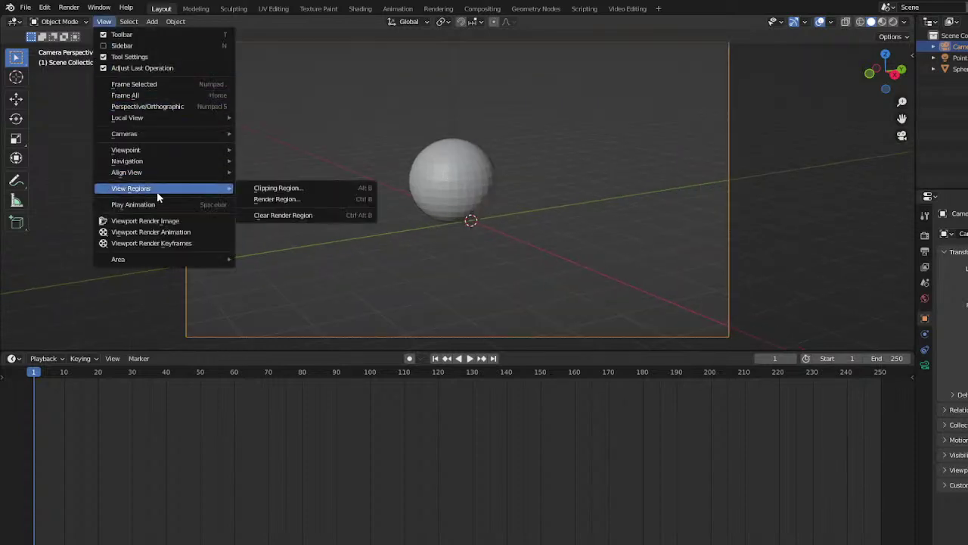
pyautogui.moveTo(153, 174)
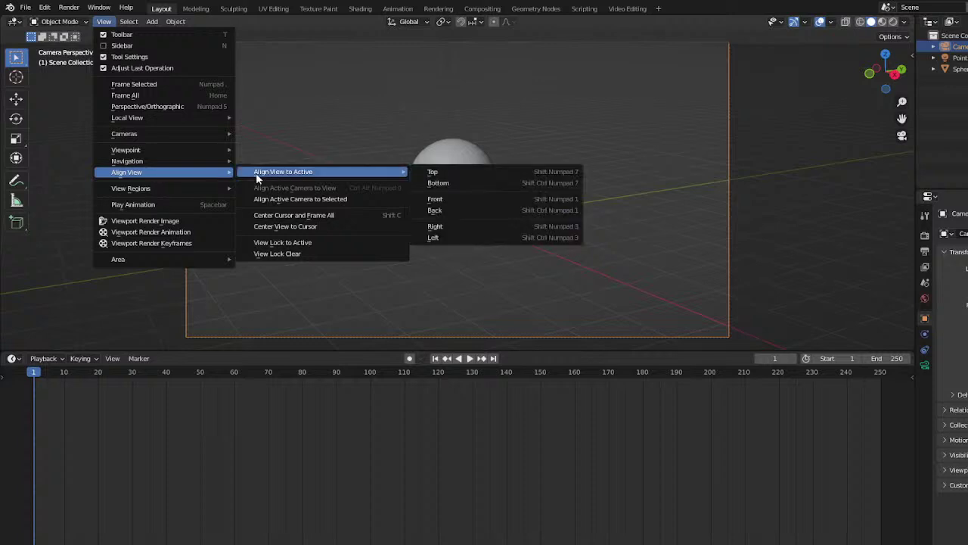
pyautogui.moveTo(164, 133)
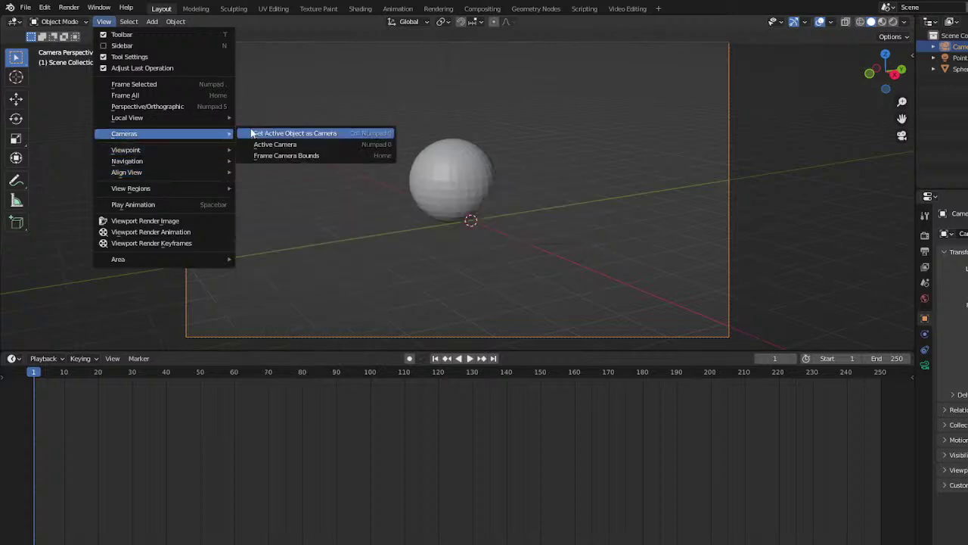
pyautogui.click(281, 144)
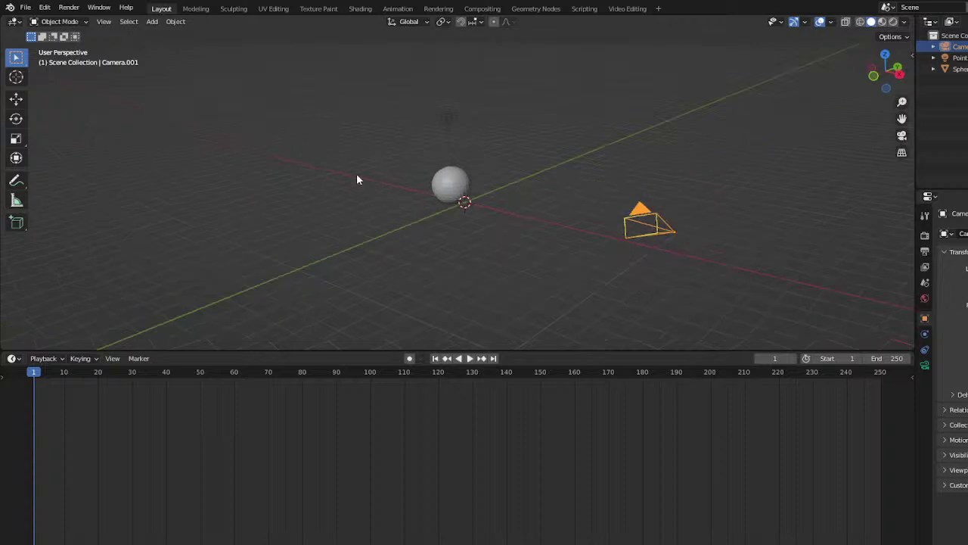
pyautogui.click(104, 22)
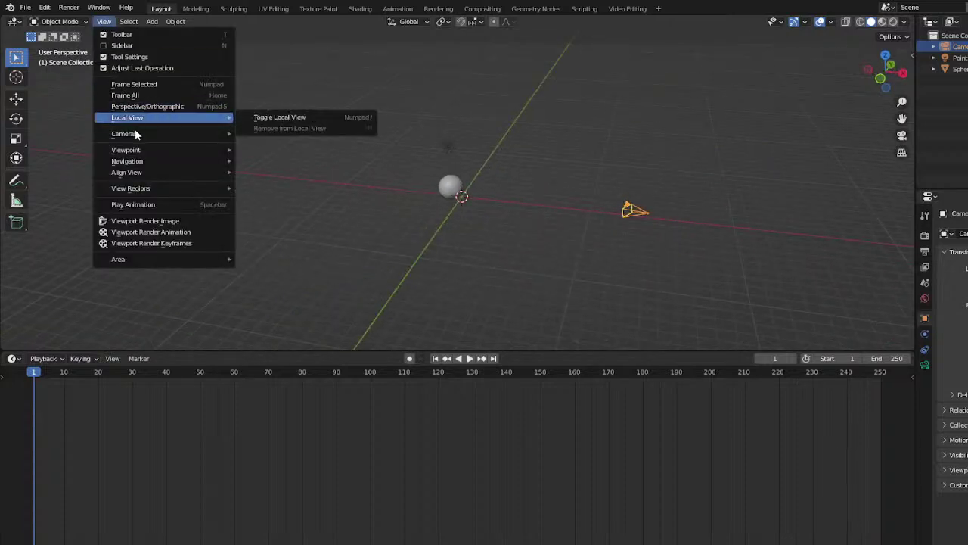
pyautogui.moveTo(140, 134)
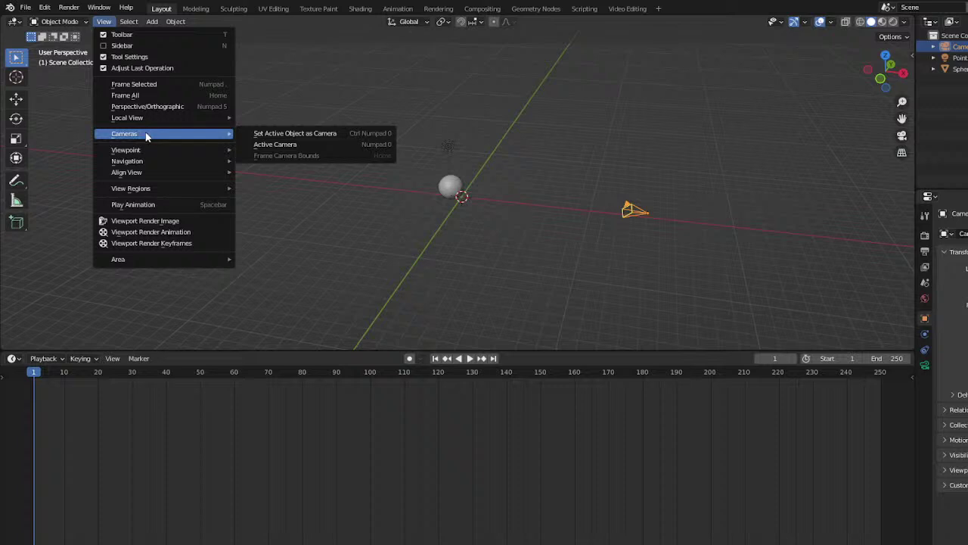
pyautogui.click(272, 144)
pyautogui.scroll(-3, 390, 160)
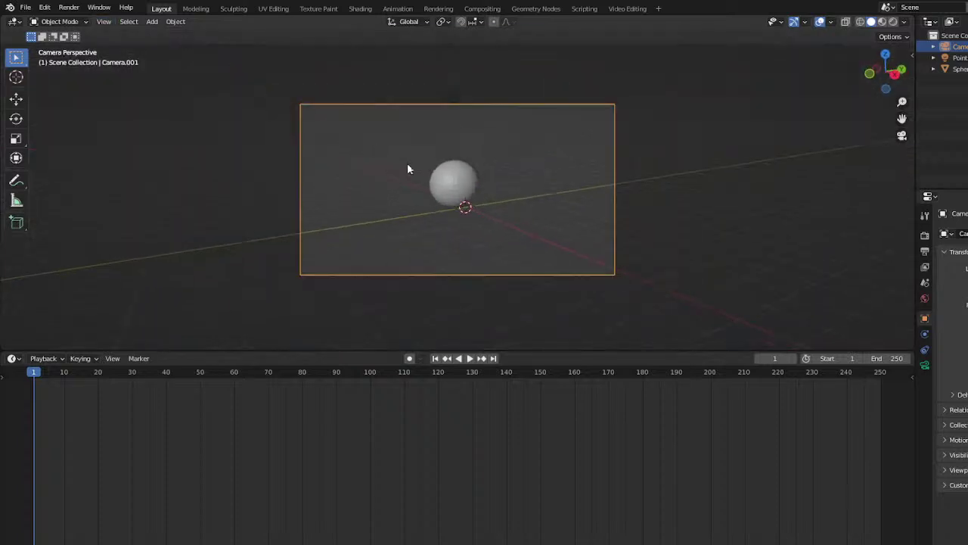
pyautogui.scroll(2, 428, 178)
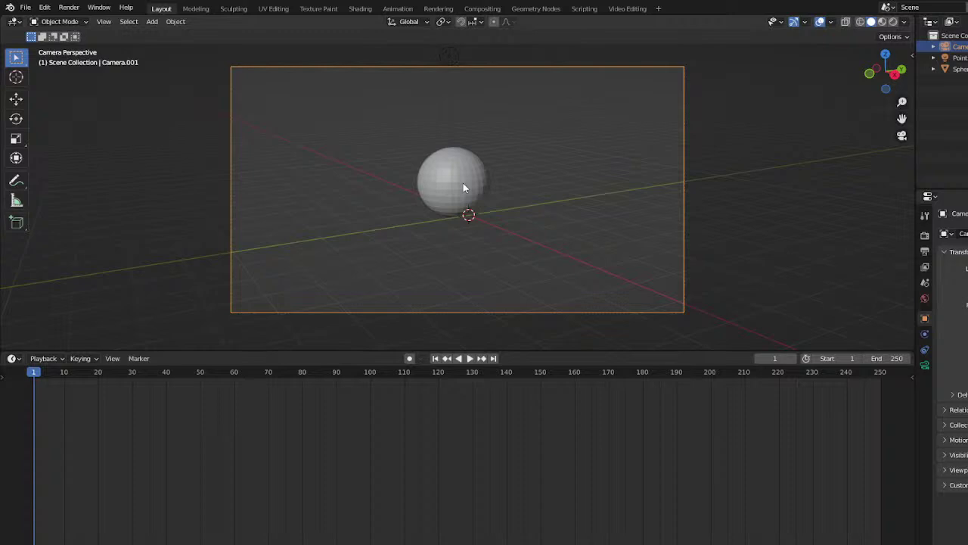
pyautogui.click(464, 188)
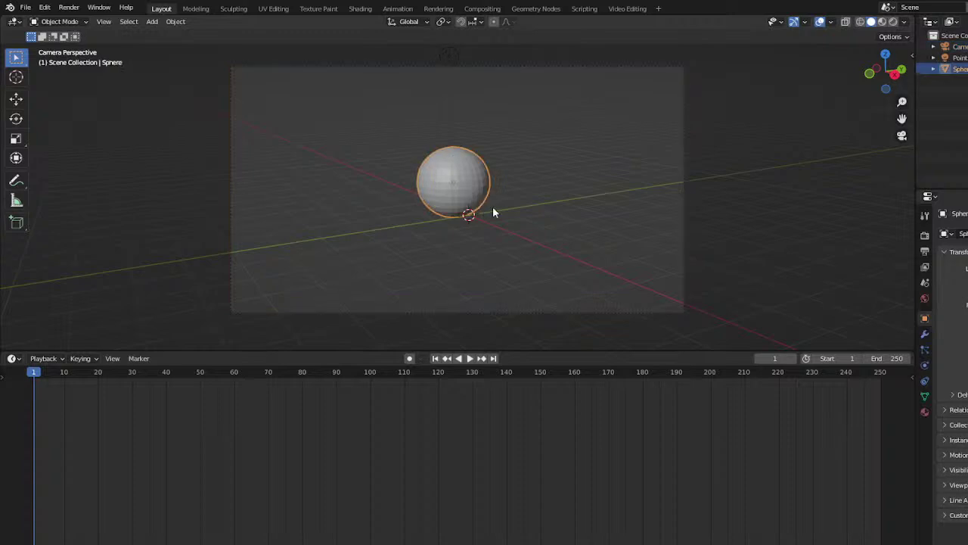
# Move the sphere to the left of the camera frame and keyframe Location, Rotation & Scale
pyautogui.press('g')
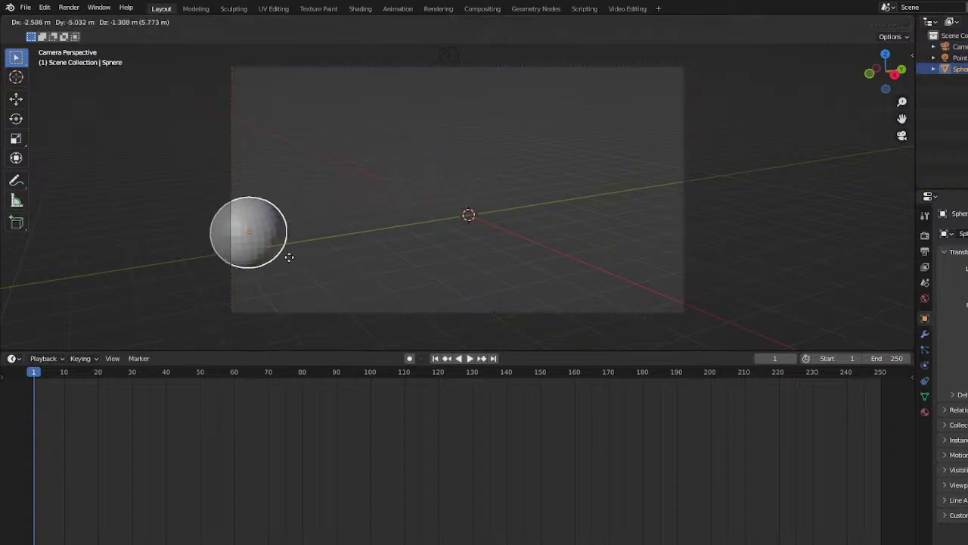
pyautogui.click(297, 258)
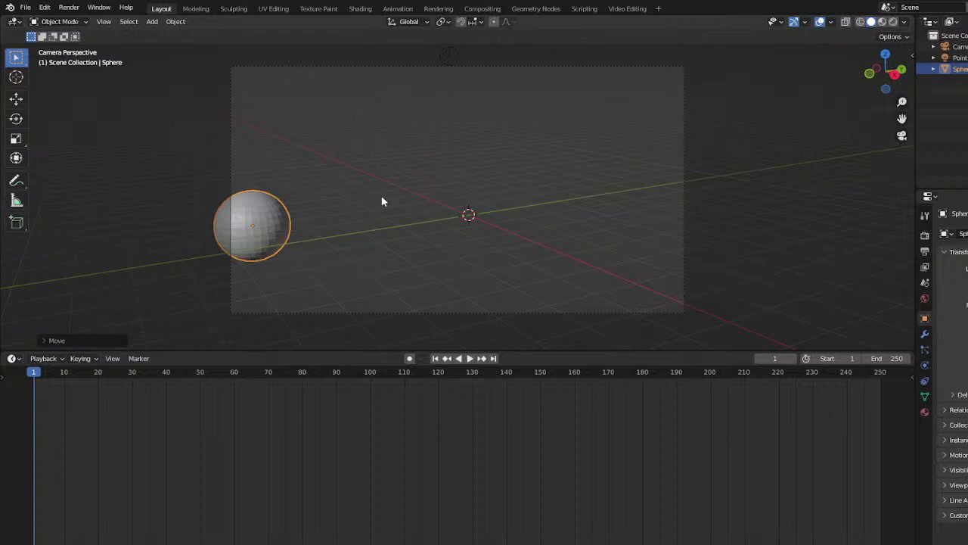
pyautogui.press('i')
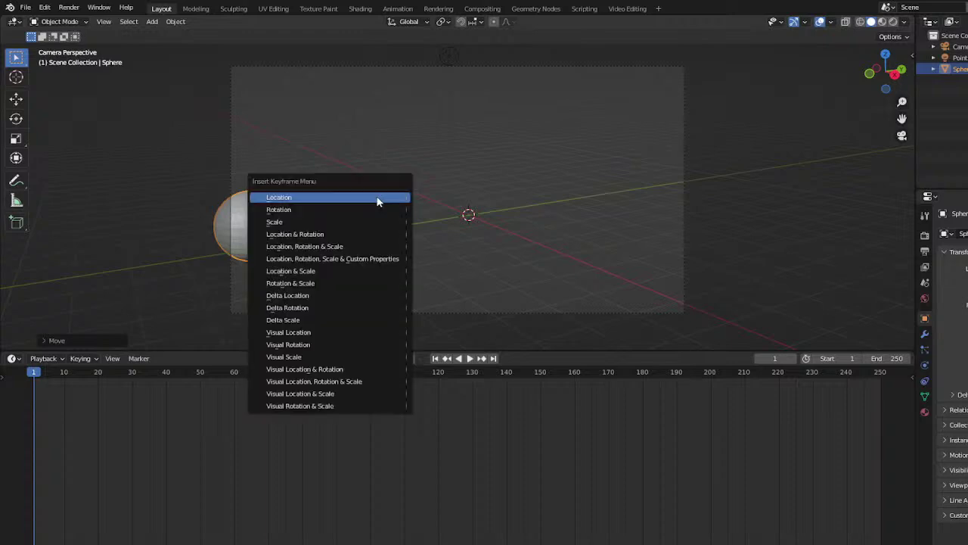
pyautogui.click(352, 250)
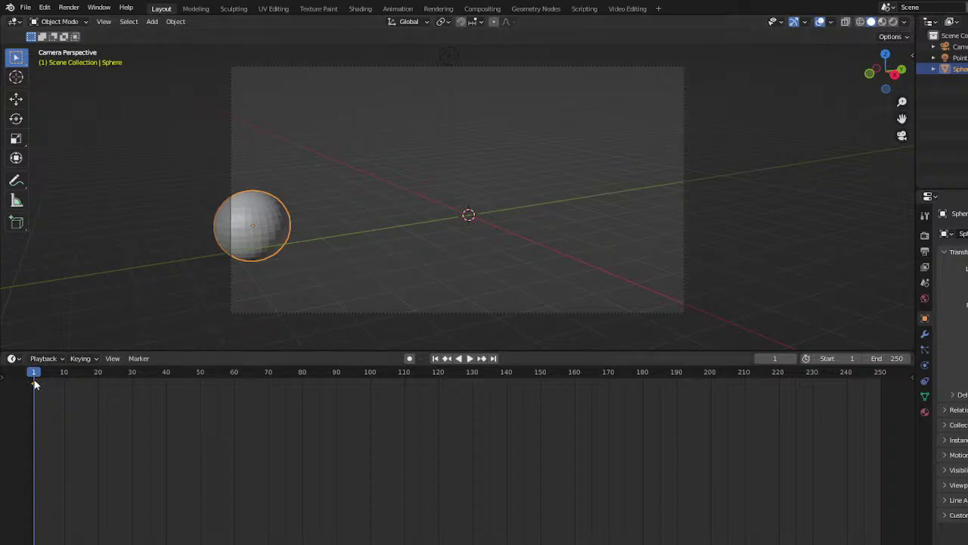
# Play the animation and stop at frame 90
pyautogui.press('space')
pyautogui.moveTo(227, 388); pyautogui.dragTo(336, 404)
pyautogui.press('space')
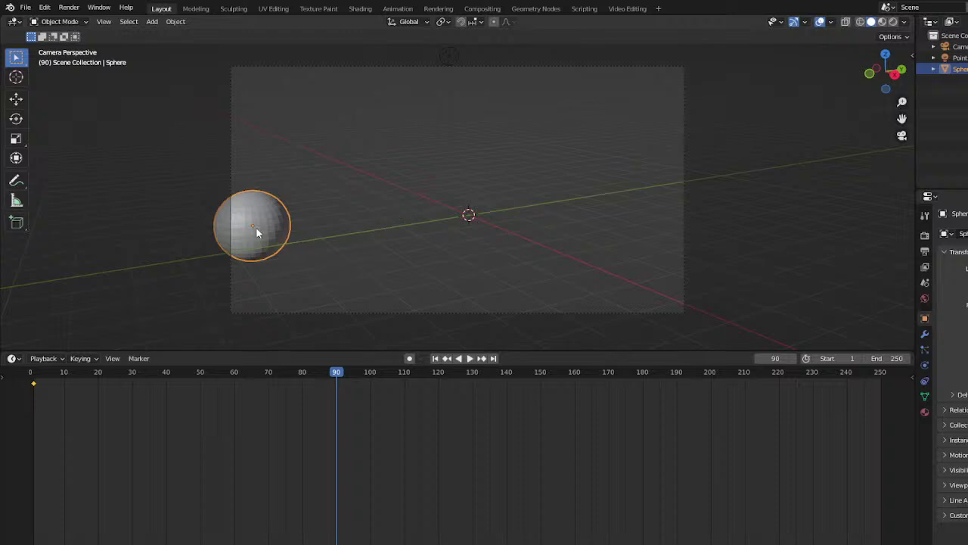
# At frame 90, move the sphere to the right edge and keyframe it
pyautogui.press('g')
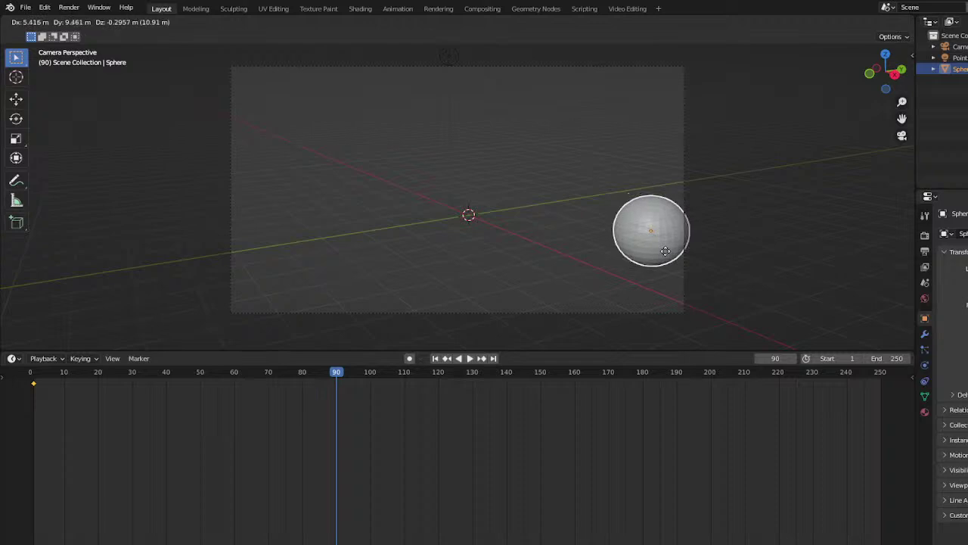
pyautogui.click(680, 200)
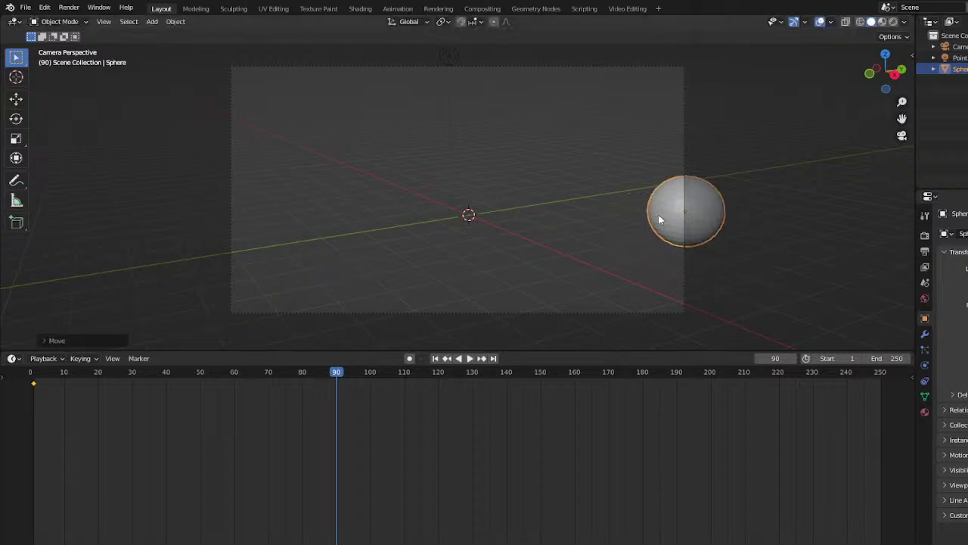
pyautogui.press('i')
pyautogui.click(514, 201)
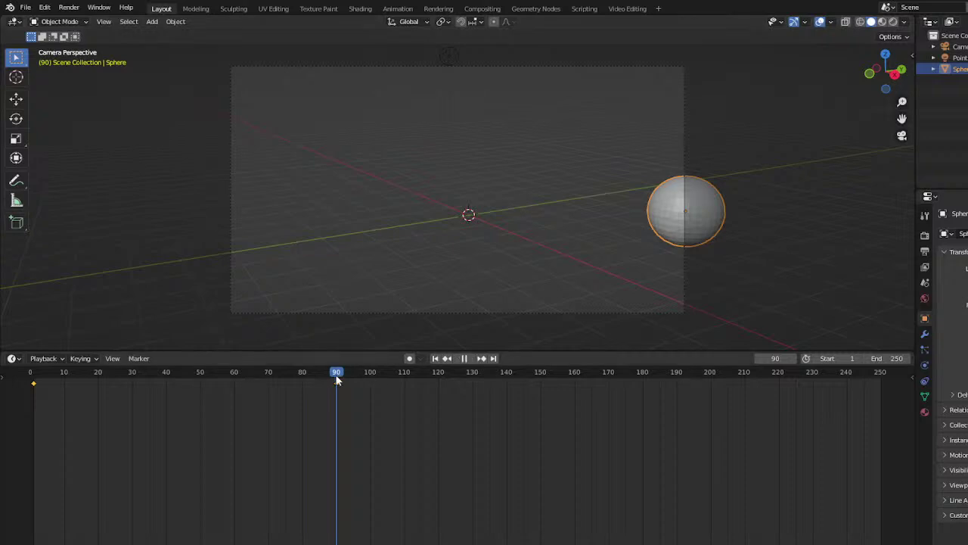
# Preview the left-to-right motion from the start and again from around frame 41
pyautogui.moveTo(336, 371); pyautogui.dragTo(31, 408)
pyautogui.press('space')
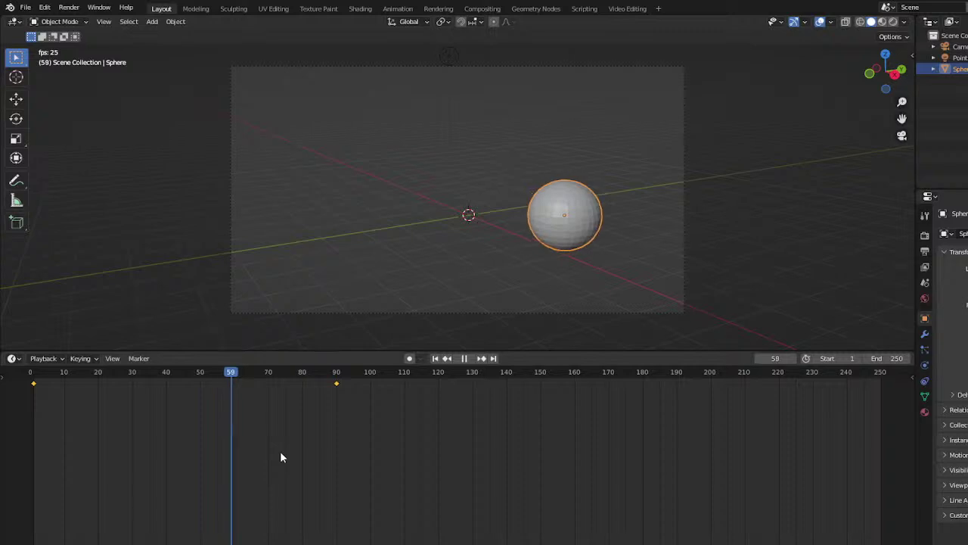
pyautogui.press('space')
pyautogui.moveTo(319, 376); pyautogui.dragTo(171, 396)
pyautogui.press('space')
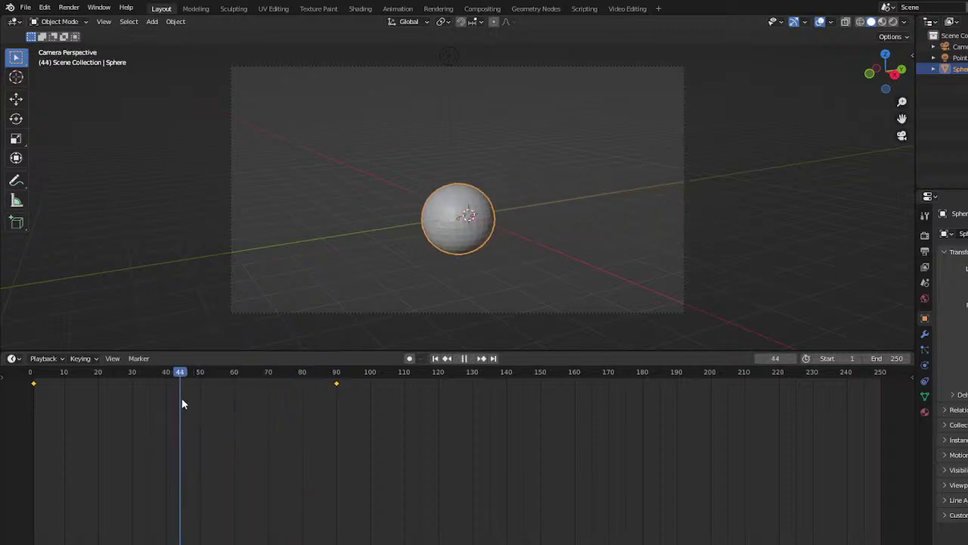
# At frame 45, raise the sphere to the top of the camera frame and keyframe Location, Rotation & Scale
pyautogui.press('space')
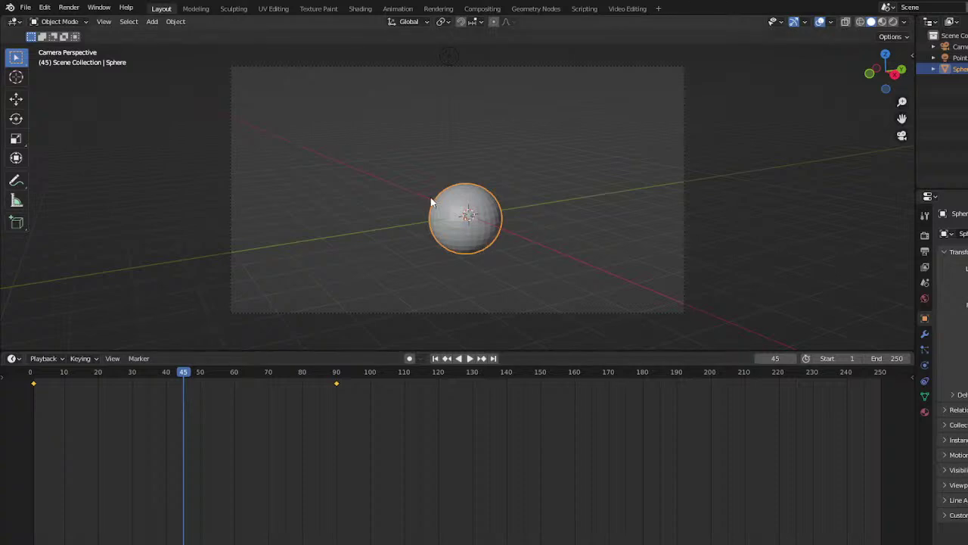
pyautogui.press('g')
pyautogui.click(405, 159)
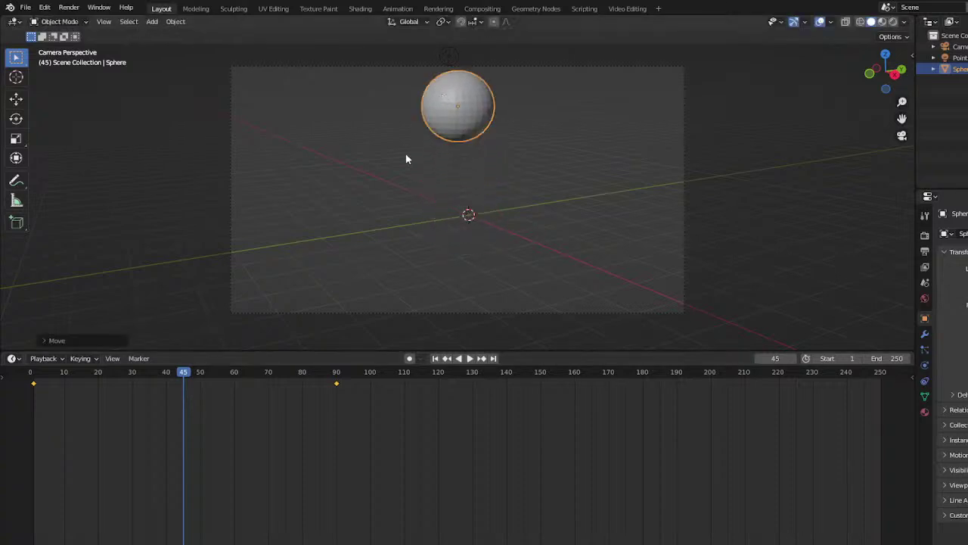
pyautogui.press('i')
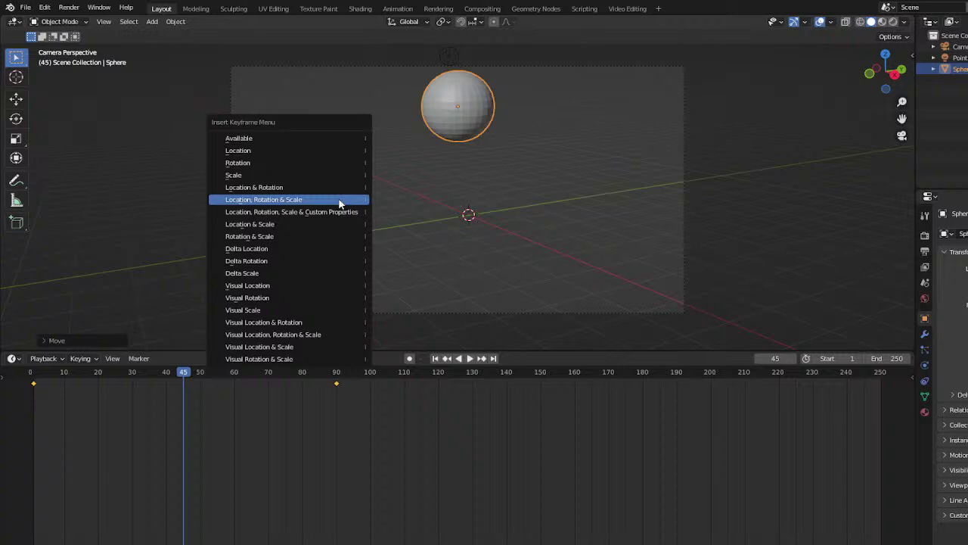
pyautogui.click(338, 199)
pyautogui.moveTo(176, 382); pyautogui.dragTo(184, 434)
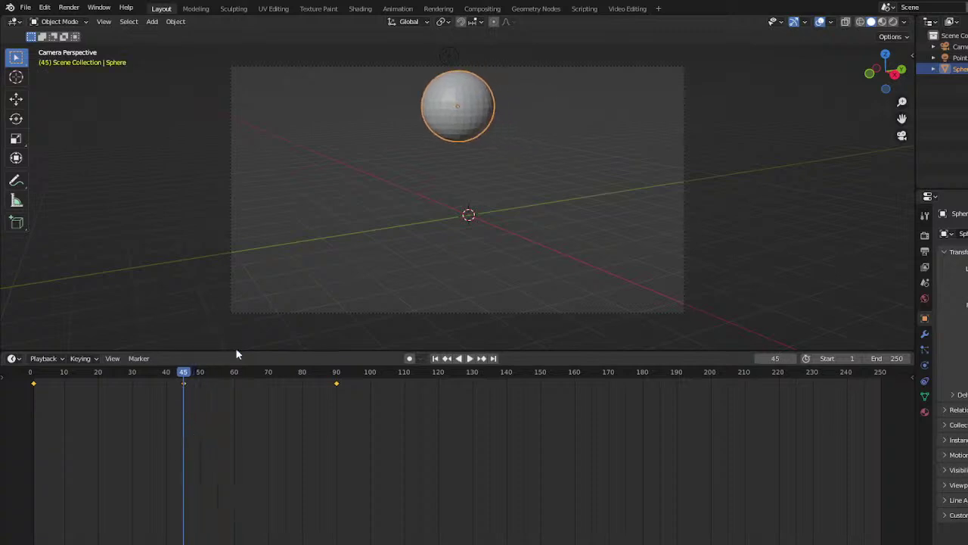
# Shrink the sphere to about 0.41 scale and keyframe it at frame 45
pyautogui.press('s')
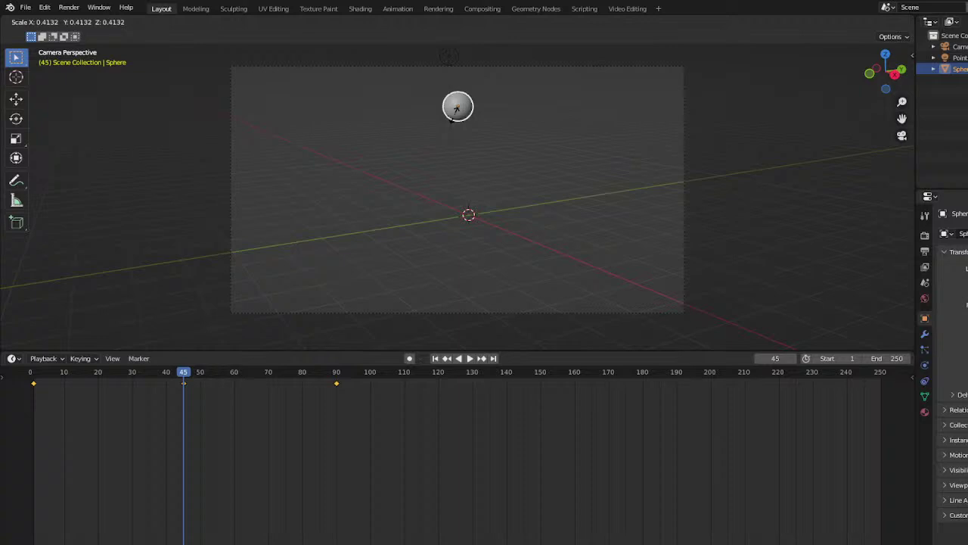
pyautogui.click(455, 119)
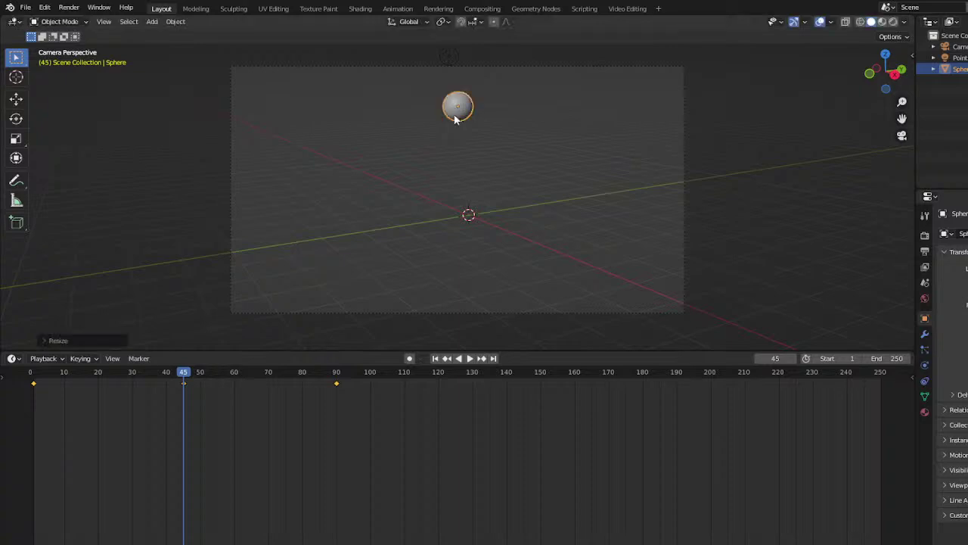
pyautogui.press('i')
pyautogui.click(454, 119)
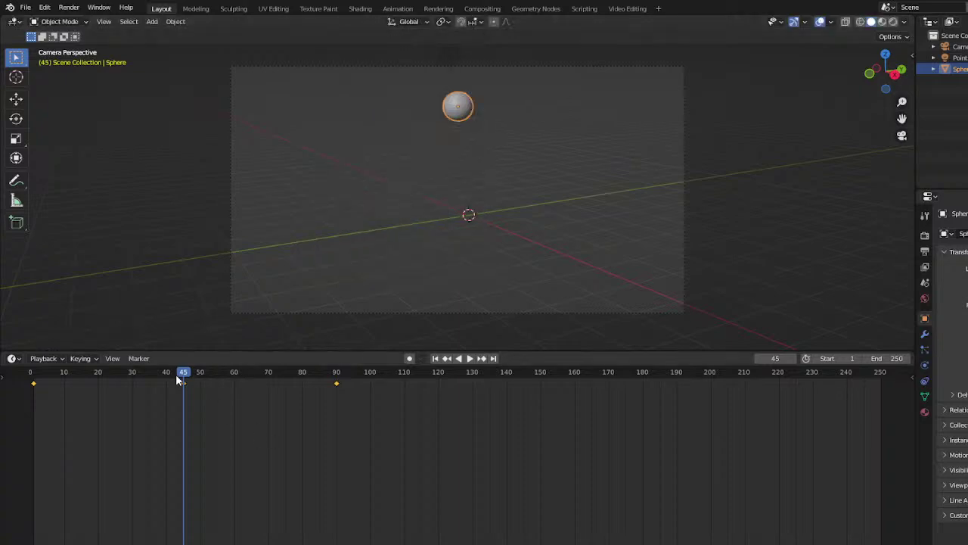
pyautogui.moveTo(175, 374); pyautogui.dragTo(217, 389)
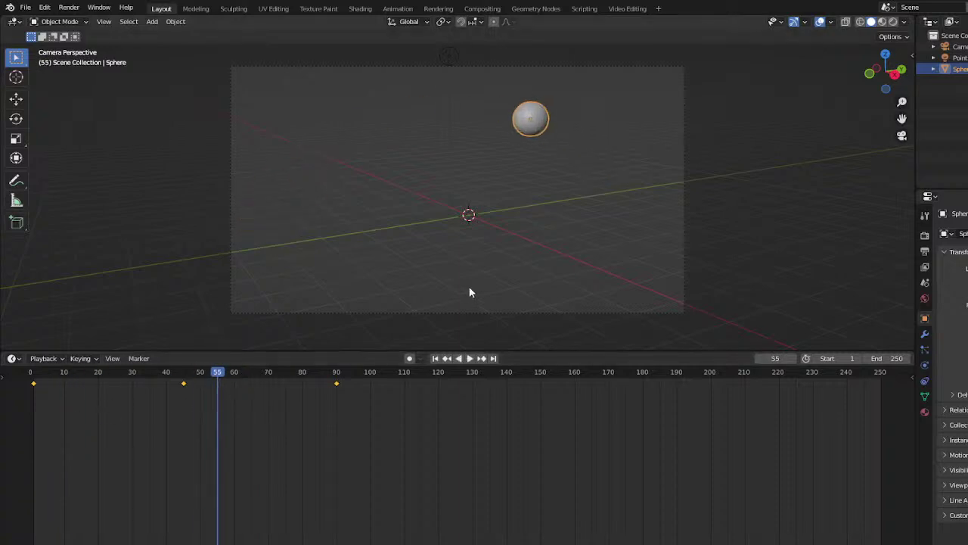
# Orbit to a top view and scrub the timeline to preview the sphere's path
pyautogui.moveTo(469, 292); pyautogui.dragTo(596, 164, button='middle')
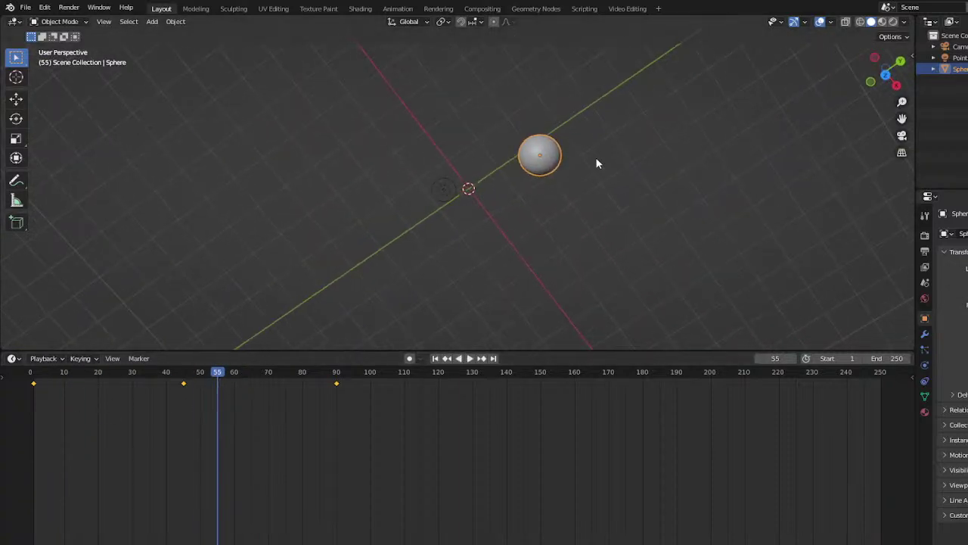
pyautogui.press('KP_7')
pyautogui.scroll(-3, 567, 157)
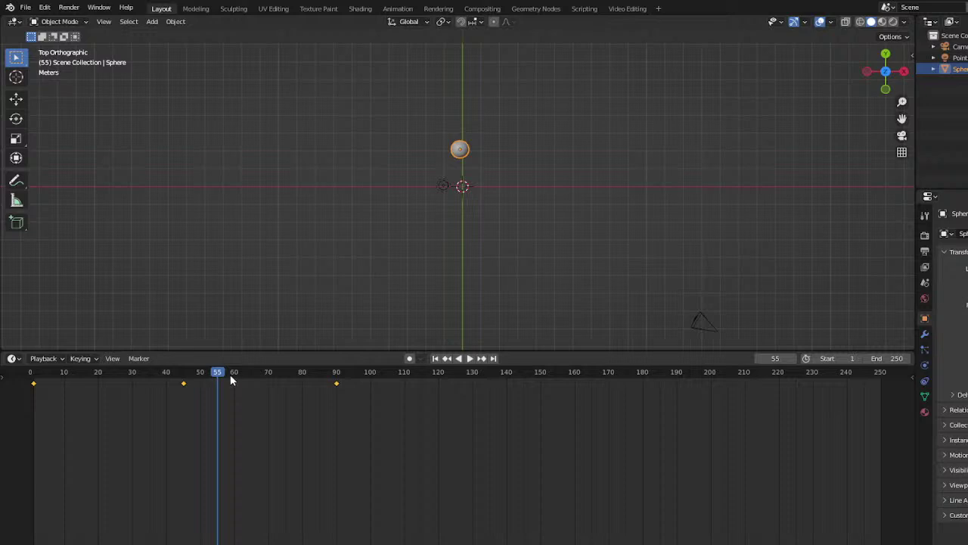
pyautogui.moveTo(231, 380); pyautogui.dragTo(187, 382)
pyautogui.moveTo(558, 281); pyautogui.dragTo(552, 157, button='middle')
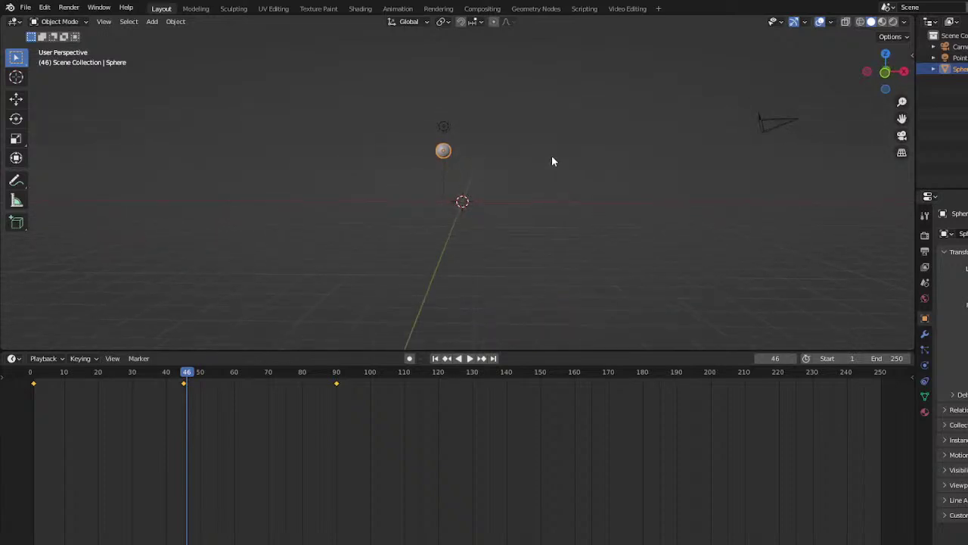
pyautogui.moveTo(186, 382)
pyautogui.mouseDown()
pyautogui.moveTo(83, 383)
pyautogui.moveTo(327, 386)
pyautogui.moveTo(80, 385)
pyautogui.moveTo(193, 385)
pyautogui.mouseUp()
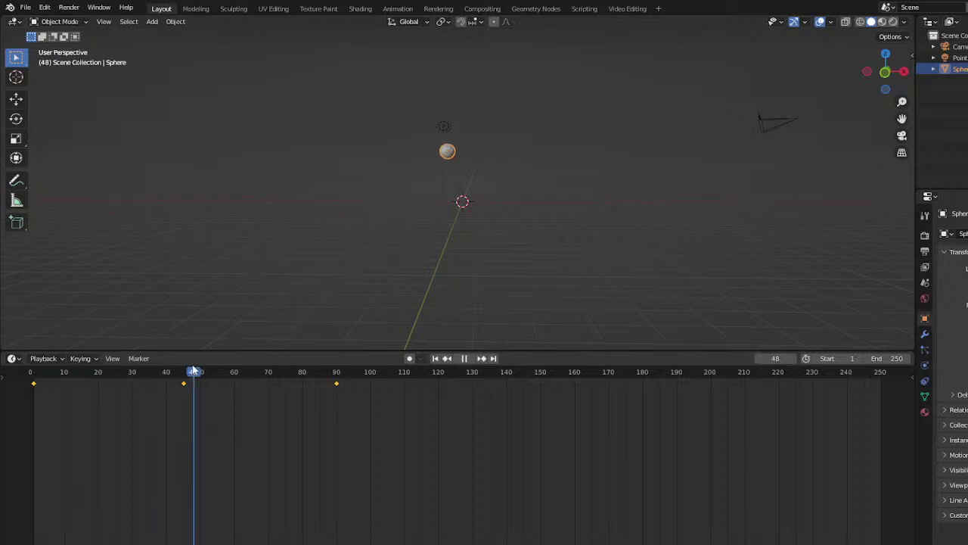
pyautogui.moveTo(530, 242); pyautogui.dragTo(391, 276, button='middle')
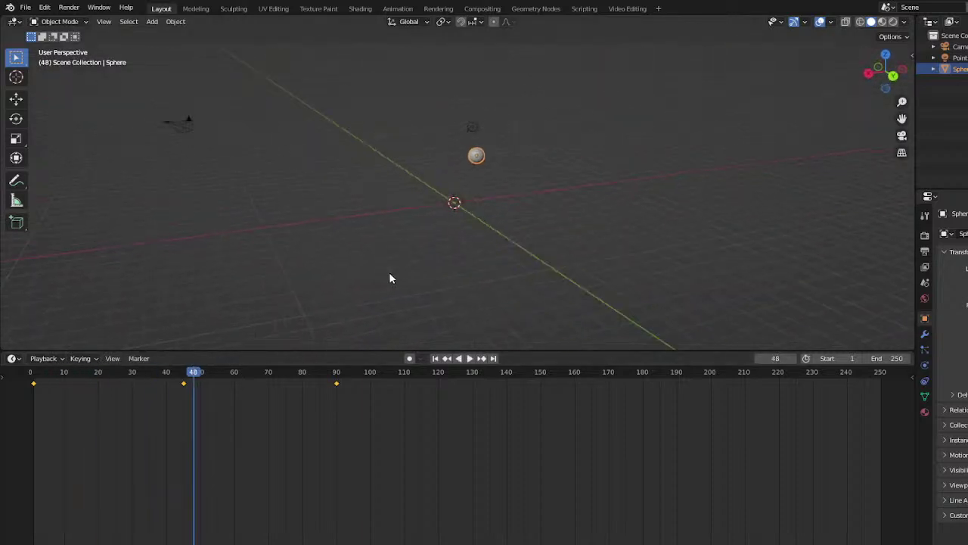
# Look through the scene camera (Numpad 0) and play the bouncing animation from near the start
pyautogui.click(79, 377)
pyautogui.press('space')
pyautogui.moveTo(79, 376); pyautogui.dragTo(51, 382)
pyautogui.moveTo(301, 376); pyautogui.dragTo(229, 386)
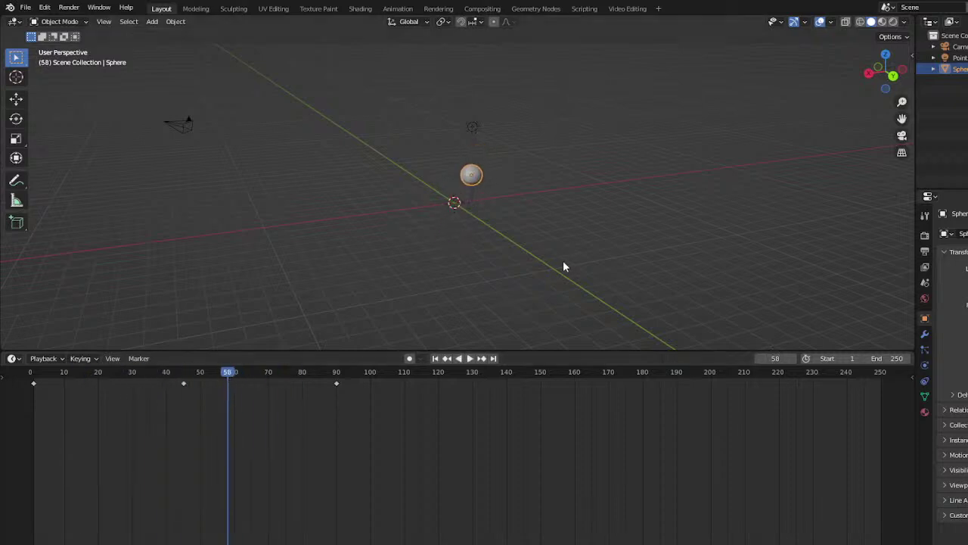
pyautogui.press('KP_0')
pyautogui.moveTo(106, 374); pyautogui.dragTo(338, 434)
pyautogui.press('space')
# Stop playback and set the animation's end frame to 90, checking the ending around frame 87
pyautogui.press('Home')
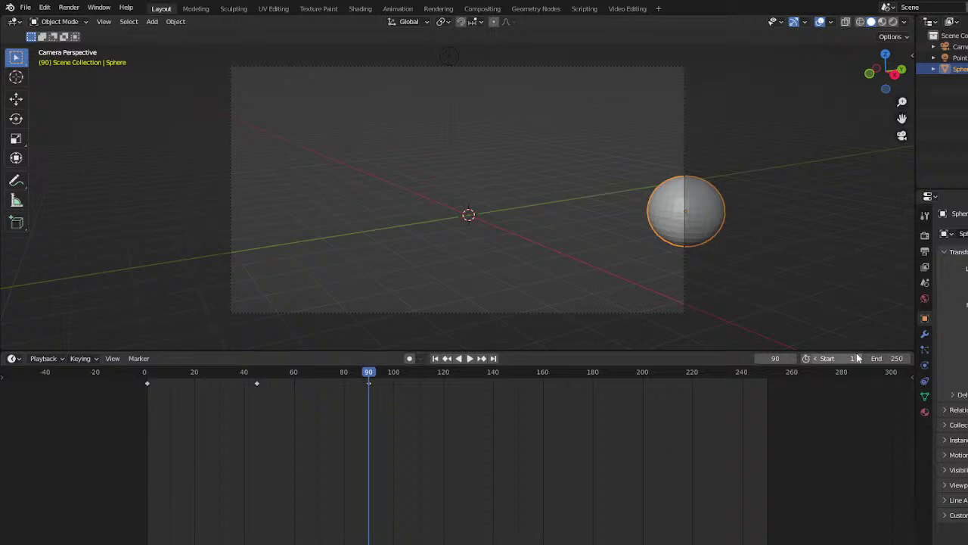
pyautogui.click(890, 358)
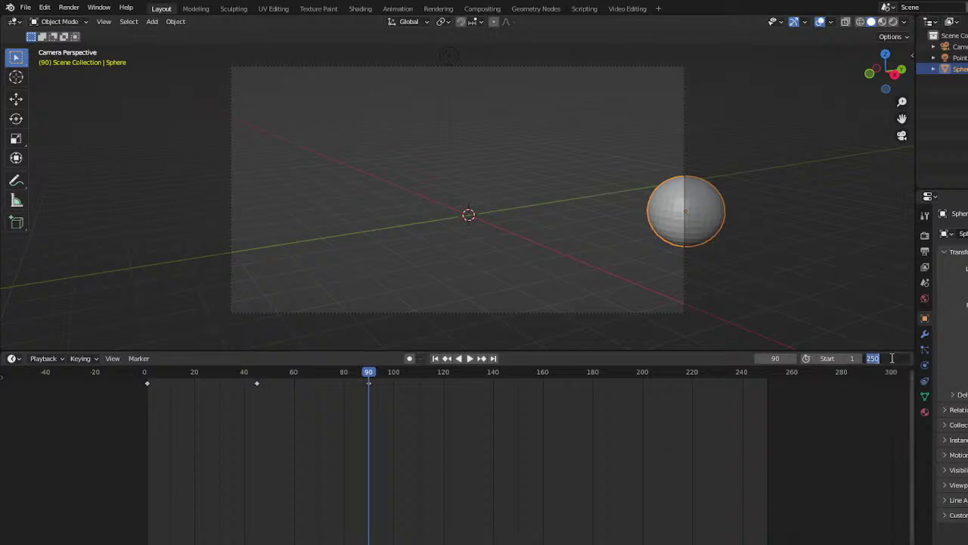
pyautogui.write('90')
pyautogui.press('Return')
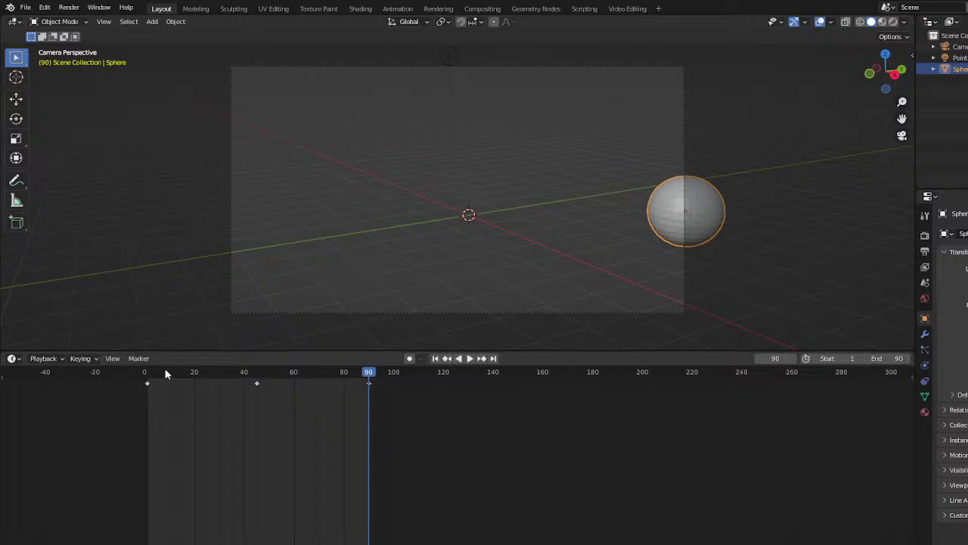
pyautogui.moveTo(165, 368); pyautogui.dragTo(361, 375)
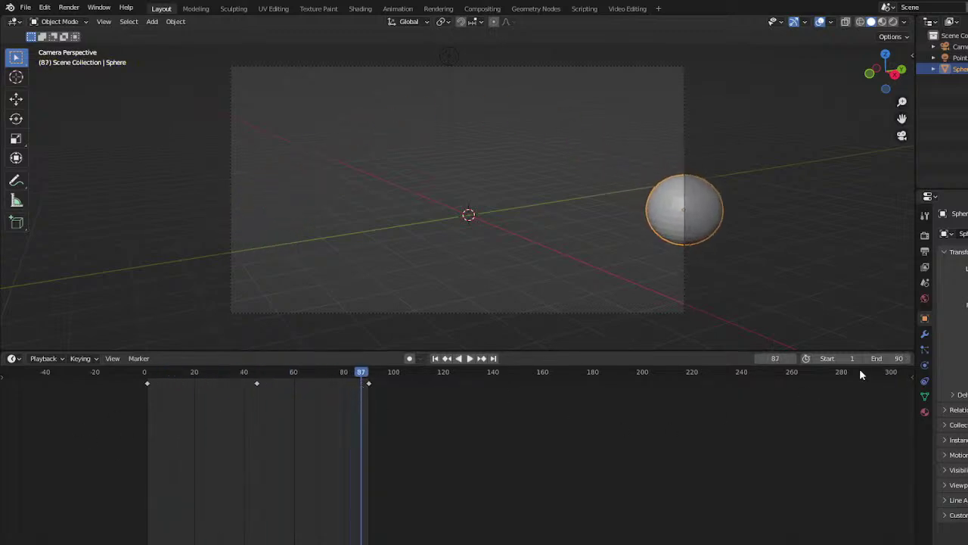
pyautogui.moveTo(889, 358)
pyautogui.mouseDown()
pyautogui.moveTo(915, 358)
pyautogui.moveTo(877, 358)
pyautogui.moveTo(953, 357)
pyautogui.moveTo(855, 358)
pyautogui.moveTo(893, 358)
pyautogui.mouseUp()
# Enter 'Ball Model' as the sphere scene's name in the top-bar scene field
pyautogui.click(917, 7)
pyautogui.write('E')
pyautogui.write('all Model')
pyautogui.press('Return')
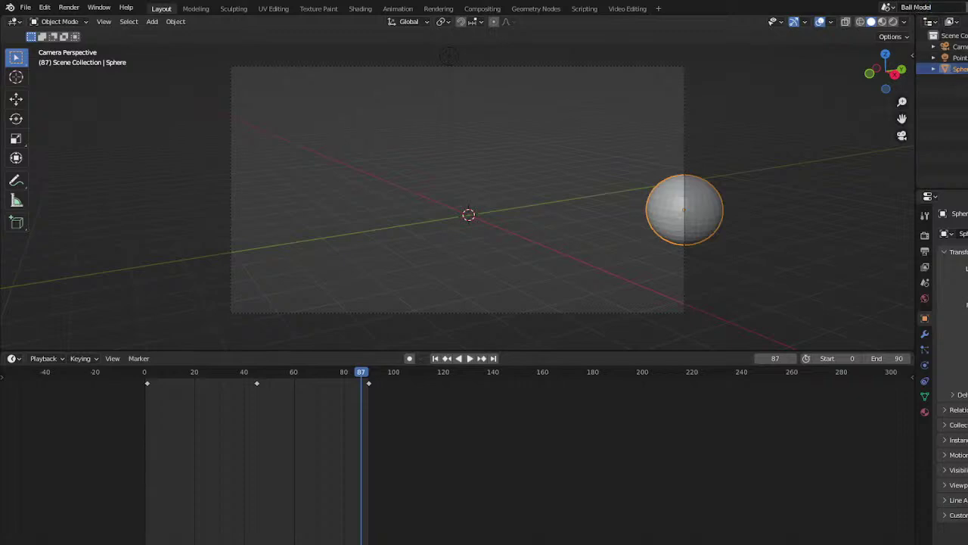
pyautogui.click(965, 113)
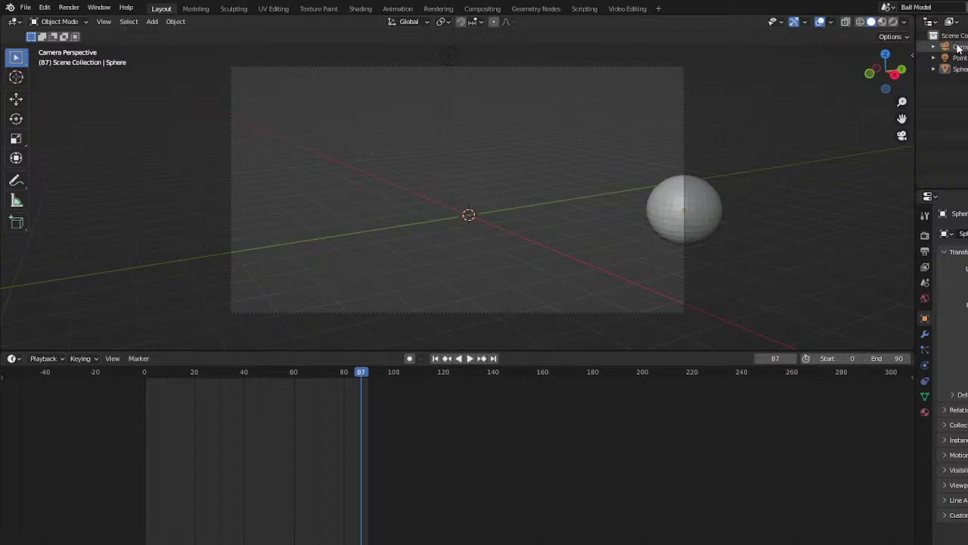
pyautogui.click(958, 47)
pyautogui.click(960, 59)
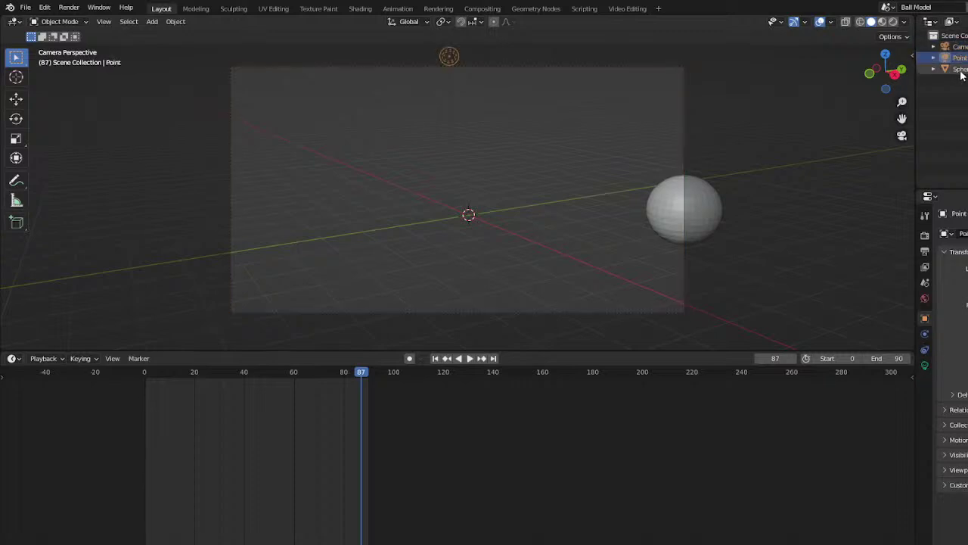
pyautogui.click(958, 68)
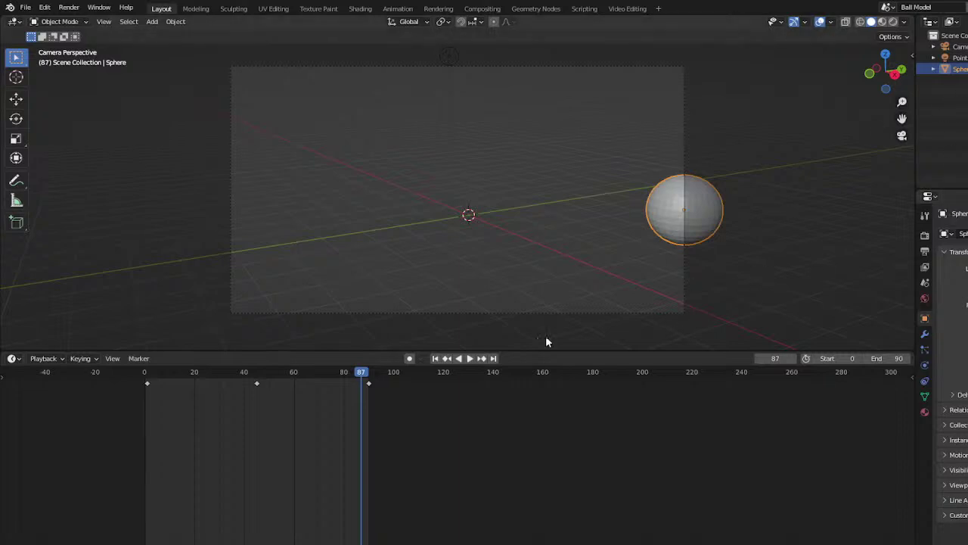
pyautogui.moveTo(350, 374); pyautogui.dragTo(253, 397)
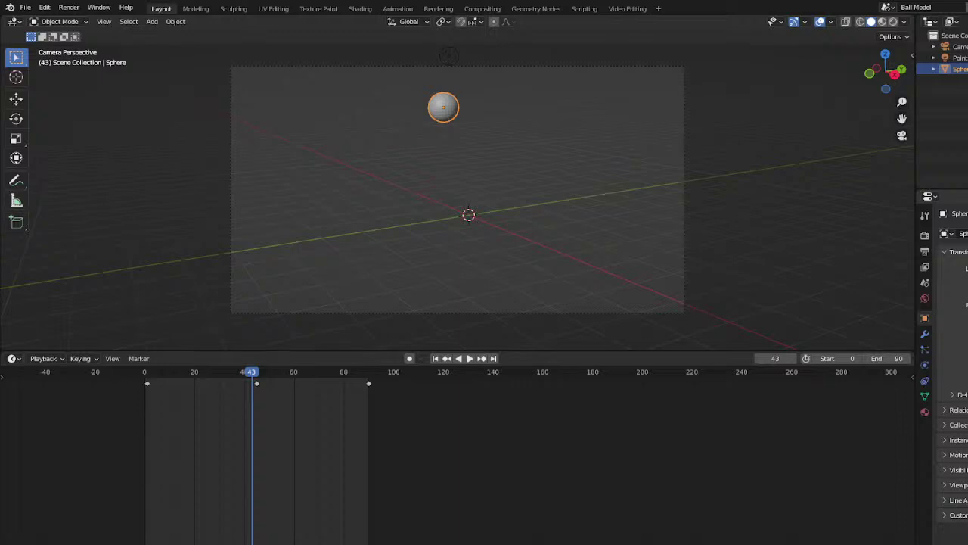
# Switch to the Video Editor for my Project scene and select its light, camera and cube
pyautogui.click(886, 8)
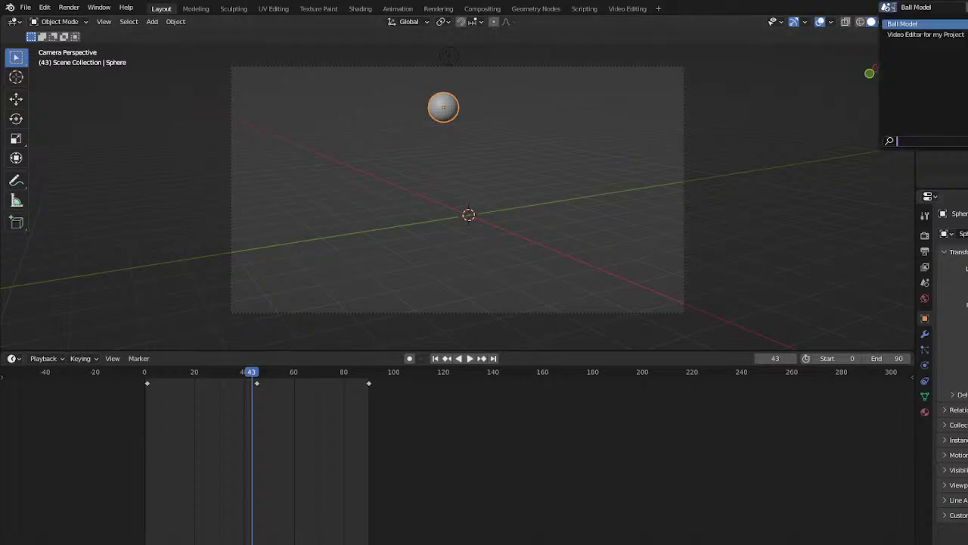
pyautogui.click(916, 35)
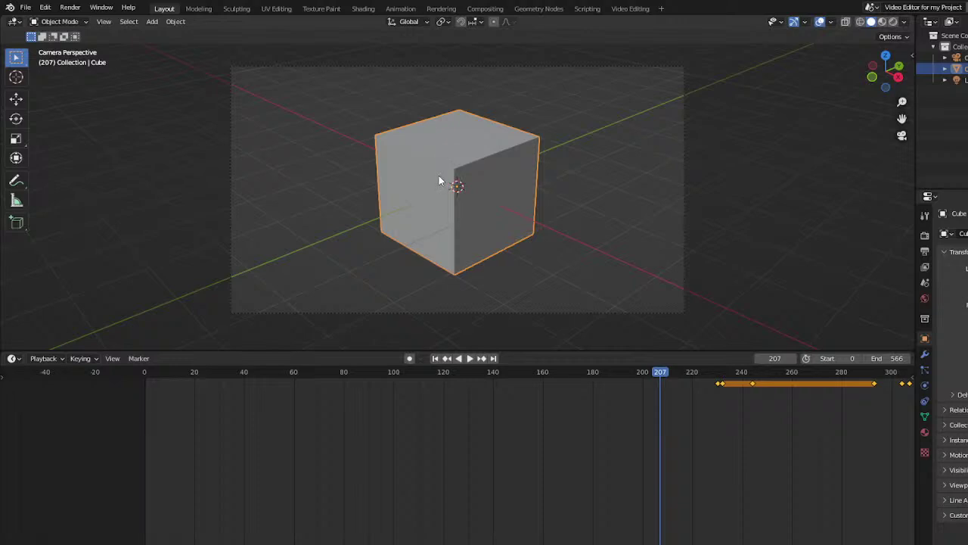
pyautogui.scroll(-6, 423, 174)
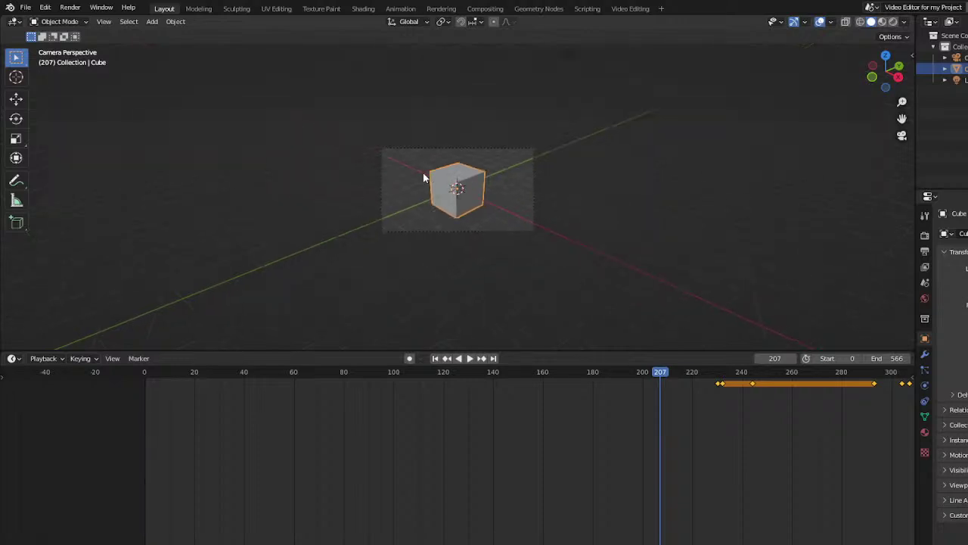
pyautogui.scroll(3, 423, 174)
pyautogui.scroll(-3, 422, 174)
pyautogui.click(570, 58)
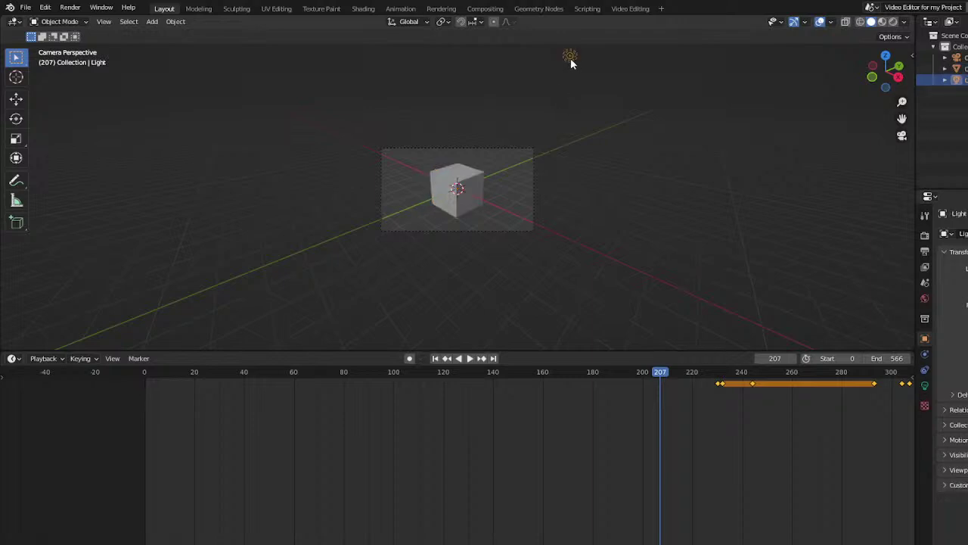
pyautogui.click(483, 150)
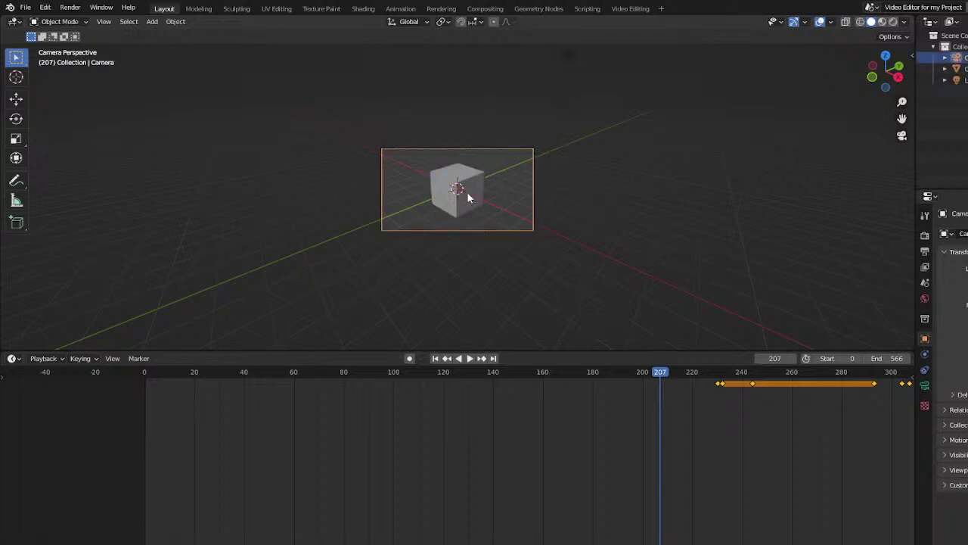
pyautogui.click(454, 197)
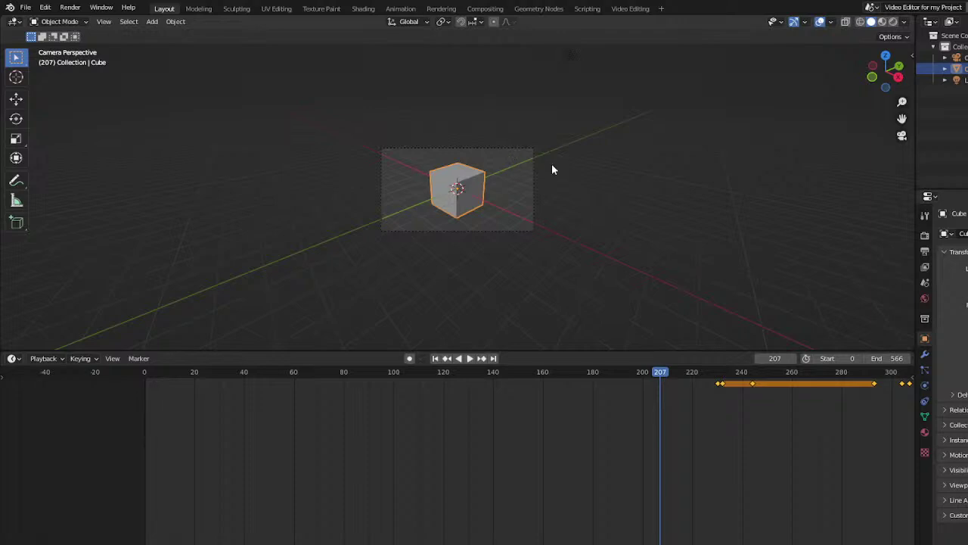
# Play and scrub through the cube scene's animation
pyautogui.press('space')
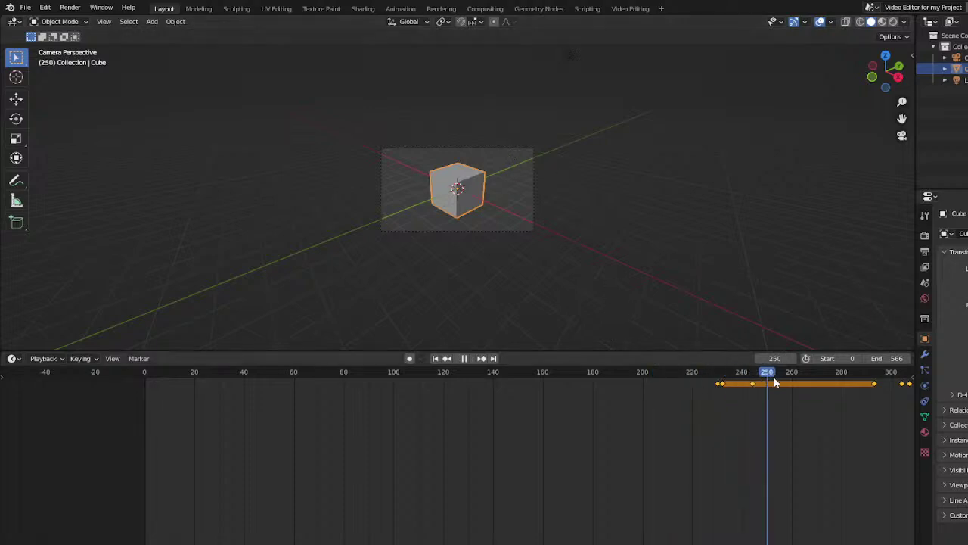
pyautogui.moveTo(803, 399)
pyautogui.mouseDown()
pyautogui.moveTo(720, 395)
pyautogui.moveTo(843, 402)
pyautogui.moveTo(810, 410)
pyautogui.mouseUp()
pyautogui.scroll(-2, 814, 444)
pyautogui.scroll(-1, 815, 447)
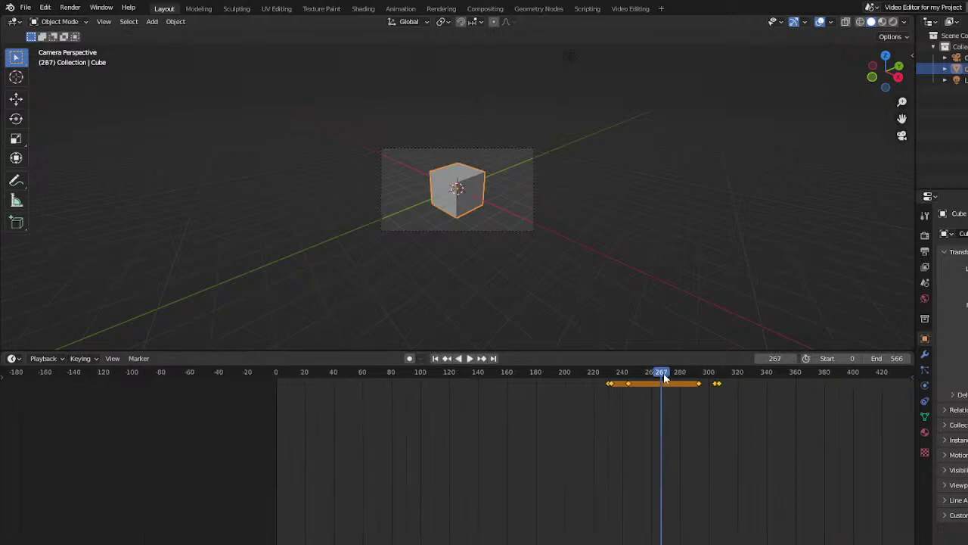
pyautogui.moveTo(664, 375); pyautogui.dragTo(722, 397)
pyautogui.scroll(2, 764, 443)
pyautogui.scroll(1, 764, 435)
pyautogui.scroll(-2, 761, 418)
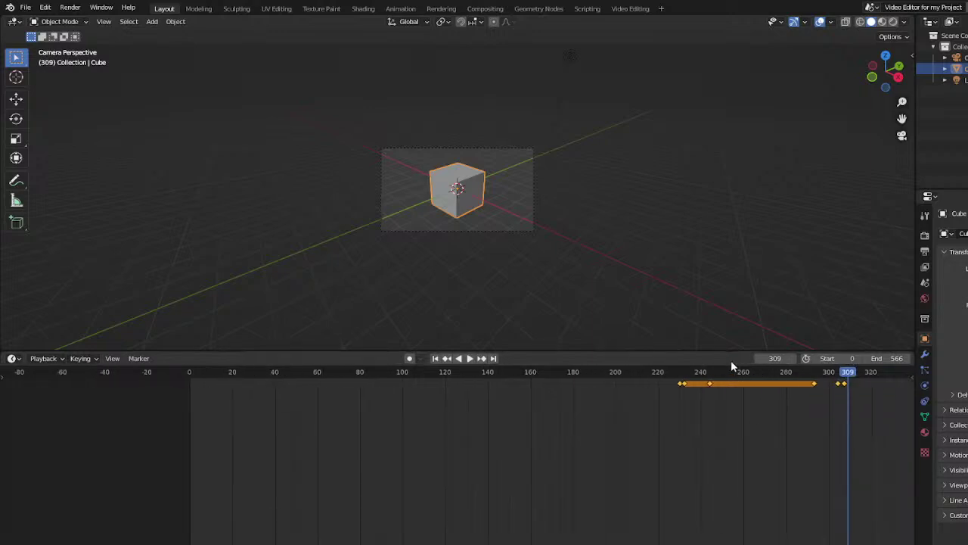
# Open the Video Editing workspace and scrub from the tortoise shot to the IBC tank title
pyautogui.click(626, 10)
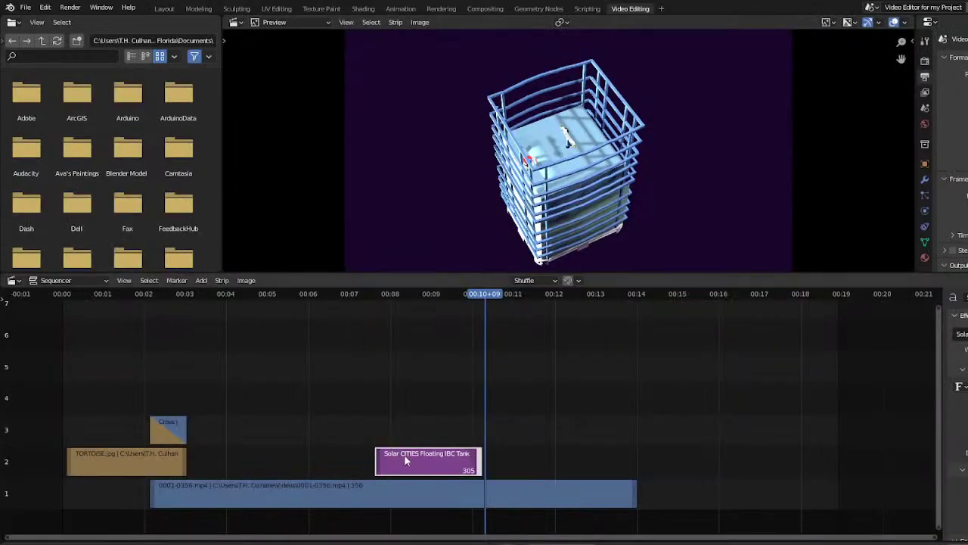
pyautogui.moveTo(475, 297); pyautogui.dragTo(165, 374)
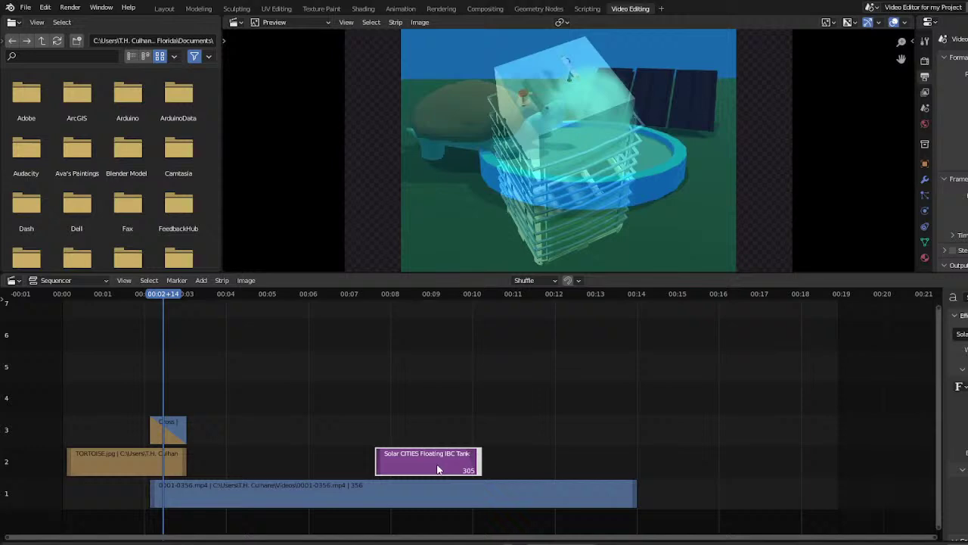
pyautogui.moveTo(192, 328); pyautogui.dragTo(159, 349)
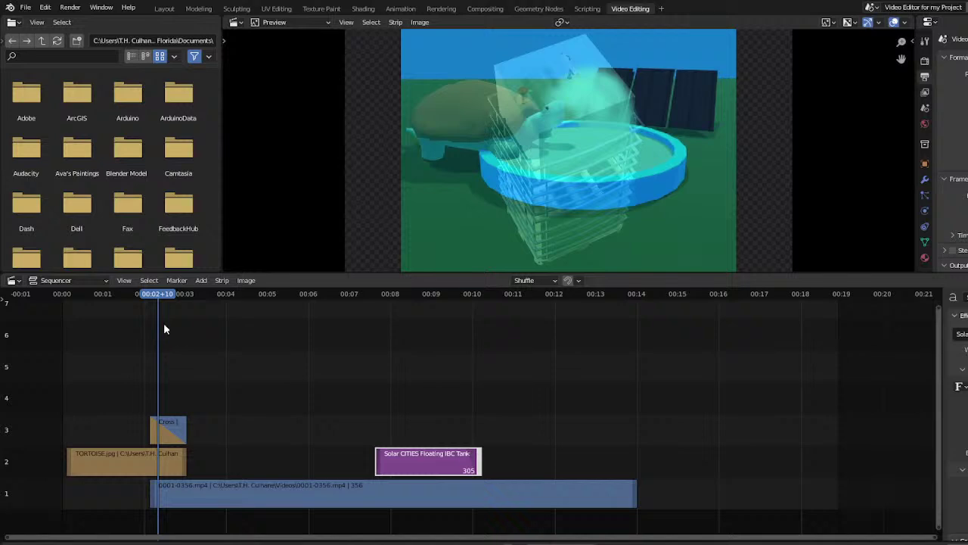
pyautogui.moveTo(158, 299); pyautogui.dragTo(422, 366)
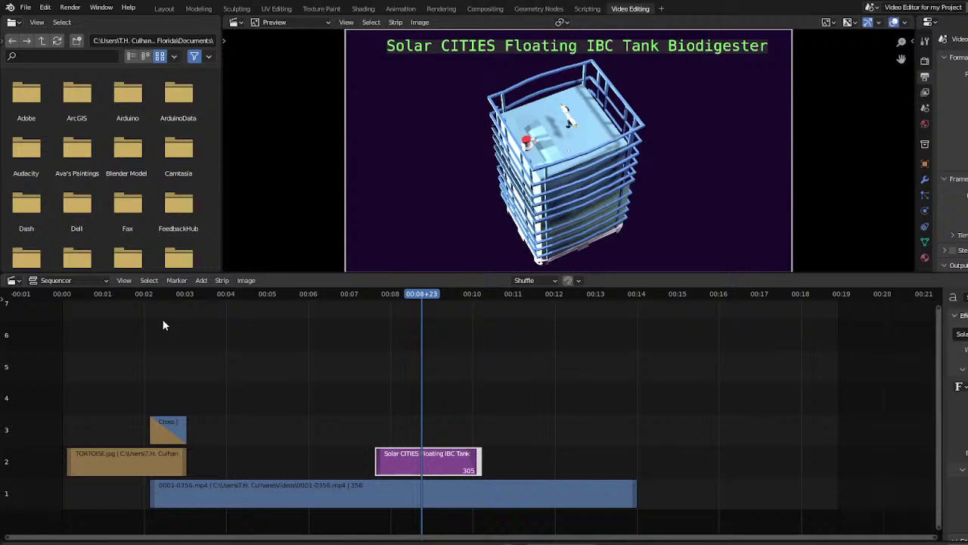
# Insert a 91-frame Ball Model scene strip on channel 3 at 00:08+23 via Add > Scene
pyautogui.click(201, 280)
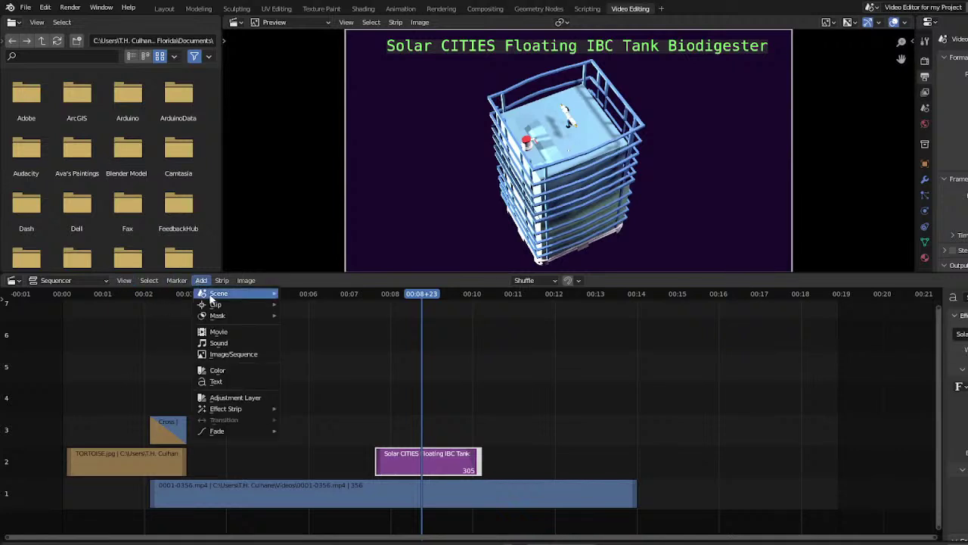
pyautogui.moveTo(212, 295)
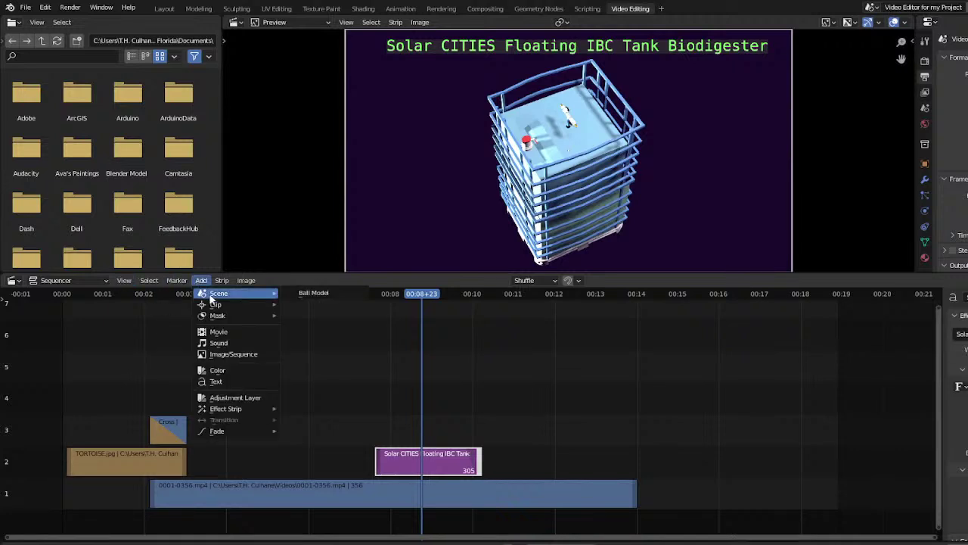
pyautogui.click(317, 294)
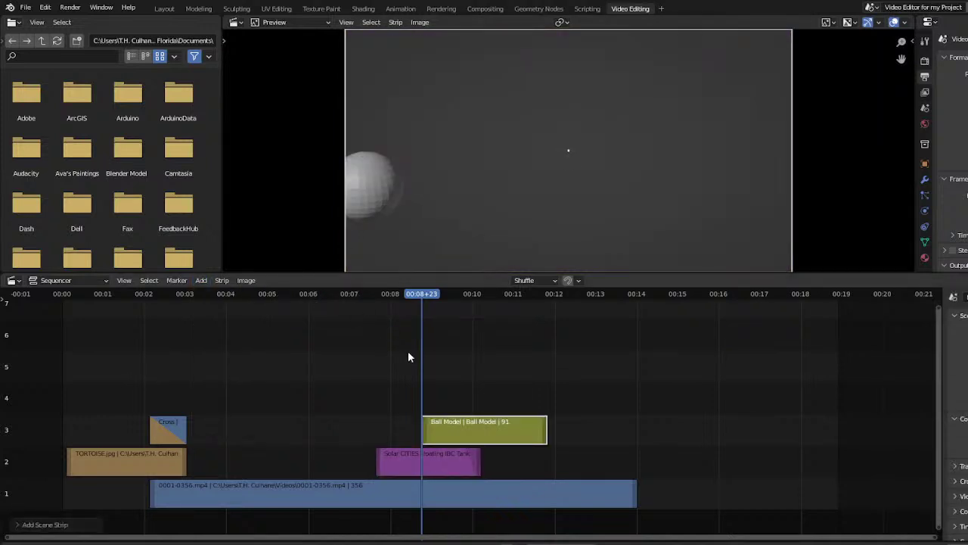
# Move the Ball Model strip up to channel 4, starting around 00:05
pyautogui.moveTo(475, 424); pyautogui.dragTo(140, 400)
pyautogui.press('Escape')
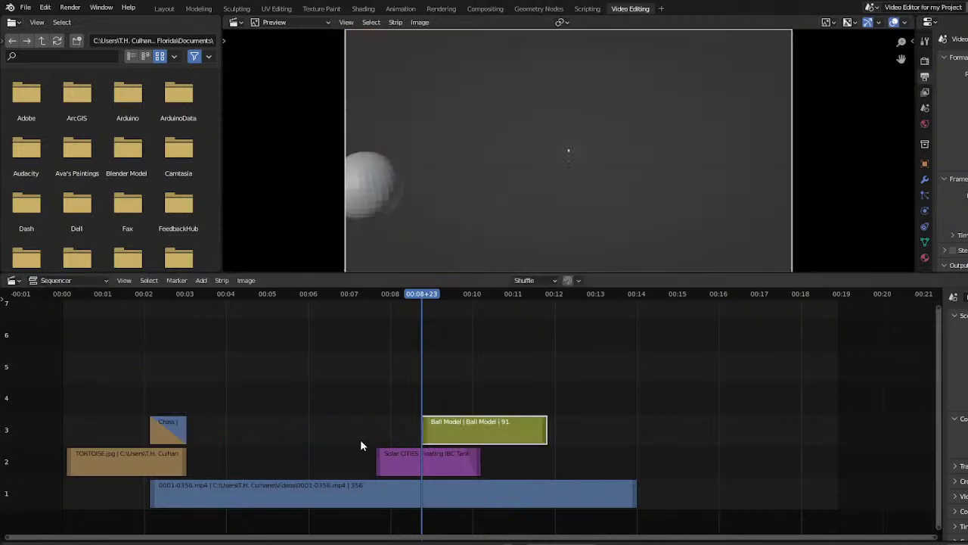
pyautogui.moveTo(452, 434); pyautogui.dragTo(88, 388)
pyautogui.moveTo(67, 296); pyautogui.dragTo(315, 349)
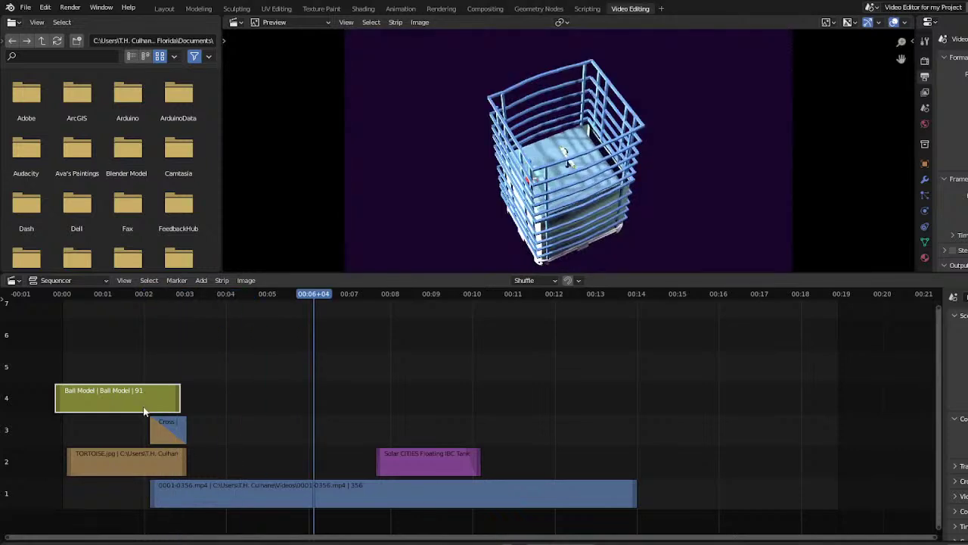
pyautogui.moveTo(99, 392); pyautogui.dragTo(305, 392)
# Scrub the playhead back to 00:04+17 and box-select all strips
pyautogui.moveTo(211, 299); pyautogui.dragTo(300, 294)
pyautogui.click(276, 396)
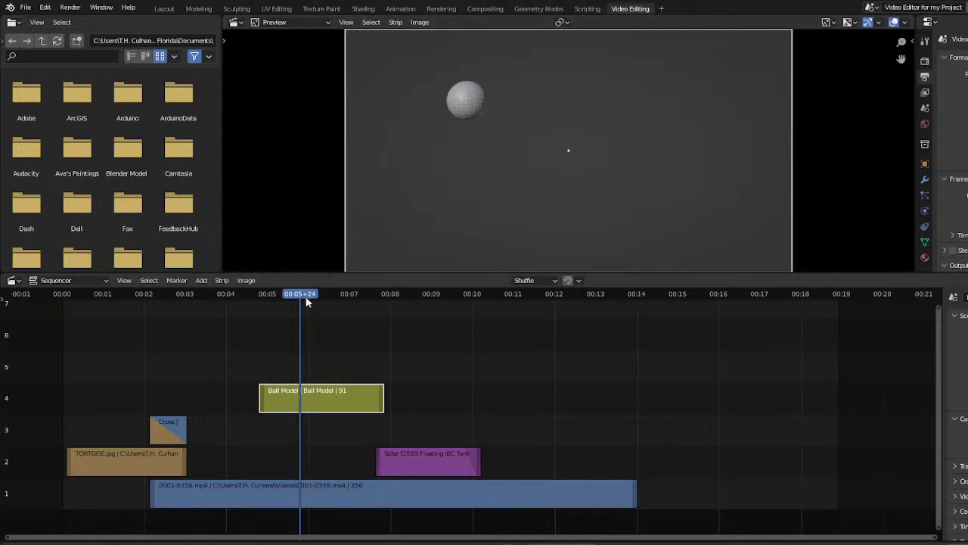
pyautogui.press('Left')
pyautogui.press('Left')
pyautogui.press('Left')
pyautogui.press('Left')
pyautogui.scroll(-1, 487, 410)
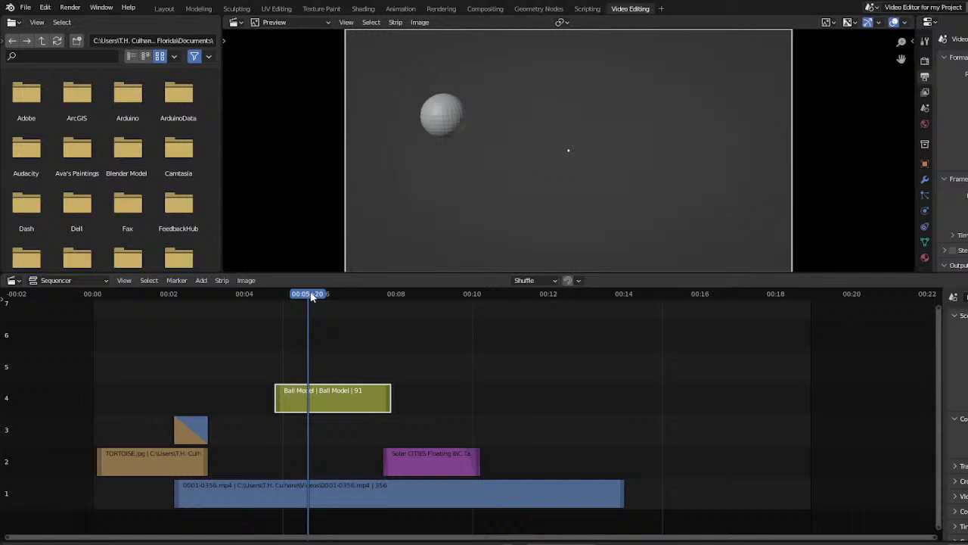
pyautogui.moveTo(310, 295); pyautogui.dragTo(266, 295)
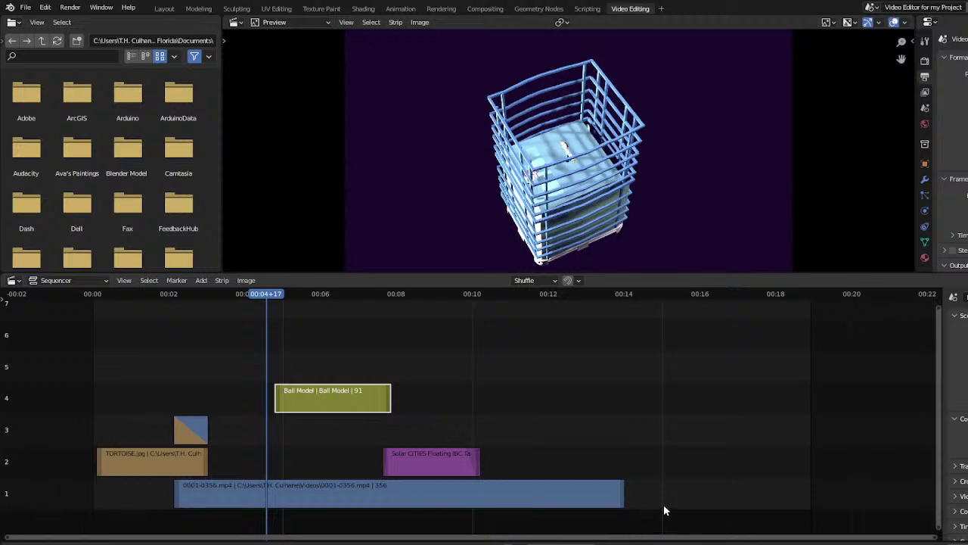
pyautogui.moveTo(664, 506); pyautogui.dragTo(133, 378)
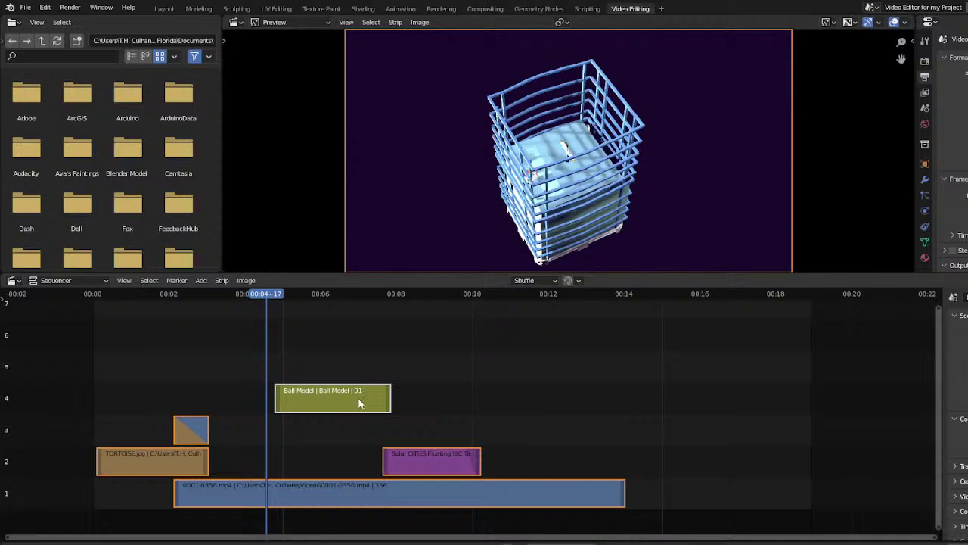
# Move all selected strips up one channel, leaving channel 1 empty
pyautogui.press('g')
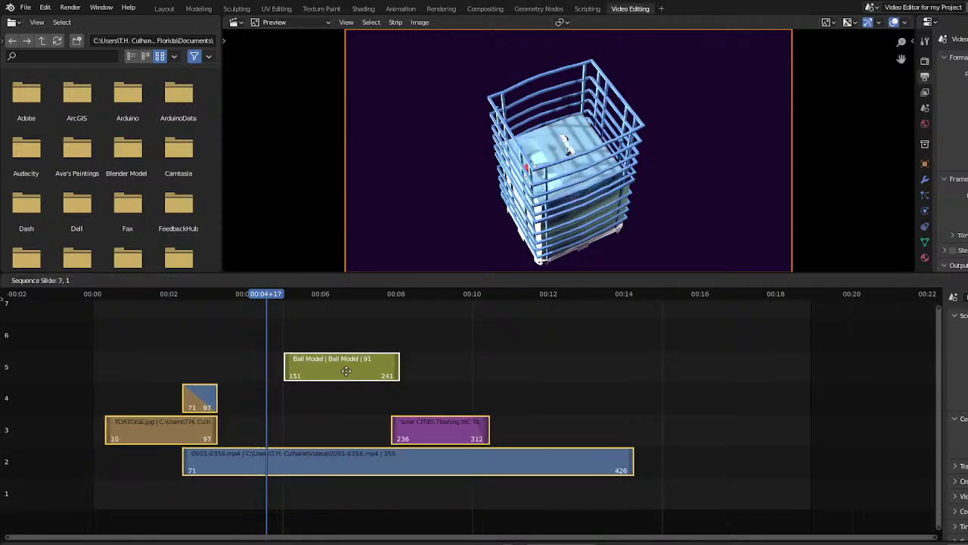
pyautogui.click(350, 371)
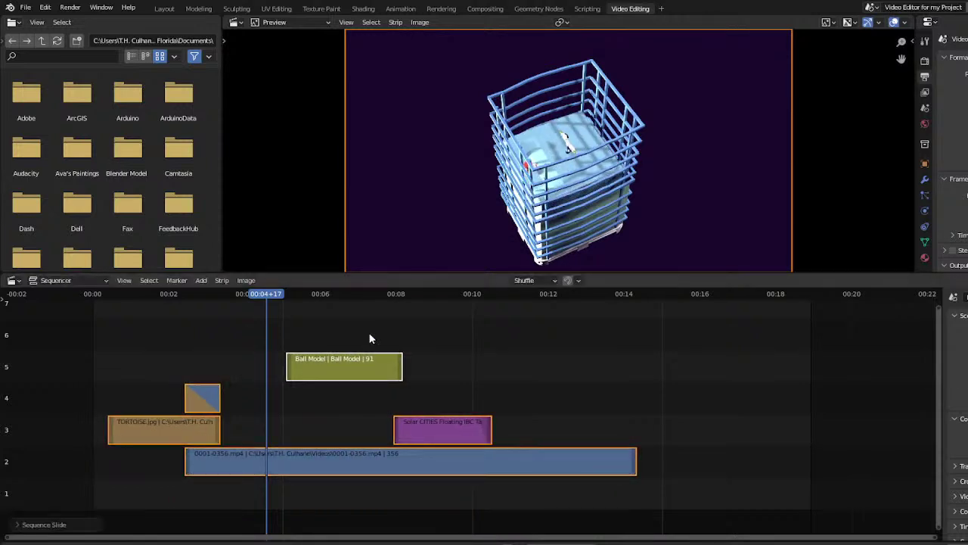
pyautogui.click(370, 337)
pyautogui.moveTo(336, 382); pyautogui.dragTo(331, 509)
pyautogui.moveTo(258, 297); pyautogui.dragTo(331, 383)
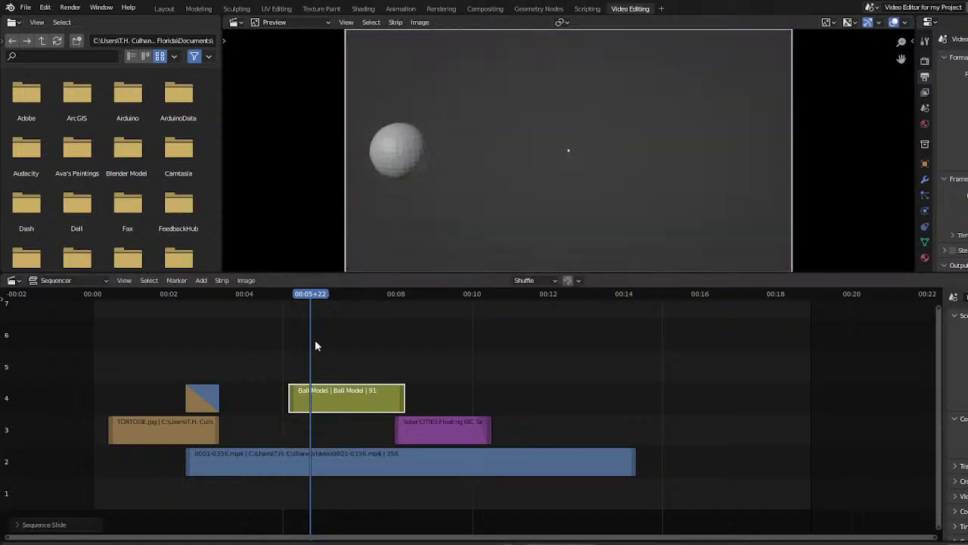
# Reposition the Ball Model strip on channel 4, 7 frames earlier, ending just before the title strip
pyautogui.moveTo(323, 295); pyautogui.dragTo(277, 304)
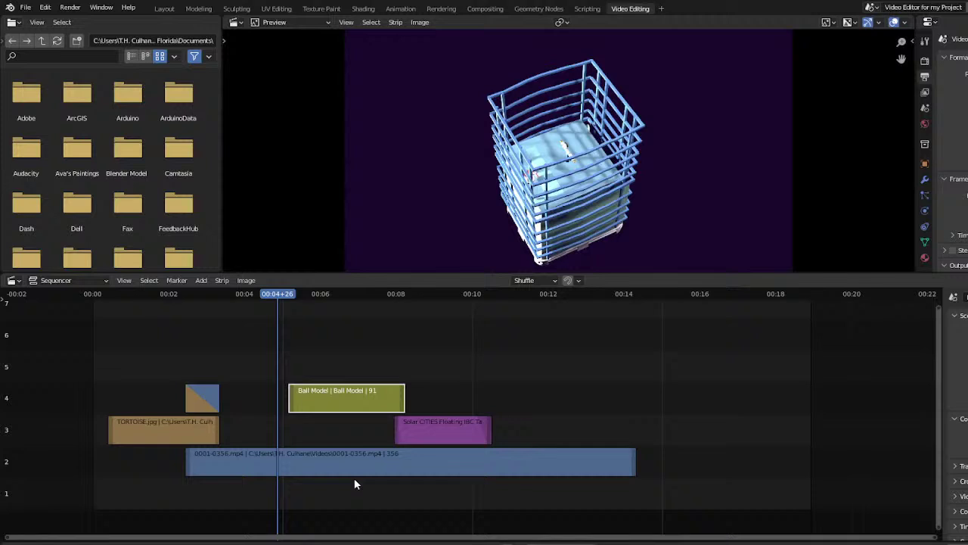
pyautogui.moveTo(339, 405); pyautogui.dragTo(330, 505)
pyautogui.moveTo(289, 301); pyautogui.dragTo(325, 333)
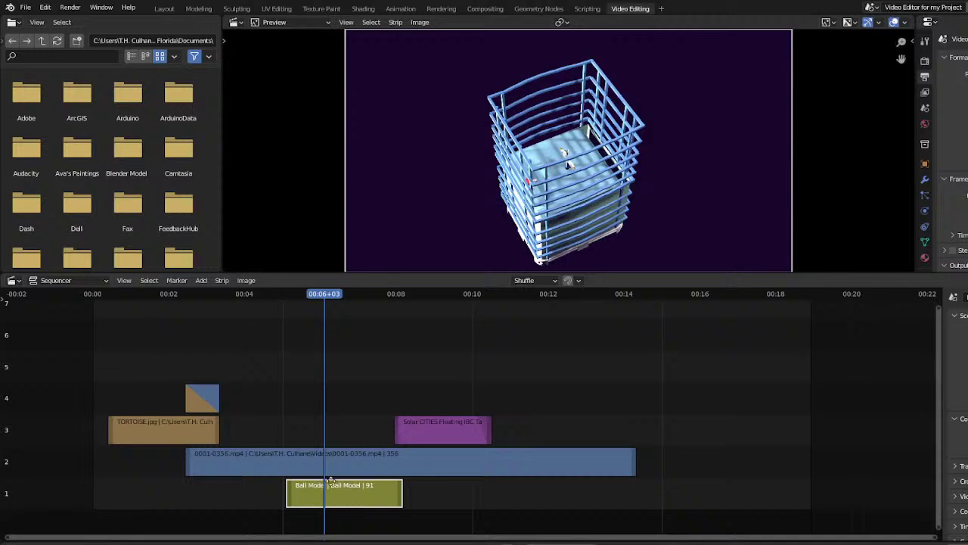
pyautogui.moveTo(331, 494); pyautogui.dragTo(331, 409)
pyautogui.moveTo(324, 301); pyautogui.dragTo(321, 330)
pyautogui.moveTo(341, 399); pyautogui.dragTo(332, 399)
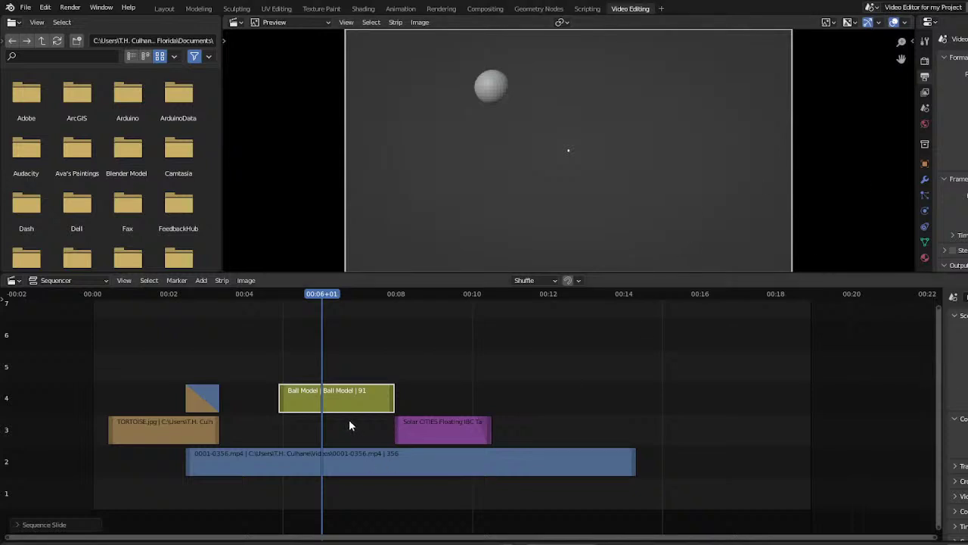
pyautogui.click(330, 408)
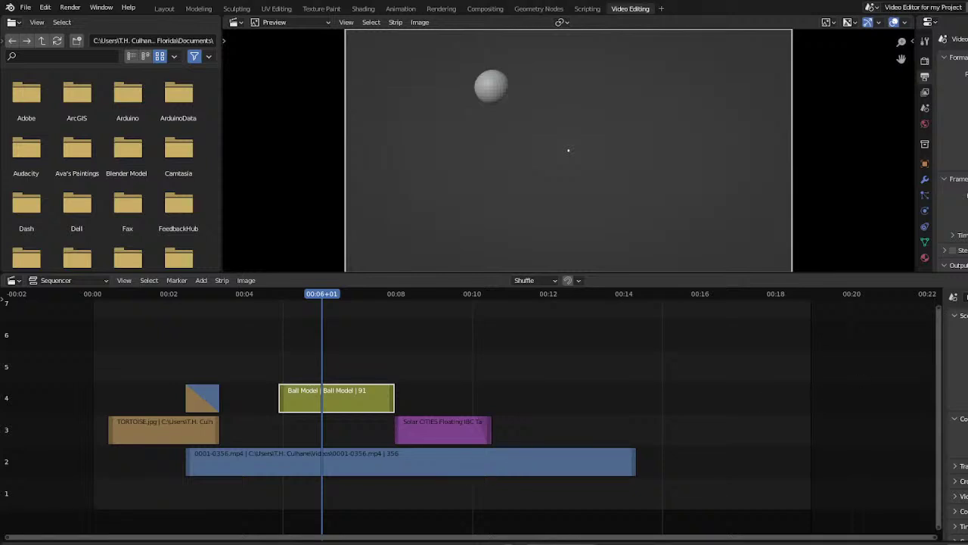
pyautogui.click(433, 471)
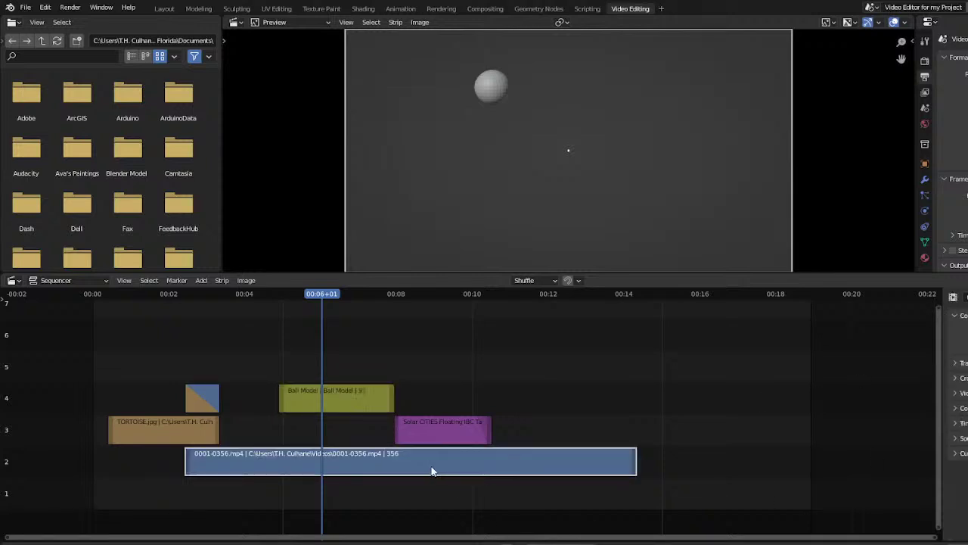
pyautogui.click(484, 428)
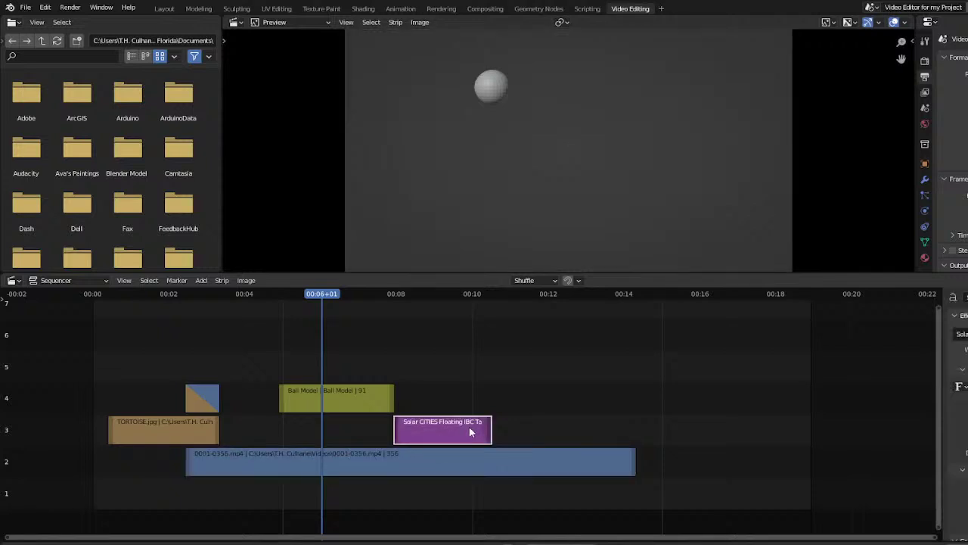
pyautogui.click(343, 405)
pyautogui.click(178, 435)
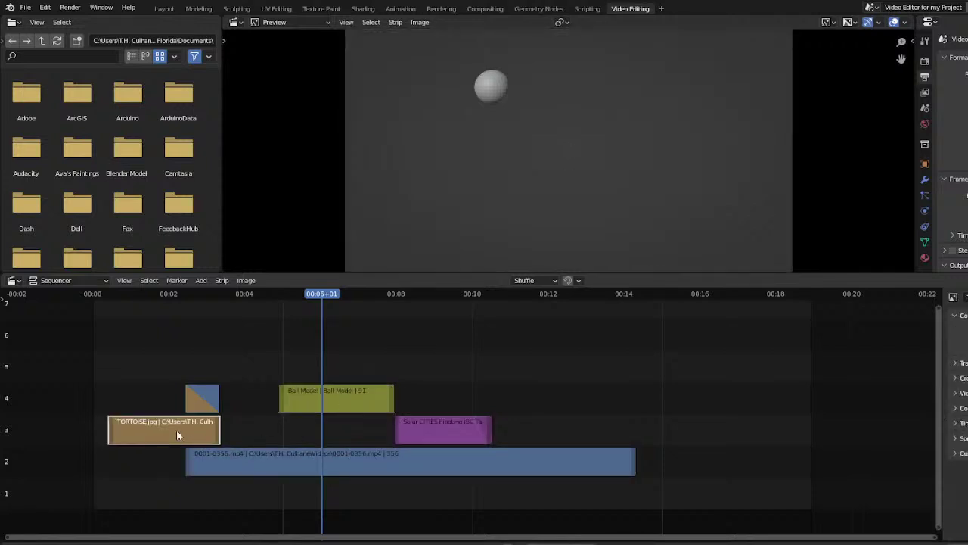
pyautogui.click(296, 465)
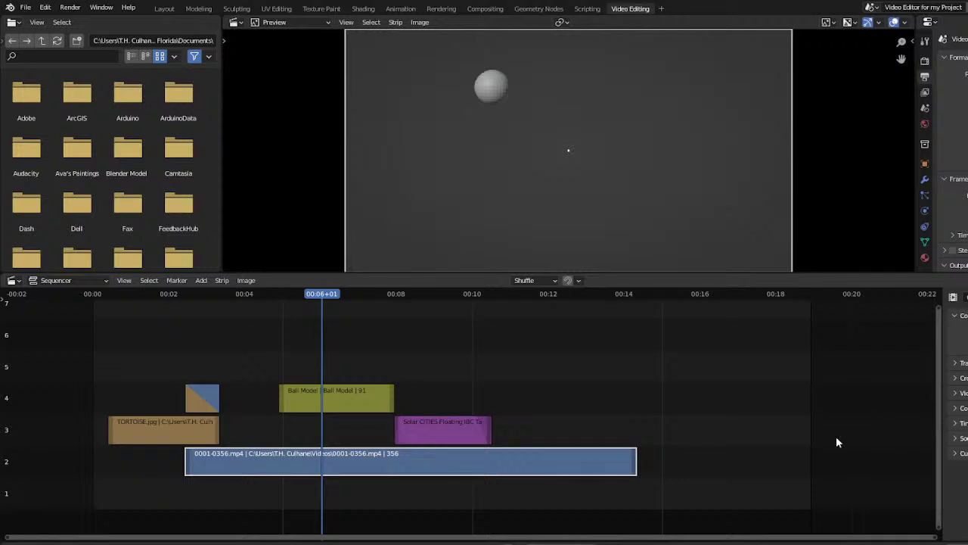
pyautogui.click(348, 401)
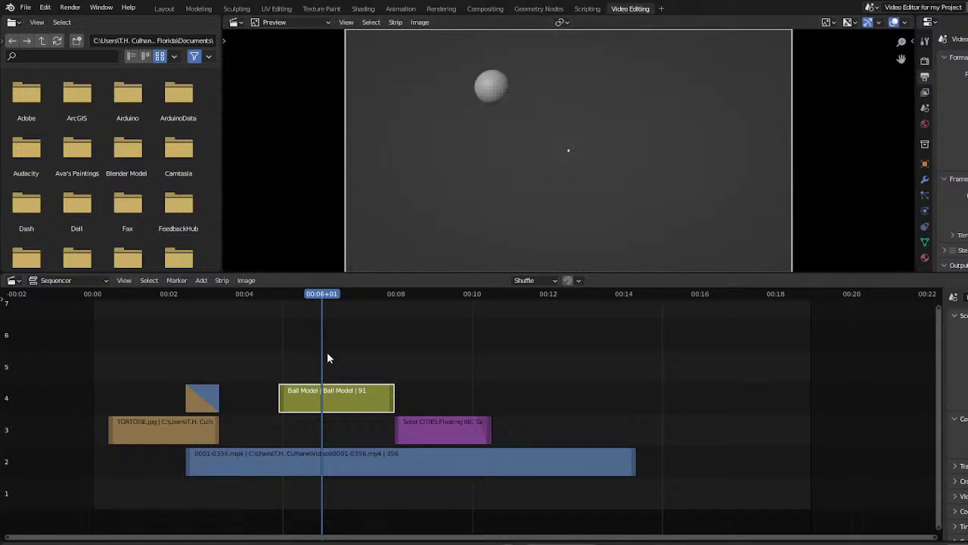
pyautogui.moveTo(316, 295); pyautogui.dragTo(340, 360)
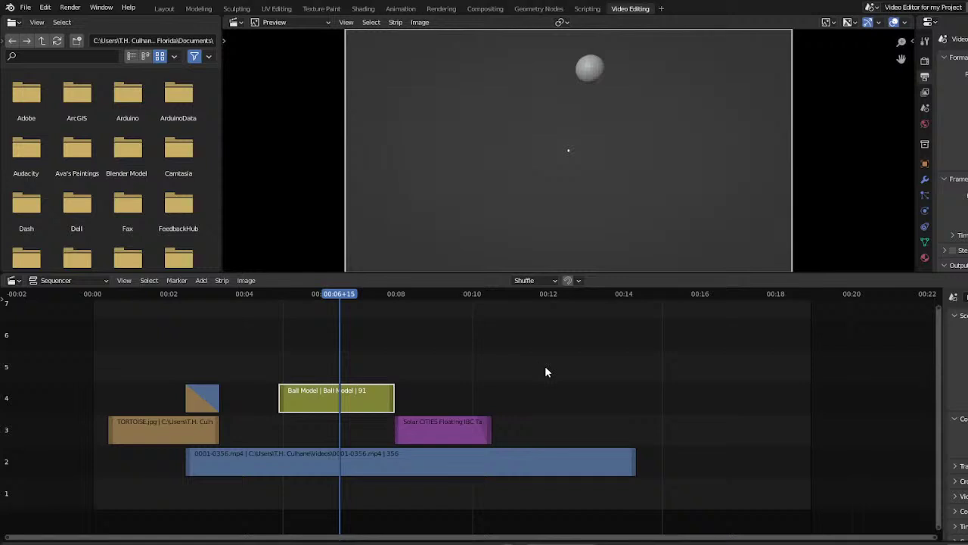
# Refresh the sequencer preview, return to 00:05+20, and give the Ball Model strip Alpha Over blending
pyautogui.click(125, 280)
pyautogui.moveTo(145, 416)
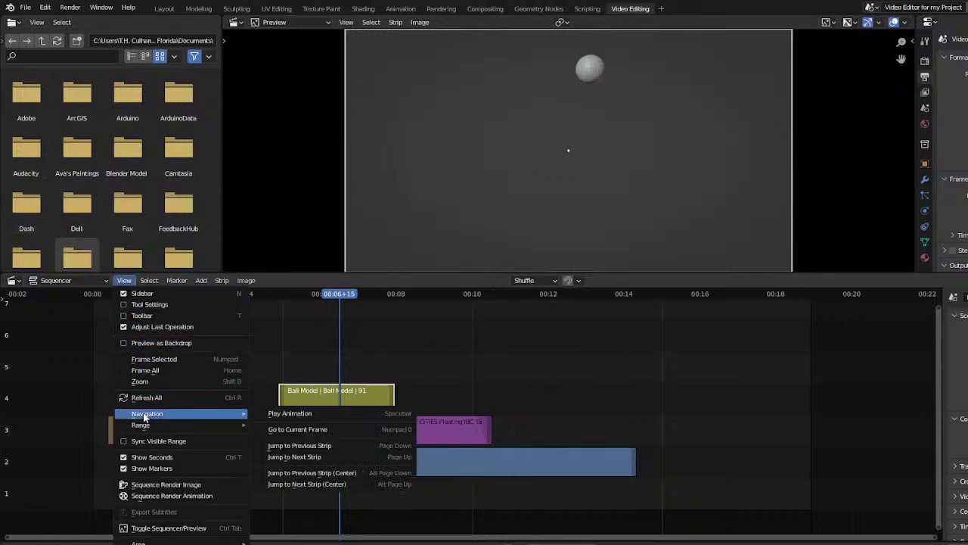
pyautogui.click(146, 397)
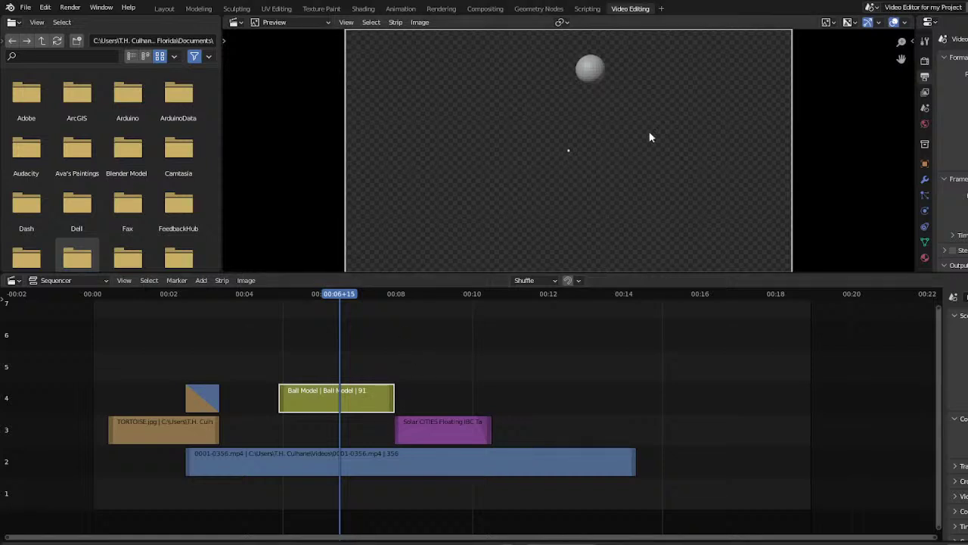
pyautogui.moveTo(337, 299)
pyautogui.mouseDown()
pyautogui.moveTo(289, 306)
pyautogui.moveTo(326, 317)
pyautogui.moveTo(279, 325)
pyautogui.moveTo(334, 314)
pyautogui.mouseUp()
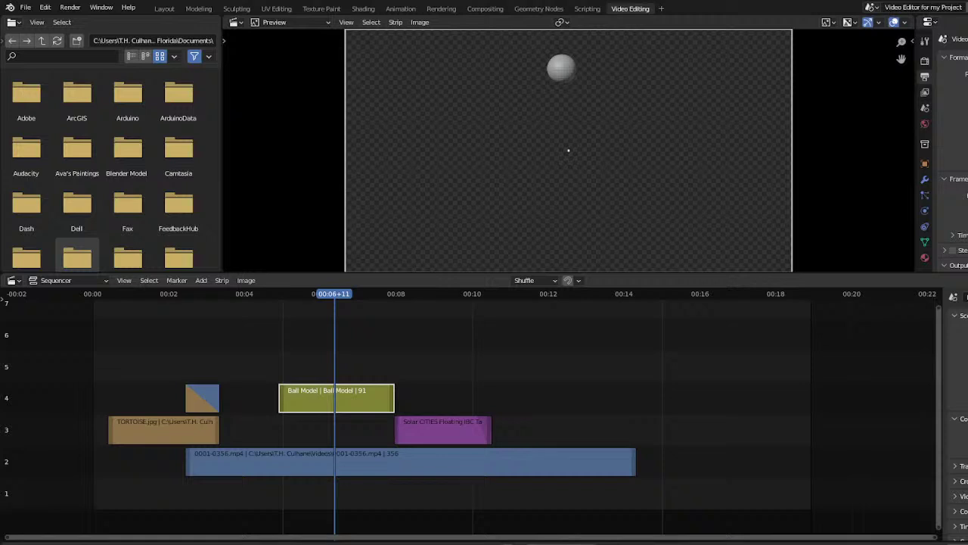
pyautogui.press('Escape')
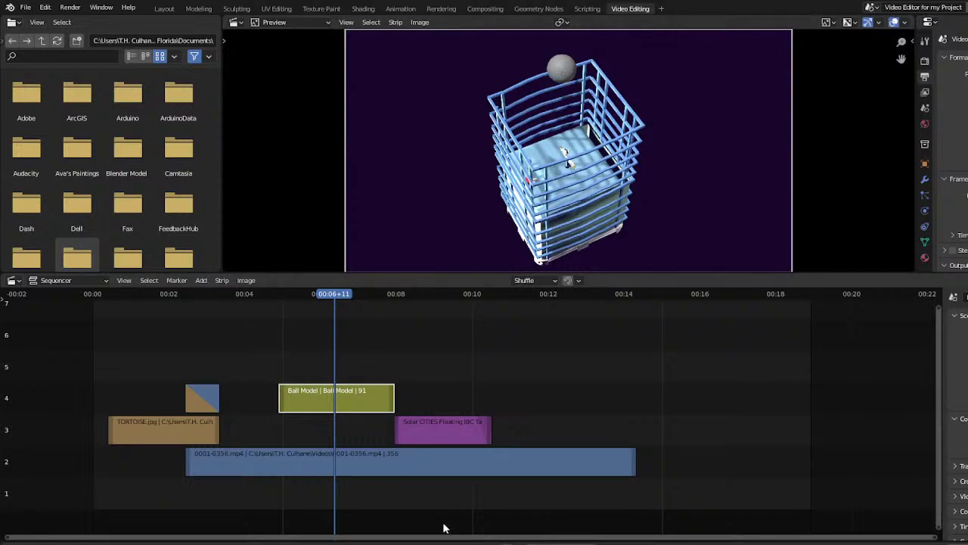
# Try the Ball Model strip on channel 1 with the playhead near 00:06+03, and refresh the preview
pyautogui.click(949, 435)
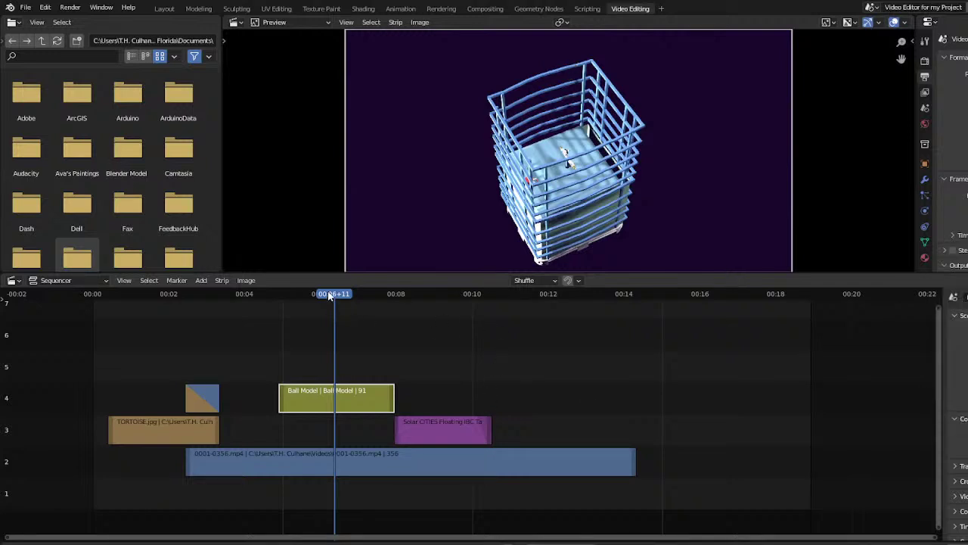
pyautogui.moveTo(333, 296); pyautogui.dragTo(322, 367)
pyautogui.moveTo(308, 410); pyautogui.dragTo(309, 505)
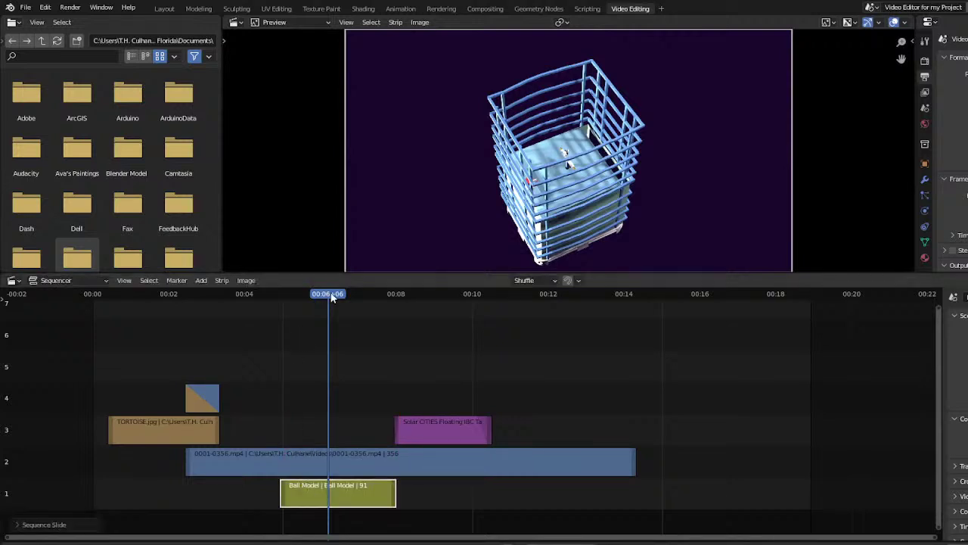
pyautogui.moveTo(310, 297)
pyautogui.mouseDown()
pyautogui.moveTo(294, 303)
pyautogui.moveTo(324, 308)
pyautogui.mouseUp()
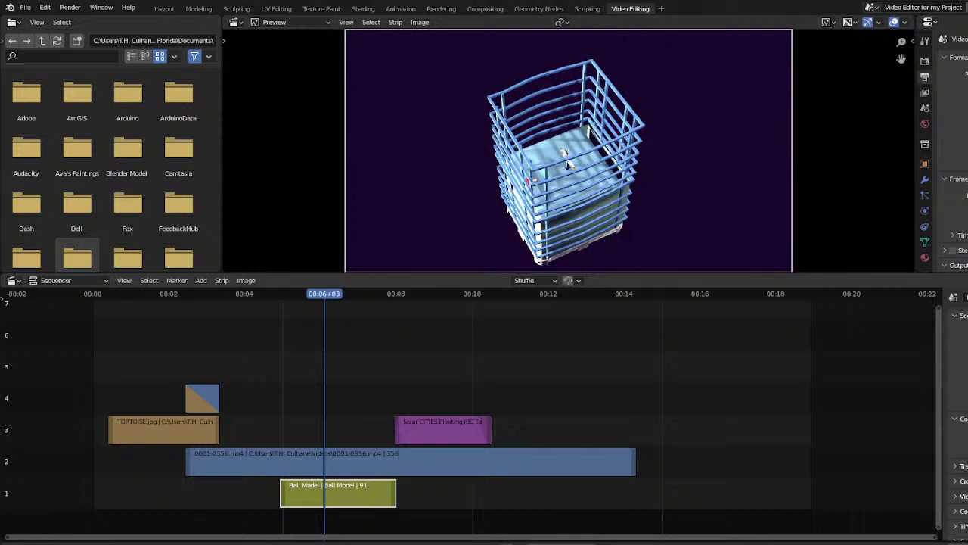
pyautogui.click(119, 281)
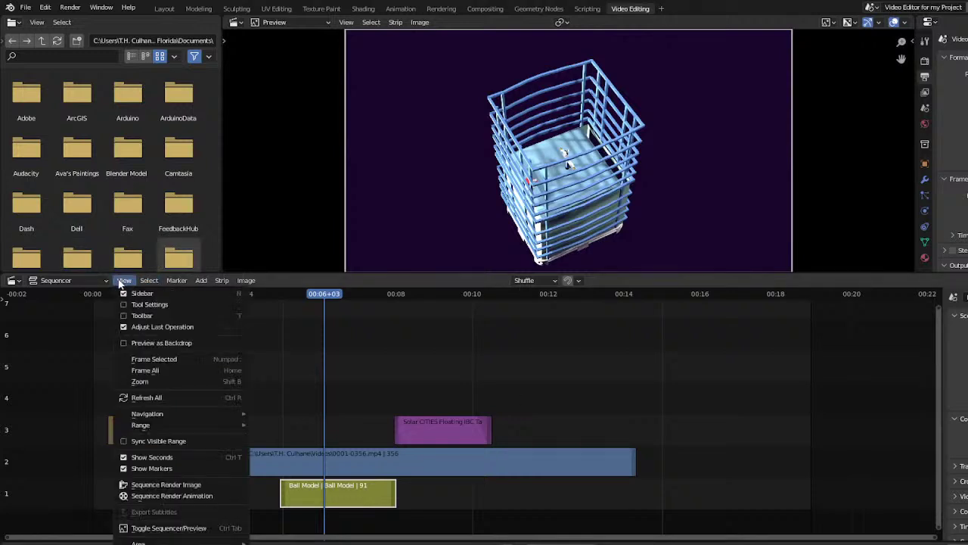
pyautogui.click(147, 402)
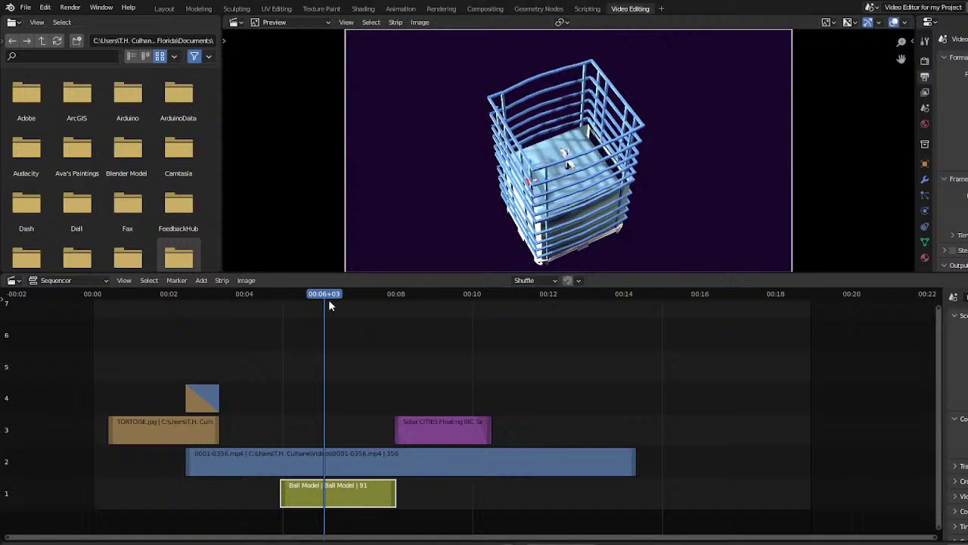
# Return the Ball Model strip to channel 4, refresh the preview, and bring up its blend modes
pyautogui.moveTo(329, 299); pyautogui.dragTo(311, 310)
pyautogui.moveTo(314, 514); pyautogui.dragTo(308, 418)
pyautogui.moveTo(310, 295)
pyautogui.mouseDown()
pyautogui.moveTo(270, 299)
pyautogui.moveTo(307, 302)
pyautogui.mouseUp()
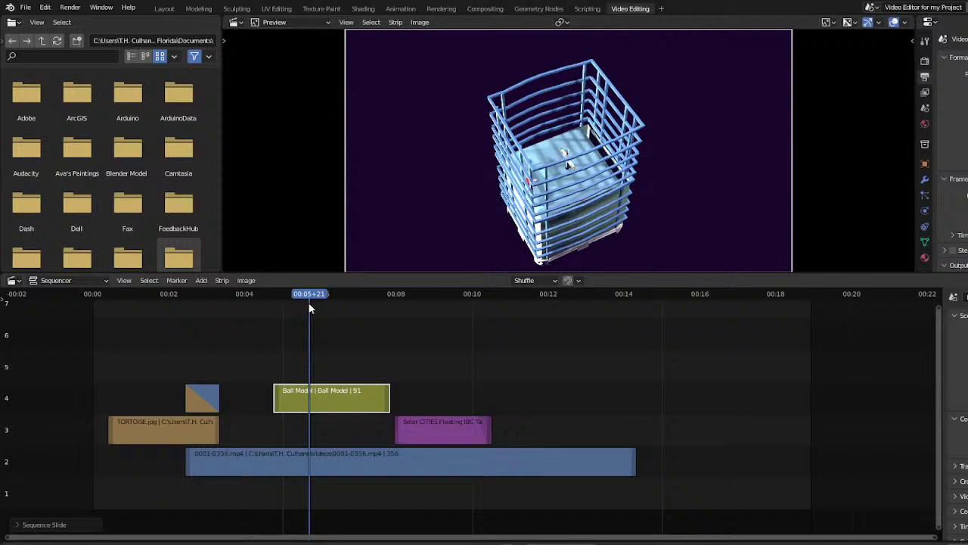
pyautogui.click(123, 280)
pyautogui.click(190, 395)
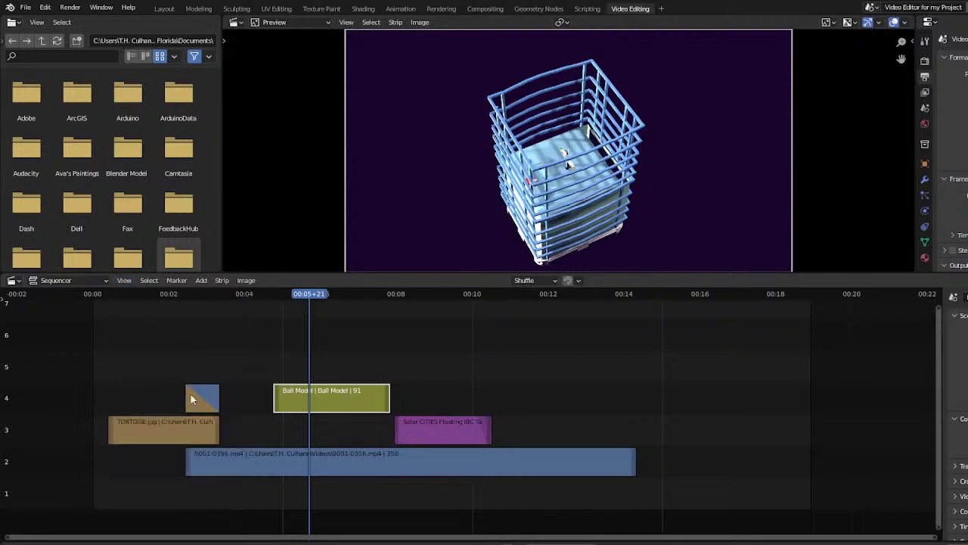
pyautogui.click(316, 295)
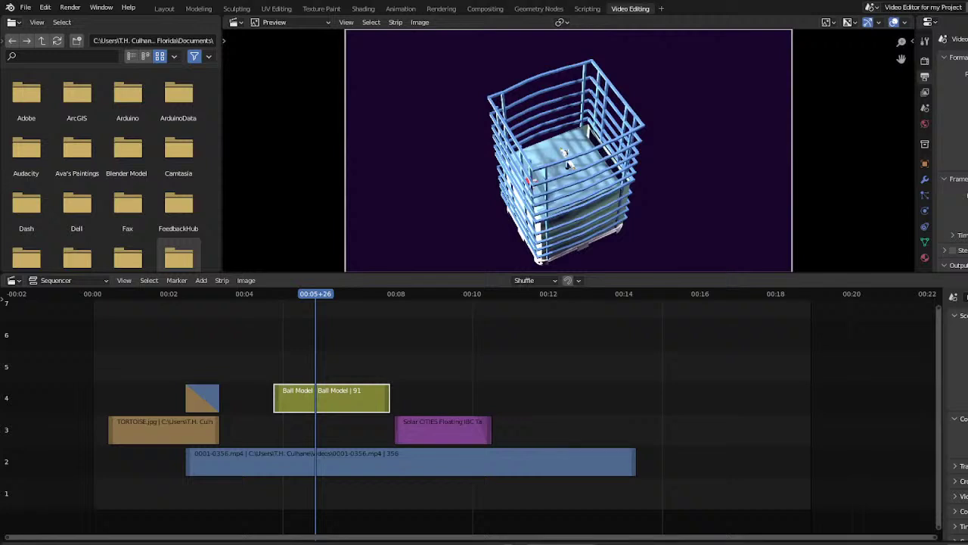
pyautogui.click(949, 436)
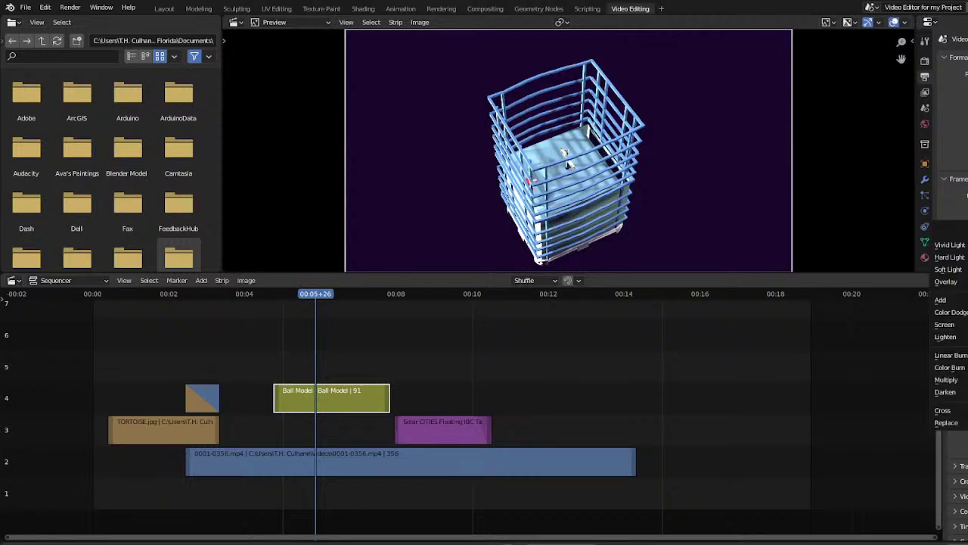
# Apply a blend mode to the ball strip and add a Color Balance modifier tinting it red
pyautogui.press('Return')
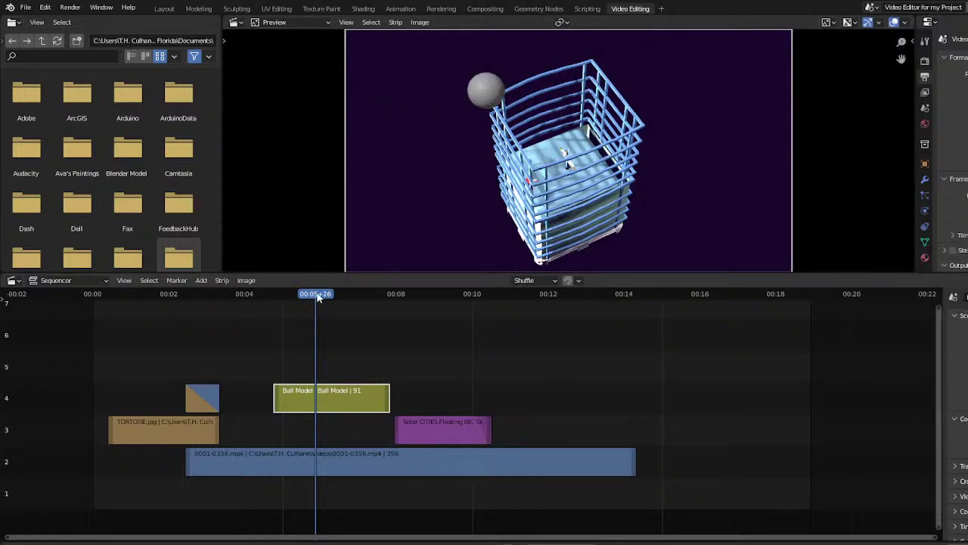
pyautogui.moveTo(318, 297); pyautogui.dragTo(346, 338)
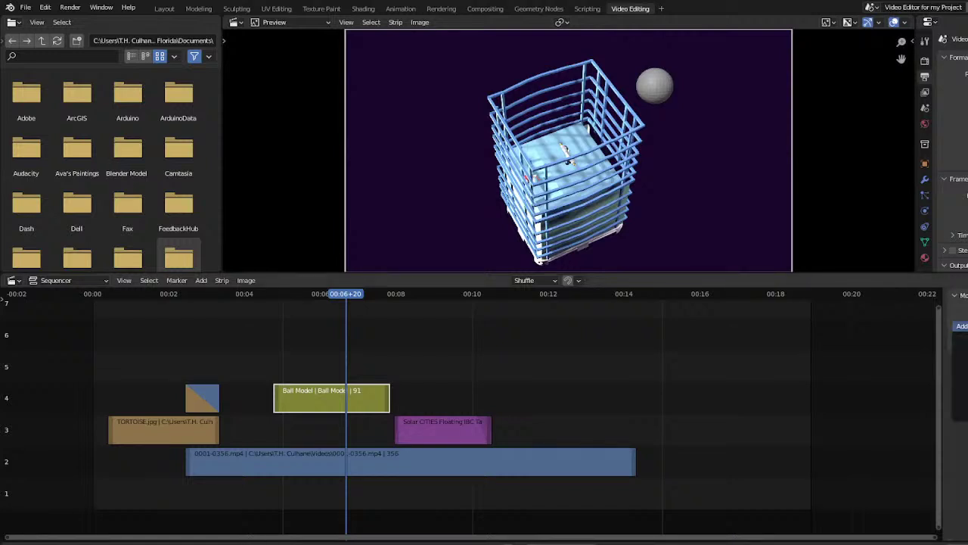
pyautogui.click(961, 326)
pyautogui.click(961, 338)
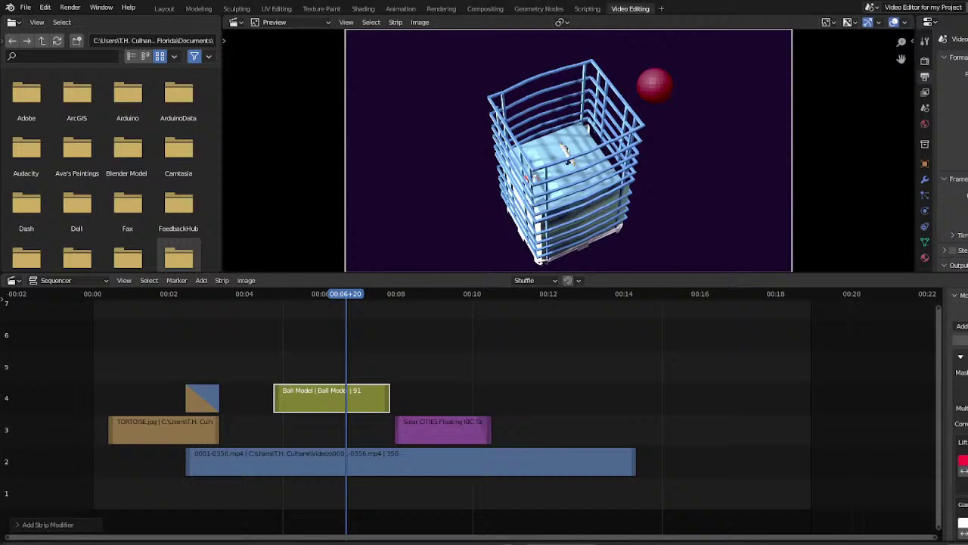
pyautogui.moveTo(346, 295); pyautogui.dragTo(99, 316)
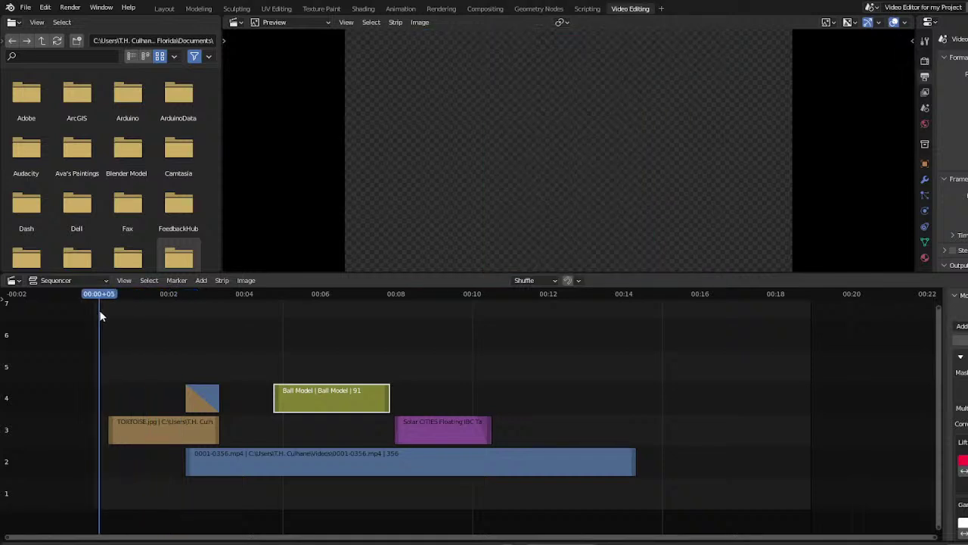
# Play back the edit, then move the Ball Model strip later onto channel 3
pyautogui.press('space')
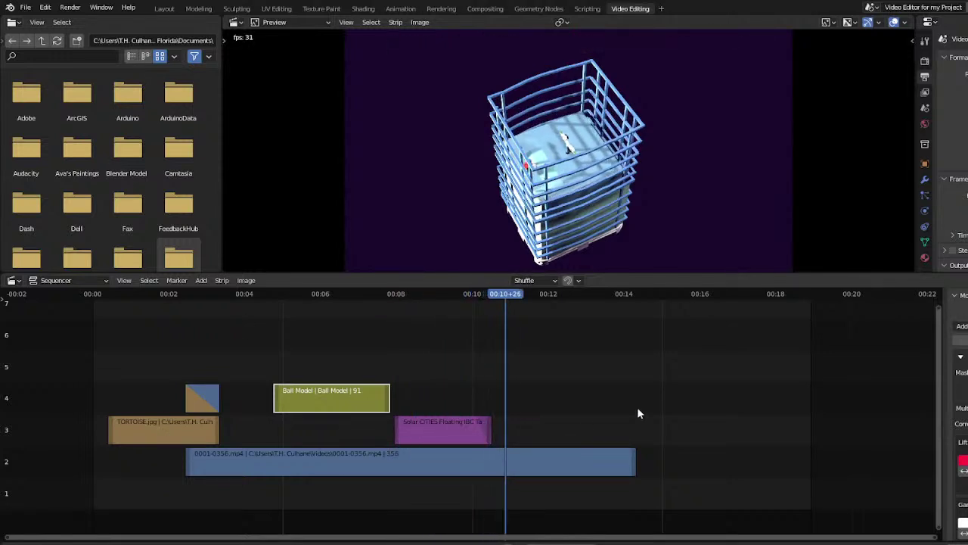
pyautogui.press('space')
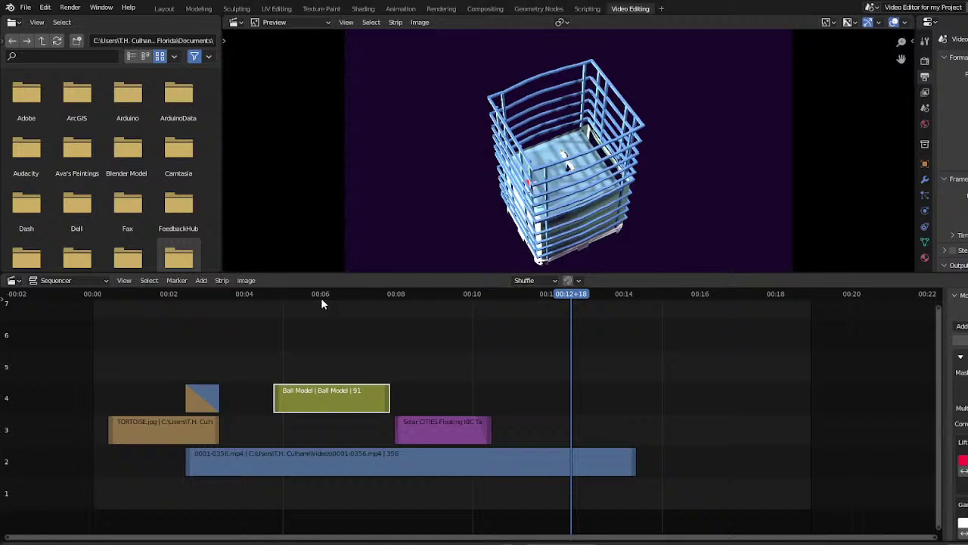
pyautogui.moveTo(359, 401); pyautogui.dragTo(597, 414)
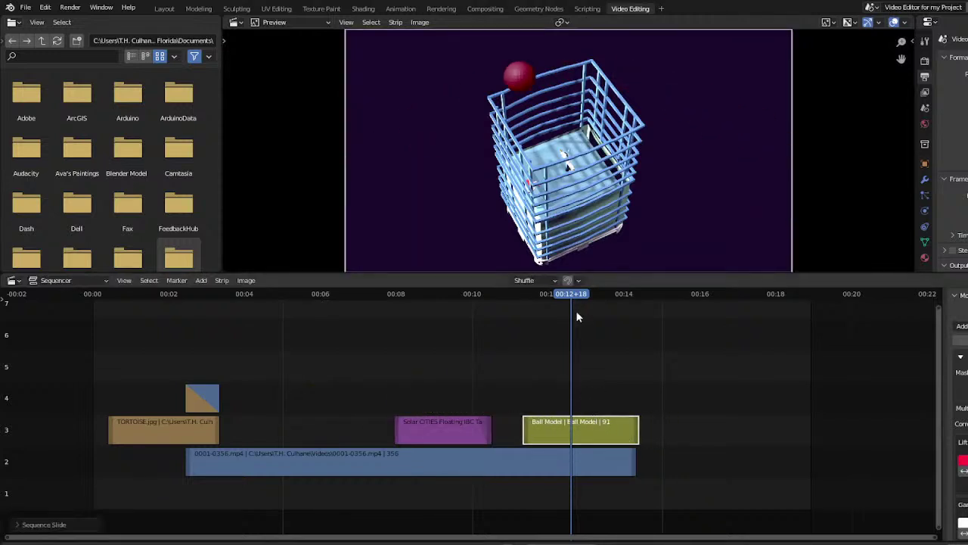
pyautogui.press('Left')
pyautogui.moveTo(561, 299); pyautogui.dragTo(631, 339)
# Slide the Ball Model strip 21 frames earlier on channel 3 and check the red ball around 00:11–00:12
pyautogui.moveTo(568, 426); pyautogui.dragTo(537, 393)
pyautogui.moveTo(464, 303); pyautogui.dragTo(478, 333)
pyautogui.moveTo(545, 400); pyautogui.dragTo(548, 429)
pyautogui.moveTo(485, 299); pyautogui.dragTo(560, 312)
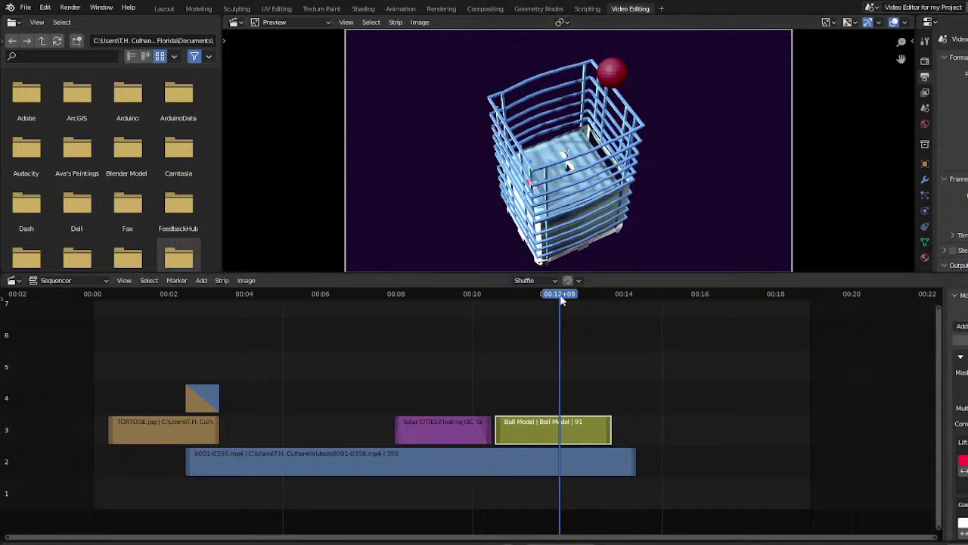
pyautogui.moveTo(562, 300)
pyautogui.mouseDown()
pyautogui.moveTo(528, 300)
pyautogui.moveTo(573, 308)
pyautogui.moveTo(515, 304)
pyautogui.moveTo(555, 304)
pyautogui.mouseUp()
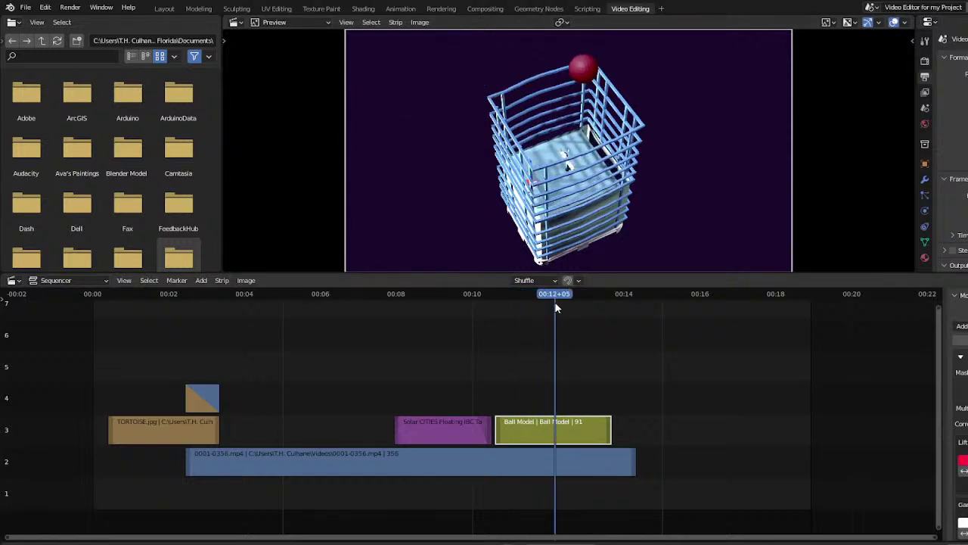
# Switch to the Ball Model scene in the Layout workspace and scrub the sphere animation to frame 45
pyautogui.click(871, 7)
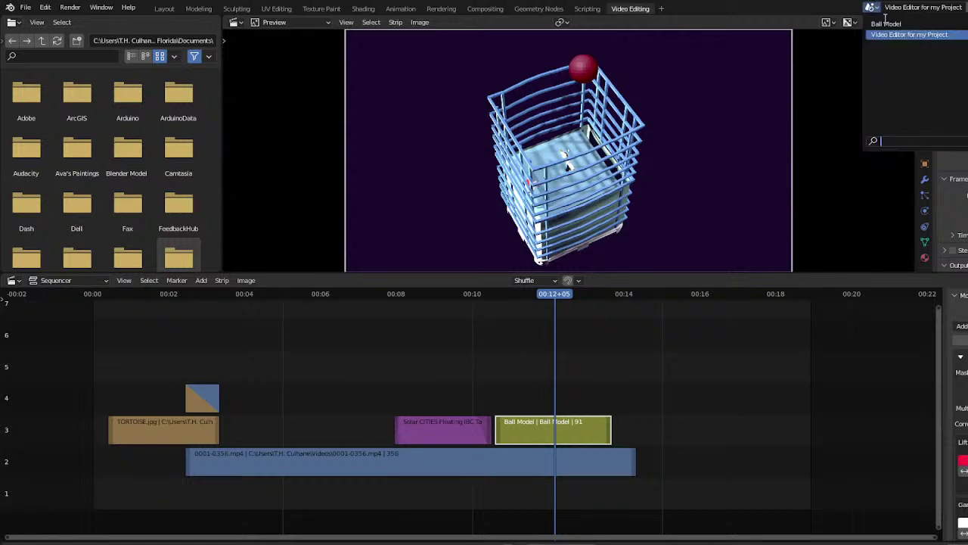
pyautogui.click(886, 24)
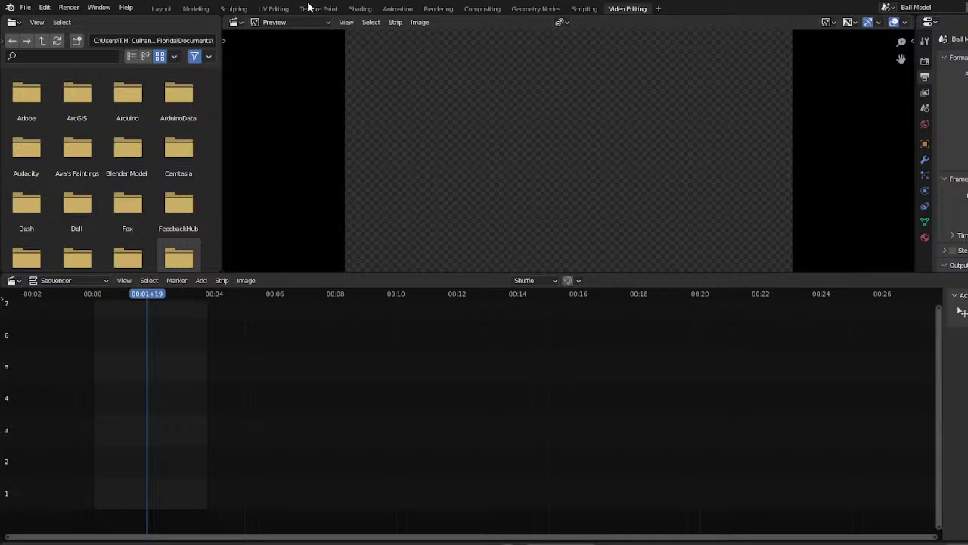
pyautogui.click(161, 8)
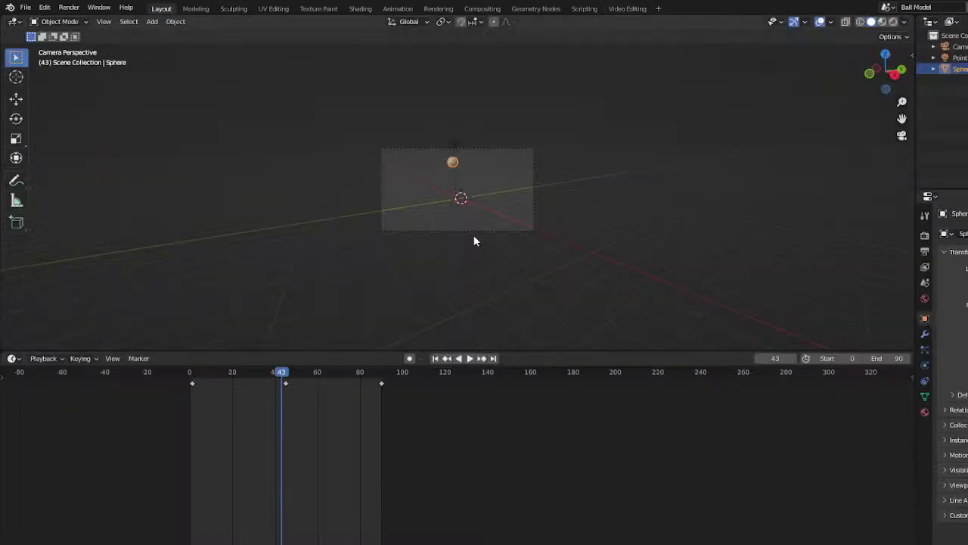
pyautogui.scroll(5, 577, 260)
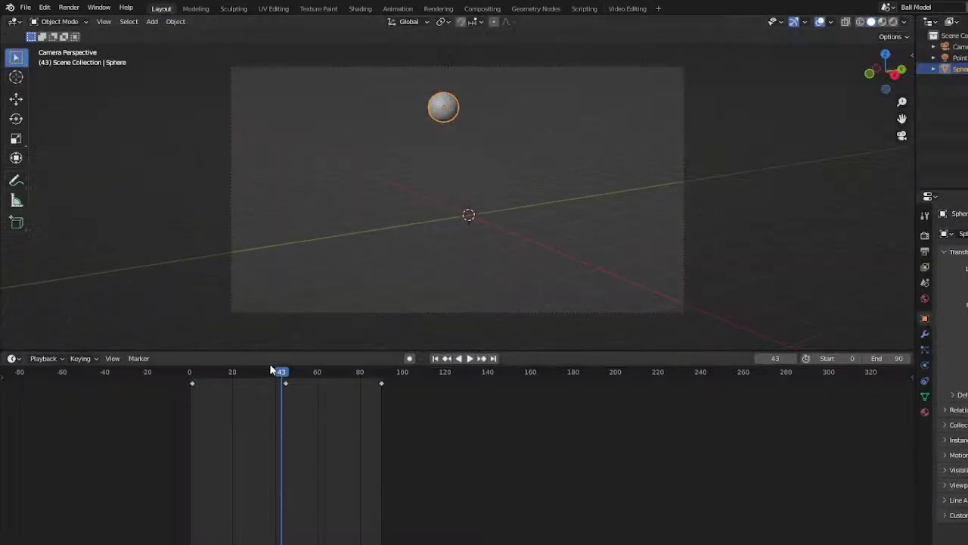
pyautogui.moveTo(283, 374)
pyautogui.mouseDown()
pyautogui.moveTo(234, 372)
pyautogui.moveTo(286, 373)
pyautogui.mouseUp()
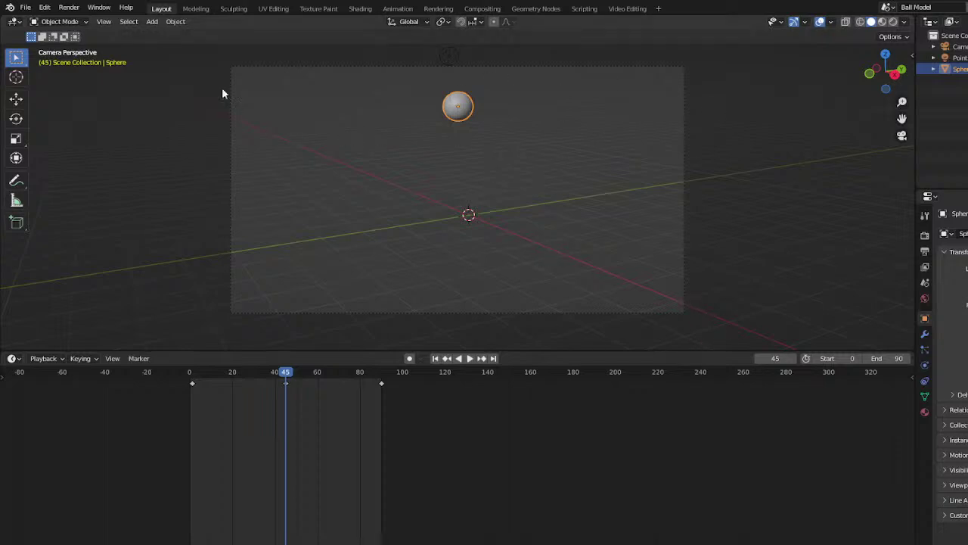
# Add a reference image to the scene
pyautogui.click(153, 23)
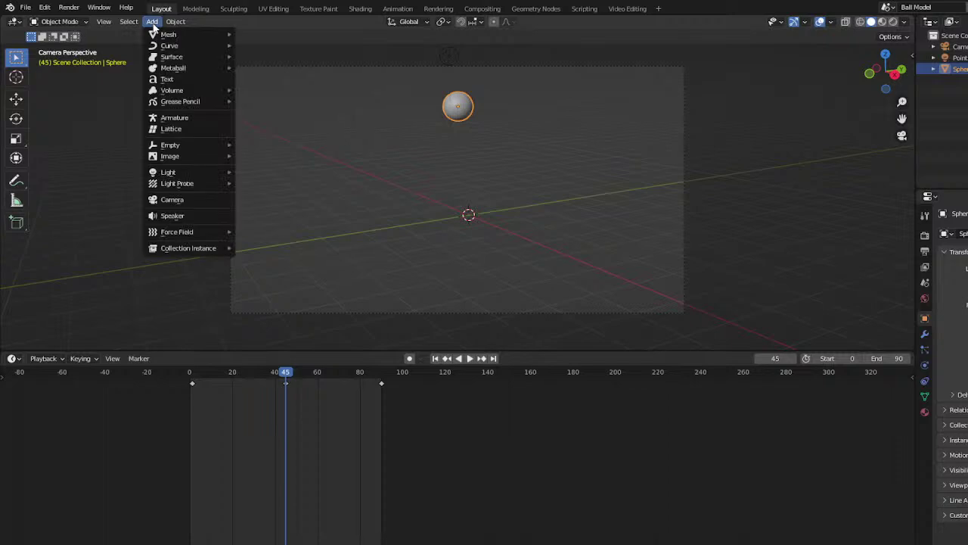
pyautogui.moveTo(167, 155)
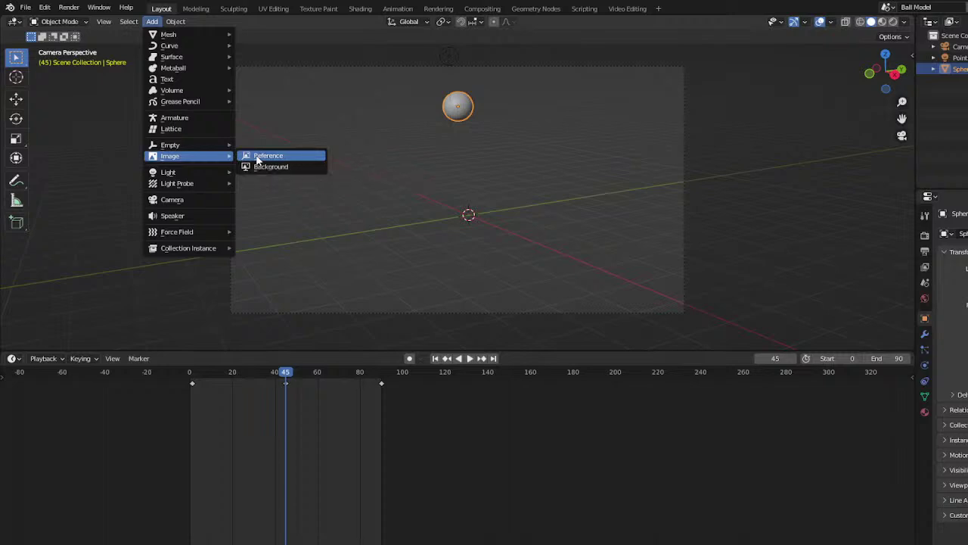
pyautogui.click(257, 156)
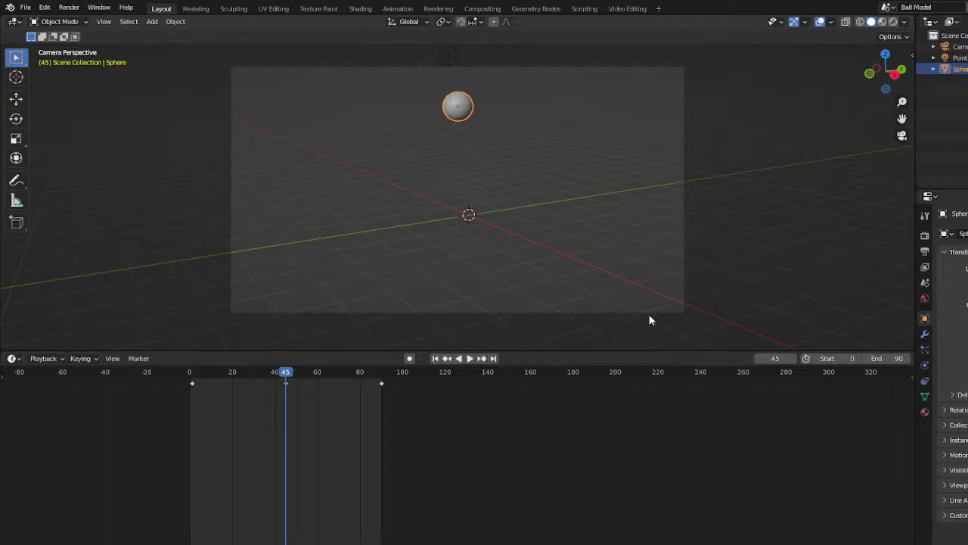
# Place the turtle reference image and roughly scale and position it behind the sphere
pyautogui.moveTo(535, 354); pyautogui.dragTo(535, 352)
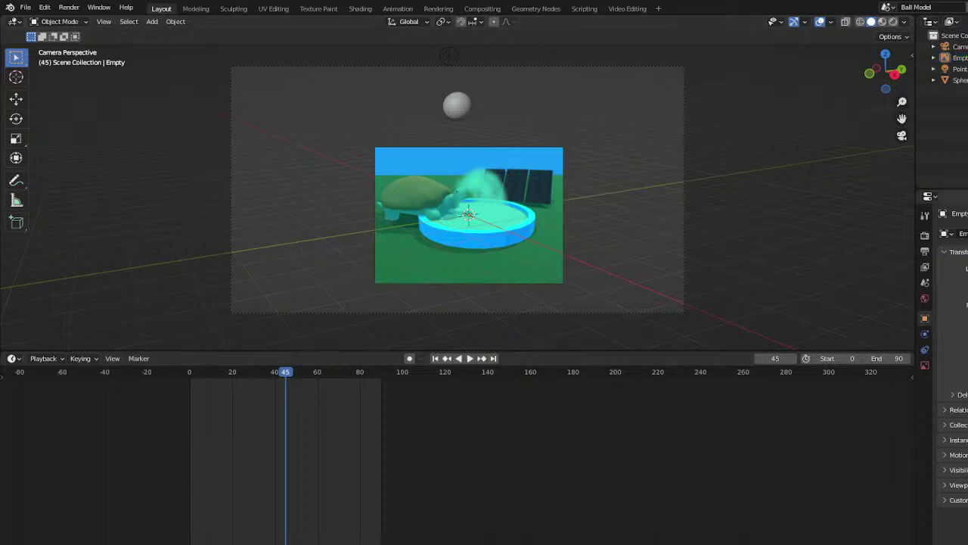
pyautogui.press('s')
pyautogui.press('x')
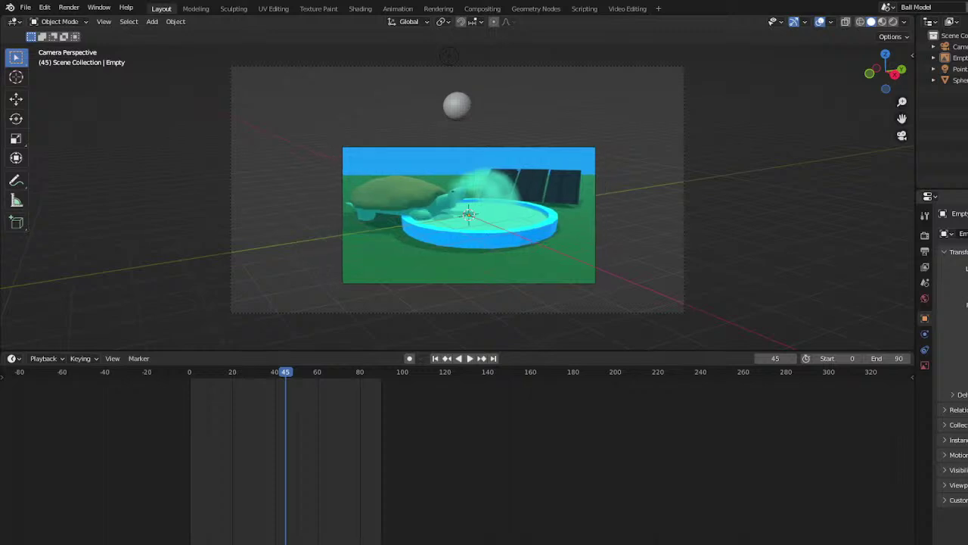
pyautogui.press('s')
pyautogui.press('z')
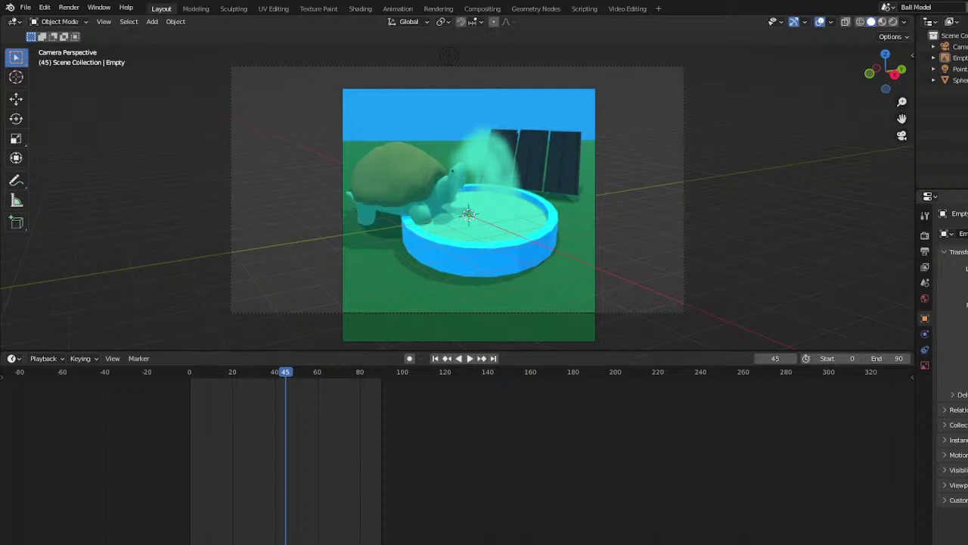
pyautogui.press('g')
pyautogui.press('x')
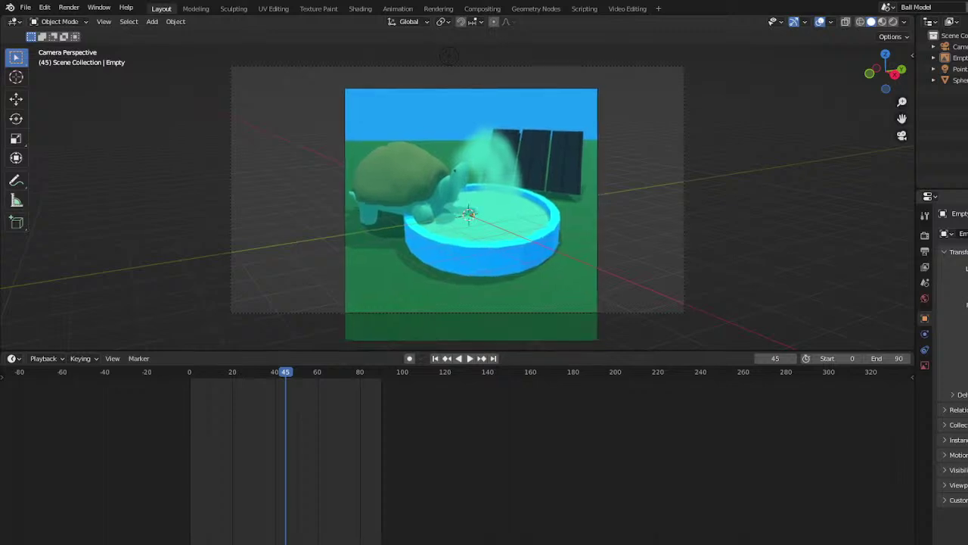
pyautogui.press('s')
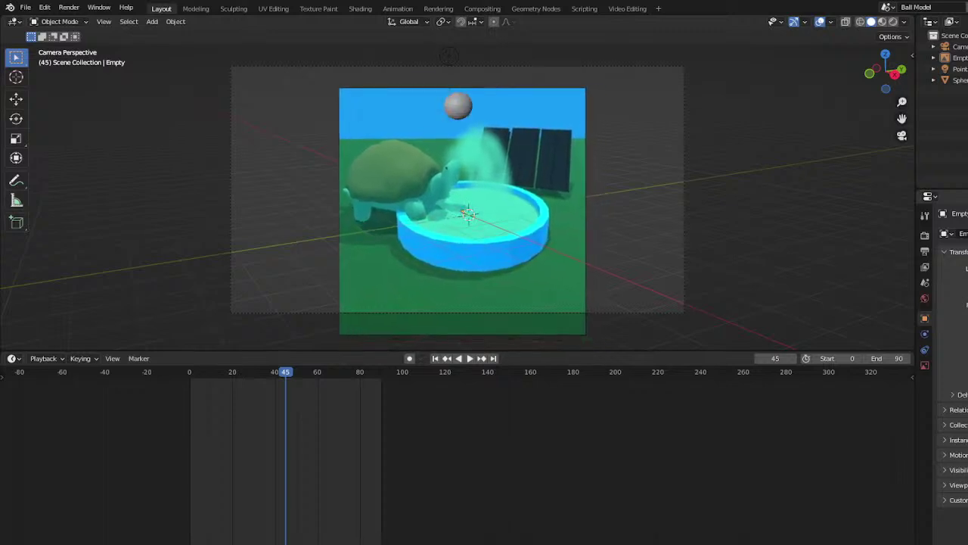
pyautogui.press('g')
pyautogui.press('z')
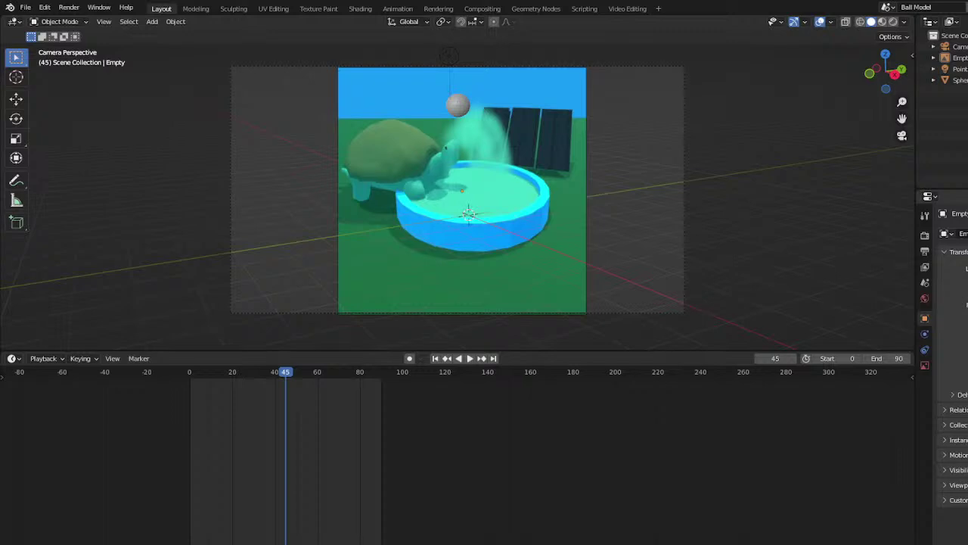
# Stretch the reference image to the camera frame width and show the Empty's image data settings
pyautogui.press('s')
pyautogui.press('x')
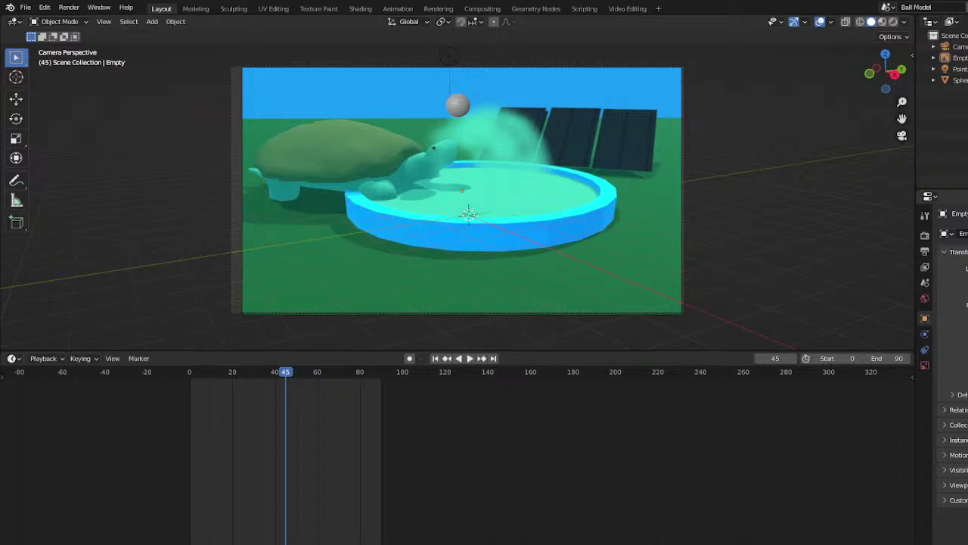
pyautogui.click(326, 386)
pyautogui.click(924, 365)
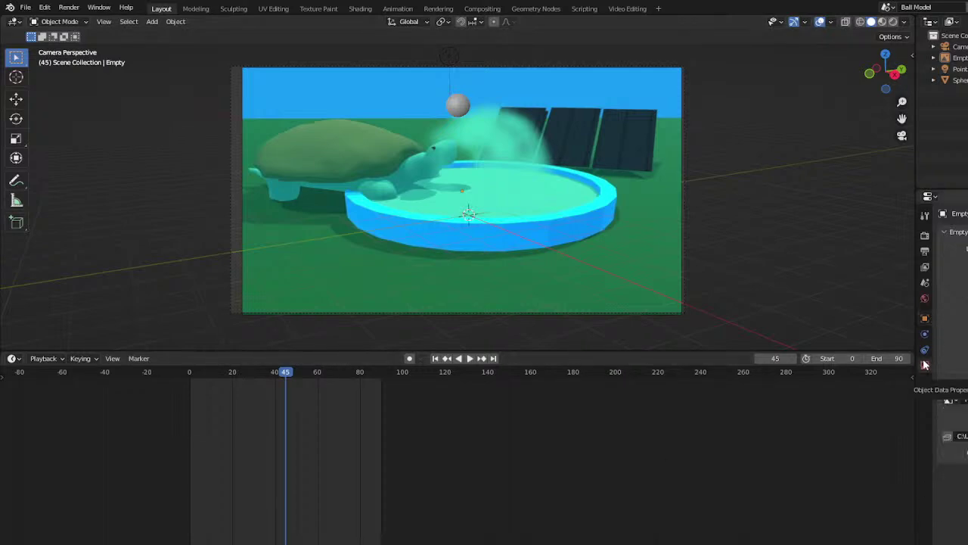
# Remove the reference image, then reposition the sphere and shrink it to about three-quarters size
pyautogui.hotkey('ctrl', 'z')
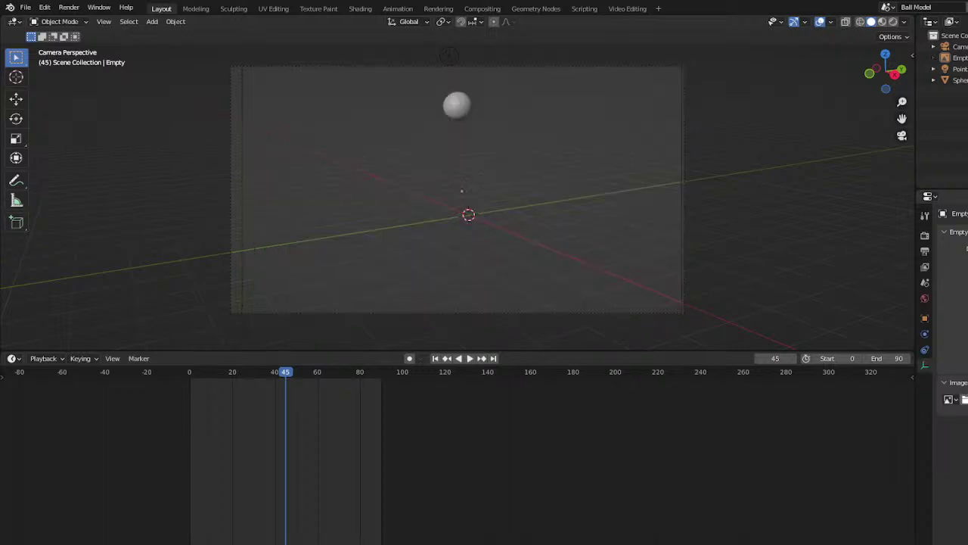
pyautogui.click(458, 110)
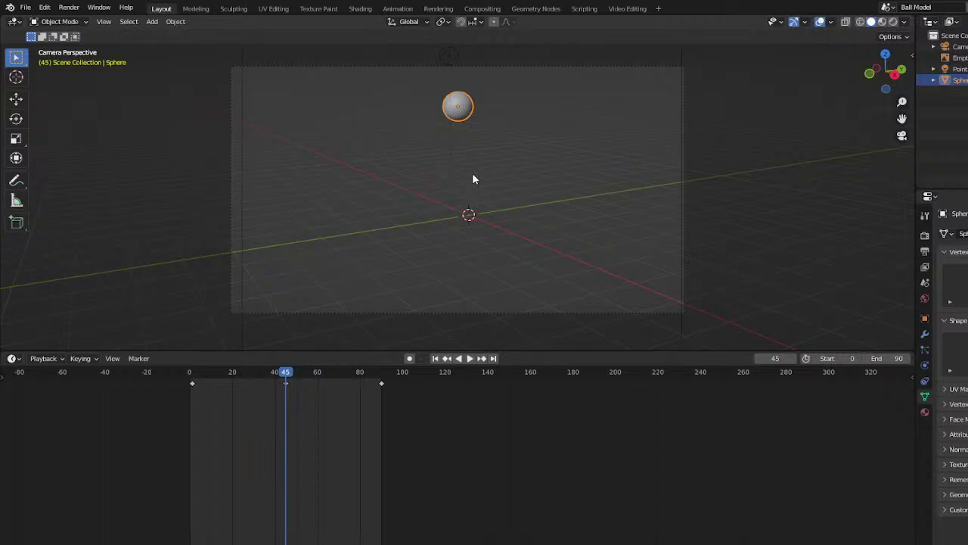
pyautogui.press('g')
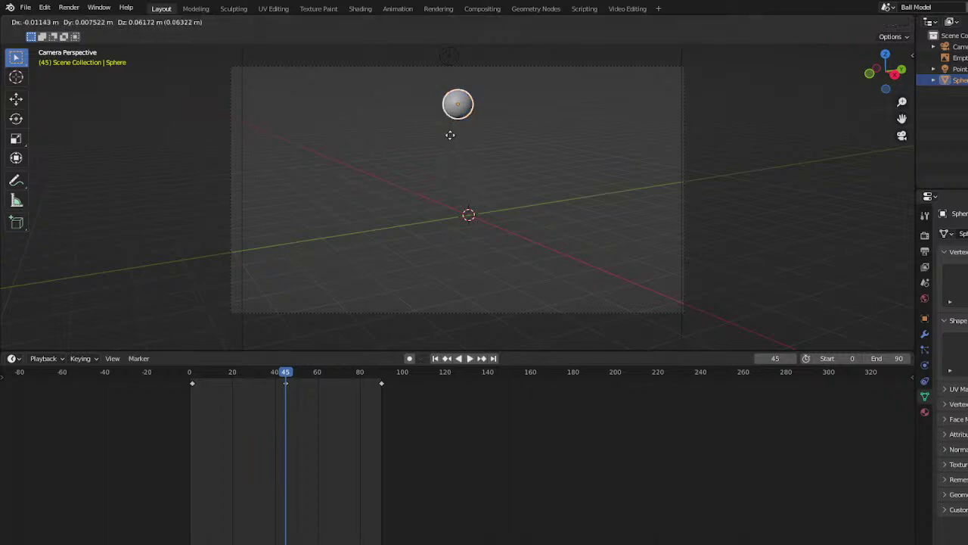
pyautogui.click(450, 140)
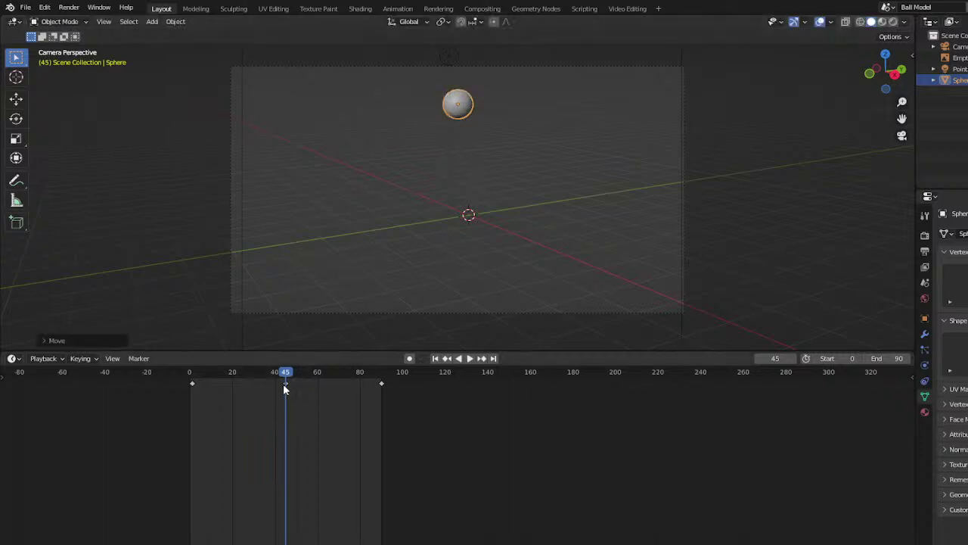
pyautogui.press('g')
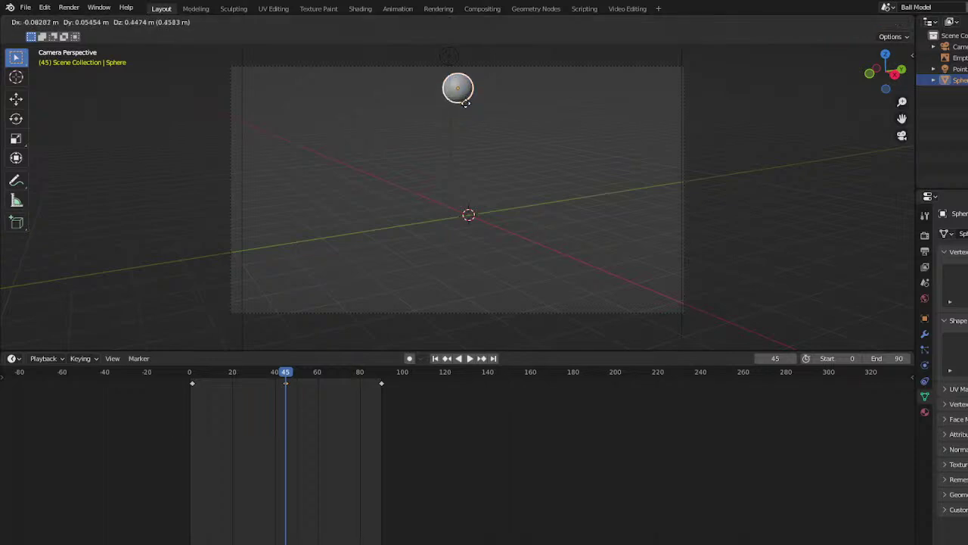
pyautogui.click(465, 102)
pyautogui.press('s')
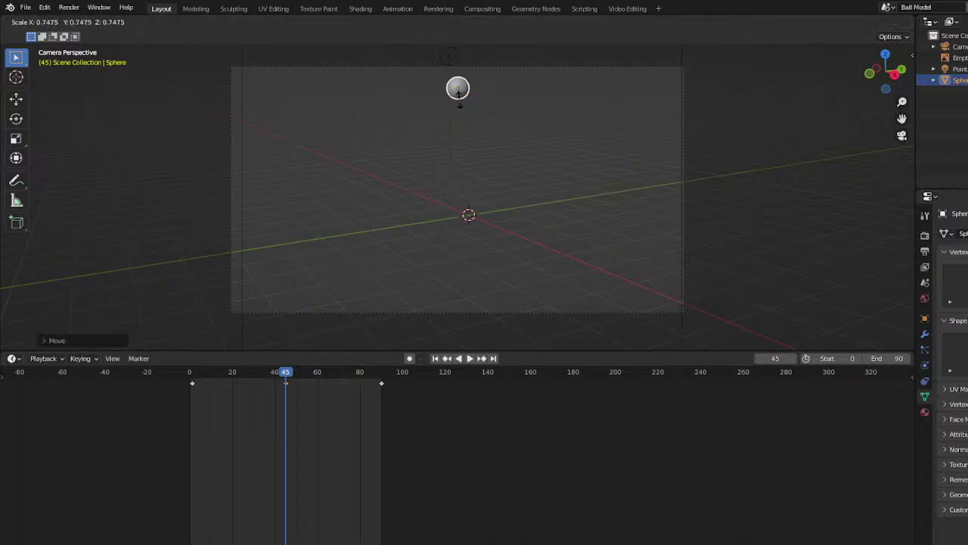
pyautogui.click(463, 109)
pyautogui.press('g')
pyautogui.click(459, 110)
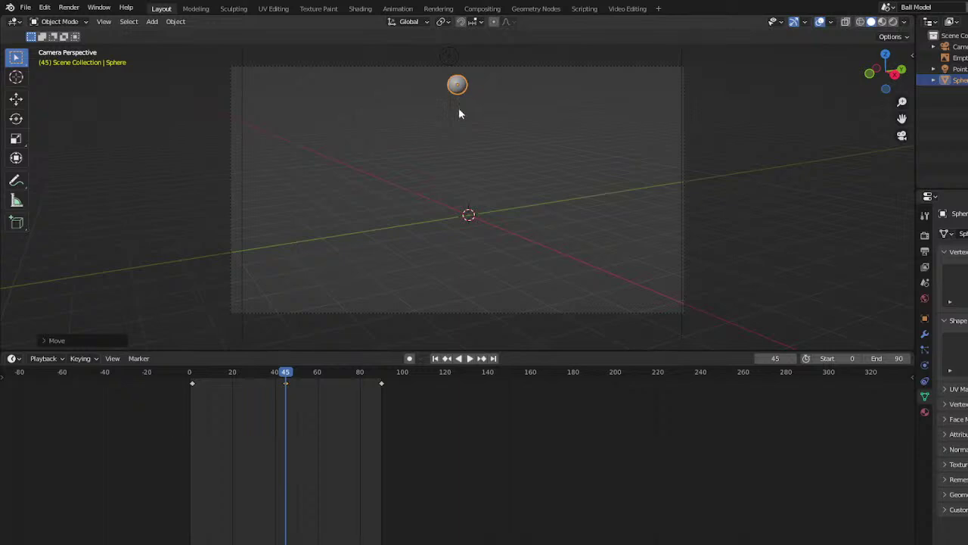
# Keyframe the sphere's location, rotation and scale, then switch to the Video Editor for my Project scene
pyautogui.press('i')
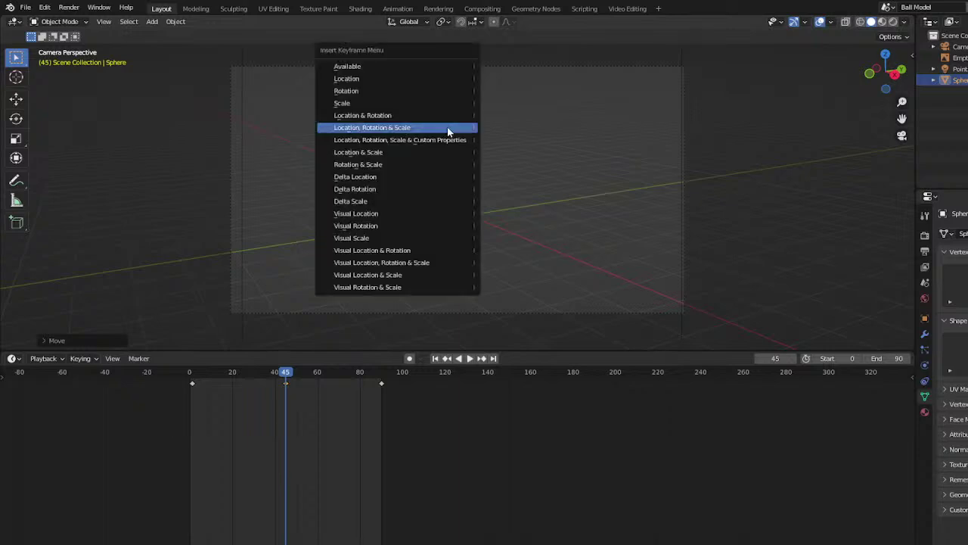
pyautogui.click(444, 128)
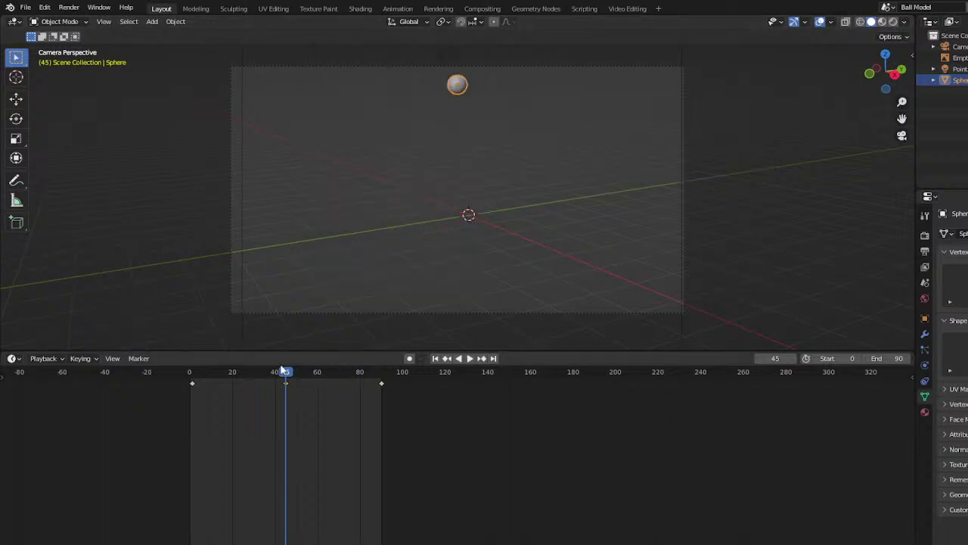
pyautogui.moveTo(282, 371); pyautogui.dragTo(336, 377)
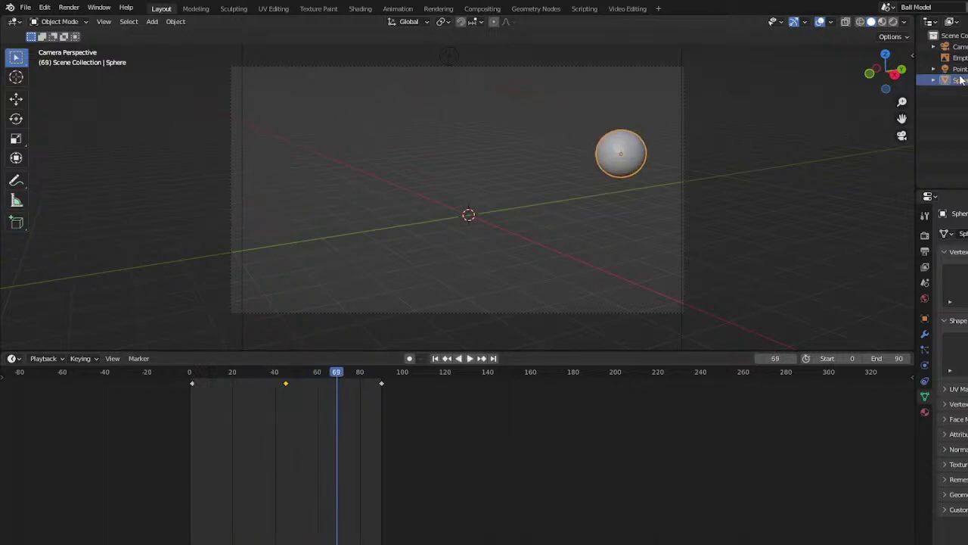
pyautogui.click(890, 7)
pyautogui.click(911, 31)
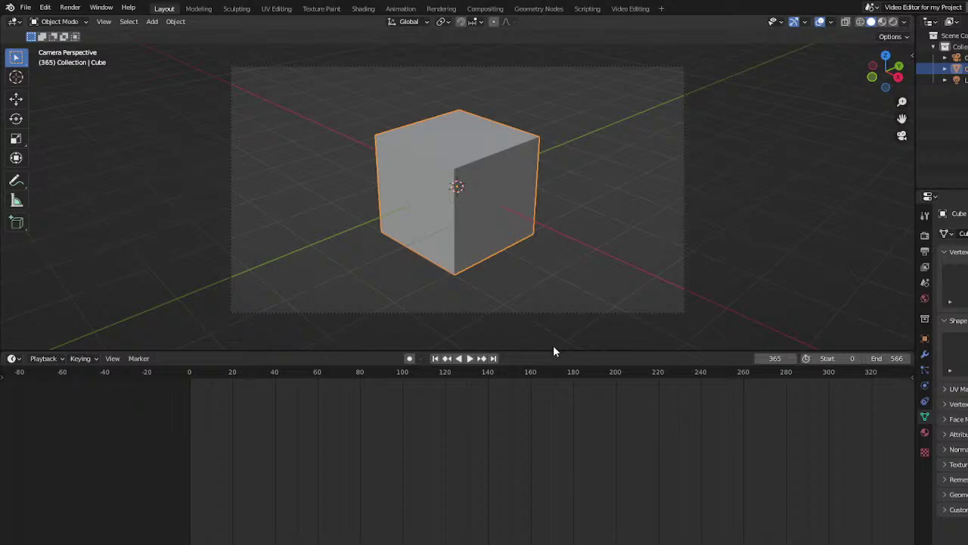
# In the Video Editing layout, Refresh All to show the resized red ball, then begin a new scene
pyautogui.click(622, 9)
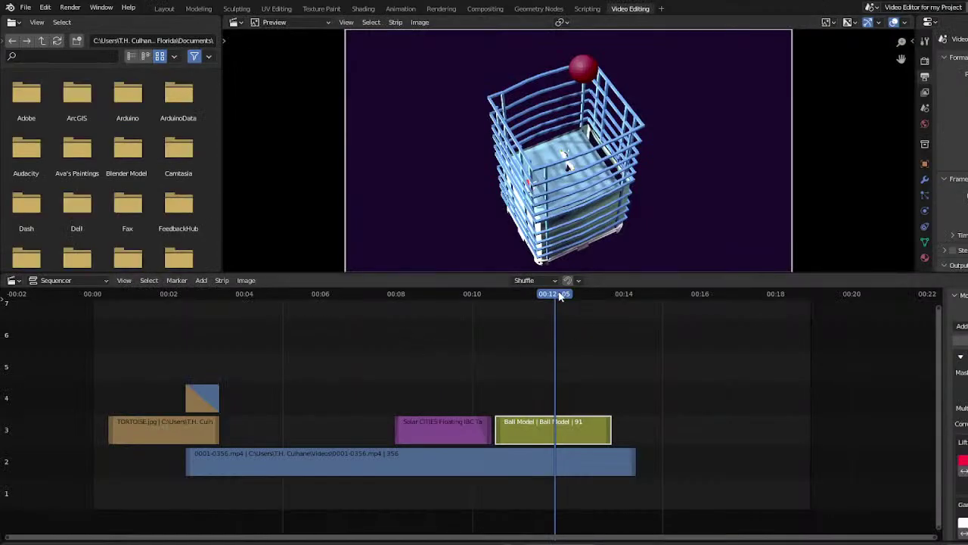
pyautogui.moveTo(555, 297)
pyautogui.mouseDown()
pyautogui.moveTo(516, 299)
pyautogui.moveTo(566, 308)
pyautogui.moveTo(560, 303)
pyautogui.mouseUp()
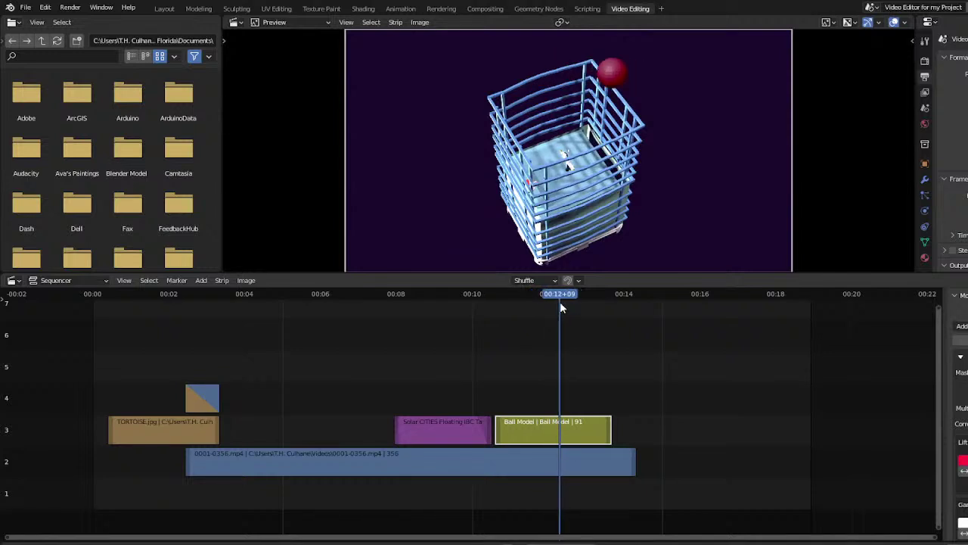
pyautogui.click(123, 281)
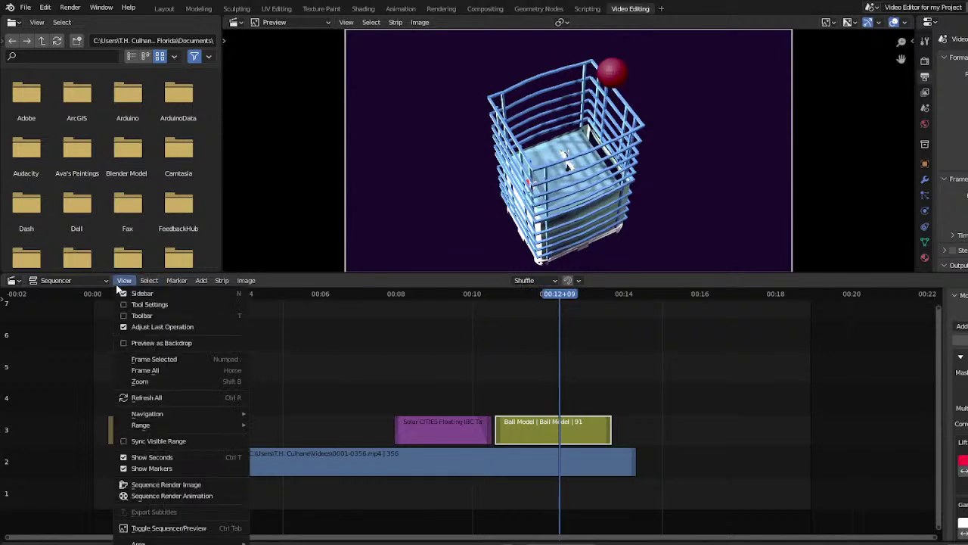
pyautogui.click(150, 398)
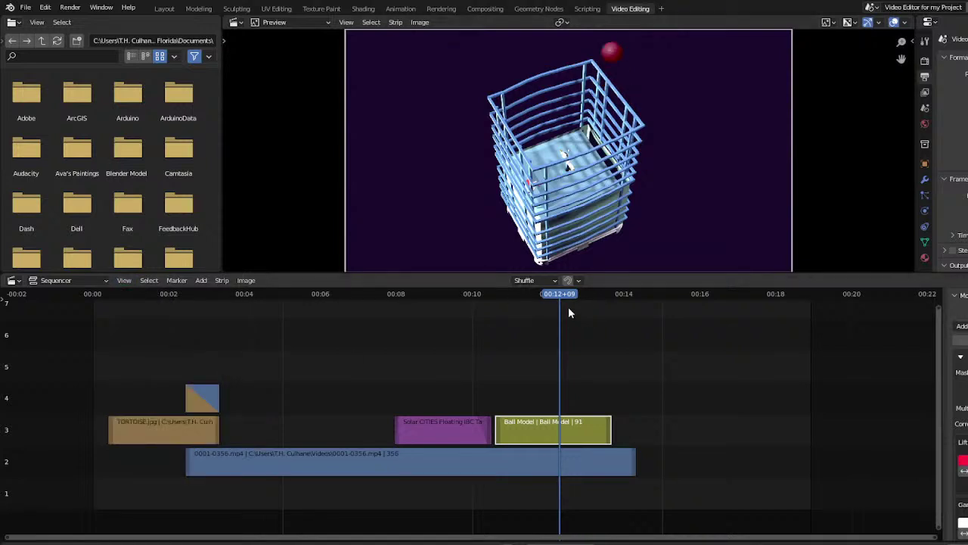
pyautogui.moveTo(556, 300); pyautogui.dragTo(549, 369)
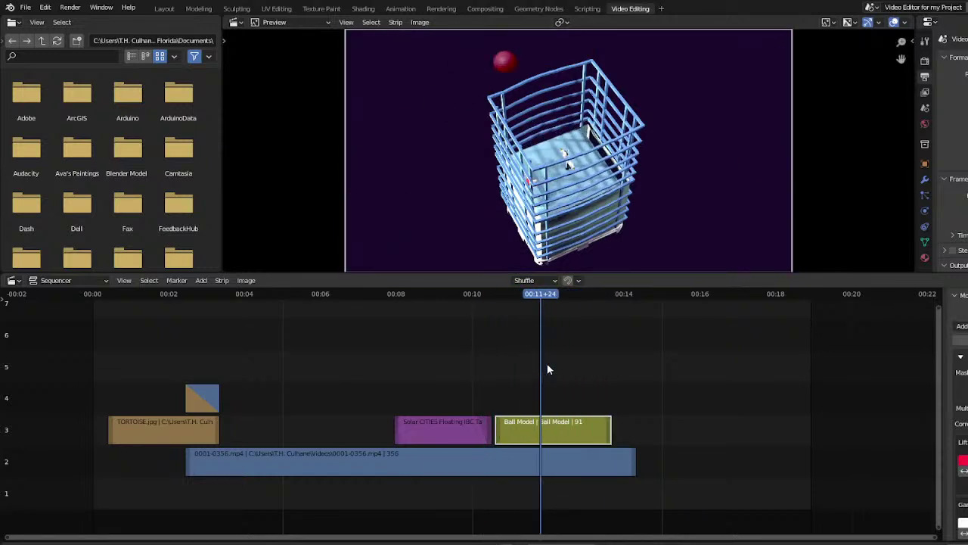
pyautogui.click(869, 8)
pyautogui.click(957, 8)
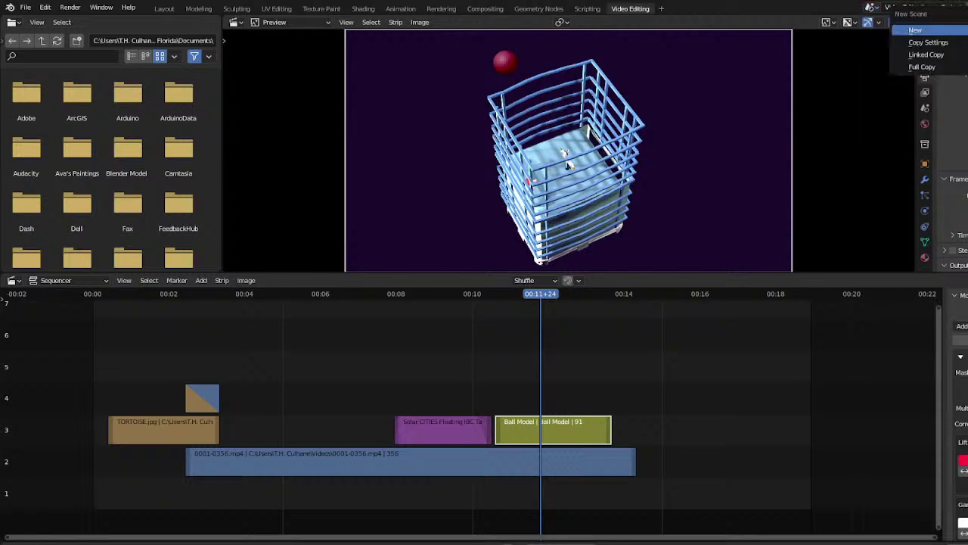
# Create a new scene with copied settings and name it 'Cube'
pyautogui.click(955, 42)
pyautogui.doubleClick(912, 7)
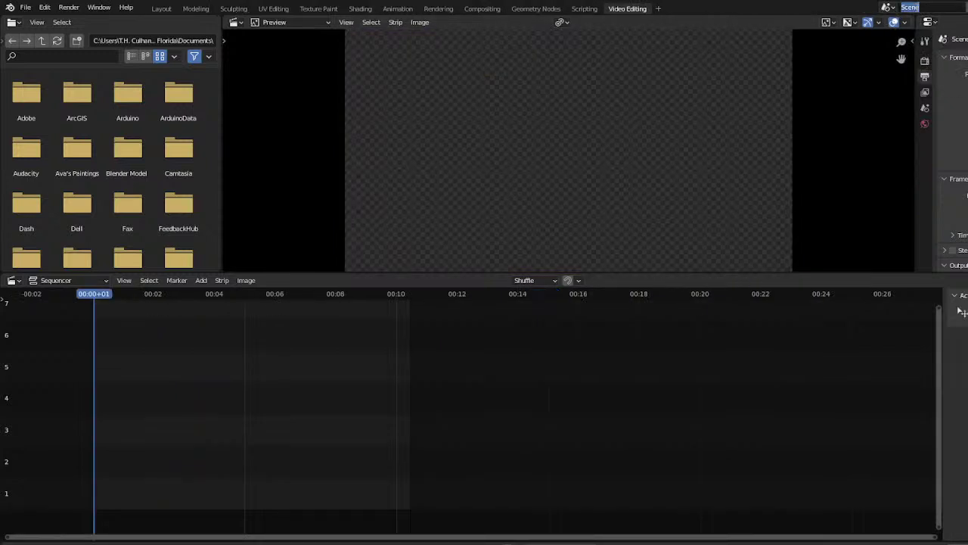
pyautogui.write('Cube')
pyautogui.press('Return')
# Add a cube mesh in the Layout workspace, then return to the Ball Model scene
pyautogui.click(159, 8)
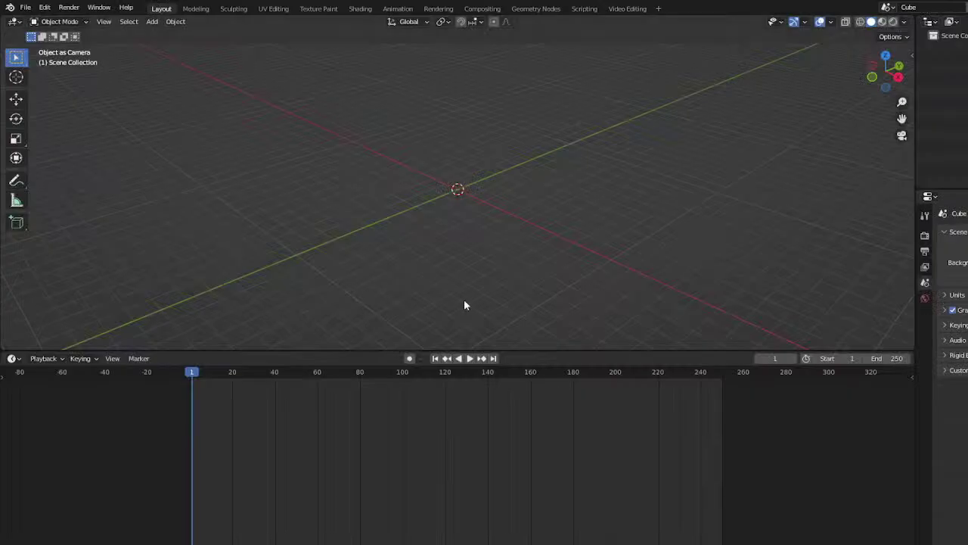
pyautogui.click(152, 21)
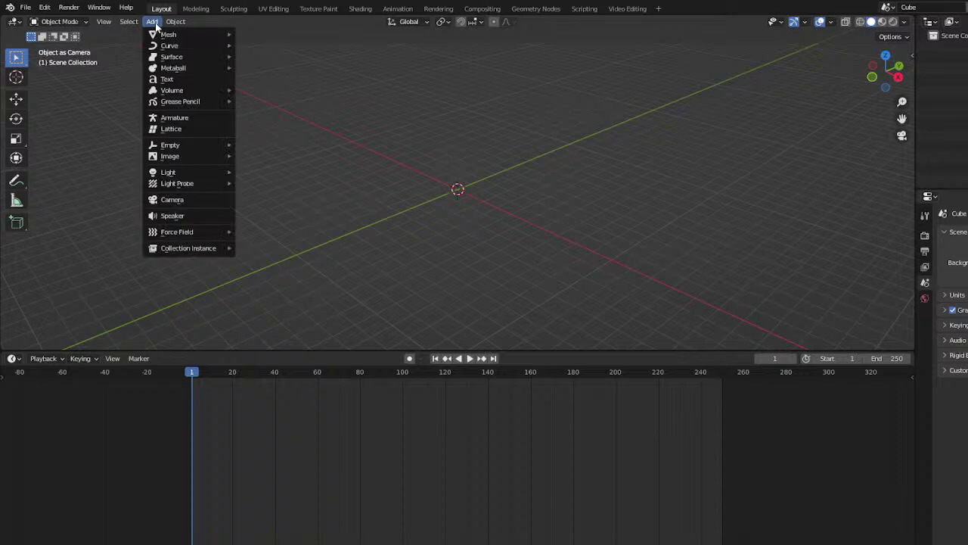
pyautogui.moveTo(233, 34)
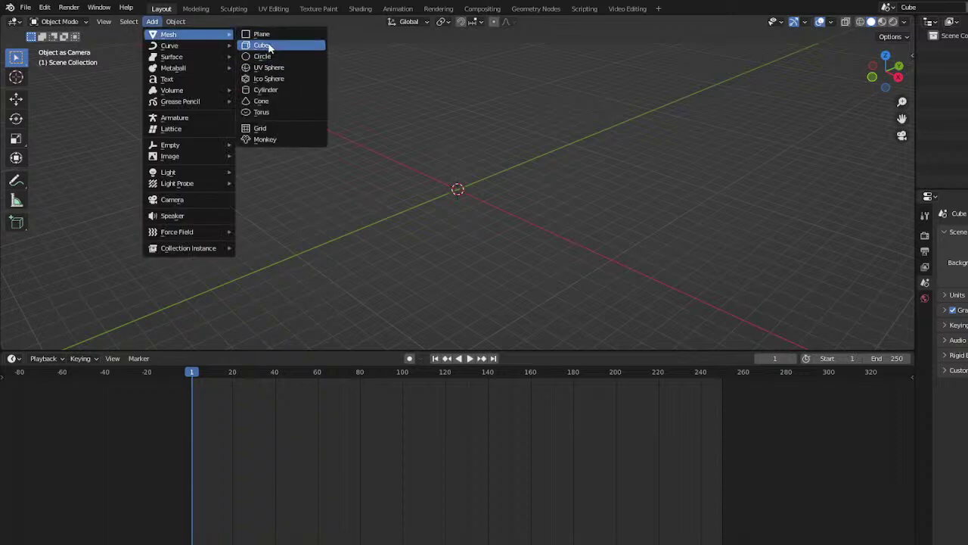
pyautogui.click(264, 44)
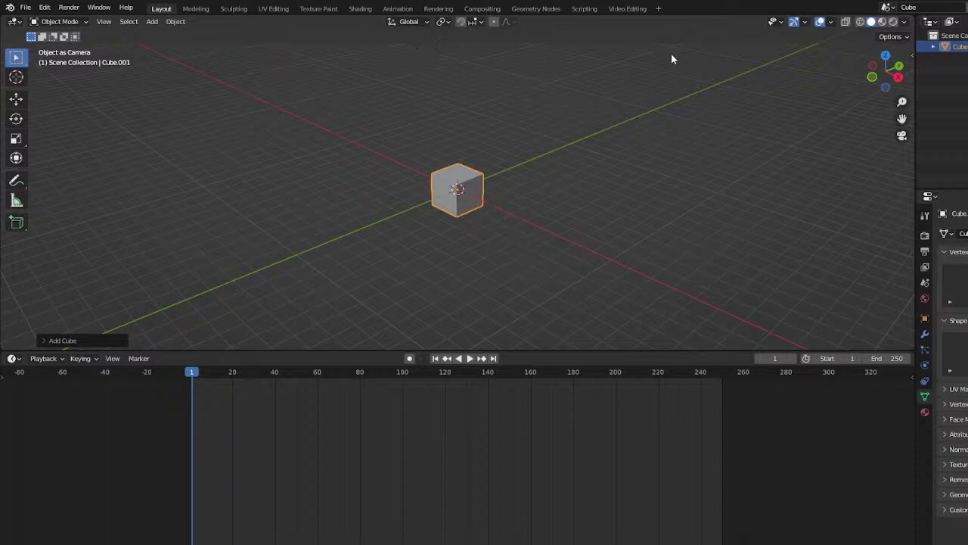
pyautogui.click(887, 8)
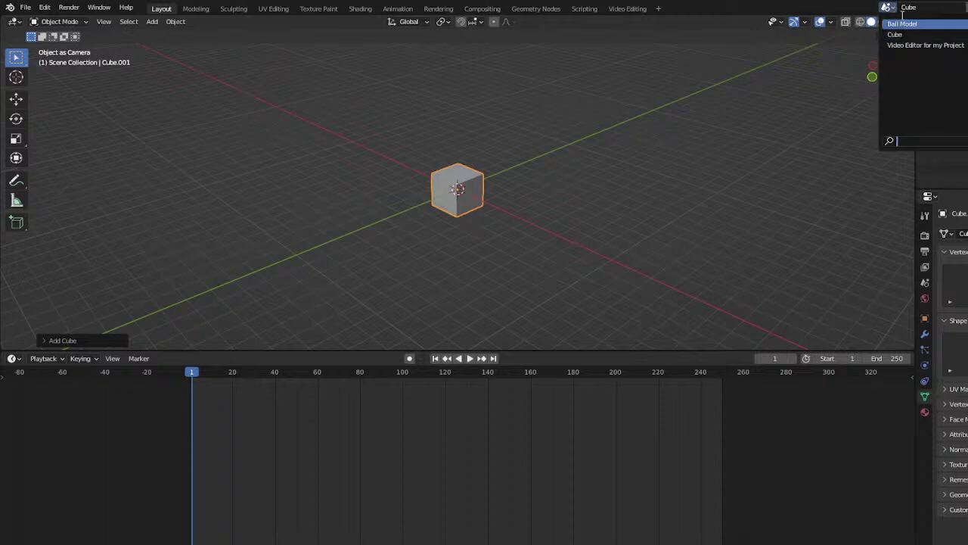
pyautogui.click(902, 23)
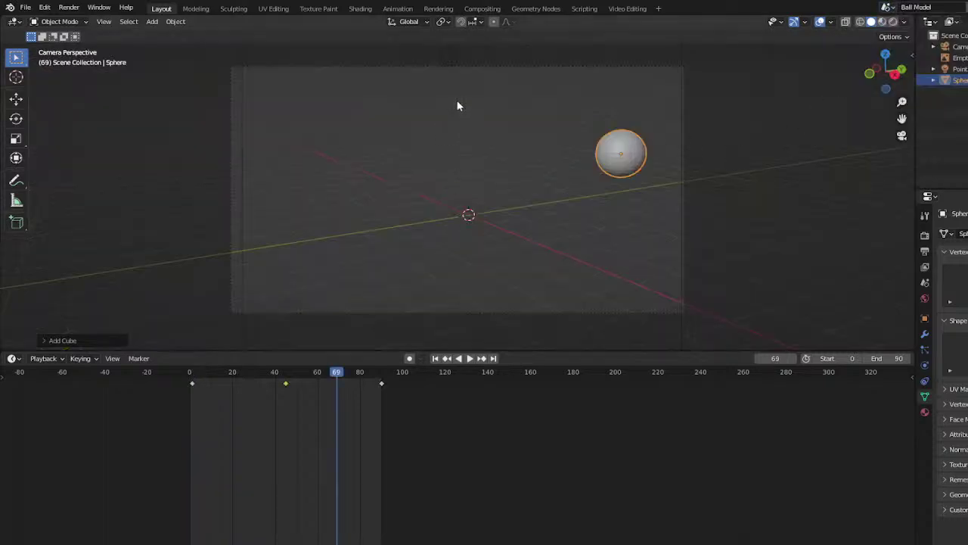
# Paste the Ball Model camera into the Cube scene and view the cube through it
pyautogui.click(477, 66)
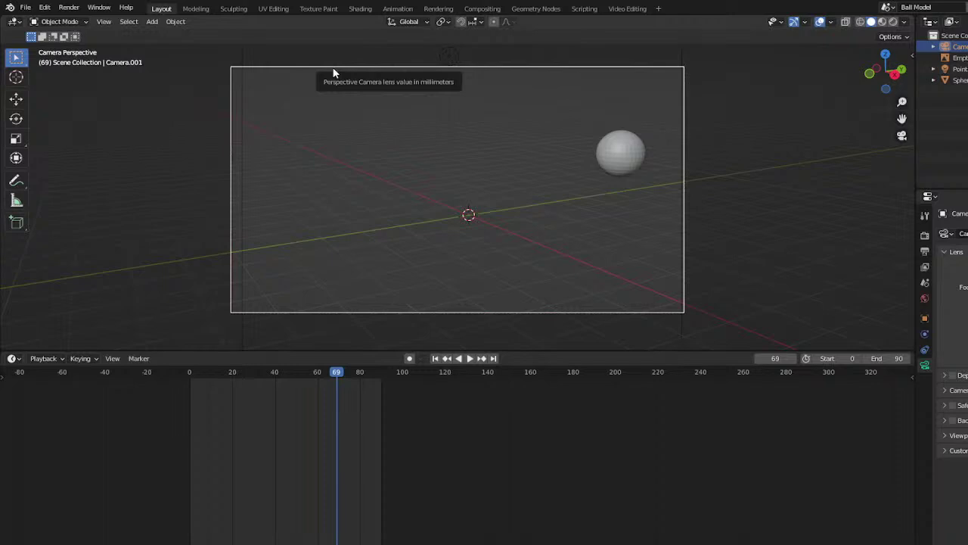
pyautogui.click(893, 11)
pyautogui.click(902, 30)
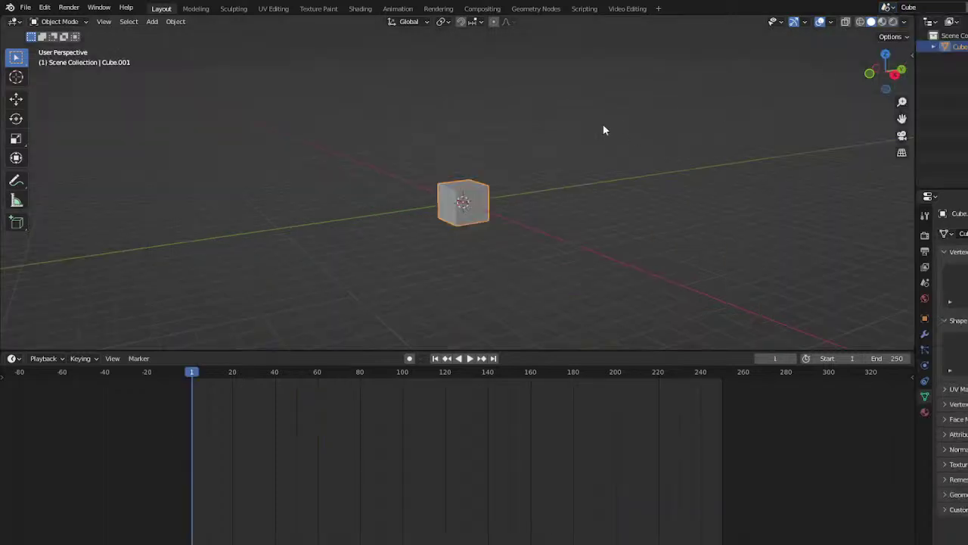
pyautogui.hotkey('ctrl', 'v')
pyautogui.moveTo(535, 205); pyautogui.dragTo(690, 224, button='middle')
pyautogui.press('KP_0')
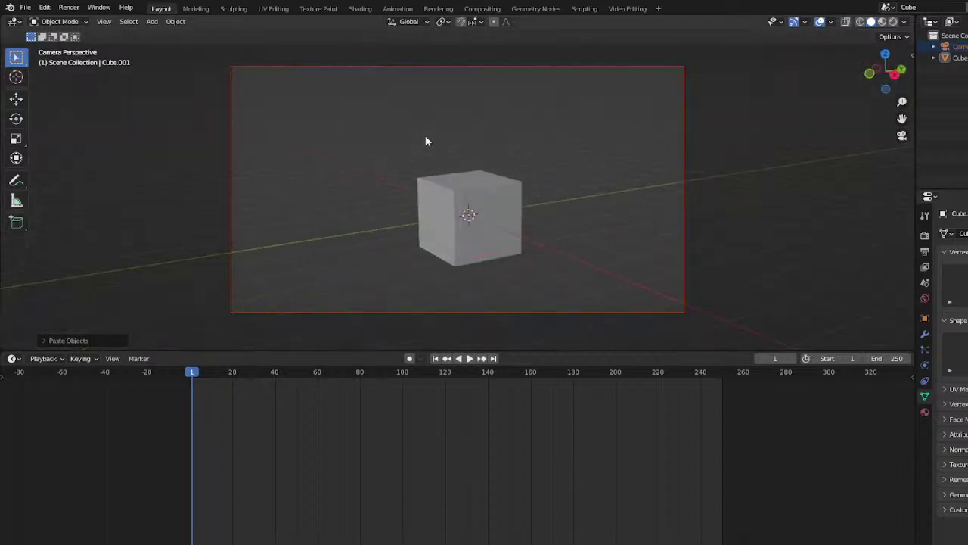
pyautogui.click(152, 21)
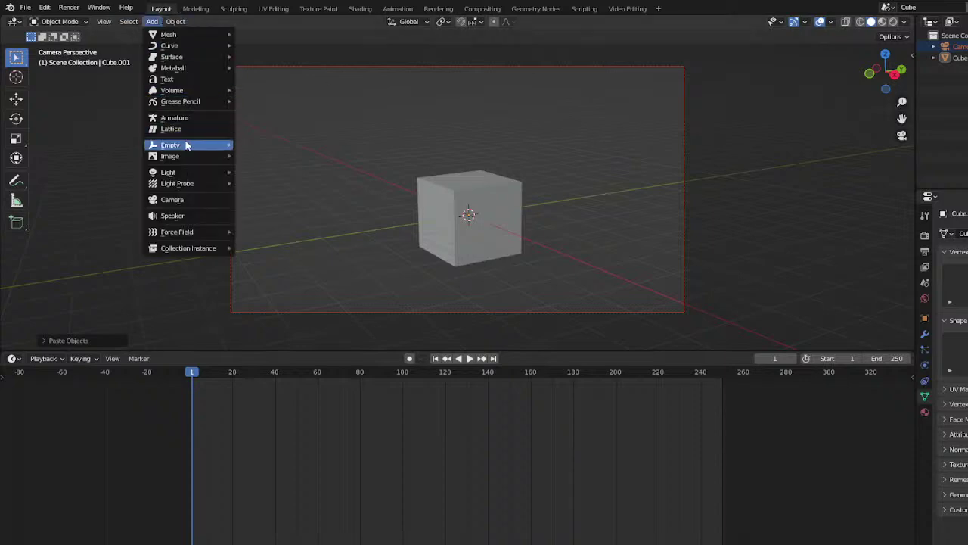
# Copy the point light from the Ball Model scene and paste it into the Cube scene
pyautogui.click(893, 7)
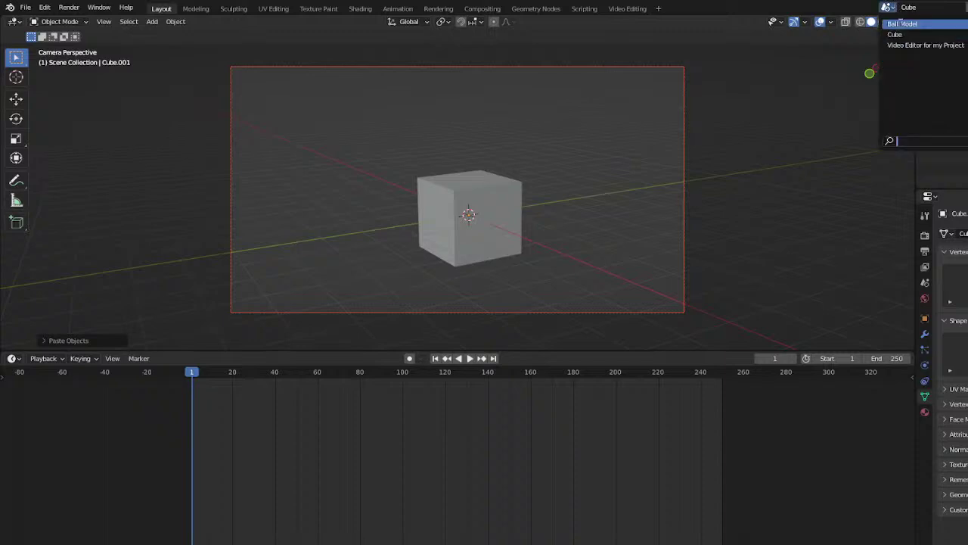
pyautogui.click(901, 24)
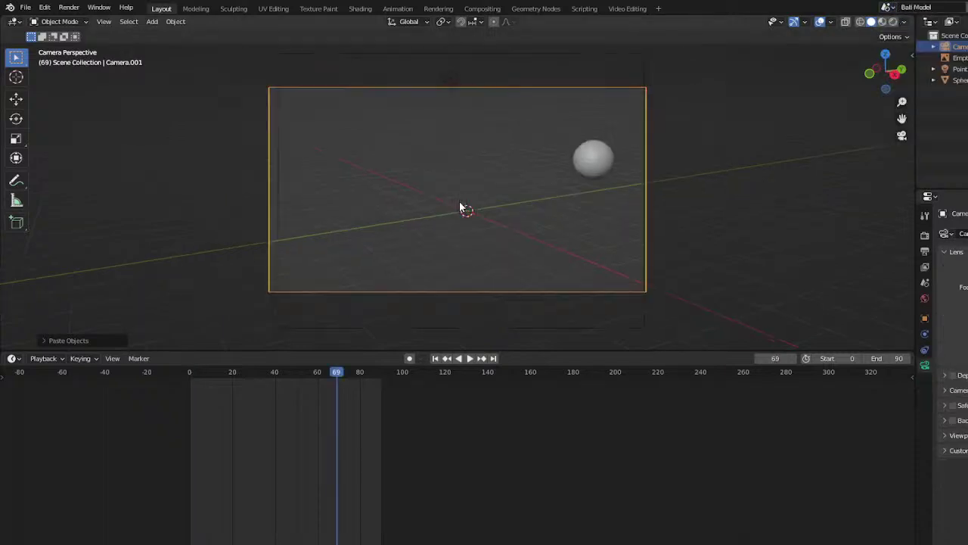
pyautogui.click(450, 78)
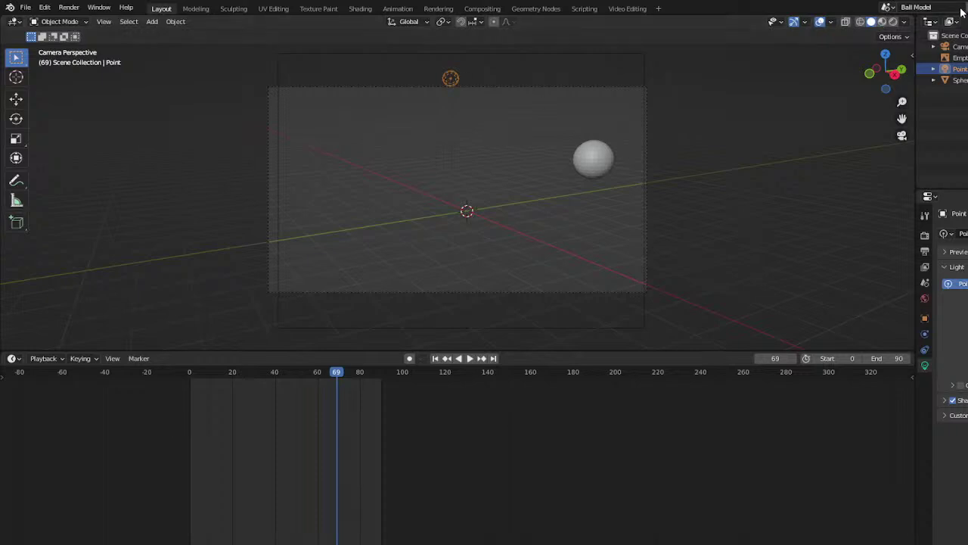
pyautogui.click(895, 9)
pyautogui.click(905, 34)
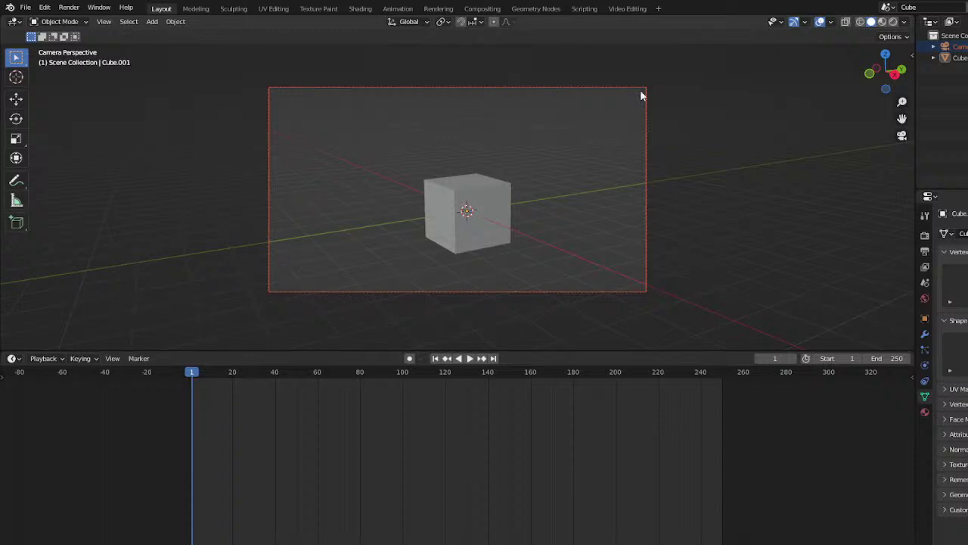
pyautogui.hotkey('ctrl', 'v')
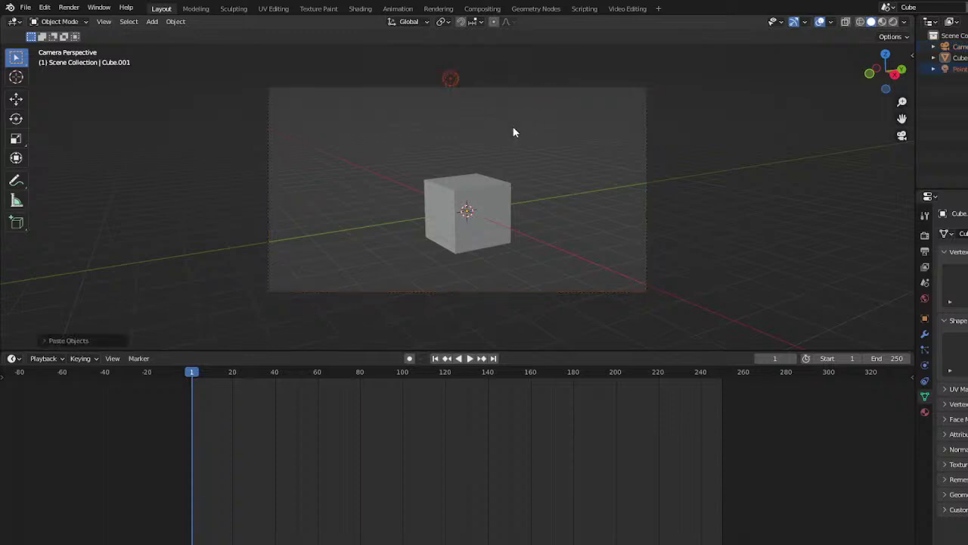
# Move the pasted light left of the camera frame and rotate it
pyautogui.press('g')
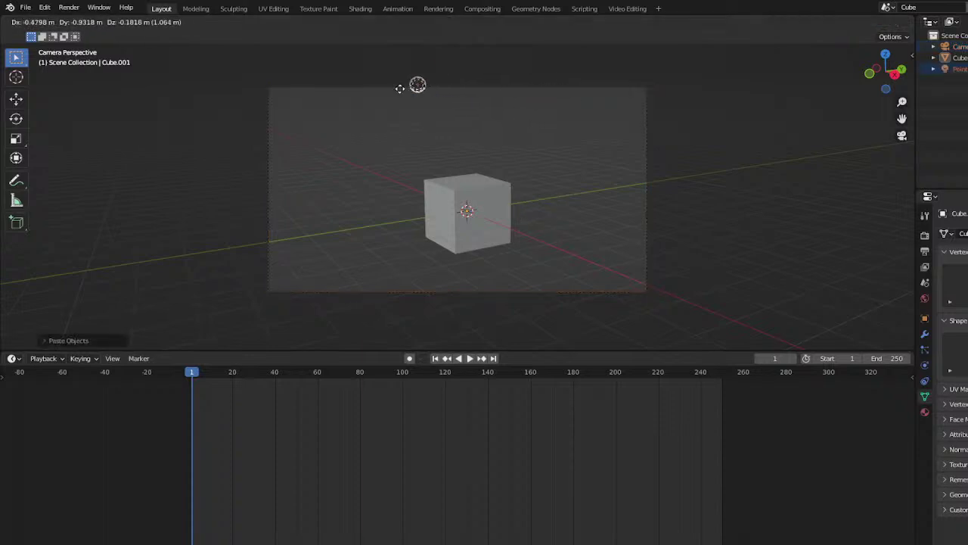
pyautogui.click(291, 179)
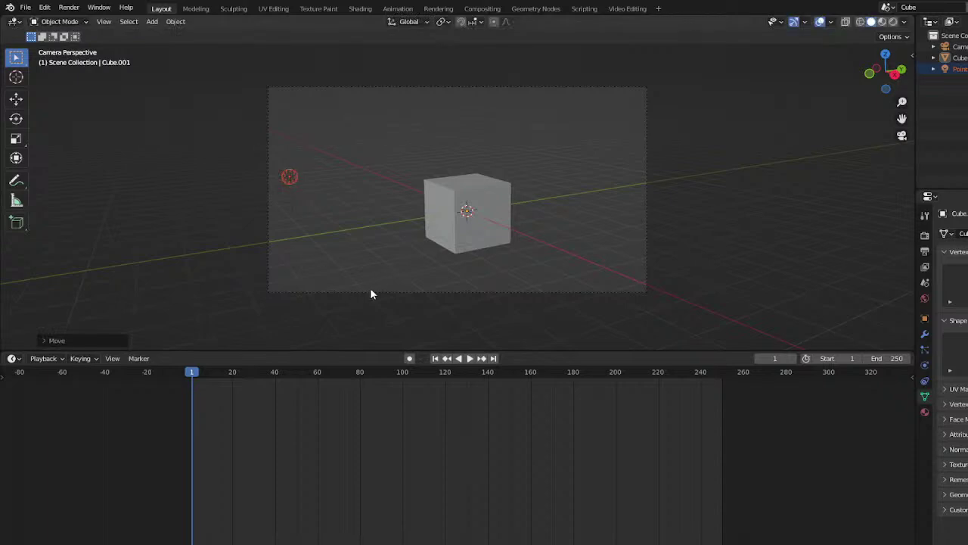
pyautogui.press('r')
pyautogui.click(442, 218)
pyautogui.press('r')
pyautogui.click(400, 181)
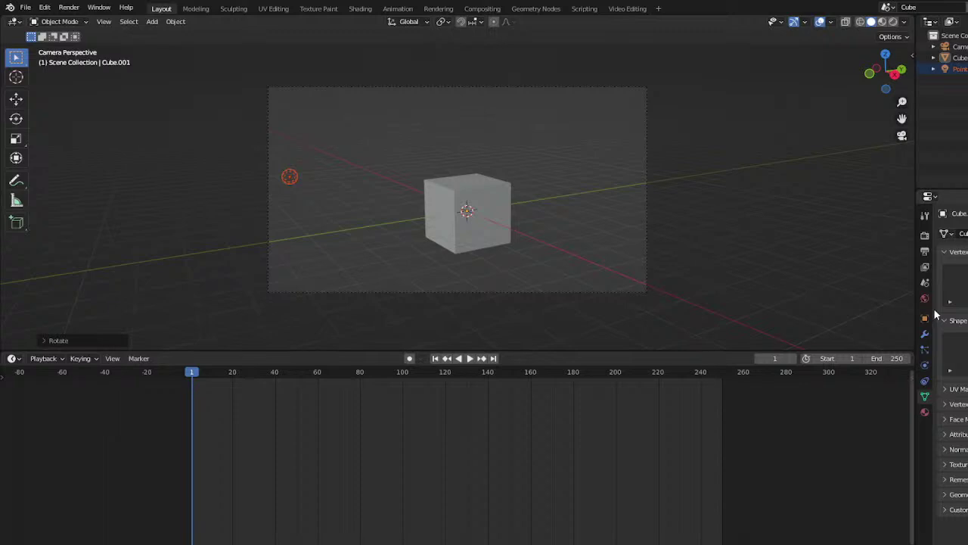
# Make Point.001 the active object and show its light data settings
pyautogui.click(946, 69)
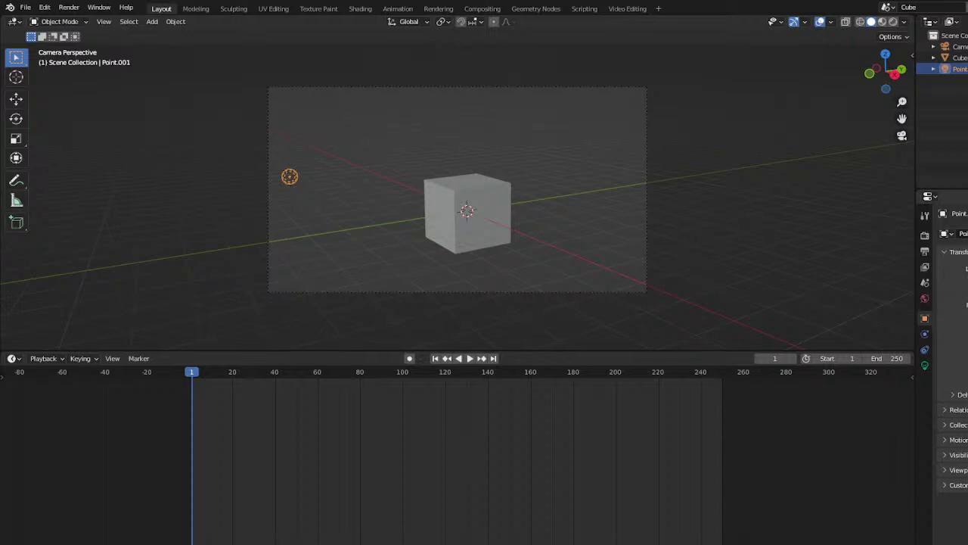
pyautogui.click(946, 234)
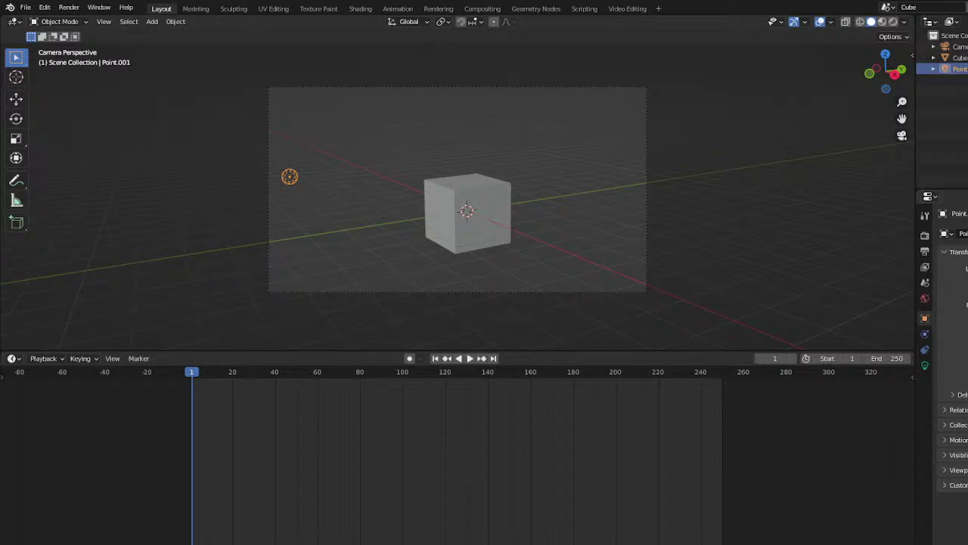
pyautogui.click(924, 365)
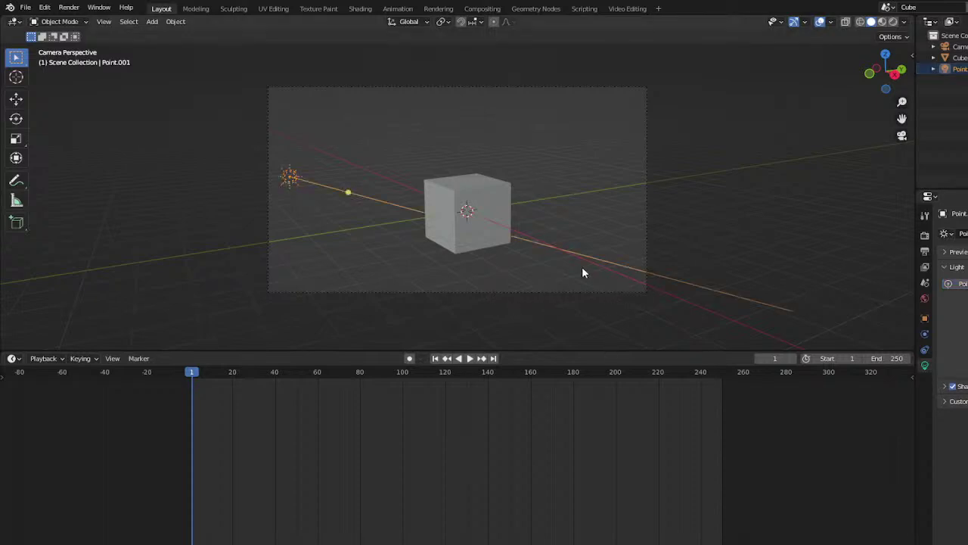
pyautogui.scroll(1, 581, 267)
pyautogui.scroll(-2, 582, 266)
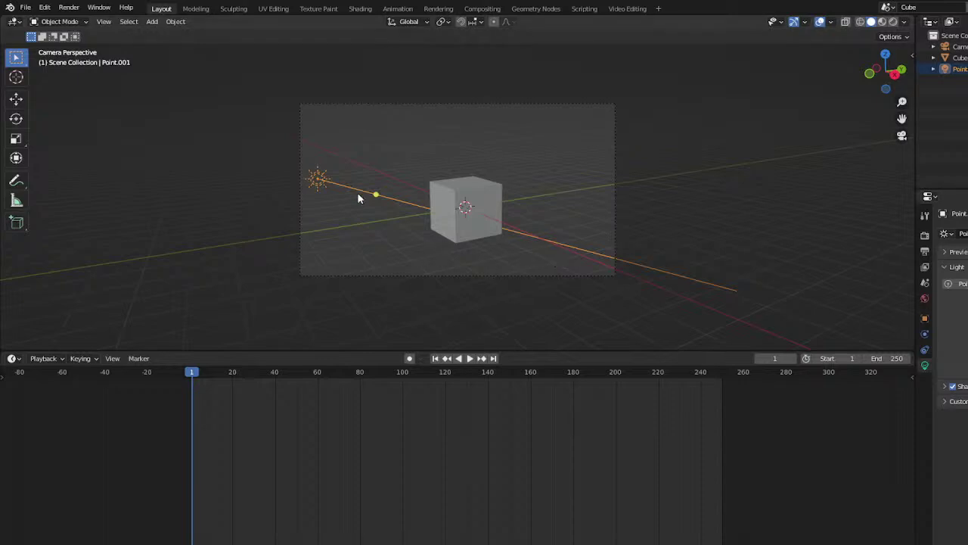
# Reposition the point light to the cube's upper left, then view through the camera again
pyautogui.press('g')
pyautogui.click(330, 172)
pyautogui.moveTo(330, 172); pyautogui.dragTo(648, 318, button='middle')
pyautogui.press('g')
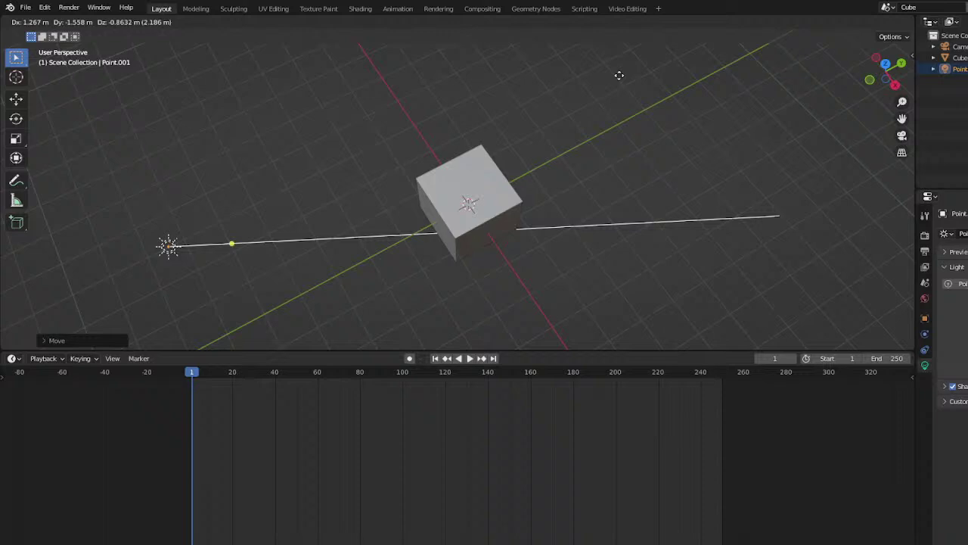
pyautogui.moveTo(644, 182); pyautogui.dragTo(626, 55, button='middle')
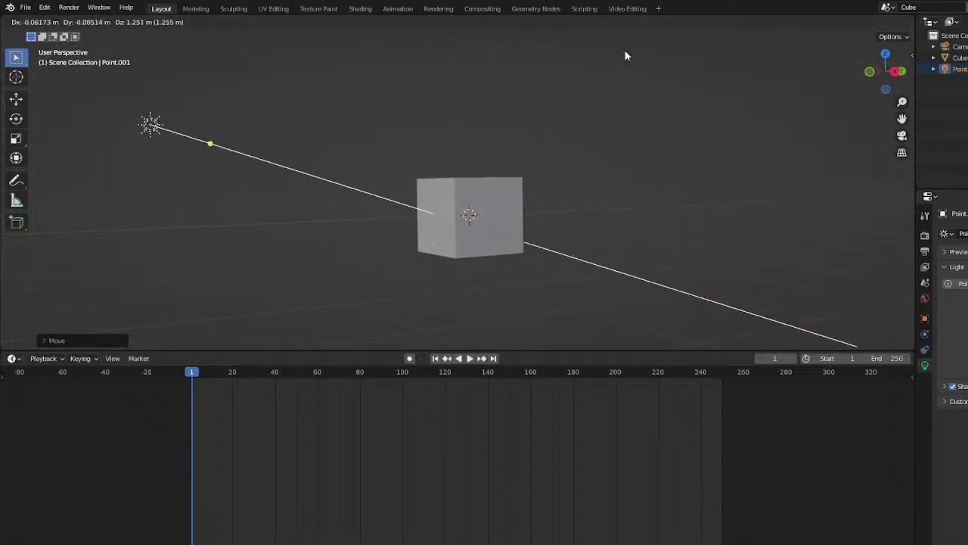
pyautogui.click(625, 55)
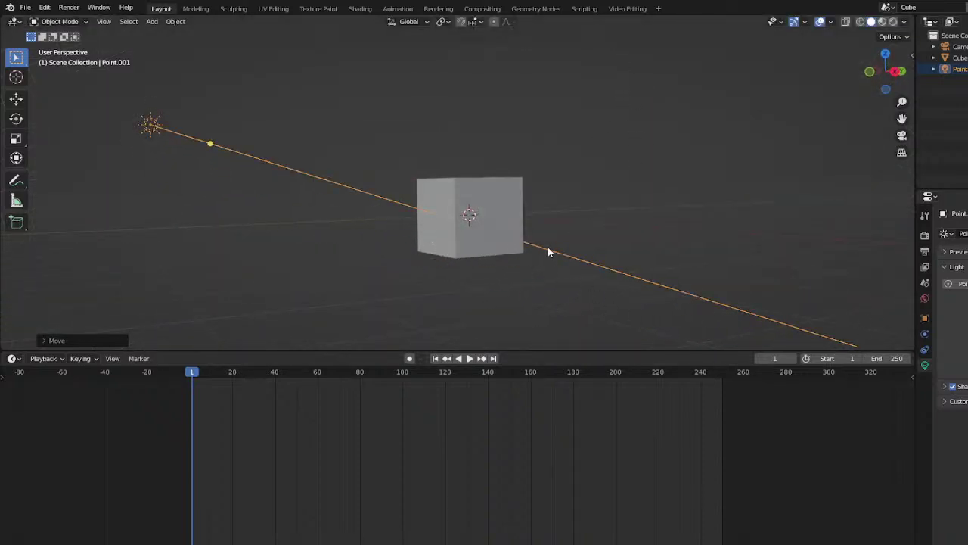
pyautogui.press('KP_0')
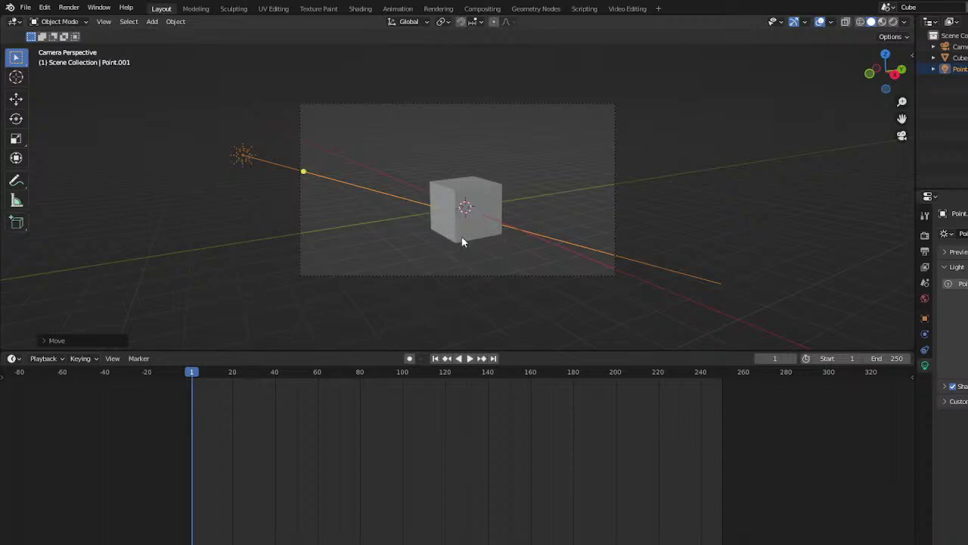
# Compare Material Preview and Rendered shading, then nudge the point light slightly up-left
pyautogui.click(883, 22)
pyautogui.click(894, 22)
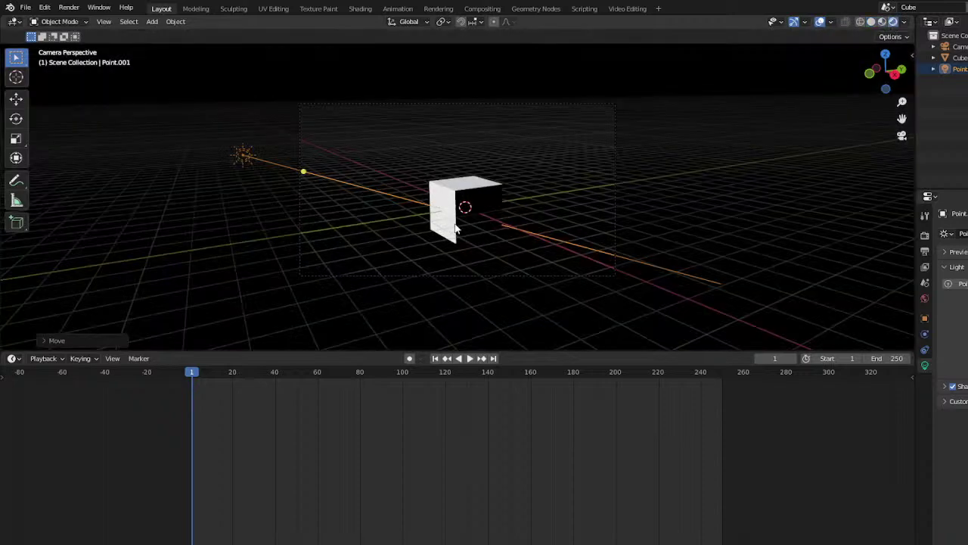
pyautogui.moveTo(236, 156); pyautogui.dragTo(216, 149)
# Orbit around the cube, return to the camera view, and leave Material Preview shading on
pyautogui.moveTo(411, 188); pyautogui.dragTo(584, 197, button='middle')
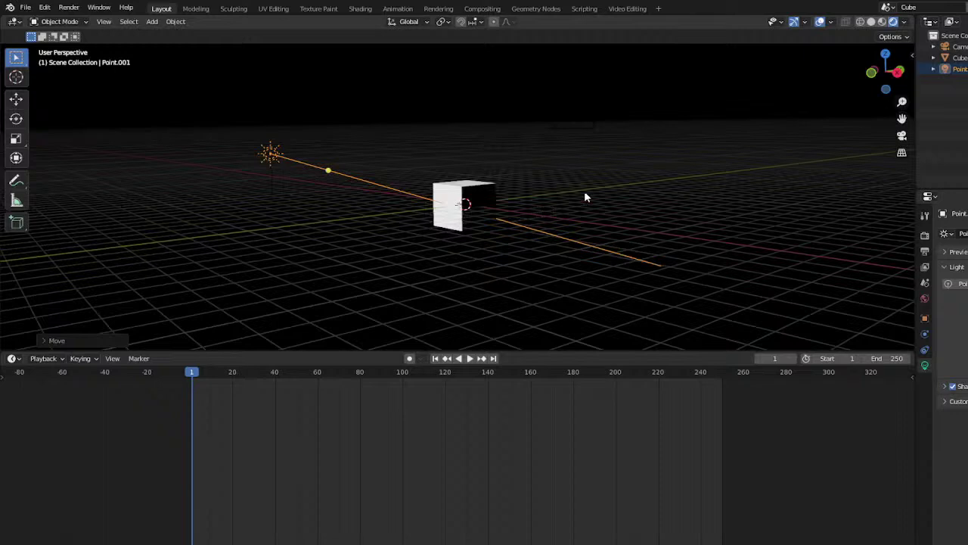
pyautogui.click(883, 22)
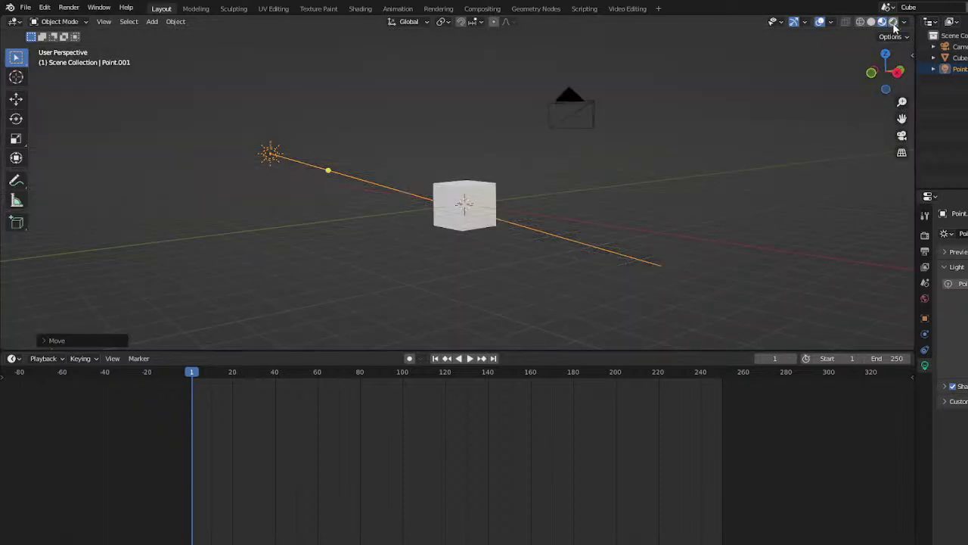
pyautogui.click(894, 22)
pyautogui.press('KP_0')
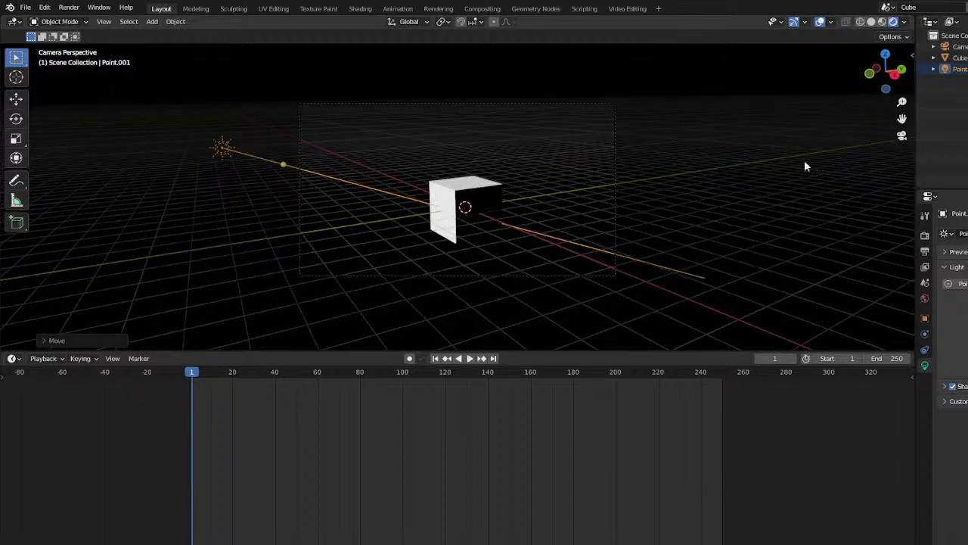
pyautogui.click(883, 22)
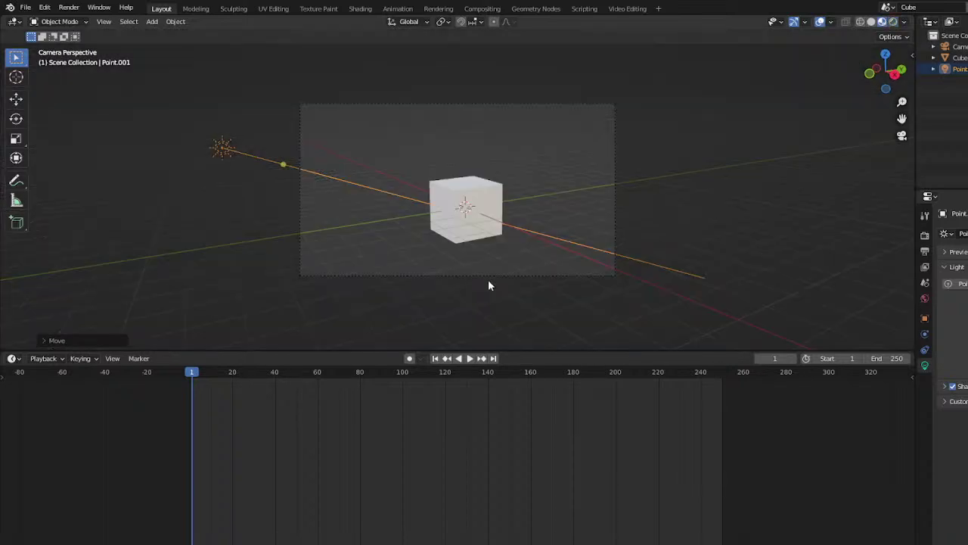
# Move the cube below the camera frame, shrink it, and keyframe LocRotScale at frame 1
pyautogui.scroll(-2, 546, 254)
pyautogui.scroll(4, 546, 254)
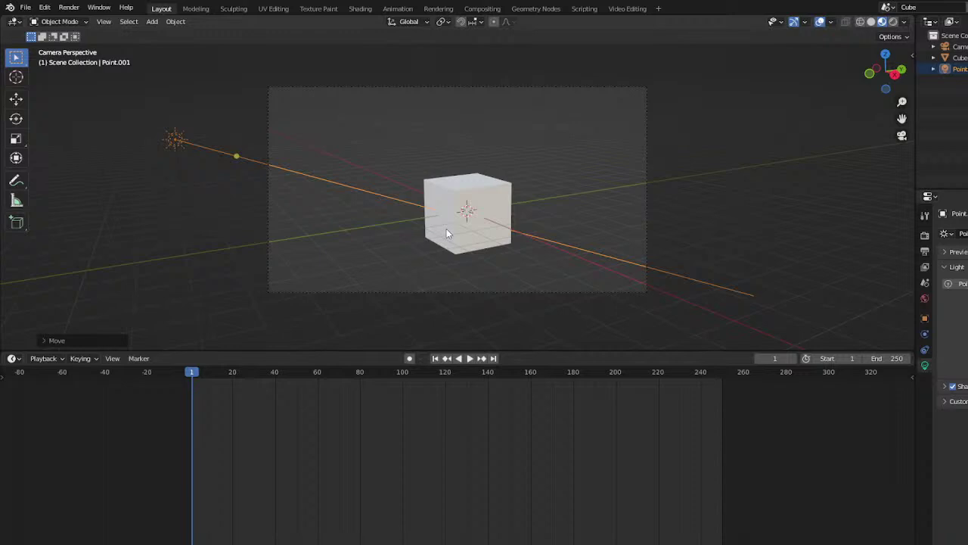
pyautogui.click(446, 235)
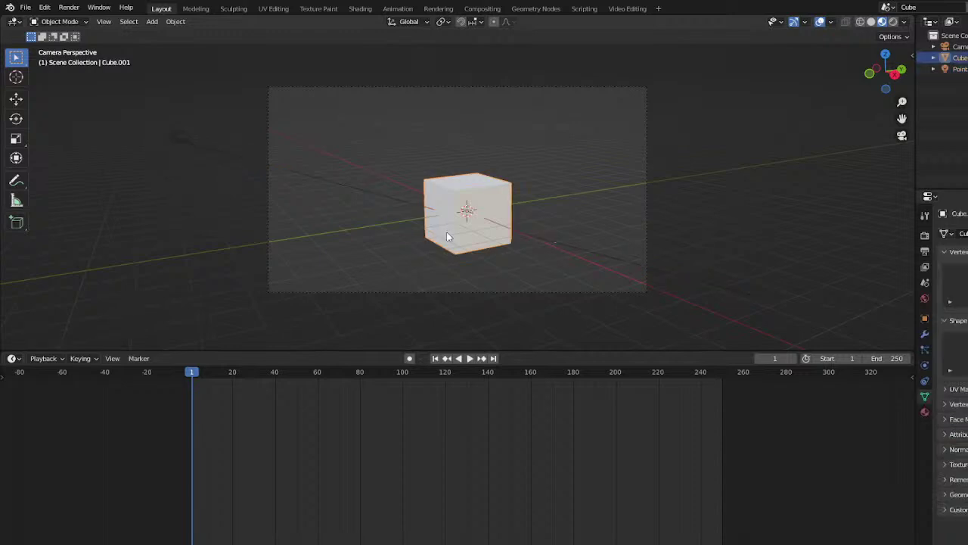
pyautogui.press('g')
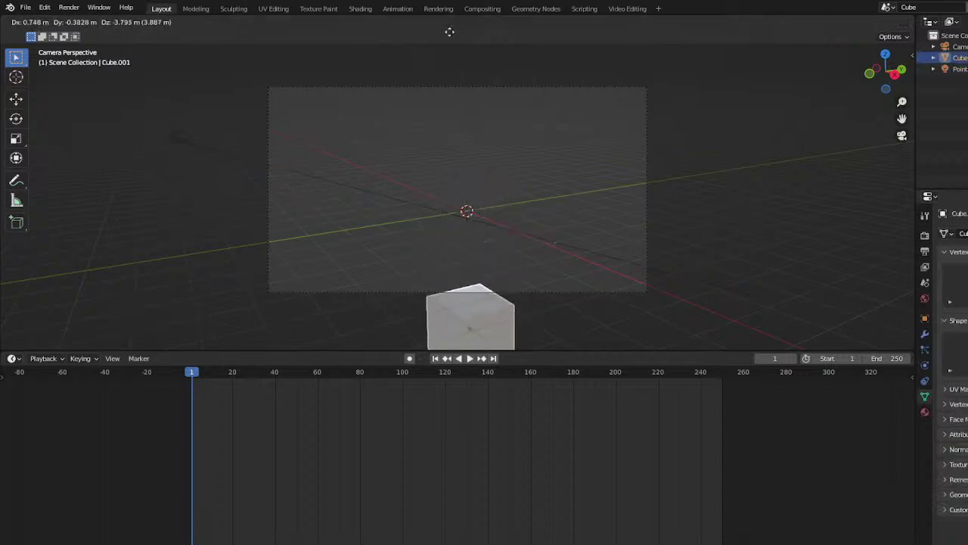
pyautogui.click(449, 32)
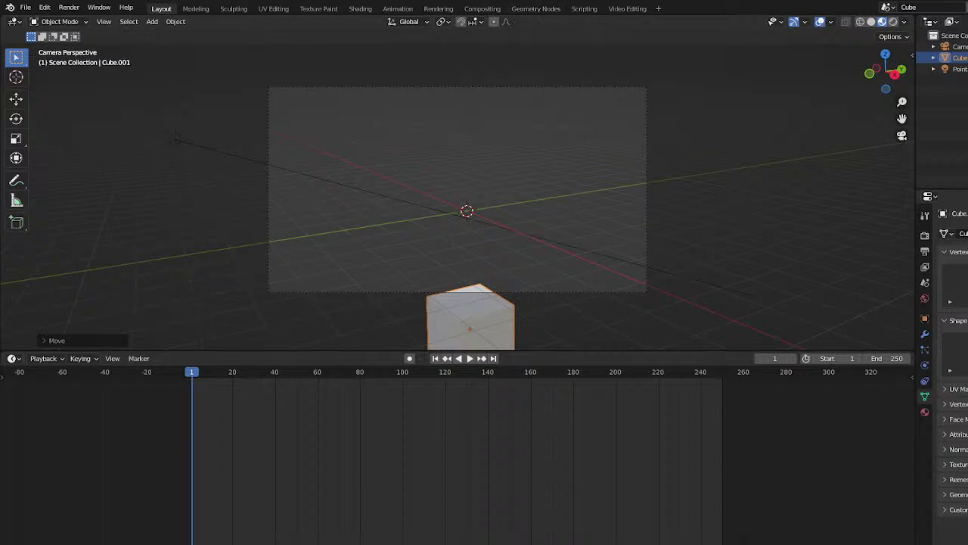
pyautogui.press('s')
pyautogui.click(502, 320)
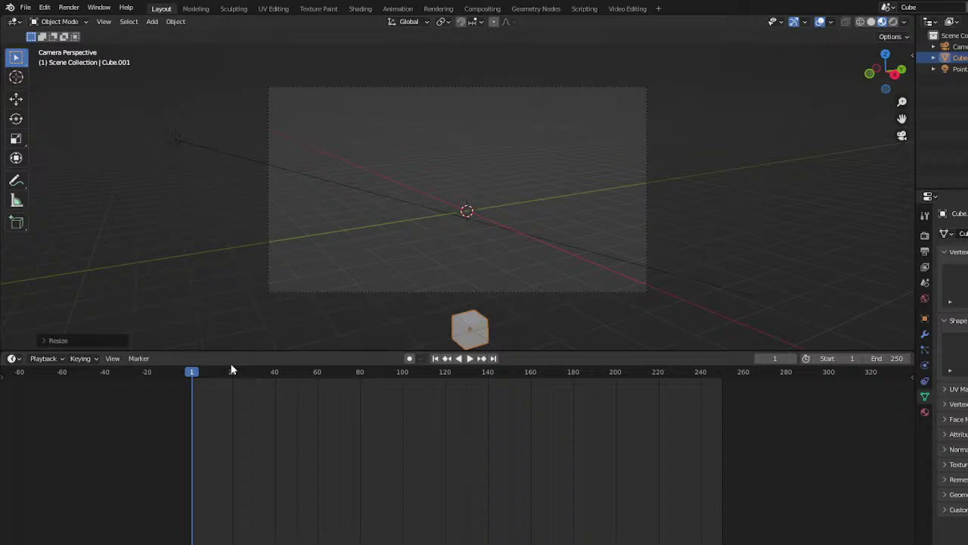
pyautogui.press('i')
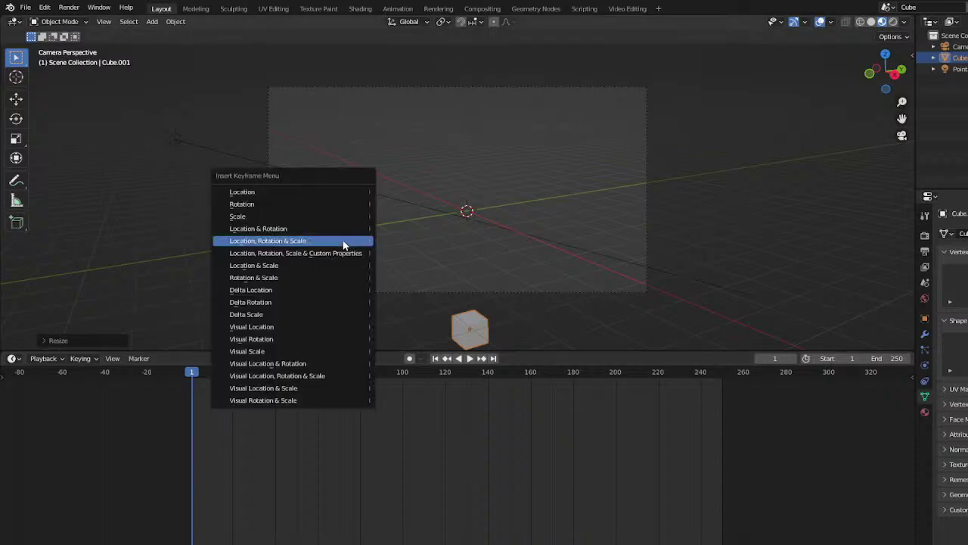
pyautogui.click(342, 240)
# At frame 60, raise the cube about 7.75 m along Z and keyframe LocRotScale
pyautogui.press('space')
pyautogui.moveTo(190, 374); pyautogui.dragTo(318, 413)
pyautogui.press('space')
pyautogui.press('g')
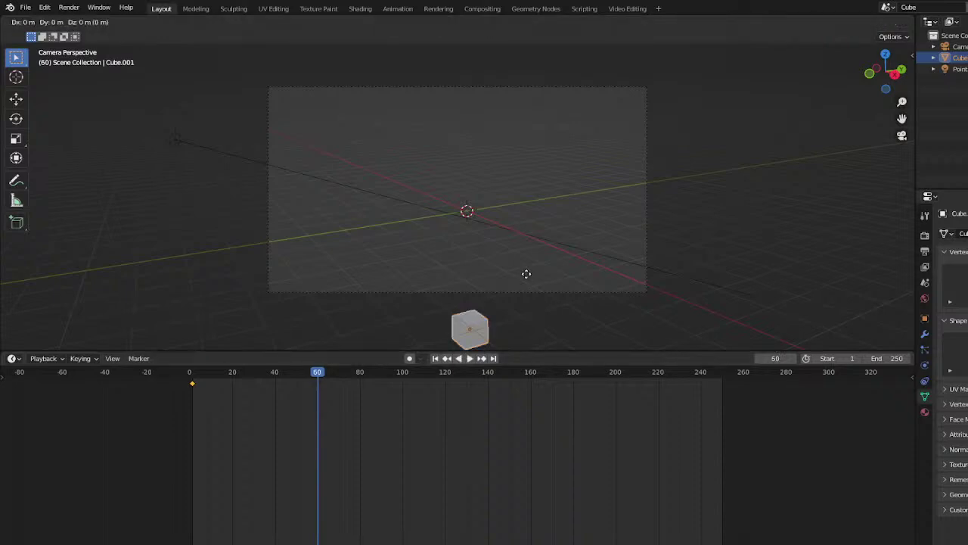
pyautogui.press('z')
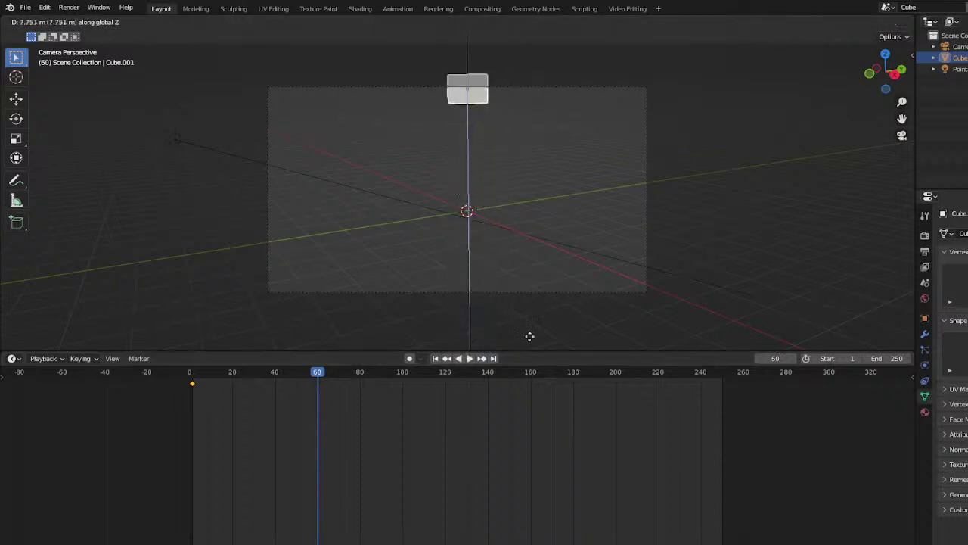
pyautogui.click(531, 331)
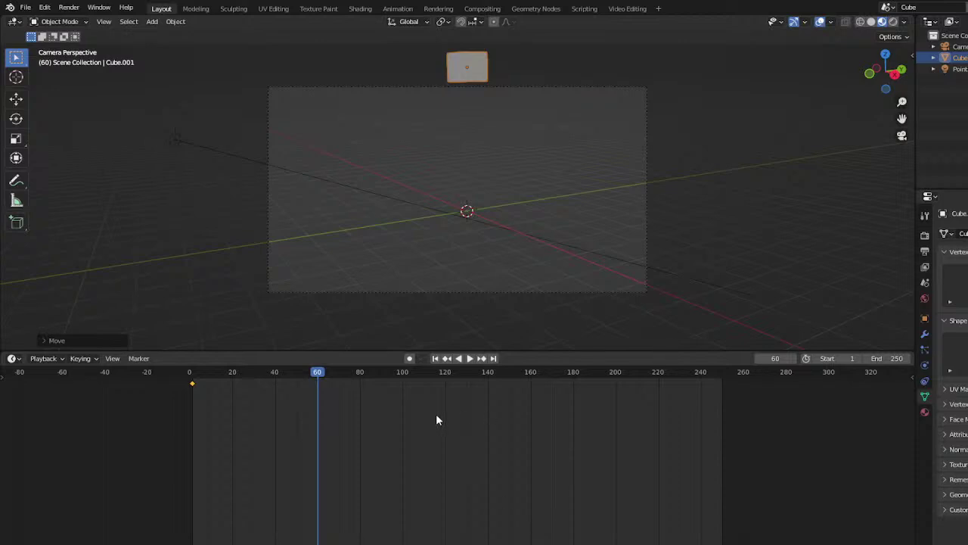
pyautogui.press('i')
pyautogui.click(505, 284)
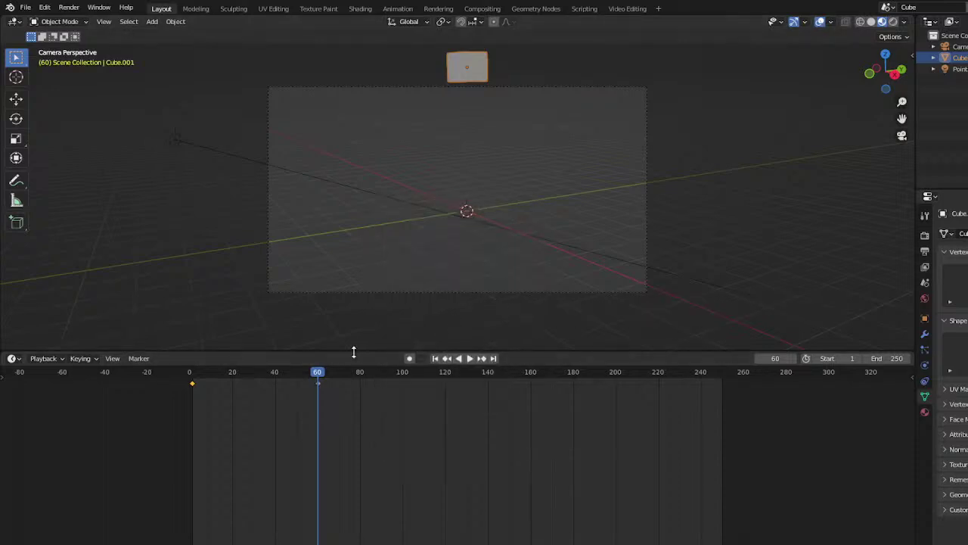
# Rewind and play back the cube's rising animation
pyautogui.moveTo(317, 378); pyautogui.dragTo(193, 401)
pyautogui.press('space')
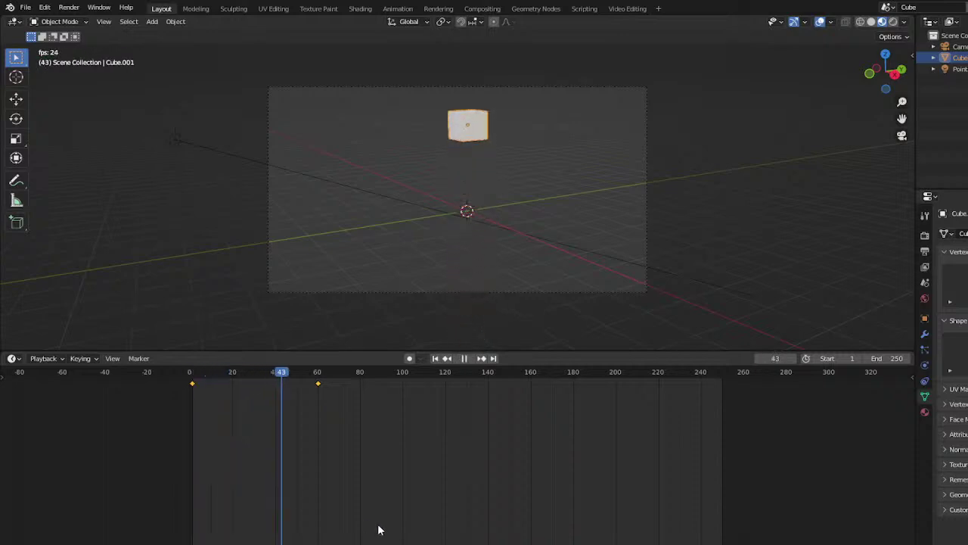
pyautogui.press('space')
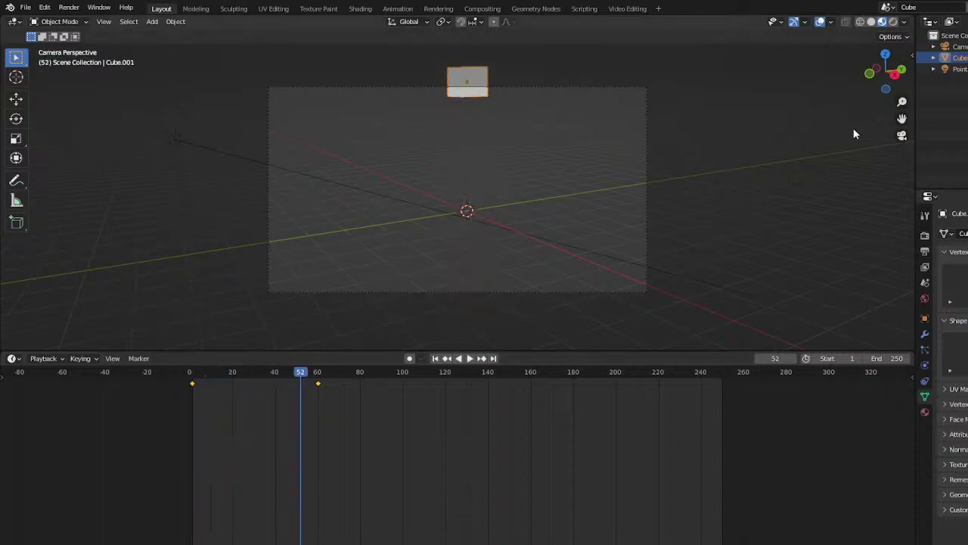
# In the Video Editor for my Project scene, add the Cube scene as a strip on channel 5
pyautogui.click(886, 7)
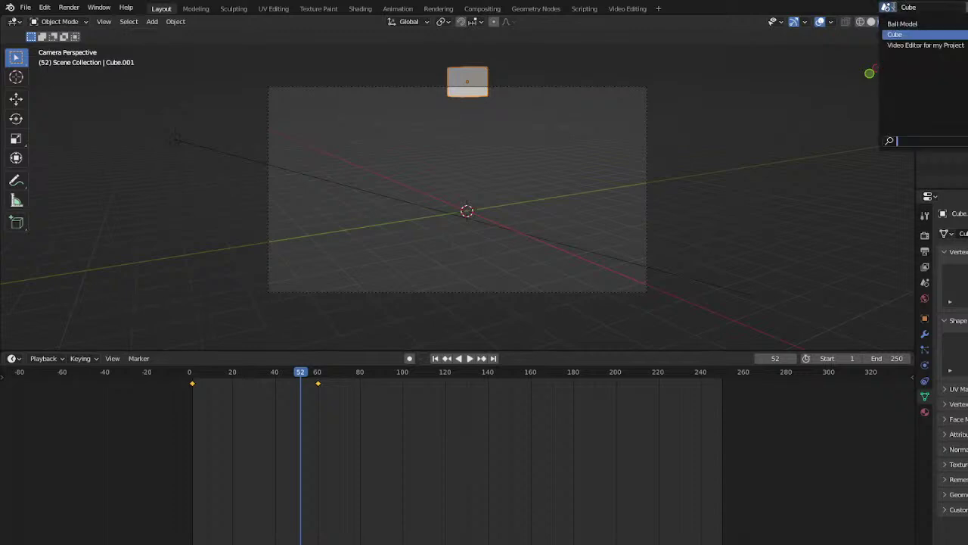
pyautogui.click(905, 46)
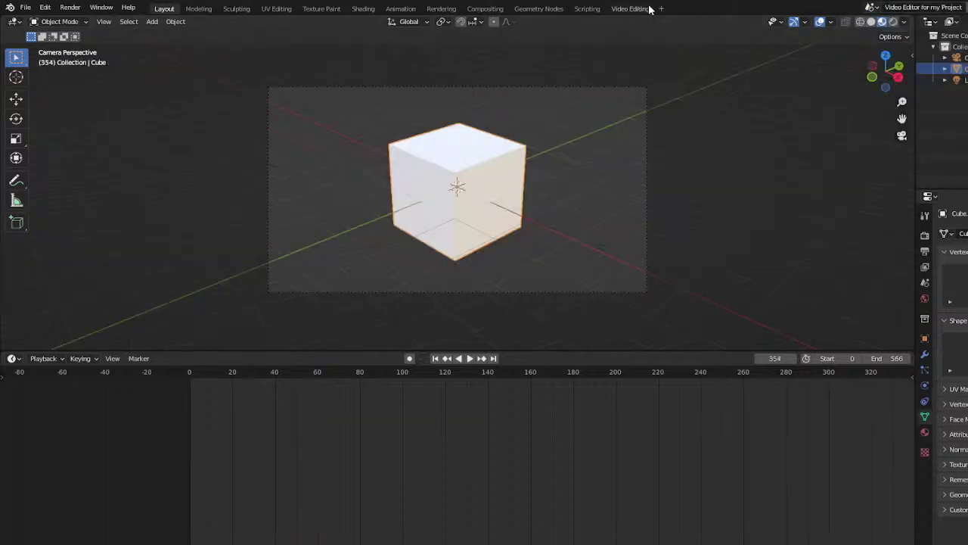
pyautogui.click(638, 8)
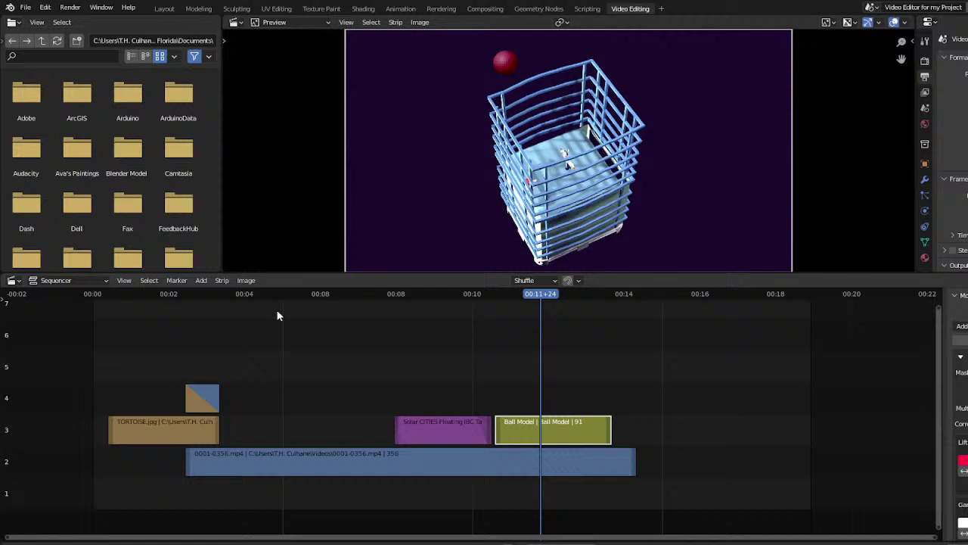
pyautogui.click(201, 281)
pyautogui.moveTo(216, 293)
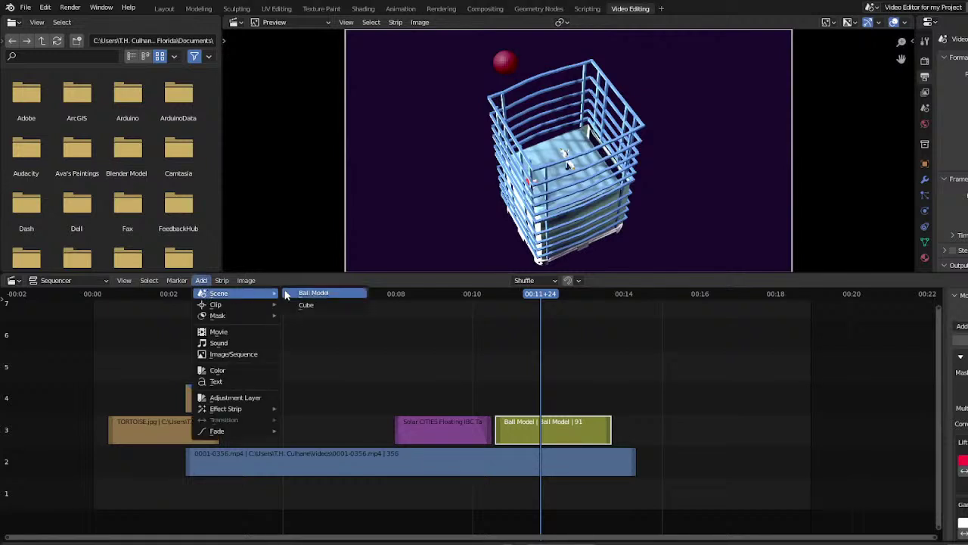
pyautogui.click(307, 306)
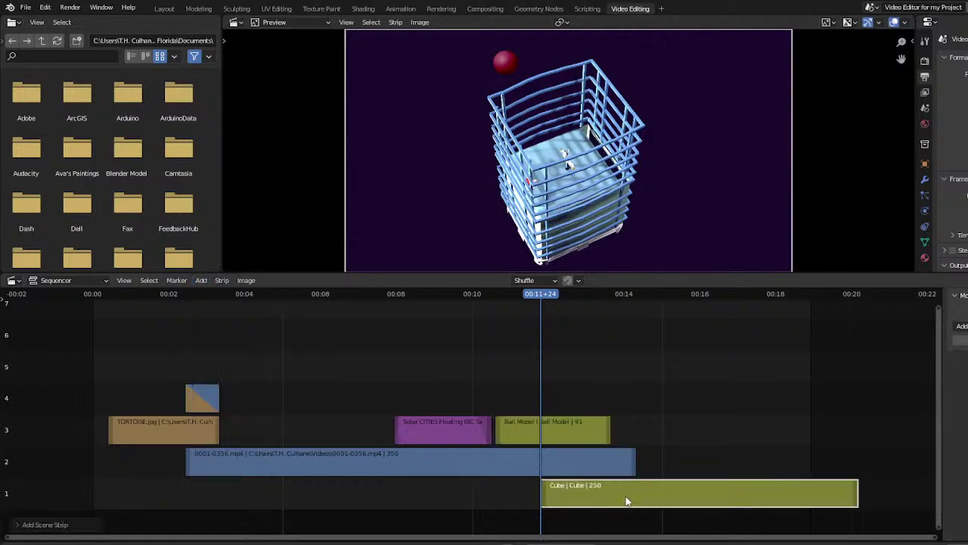
pyautogui.moveTo(626, 501); pyautogui.dragTo(331, 377)
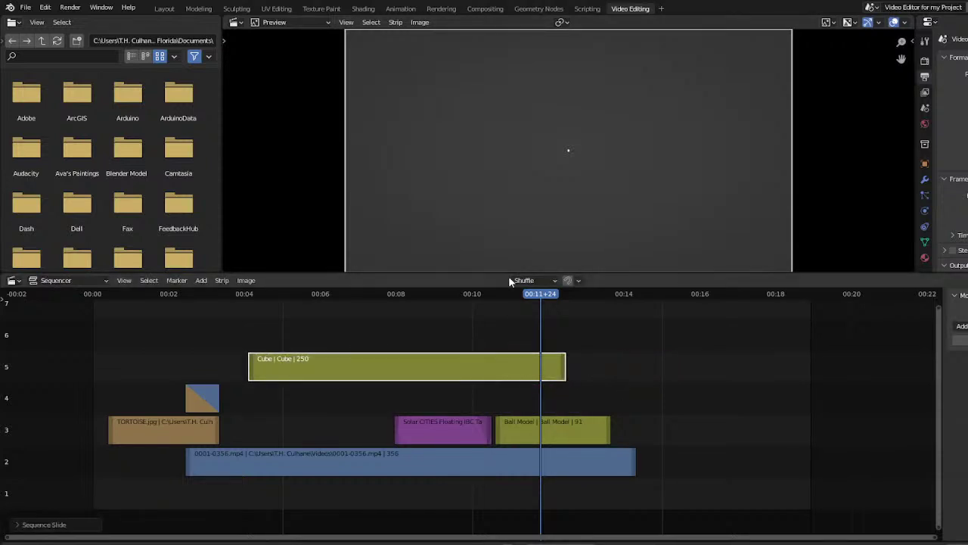
# Move the playhead back, then switch to the Cube scene and rewind to the start
pyautogui.moveTo(531, 296); pyautogui.dragTo(295, 320)
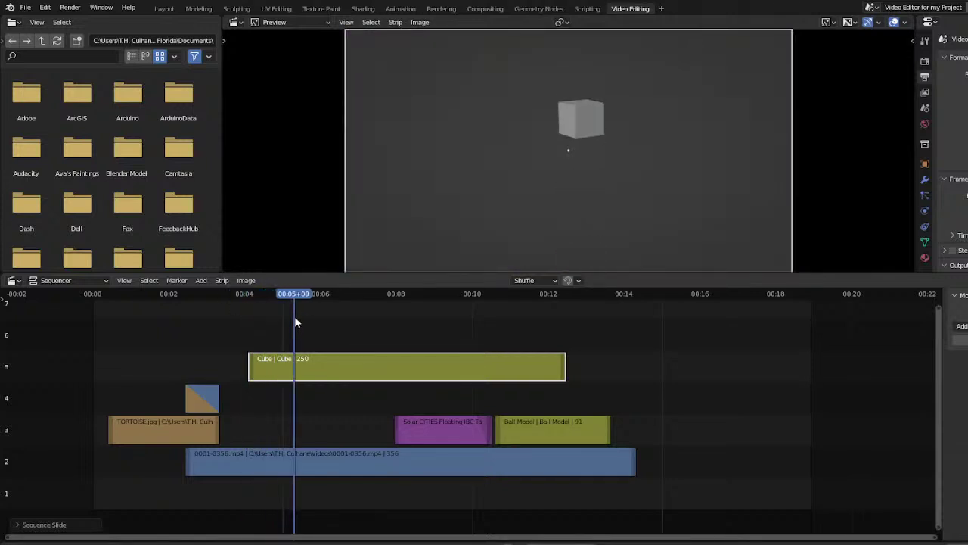
pyautogui.click(881, 8)
pyautogui.click(877, 33)
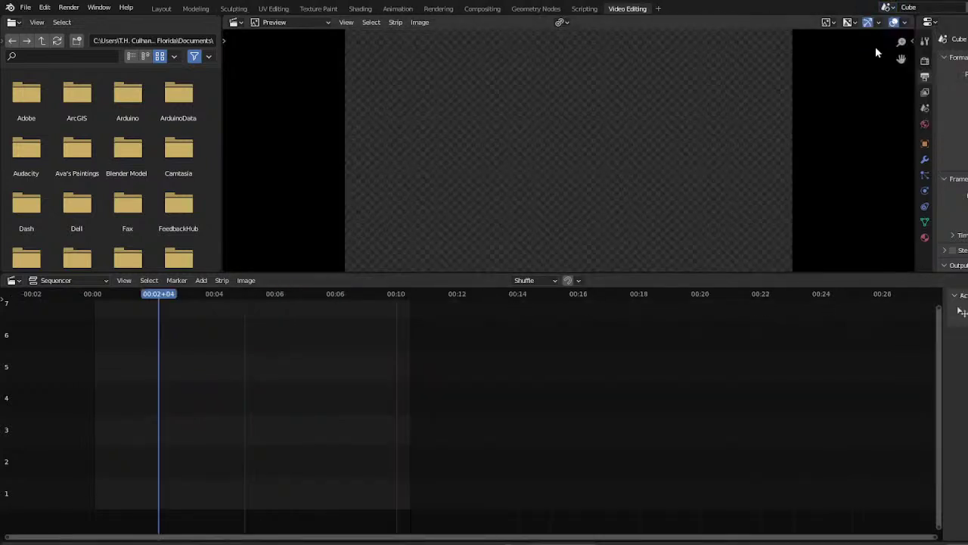
pyautogui.moveTo(171, 295); pyautogui.dragTo(96, 301)
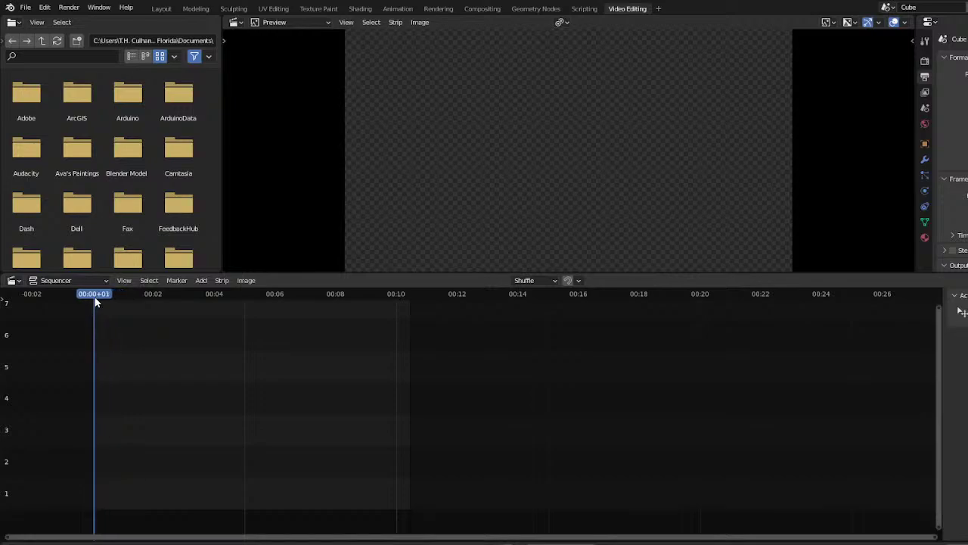
# In Layout, scrub to frame 60 and set the Cube scene's End frame to 61
pyautogui.click(162, 9)
pyautogui.moveTo(193, 368); pyautogui.dragTo(318, 380)
pyautogui.scroll(-2, 709, 408)
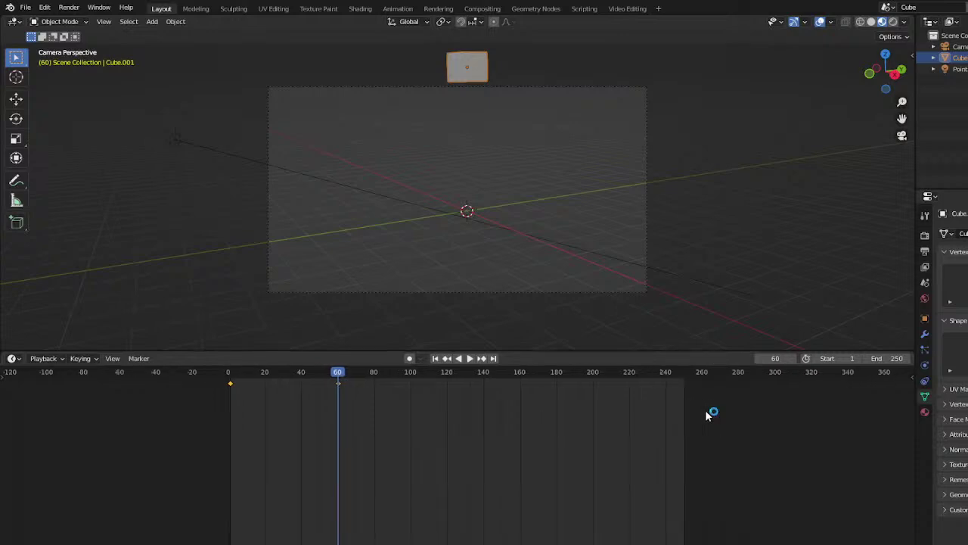
pyautogui.moveTo(900, 358)
pyautogui.mouseDown()
pyautogui.moveTo(821, 358)
pyautogui.moveTo(900, 360)
pyautogui.mouseUp()
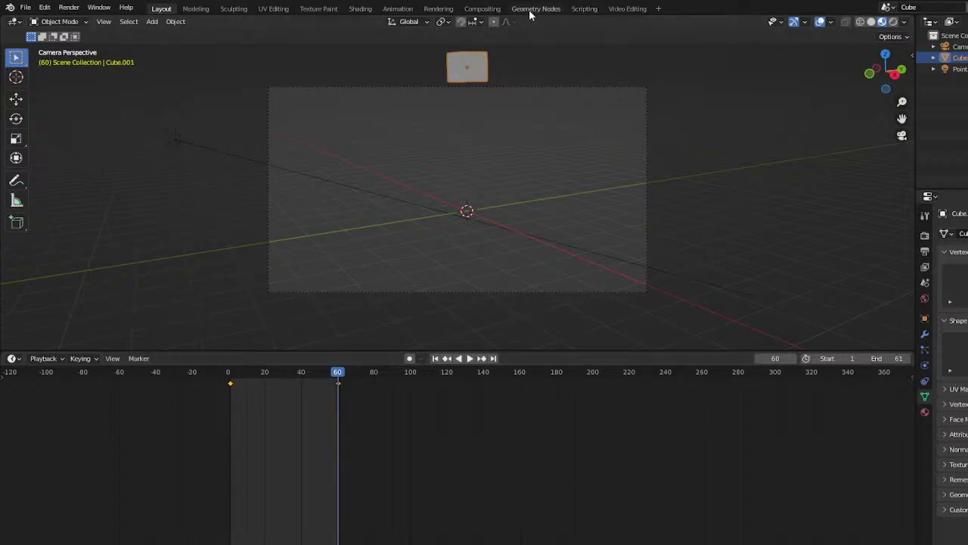
pyautogui.click(885, 7)
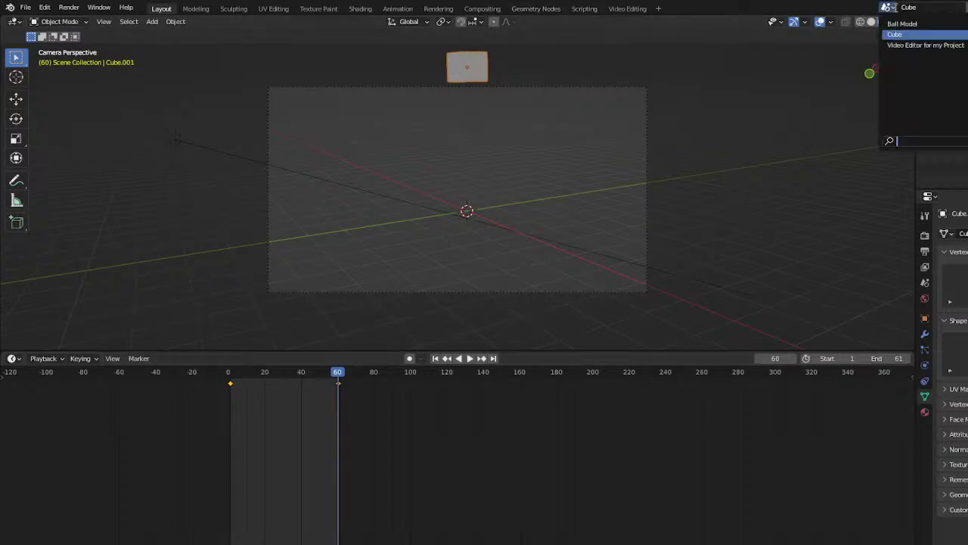
# Back in the project's Video Editing, refresh all, then trim and delete the old Cube strip
pyautogui.click(925, 45)
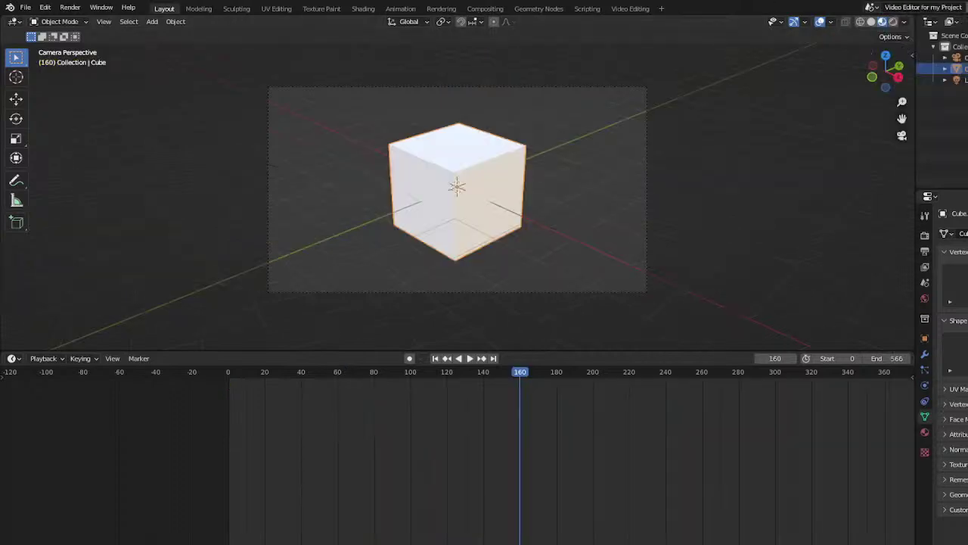
pyautogui.click(630, 8)
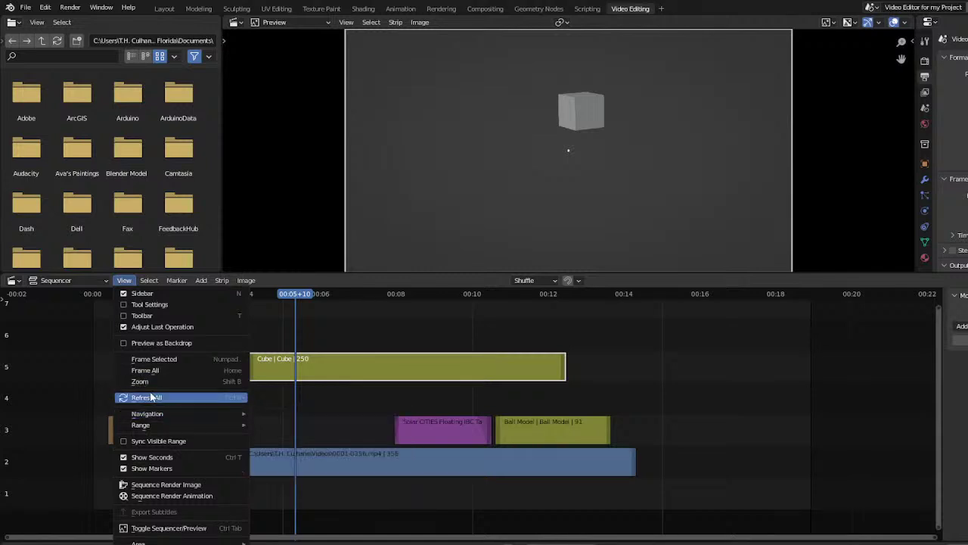
pyautogui.click(150, 397)
pyautogui.click(561, 373)
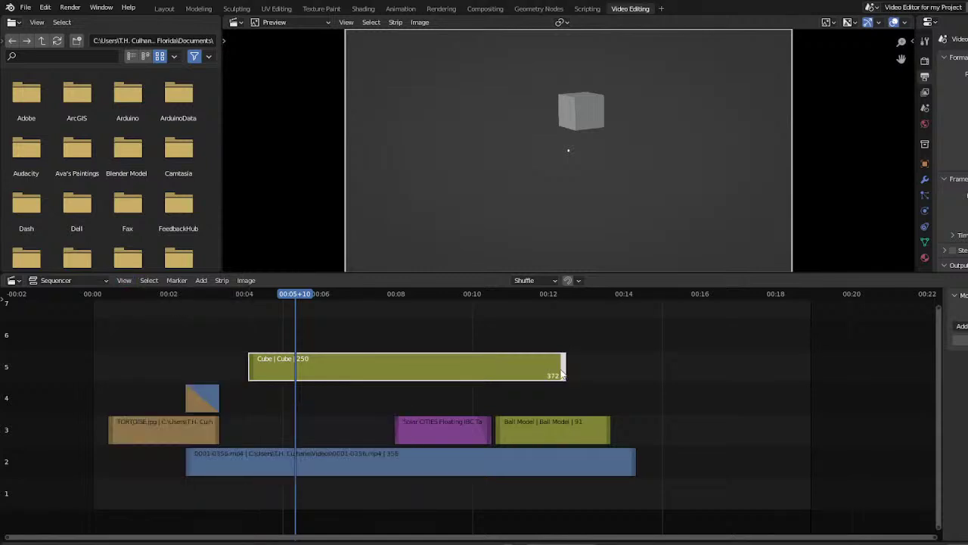
pyautogui.moveTo(562, 373); pyautogui.dragTo(298, 374)
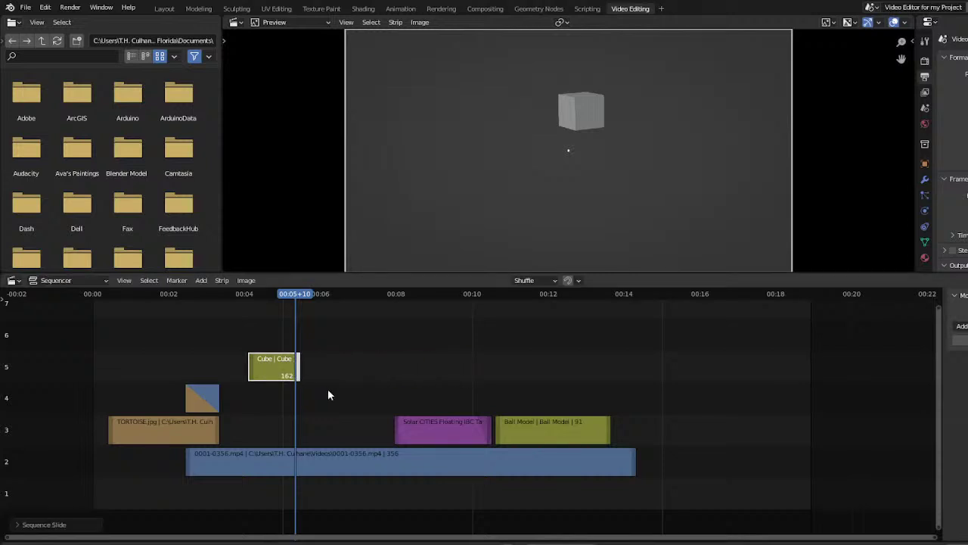
pyautogui.press('Delete')
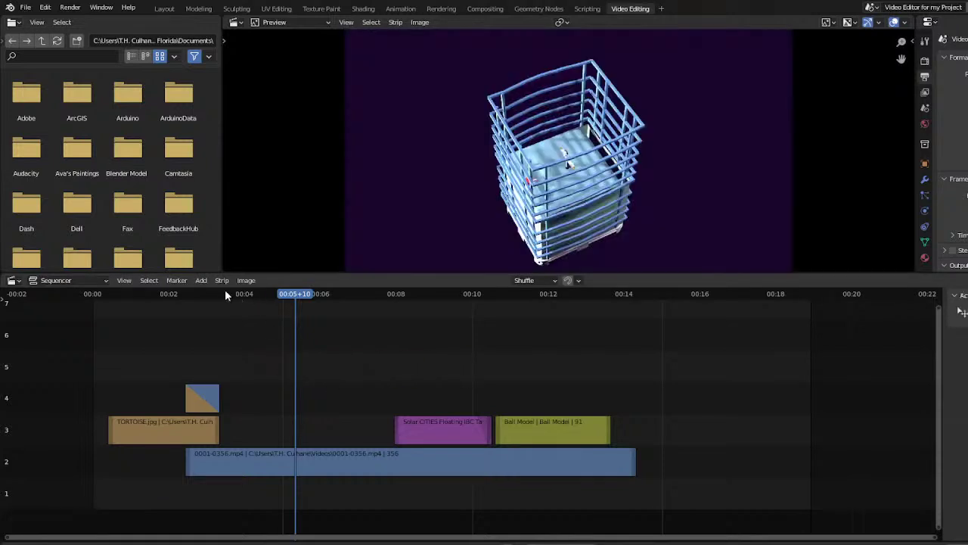
# Add a new Cube scene strip and place it on channel 3 after TORTOISE.jpg
pyautogui.click(200, 281)
pyautogui.moveTo(221, 295)
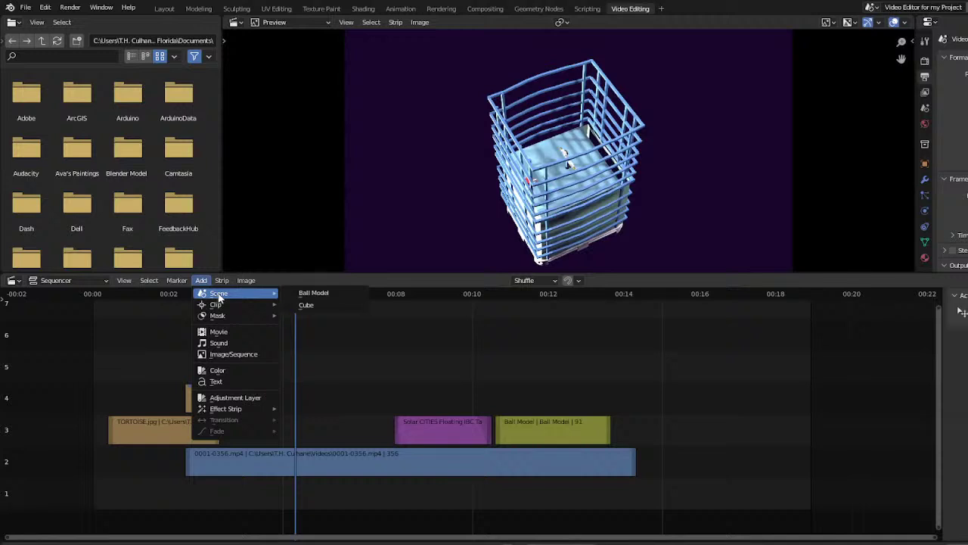
pyautogui.click(316, 305)
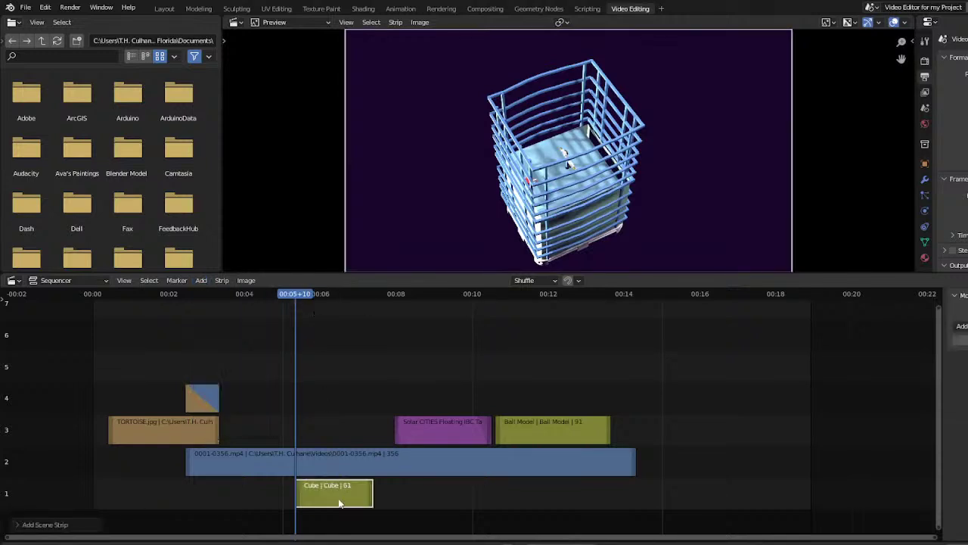
pyautogui.moveTo(338, 503); pyautogui.dragTo(308, 419)
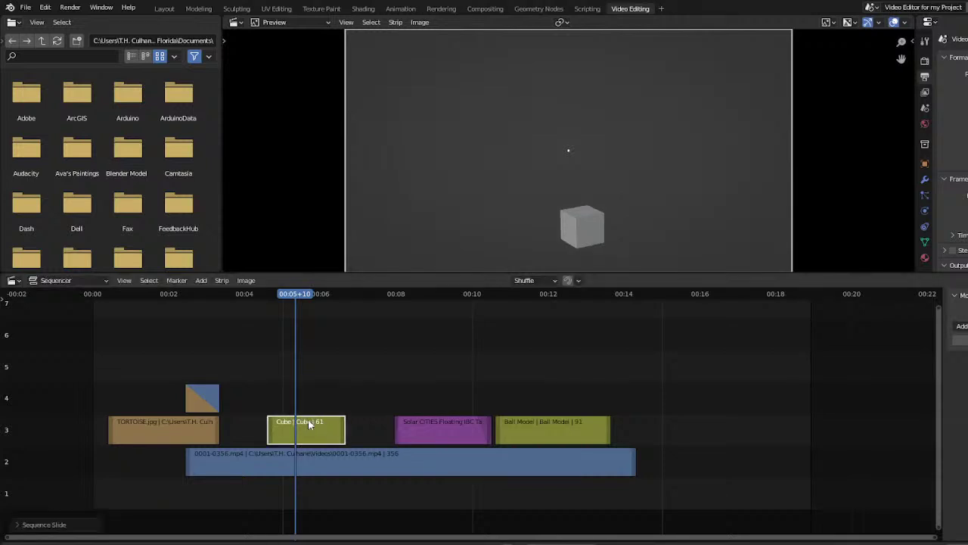
pyautogui.moveTo(249, 296); pyautogui.dragTo(308, 331)
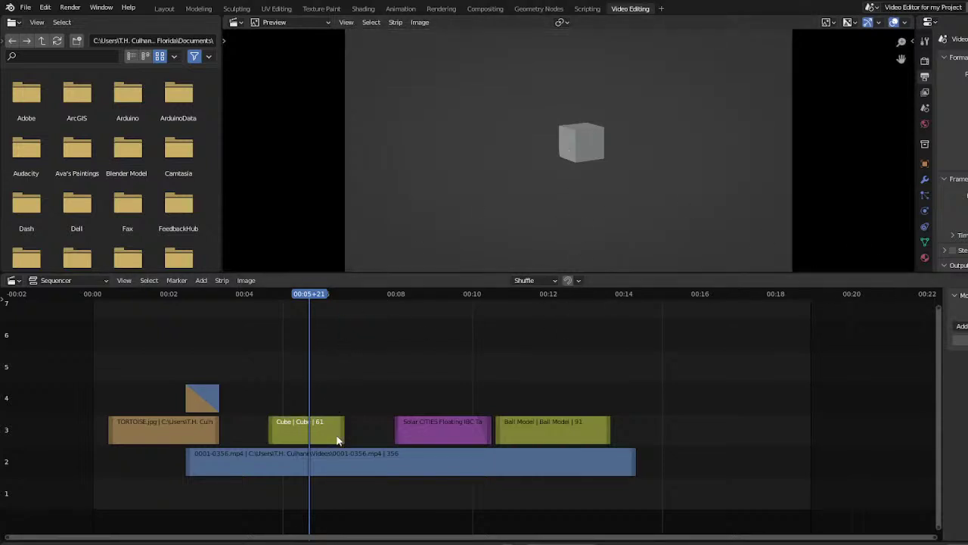
# Show the Cube strip's sidebar properties and set its Blend mode
pyautogui.hotkey('ctrl', 'Tab')
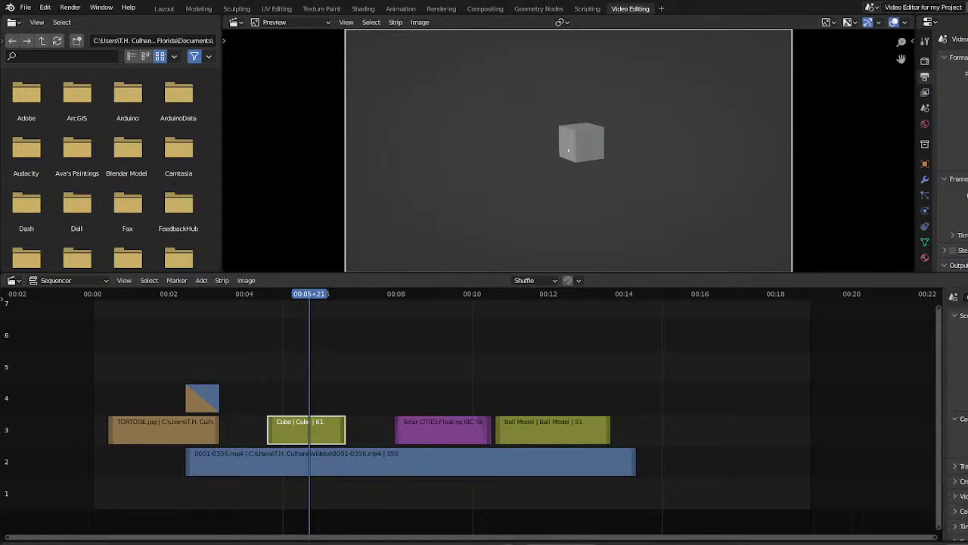
pyautogui.scroll(-1, 958, 416)
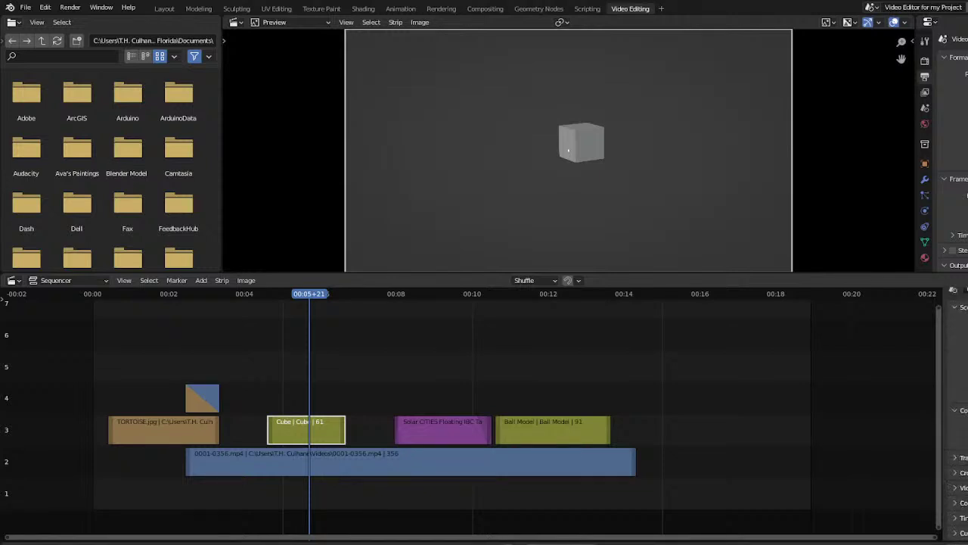
pyautogui.click(954, 433)
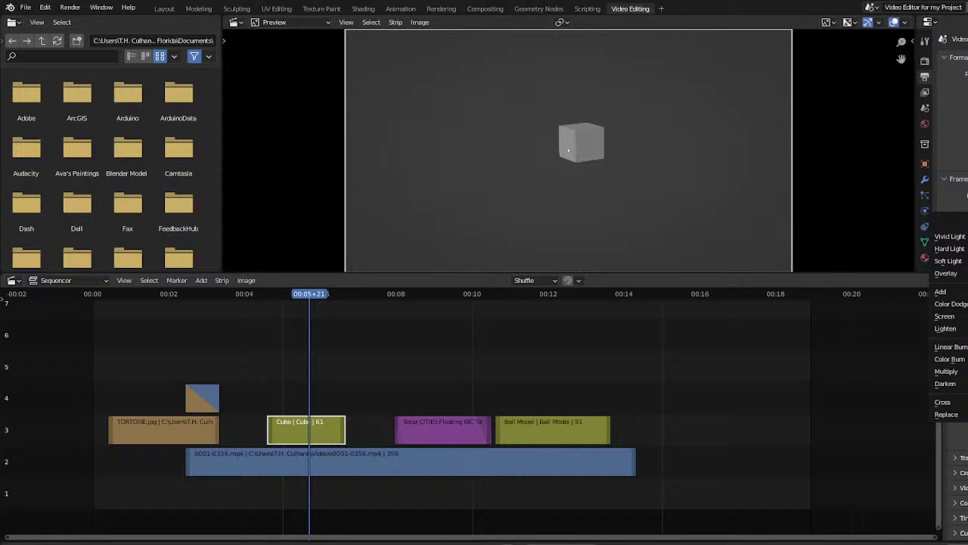
pyautogui.press('Escape')
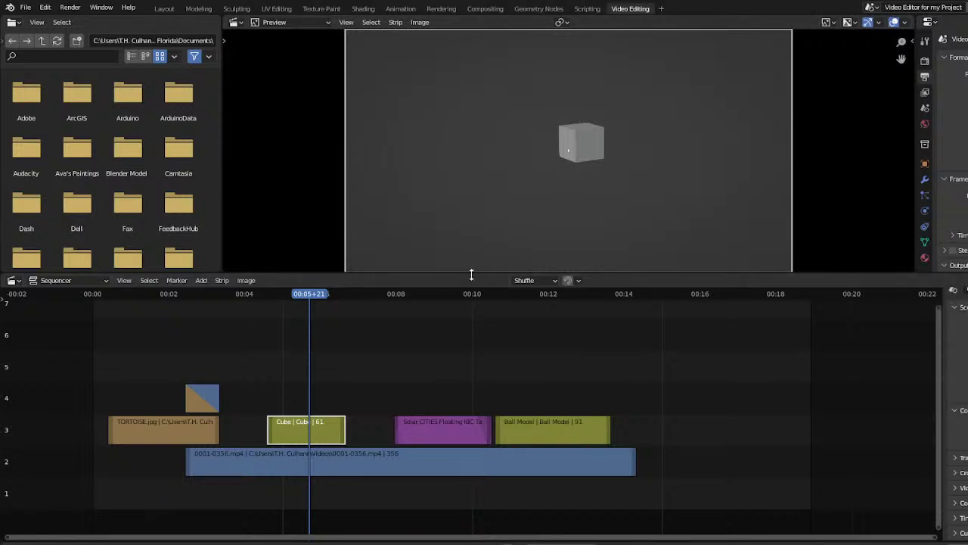
# Refresh all and scrub around 00:05 to see the cube over the cage footage
pyautogui.click(297, 295)
pyautogui.click(305, 299)
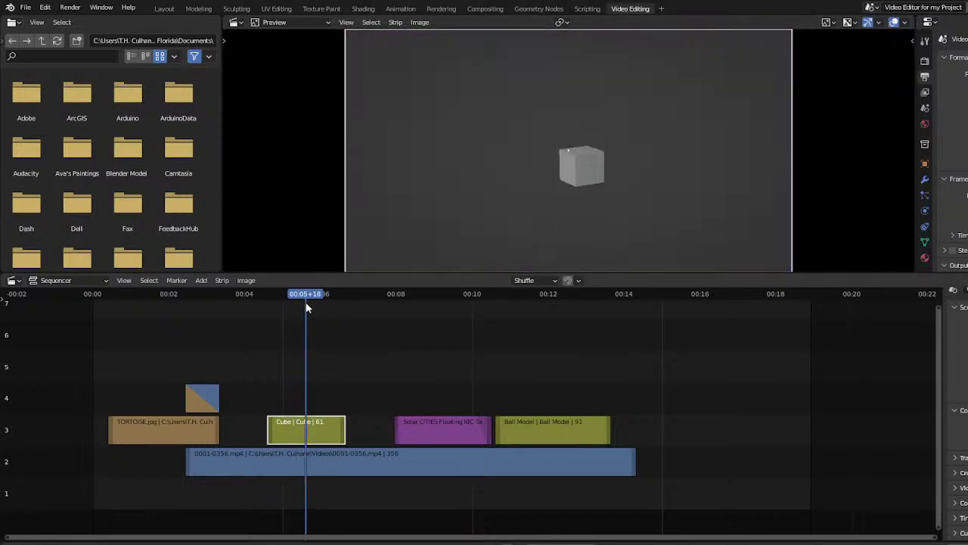
pyautogui.click(126, 281)
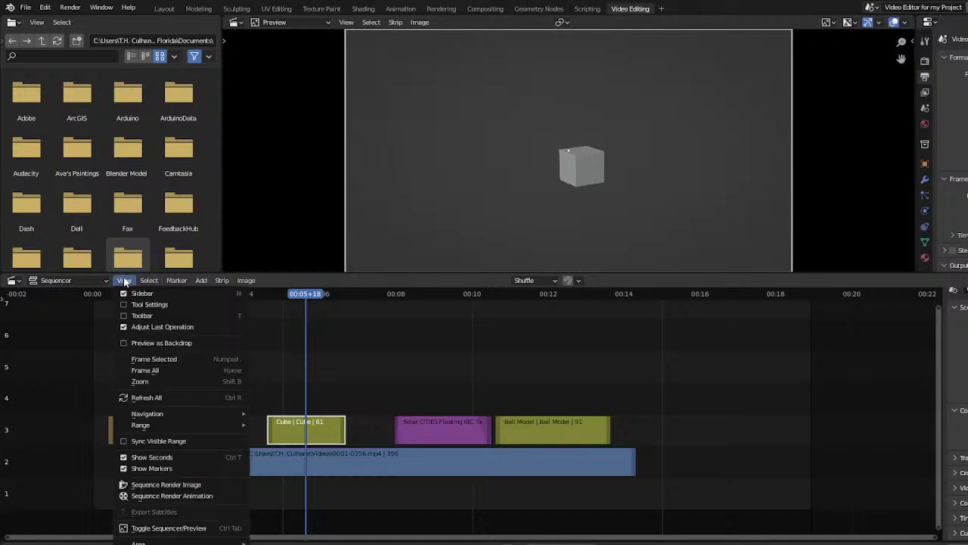
pyautogui.click(159, 398)
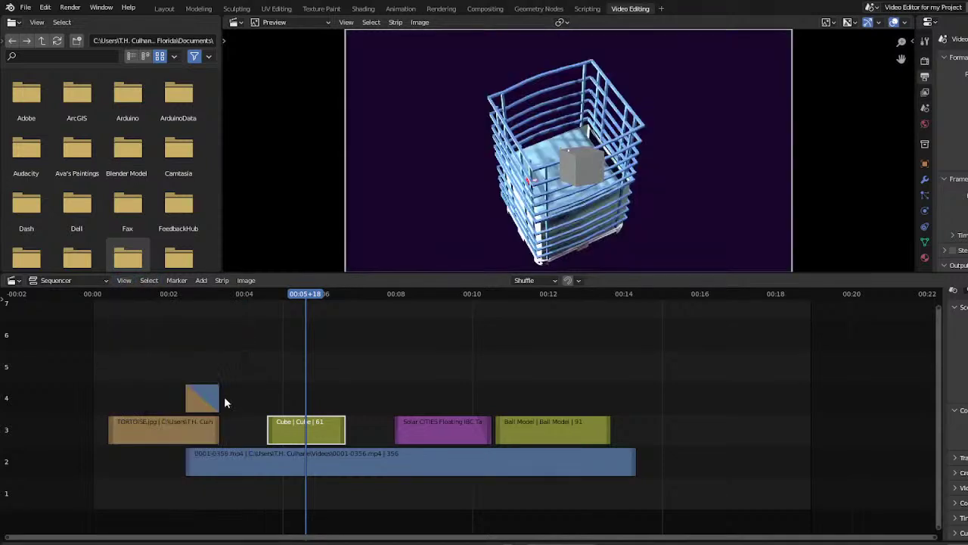
pyautogui.moveTo(274, 297); pyautogui.dragTo(313, 316)
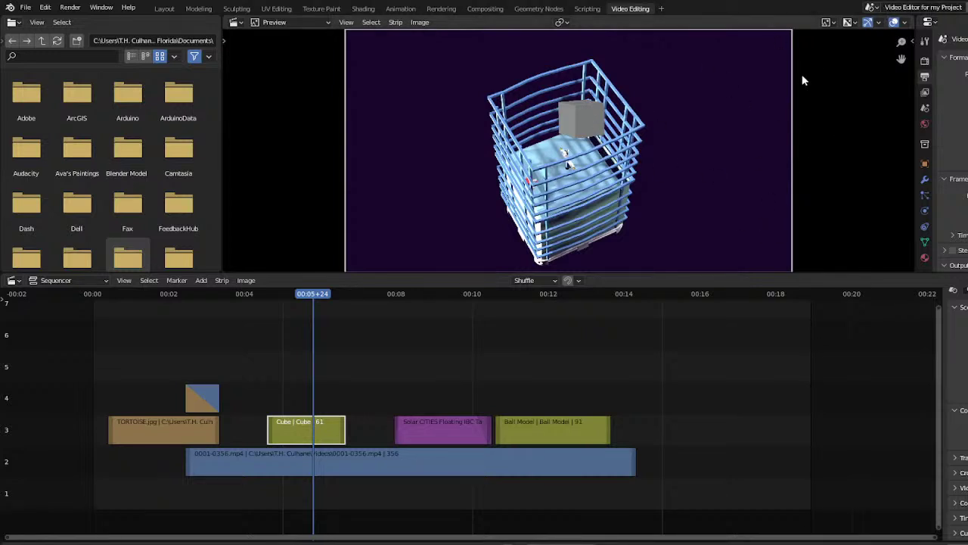
# In the Cube scene's Layout, move the cube to the lower left at frame 1 and keyframe it
pyautogui.click(872, 7)
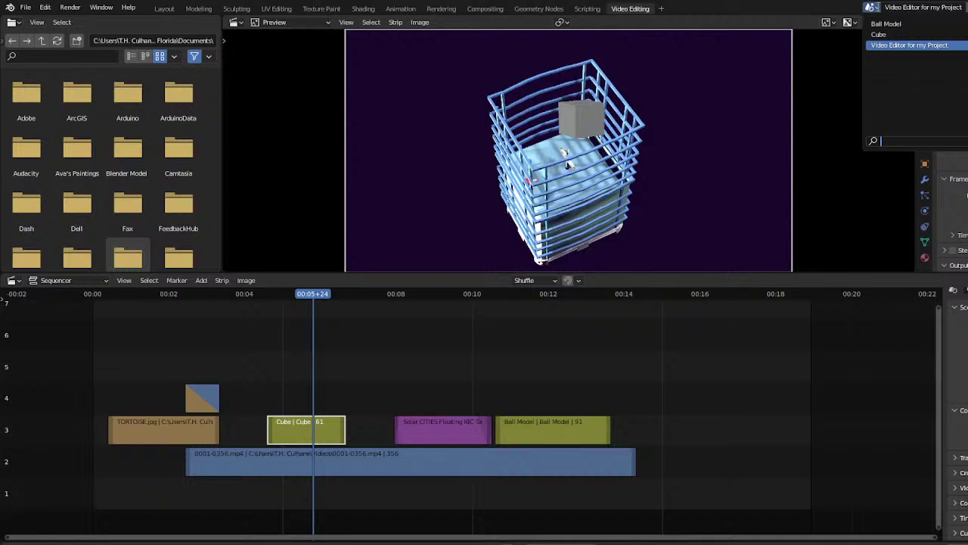
pyautogui.click(878, 34)
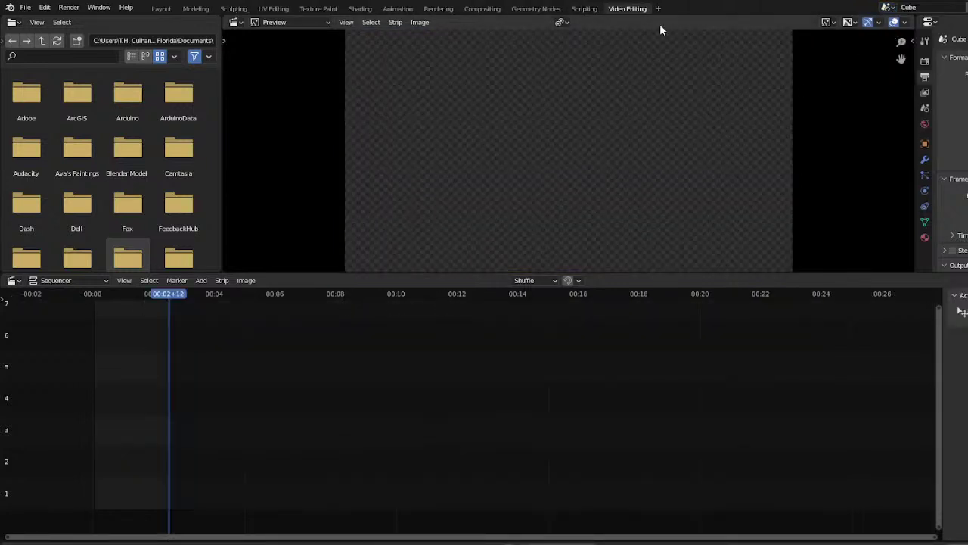
pyautogui.click(161, 8)
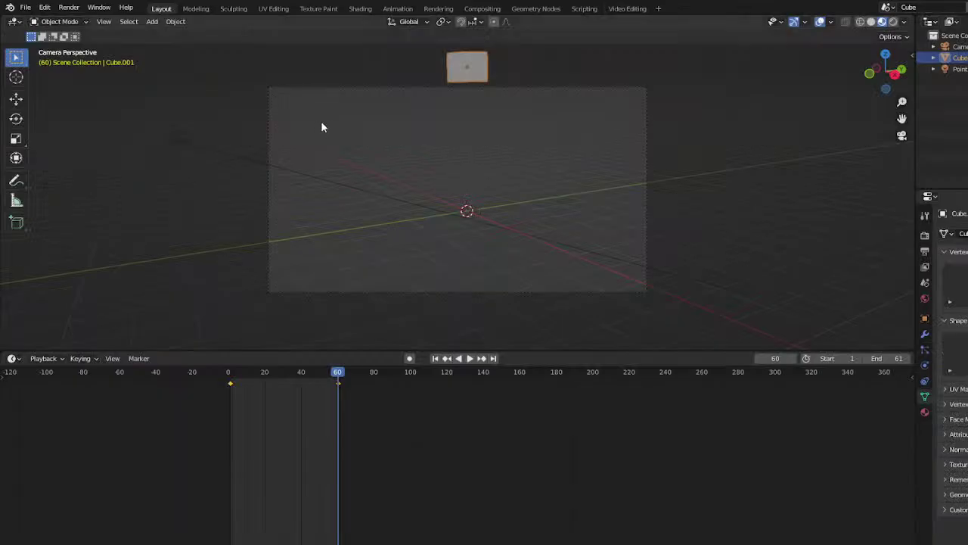
pyautogui.press('g')
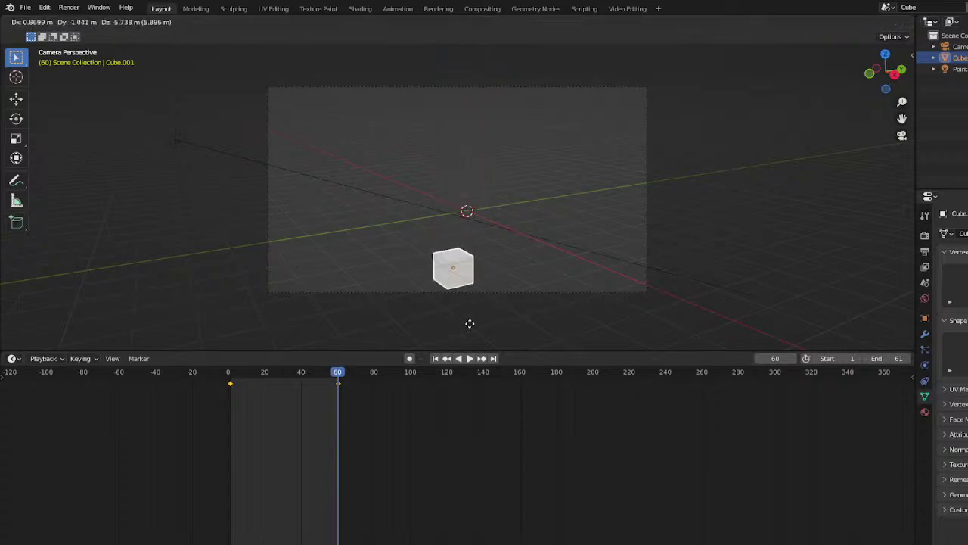
pyautogui.press('Escape')
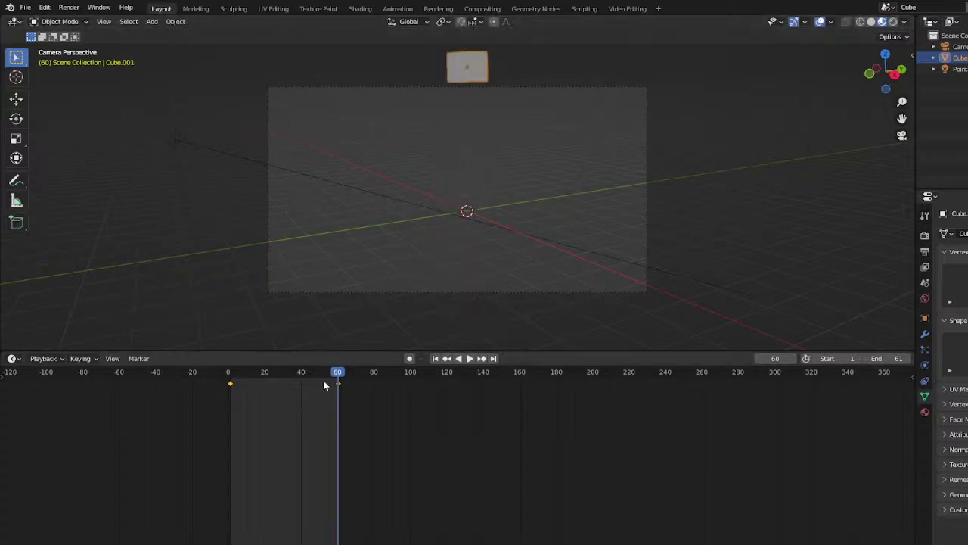
pyautogui.moveTo(324, 378); pyautogui.dragTo(229, 376)
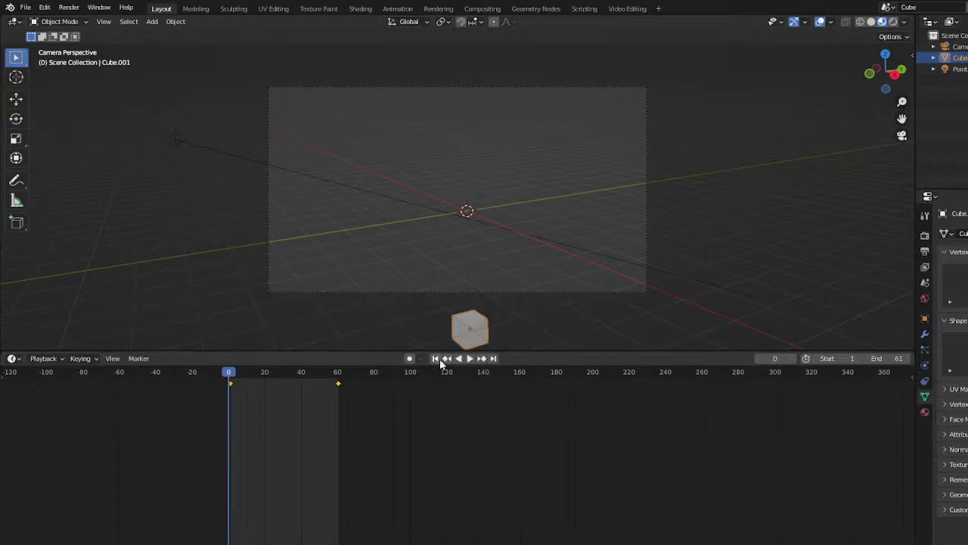
pyautogui.click(481, 358)
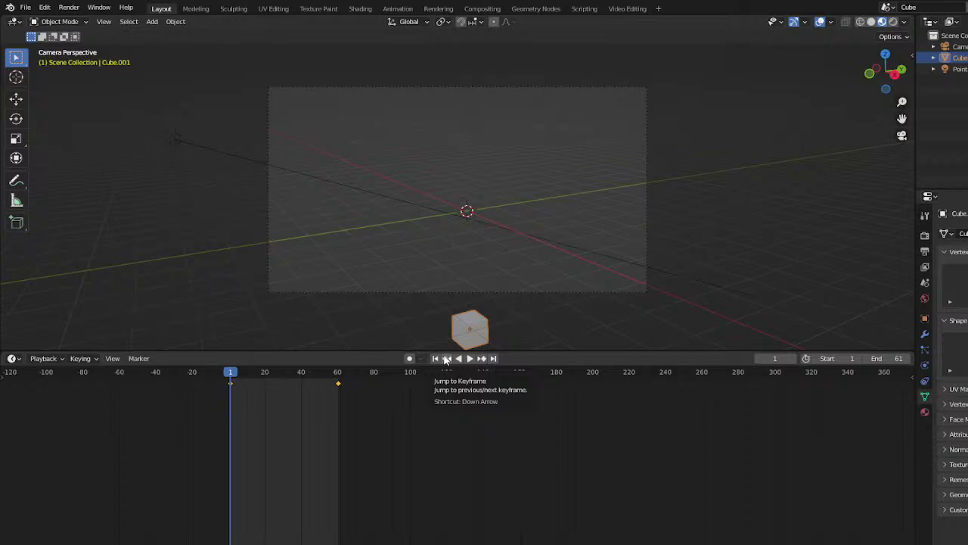
pyautogui.press('g')
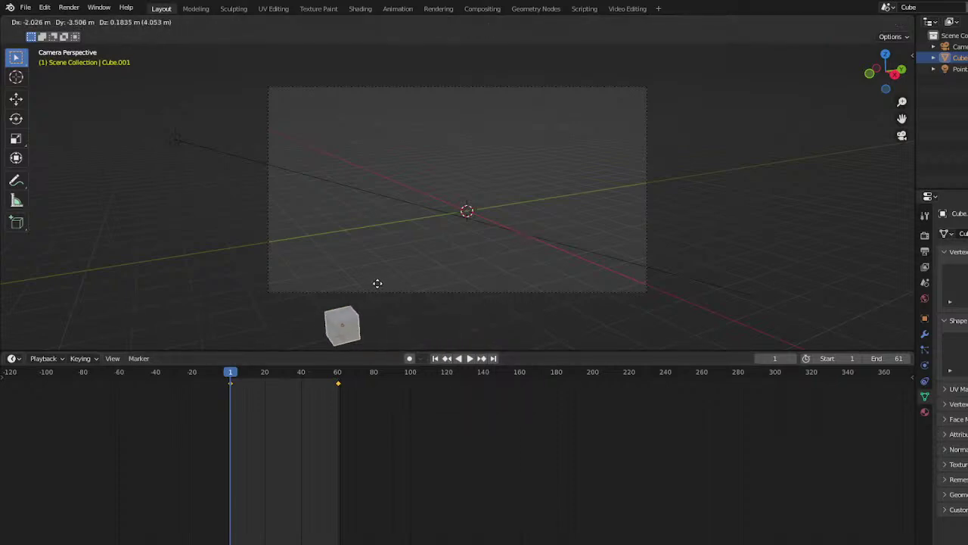
pyautogui.click(344, 282)
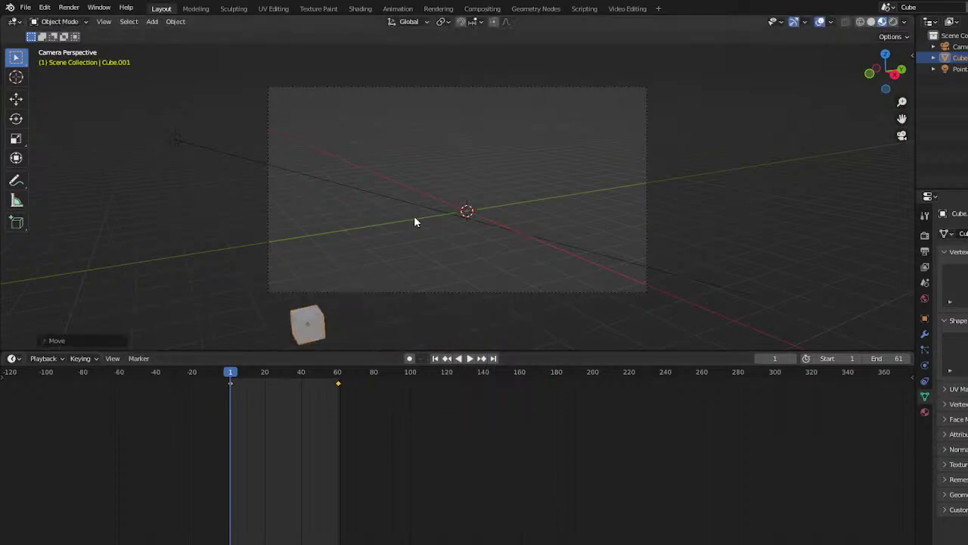
pyautogui.press('i')
pyautogui.click(414, 217)
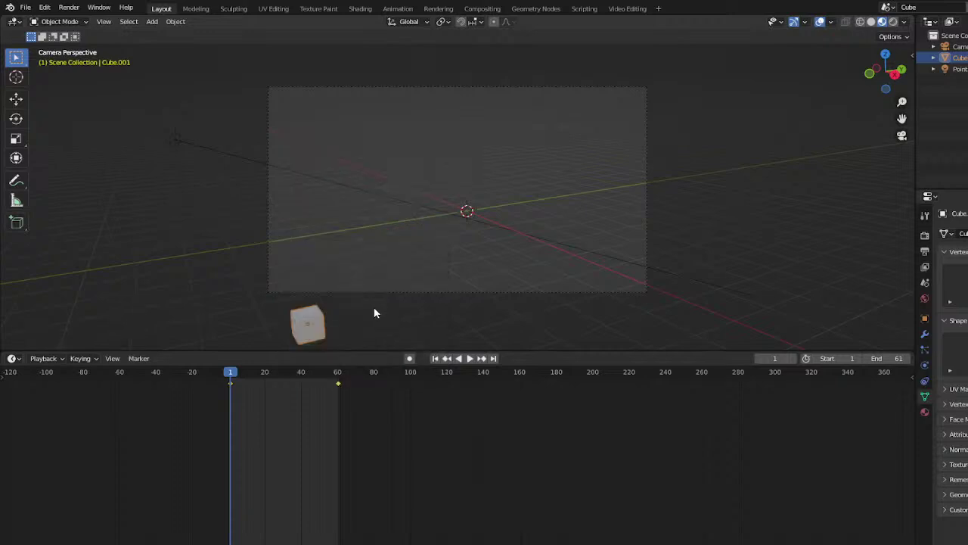
# At frame 60, move the cube to the upper left and keyframe LocRotScale
pyautogui.moveTo(233, 371); pyautogui.dragTo(339, 371)
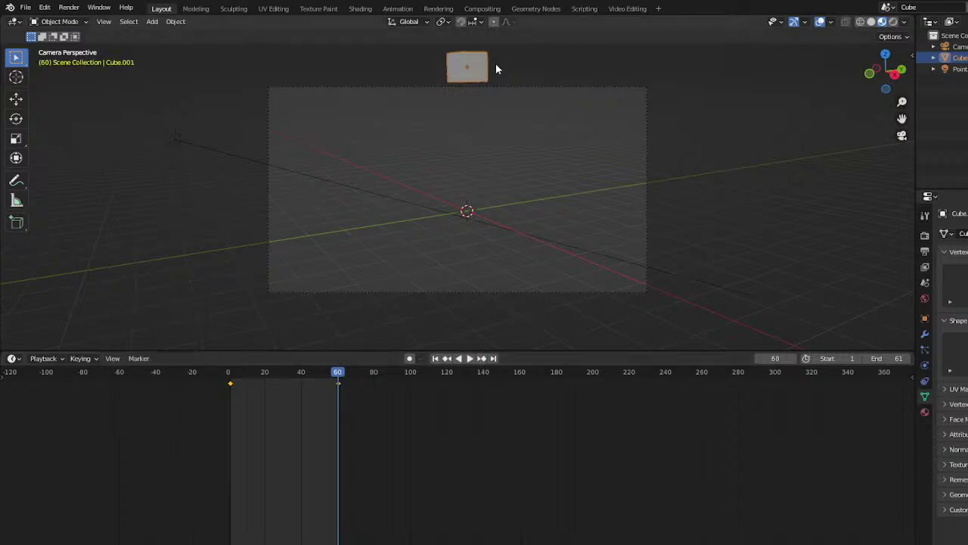
pyautogui.press('g')
pyautogui.click(345, 62)
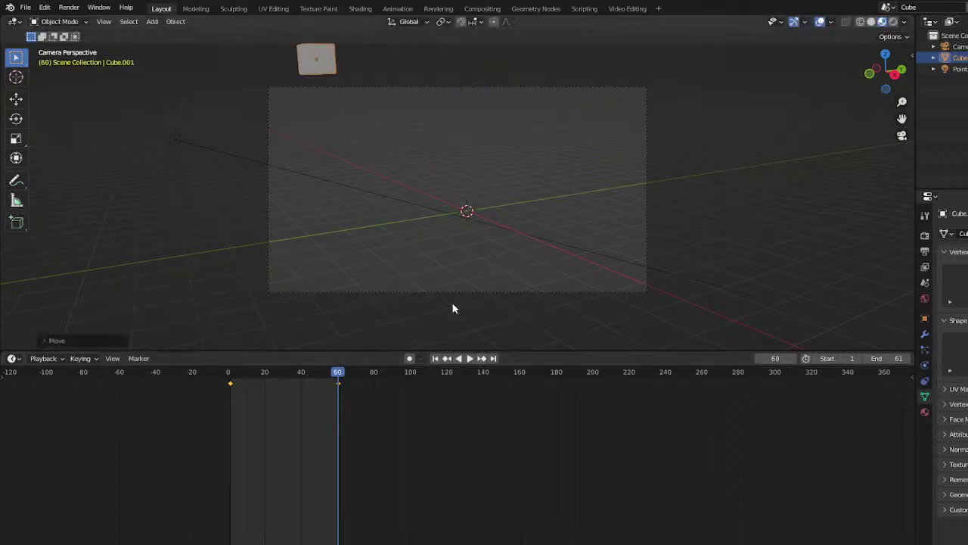
pyautogui.press('i')
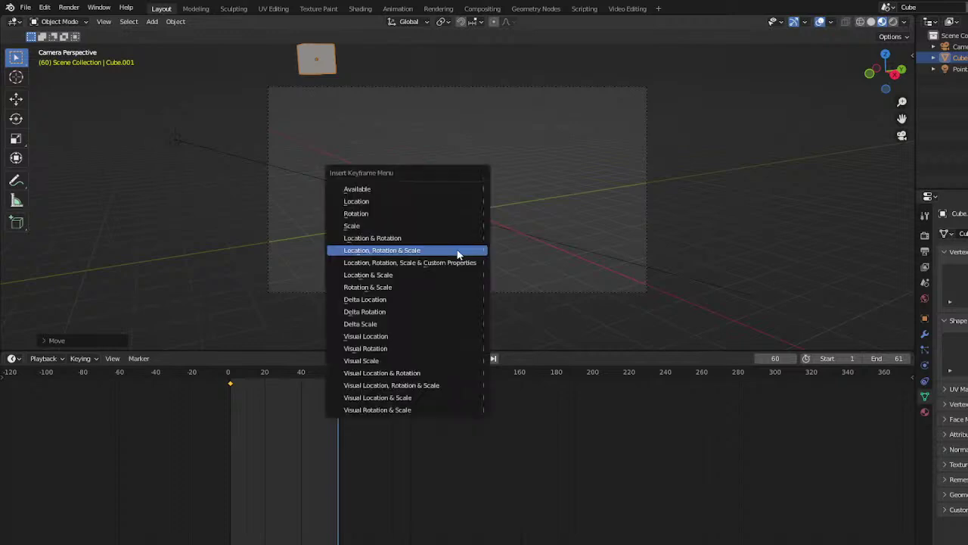
pyautogui.click(458, 250)
pyautogui.moveTo(237, 378); pyautogui.dragTo(279, 378)
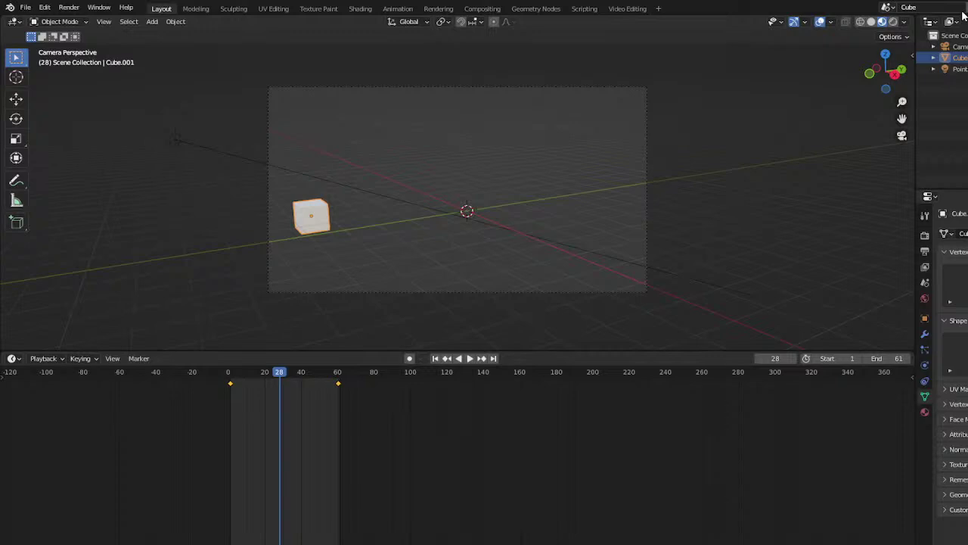
pyautogui.click(887, 6)
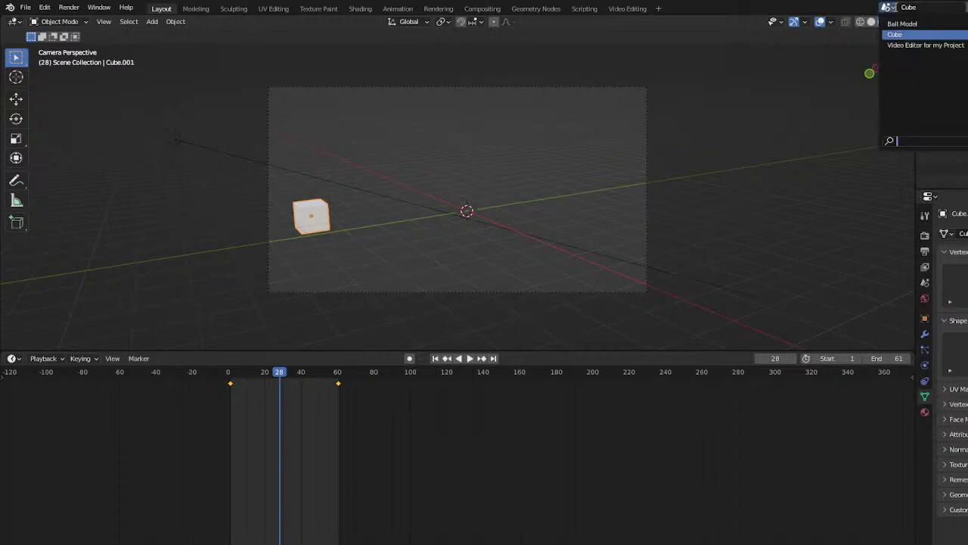
# Return to the project's Video Editing and refresh all strips to pick up the new animation
pyautogui.click(922, 45)
pyautogui.click(630, 9)
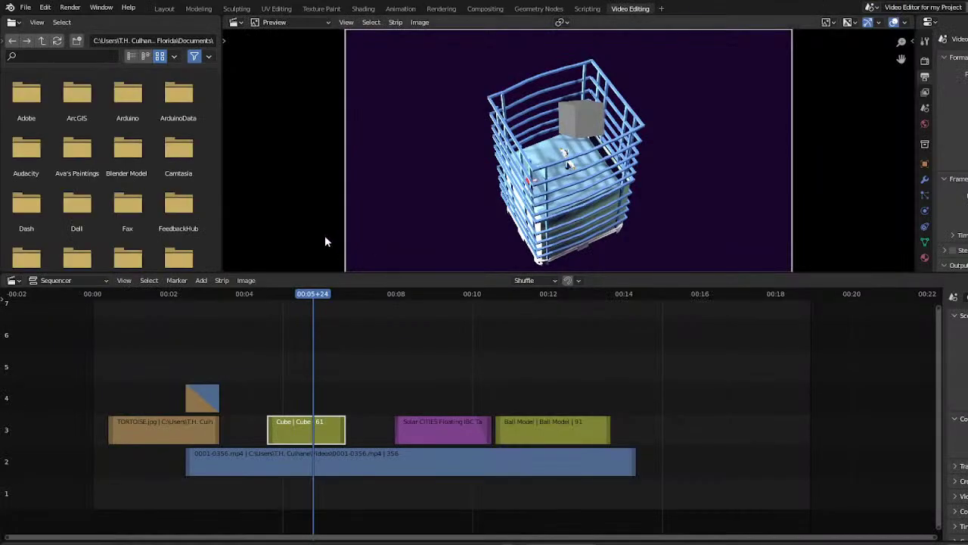
pyautogui.moveTo(298, 301)
pyautogui.mouseDown()
pyautogui.moveTo(275, 295)
pyautogui.moveTo(317, 311)
pyautogui.moveTo(308, 306)
pyautogui.mouseUp()
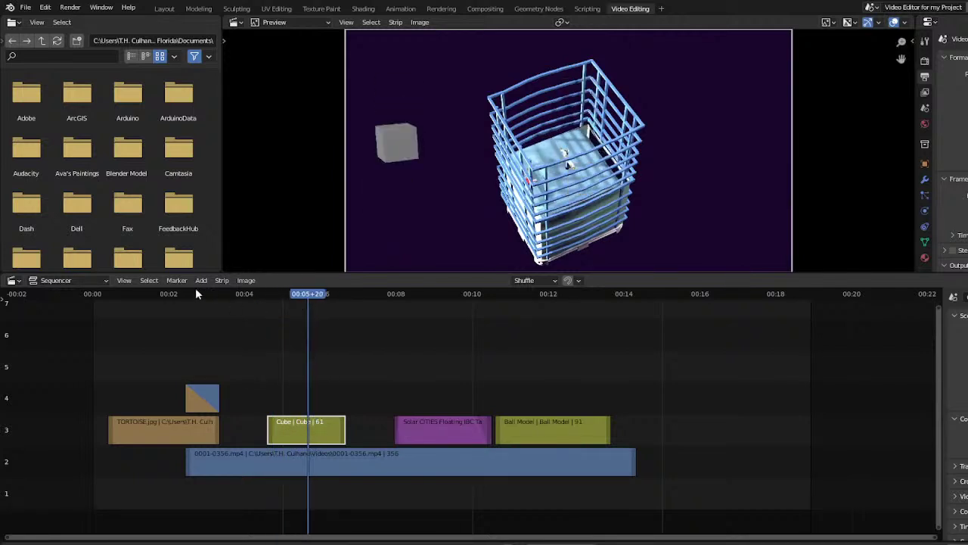
pyautogui.click(124, 281)
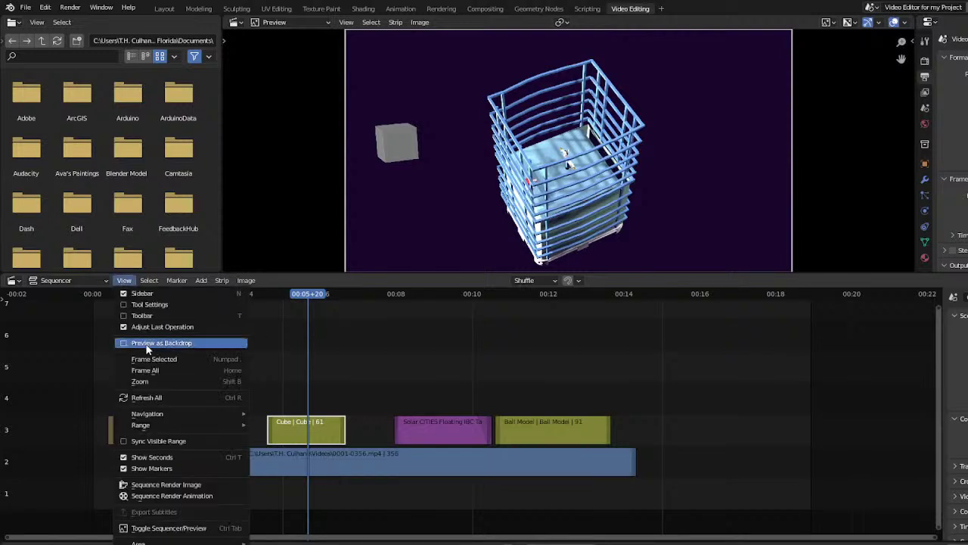
pyautogui.click(159, 401)
pyautogui.moveTo(287, 293)
pyautogui.mouseDown()
pyautogui.moveTo(332, 303)
pyautogui.moveTo(299, 303)
pyautogui.mouseUp()
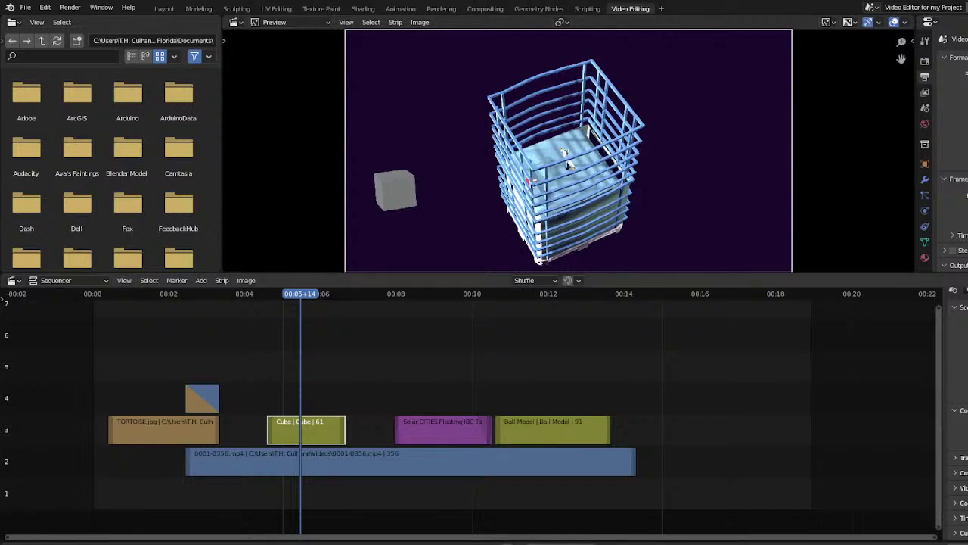
# Offset the Cube strip's Transform to the right and review the overlay around 00:05
pyautogui.click(959, 459)
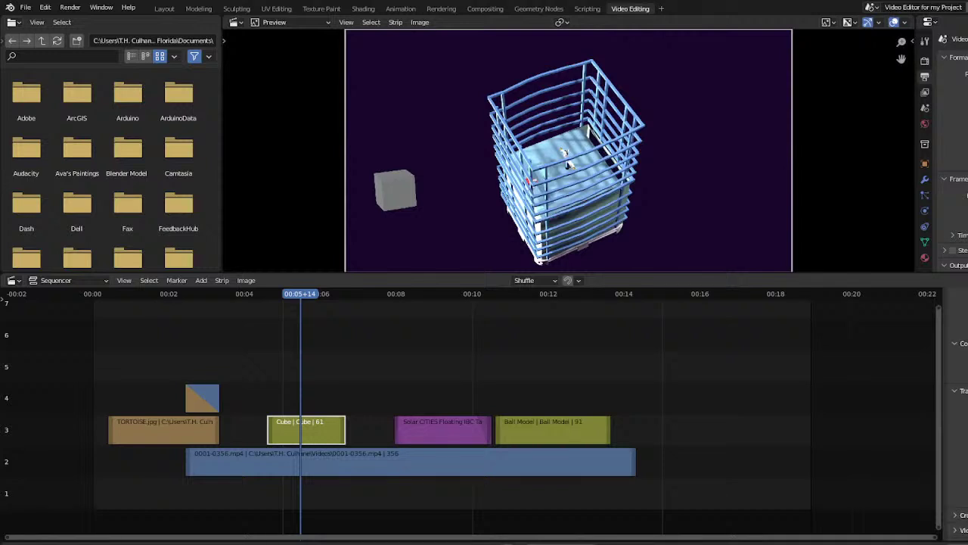
pyautogui.moveTo(568, 151); pyautogui.dragTo(905, 150)
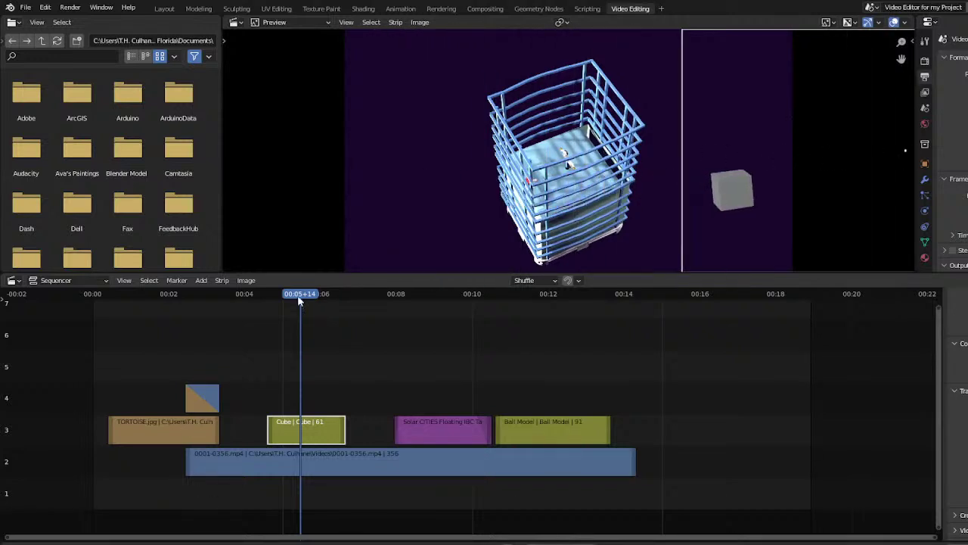
pyautogui.moveTo(301, 302)
pyautogui.mouseDown()
pyautogui.moveTo(255, 303)
pyautogui.moveTo(380, 307)
pyautogui.moveTo(307, 301)
pyautogui.moveTo(352, 294)
pyautogui.moveTo(313, 297)
pyautogui.mouseUp()
pyautogui.click(283, 312)
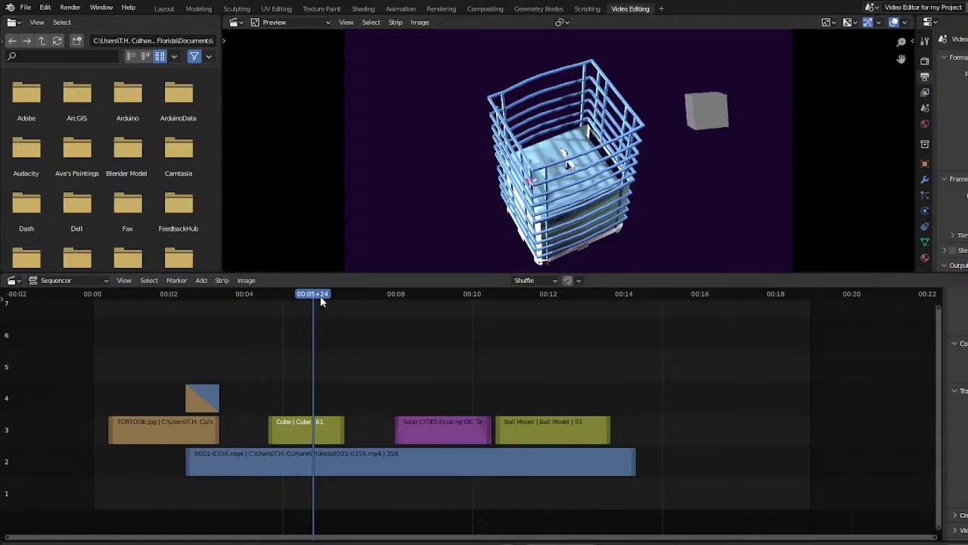
pyautogui.moveTo(319, 300); pyautogui.dragTo(319, 325)
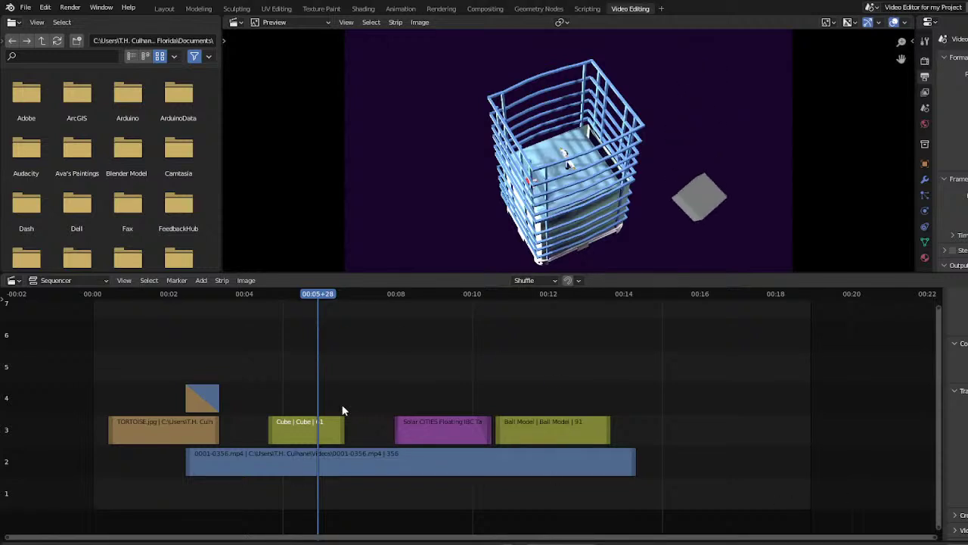
pyautogui.moveTo(318, 305); pyautogui.dragTo(360, 310)
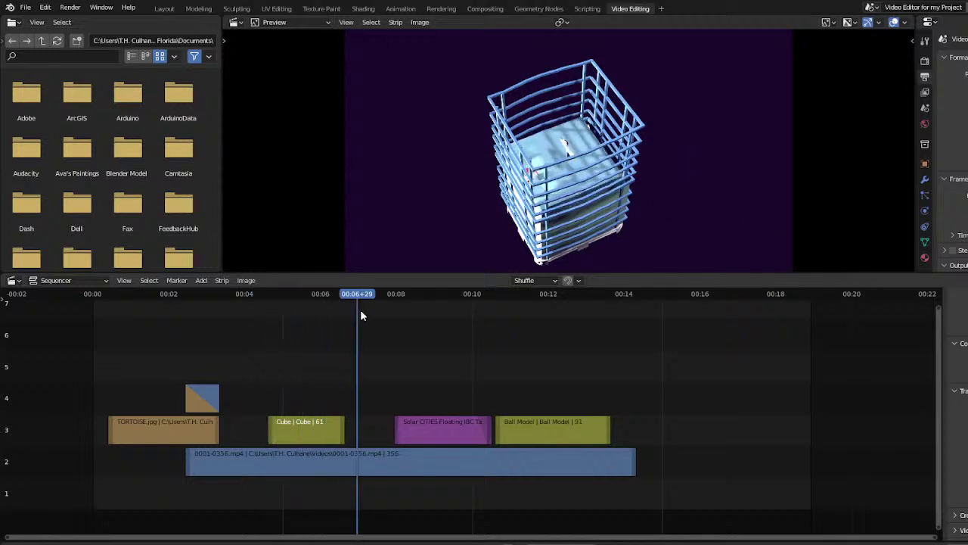
pyautogui.click(318, 320)
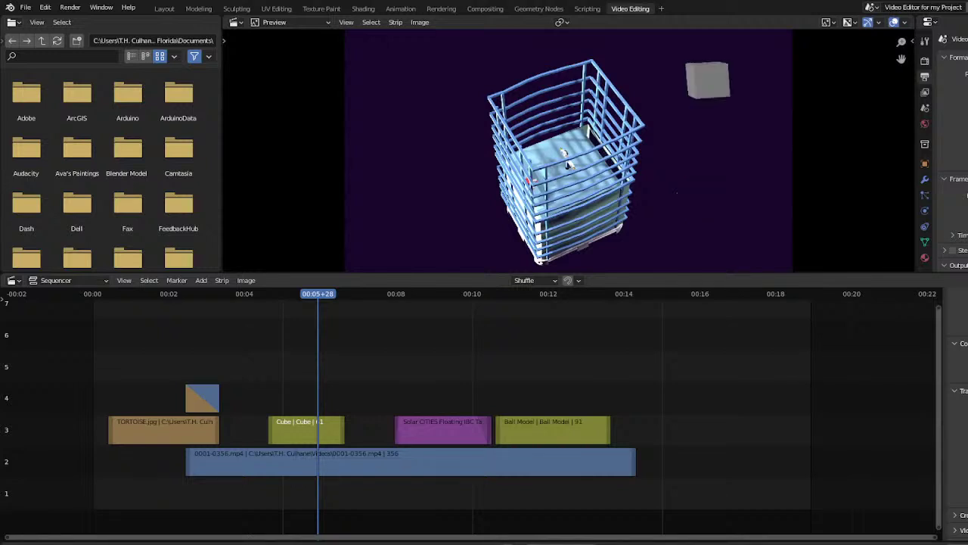
pyautogui.moveTo(274, 307); pyautogui.dragTo(313, 319)
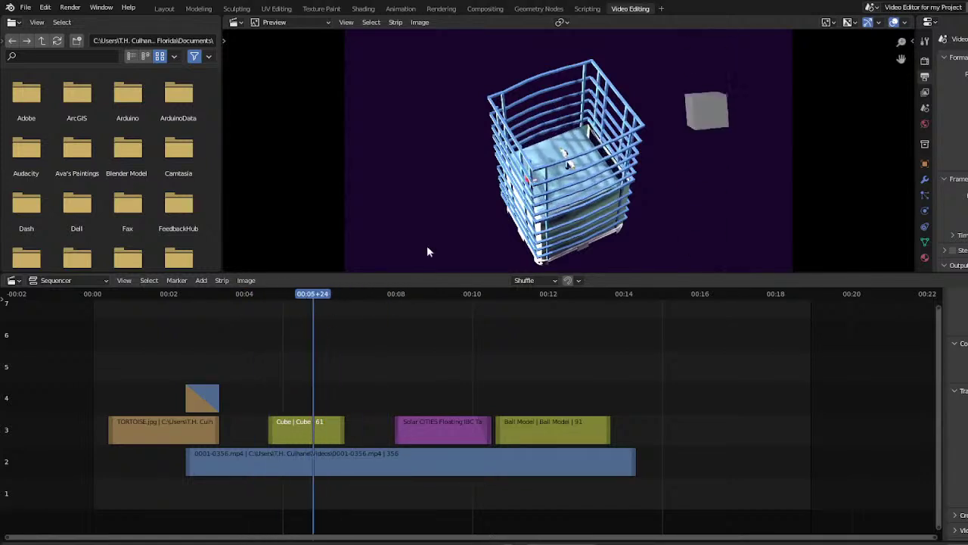
pyautogui.click(872, 7)
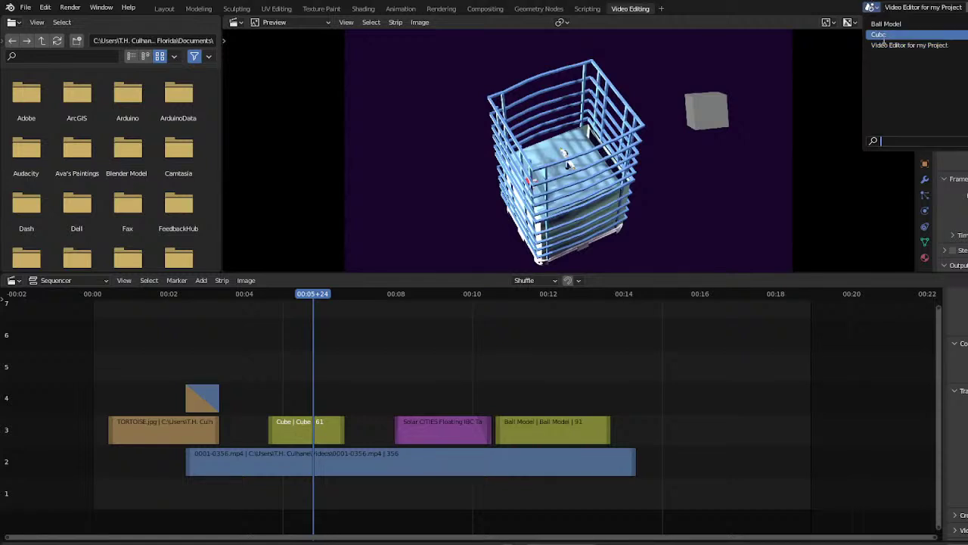
# In the Cube scene's Layout, compare shading modes and give the cube a new green material
pyautogui.click(881, 35)
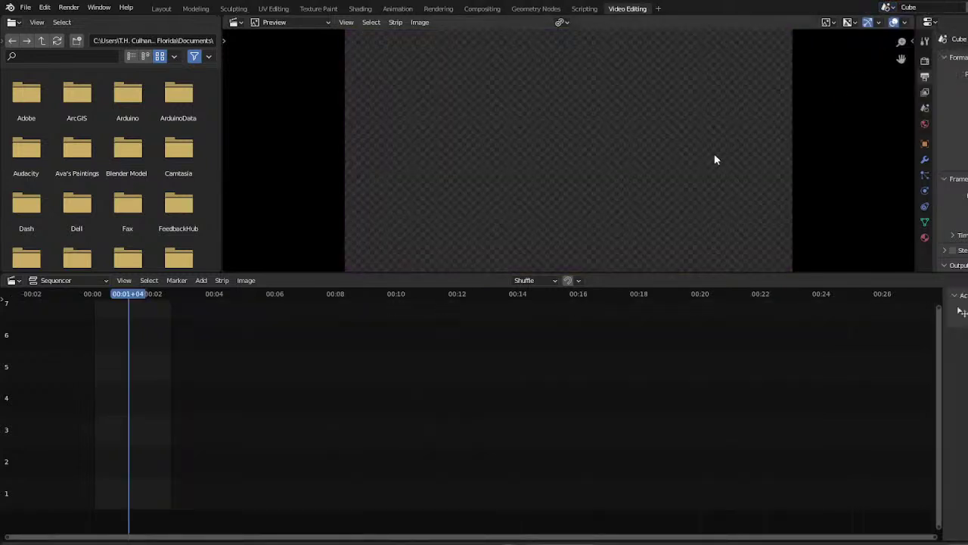
pyautogui.click(161, 8)
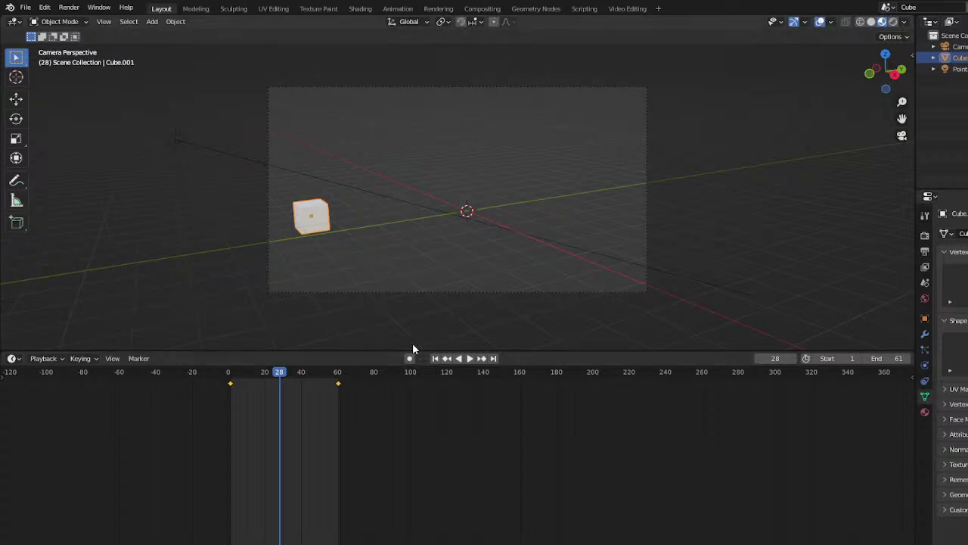
pyautogui.click(893, 22)
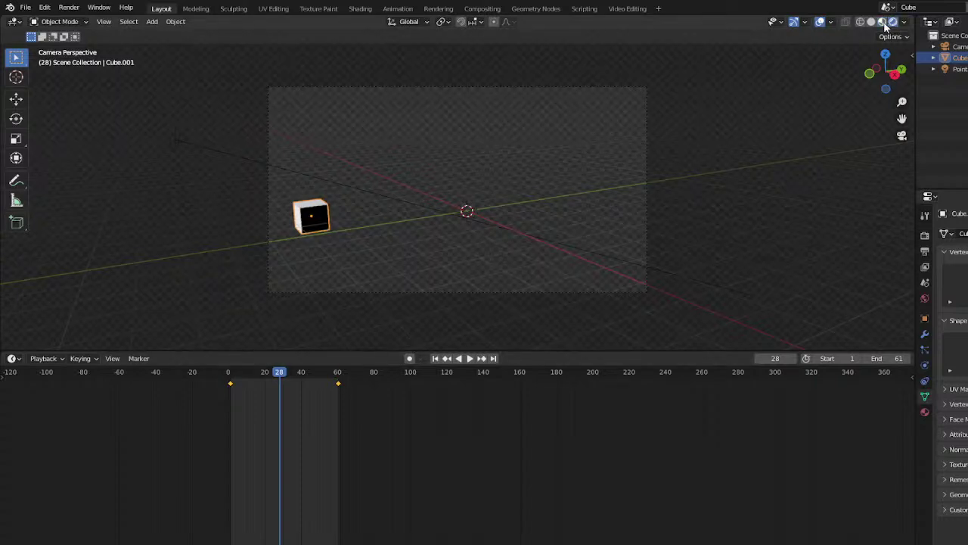
pyautogui.click(883, 22)
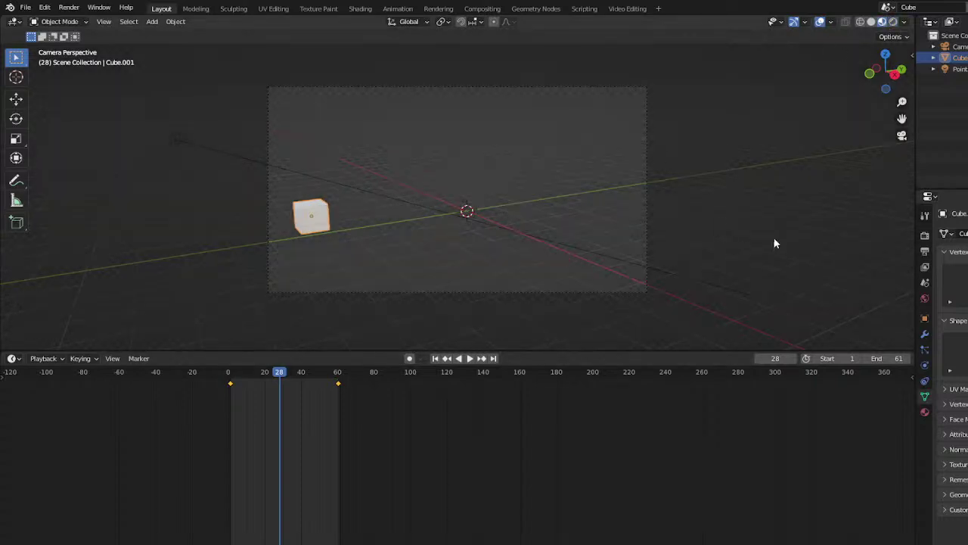
pyautogui.click(924, 412)
pyautogui.click(962, 283)
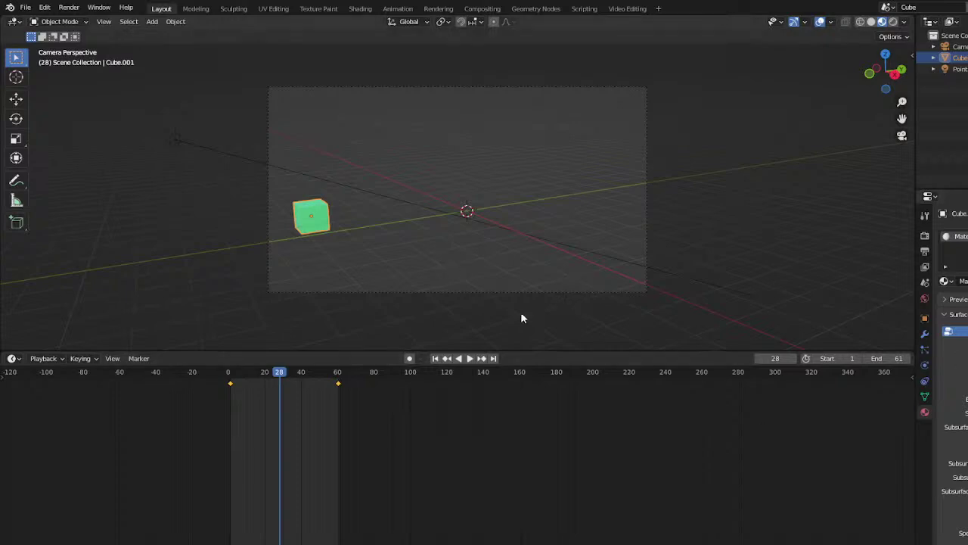
# Scrub the cube's animation, then switch back to the Video Editor for my Project scene
pyautogui.moveTo(277, 386)
pyautogui.mouseDown()
pyautogui.moveTo(264, 386)
pyautogui.moveTo(328, 386)
pyautogui.moveTo(265, 388)
pyautogui.mouseUp()
pyautogui.scroll(-1, 712, 435)
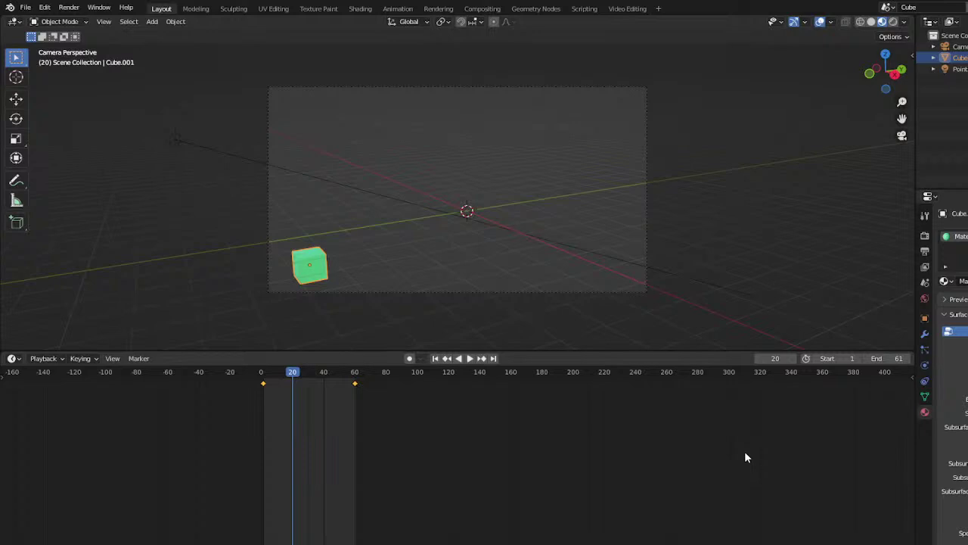
pyautogui.scroll(2, 703, 443)
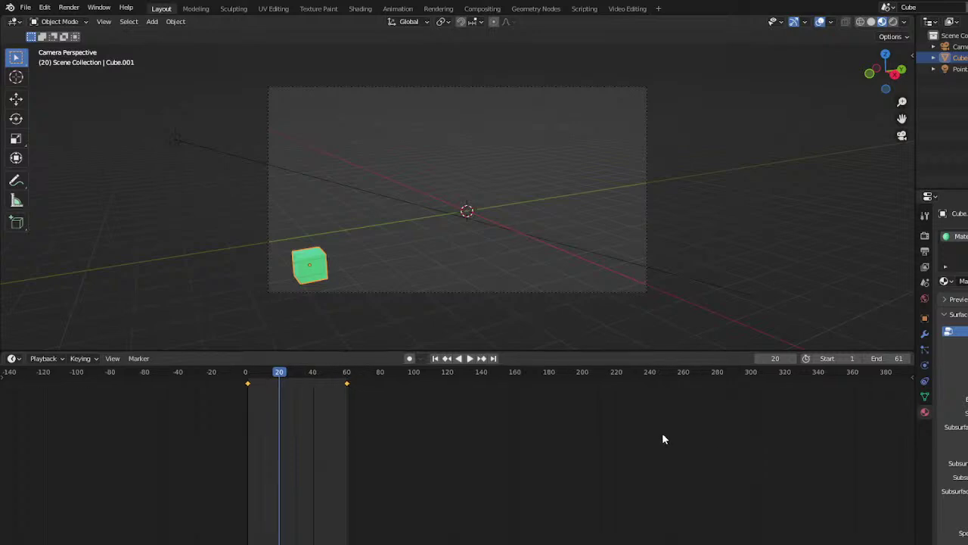
pyautogui.click(888, 7)
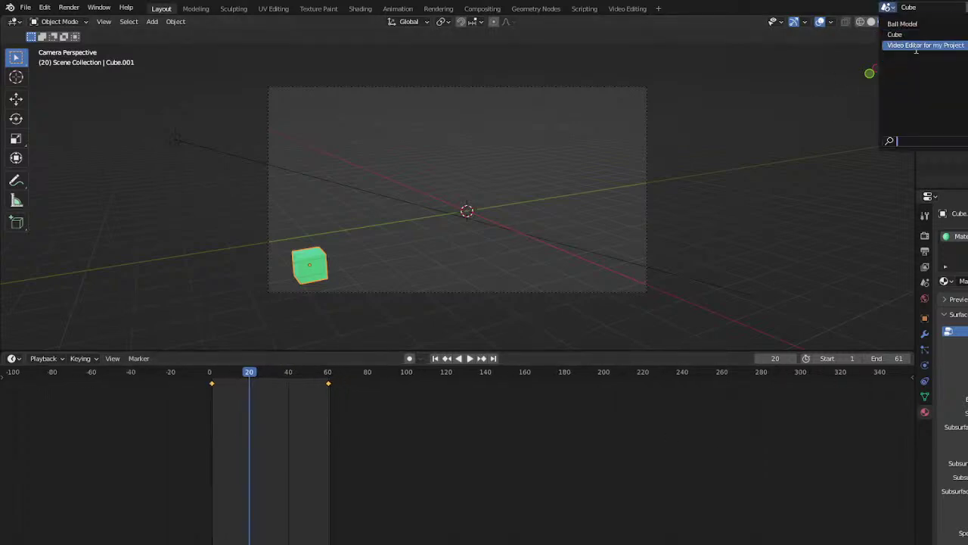
pyautogui.click(924, 46)
# In Video Editing, add a green-tinting strip modifier to the Cube strip
pyautogui.click(627, 8)
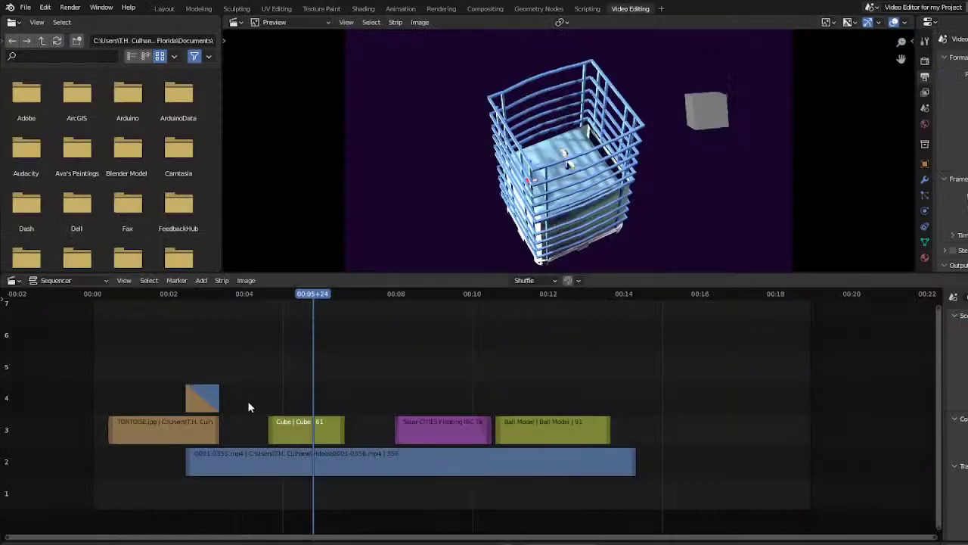
pyautogui.moveTo(304, 295)
pyautogui.mouseDown()
pyautogui.moveTo(281, 295)
pyautogui.moveTo(310, 295)
pyautogui.moveTo(296, 301)
pyautogui.mouseUp()
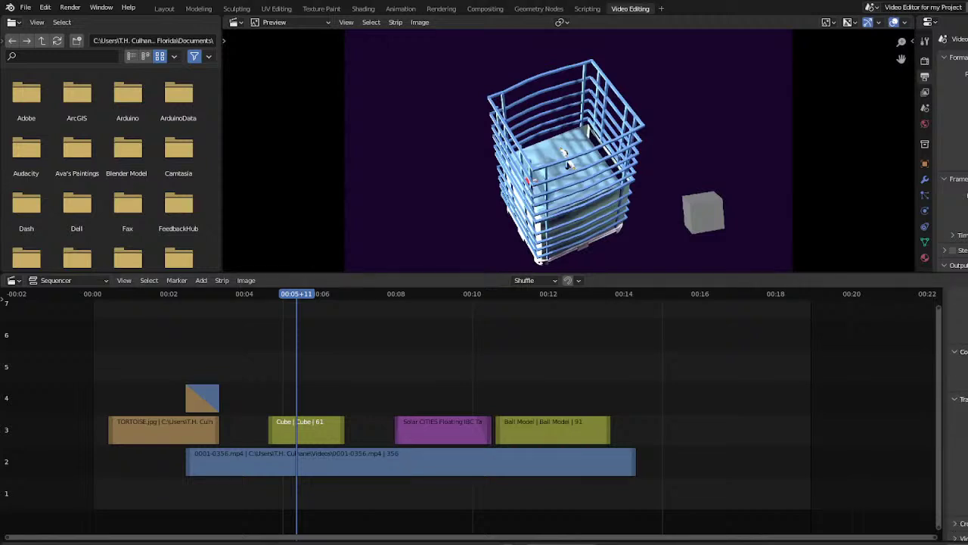
pyautogui.scroll(-2, 959, 409)
pyautogui.click(965, 356)
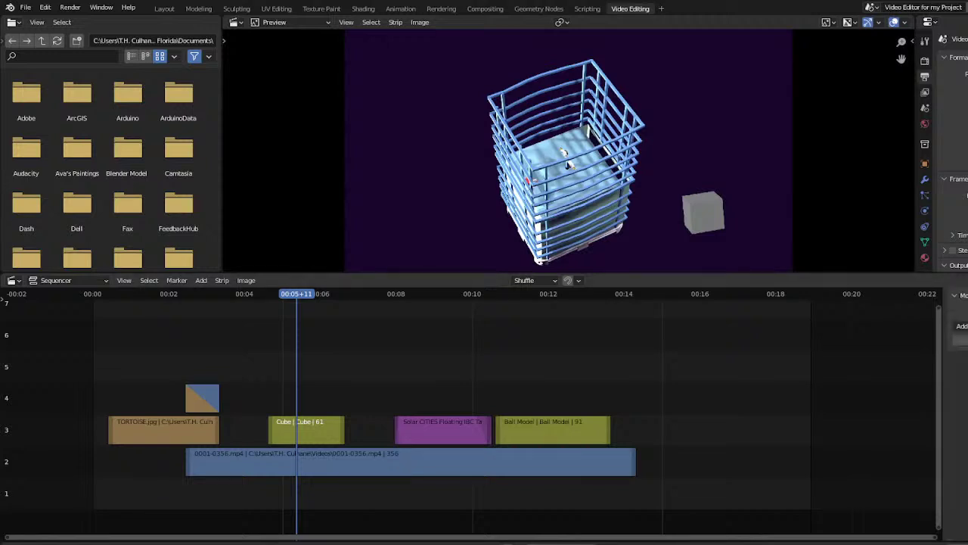
pyautogui.click(962, 325)
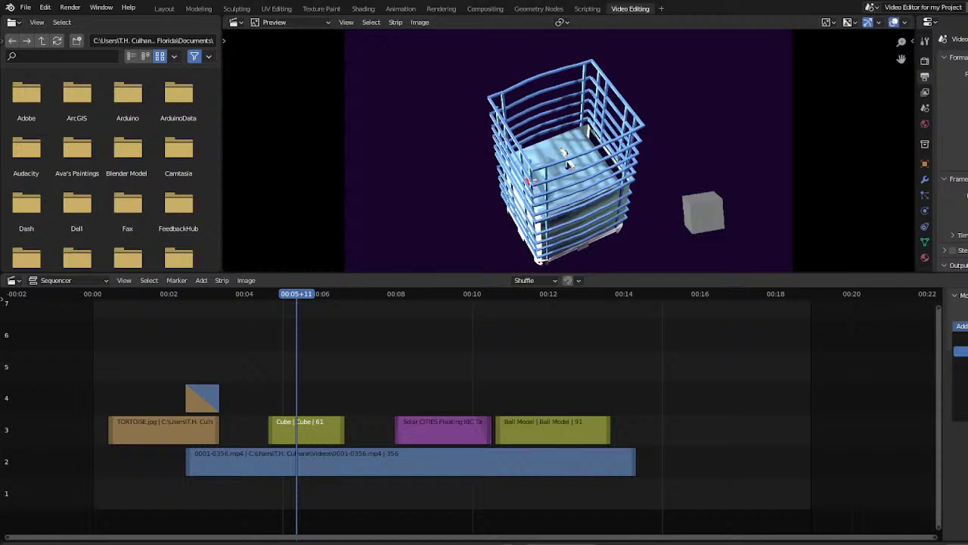
pyautogui.click(962, 350)
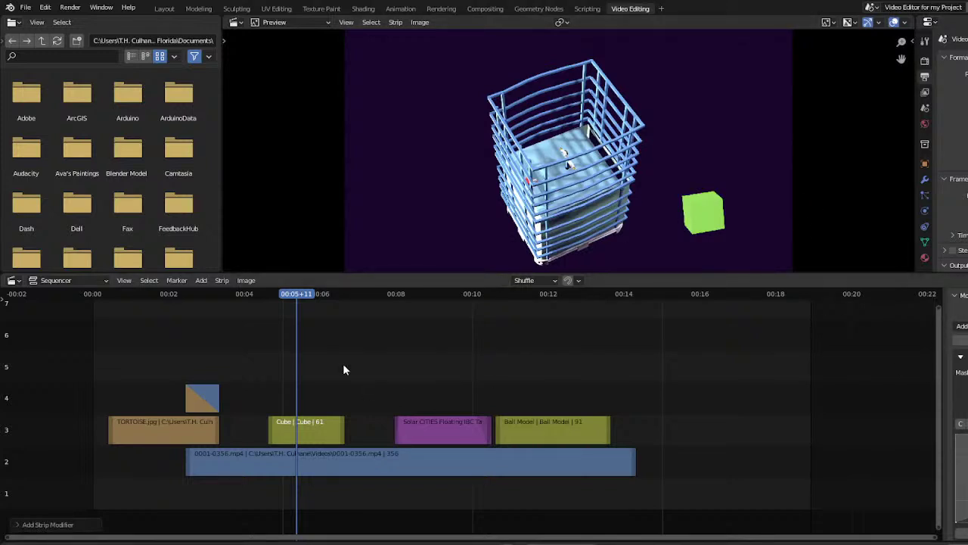
# Check the green cube, then extend 0001-0356.mp4 to 360 frames, ending at frame 432
pyautogui.moveTo(294, 294); pyautogui.dragTo(611, 331)
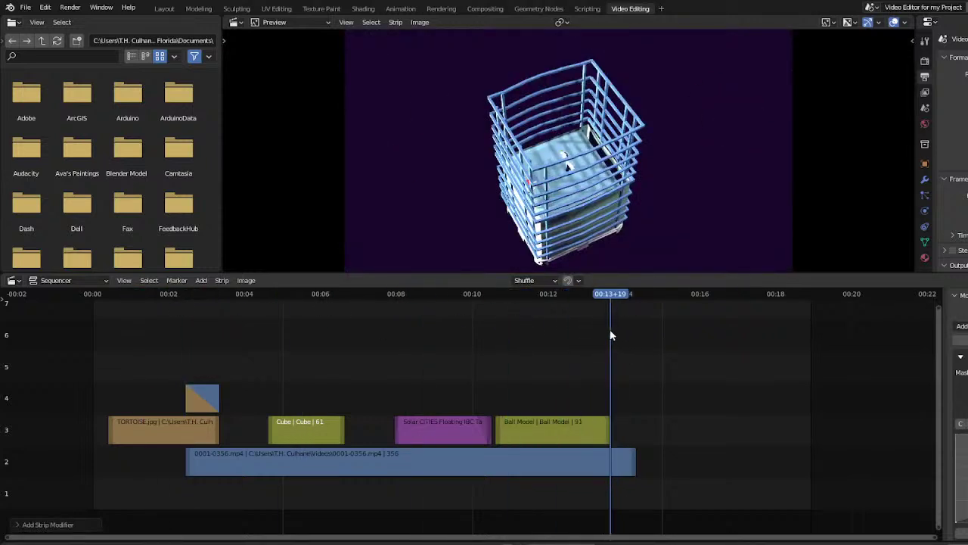
pyautogui.moveTo(634, 478)
pyautogui.mouseDown()
pyautogui.moveTo(607, 470)
pyautogui.moveTo(685, 470)
pyautogui.moveTo(641, 470)
pyautogui.mouseUp()
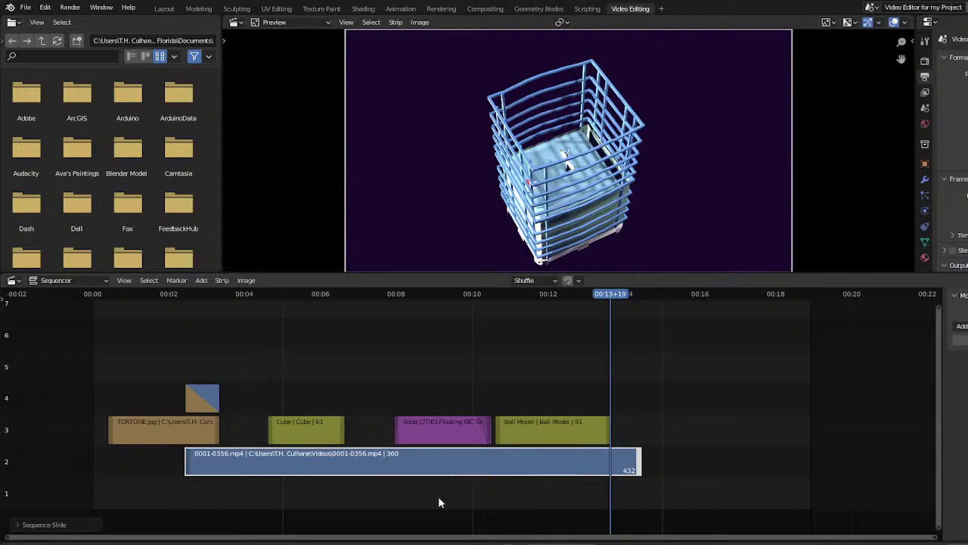
pyautogui.click(200, 279)
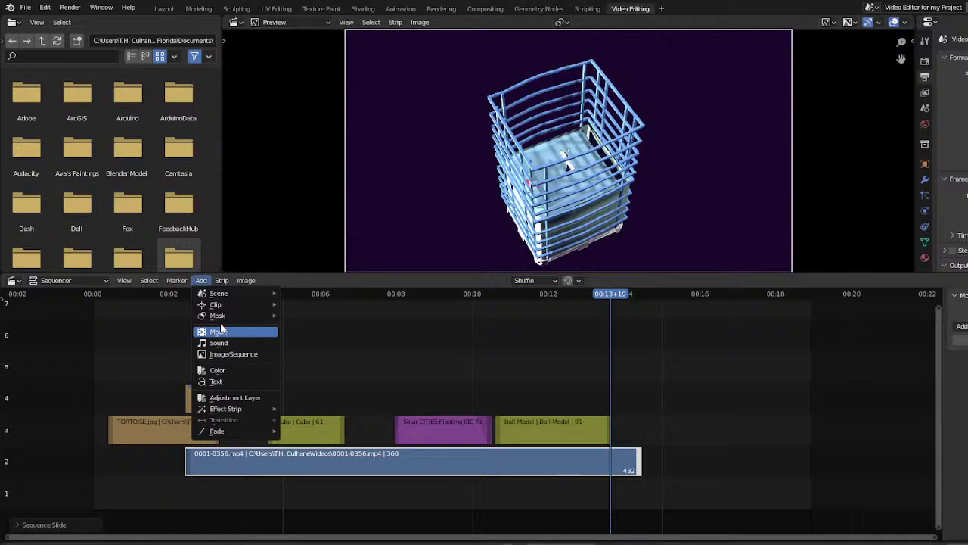
# Dismiss the add menu without adding anything
pyautogui.press('Escape')
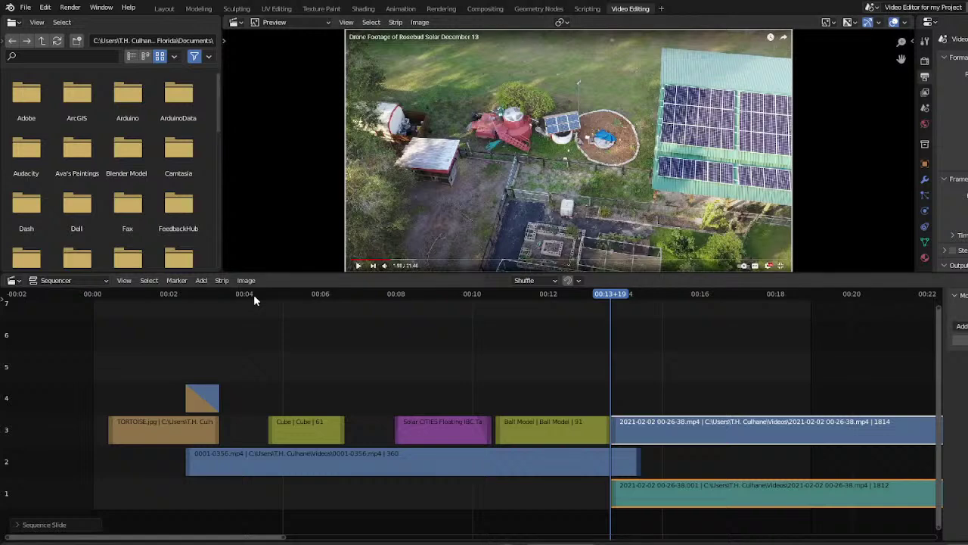
pyautogui.moveTo(625, 298); pyautogui.dragTo(942, 302)
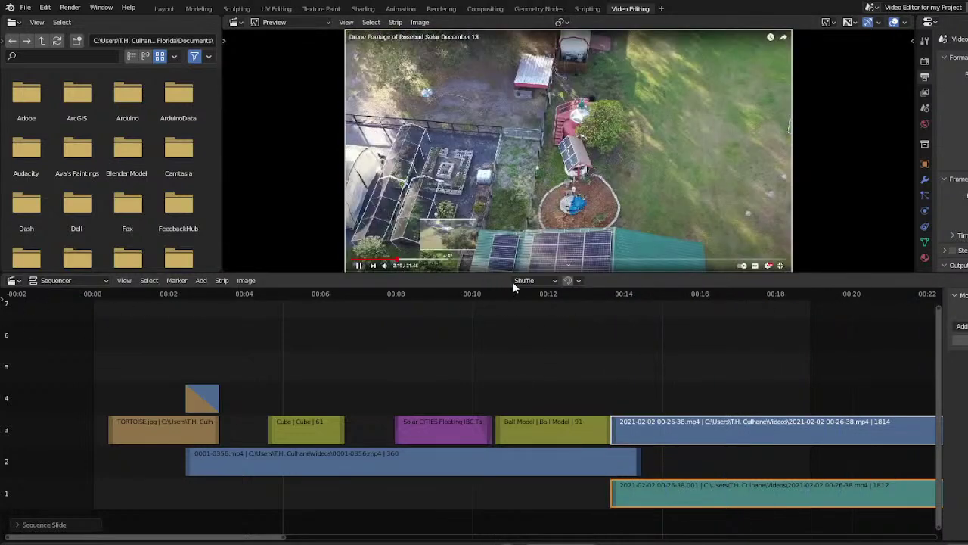
pyautogui.click(593, 295)
pyautogui.press('space')
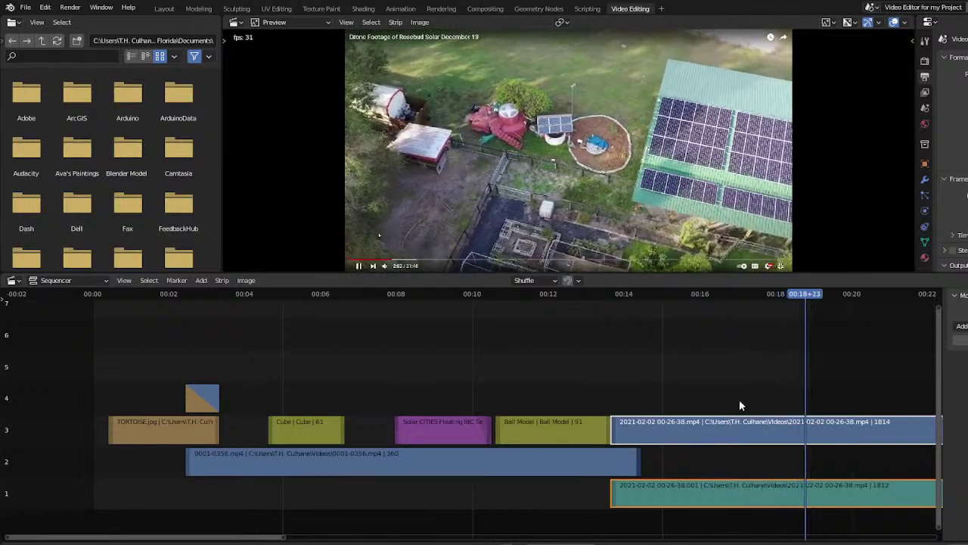
pyautogui.press('space')
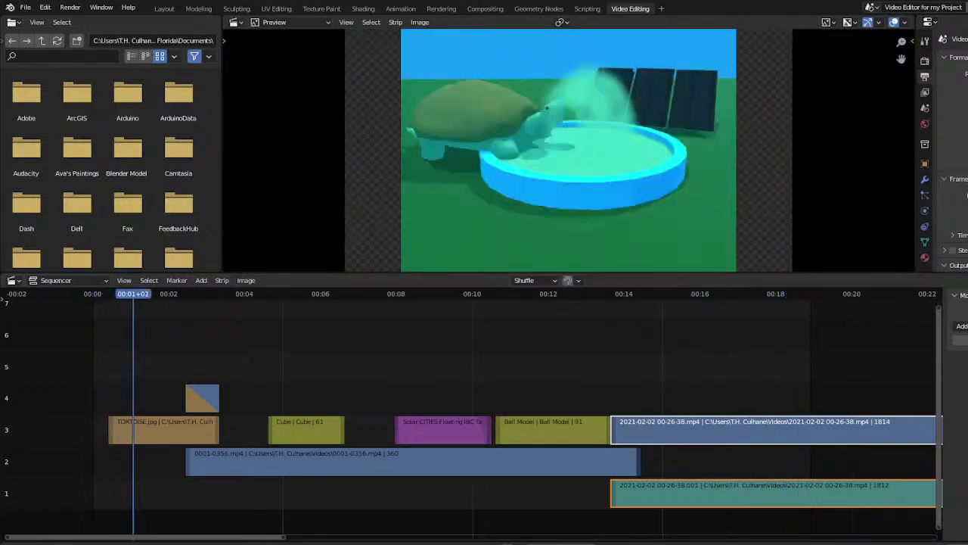
pyautogui.moveTo(263, 537); pyautogui.dragTo(405, 537)
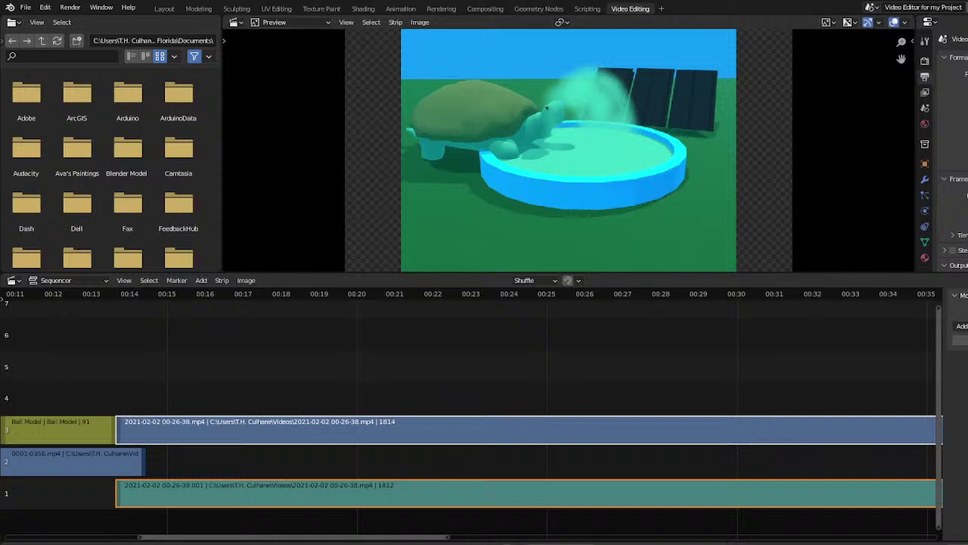
pyautogui.scroll(-8, 387, 418)
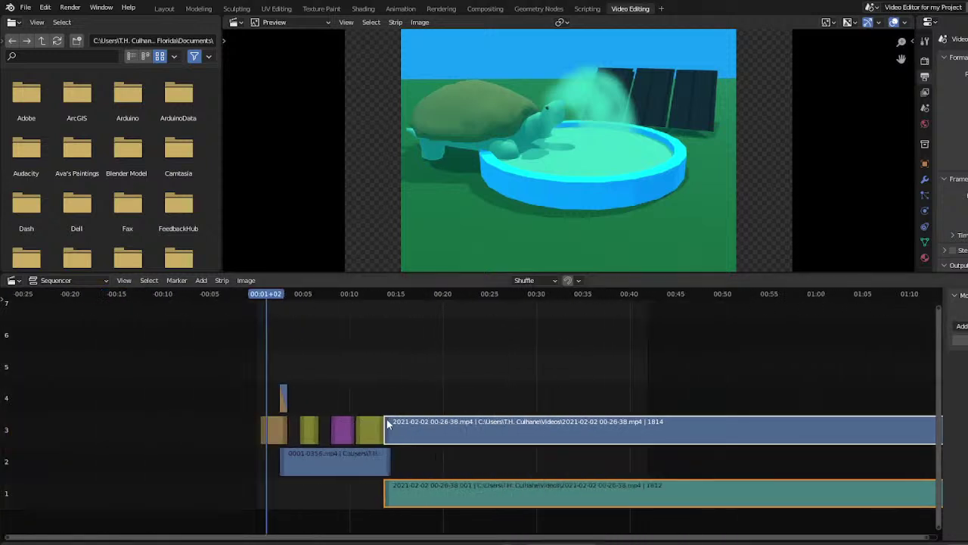
pyautogui.scroll(-1, 386, 419)
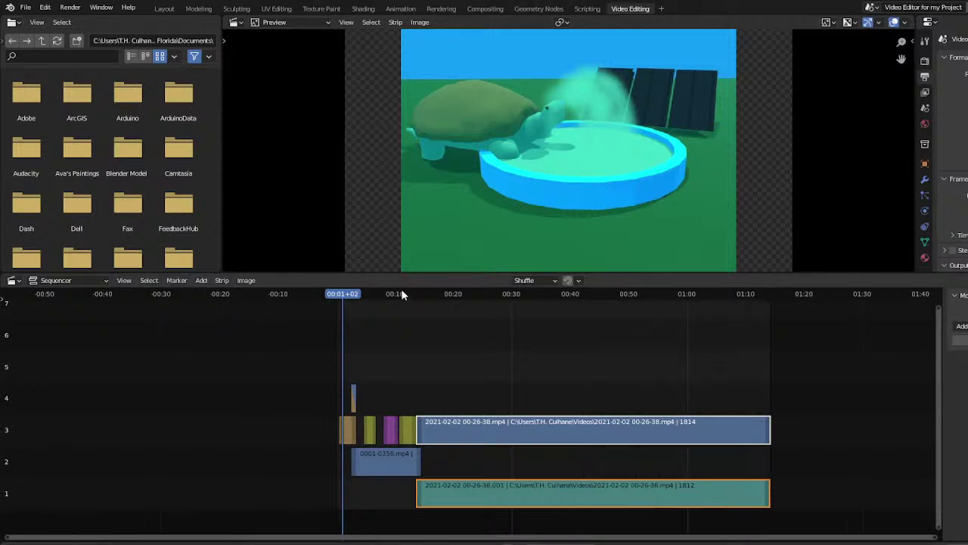
pyautogui.click(431, 294)
pyautogui.press('space')
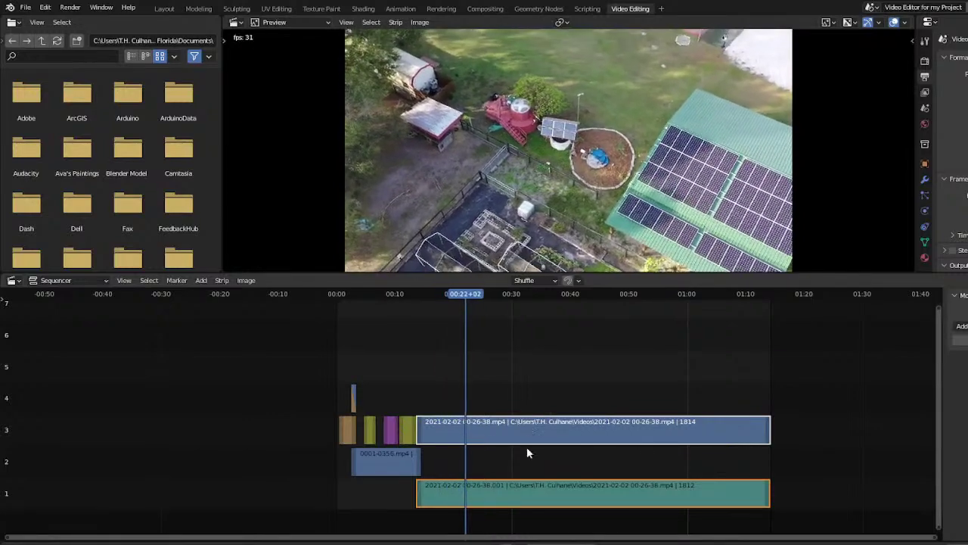
pyautogui.scroll(-2, 597, 454)
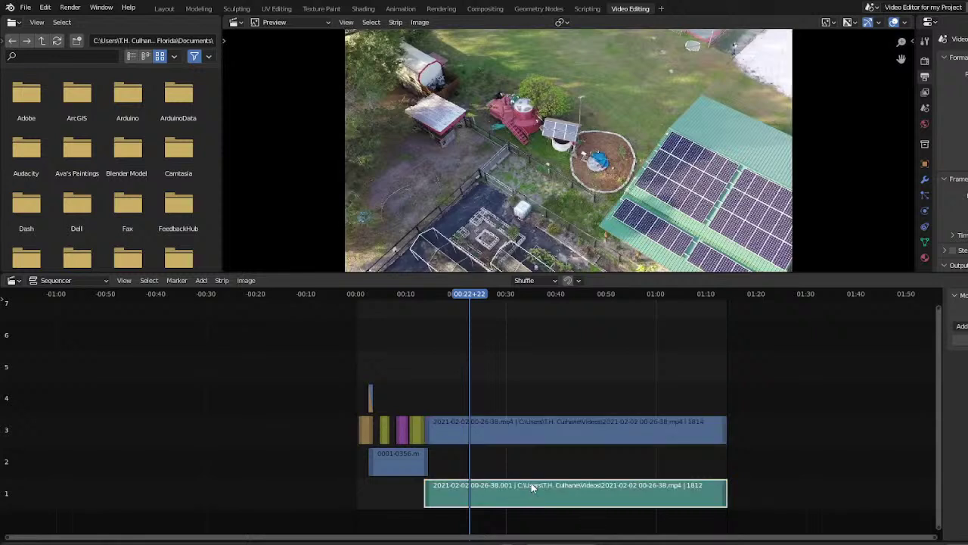
# Select the drone clip's sound strip on channel 1, viewing it at the solar-panel footage
pyautogui.click(532, 427)
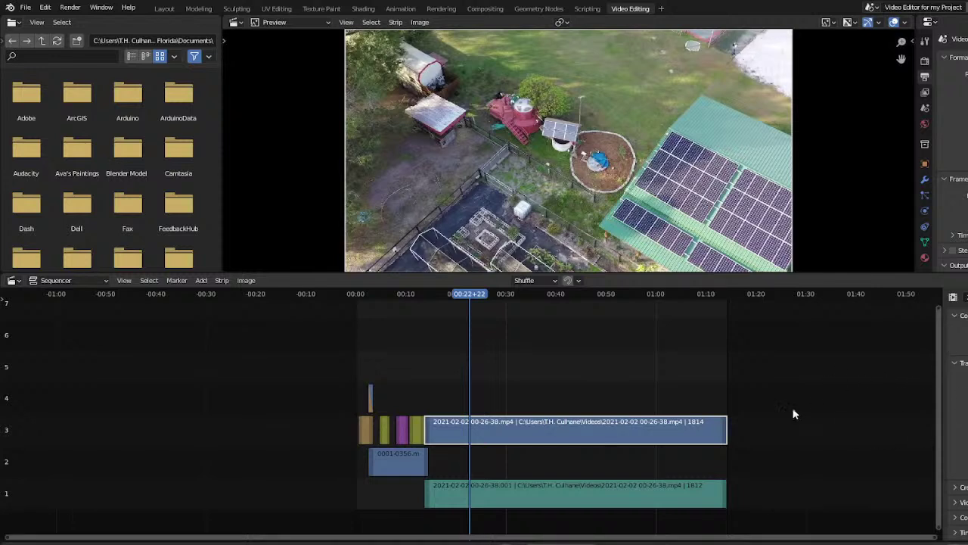
pyautogui.click(652, 492)
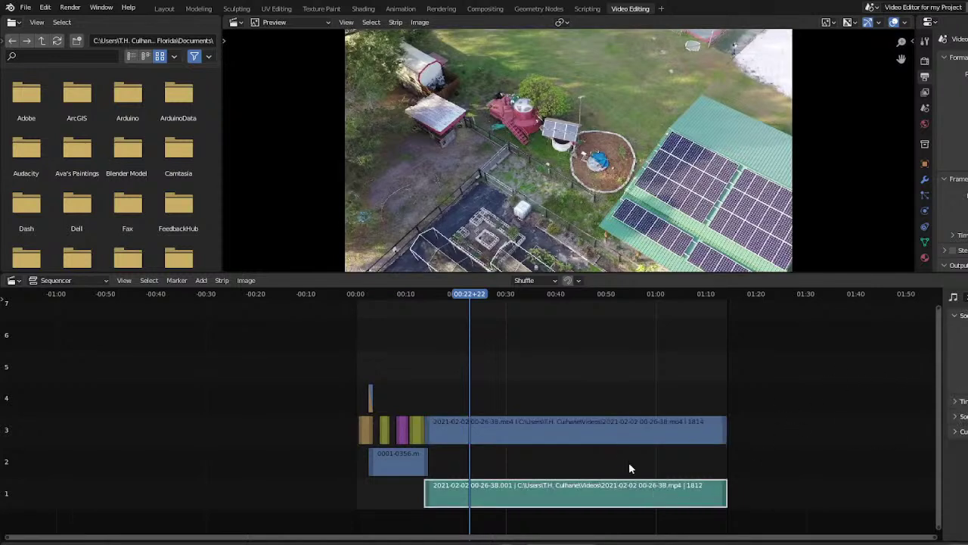
pyautogui.click(632, 425)
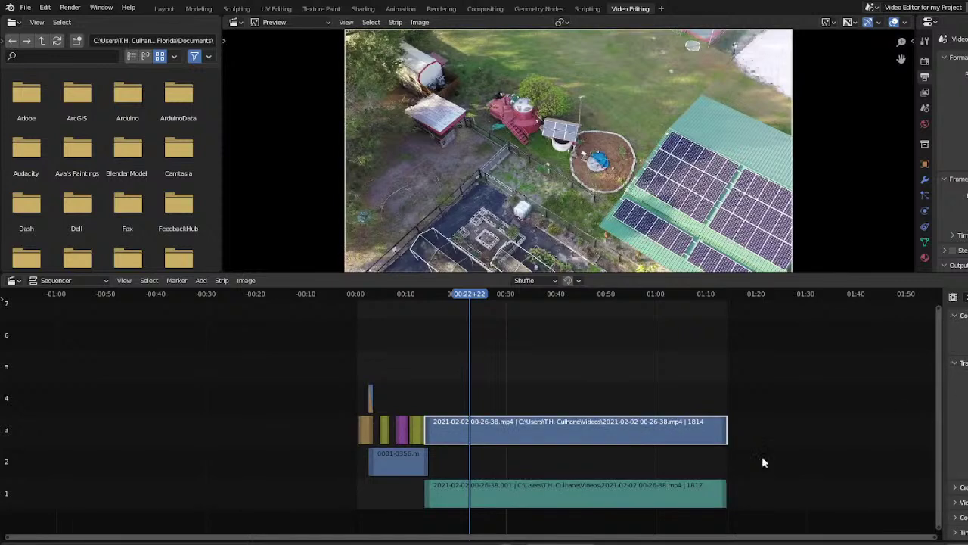
pyautogui.click(577, 499)
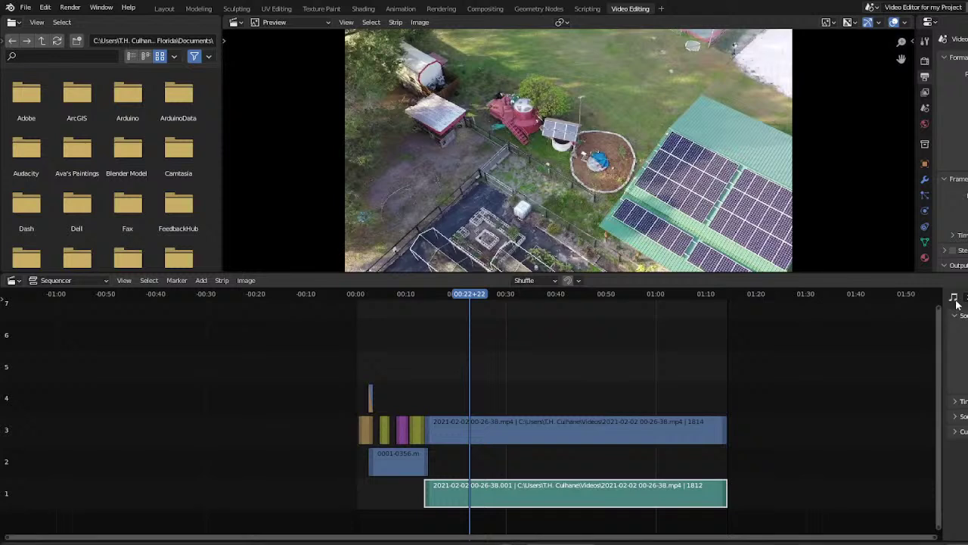
pyautogui.click(614, 426)
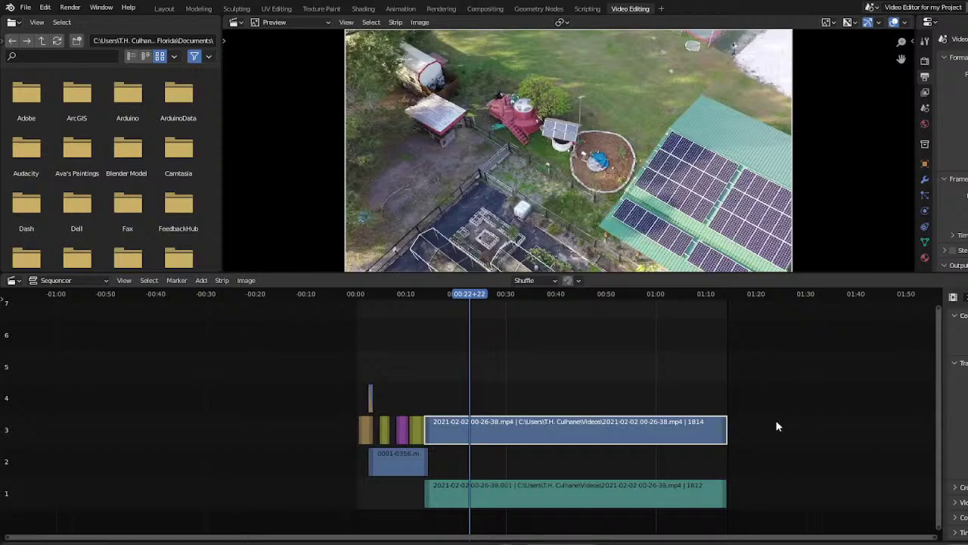
pyautogui.moveTo(466, 300); pyautogui.dragTo(553, 340)
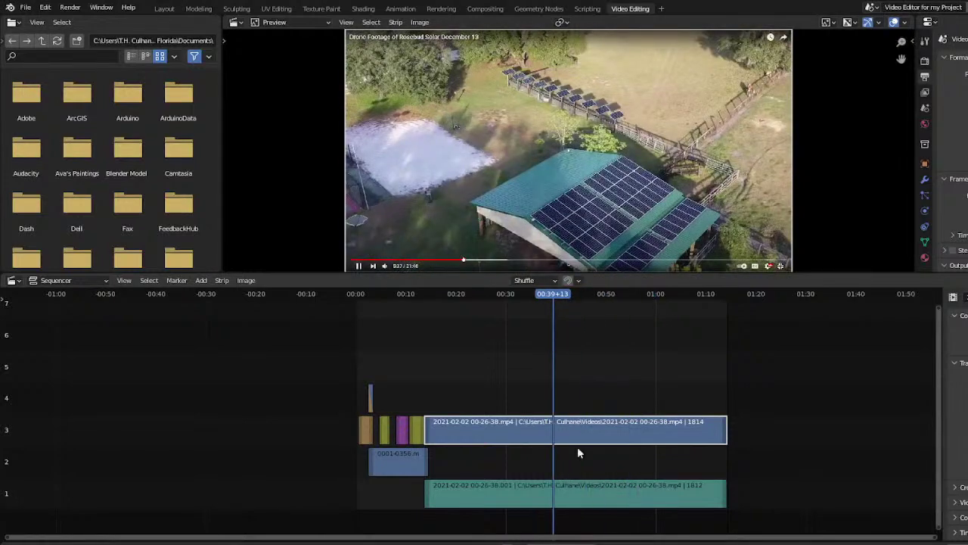
pyautogui.click(592, 505)
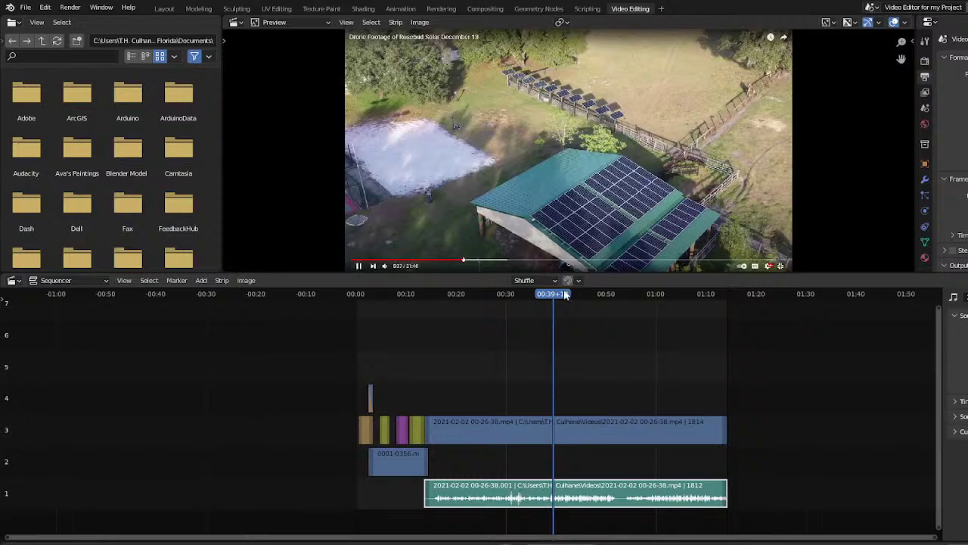
# Review the drone footage, try trimming both strips' ends, then undo the trims
pyautogui.moveTo(565, 295); pyautogui.dragTo(585, 331)
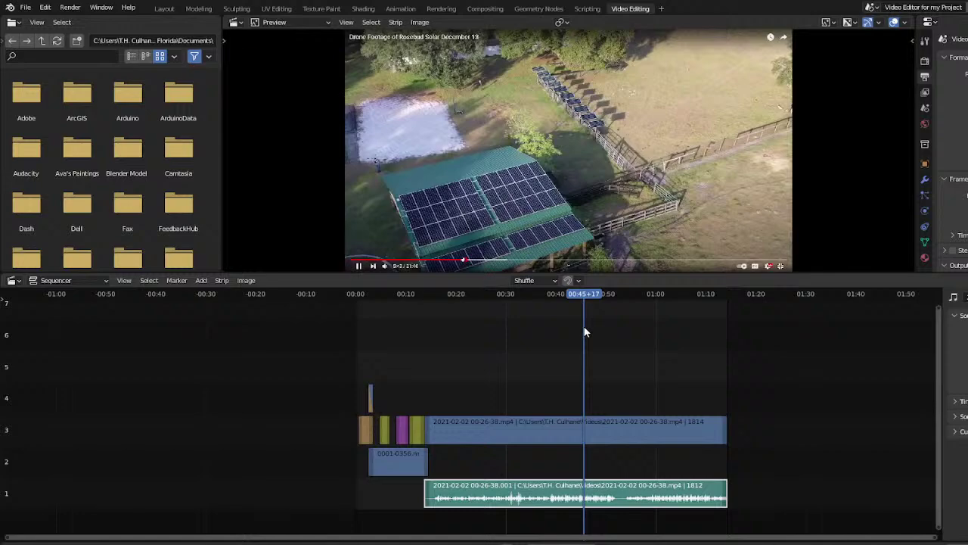
pyautogui.press('space')
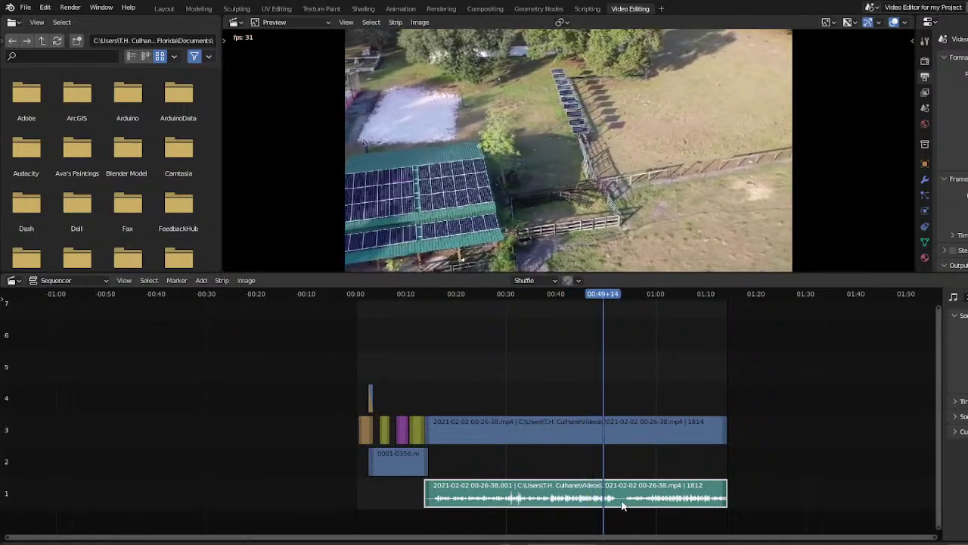
pyautogui.scroll(2, 750, 487)
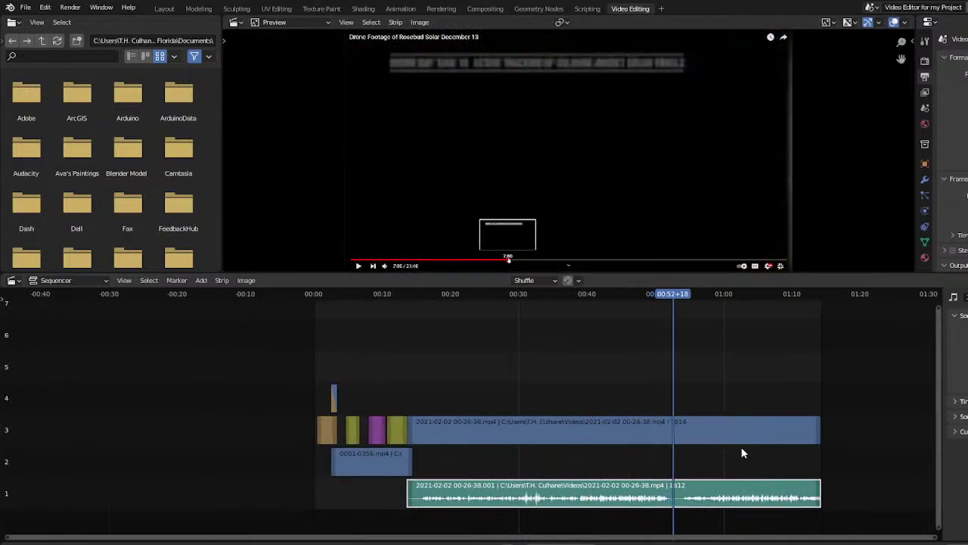
pyautogui.click(818, 500)
pyautogui.moveTo(820, 501); pyautogui.dragTo(673, 499)
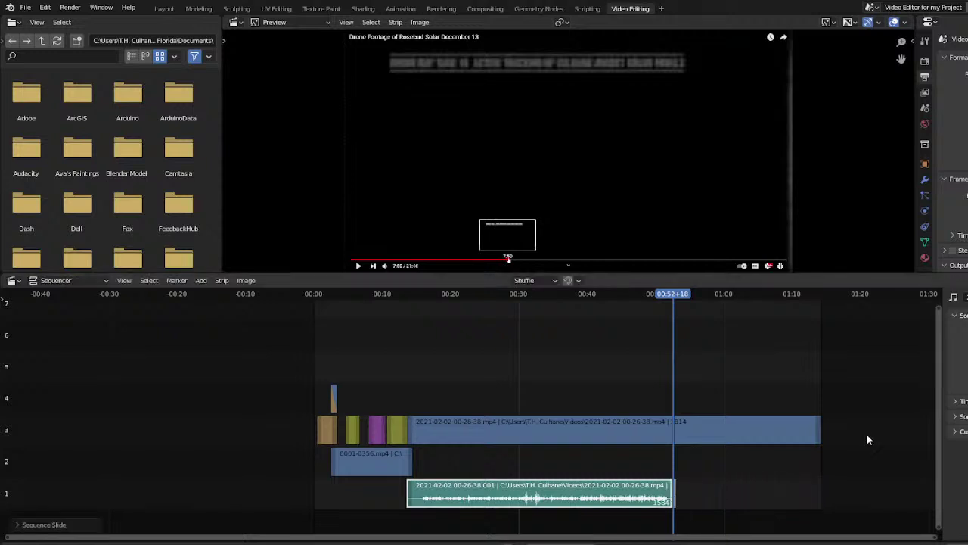
pyautogui.moveTo(821, 439); pyautogui.dragTo(679, 440)
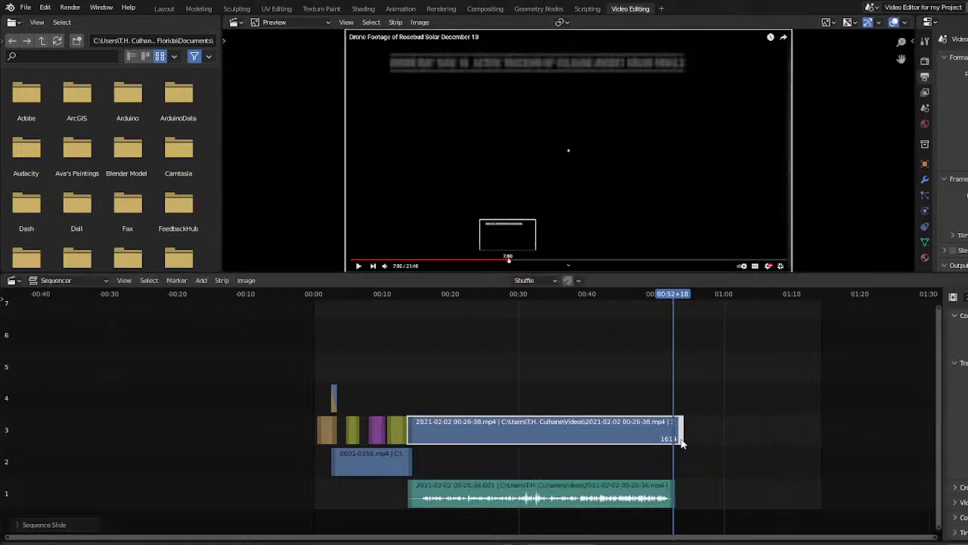
pyautogui.hotkey('ctrl', 'z')
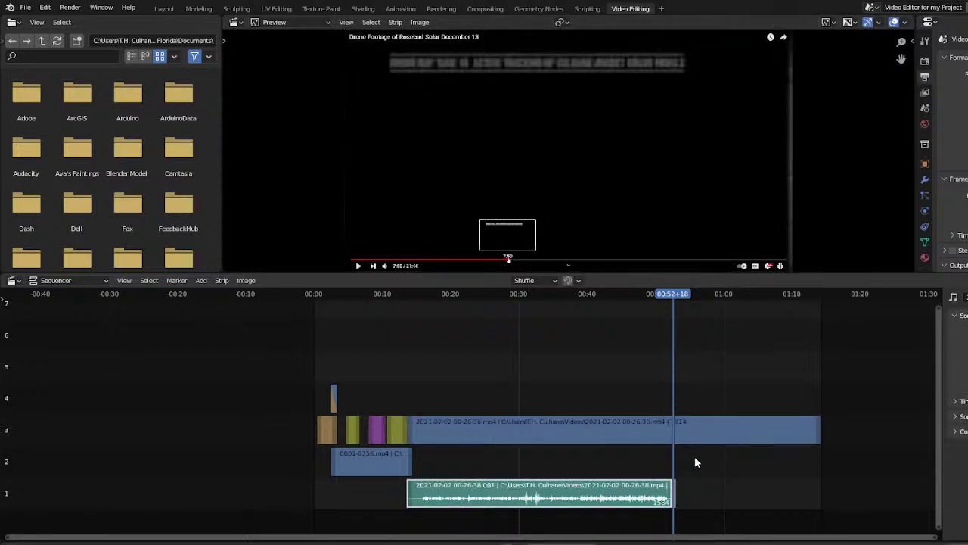
pyautogui.hotkey('ctrl', 'z')
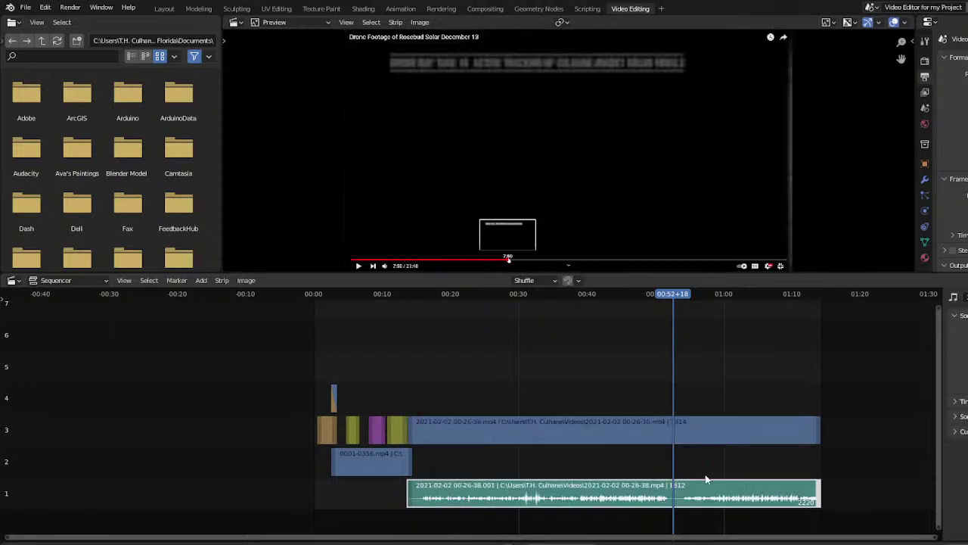
# Split the drone video and audio at 00:52+18 and delete both tails
pyautogui.click(664, 430)
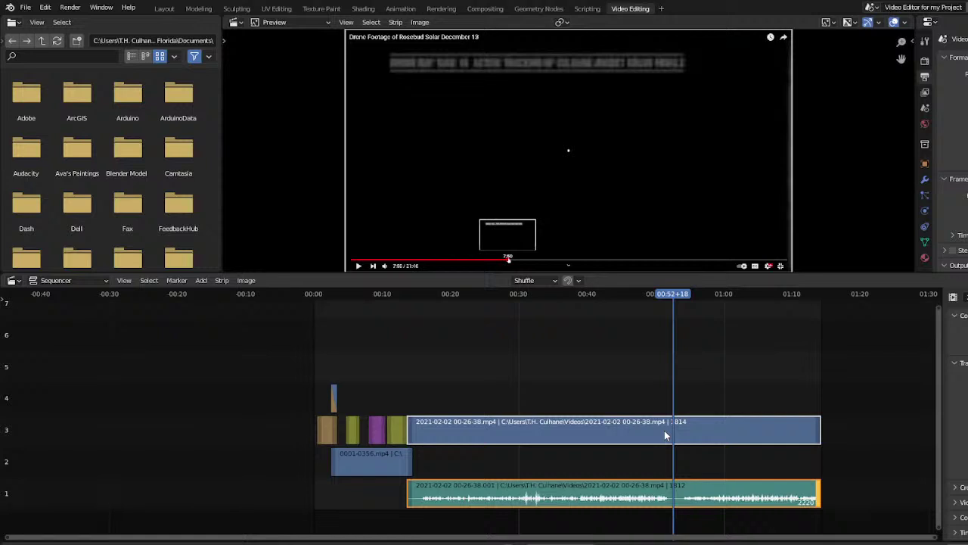
pyautogui.press('k')
pyautogui.click(745, 437)
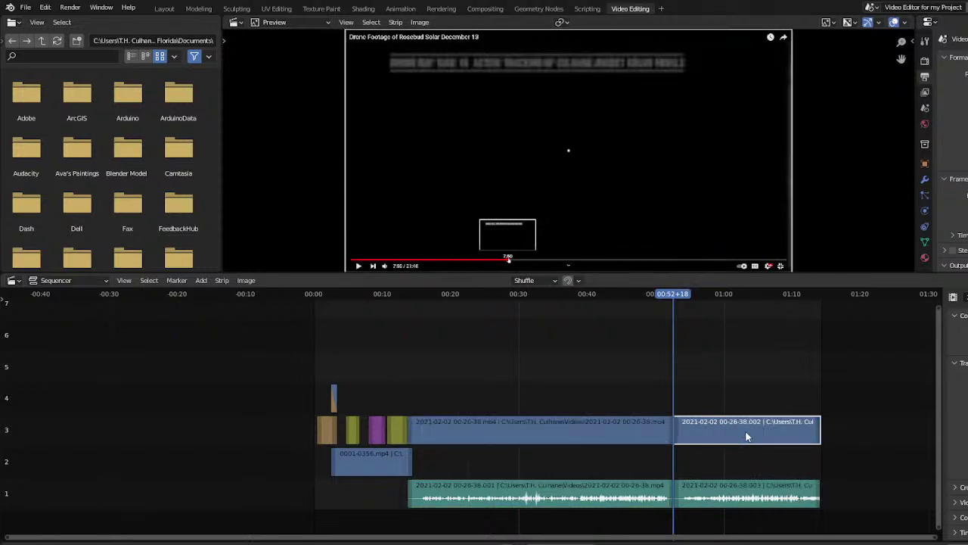
pyautogui.press('Delete')
pyautogui.click(745, 488)
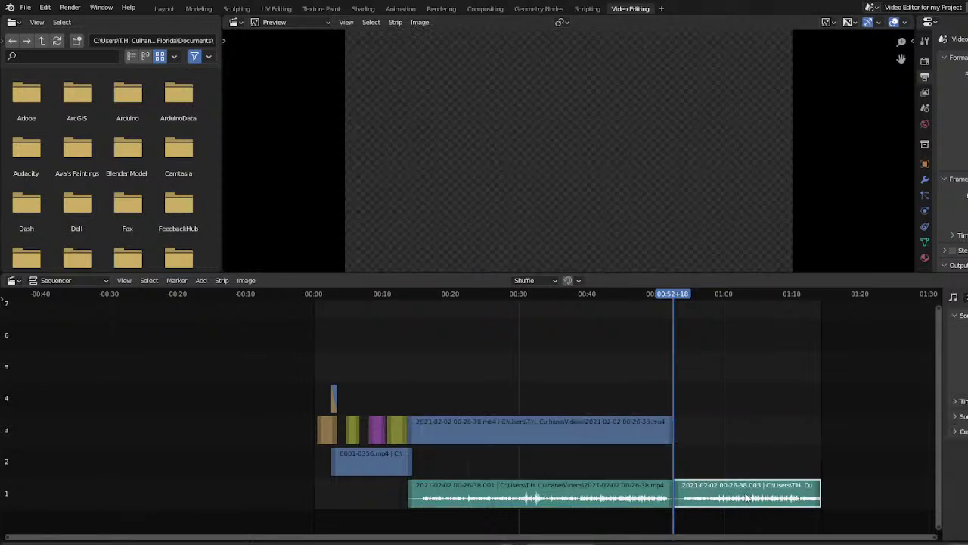
pyautogui.press('Delete')
pyautogui.moveTo(647, 296); pyautogui.dragTo(525, 337)
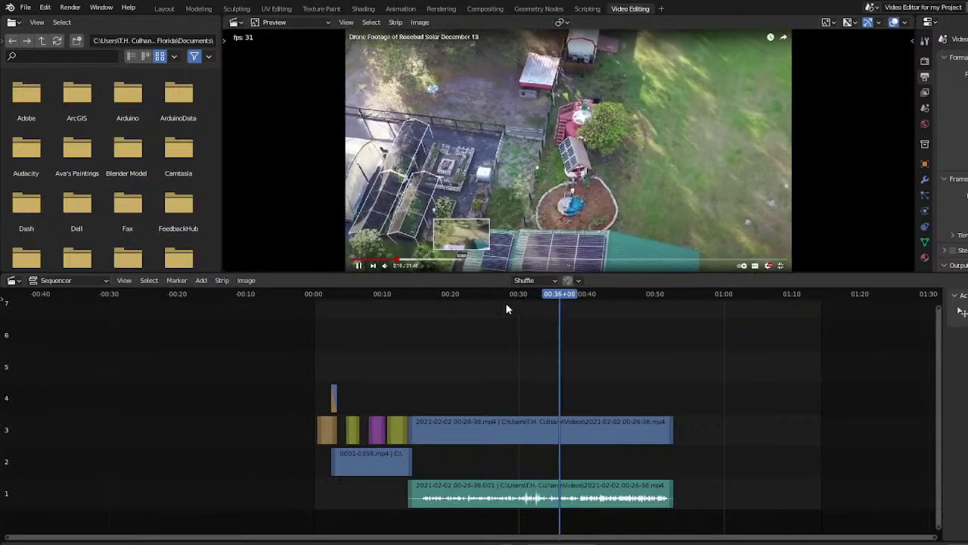
# Zoom the timeline around 00:28 to inspect the drone video and audio strips closely
pyautogui.moveTo(480, 295); pyautogui.dragTo(508, 299)
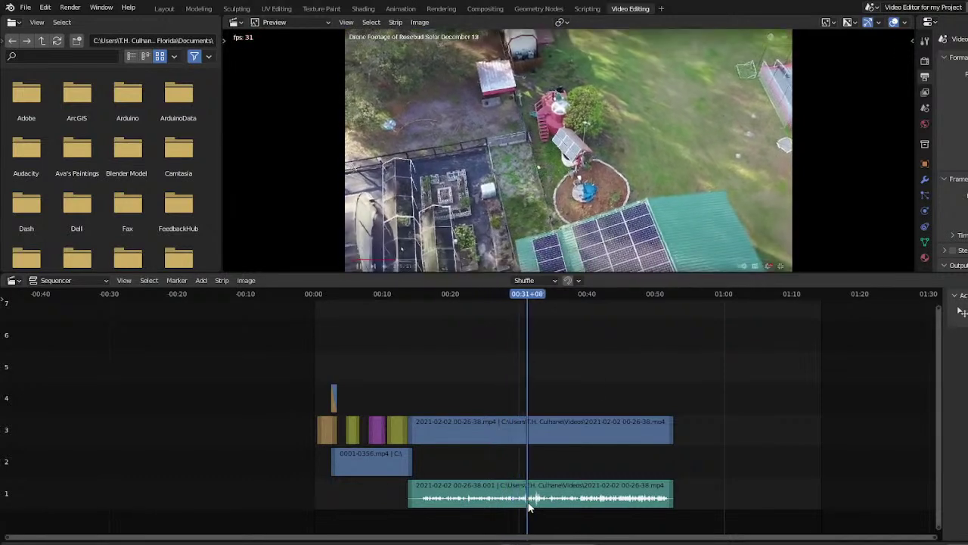
pyautogui.scroll(3, 600, 446)
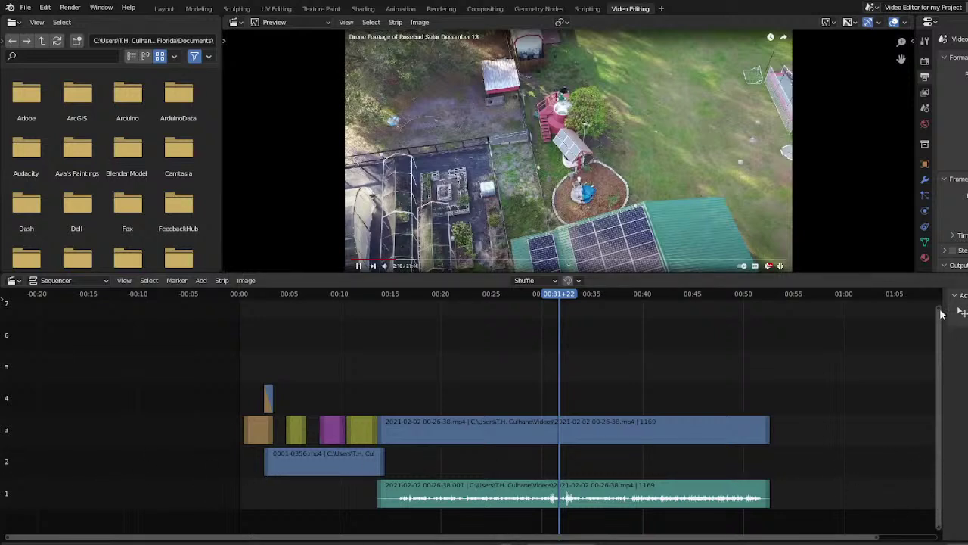
pyautogui.moveTo(939, 310); pyautogui.dragTo(951, 414)
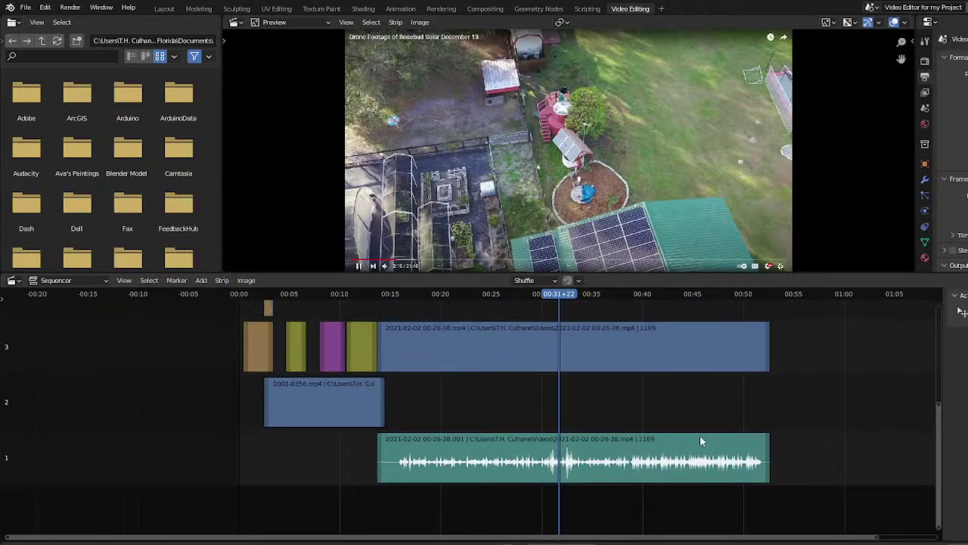
# Cut the audio at 00:30 and 00:33+27, delete the middle piece, and close the gap
pyautogui.moveTo(551, 293); pyautogui.dragTo(541, 293)
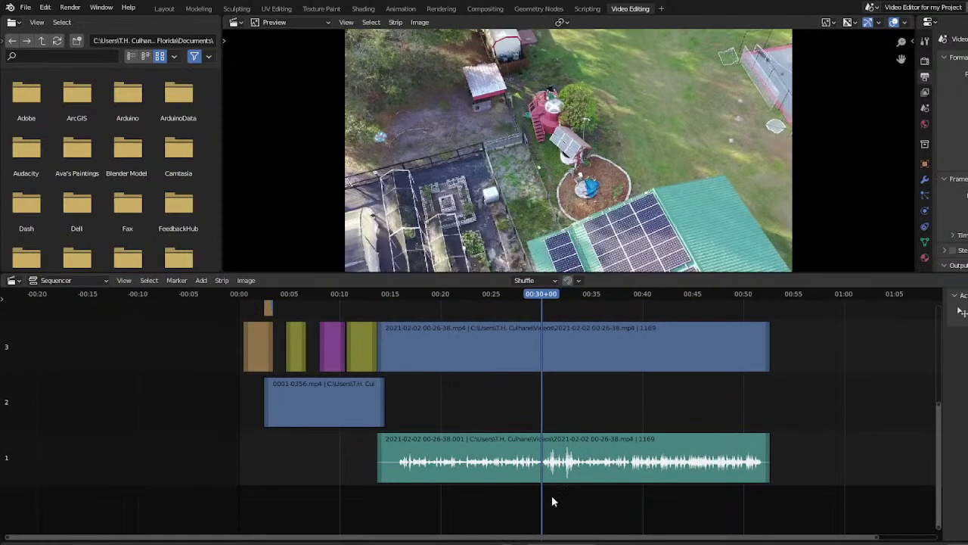
pyautogui.click(544, 463)
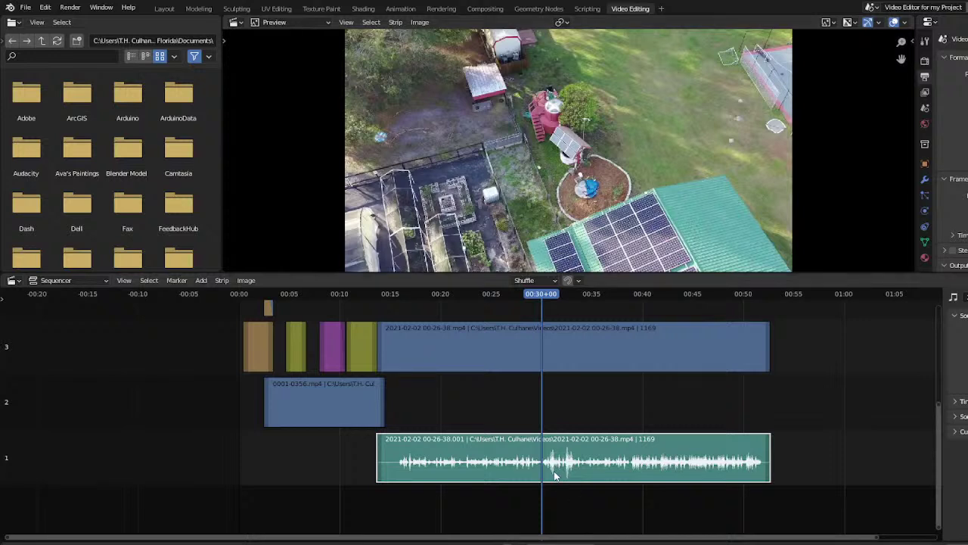
pyautogui.click(580, 332)
pyautogui.click(578, 478)
pyautogui.press('k')
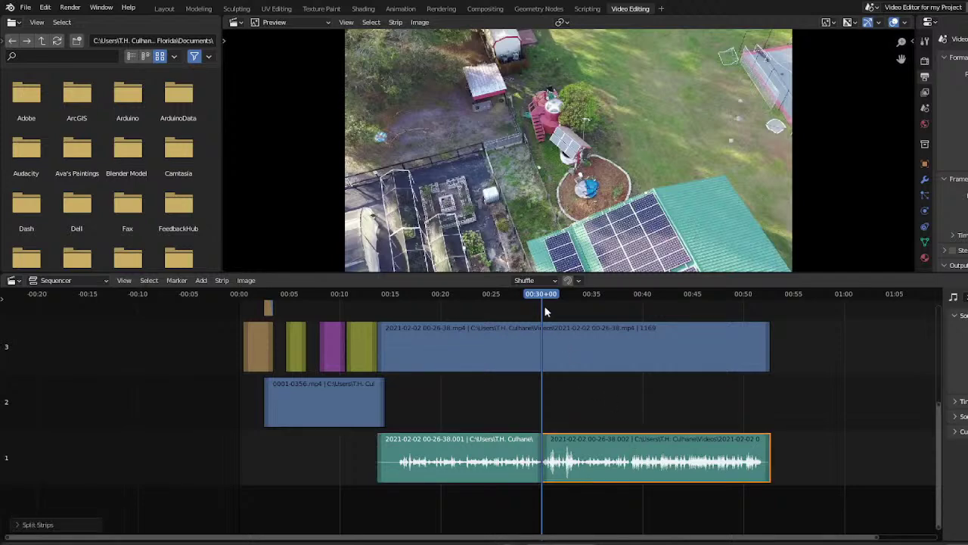
pyautogui.moveTo(545, 296); pyautogui.dragTo(583, 311)
pyautogui.press('k')
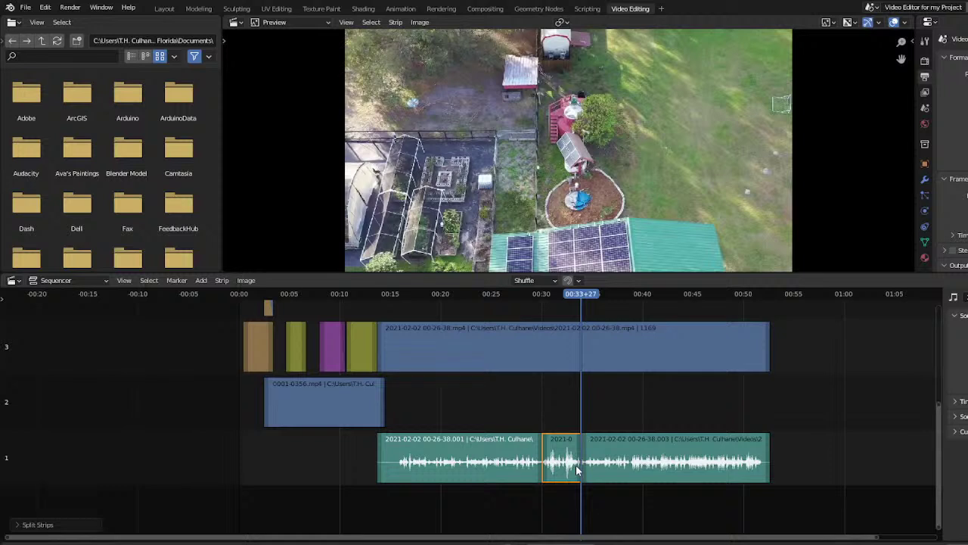
pyautogui.press('Delete')
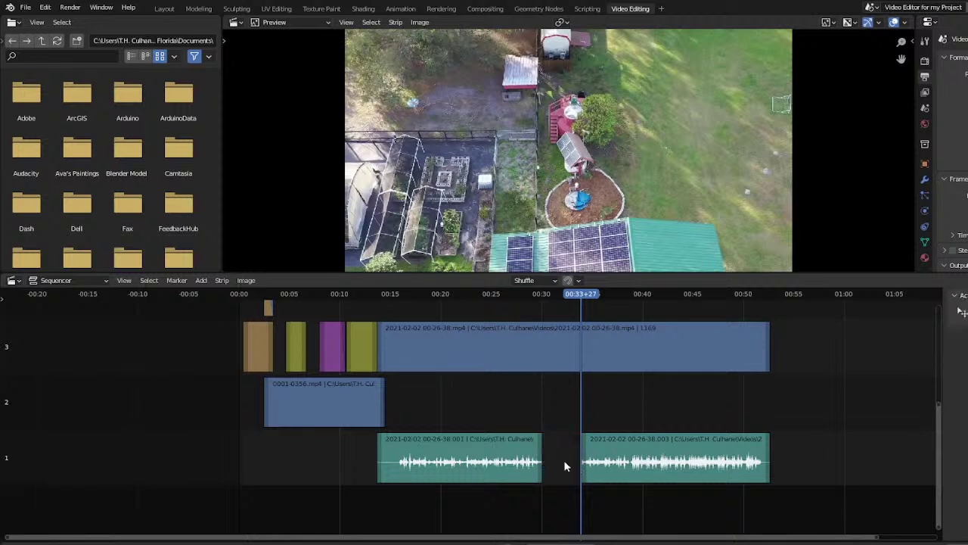
pyautogui.moveTo(655, 465); pyautogui.dragTo(616, 459)
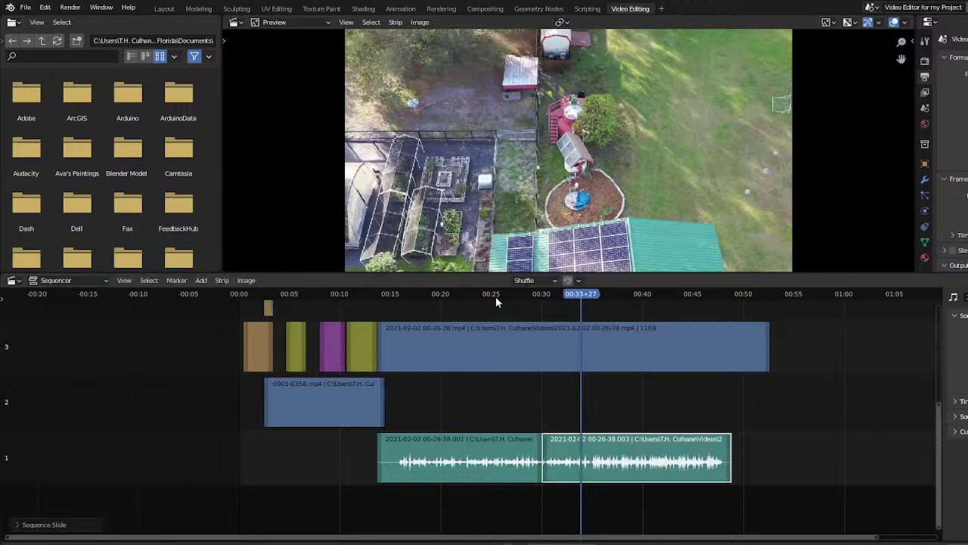
# Play back the edit and trim the drone video's end to match the audio
pyautogui.click(495, 301)
pyautogui.press('space')
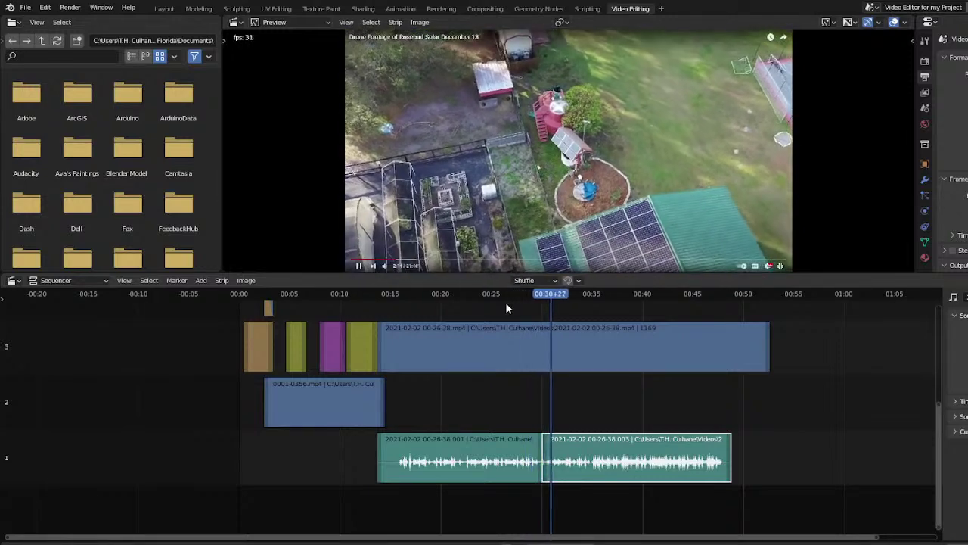
pyautogui.press('space')
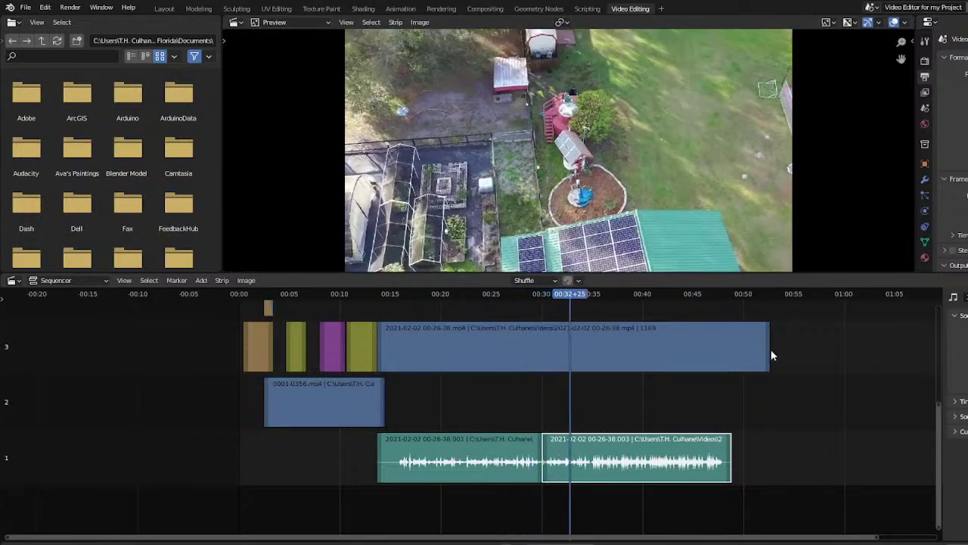
pyautogui.moveTo(772, 355); pyautogui.dragTo(723, 357)
pyautogui.moveTo(543, 294); pyautogui.dragTo(467, 360)
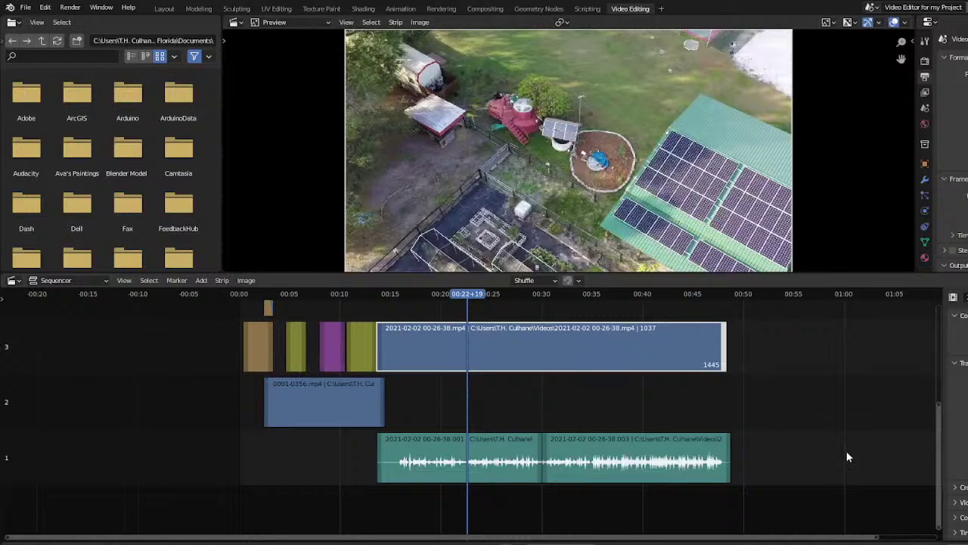
# Play from 00:12 and shift the drone video and audio start edges at 00:14+04
pyautogui.scroll(2, 529, 385)
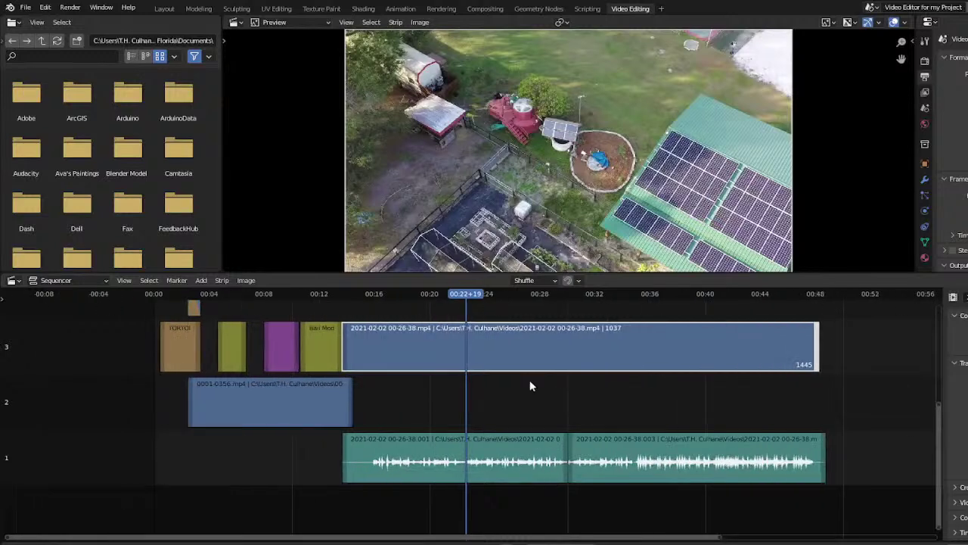
pyautogui.click(319, 293)
pyautogui.press('space')
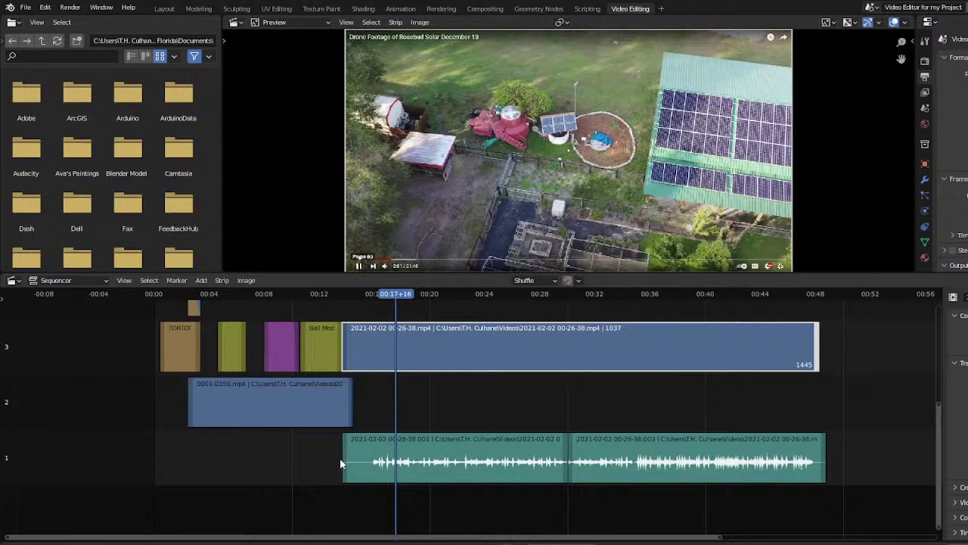
pyautogui.click(350, 297)
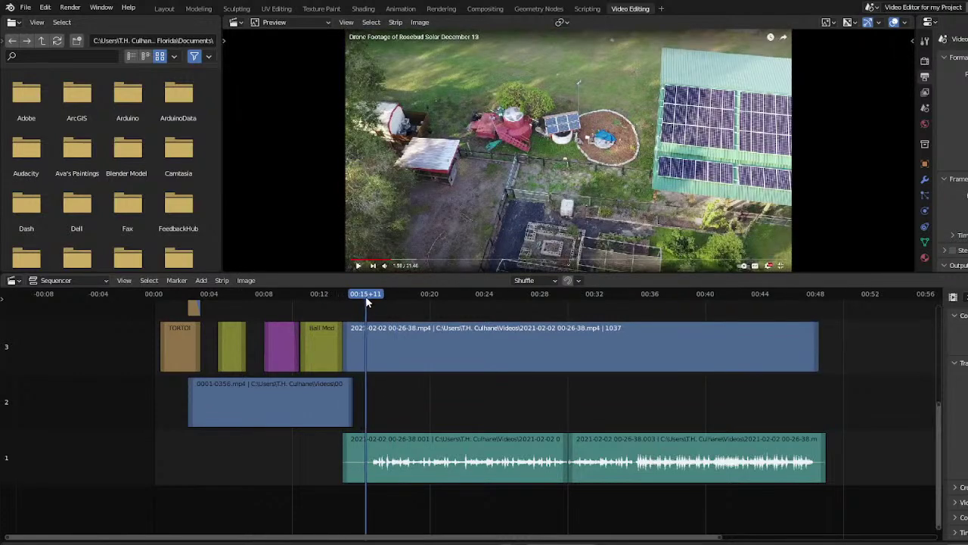
pyautogui.click(345, 351)
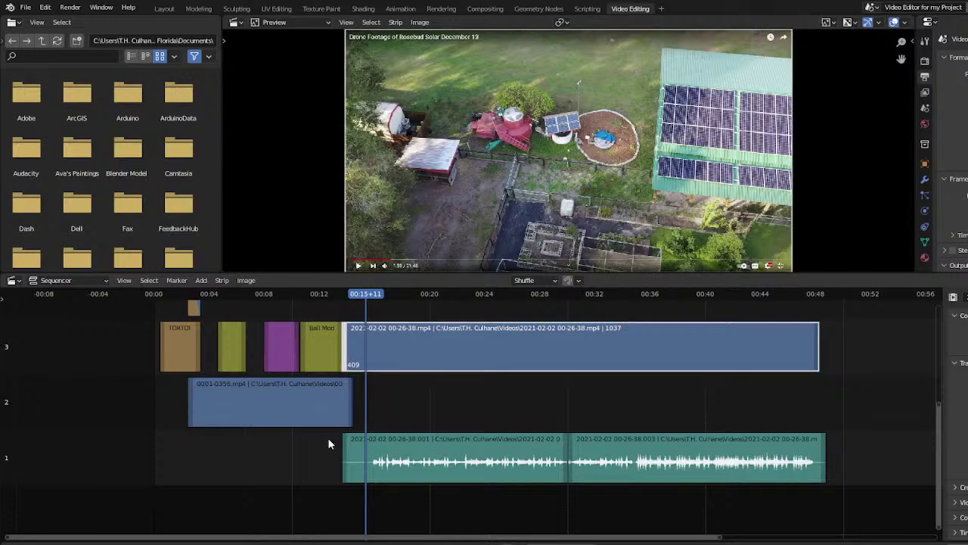
pyautogui.keyDown('shift'); pyautogui.click(350, 455); pyautogui.keyUp('shift')
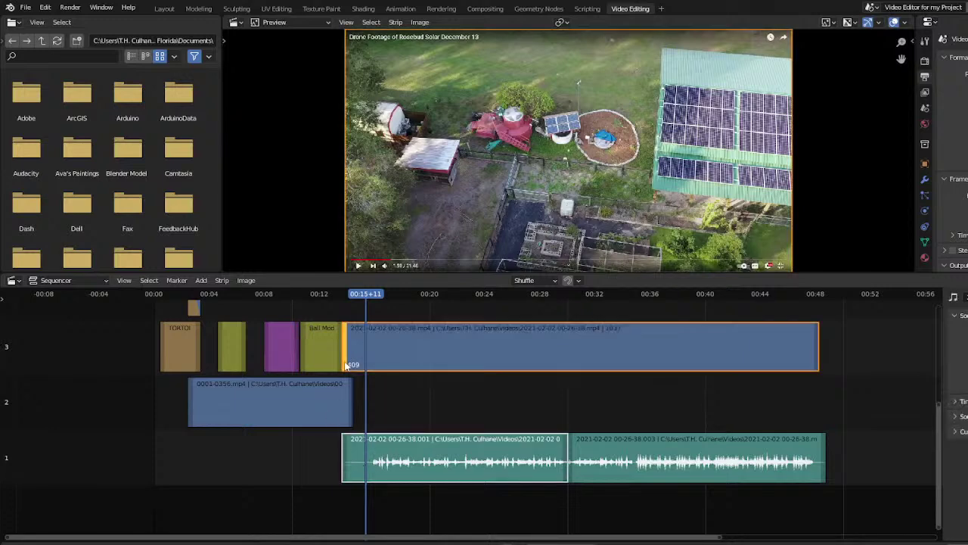
pyautogui.moveTo(350, 364)
pyautogui.mouseDown()
pyautogui.moveTo(371, 364)
pyautogui.moveTo(346, 364)
pyautogui.moveTo(345, 353)
pyautogui.mouseUp()
pyautogui.click(392, 441)
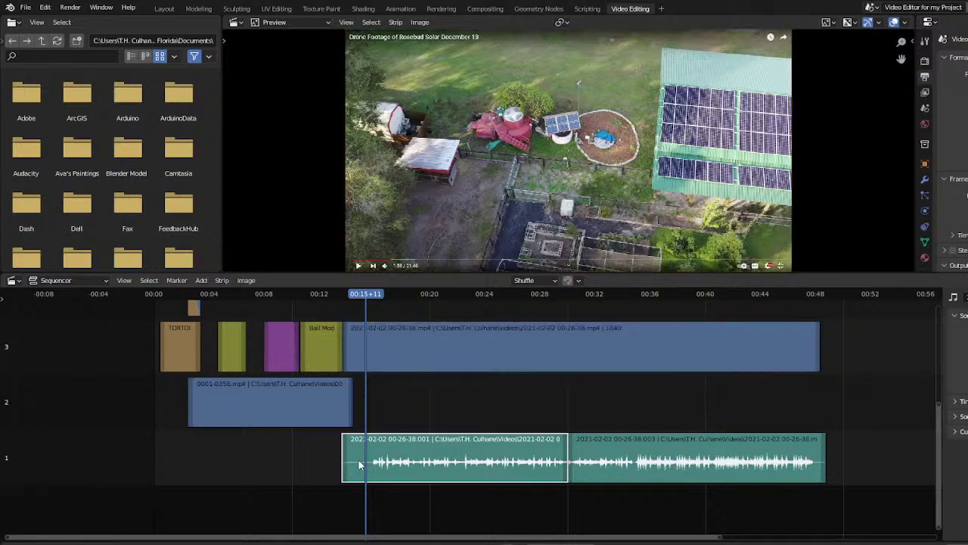
# Split video and audio at 00:15+19 and delete the short leading pieces
pyautogui.click(358, 336)
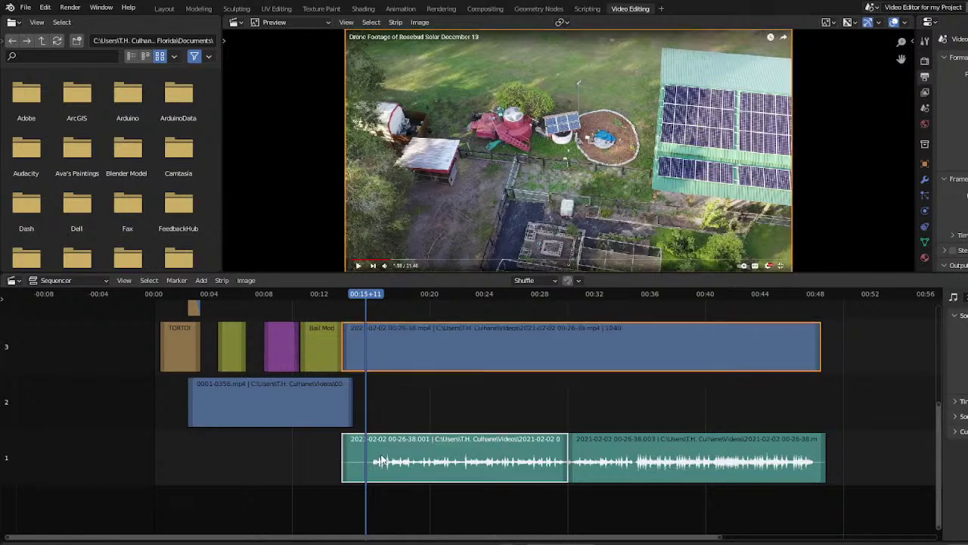
pyautogui.click(370, 294)
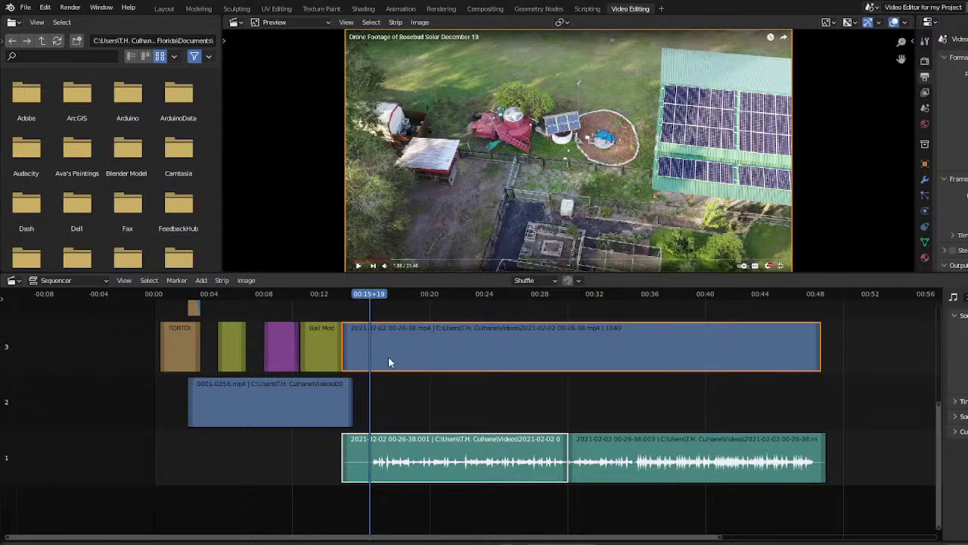
pyautogui.press('k')
pyautogui.click(356, 344)
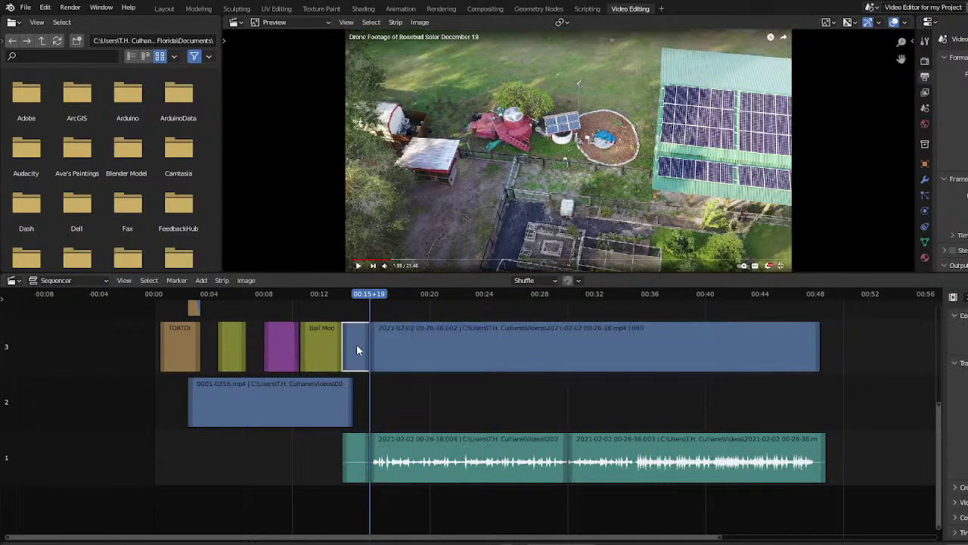
pyautogui.press('Delete')
pyautogui.click(356, 461)
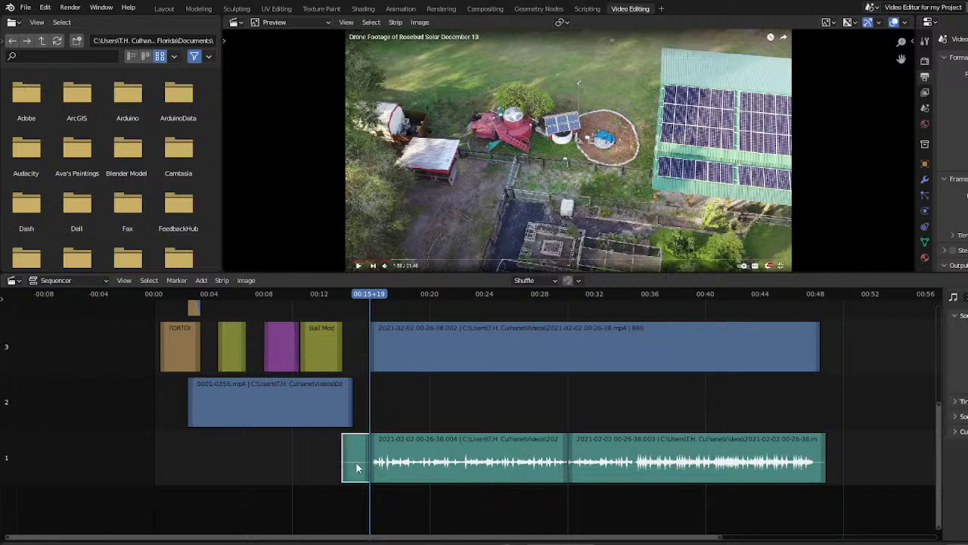
pyautogui.press('Delete')
# Slide the drone video and both audio pieces earlier to abut Ball Model, then replay from 00:12
pyautogui.click(412, 364)
pyautogui.keyDown('shift'); pyautogui.click(459, 459); pyautogui.keyUp('shift')
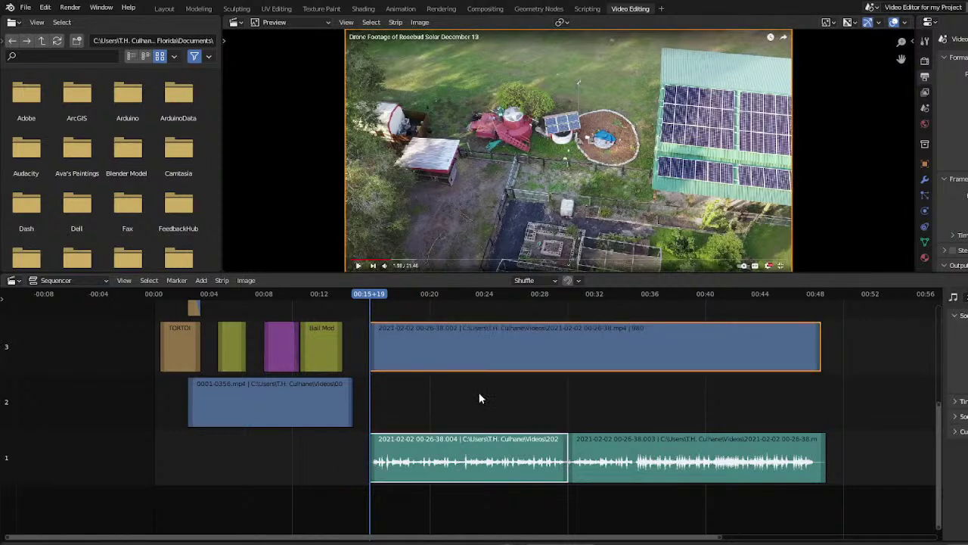
pyautogui.keyDown('shift'); pyautogui.click(611, 457); pyautogui.keyUp('shift')
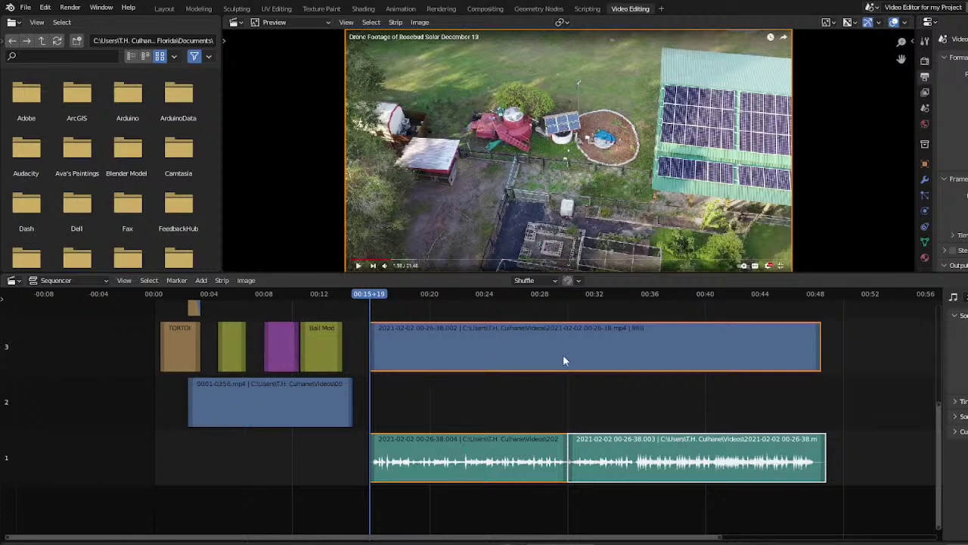
pyautogui.press('g')
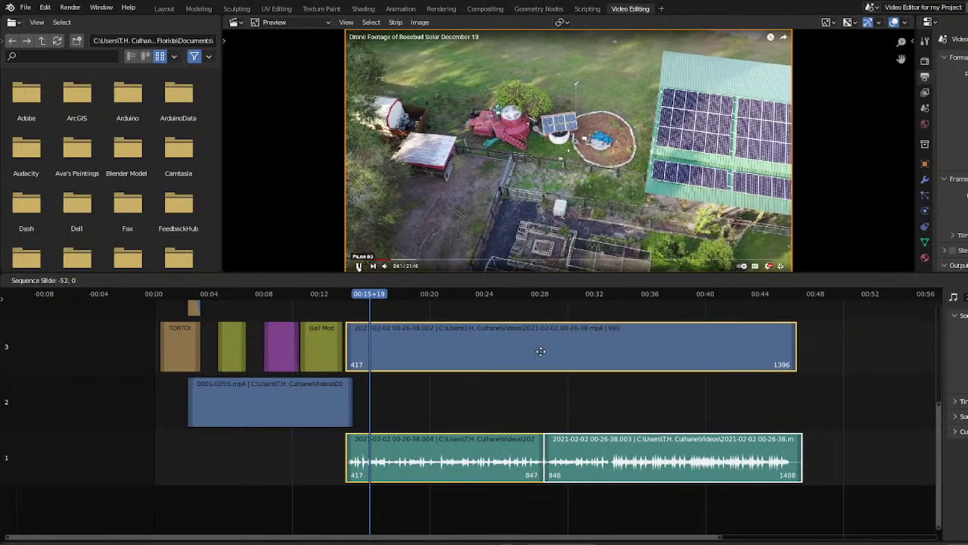
pyautogui.click(540, 352)
pyautogui.click(313, 295)
pyautogui.press('space')
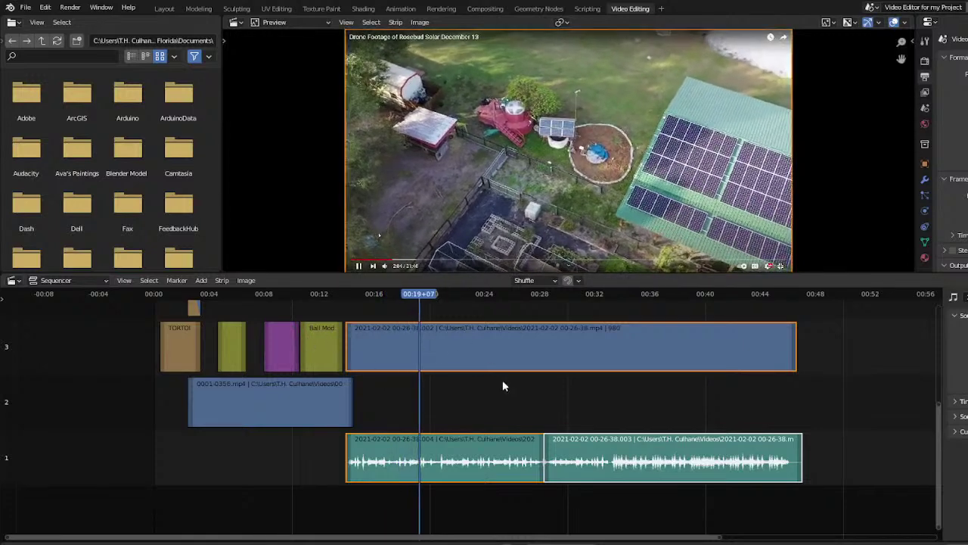
# Move the drone strips to channel 2, flush after 0001-0356.mp4, and play back the join
pyautogui.press('g')
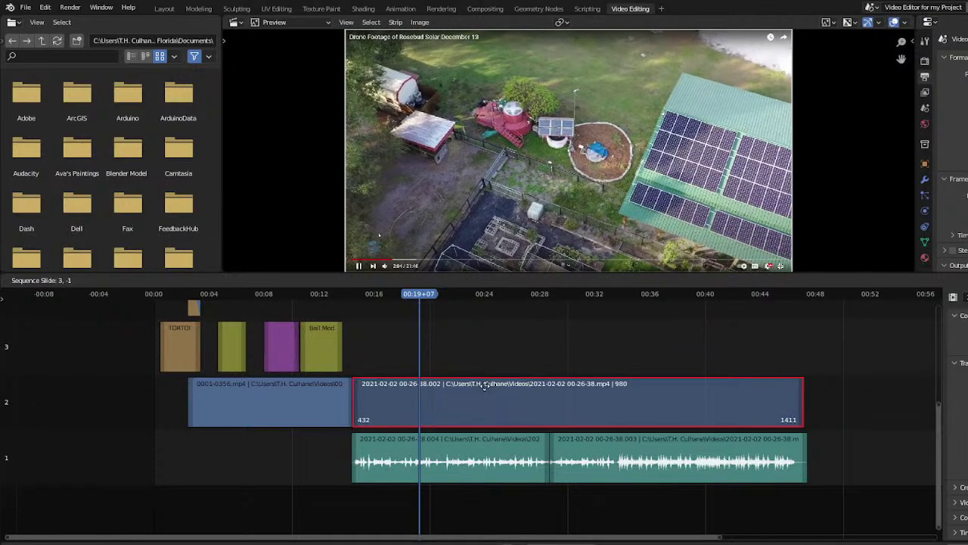
pyautogui.click(487, 386)
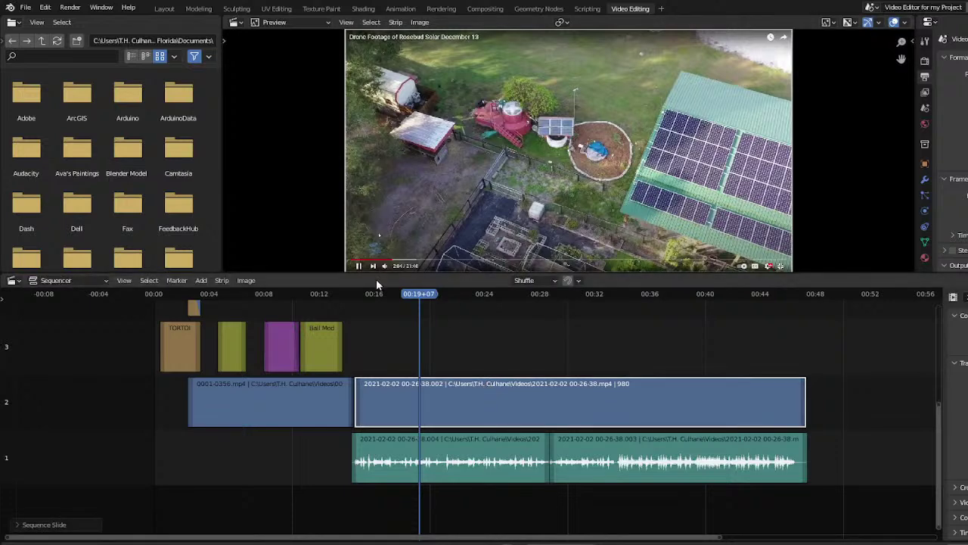
pyautogui.moveTo(376, 293)
pyautogui.mouseDown()
pyautogui.moveTo(360, 298)
pyautogui.moveTo(377, 309)
pyautogui.mouseUp()
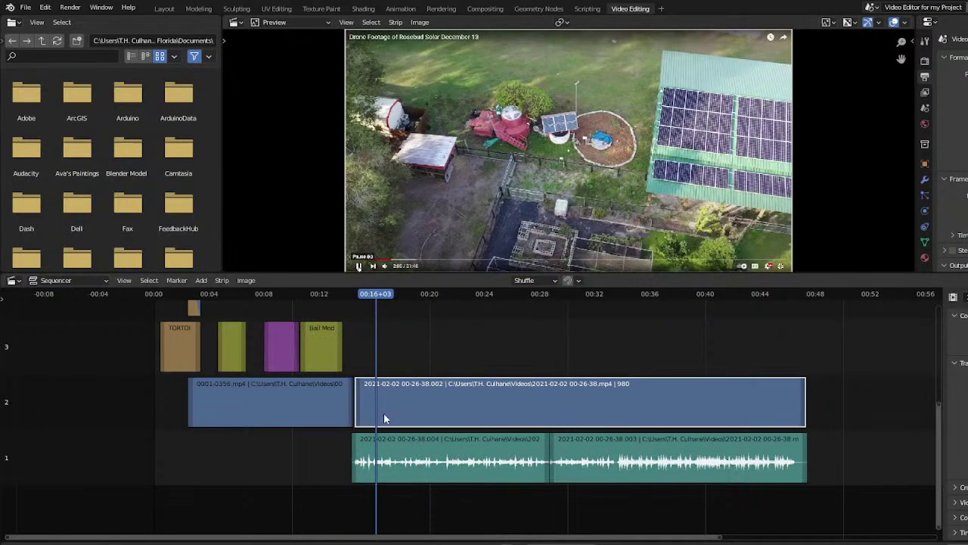
pyautogui.moveTo(347, 404); pyautogui.dragTo(342, 403)
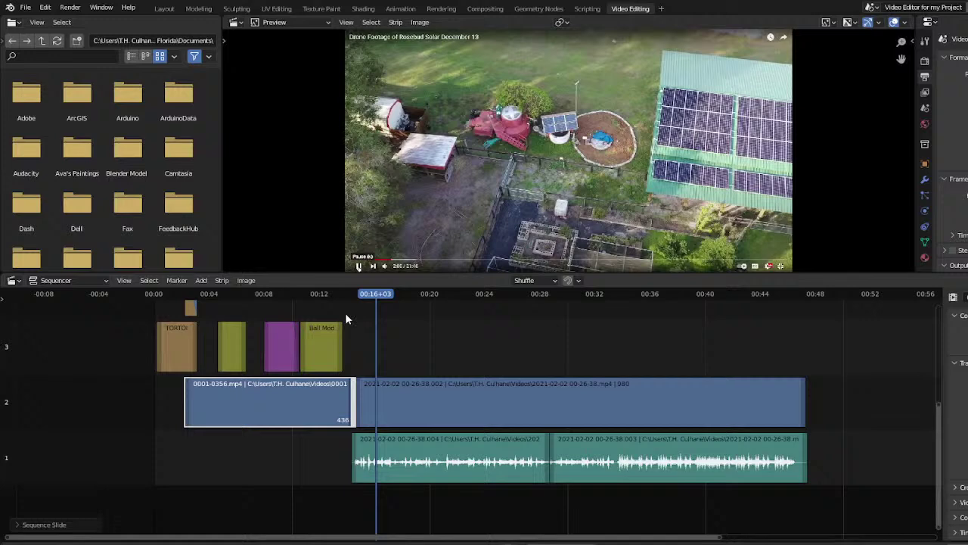
pyautogui.click(340, 295)
pyautogui.press('space')
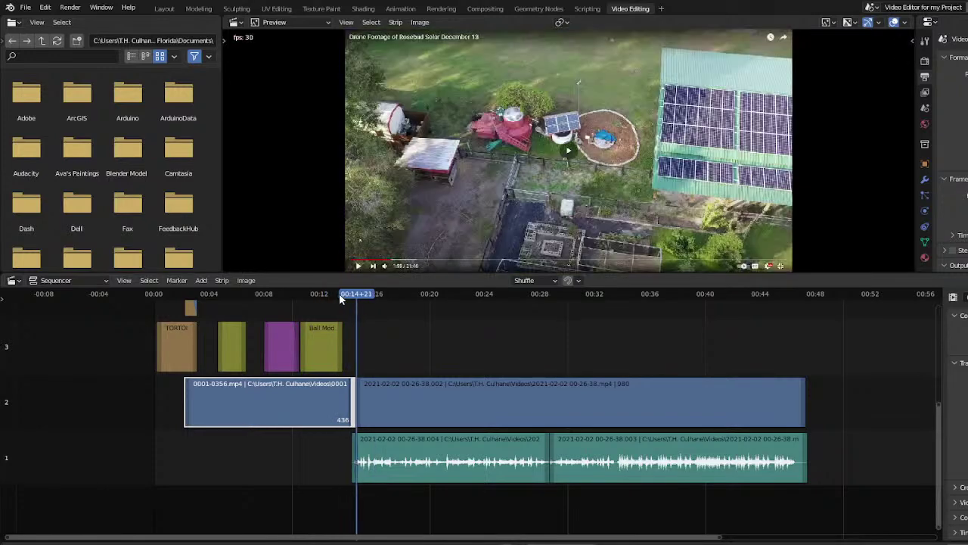
pyautogui.press('space')
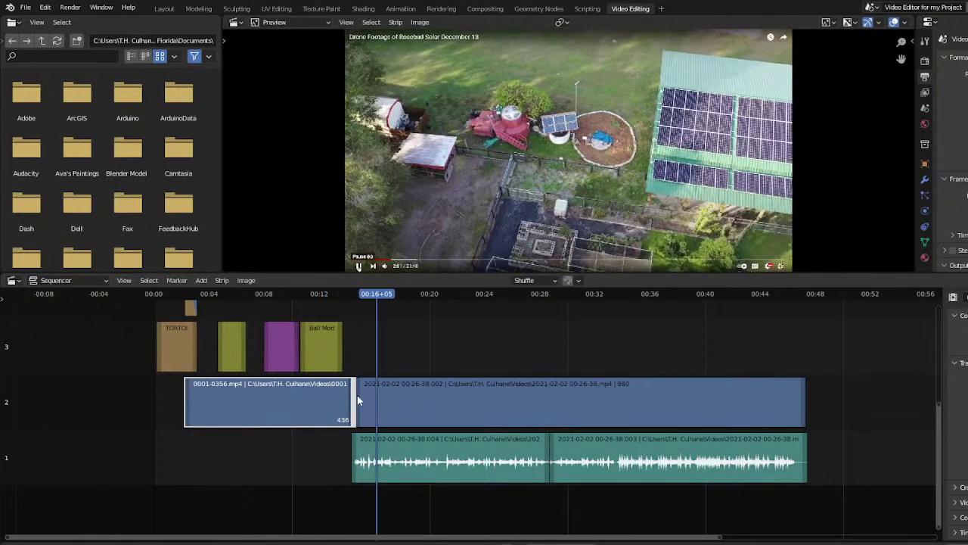
# Paste a copy of the Ball Model strip and slide it later to about 00:26
pyautogui.click(327, 350)
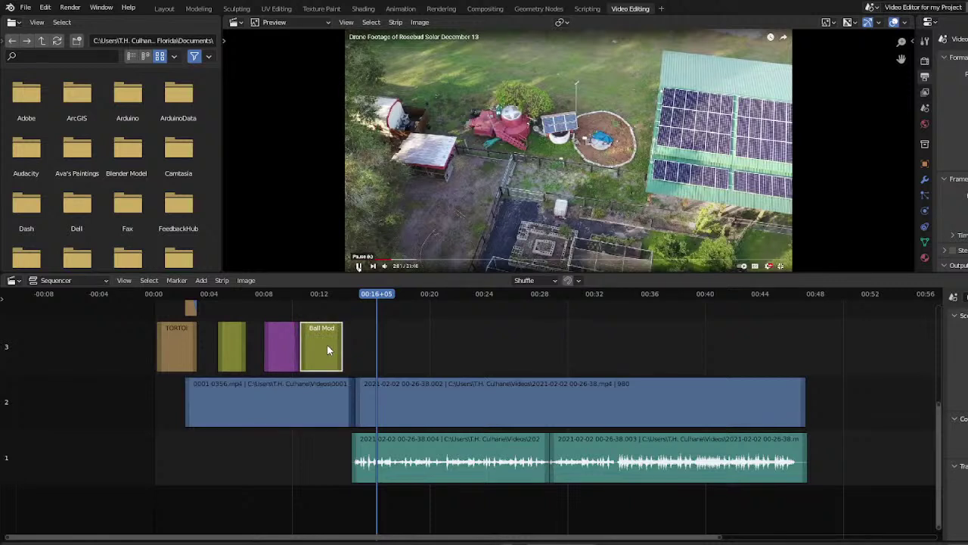
pyautogui.hotkey('ctrl', 'v')
pyautogui.moveTo(406, 344); pyautogui.dragTo(411, 344)
pyautogui.click(371, 297)
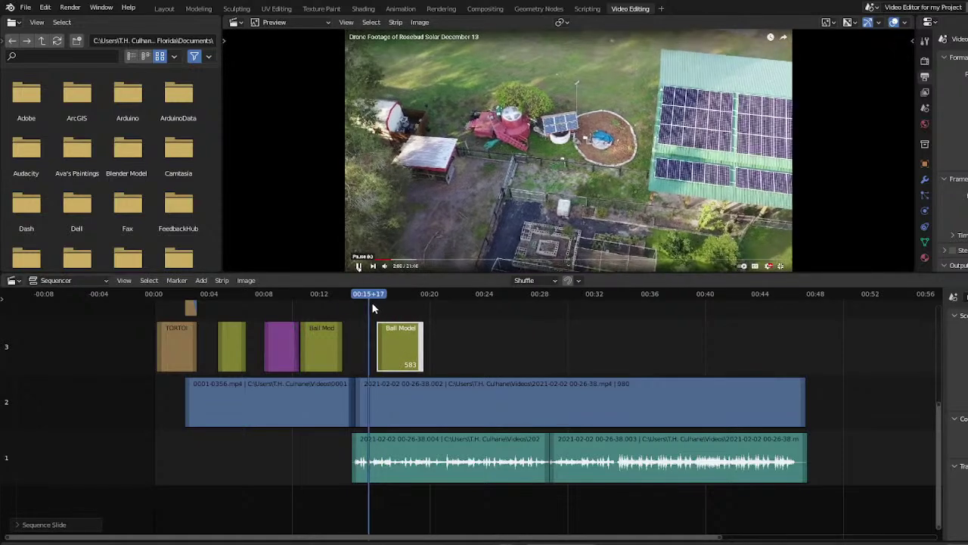
pyautogui.moveTo(371, 302); pyautogui.dragTo(401, 307)
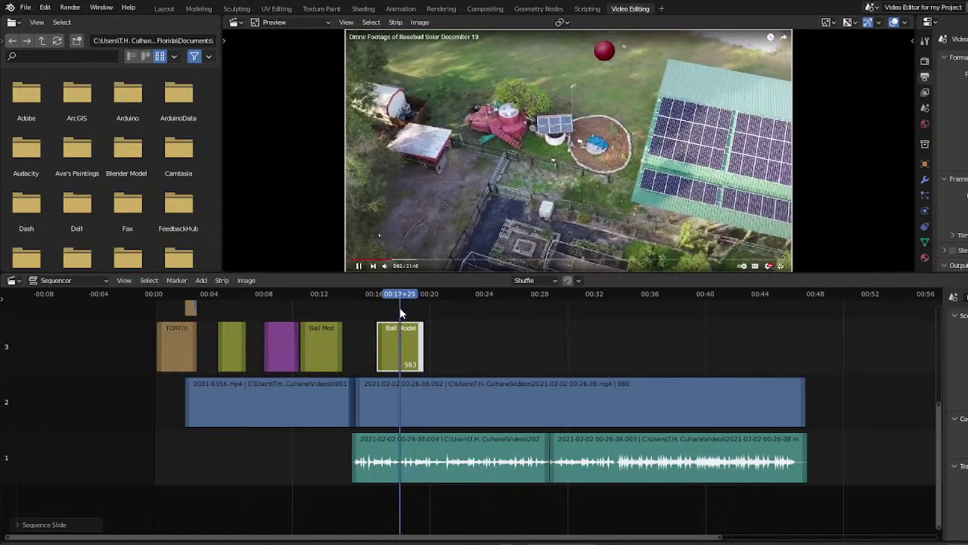
pyautogui.moveTo(390, 350); pyautogui.dragTo(539, 353)
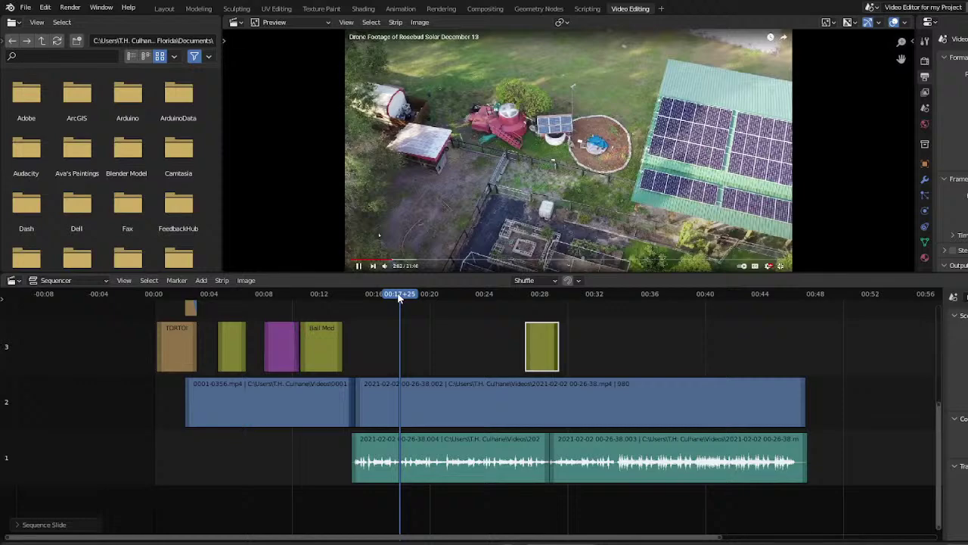
pyautogui.moveTo(400, 302); pyautogui.dragTo(544, 304)
# Move the green cube strip to about 00:34–00:36 and play back the overlays
pyautogui.click(239, 346)
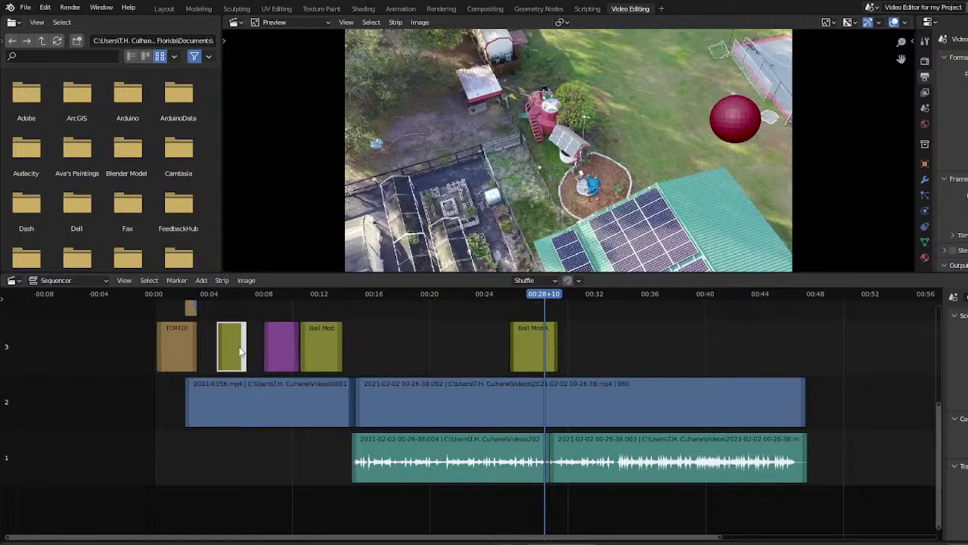
pyautogui.moveTo(231, 348); pyautogui.dragTo(610, 345)
pyautogui.moveTo(543, 299); pyautogui.dragTo(607, 306)
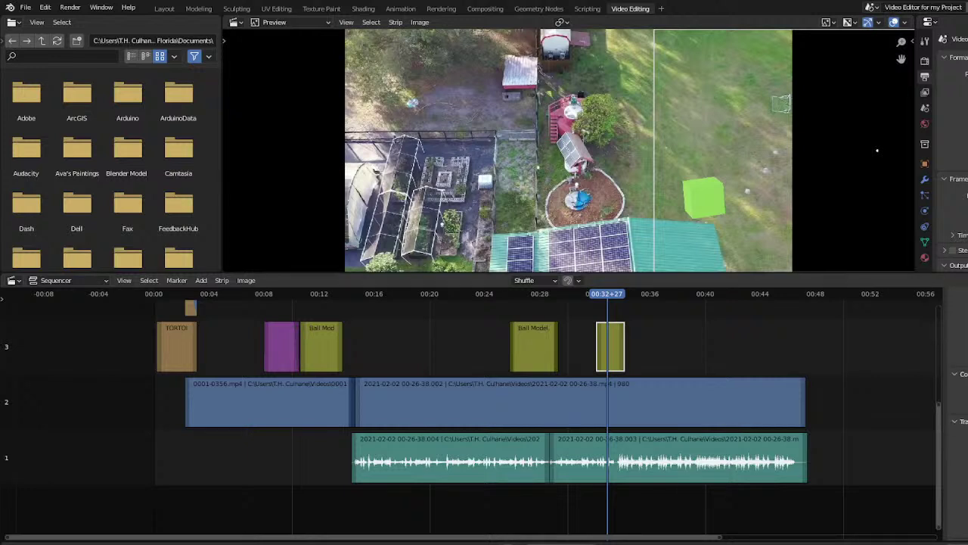
pyautogui.click(572, 335)
pyautogui.click(537, 293)
pyautogui.press('space')
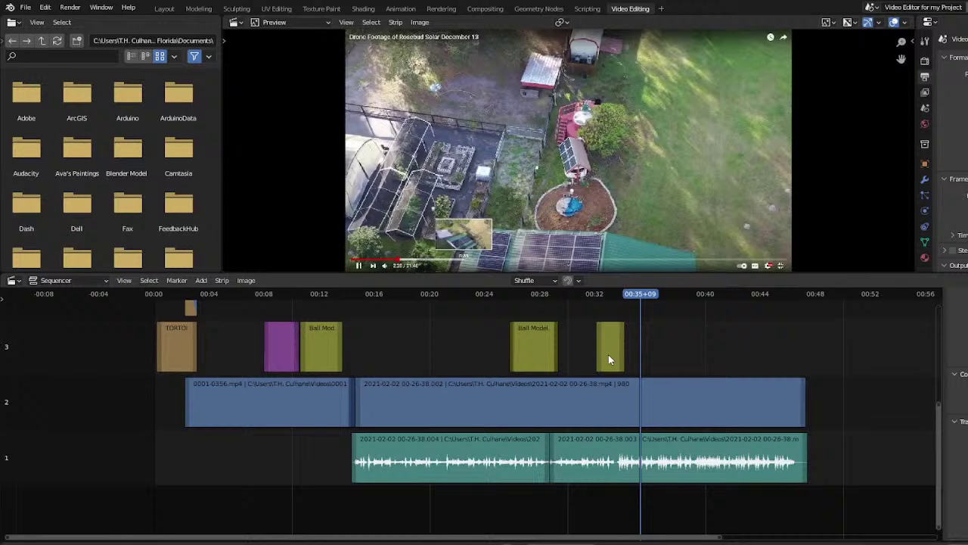
pyautogui.moveTo(609, 359); pyautogui.dragTo(636, 351)
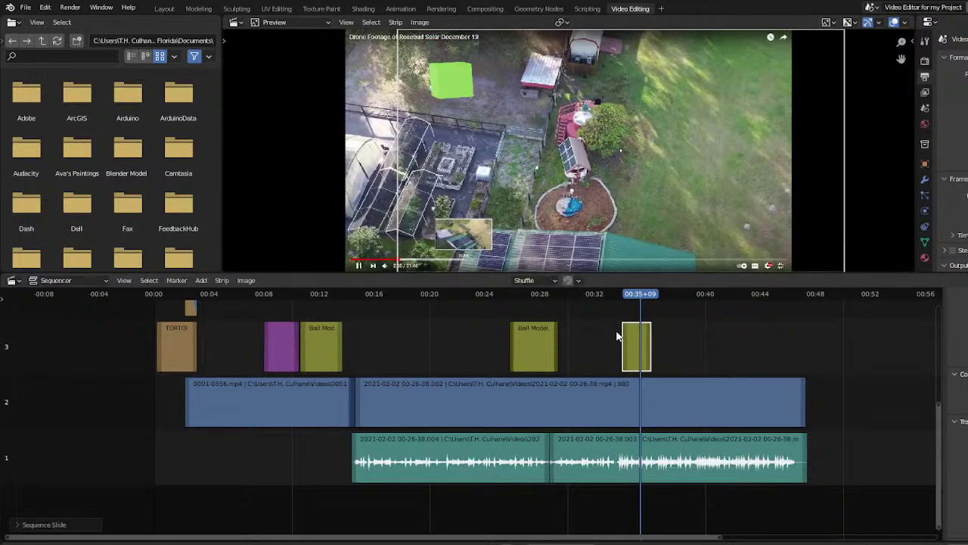
pyautogui.click(601, 292)
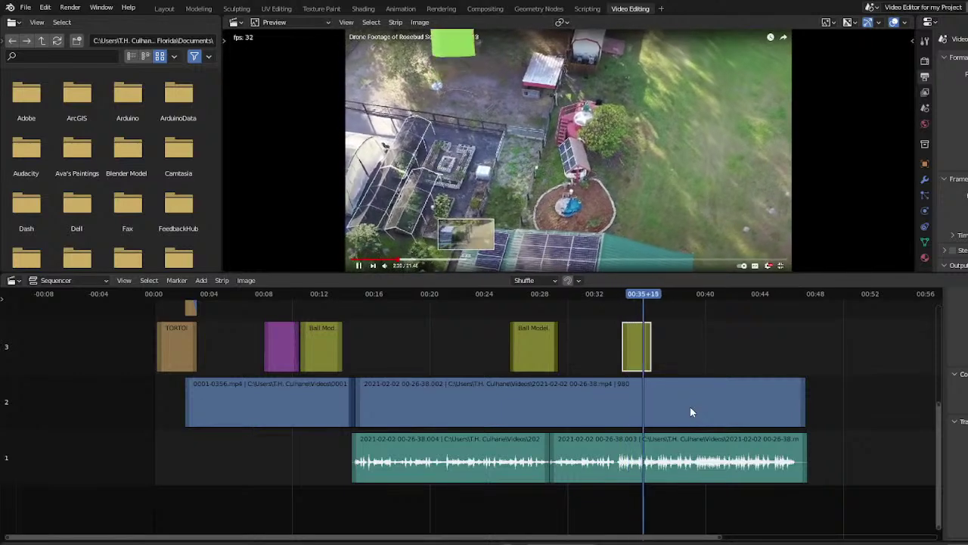
pyautogui.click(680, 328)
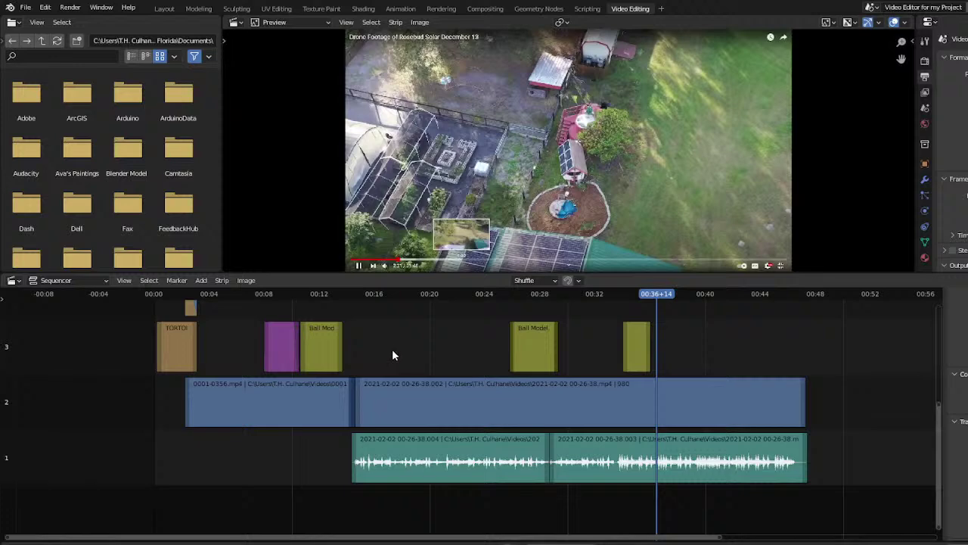
# Paste a copy of the purple title strip at 00:38+17 and play it back
pyautogui.click(286, 348)
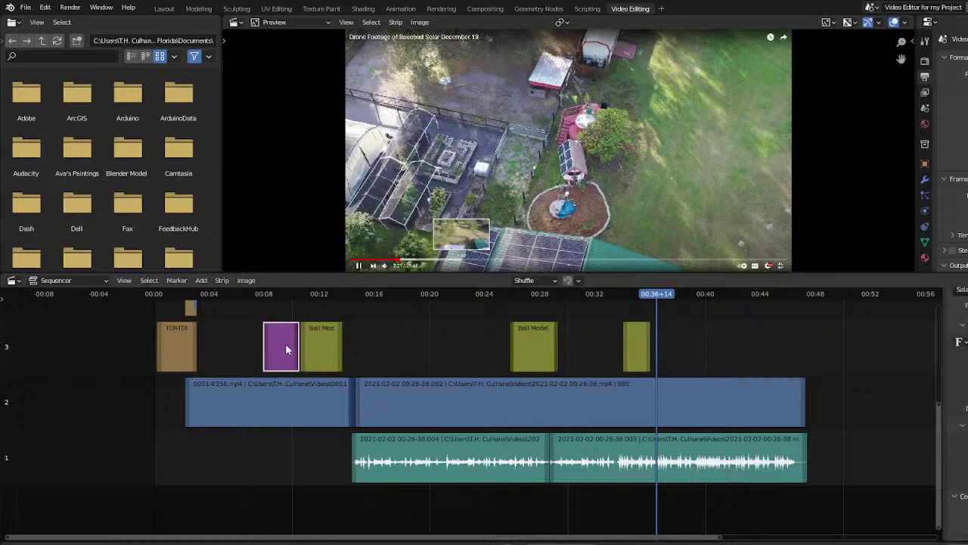
pyautogui.click(687, 299)
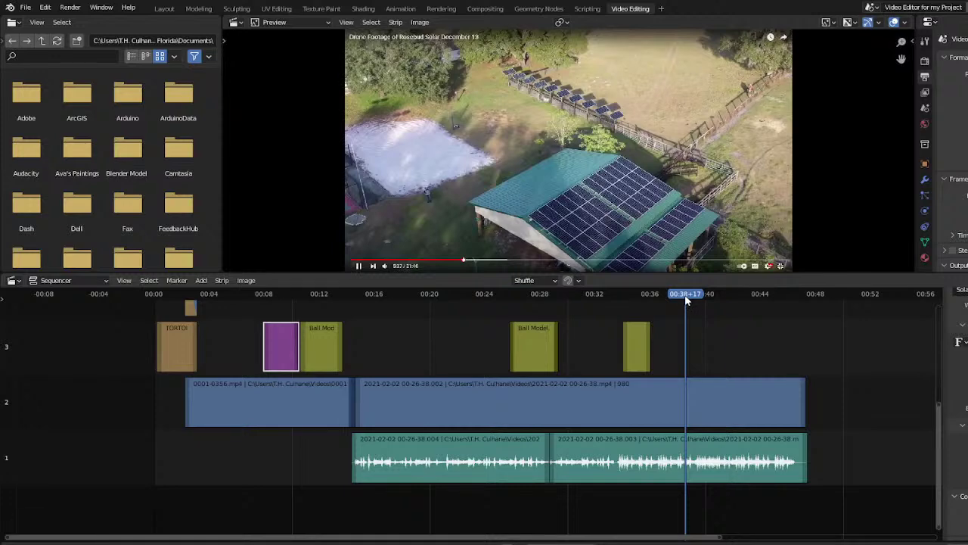
pyautogui.hotkey('ctrl', 'v')
pyautogui.moveTo(687, 299); pyautogui.dragTo(702, 301)
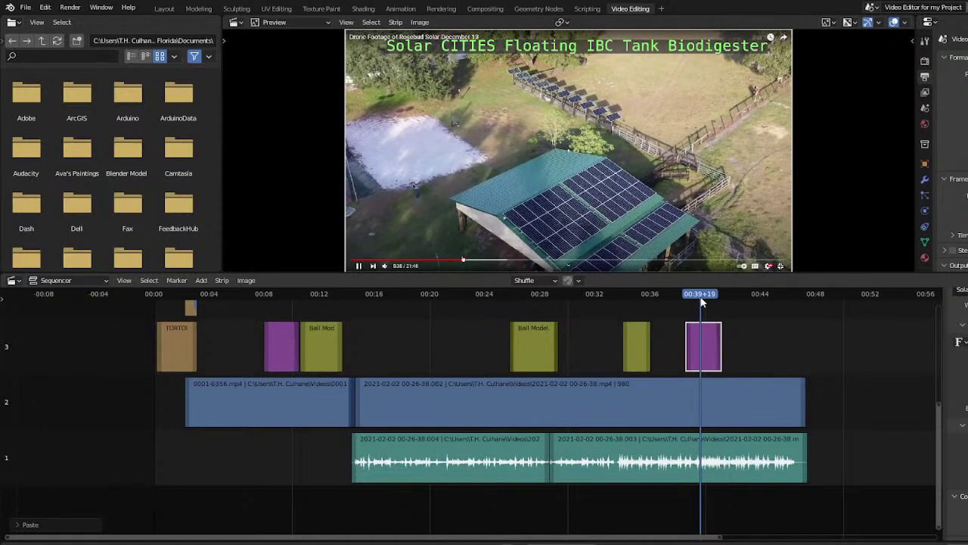
pyautogui.click(257, 299)
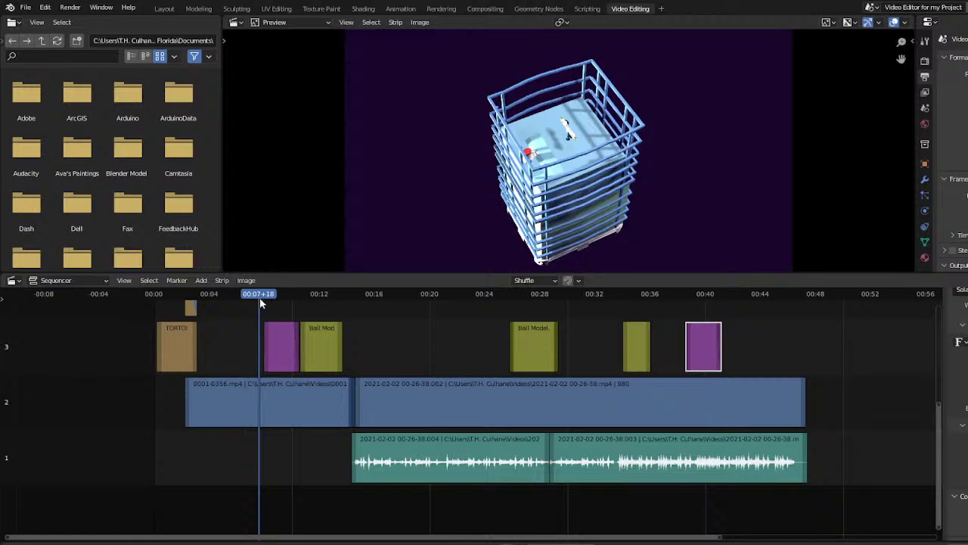
pyautogui.press('space')
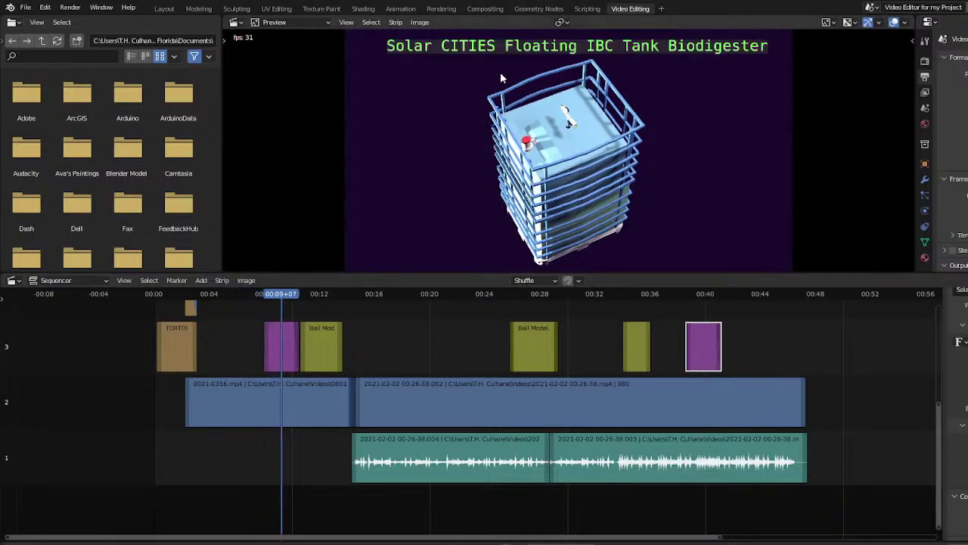
# Change the new title's text to 'Rosebud Continuum Solar Panels'
pyautogui.click(695, 299)
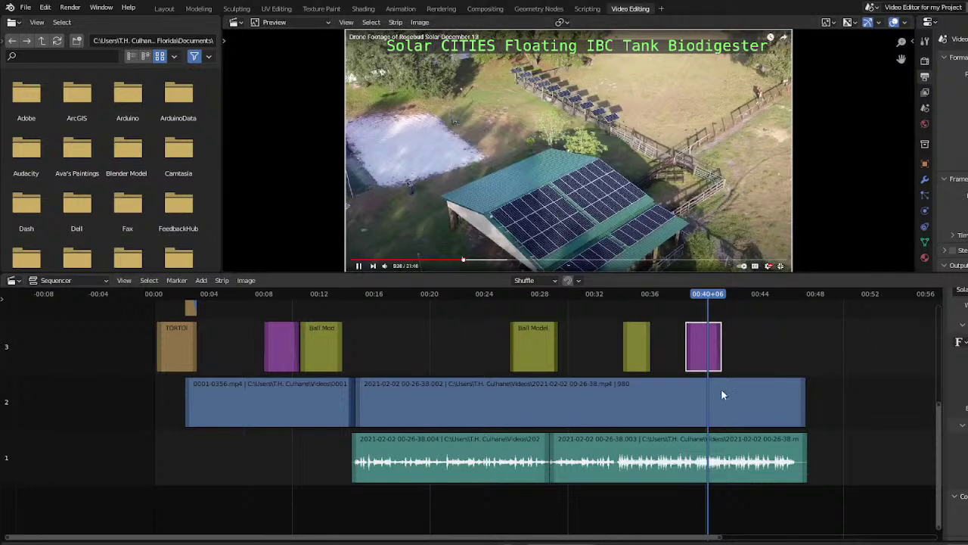
pyautogui.click(690, 367)
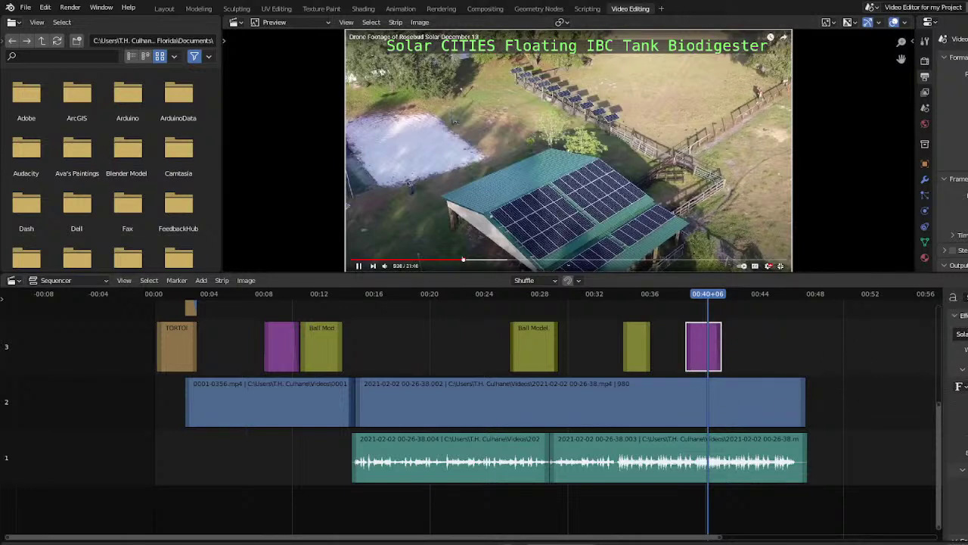
pyautogui.click(960, 334)
pyautogui.write('Rose')
pyautogui.press('Return')
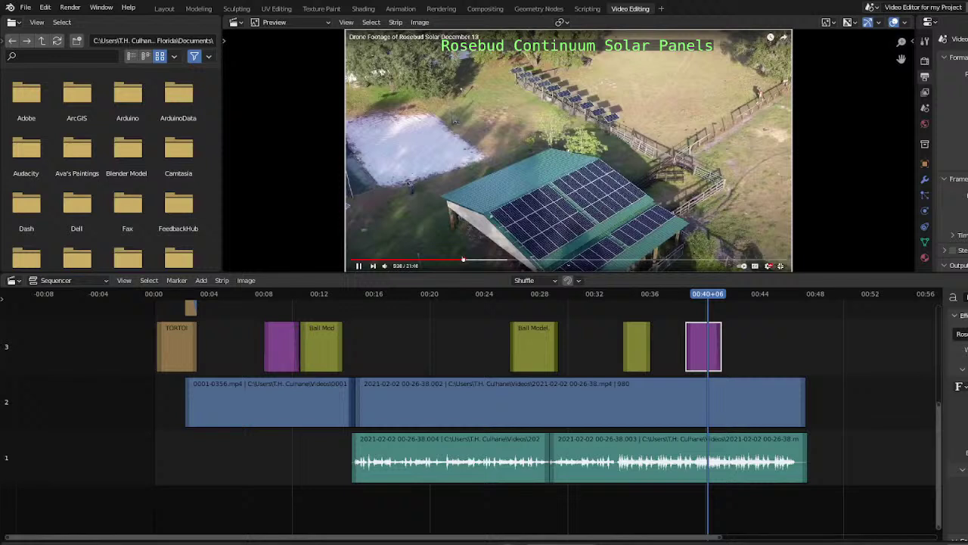
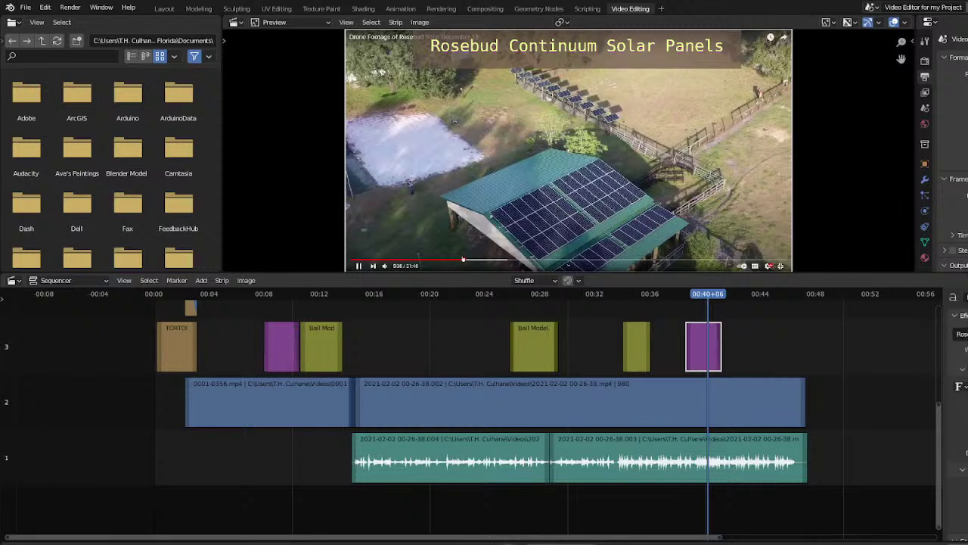
# Scrub the playhead to preview the drone footage around 00:40
pyautogui.scroll(-3, 956, 378)
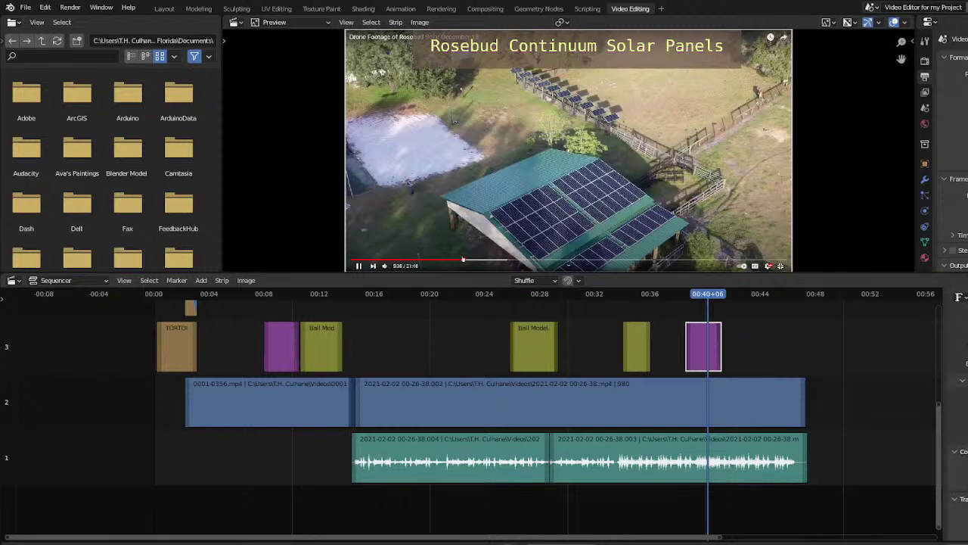
pyautogui.scroll(3, 956, 378)
pyautogui.moveTo(672, 297); pyautogui.dragTo(705, 296)
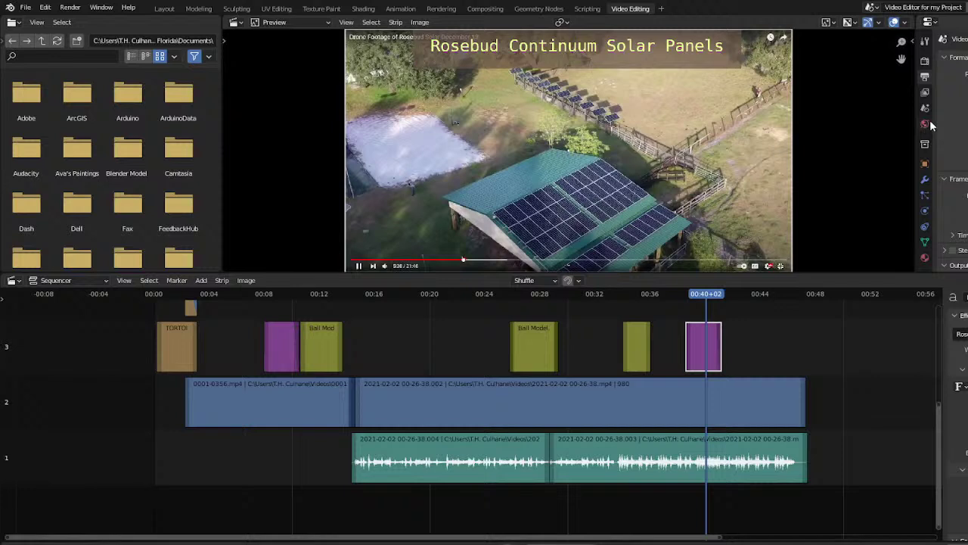
# Step through the Tool, Scene and Output property tabs to Collection, then show the editor types
pyautogui.click(926, 43)
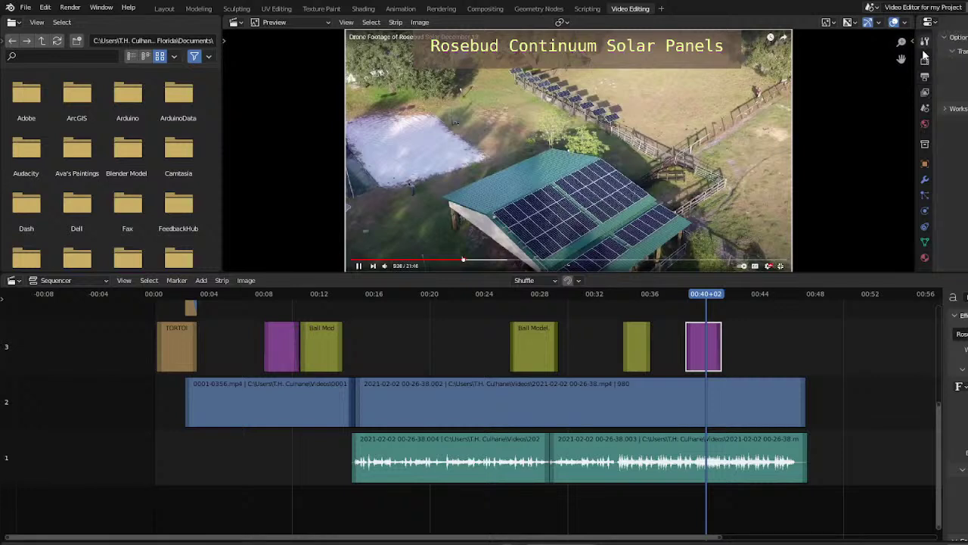
pyautogui.click(924, 110)
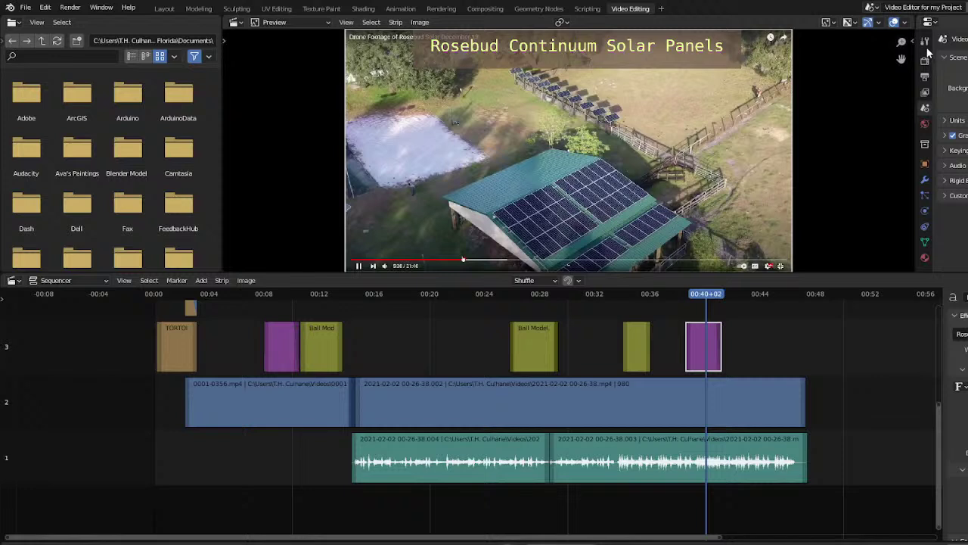
pyautogui.click(925, 77)
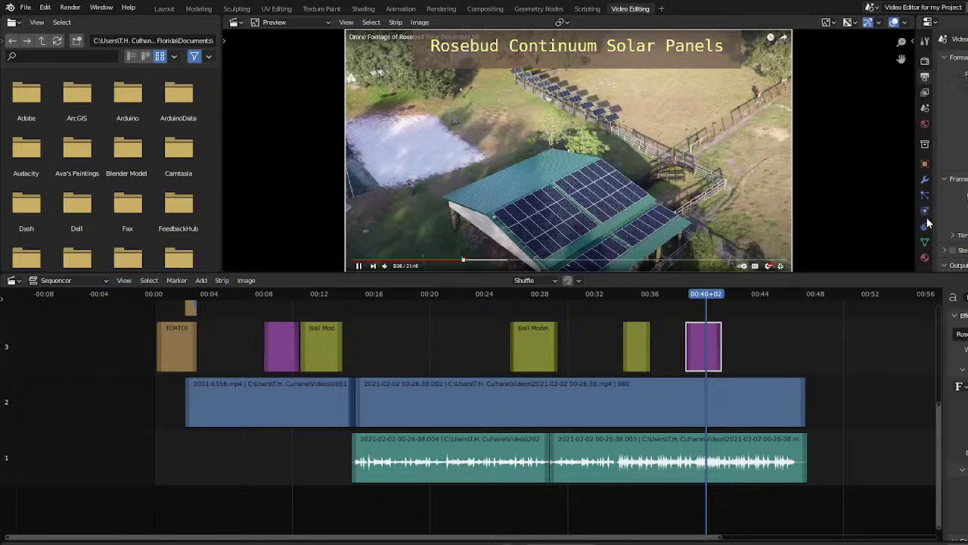
pyautogui.click(925, 180)
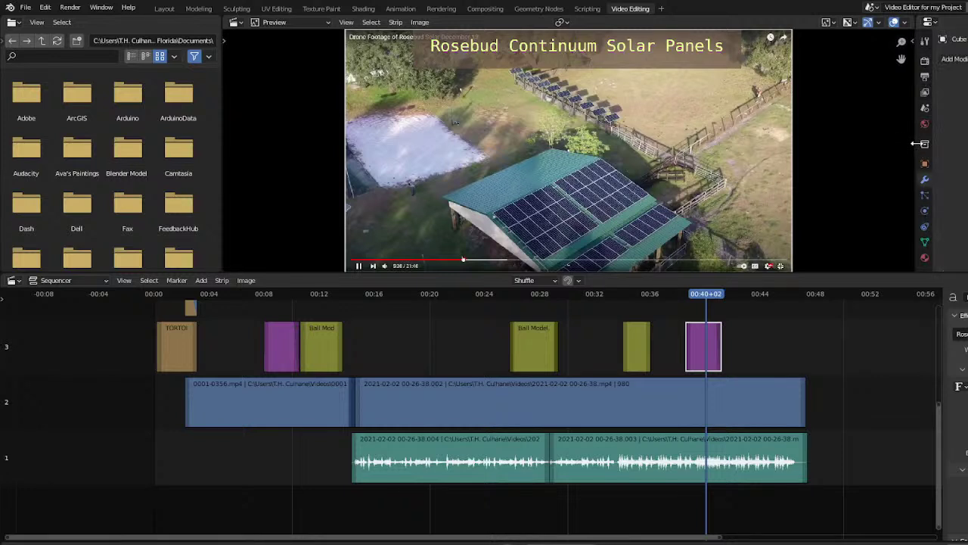
pyautogui.click(925, 144)
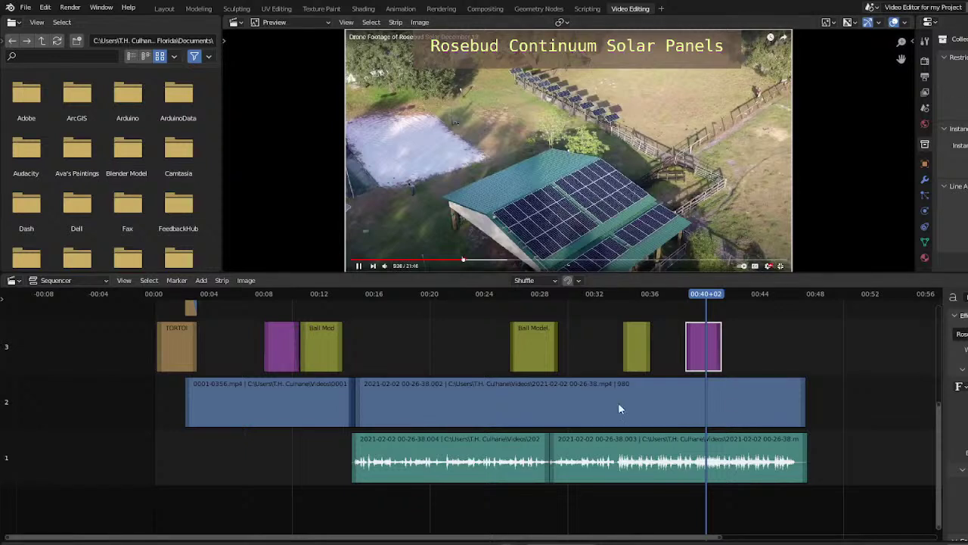
pyautogui.scroll(-4, 961, 363)
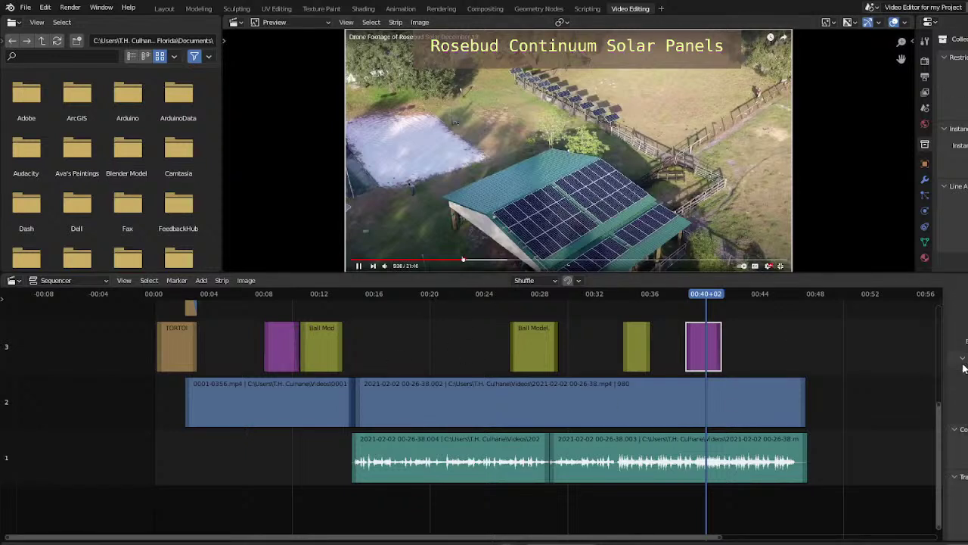
pyautogui.scroll(4, 963, 369)
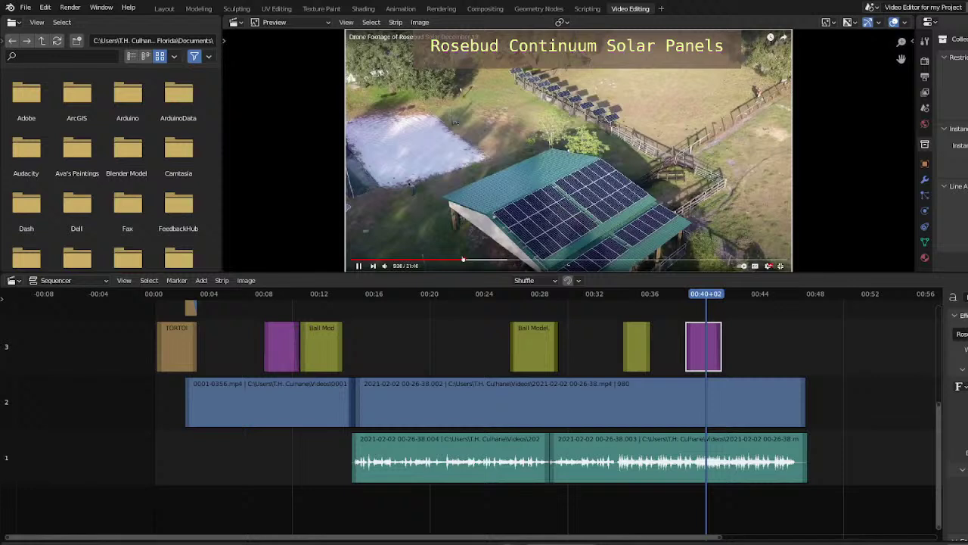
pyautogui.click(937, 23)
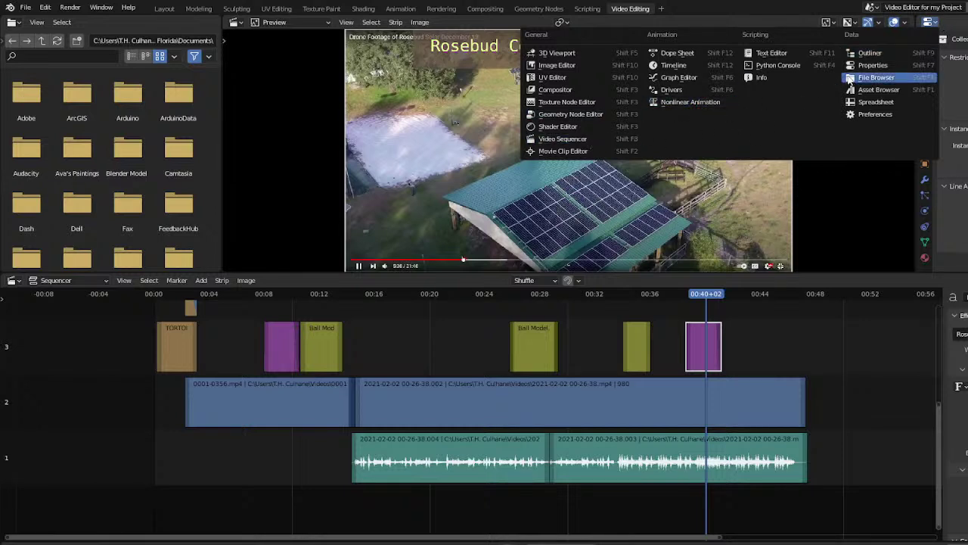
# Dismiss the editor-type list, select the Ball Model strip and zoom the timeline out
pyautogui.click(862, 65)
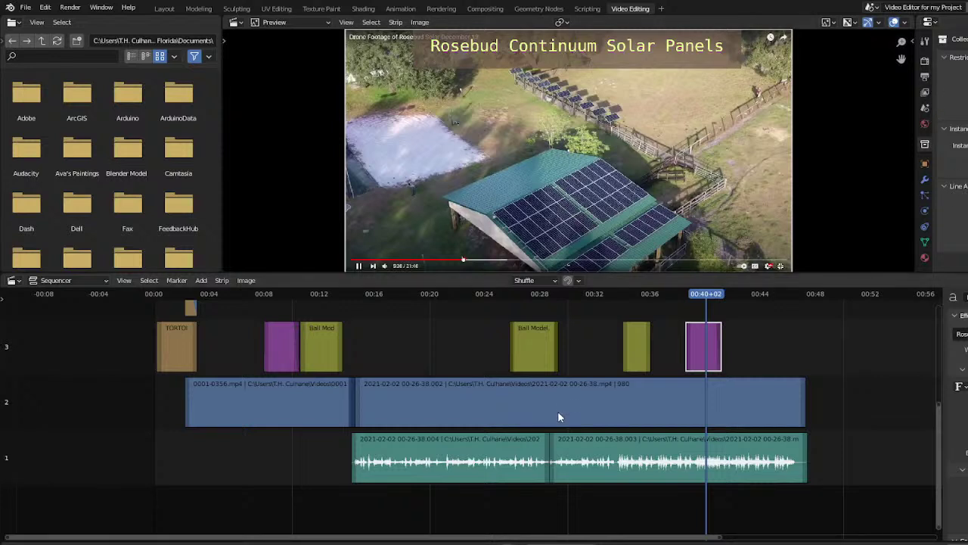
pyautogui.click(534, 352)
pyautogui.scroll(2, 804, 400)
pyautogui.scroll(-2, 804, 400)
pyautogui.scroll(-1, 804, 399)
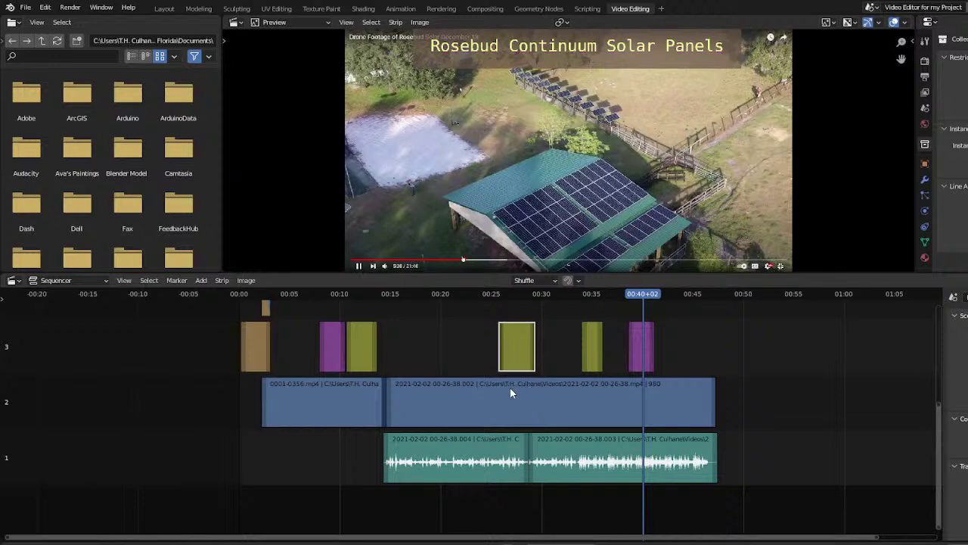
# Select the purple strip at 00:40 and olive strip at 00:36, then set the frame to 00:25
pyautogui.click(632, 362)
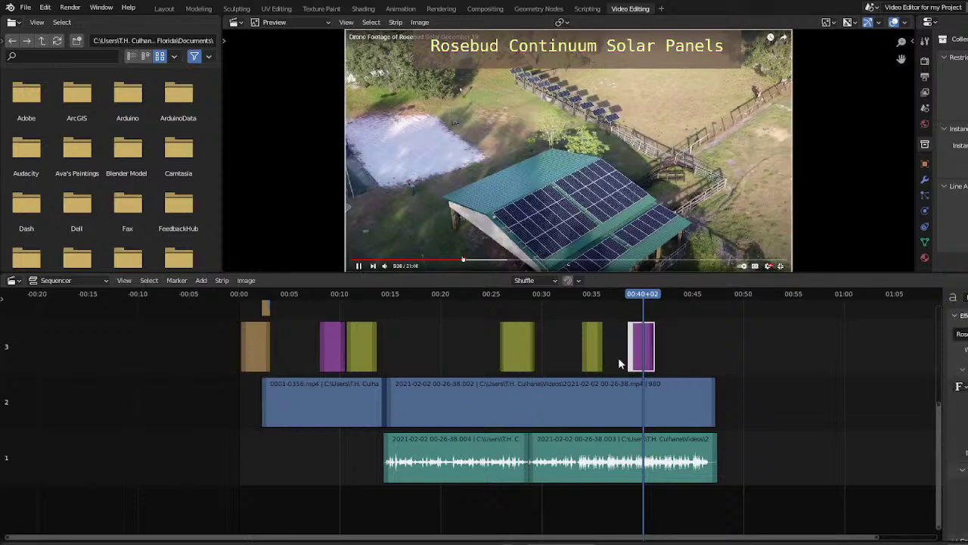
pyautogui.click(592, 353)
pyautogui.moveTo(497, 292); pyautogui.dragTo(496, 361)
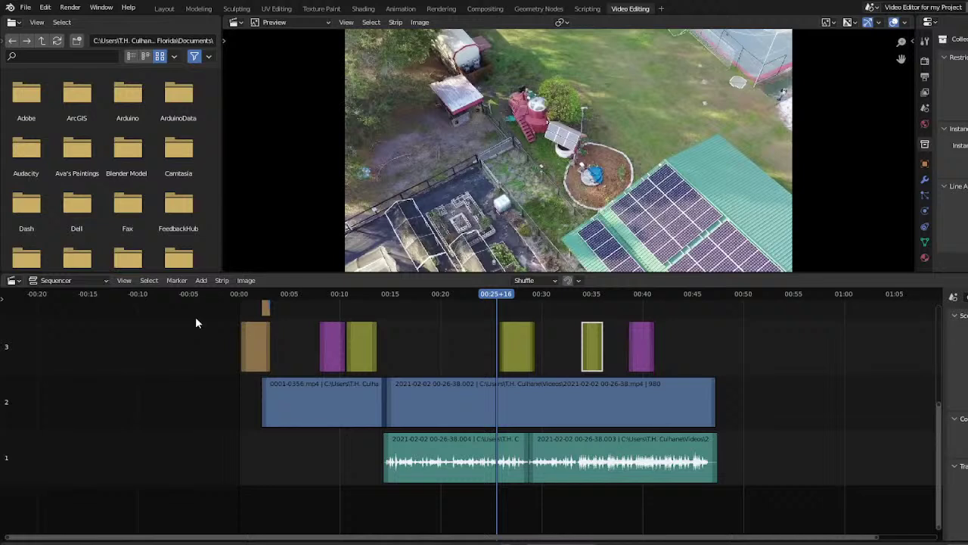
# Add a sound strip from the audio file and slide it to start at 00:25
pyautogui.click(201, 280)
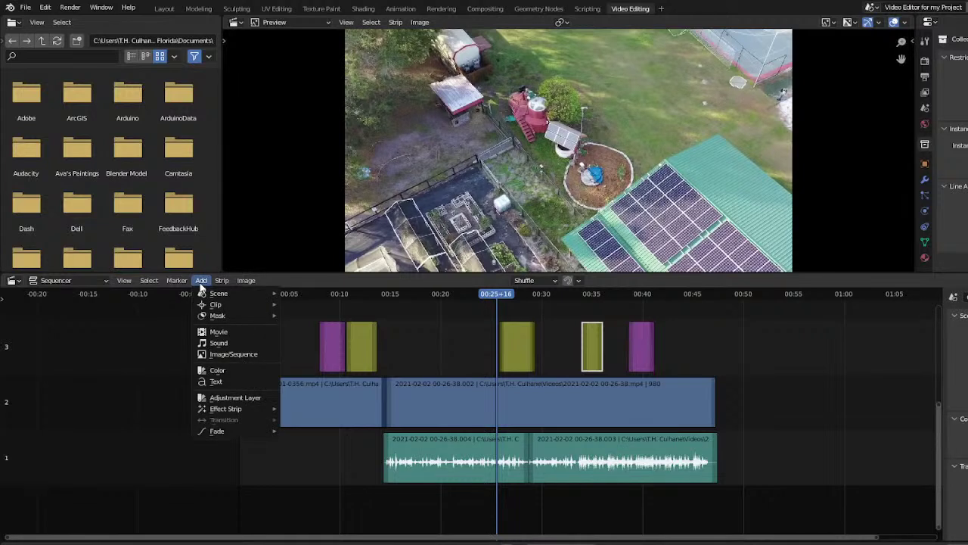
pyautogui.click(218, 343)
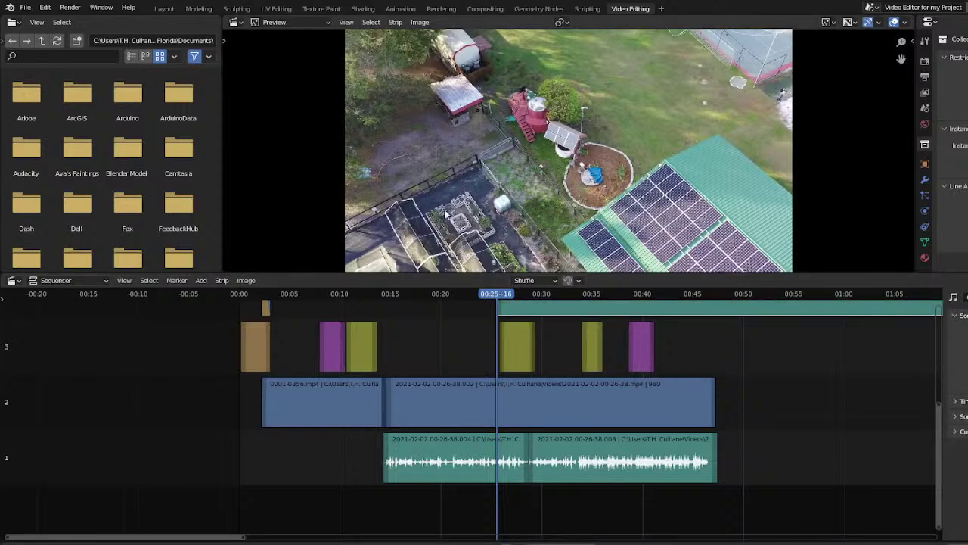
pyautogui.moveTo(739, 319); pyautogui.dragTo(542, 333)
pyautogui.scroll(-3, 775, 485)
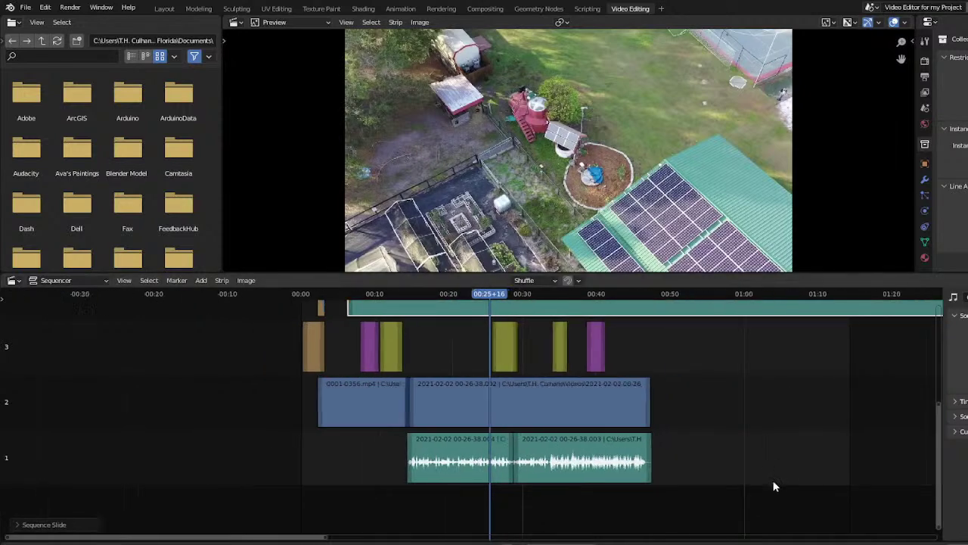
pyautogui.scroll(-3, 760, 490)
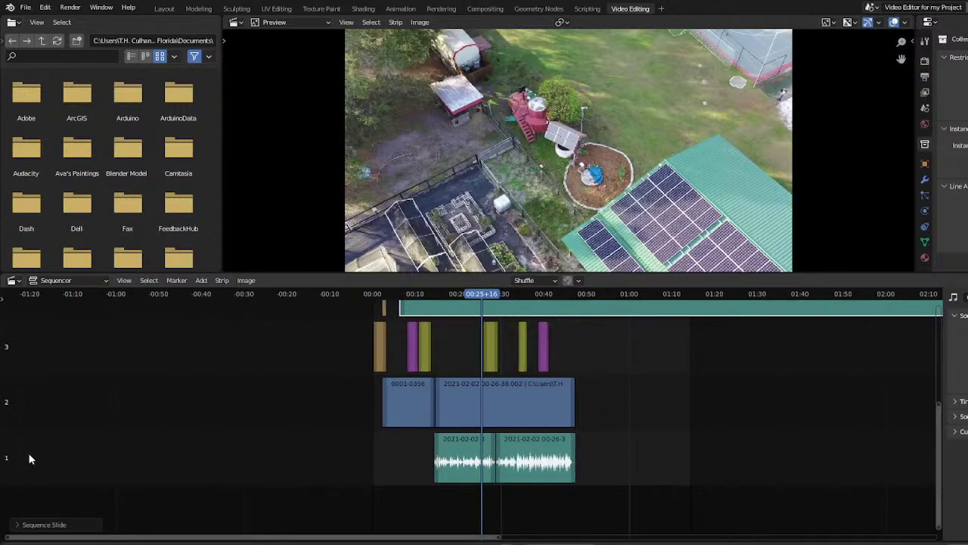
pyautogui.click(200, 281)
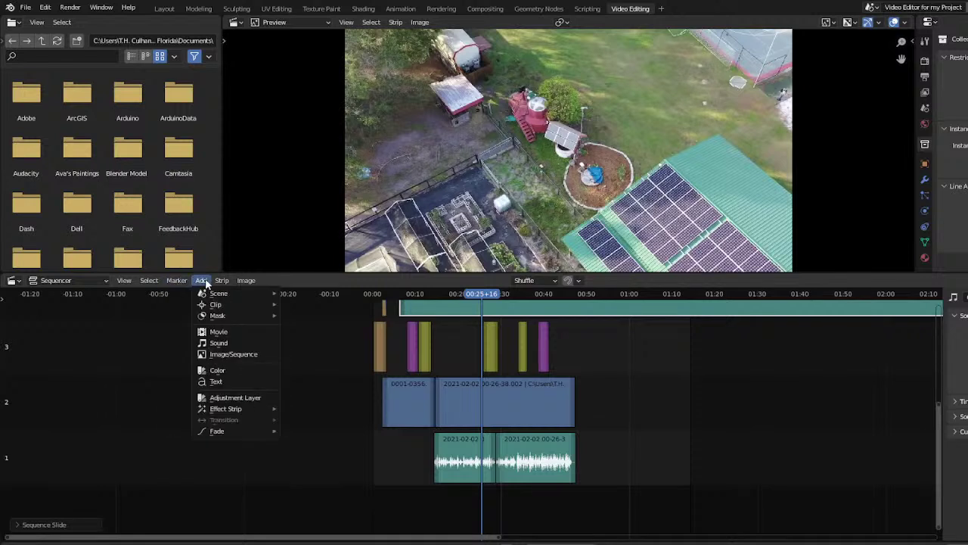
# Deselect everything, then select and delete the long sound strip
pyautogui.moveTo(217, 283)
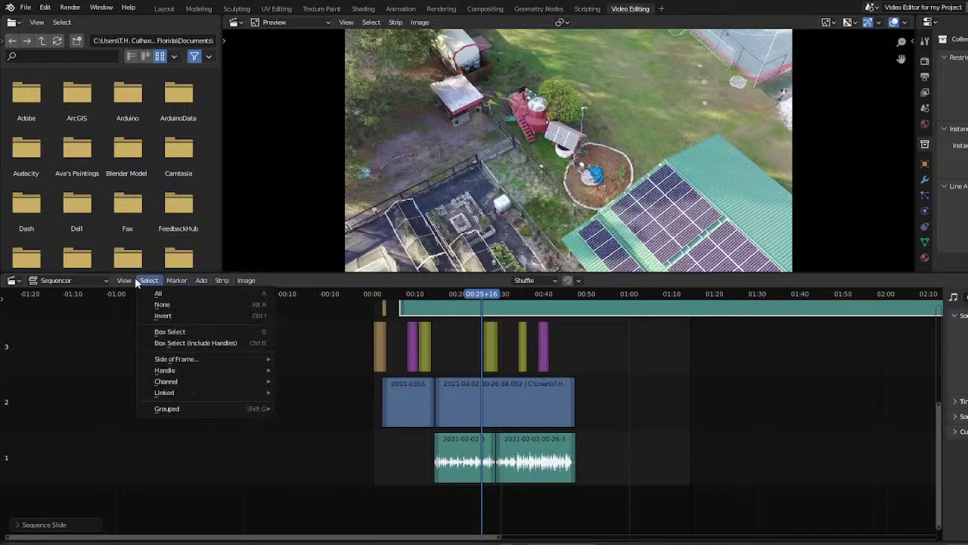
pyautogui.moveTo(144, 281)
pyautogui.click(89, 496)
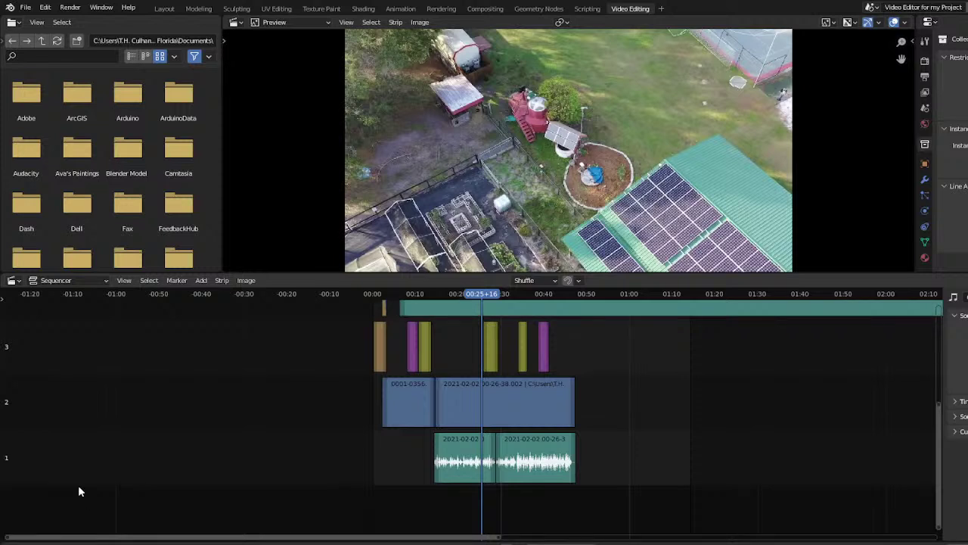
pyautogui.rightClick(78, 485)
pyautogui.click(82, 482)
pyautogui.rightClick(86, 479)
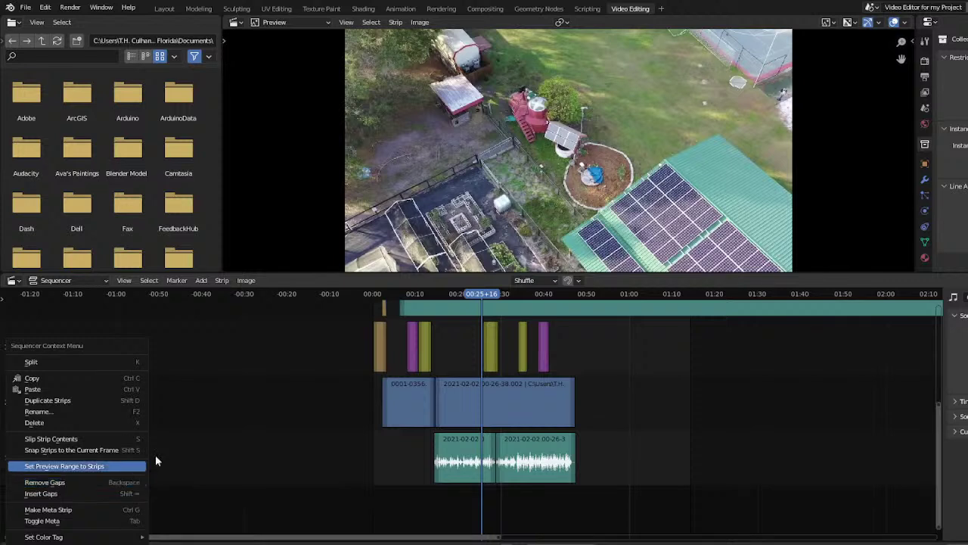
pyautogui.rightClick(121, 438)
pyautogui.scroll(-1, 235, 467)
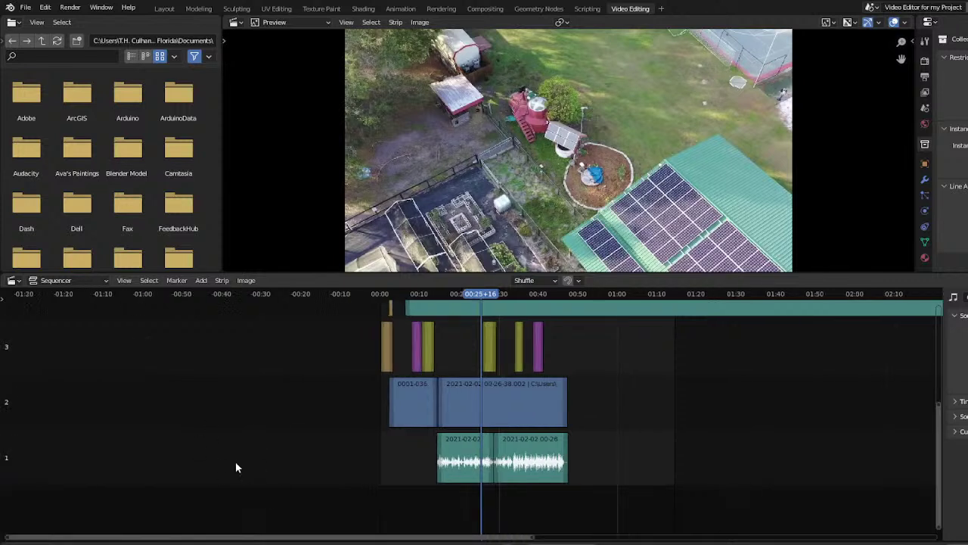
pyautogui.rightClick(127, 356)
pyautogui.scroll(2, 609, 449)
pyautogui.scroll(-2, 610, 449)
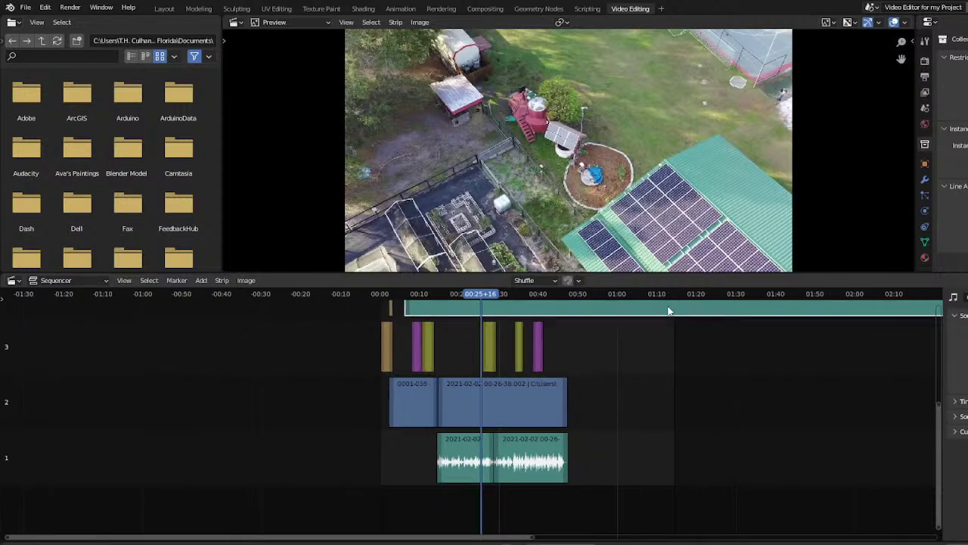
pyautogui.press('Delete')
# Box-select all strips and move them up one channel and 28 frames later
pyautogui.moveTo(646, 483); pyautogui.dragTo(353, 295)
pyautogui.scroll(1, 711, 375)
pyautogui.scroll(-1, 712, 376)
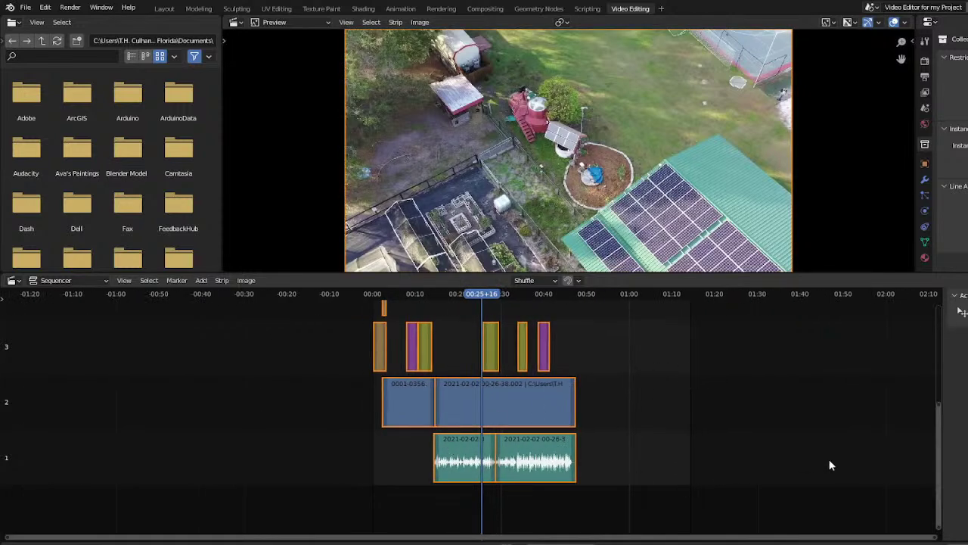
pyautogui.moveTo(940, 476); pyautogui.dragTo(940, 441)
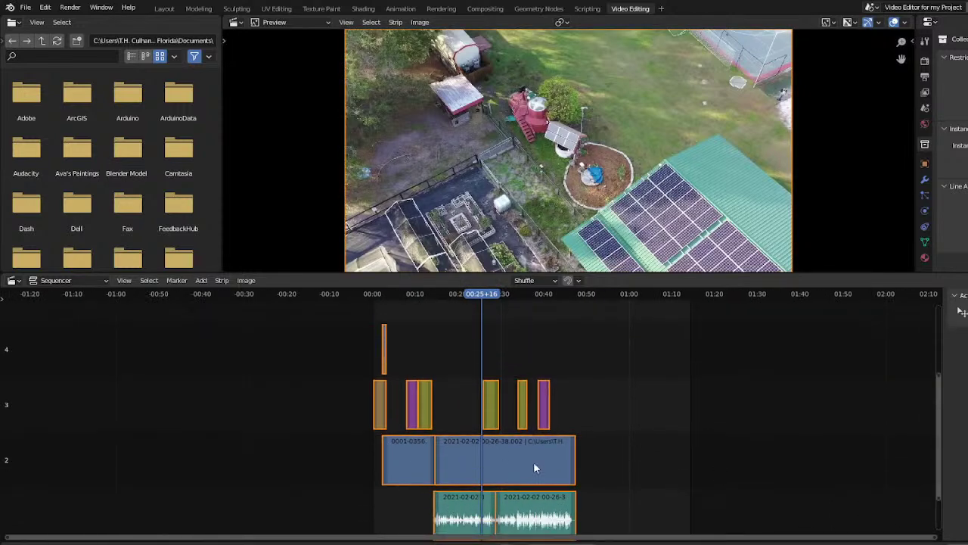
pyautogui.moveTo(491, 461); pyautogui.dragTo(481, 425)
pyautogui.scroll(-2, 481, 425)
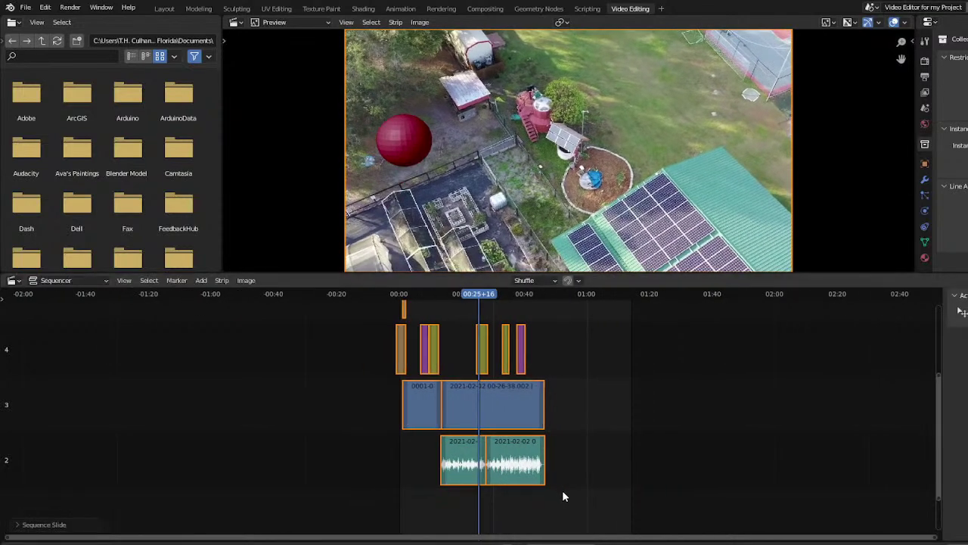
# Slide the Cha Cha Slide strip to start at 00:00 and shorten it from its end
pyautogui.click(414, 520)
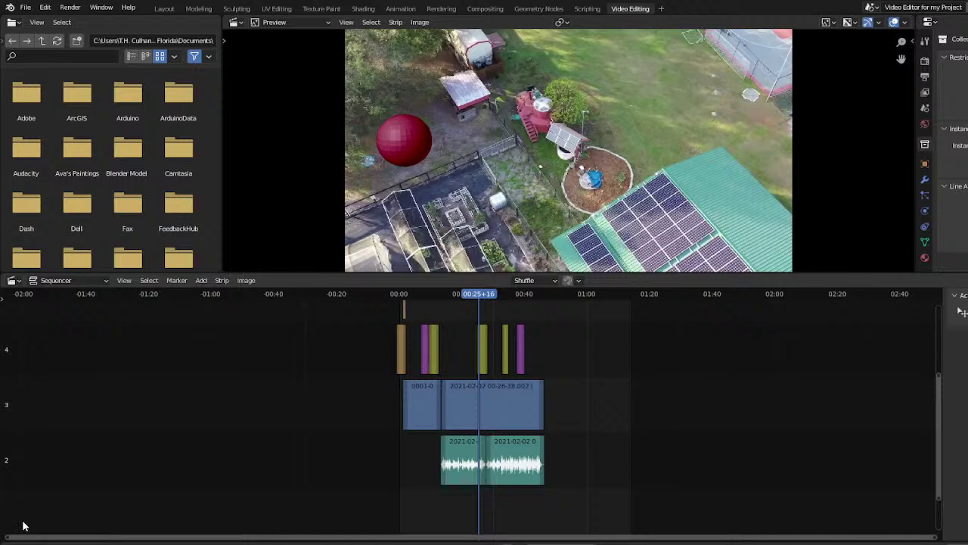
pyautogui.click(200, 281)
pyautogui.moveTo(584, 531); pyautogui.dragTo(504, 531)
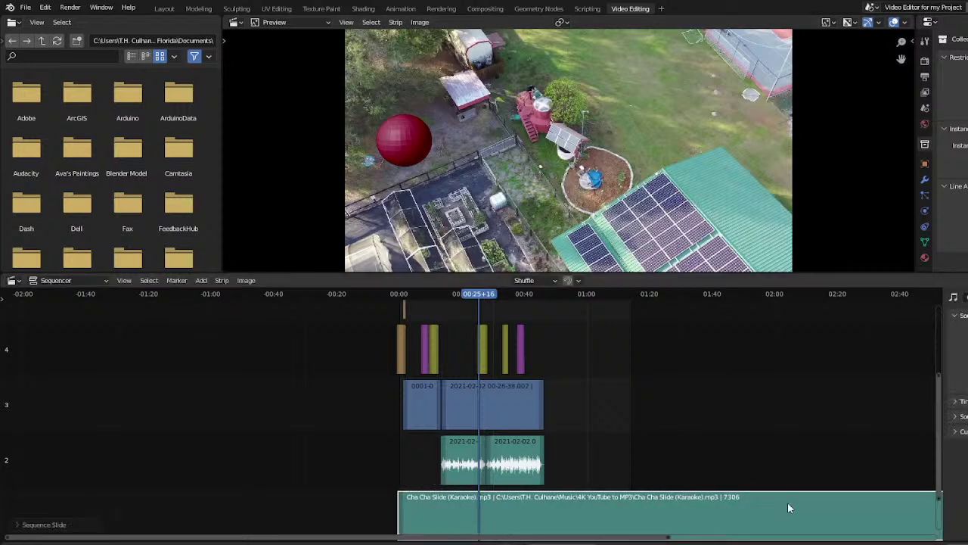
pyautogui.scroll(-6, 788, 501)
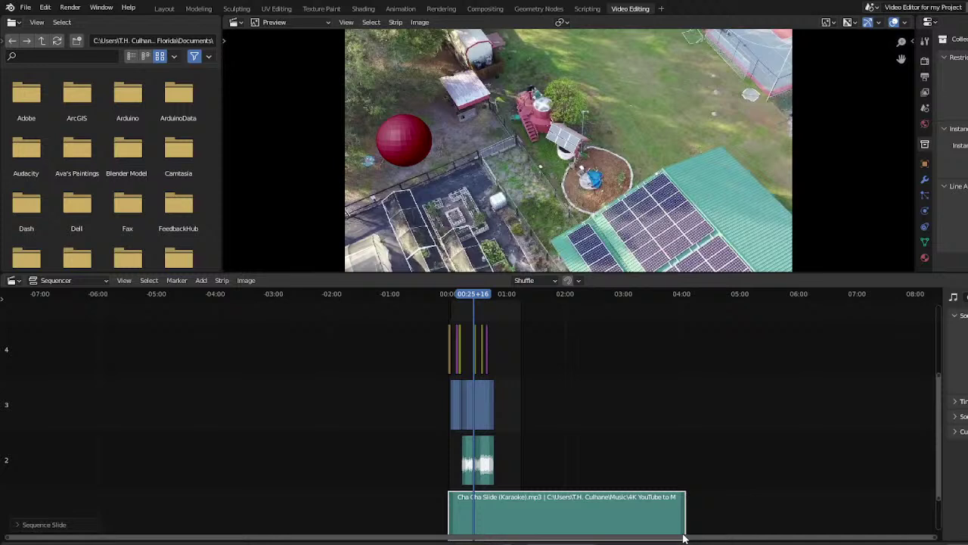
pyautogui.moveTo(684, 524); pyautogui.dragTo(500, 512)
pyautogui.click(441, 300)
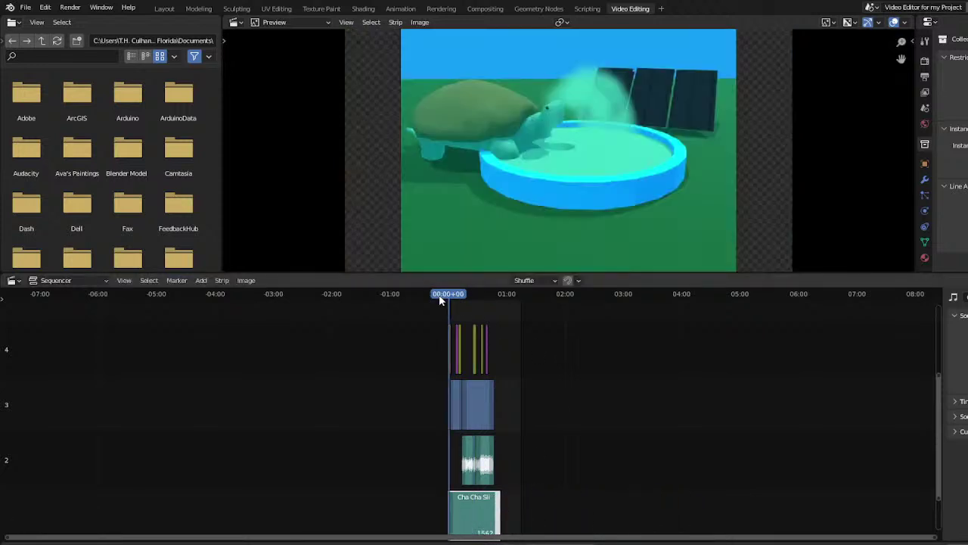
pyautogui.scroll(5, 801, 438)
# Play the edit, then replay it from about 00:02 through the title
pyautogui.press('space')
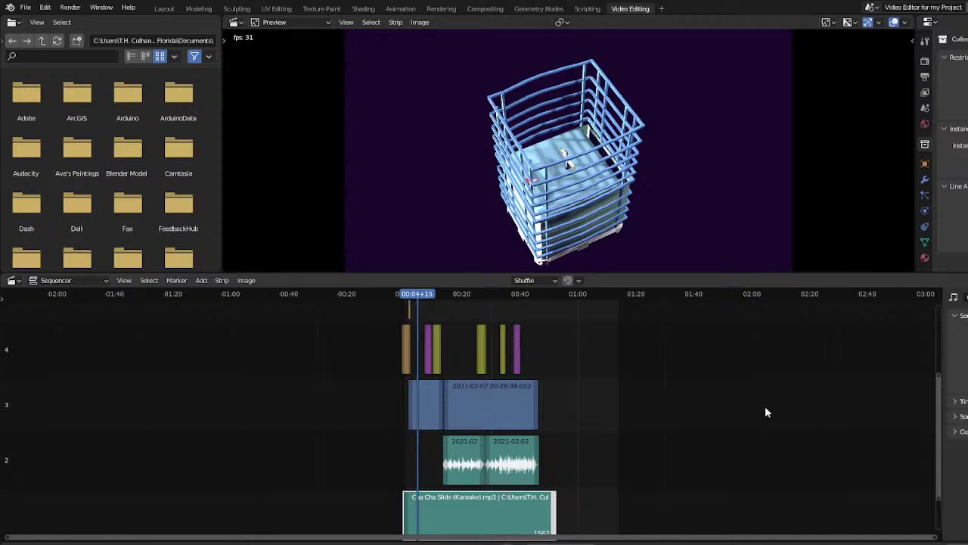
pyautogui.scroll(4, 722, 448)
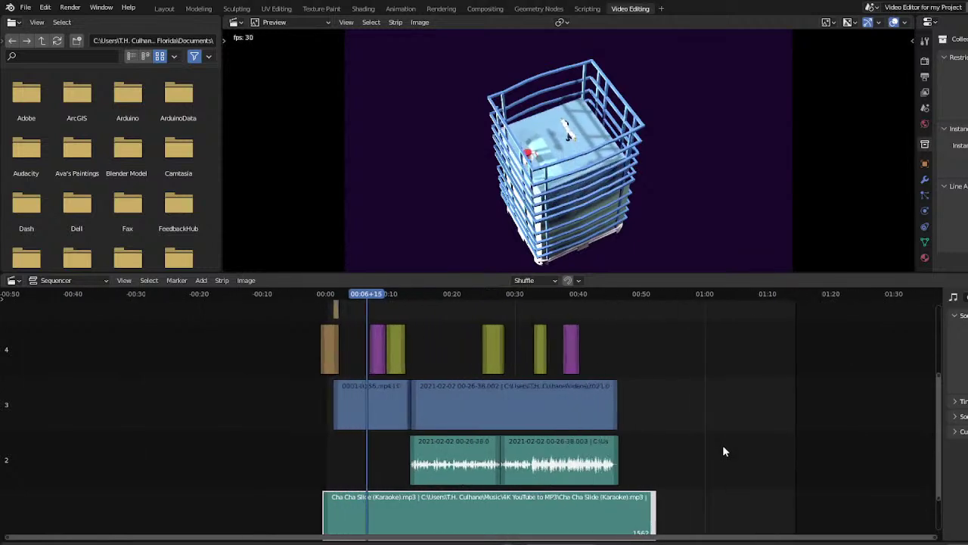
pyautogui.scroll(1, 722, 452)
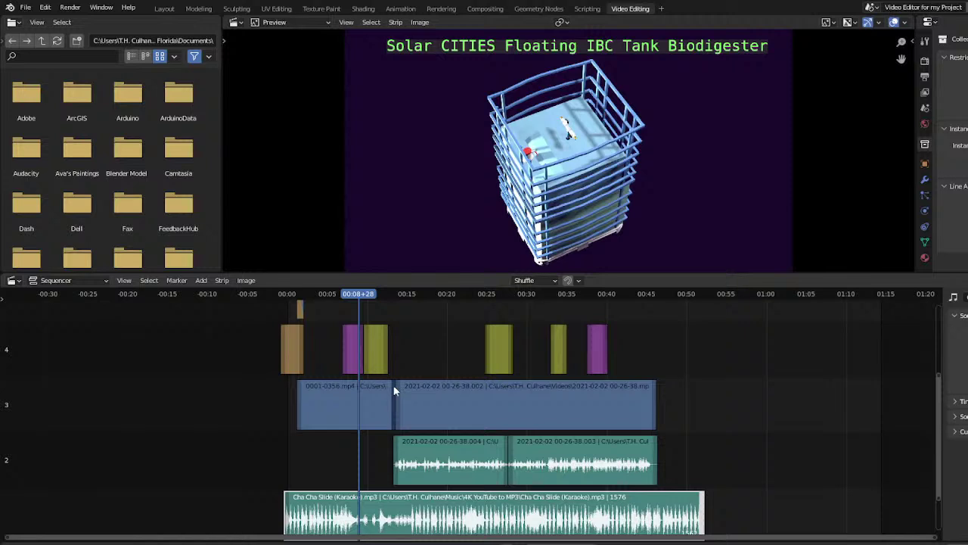
pyautogui.click(304, 298)
pyautogui.press('space')
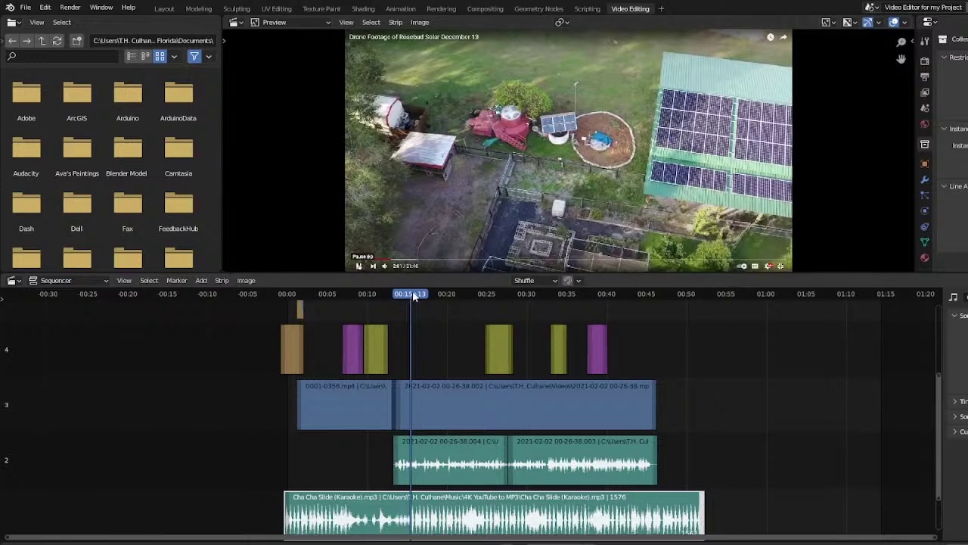
# Slide the drone video and audio later, split them at about 15 seconds, and delete the leftover piece
pyautogui.moveTo(412, 300); pyautogui.dragTo(392, 313)
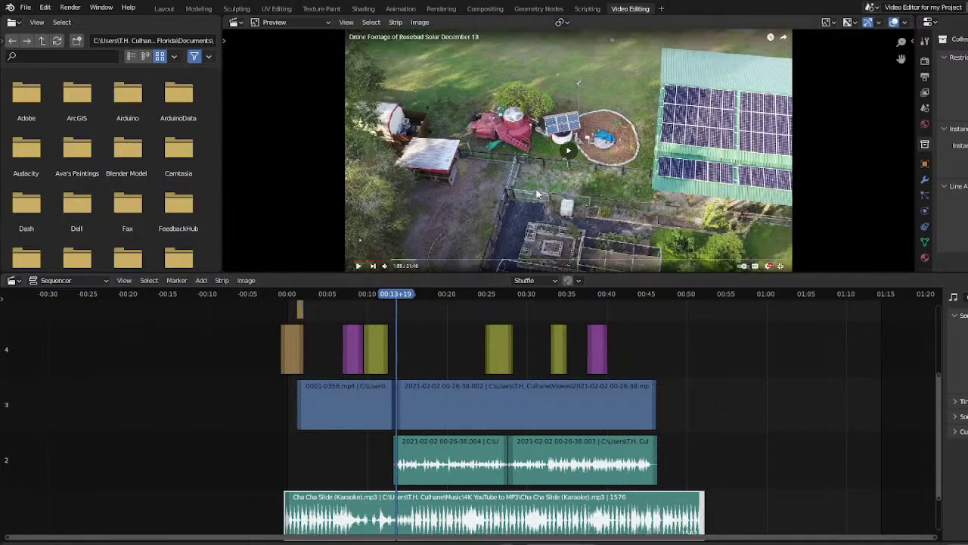
pyautogui.click(399, 417)
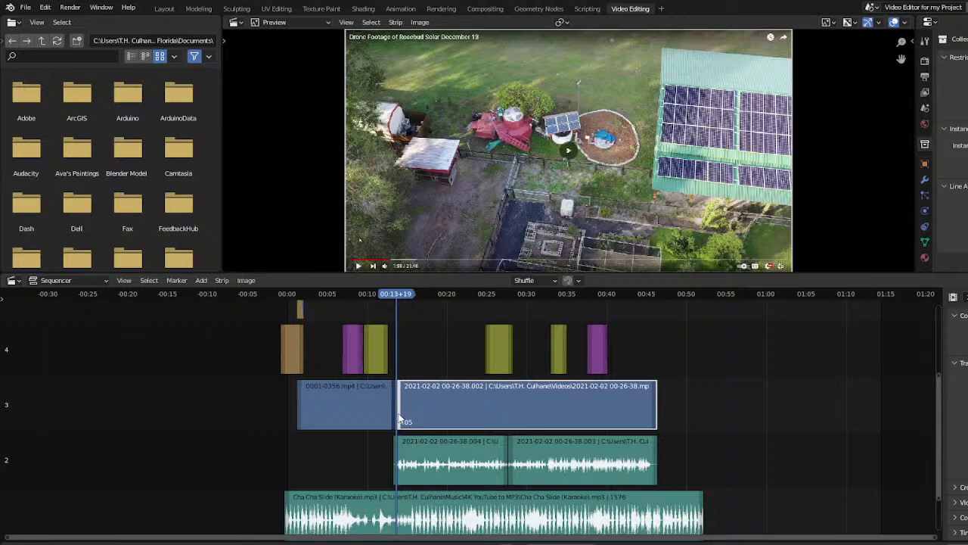
pyautogui.keyDown('shift'); pyautogui.click(422, 468); pyautogui.keyUp('shift')
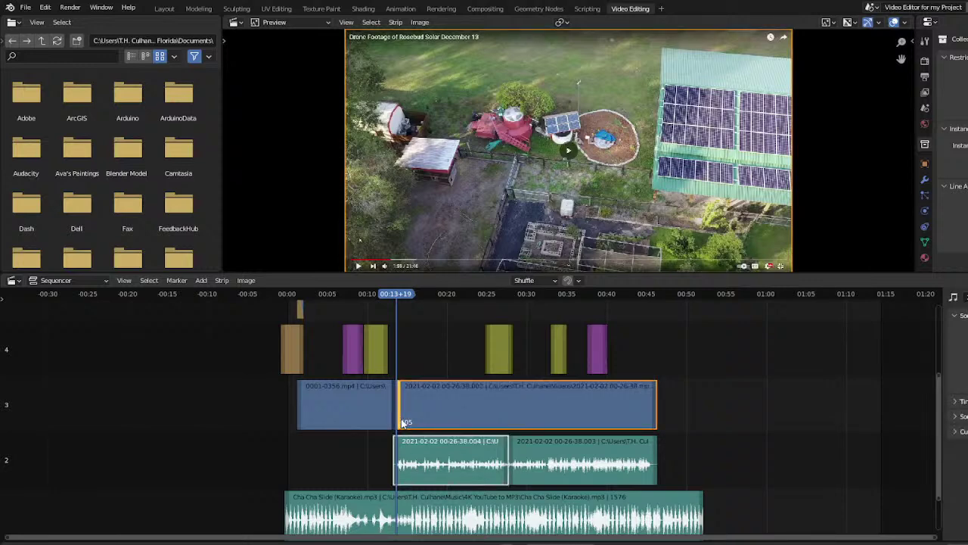
pyautogui.press('g')
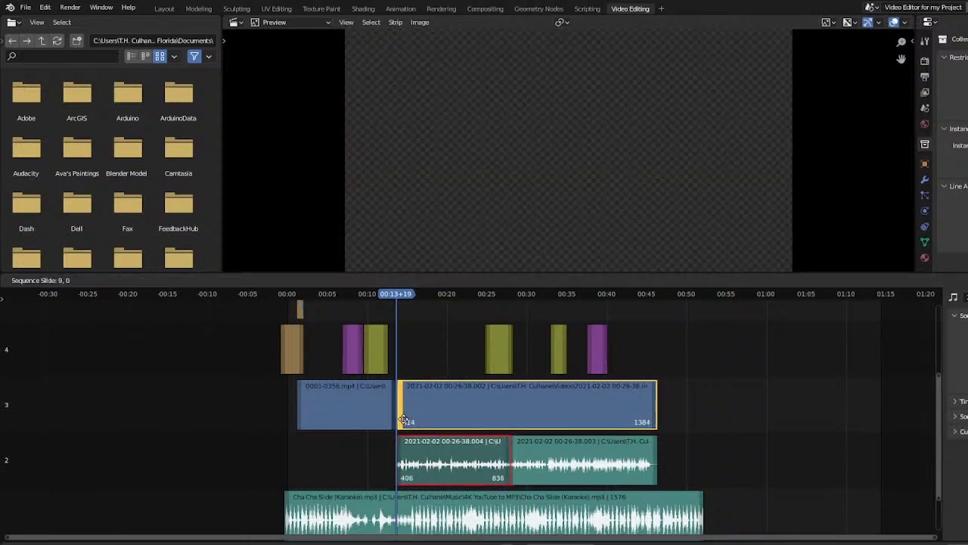
pyautogui.click(443, 413)
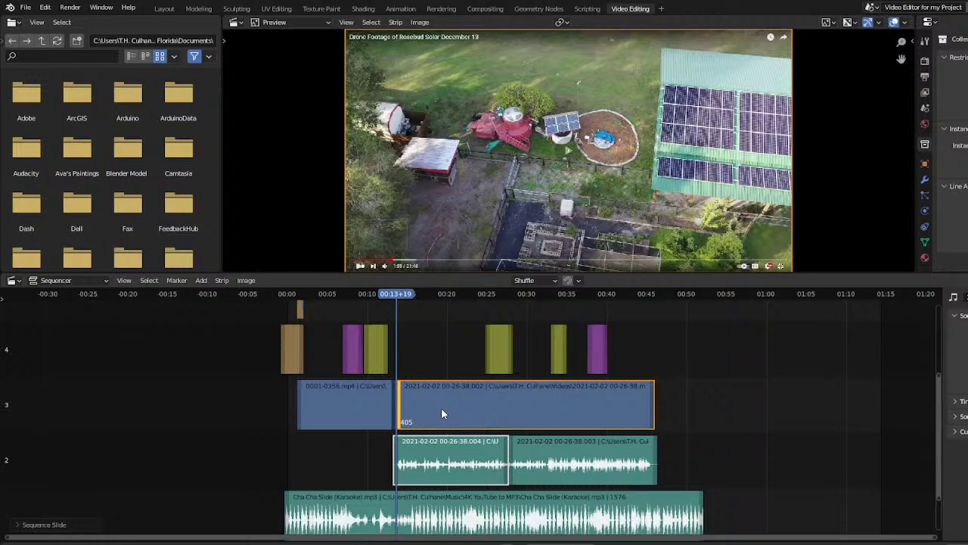
pyautogui.moveTo(399, 296); pyautogui.dragTo(409, 299)
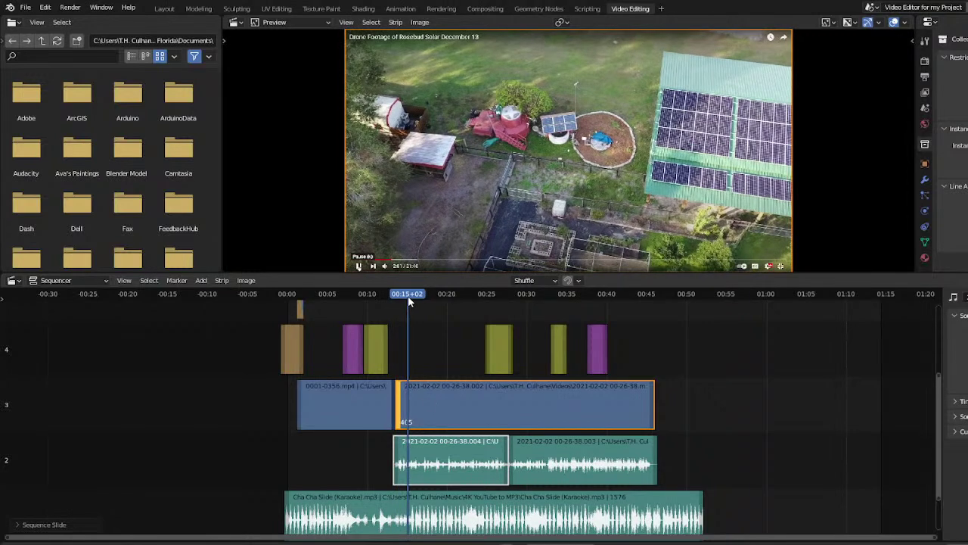
pyautogui.press('k')
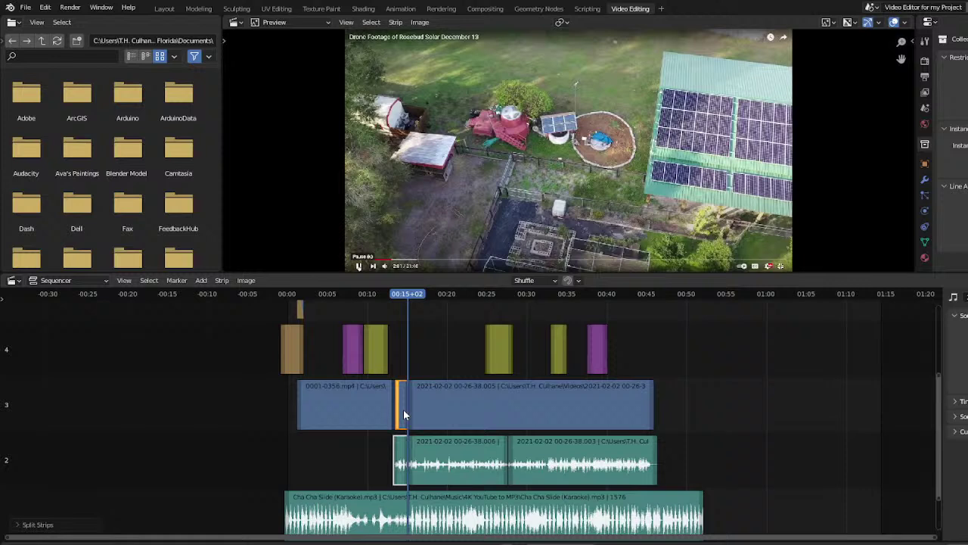
pyautogui.press('Delete')
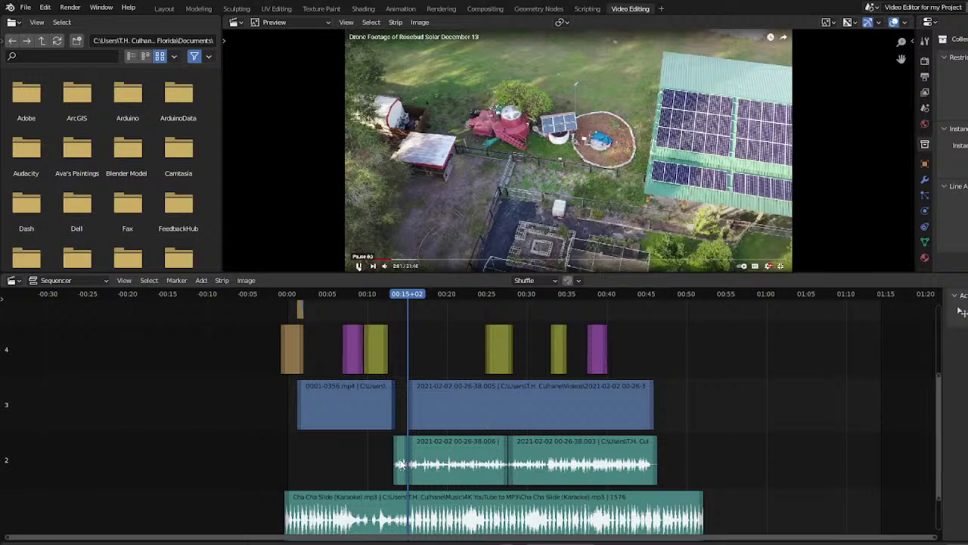
# Line the two drone audio strips up end to end under the video
pyautogui.moveTo(395, 463)
pyautogui.mouseDown()
pyautogui.moveTo(409, 463)
pyautogui.moveTo(381, 465)
pyautogui.moveTo(391, 465)
pyautogui.mouseUp()
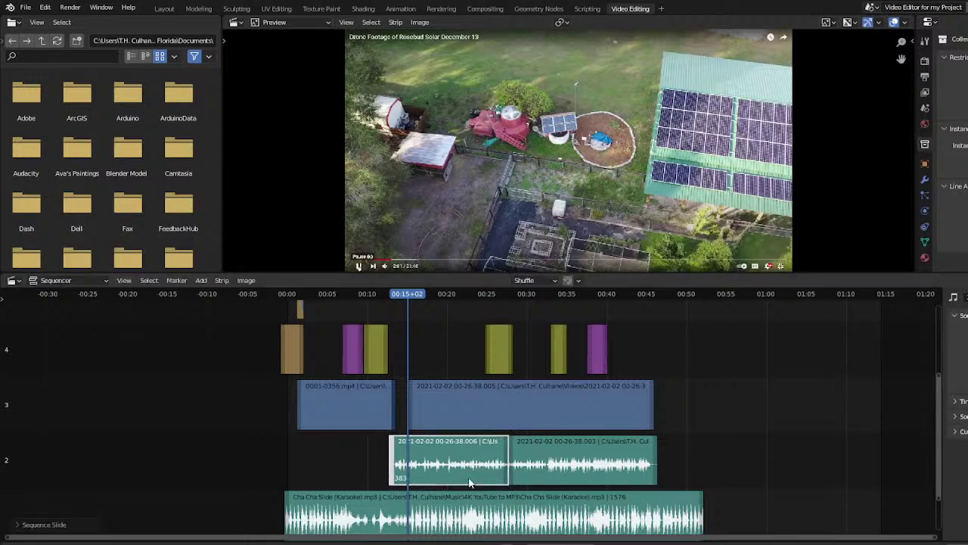
pyautogui.keyDown('shift'); pyautogui.click(558, 467); pyautogui.keyUp('shift')
pyautogui.press('g')
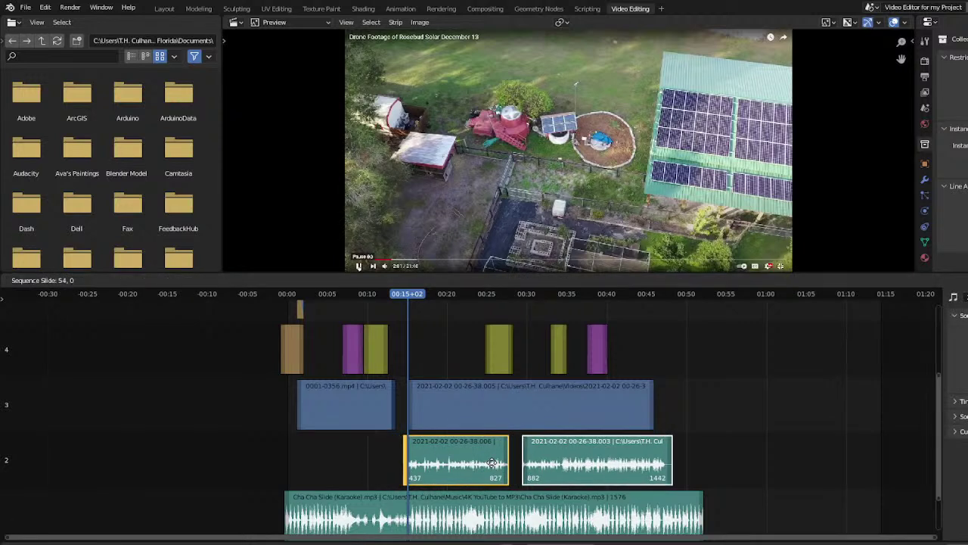
pyautogui.click(496, 463)
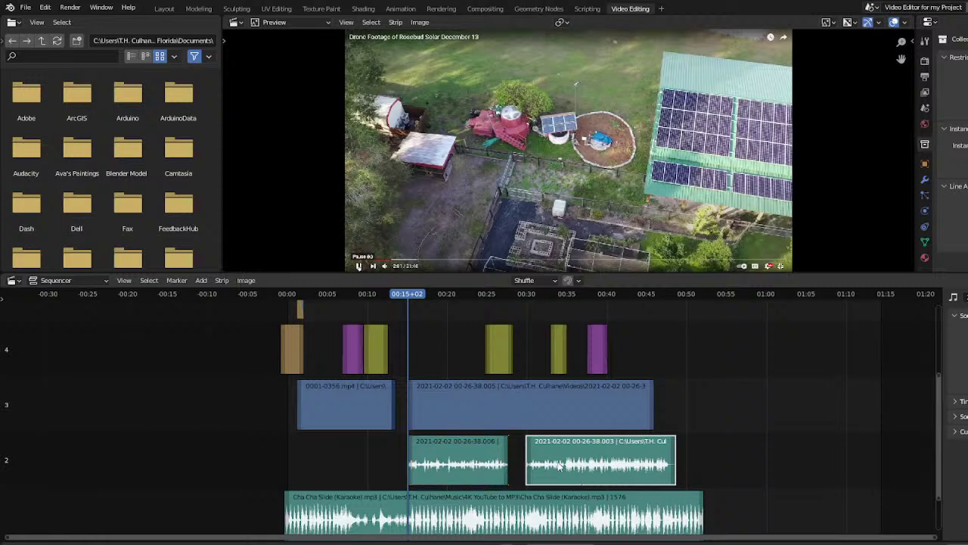
pyautogui.moveTo(559, 463); pyautogui.dragTo(528, 468)
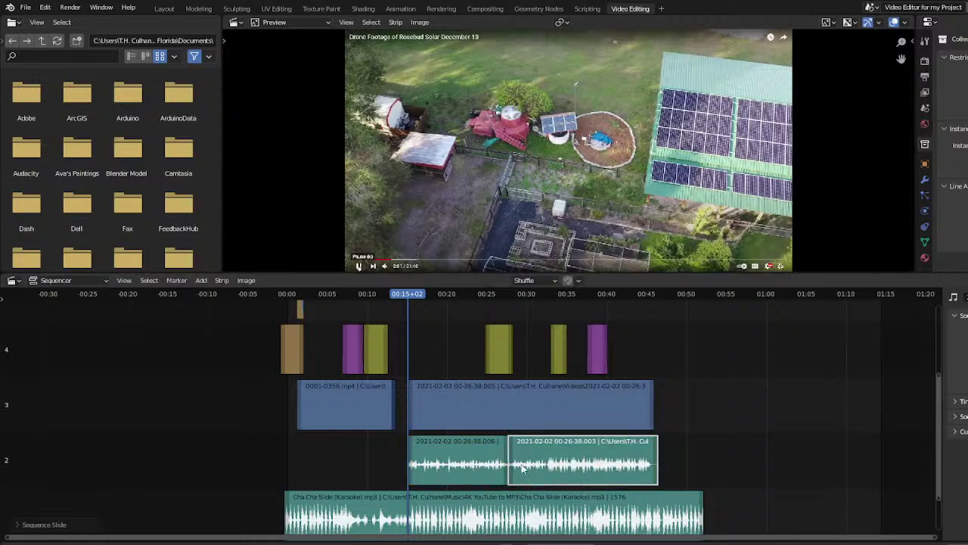
# Split the Cha Cha Slide music at 00:15+02 and delete the part after the cut
pyautogui.click(440, 531)
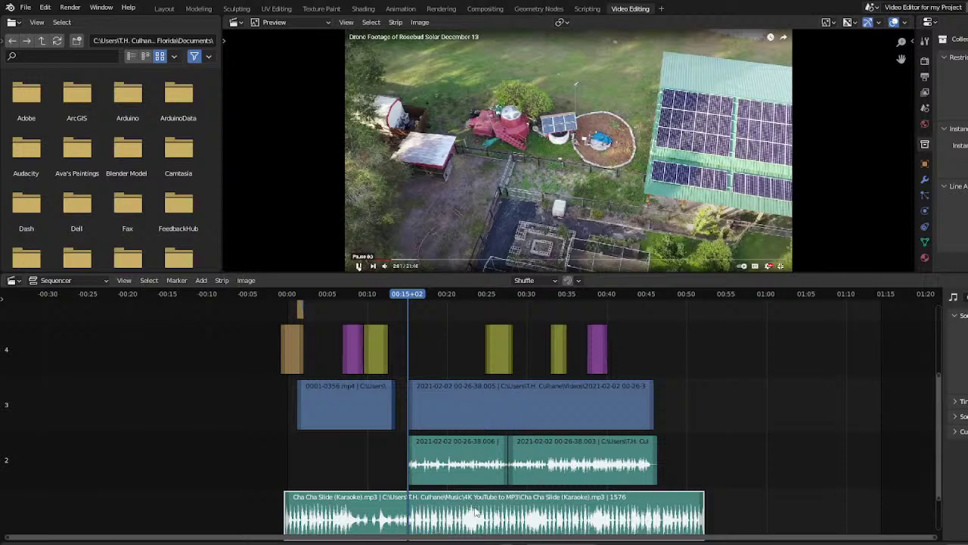
pyautogui.press('k')
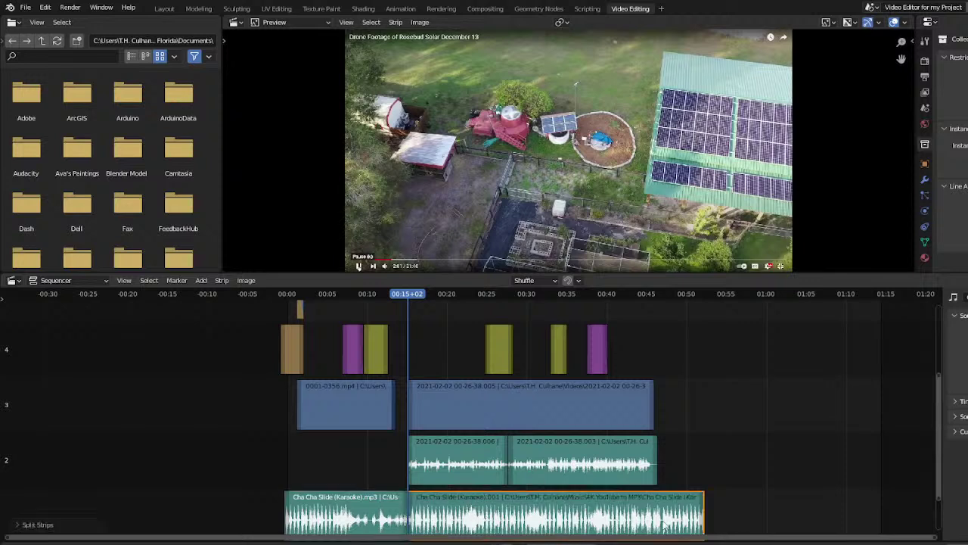
pyautogui.click(605, 528)
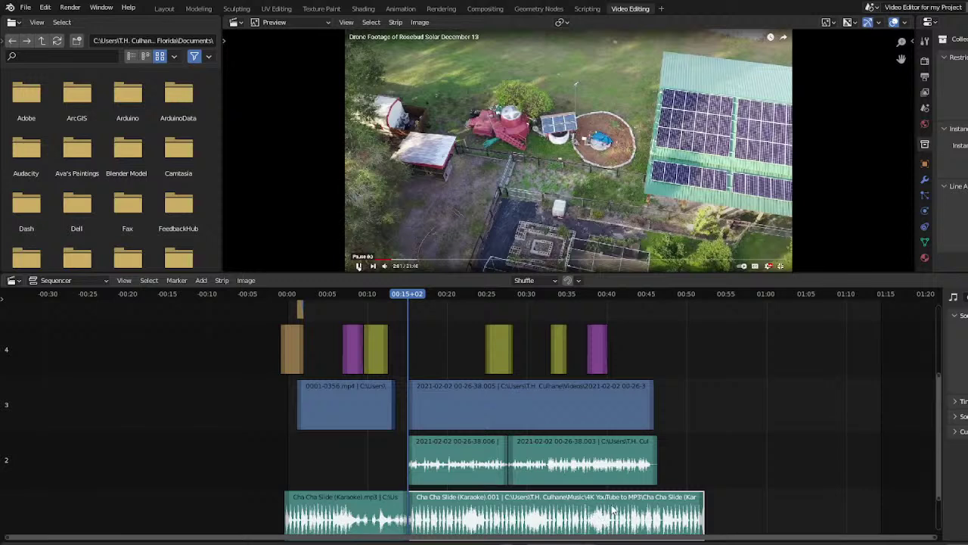
pyautogui.press('Delete')
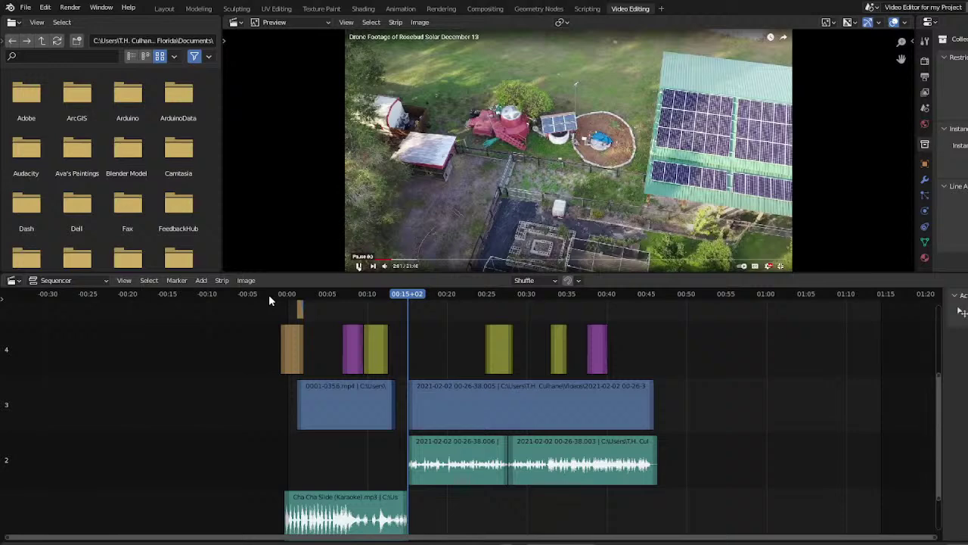
pyautogui.hotkey('shift', 'Left')
# Play the edit from the start, stop it, and return to the first frame
pyautogui.press('space')
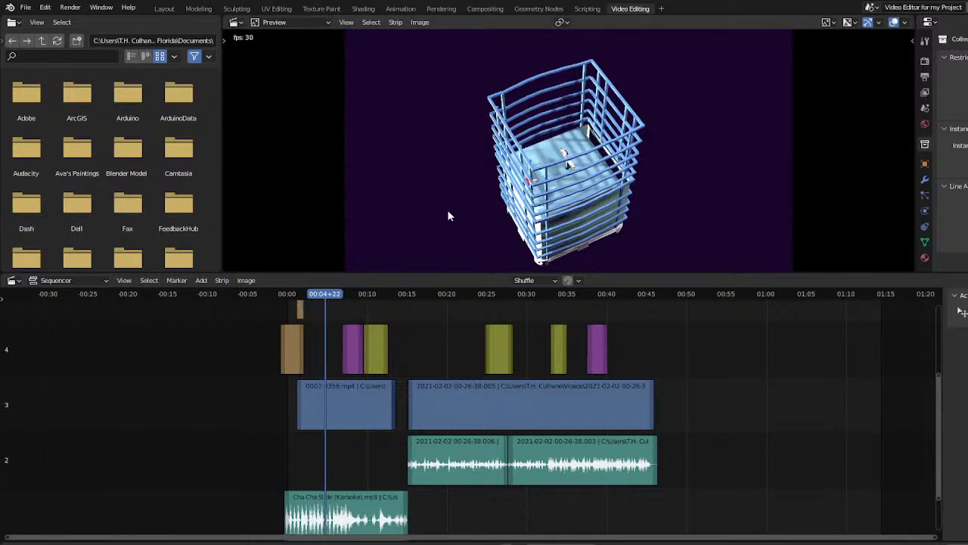
pyautogui.press('space')
pyautogui.click(286, 298)
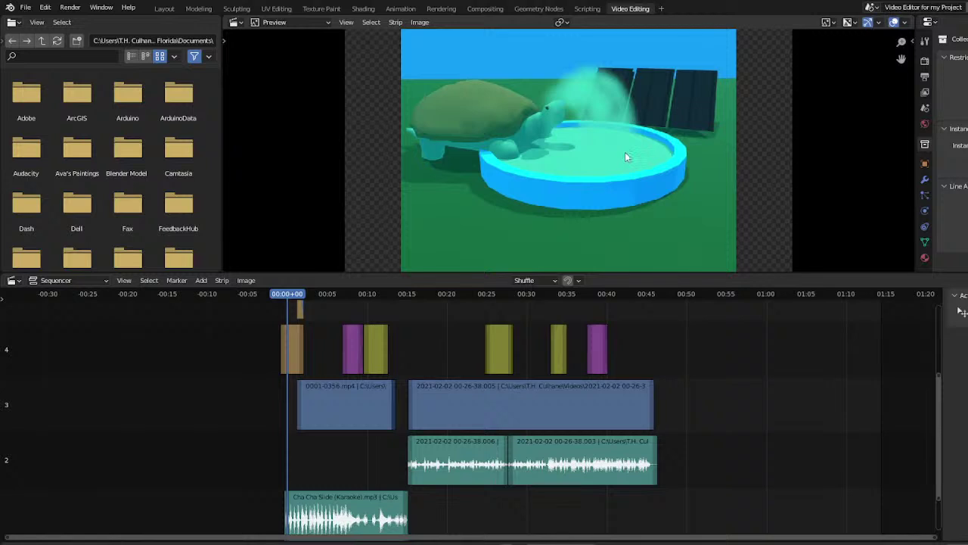
pyautogui.click(622, 205)
# Select the tortoise image strip and preview the sequence from the start again
pyautogui.click(293, 350)
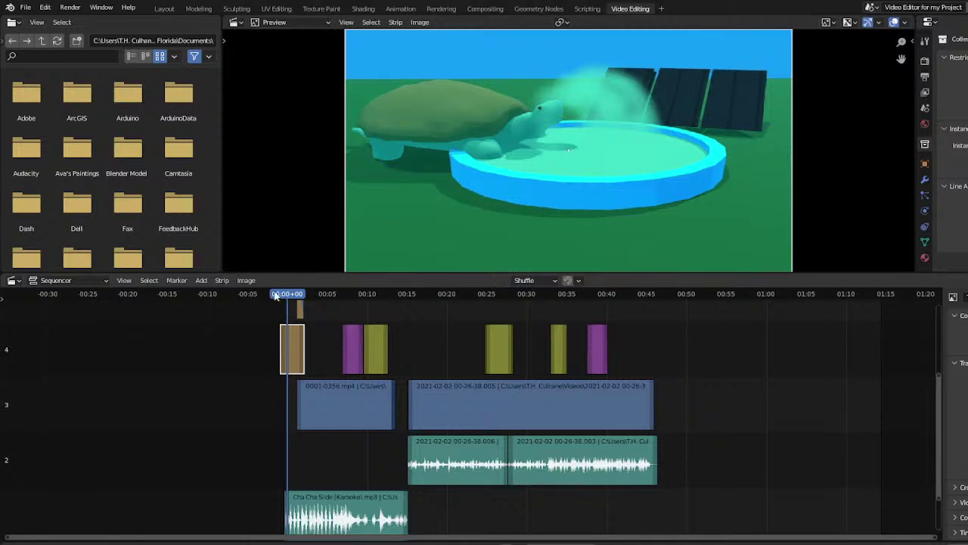
pyautogui.press('space')
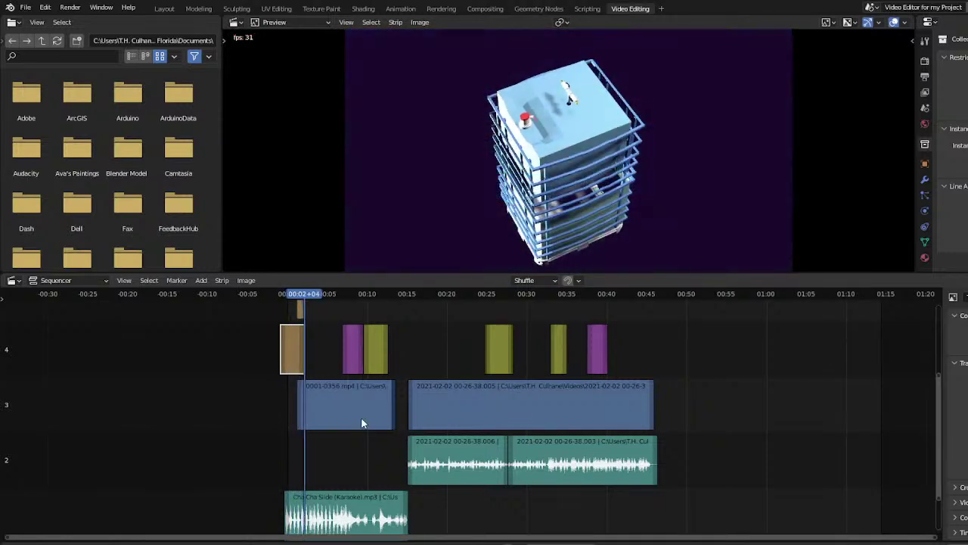
pyautogui.press('Escape')
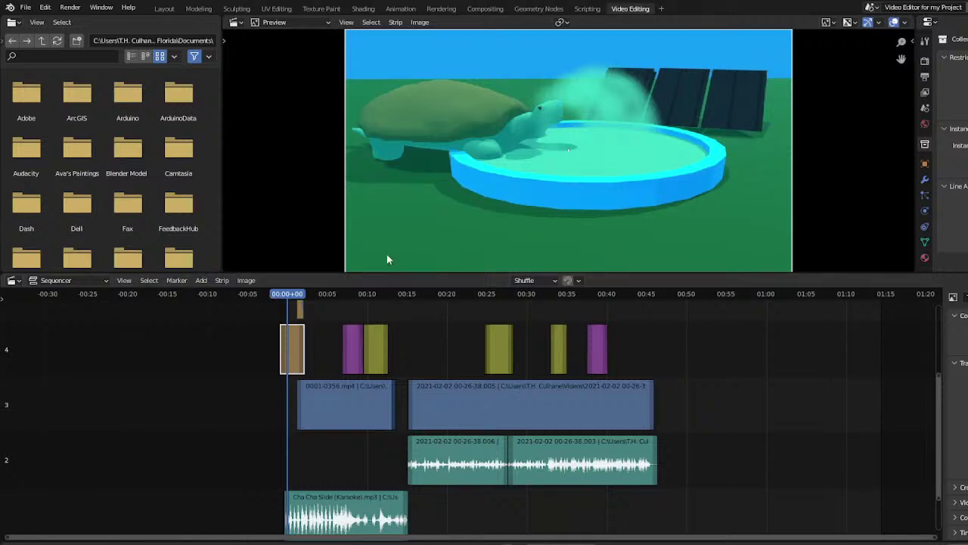
pyautogui.click(201, 280)
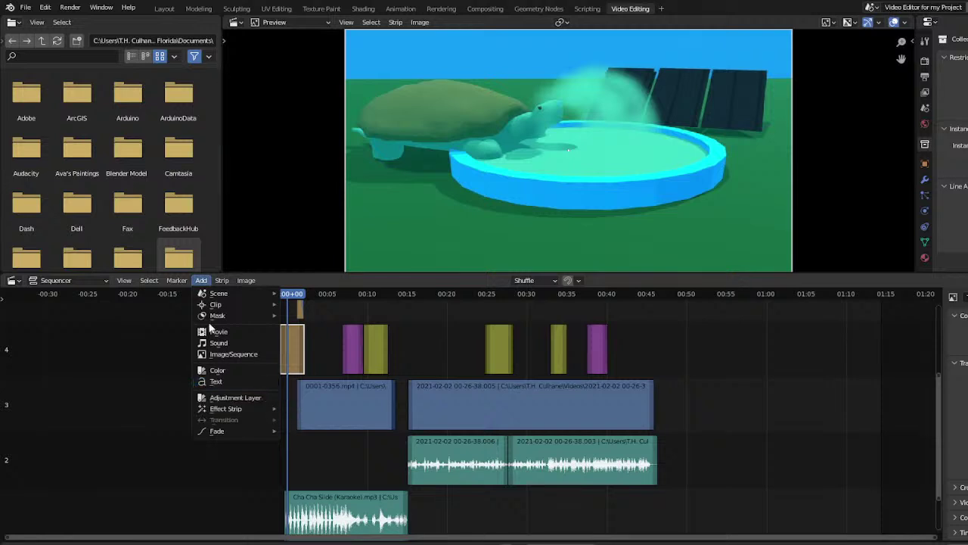
pyautogui.click(202, 282)
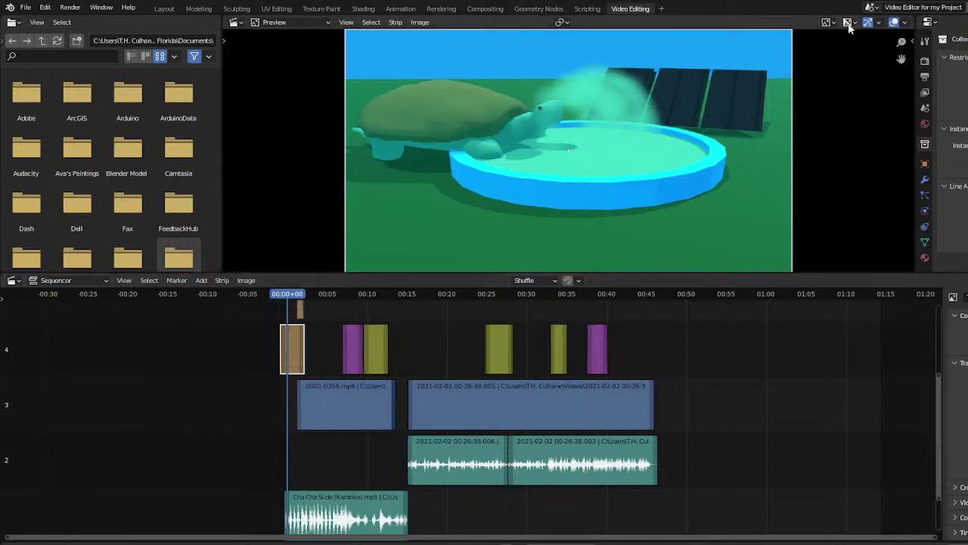
pyautogui.click(871, 7)
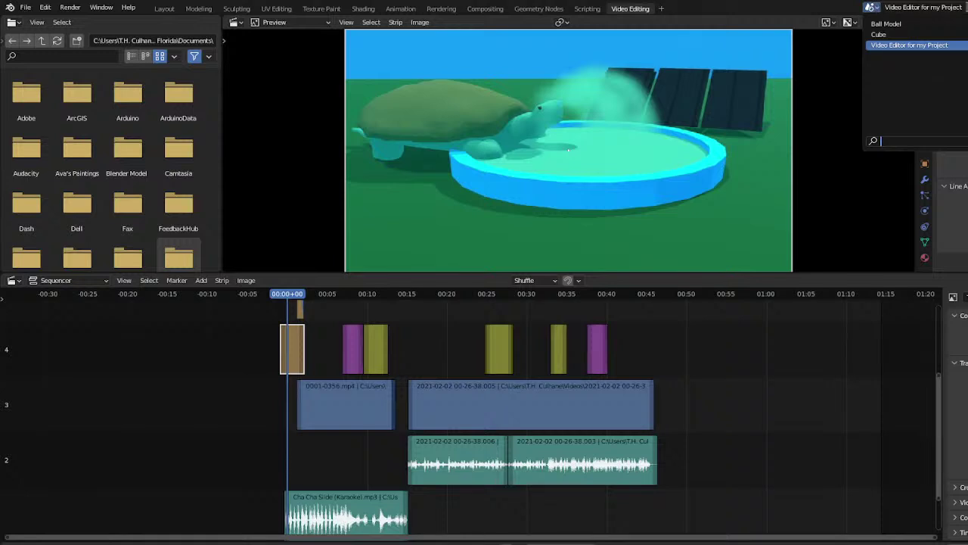
pyautogui.click(957, 8)
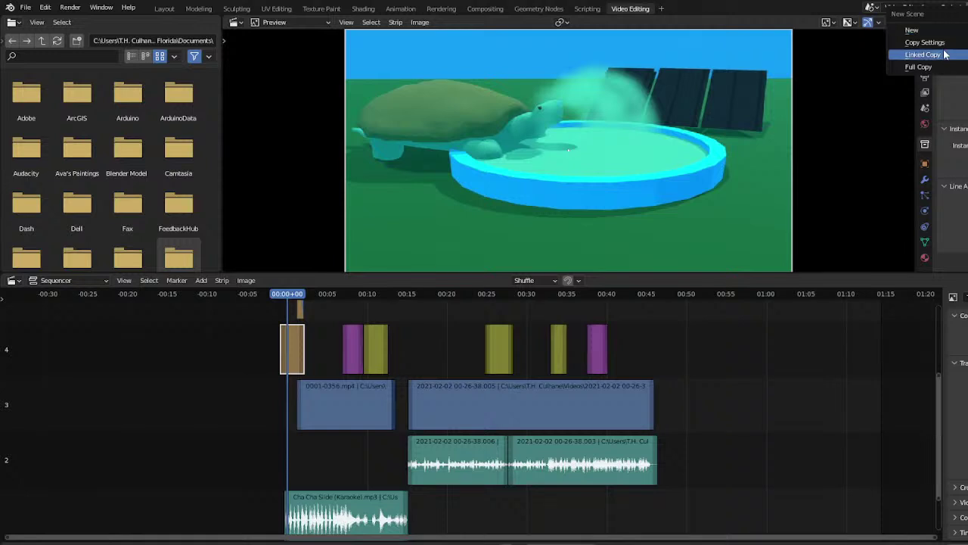
pyautogui.click(913, 30)
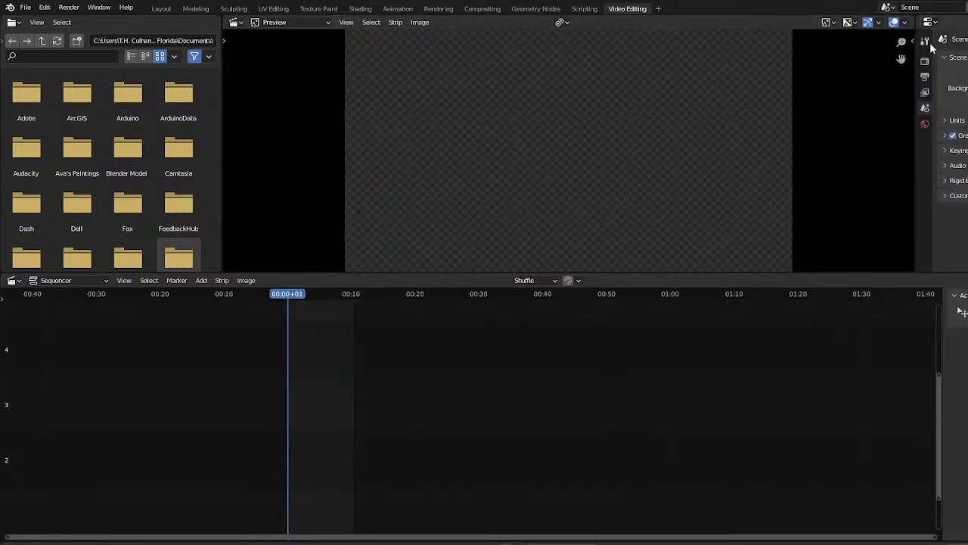
pyautogui.doubleClick(920, 7)
pyautogui.write('Text')
pyautogui.press('Return')
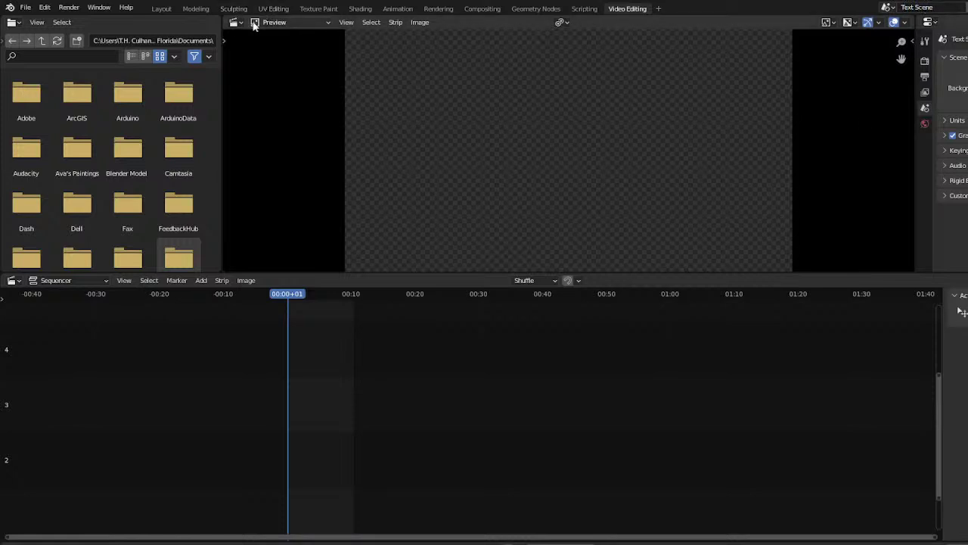
# In the Layout workspace, open the Ball Model scene and select its camera for copying
pyautogui.click(161, 9)
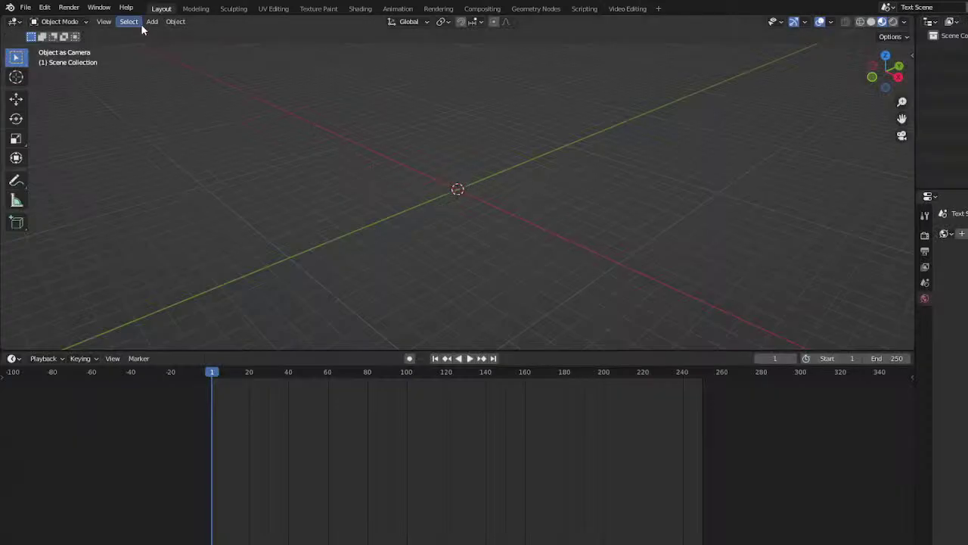
pyautogui.click(886, 7)
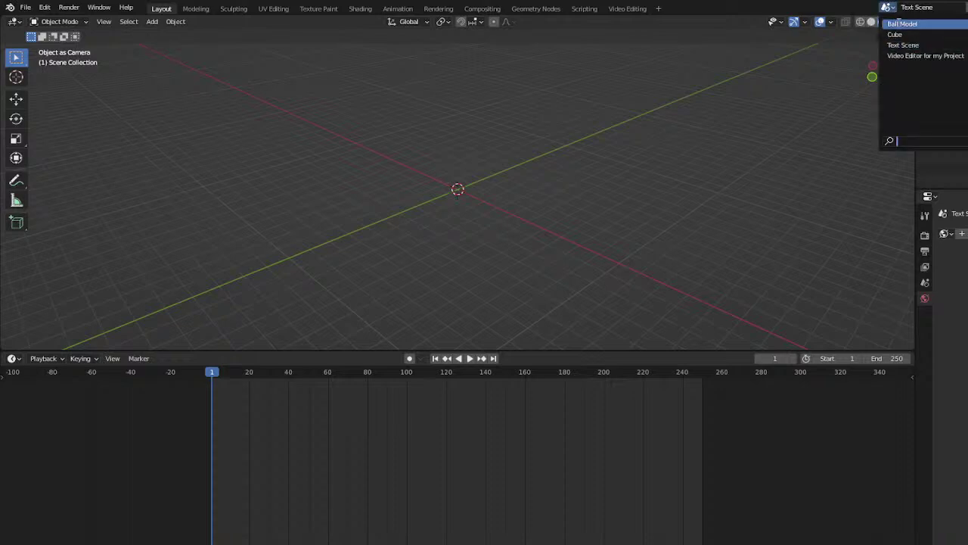
pyautogui.click(900, 24)
pyautogui.click(526, 88)
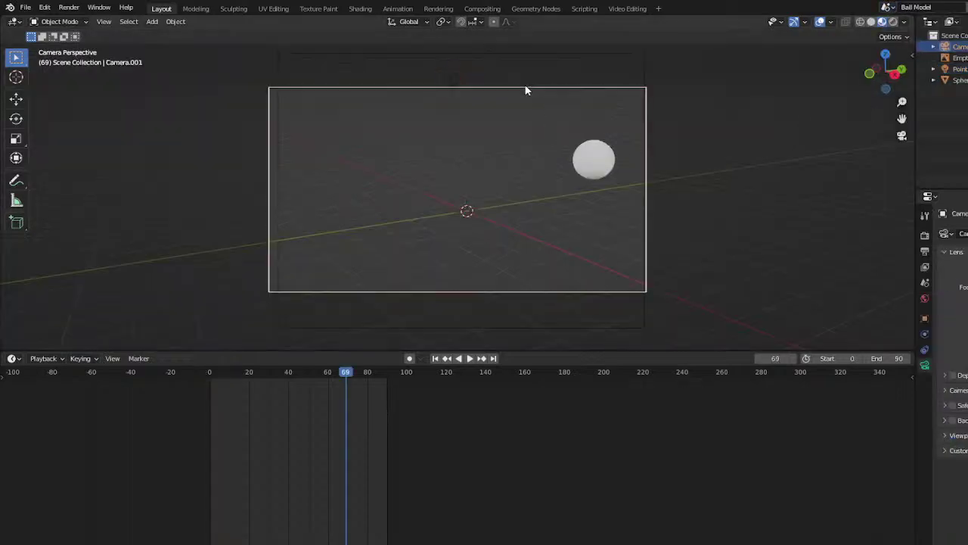
pyautogui.moveTo(703, 183); pyautogui.dragTo(695, 205, button='middle')
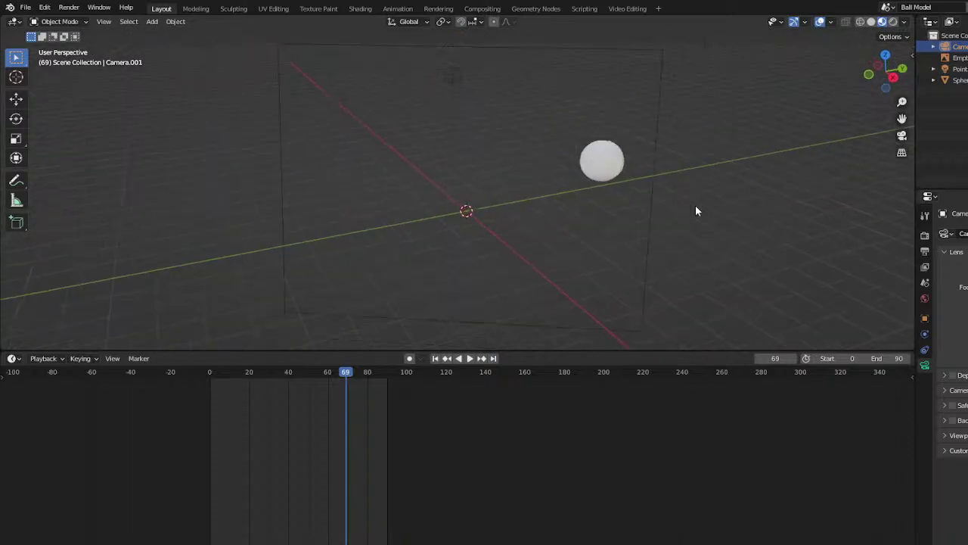
pyautogui.scroll(-5, 562, 183)
pyautogui.moveTo(562, 183); pyautogui.dragTo(719, 167, button='middle')
pyautogui.scroll(5, 555, 164)
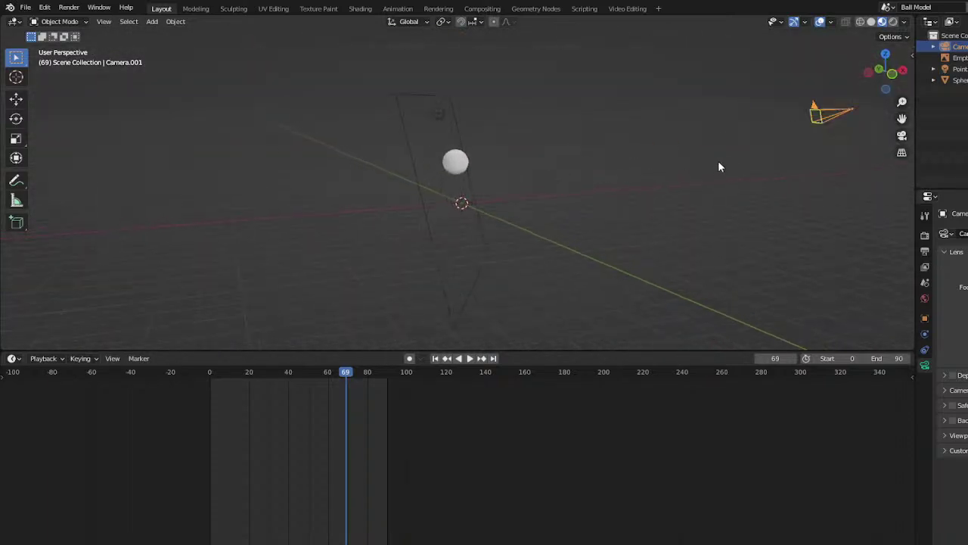
pyautogui.click(659, 142)
pyautogui.click(395, 98)
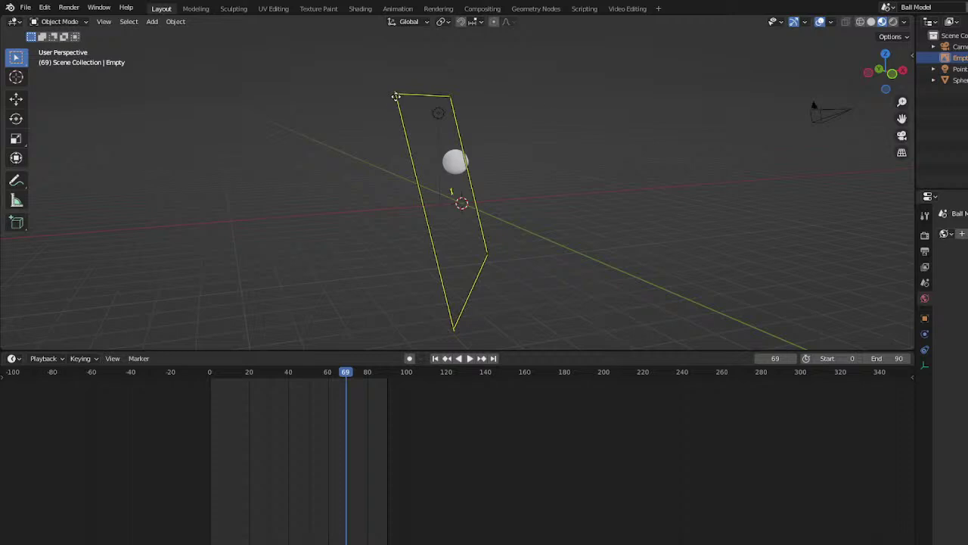
pyautogui.click(823, 115)
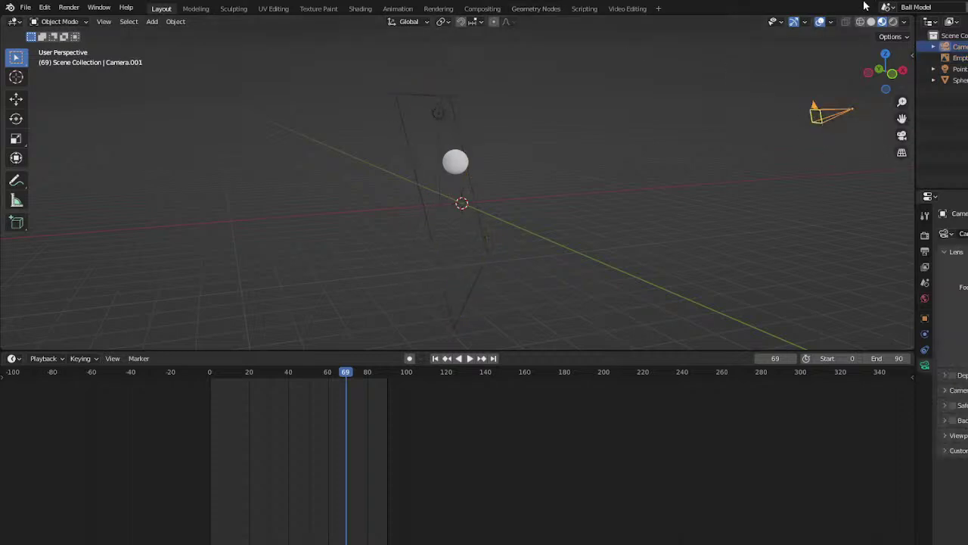
# Switch to the Text Scene and paste the camera with Ctrl+V
pyautogui.click(888, 8)
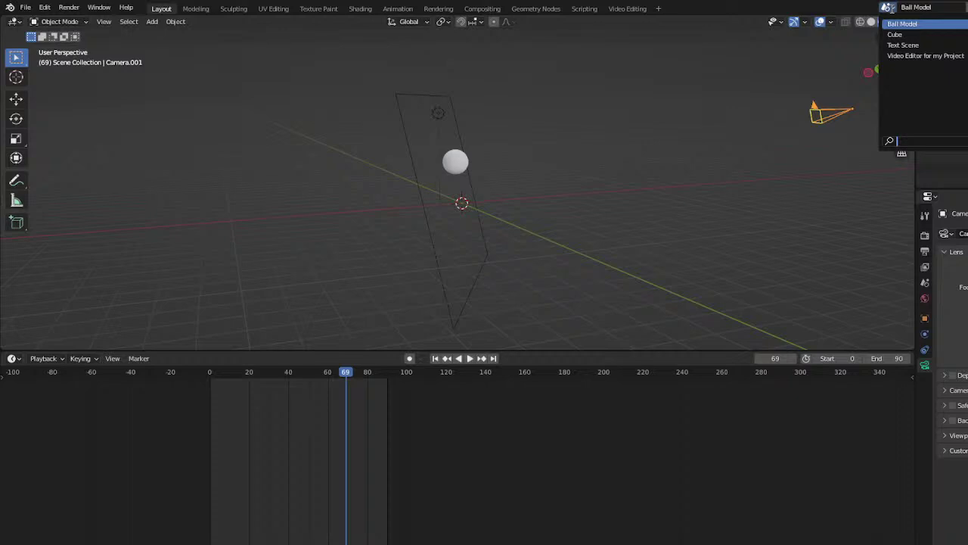
pyautogui.click(903, 45)
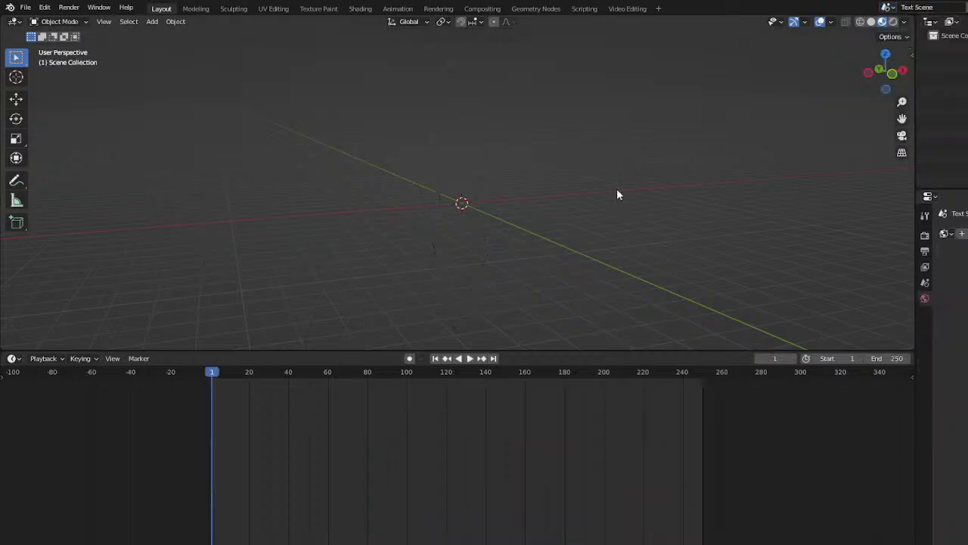
pyautogui.hotkey('ctrl', 'v')
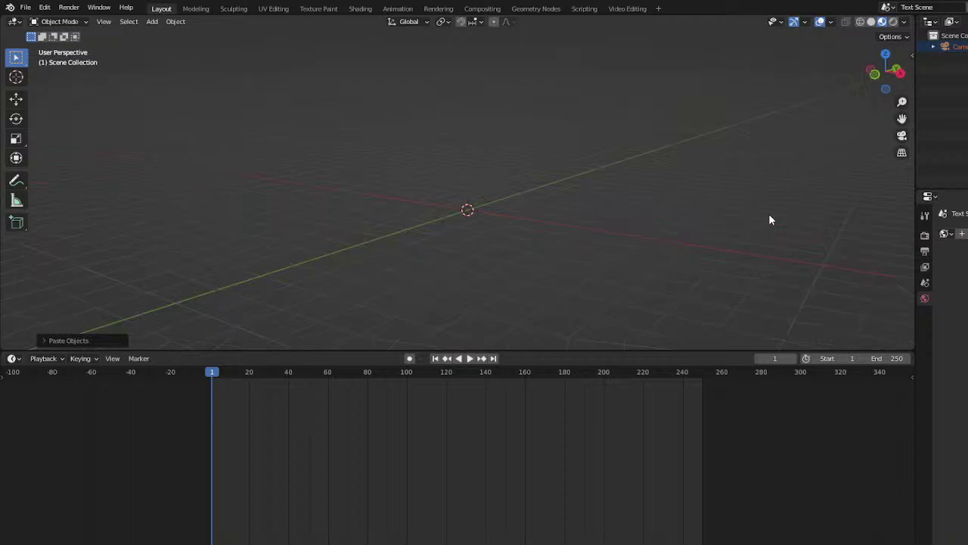
# Look through the pasted camera and add a text object to the scene
pyautogui.press('KP_0')
pyautogui.scroll(3, 484, 209)
pyautogui.scroll(-2, 469, 211)
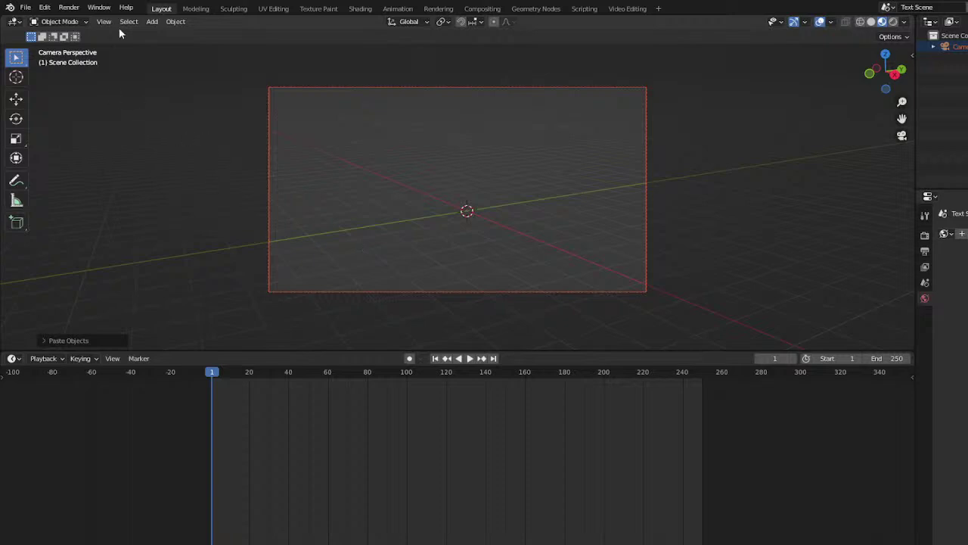
pyautogui.click(152, 21)
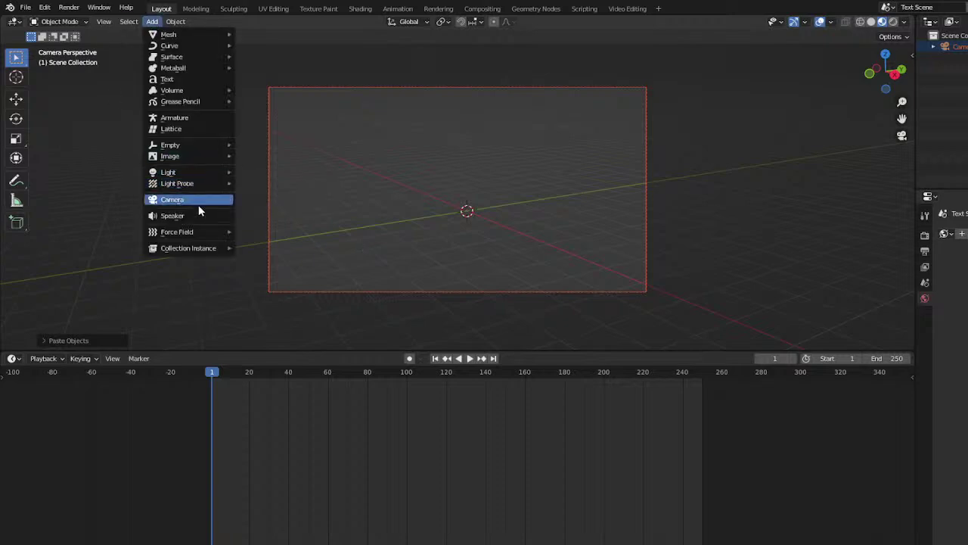
pyautogui.click(180, 79)
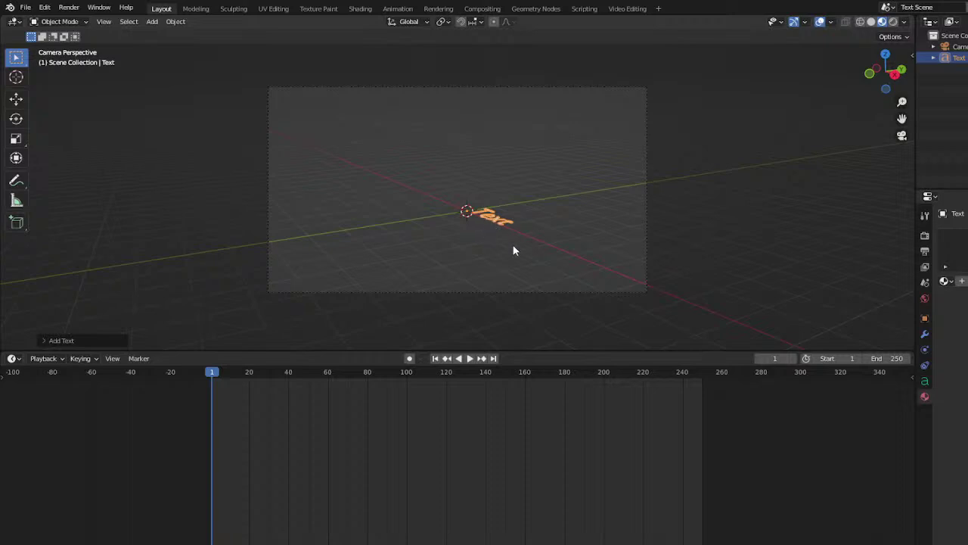
# Rotate the text 90° about X, then about Z to face the camera
pyautogui.press('r')
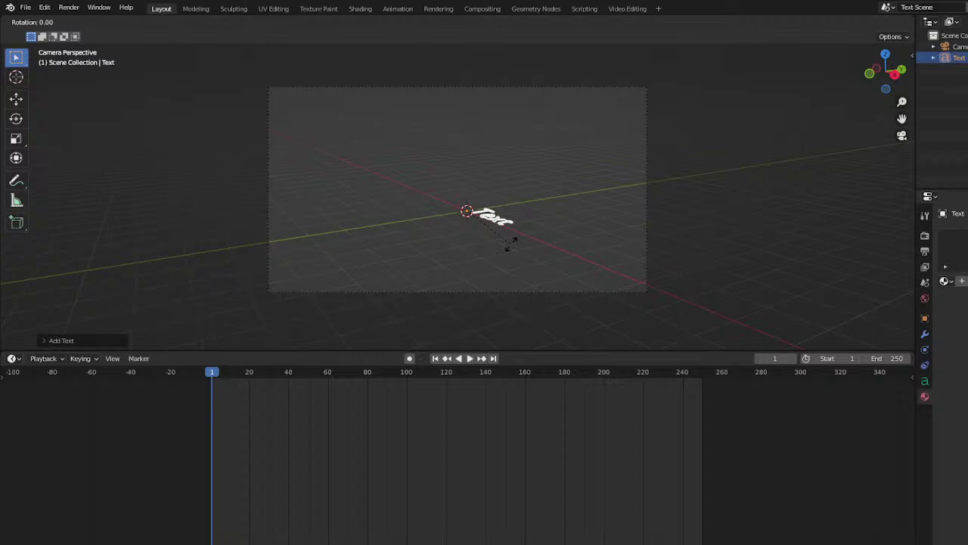
pyautogui.write('x')
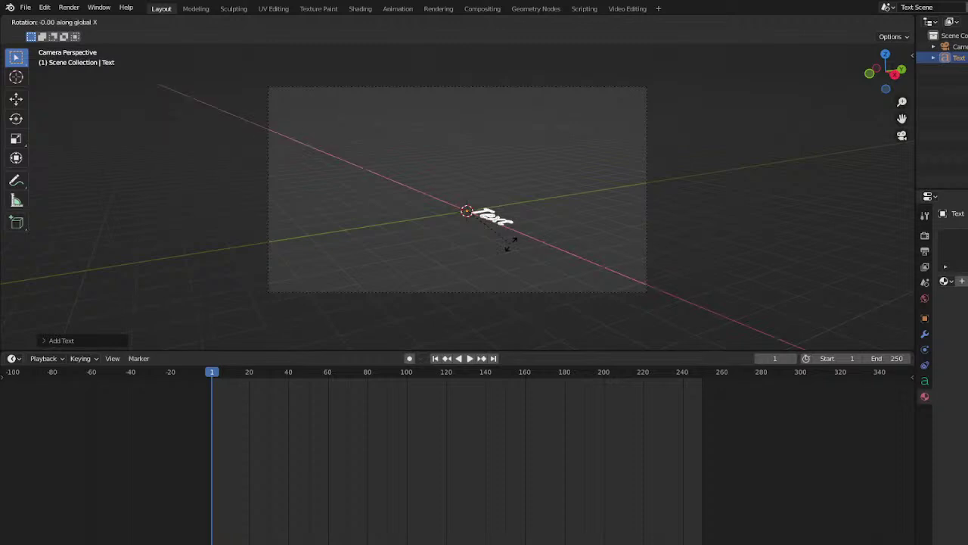
pyautogui.write('90')
pyautogui.press('Return')
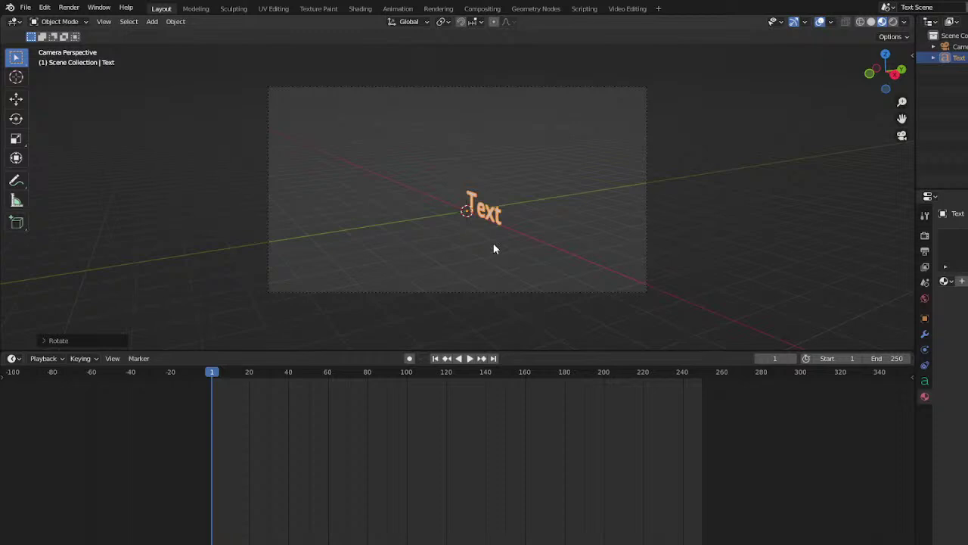
pyautogui.press('r')
pyautogui.press('z')
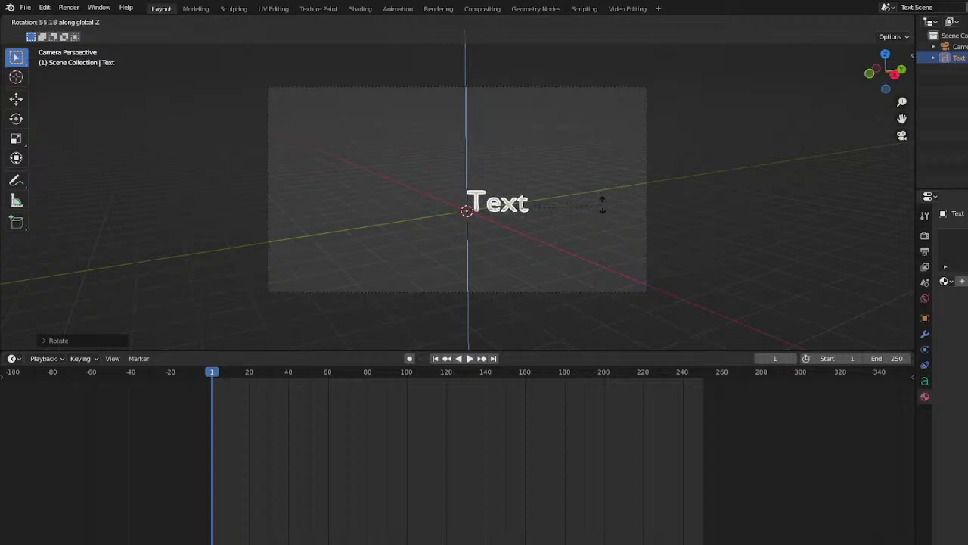
pyautogui.click(600, 203)
pyautogui.scroll(3, 604, 271)
pyautogui.scroll(-3, 605, 275)
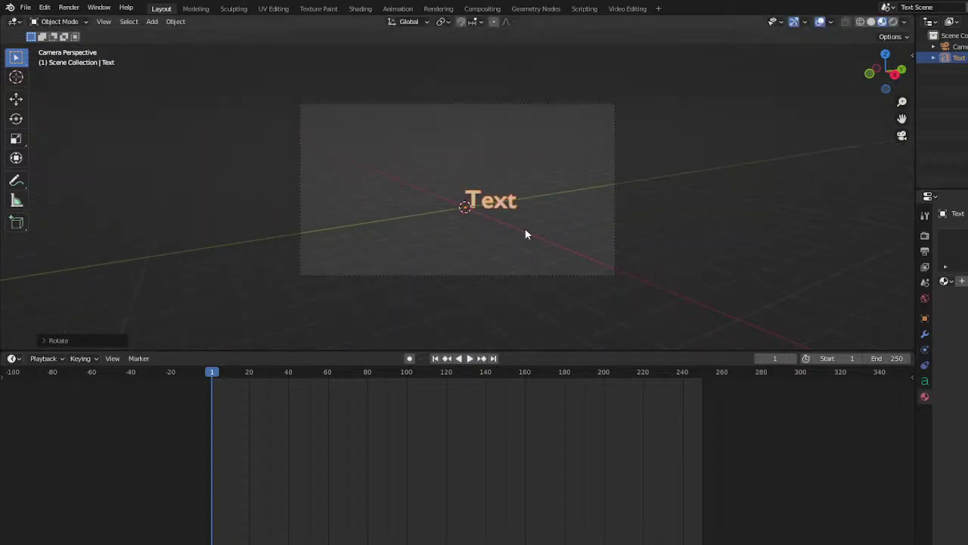
# Move the text into the centre of the camera frame
pyautogui.press('g')
pyautogui.click(491, 225)
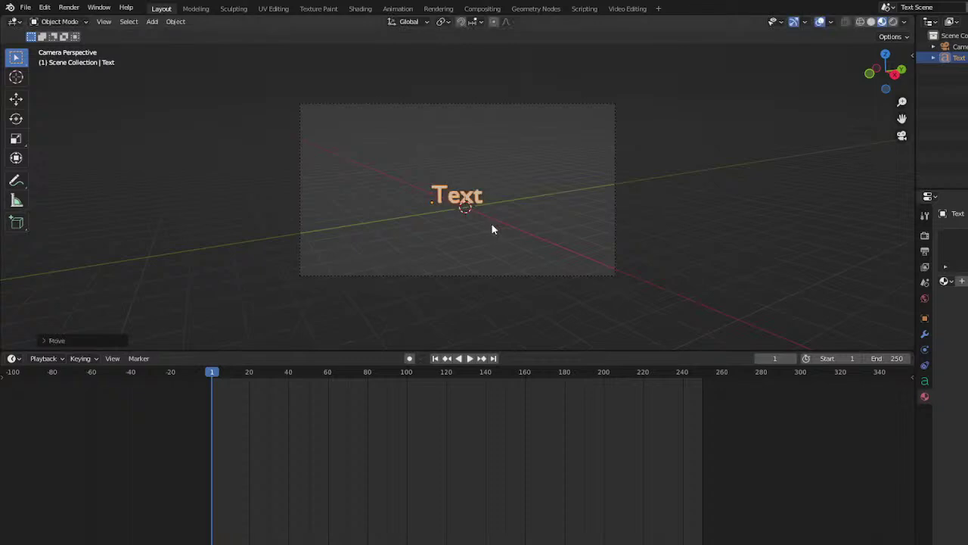
pyautogui.press('g')
pyautogui.click(491, 224)
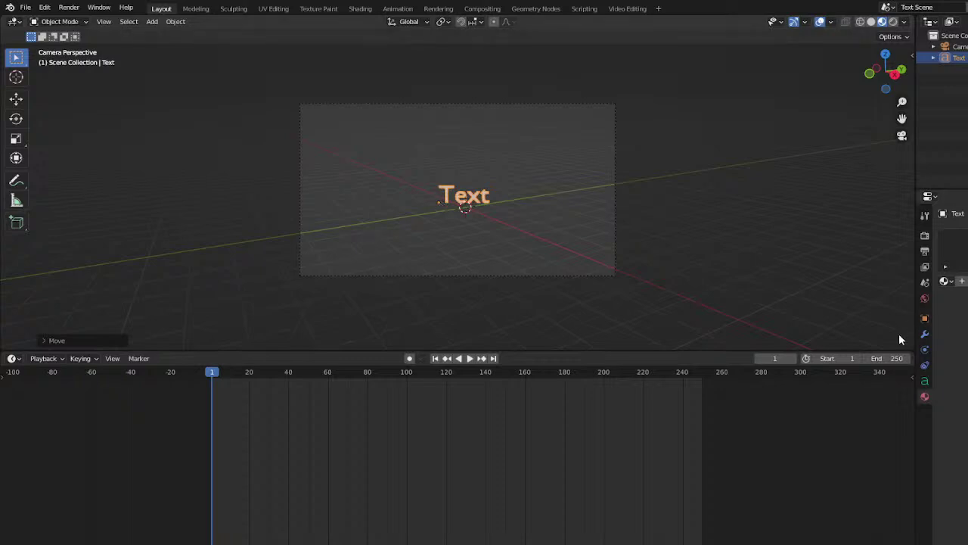
# Give the text a new green material, and set extrude and round-bevel depth under Geometry
pyautogui.click(961, 283)
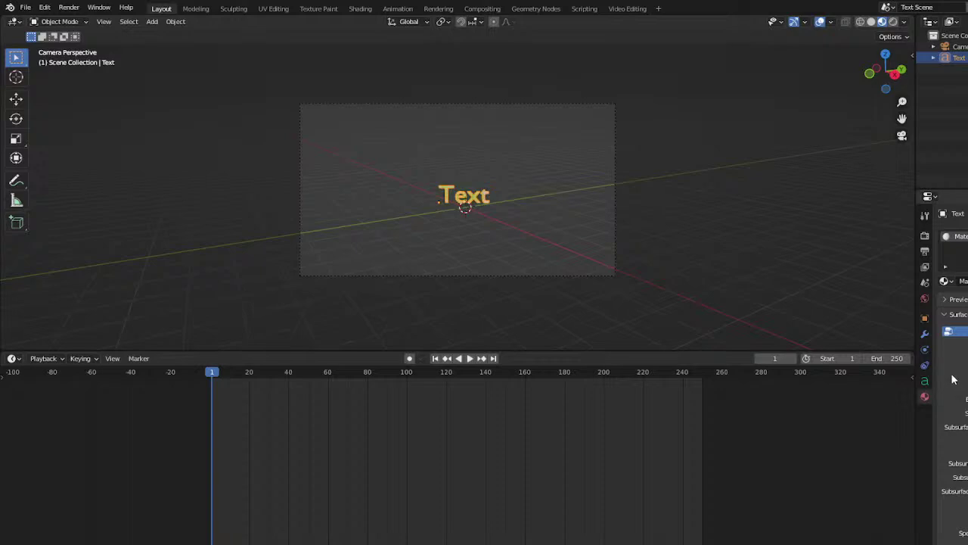
pyautogui.click(924, 381)
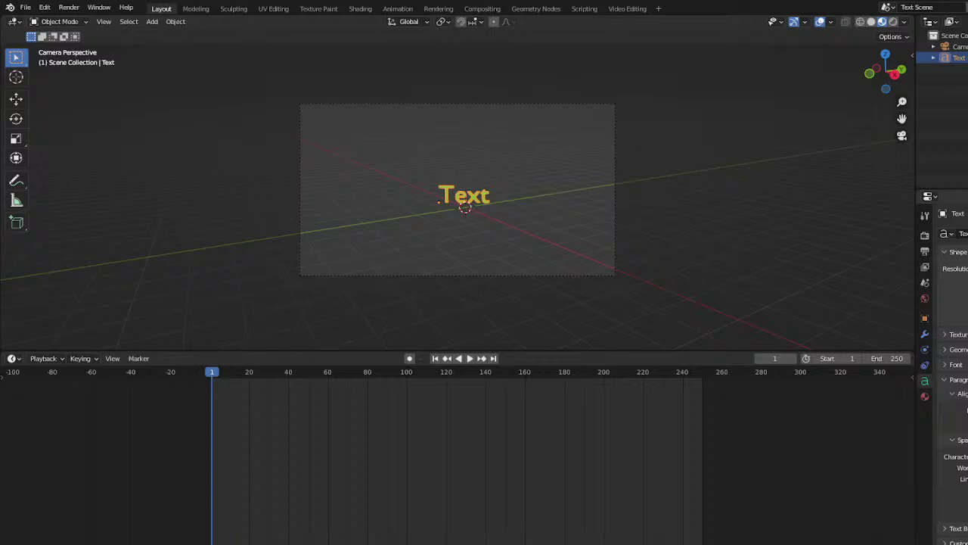
pyautogui.click(953, 349)
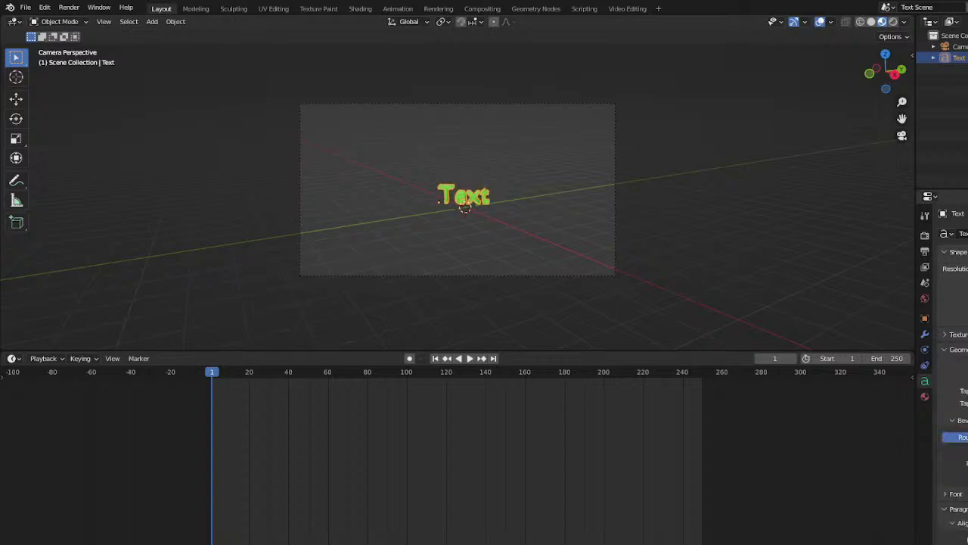
pyautogui.moveTo(719, 249); pyautogui.dragTo(683, 222, button='middle')
pyautogui.scroll(4, 696, 295)
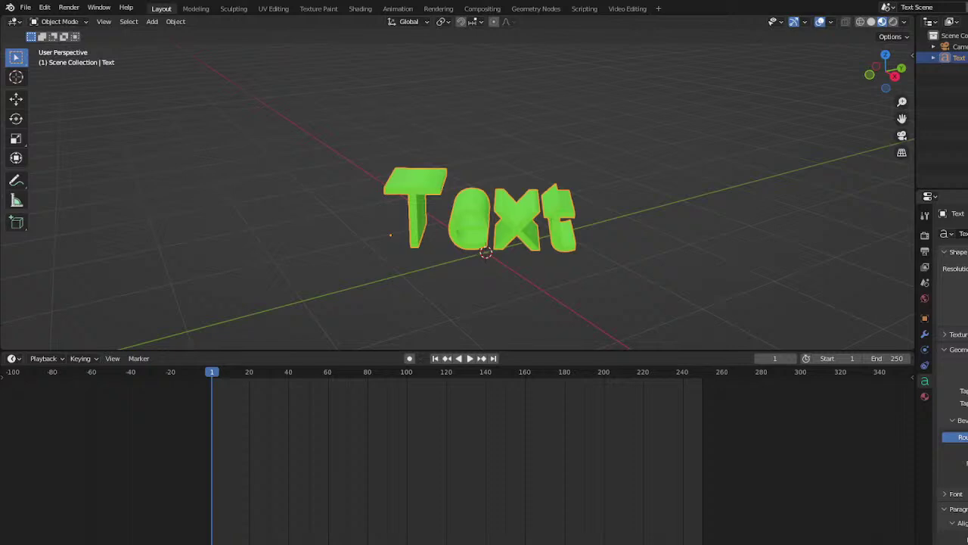
pyautogui.click(945, 334)
pyautogui.click(944, 335)
pyautogui.scroll(-3, 953, 363)
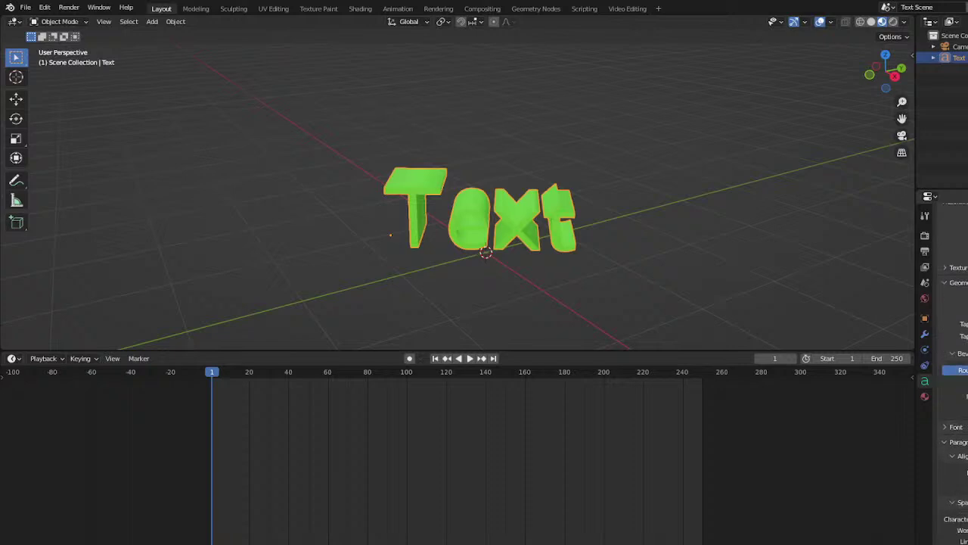
pyautogui.scroll(-3, 953, 363)
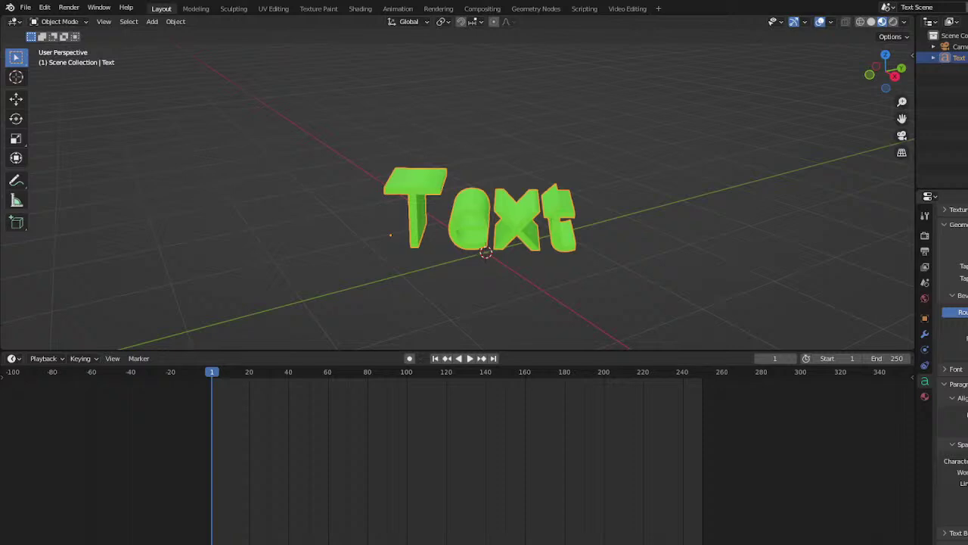
pyautogui.scroll(3, 953, 363)
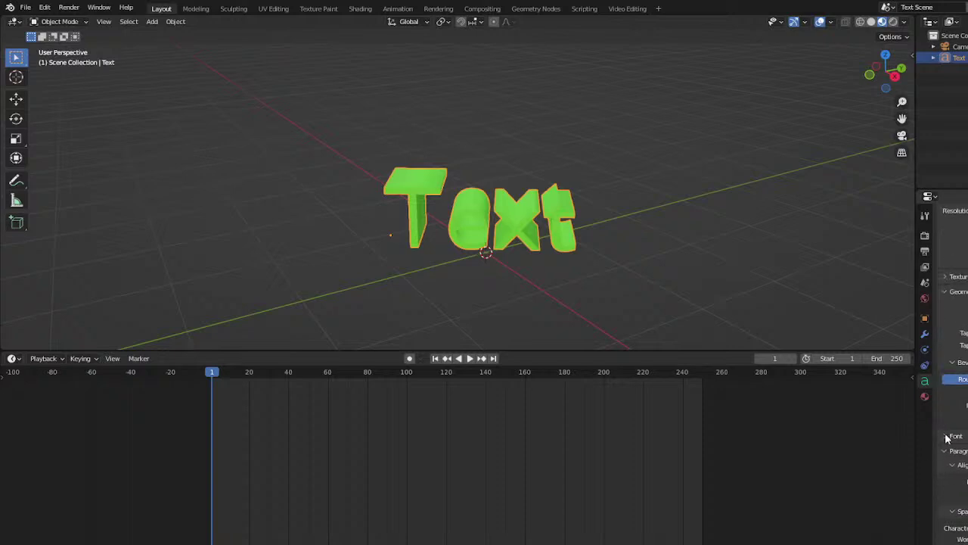
# Load a rounder Regular font for the 3D text and orbit to a straight-on front view
pyautogui.scroll(-2, 953, 363)
pyautogui.click(960, 408)
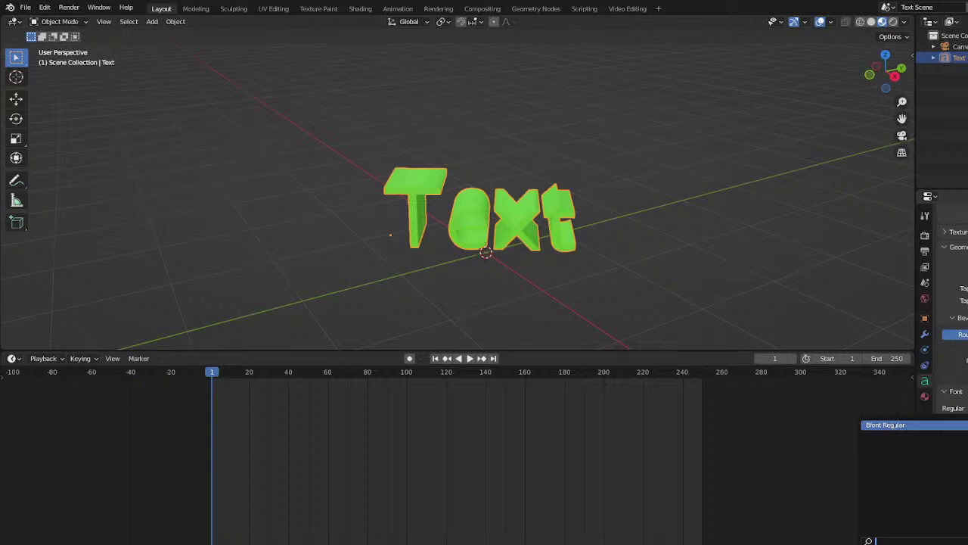
pyautogui.click(892, 425)
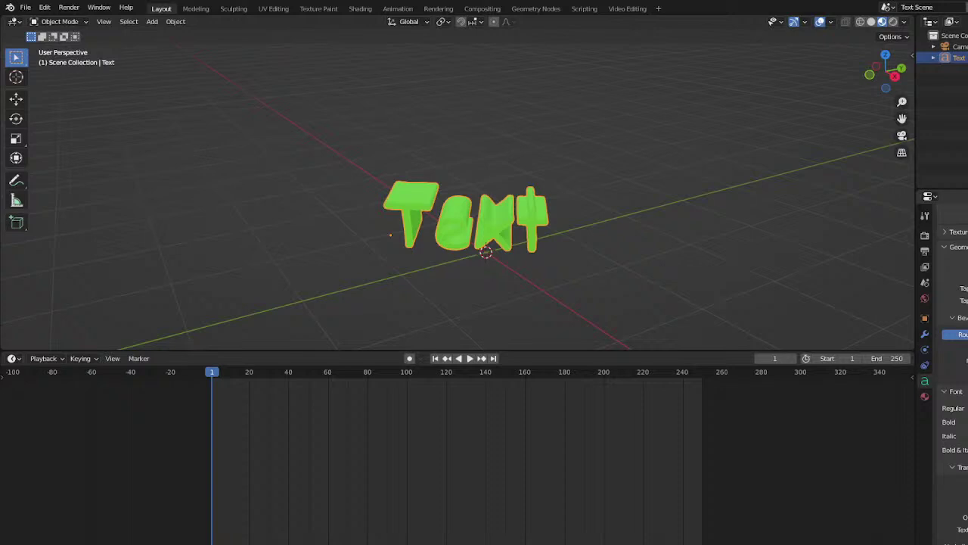
pyautogui.moveTo(558, 258); pyautogui.dragTo(577, 229, button='middle')
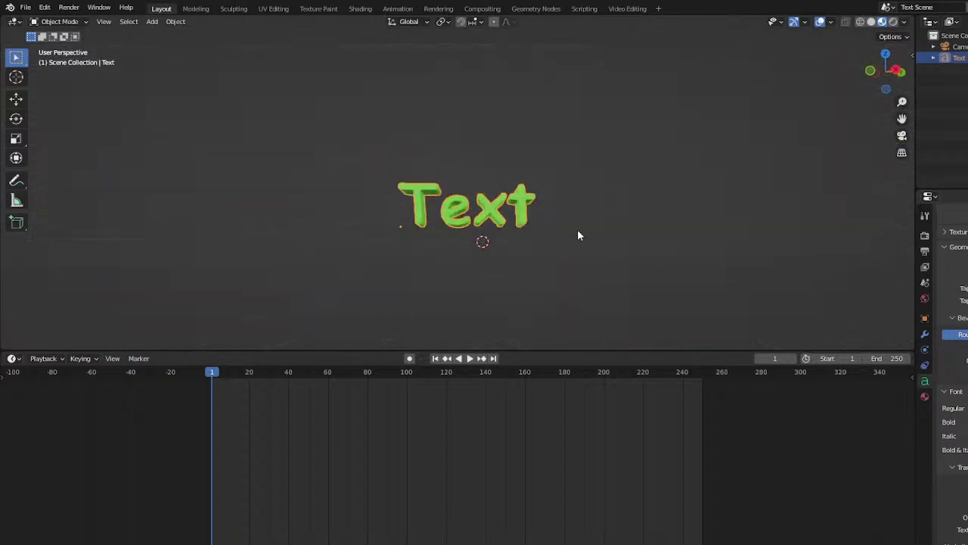
# Look through the scene camera and scale the Text object up
pyautogui.scroll(1, 601, 236)
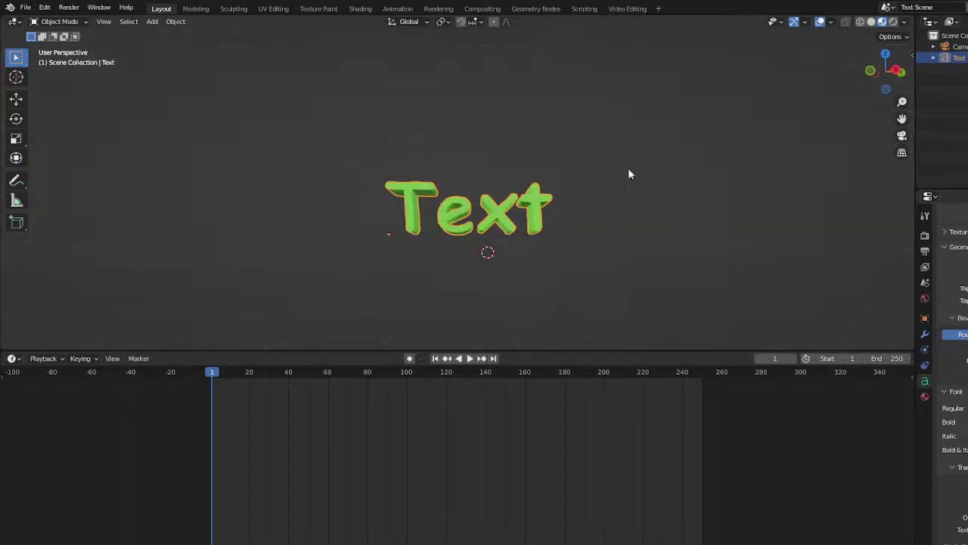
pyautogui.press('KP_0')
pyautogui.scroll(4, 544, 204)
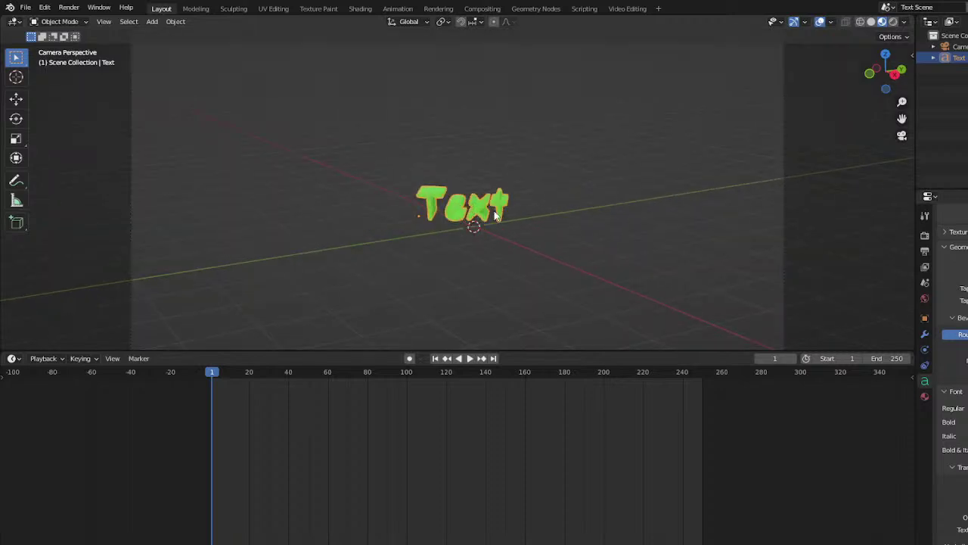
pyautogui.scroll(-2, 495, 217)
pyautogui.press('s')
pyautogui.click(544, 215)
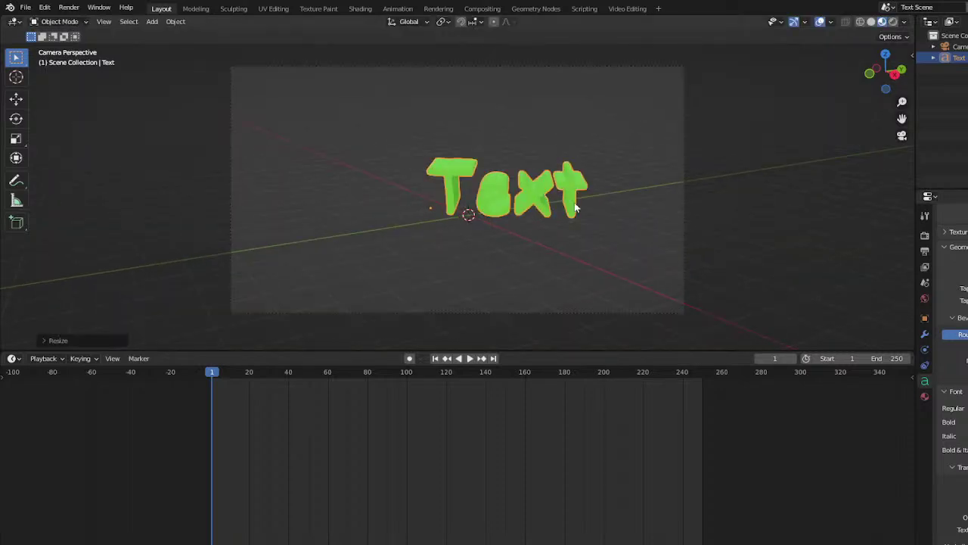
pyautogui.press('s')
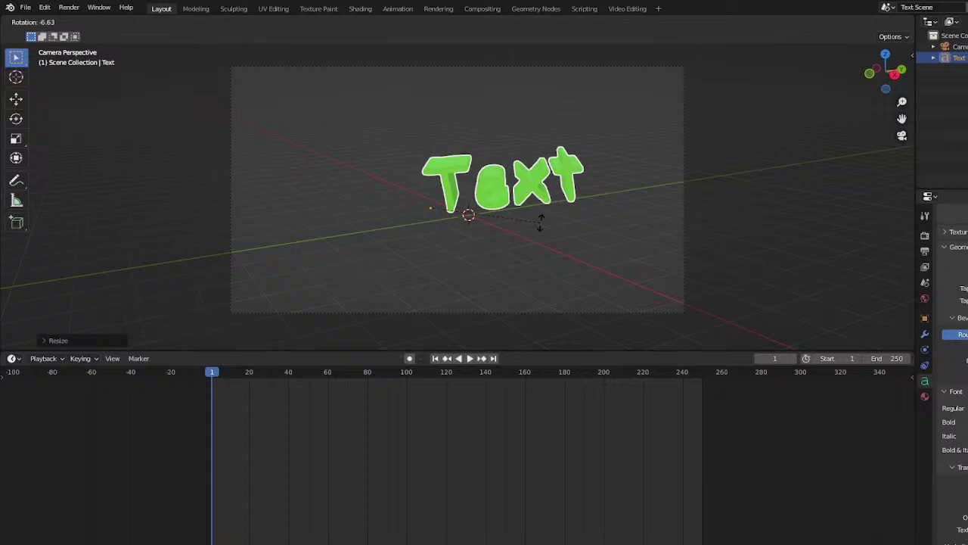
pyautogui.rightClick(534, 237)
# Tilt the text and reposition it within the camera frame
pyautogui.press('r')
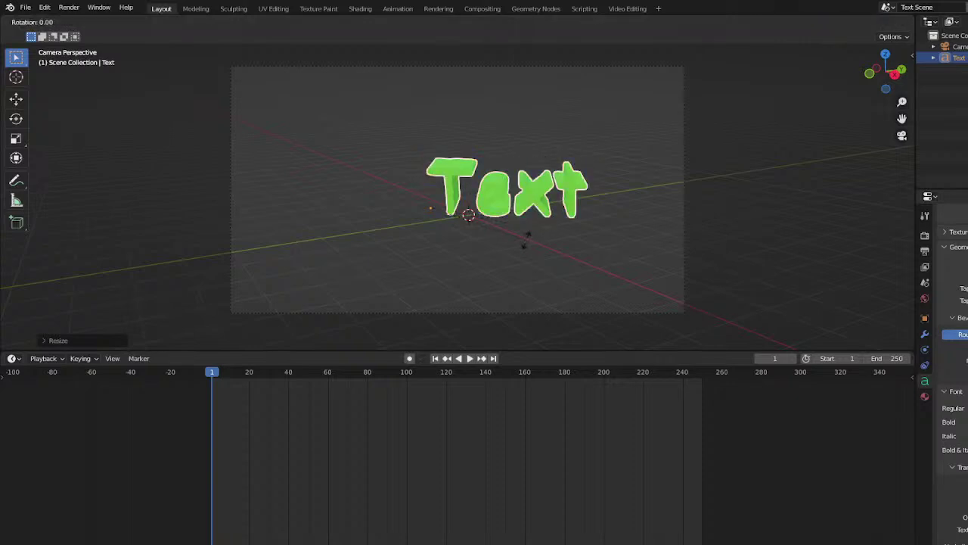
pyautogui.click(522, 225)
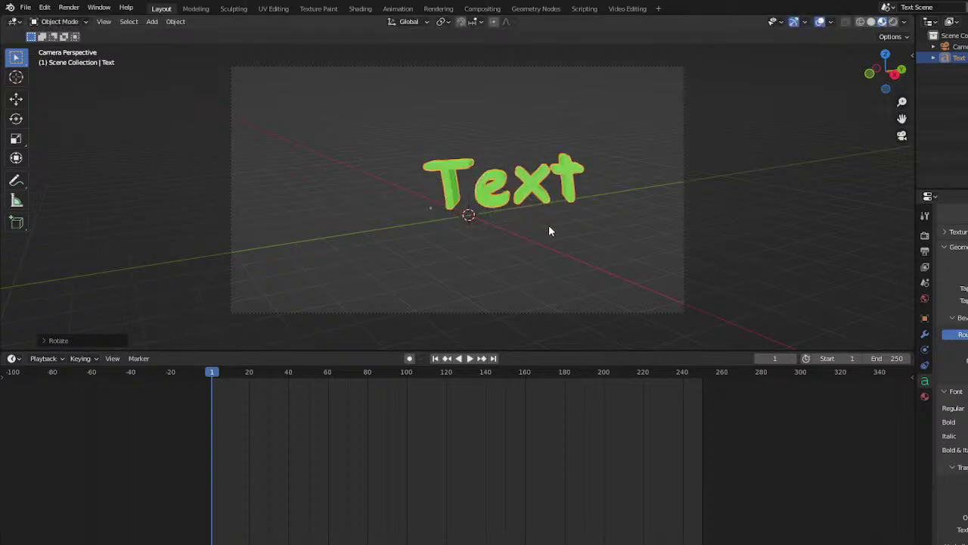
pyautogui.press('g')
pyautogui.click(504, 235)
pyautogui.press('r')
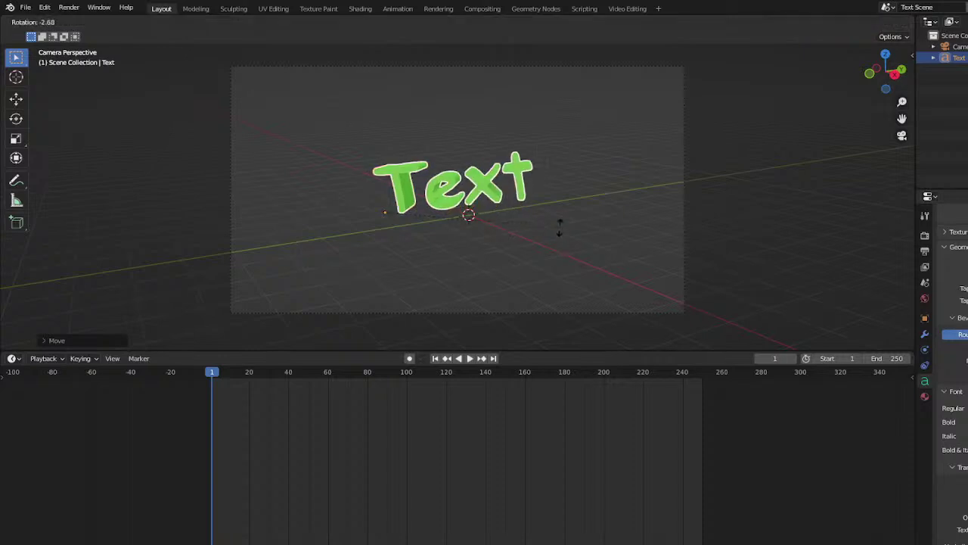
pyautogui.click(540, 231)
pyautogui.press('g')
pyautogui.click(549, 250)
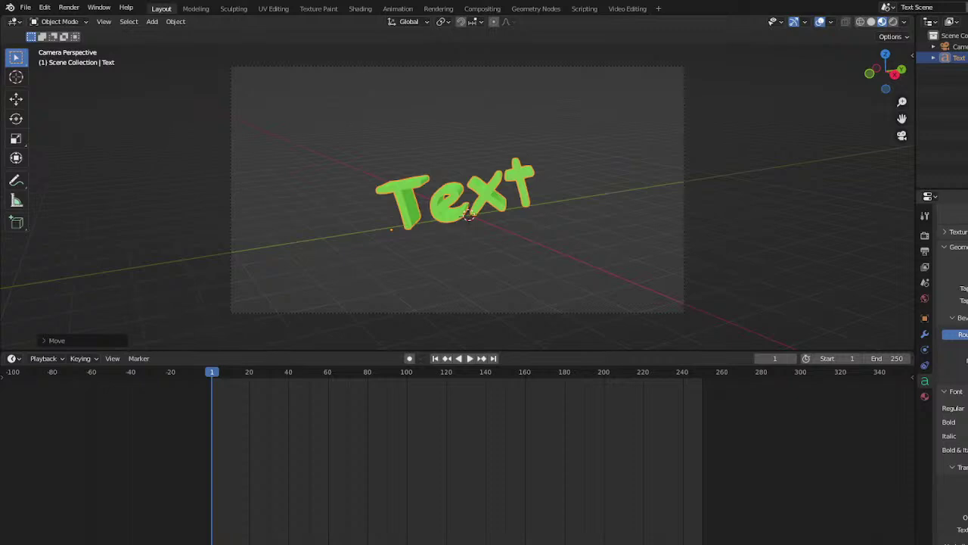
# Clear the text data-block's name field and enter 'f'
pyautogui.scroll(3, 953, 317)
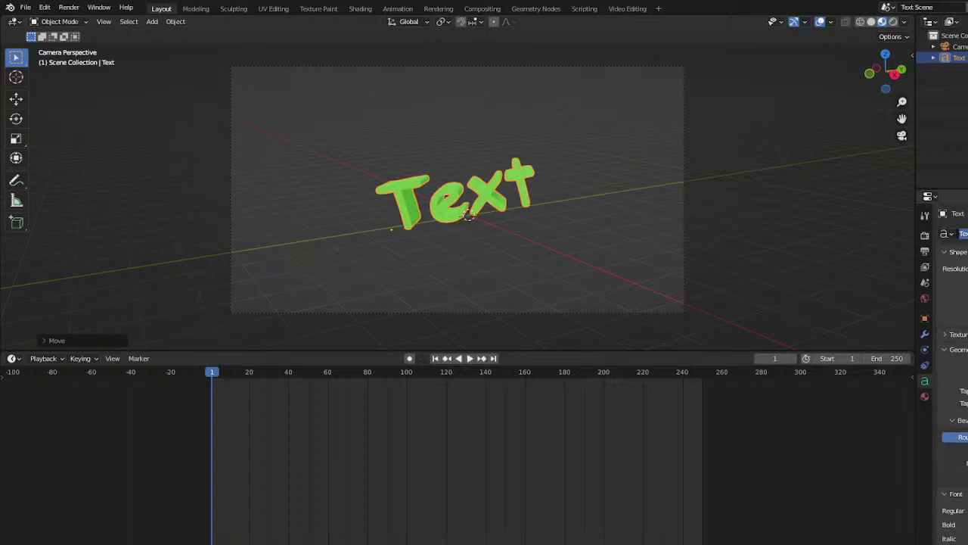
pyautogui.press('BackSpace')
pyautogui.write('f')
pyautogui.scroll(-3, 950, 363)
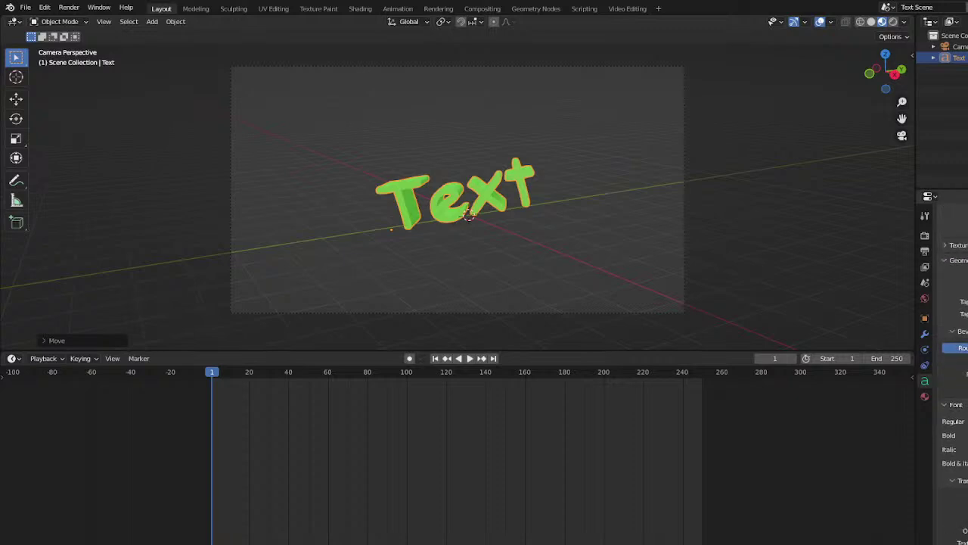
pyautogui.scroll(3, 949, 363)
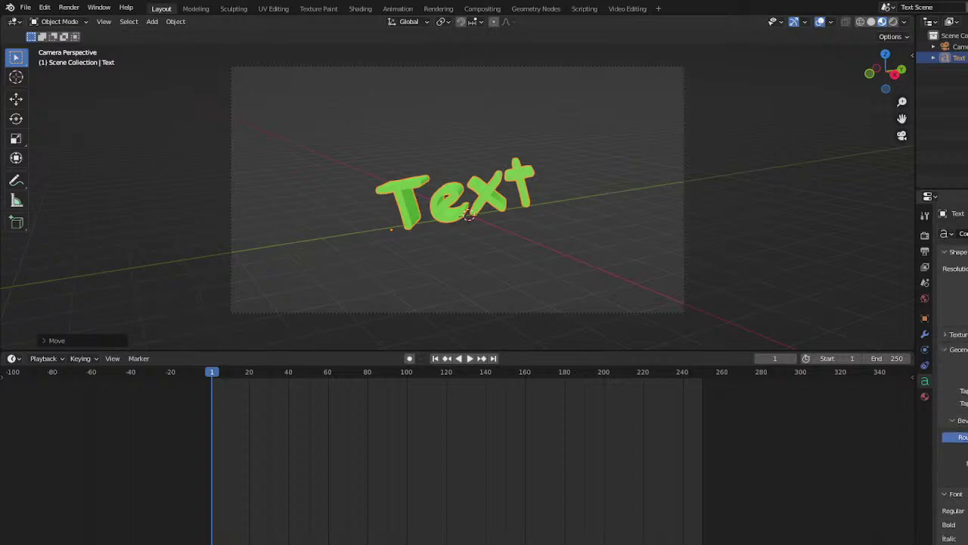
pyautogui.scroll(-3, 949, 363)
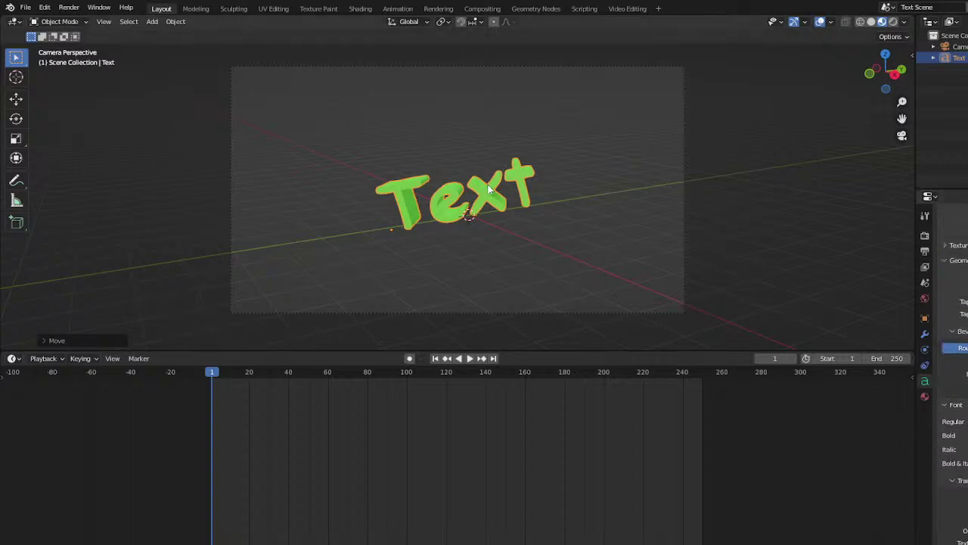
# In Edit Mode, replace the word 'Text' with 'Editing with Blender'
pyautogui.press('Tab')
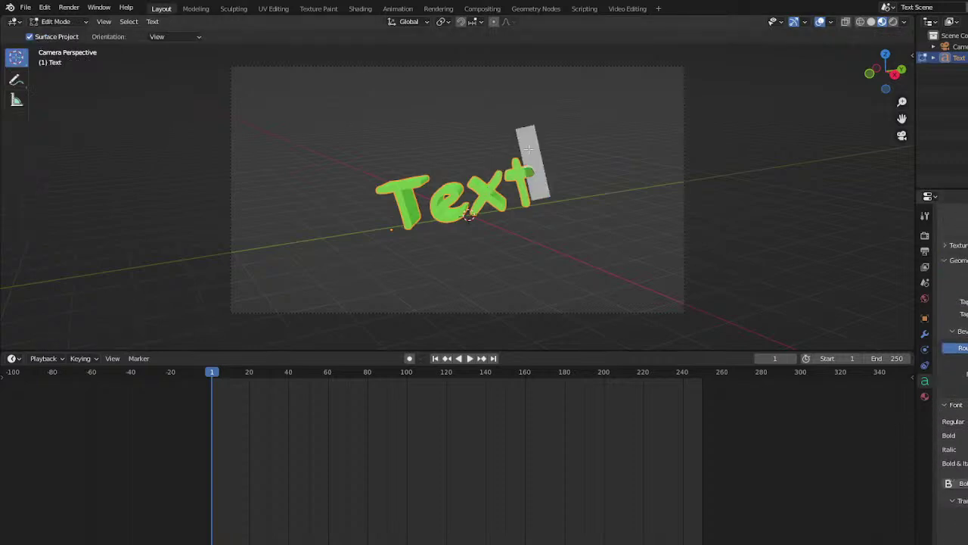
pyautogui.press('BackSpace')
pyautogui.press('BackSpace')
pyautogui.press('BackSpace')
pyautogui.press('BackSpace')
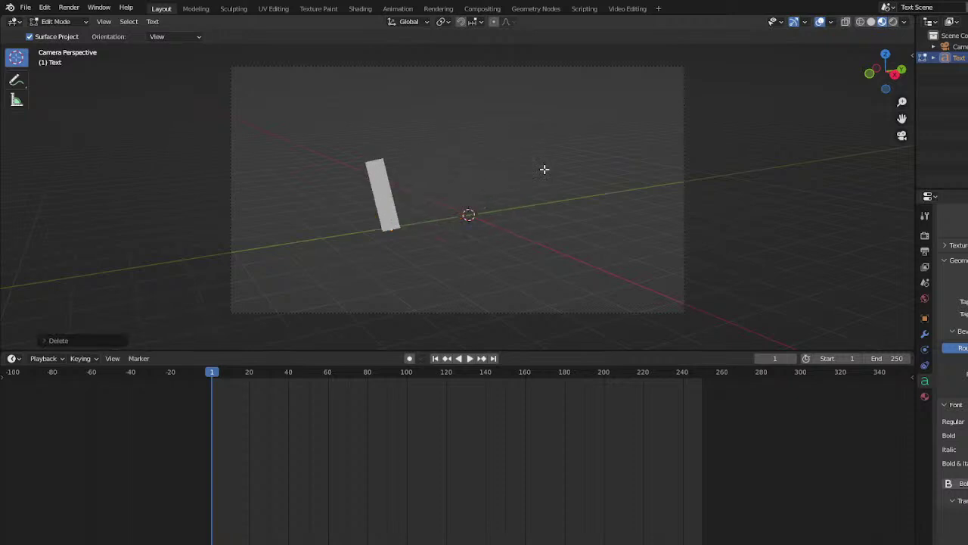
pyautogui.write('Editing')
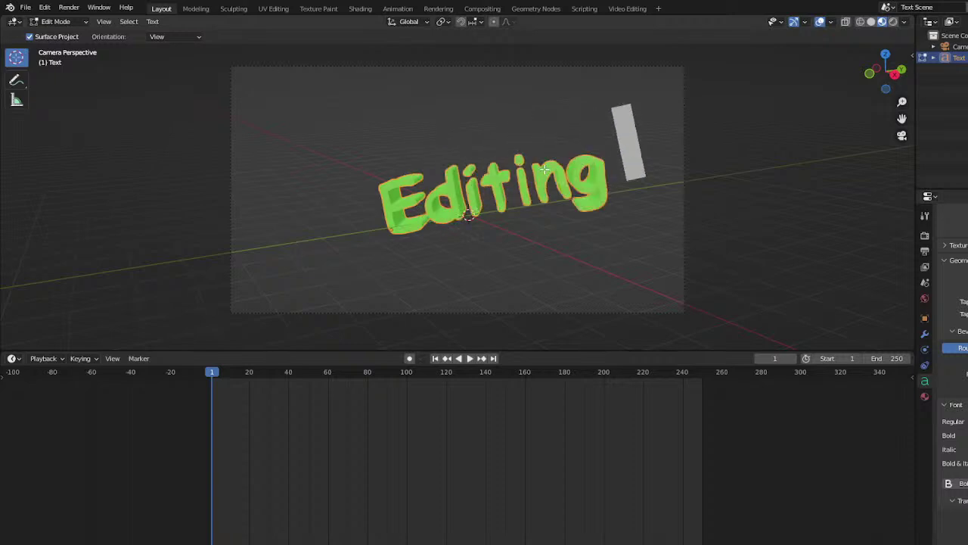
pyautogui.write(' with Bl')
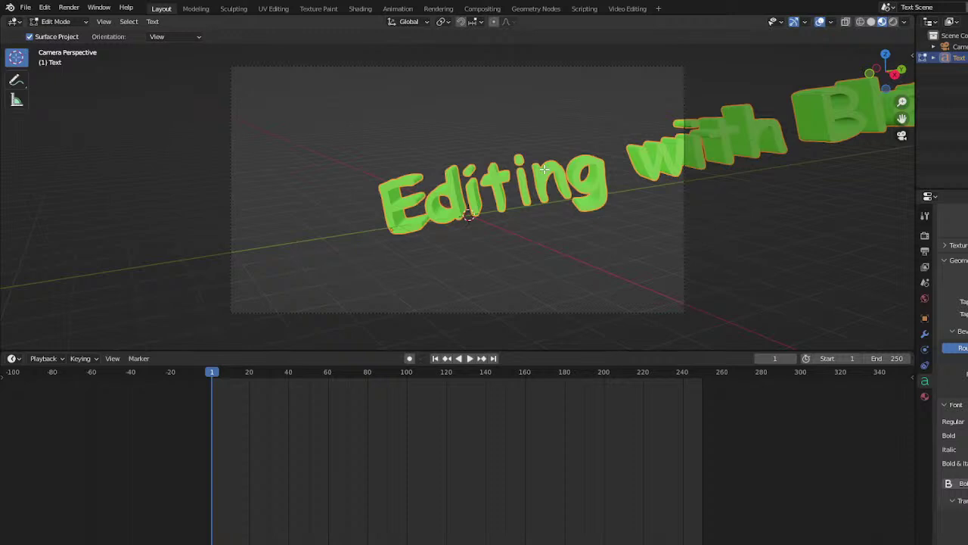
pyautogui.press('Tab')
pyautogui.scroll(-3, 742, 156)
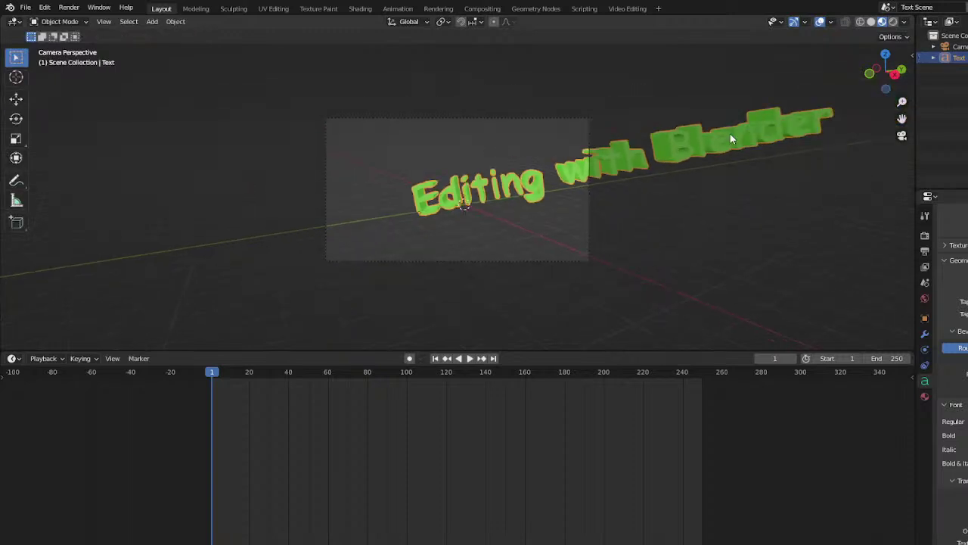
# Scale the 'Editing with Blender' text down, shift it left, and rotate it around global Z
pyautogui.press('s')
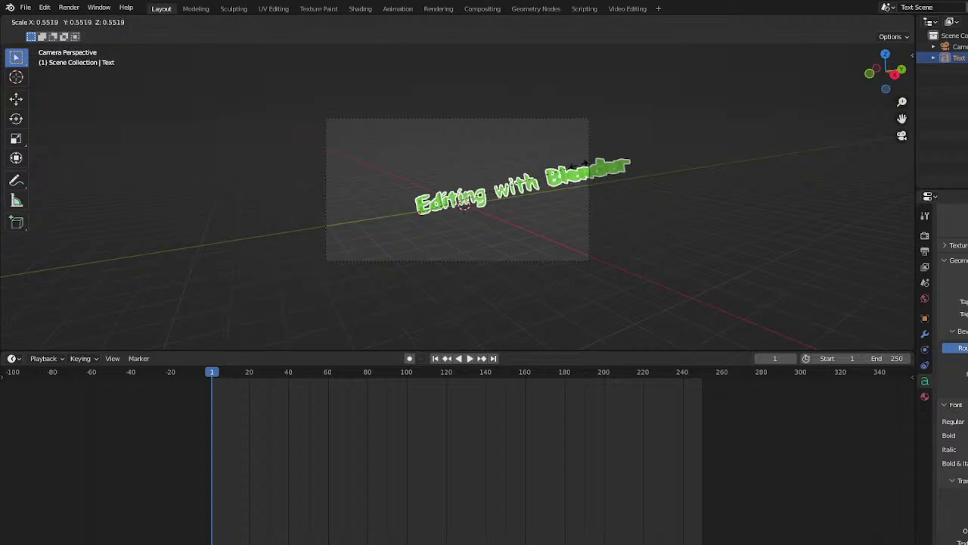
pyautogui.click(511, 202)
pyautogui.press('g')
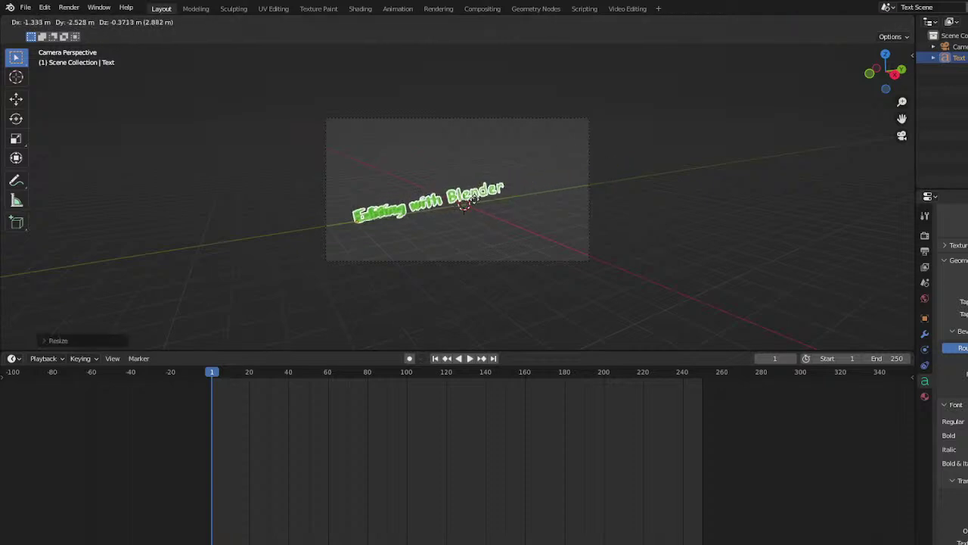
pyautogui.click(527, 212)
pyautogui.scroll(1, 527, 216)
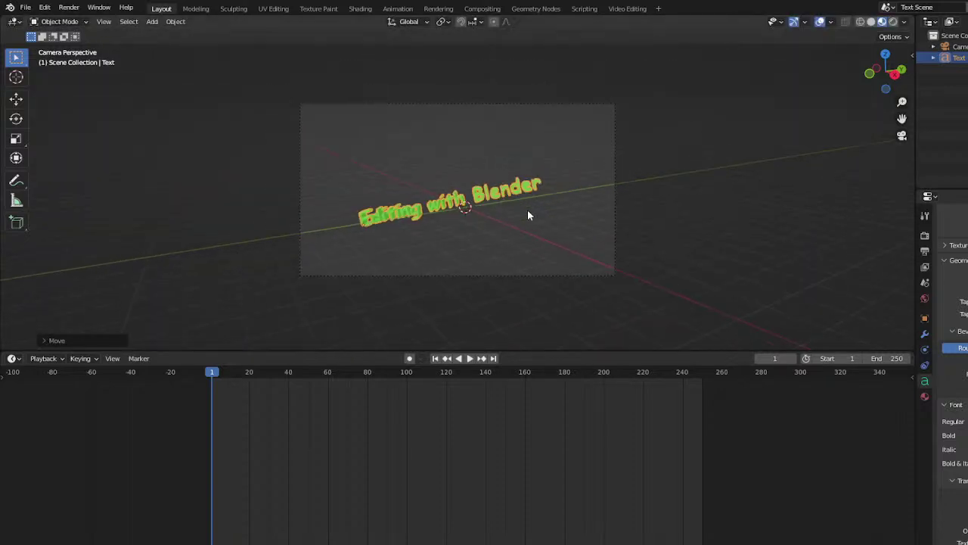
pyautogui.scroll(2, 527, 204)
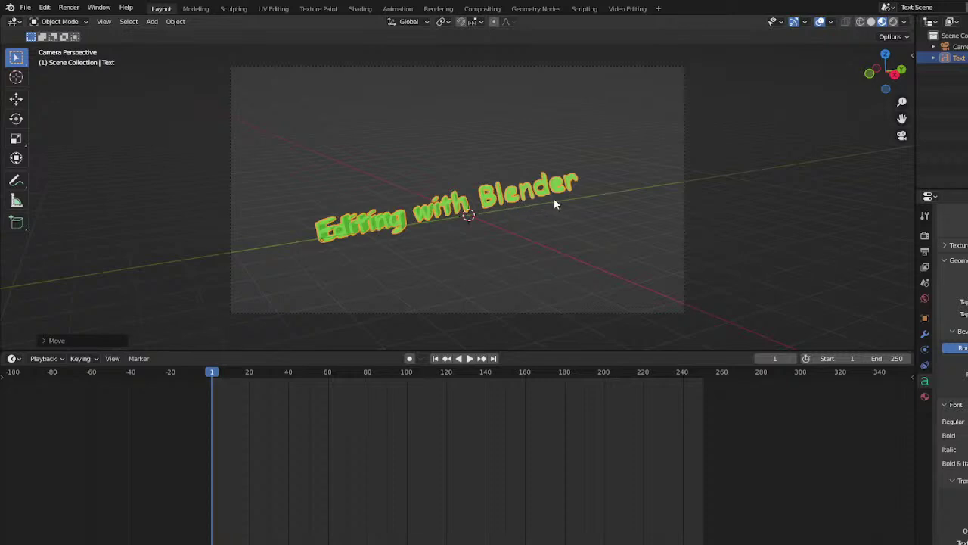
pyautogui.press('r')
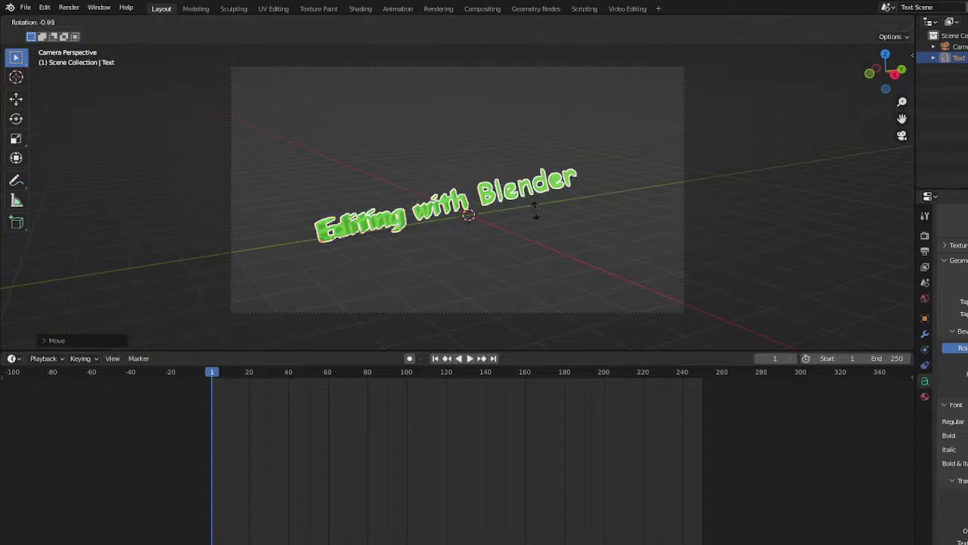
pyautogui.press('z')
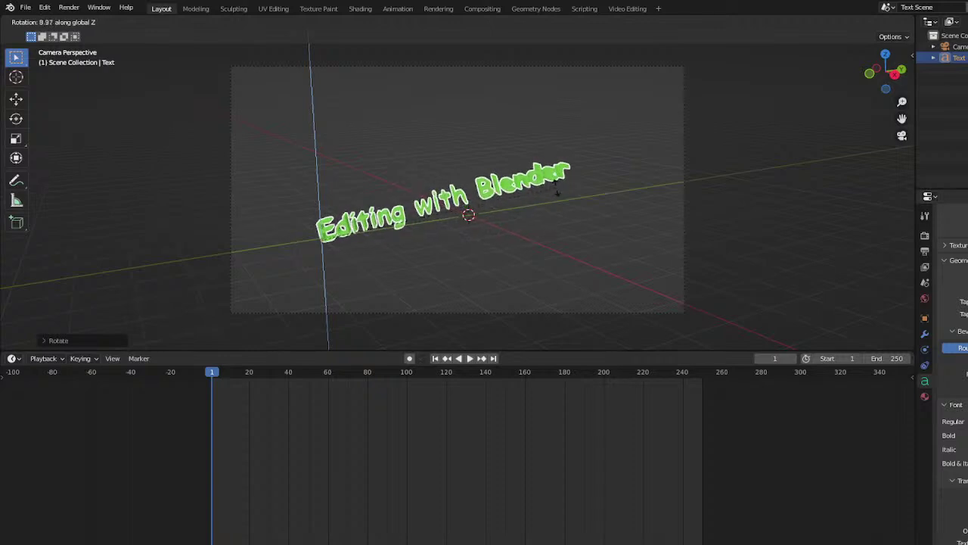
pyautogui.click(557, 202)
pyautogui.scroll(-1, 557, 208)
pyautogui.scroll(4, 557, 209)
pyautogui.scroll(-3, 556, 209)
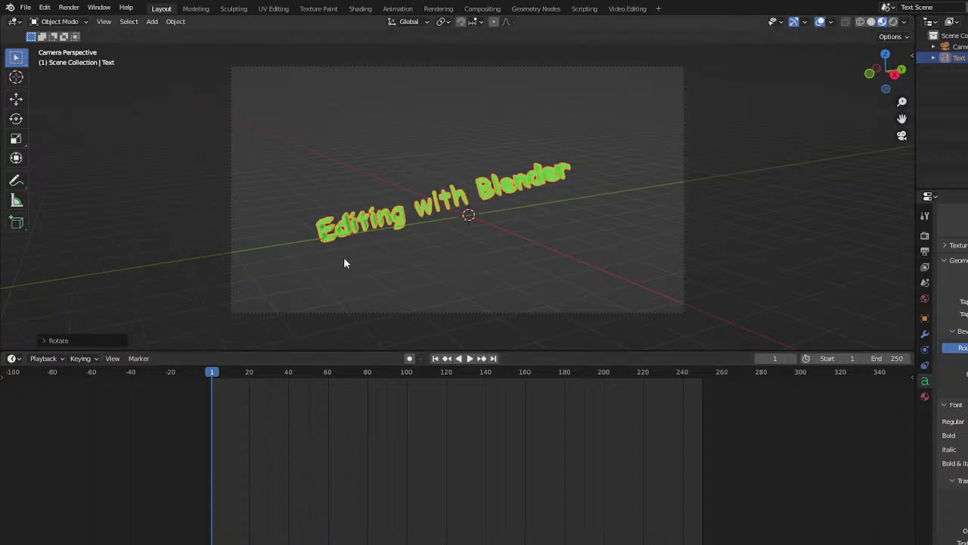
# Shrink the 'Editing with Blender' text to a speck just above the origin
pyautogui.click(392, 209)
pyautogui.press('s')
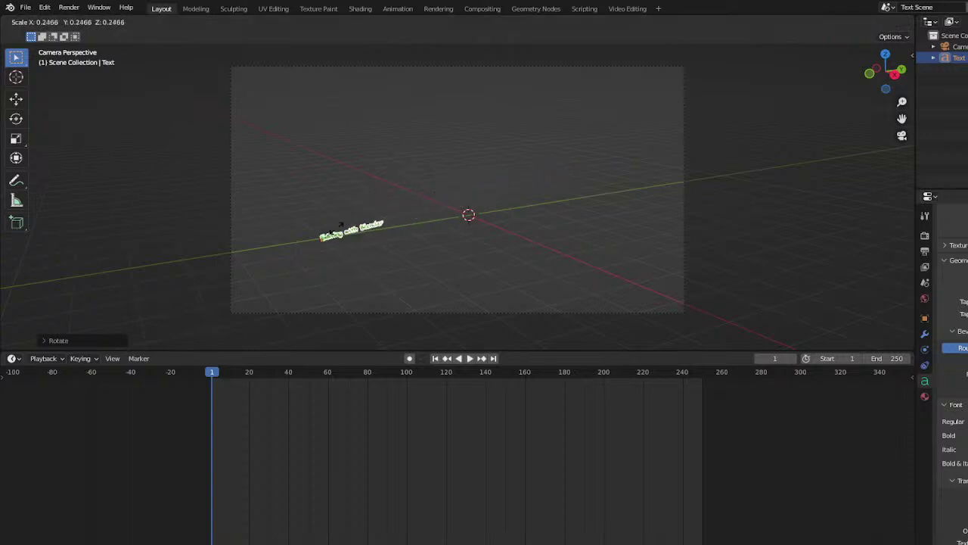
pyautogui.click(322, 239)
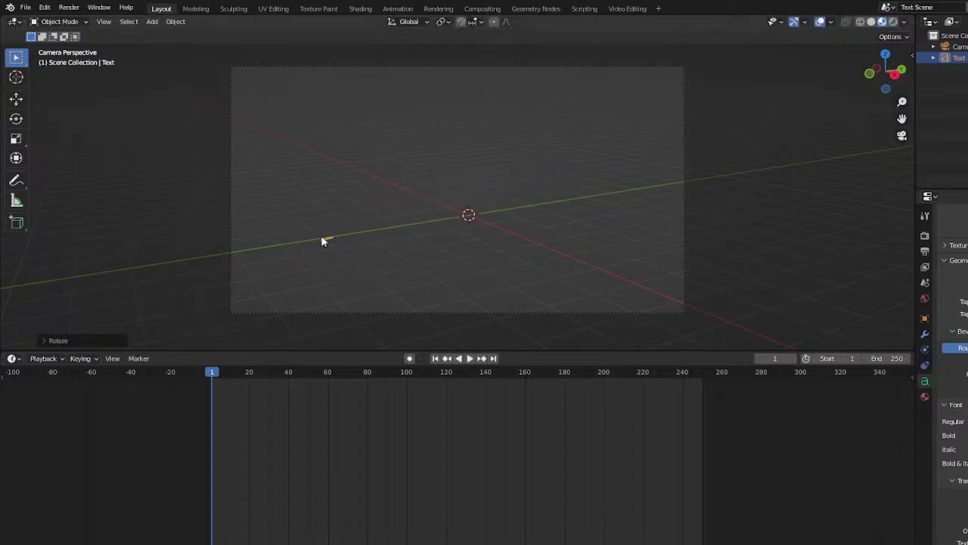
pyautogui.press('g')
pyautogui.click(459, 205)
# Keyframe its location, rotation and scale at frame 1, then go to frame 60
pyautogui.press('i')
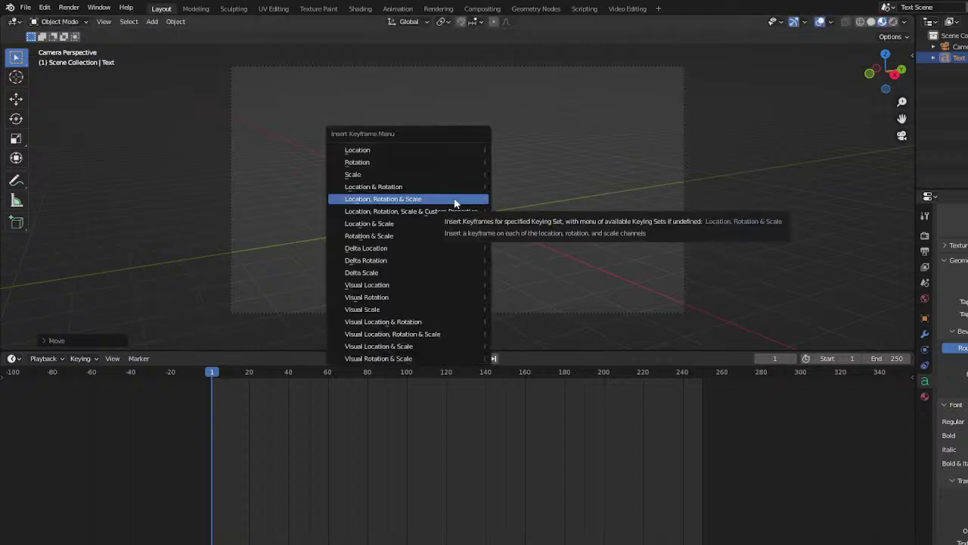
pyautogui.click(454, 201)
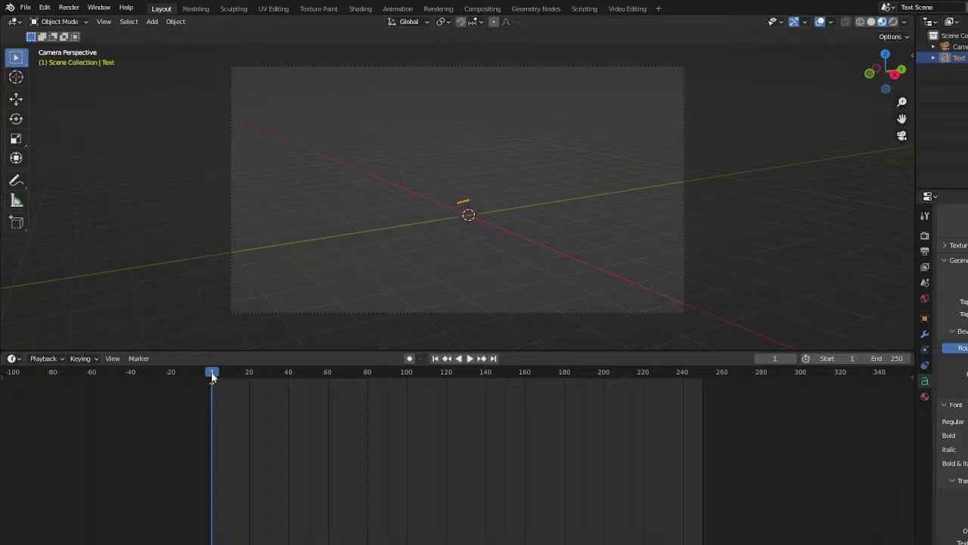
pyautogui.moveTo(212, 377); pyautogui.dragTo(329, 424)
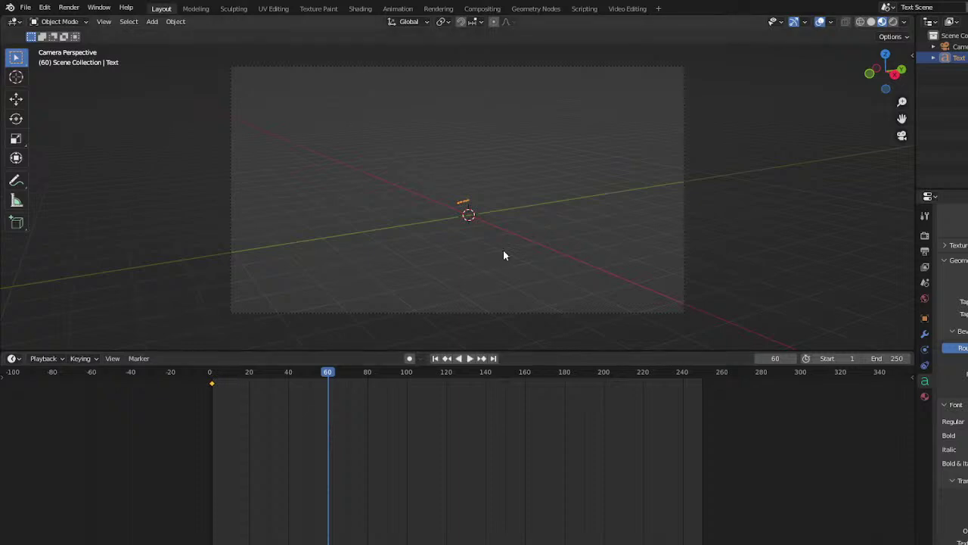
# Scale the title back up to full size and move it down and left
pyautogui.press('s')
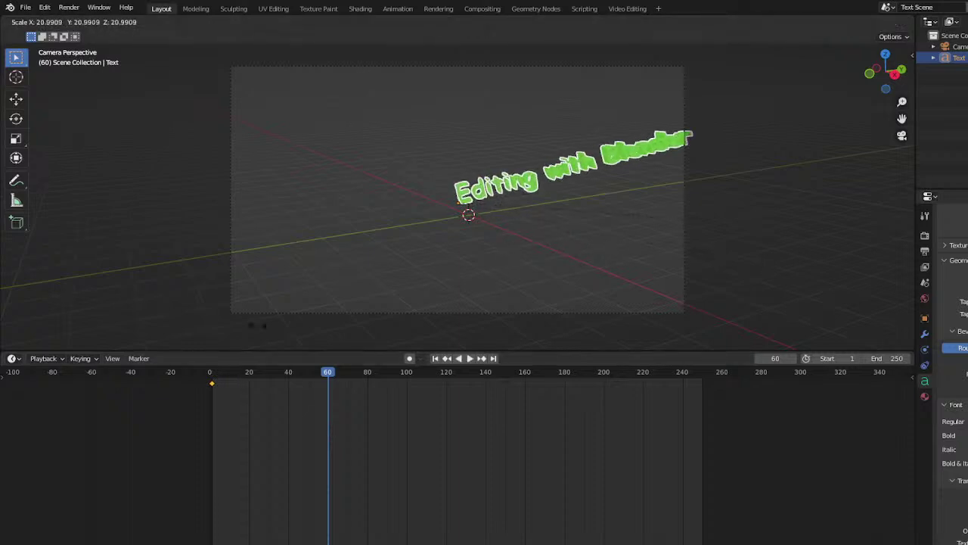
pyautogui.press('Return')
pyautogui.press('g')
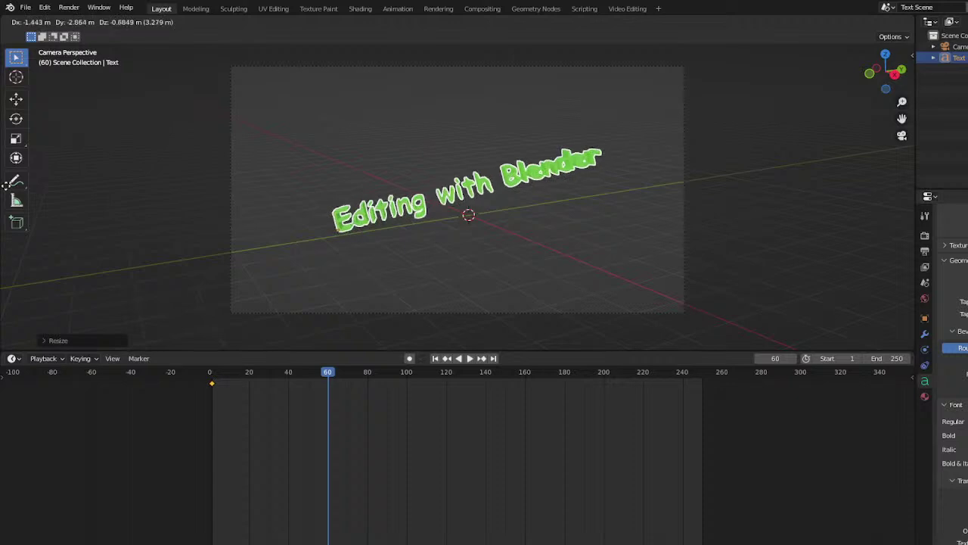
pyautogui.press('Return')
pyautogui.press('s')
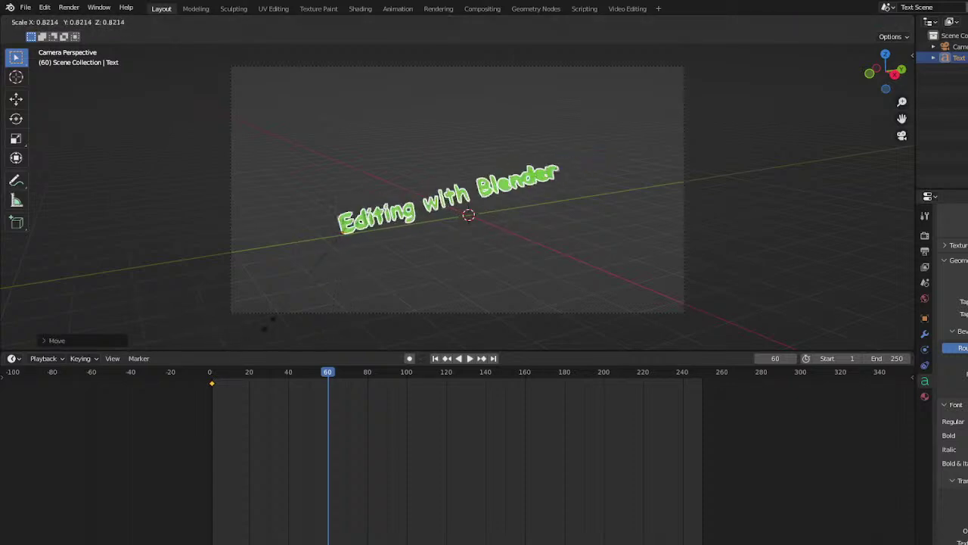
pyautogui.press('Return')
pyautogui.press('g')
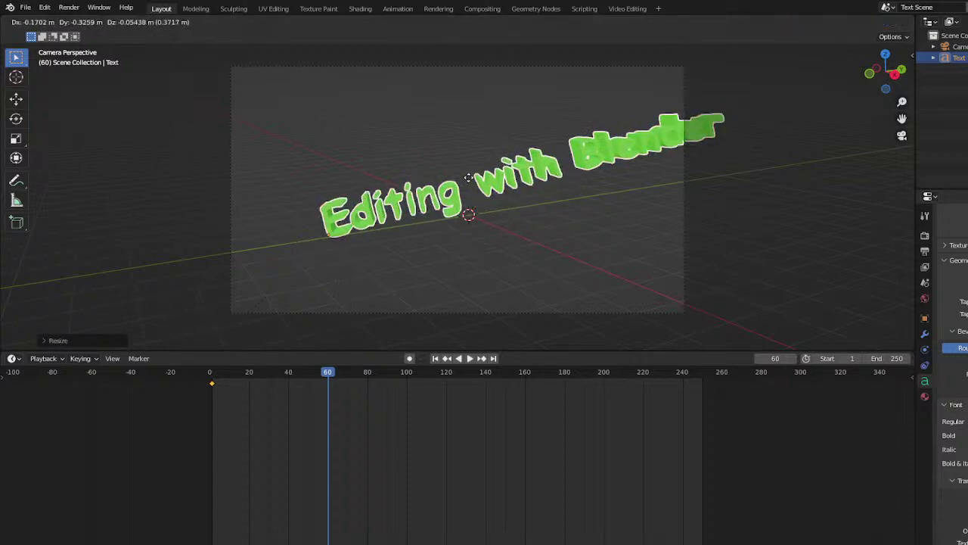
pyautogui.press('Return')
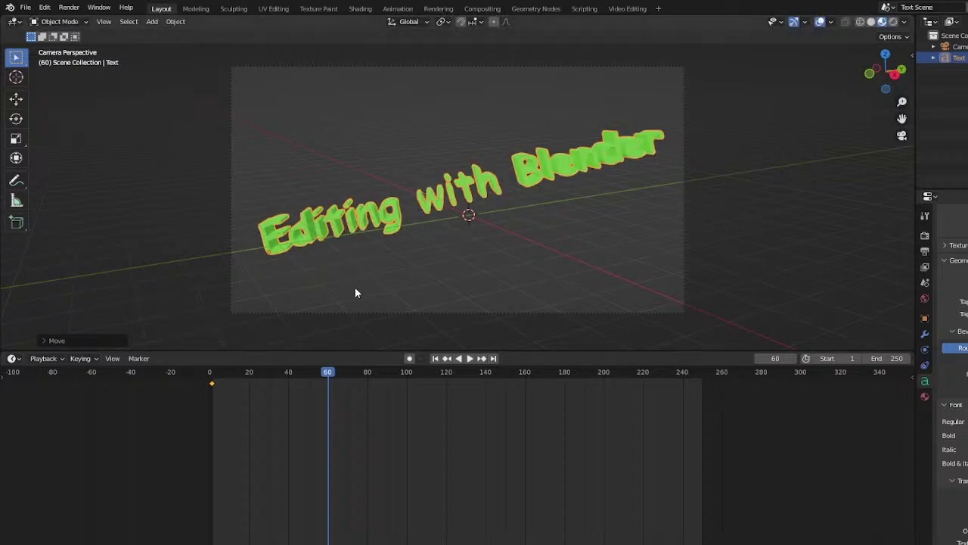
# Keyframe location, rotation and scale at frame 60 and scrub to preview the growth
pyautogui.press('i')
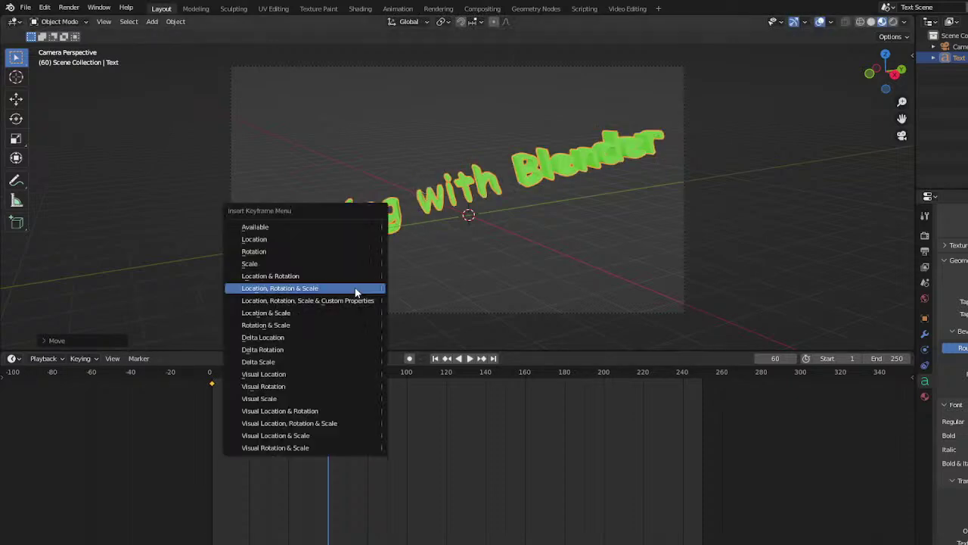
pyautogui.click(280, 288)
pyautogui.moveTo(221, 376); pyautogui.dragTo(328, 399)
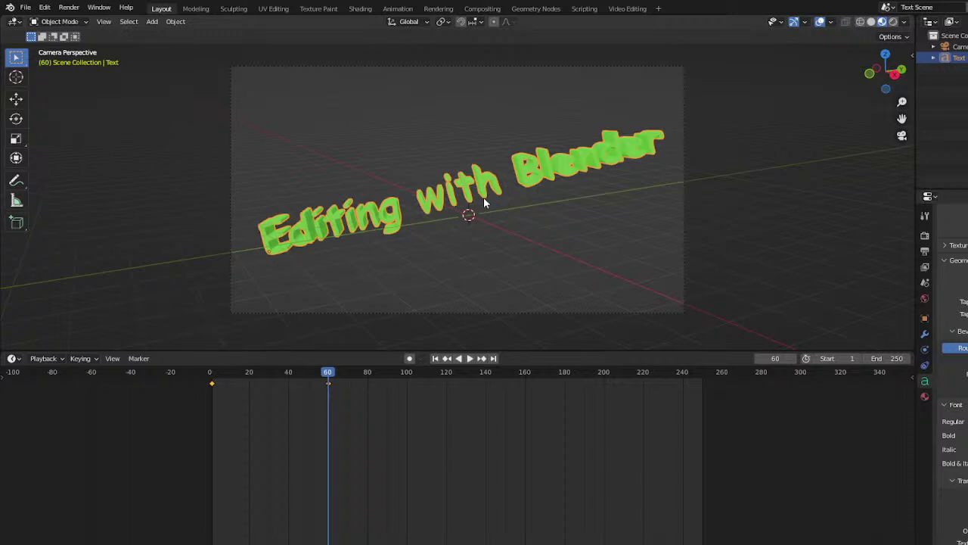
pyautogui.press('r')
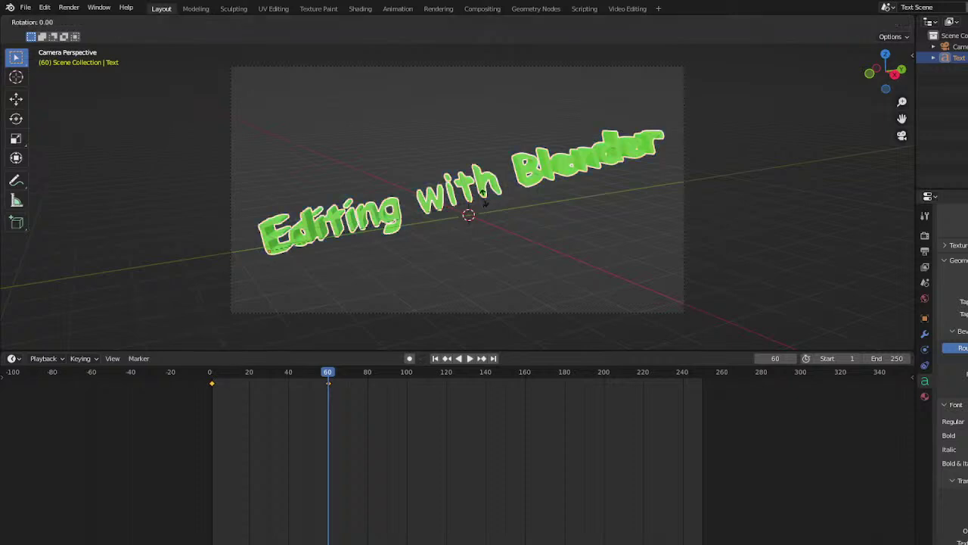
pyautogui.click(476, 214)
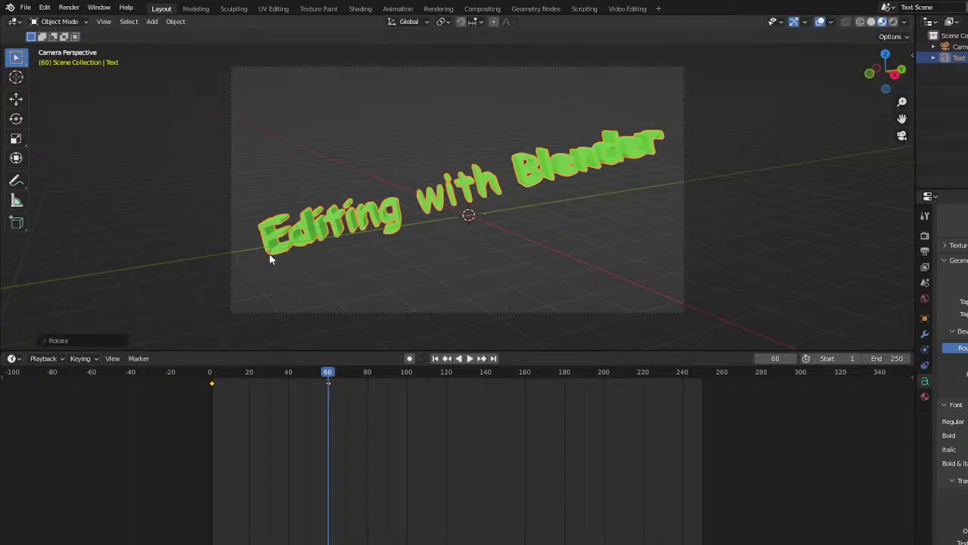
pyautogui.scroll(4, 268, 255)
pyautogui.press('r')
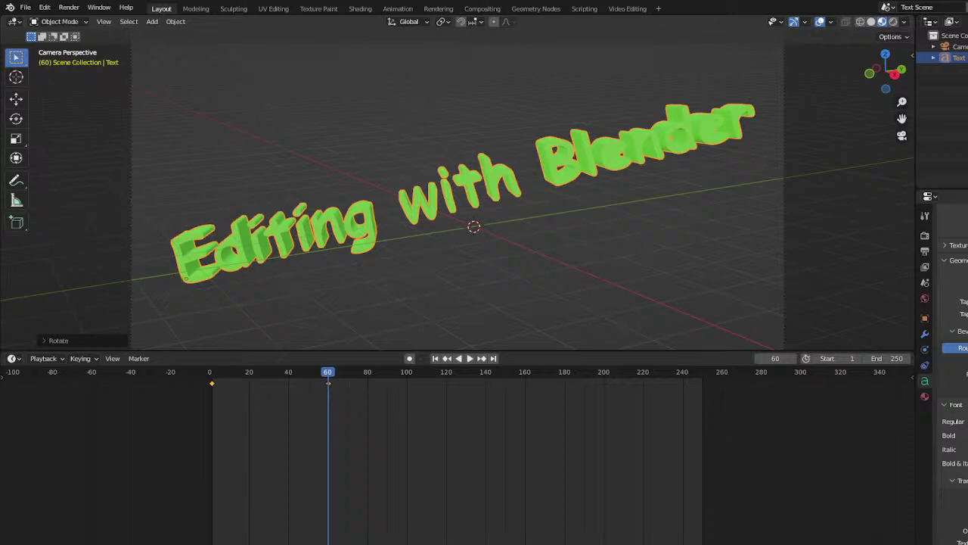
pyautogui.press('Escape')
pyautogui.rightClick(451, 199)
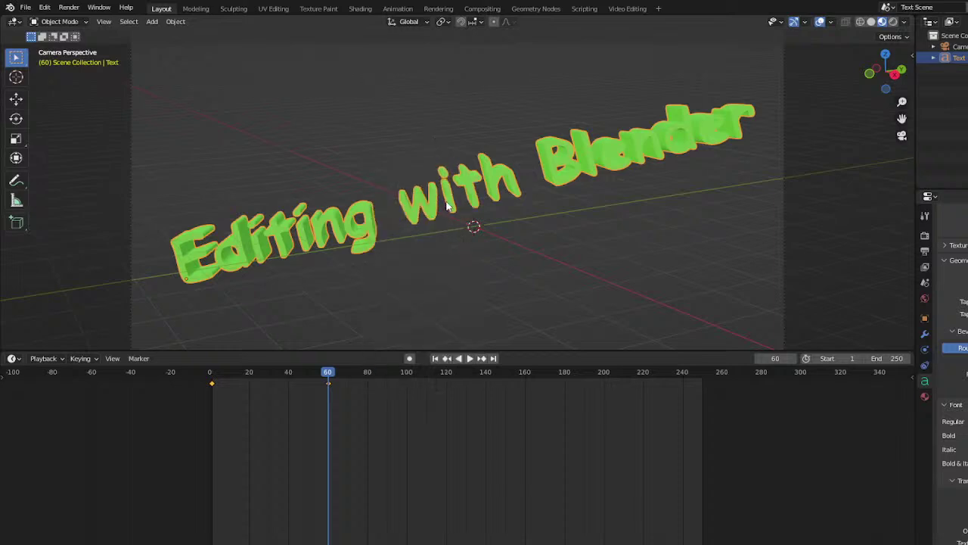
pyautogui.click(467, 250)
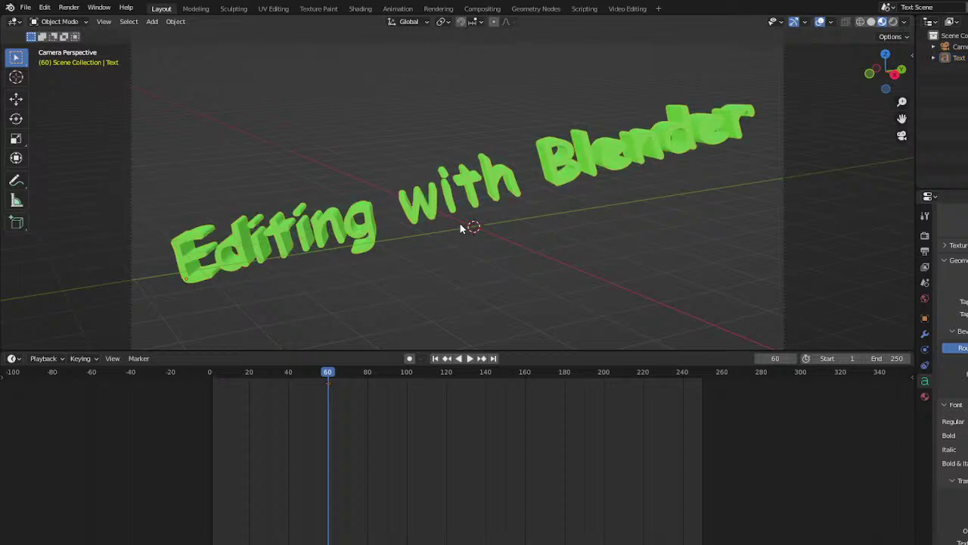
pyautogui.click(451, 213)
pyautogui.click(444, 147)
pyautogui.click(453, 206)
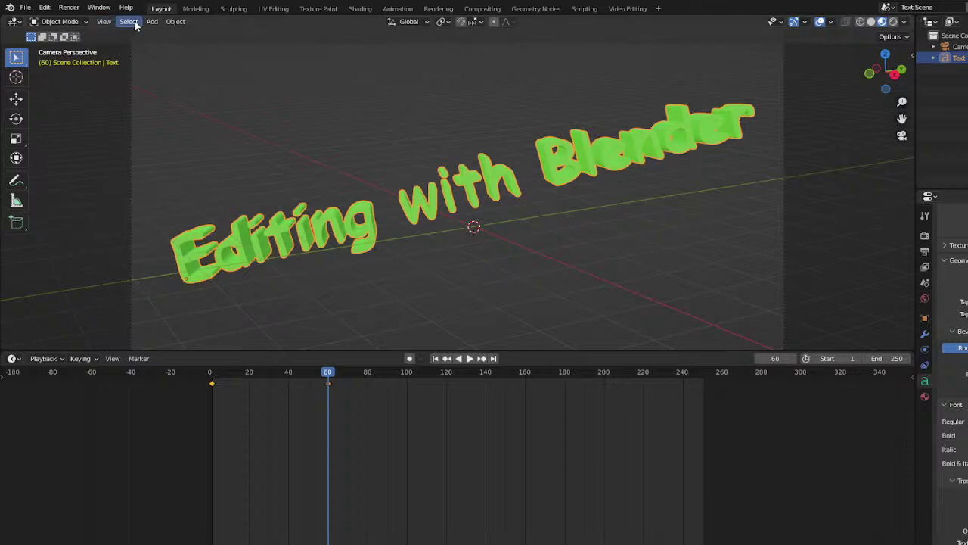
# Set the title's origin to its geometry via Object > Set Origin, then test-rotate it
pyautogui.click(175, 21)
pyautogui.moveTo(201, 80)
pyautogui.moveTo(205, 42)
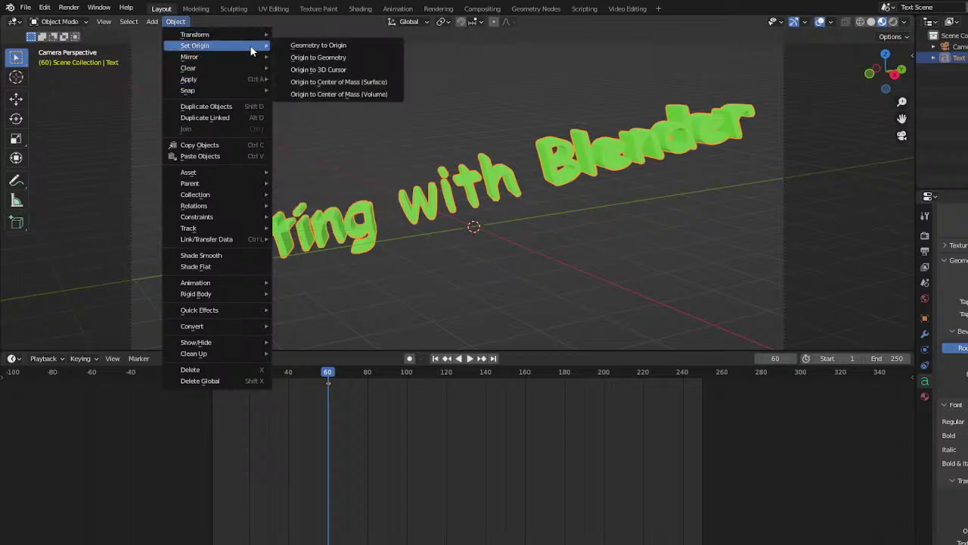
pyautogui.click(297, 58)
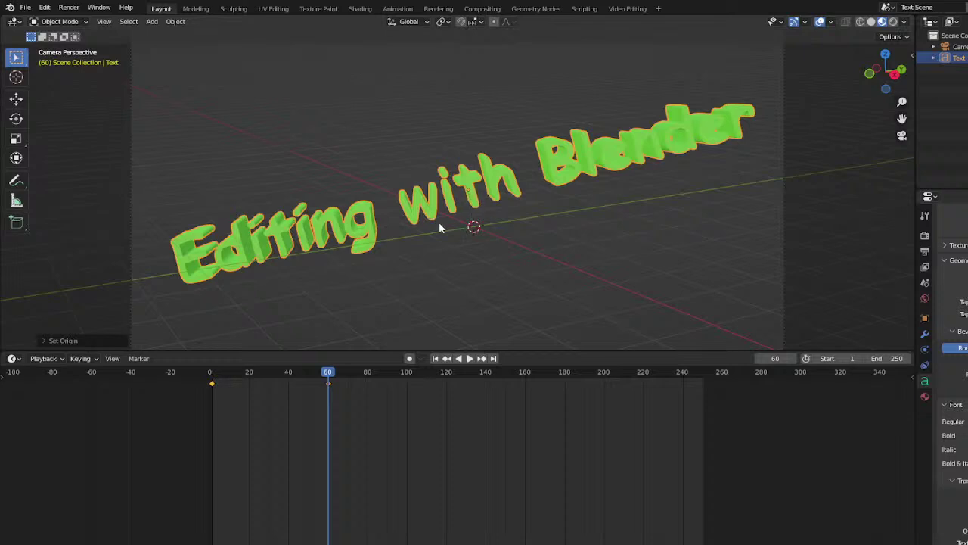
pyautogui.press('r')
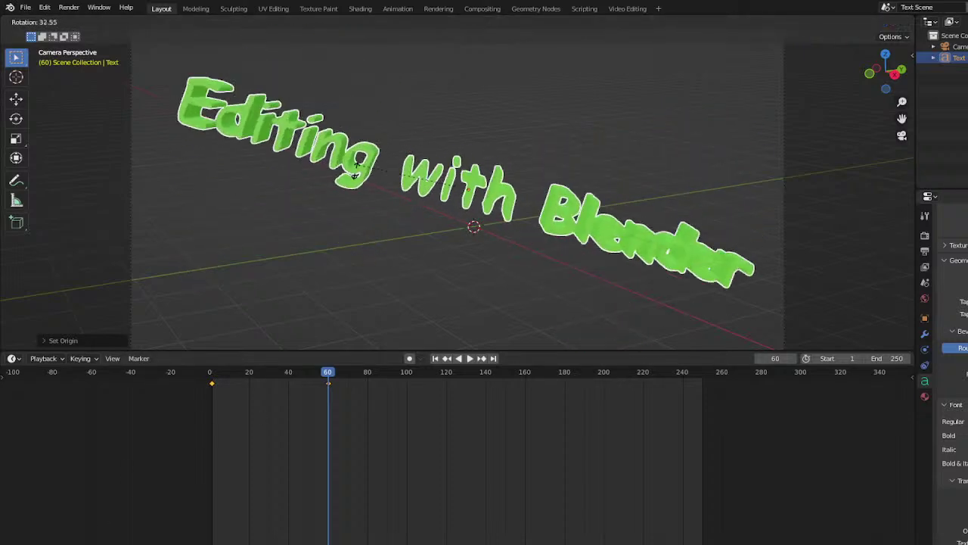
pyautogui.click(340, 337)
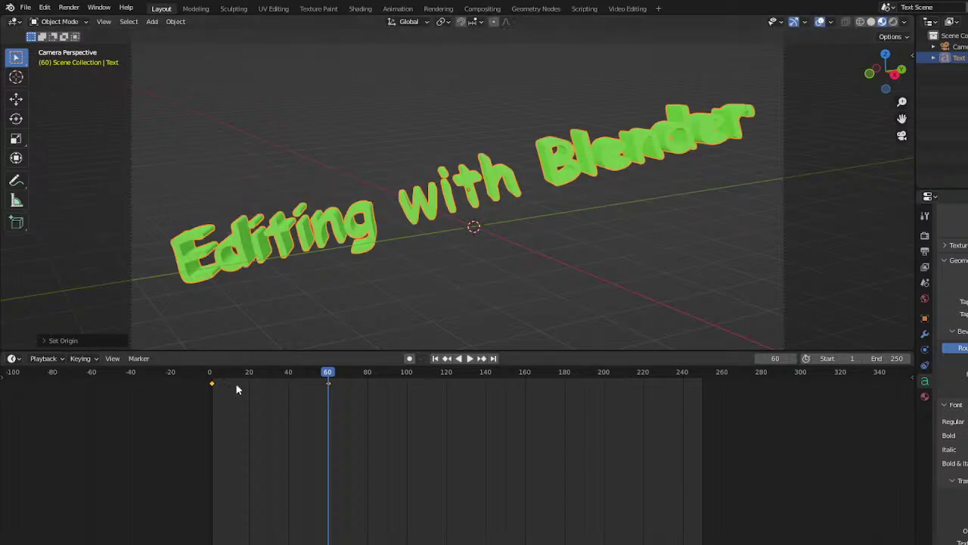
# Play back the grow animation from the start, then at frame 60 move the title up-right
pyautogui.click(210, 376)
pyautogui.press('space')
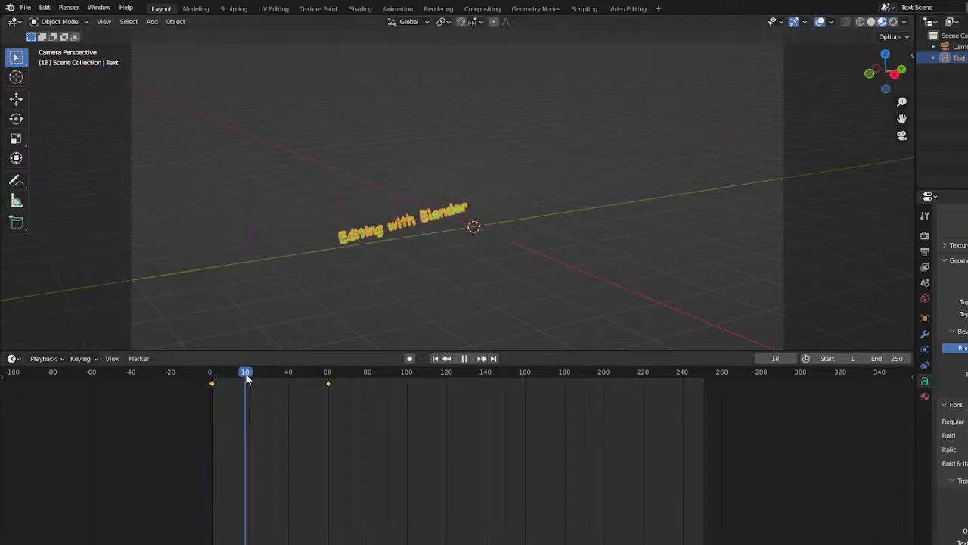
pyautogui.press('space')
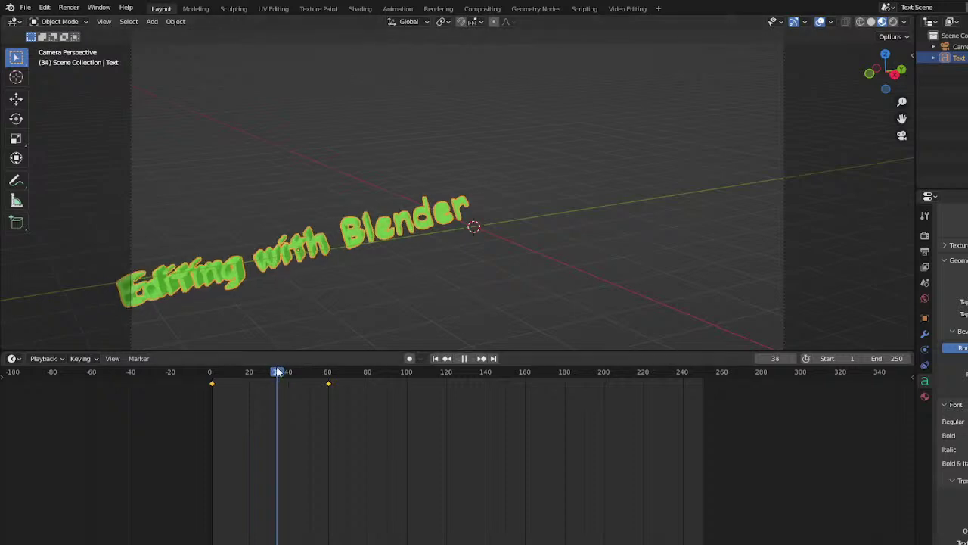
pyautogui.moveTo(277, 371); pyautogui.dragTo(326, 377)
pyautogui.press('space')
pyautogui.press('Escape')
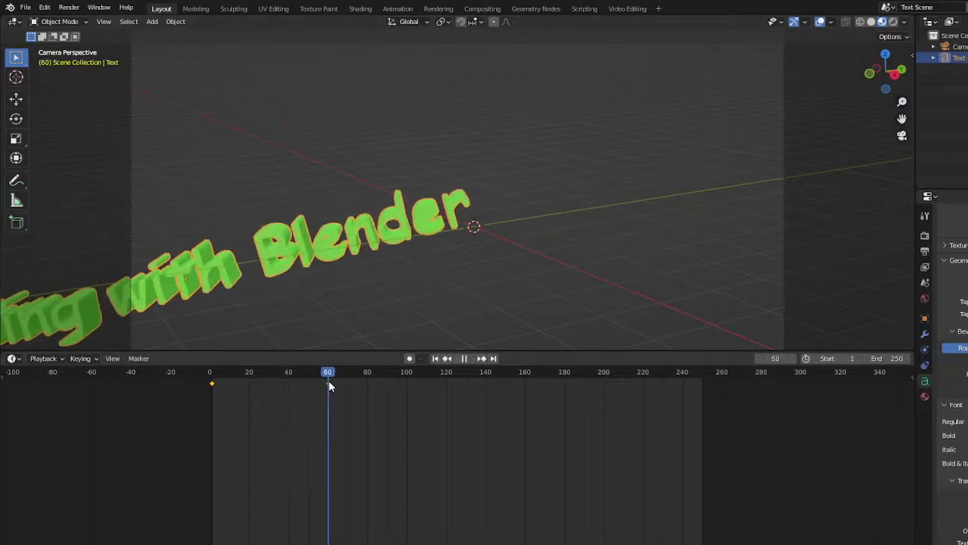
pyautogui.moveTo(206, 251); pyautogui.dragTo(499, 106)
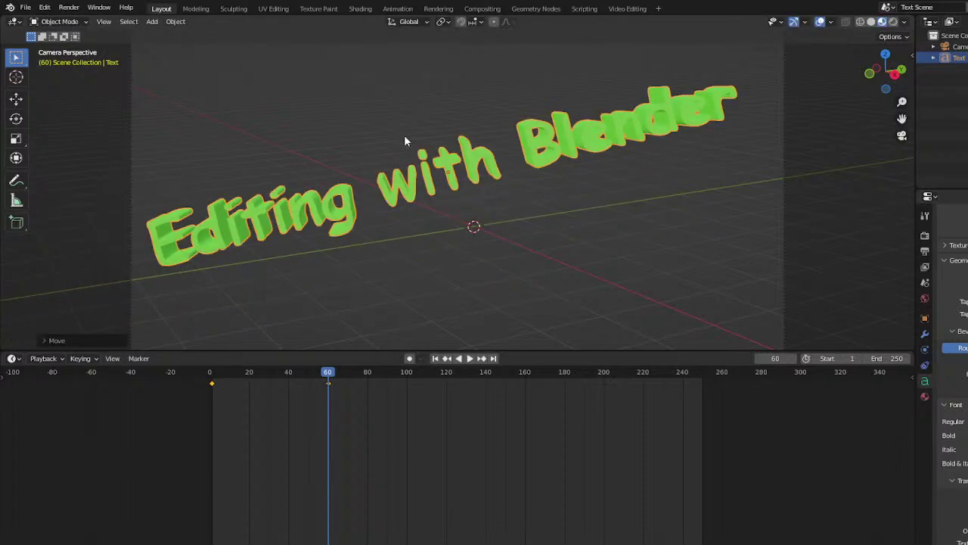
# Insert a Location, Rotation & Scale keyframe at frame 60, review the animation, and return there
pyautogui.press('i')
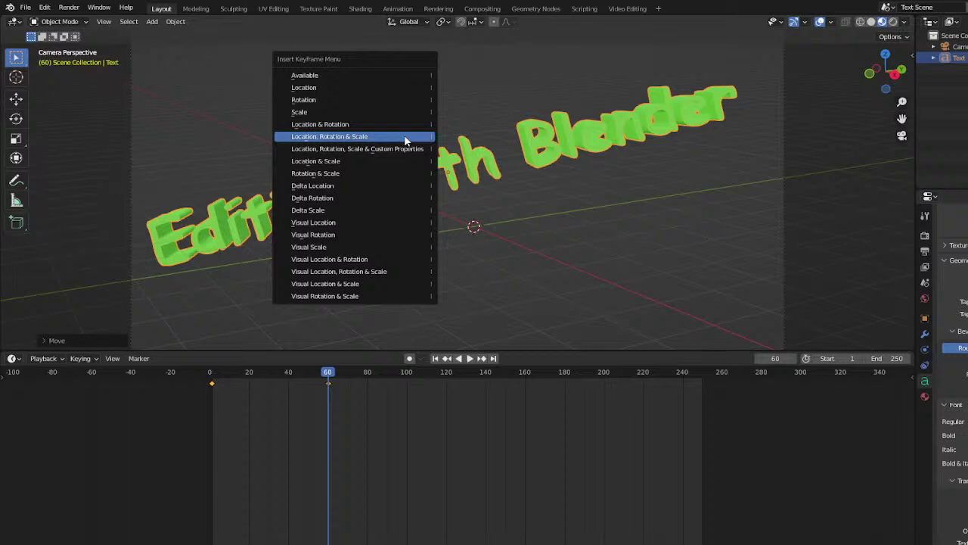
pyautogui.click(405, 139)
pyautogui.hotkey('shift', 'ctrl', 'space')
pyautogui.moveTo(253, 379); pyautogui.dragTo(330, 373)
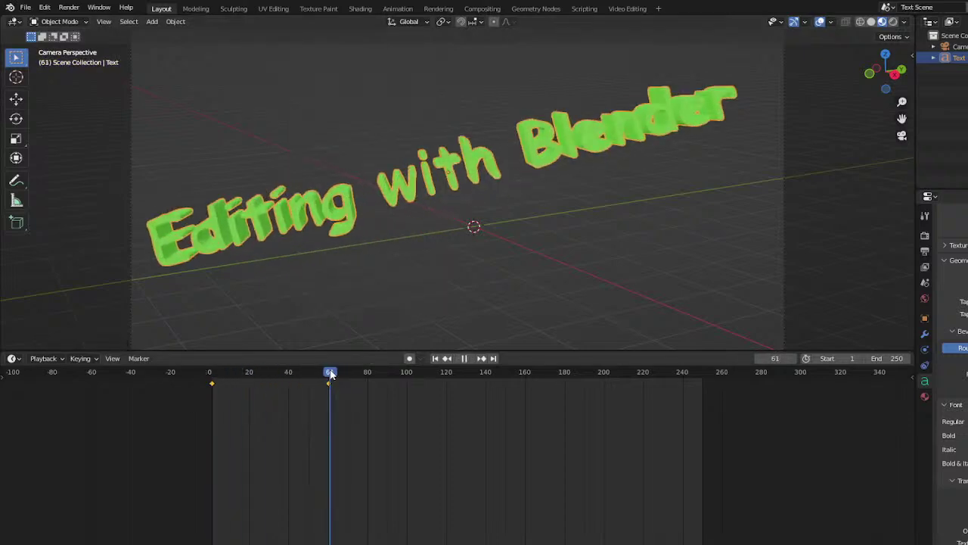
pyautogui.click(448, 359)
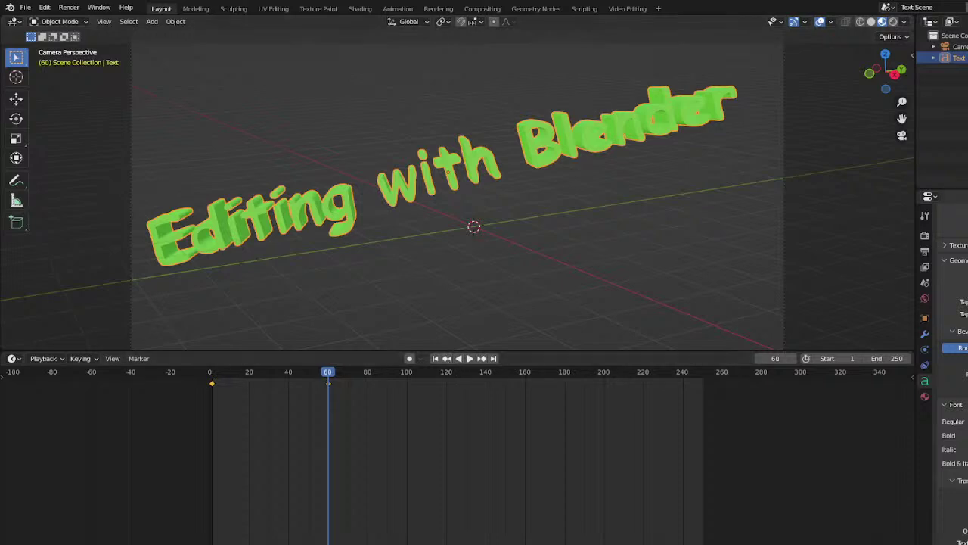
pyautogui.scroll(-7, 953, 363)
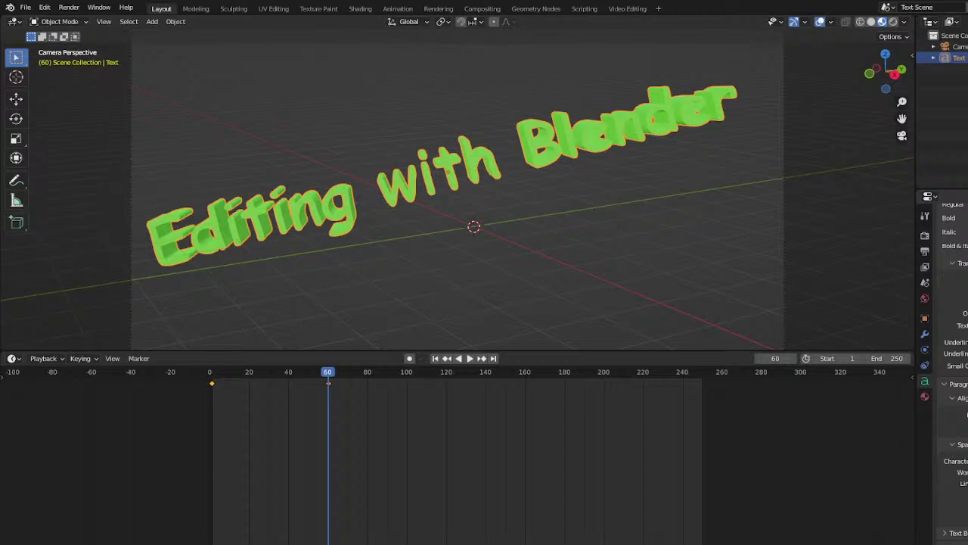
pyautogui.scroll(6, 953, 363)
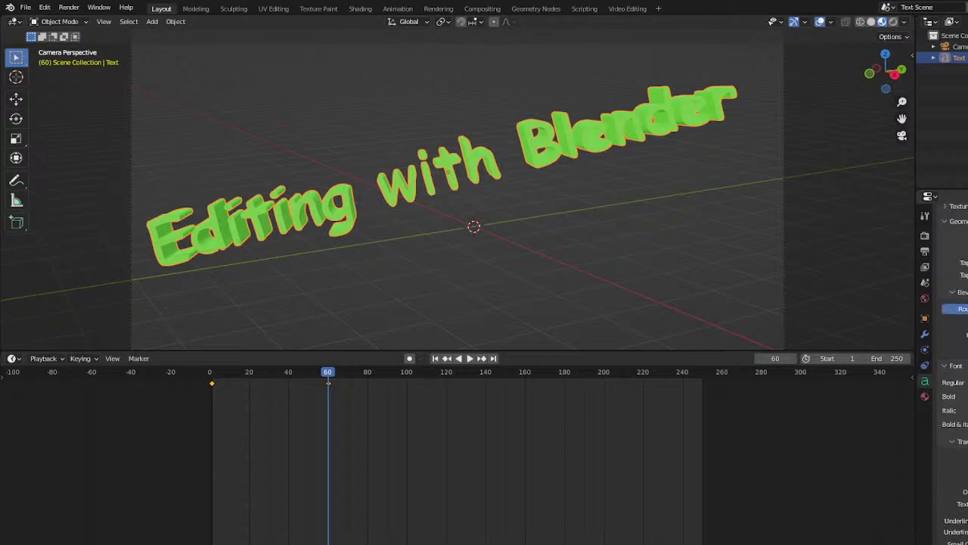
pyautogui.scroll(1, 953, 363)
pyautogui.scroll(3, 953, 363)
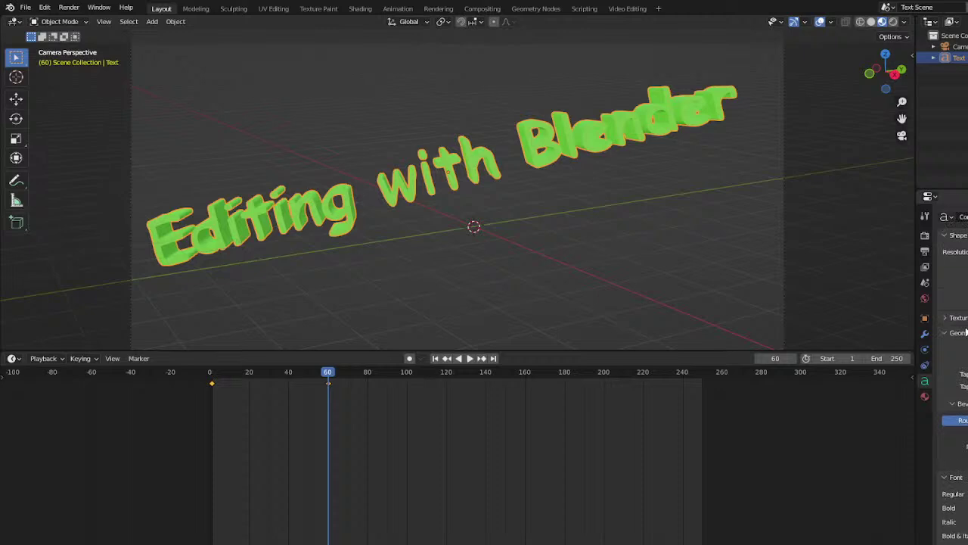
pyautogui.scroll(-3, 967, 327)
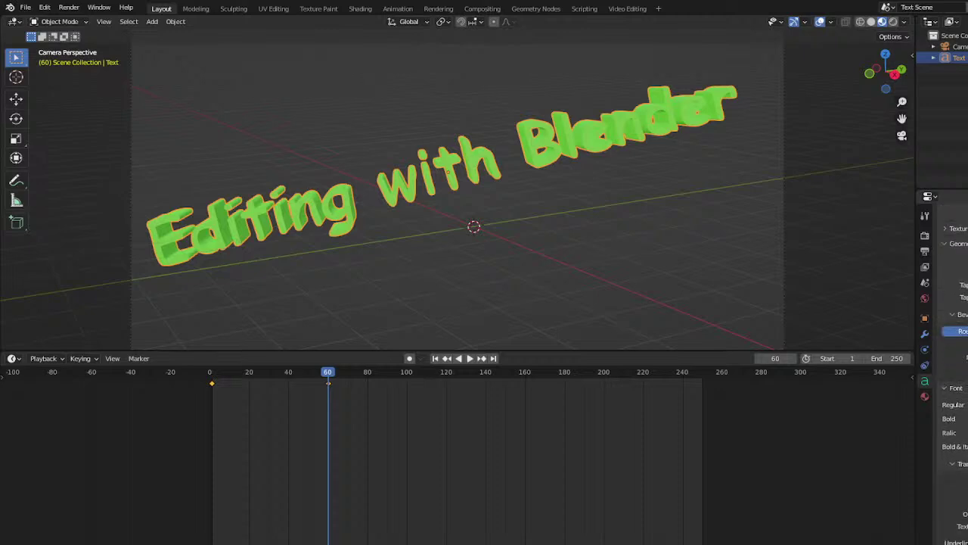
pyautogui.scroll(-2, 953, 363)
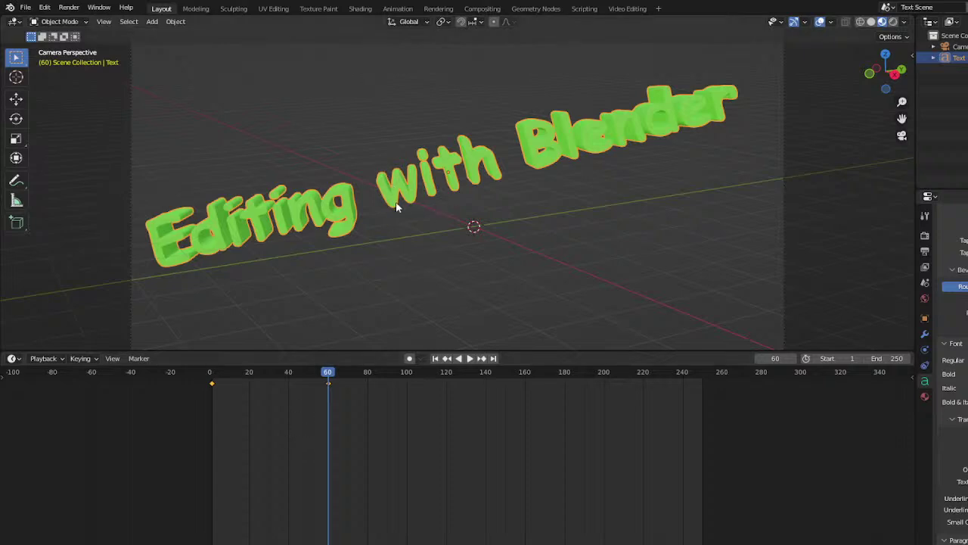
# Rotate the title level, flipping its Y rotation from 15.8° to -15.8°
pyautogui.press('r')
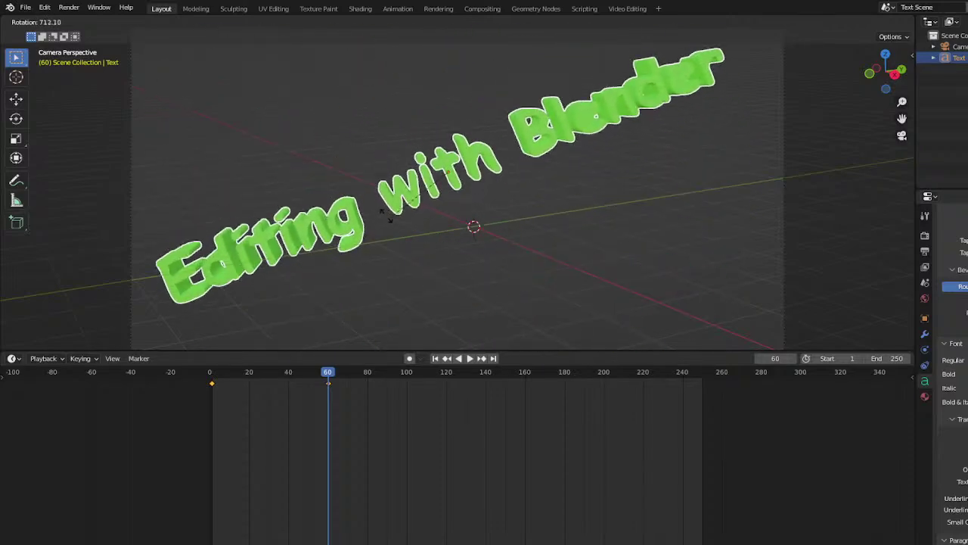
pyautogui.click(748, 91)
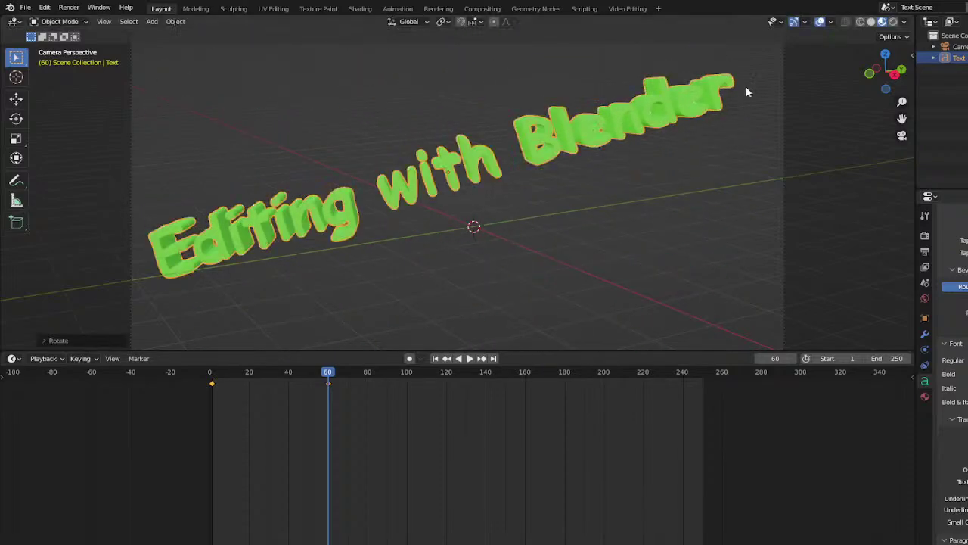
pyautogui.click(909, 55)
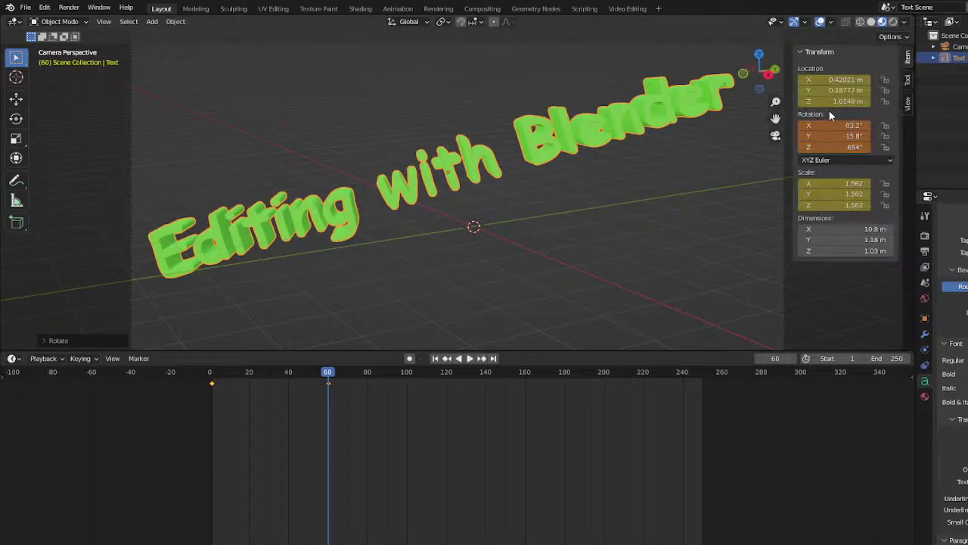
pyautogui.press('-')
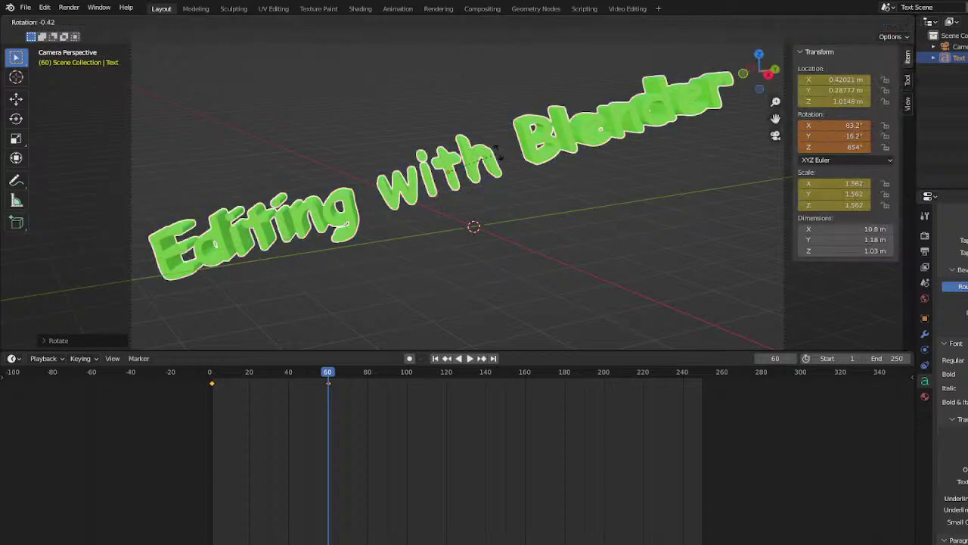
pyautogui.press('r')
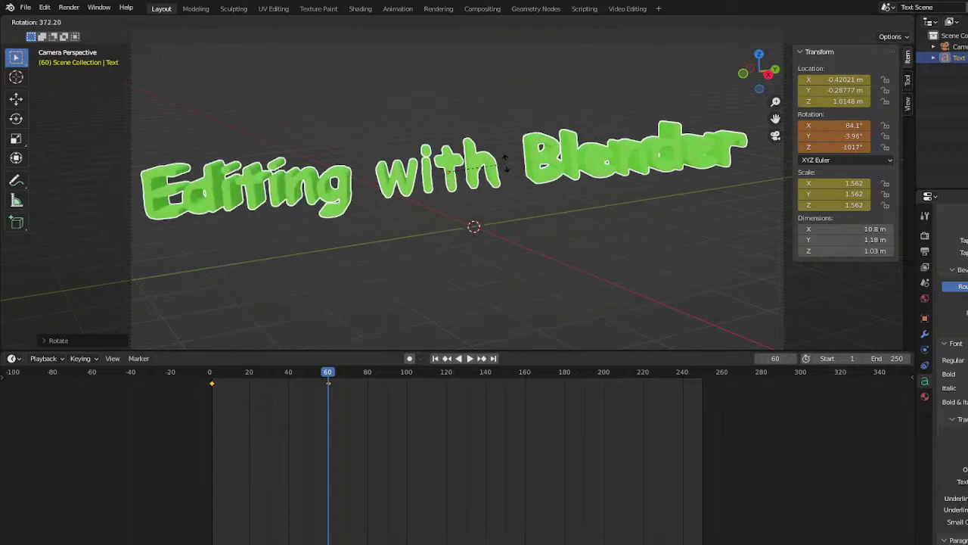
pyautogui.click(743, 125)
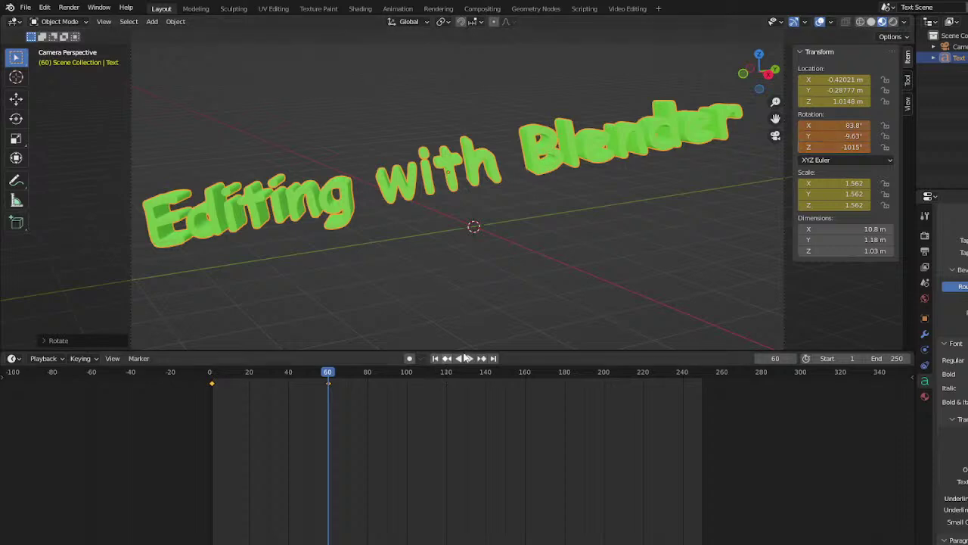
# Keyframe its location, rotation and scale at frame 60 and scrub to check the spin
pyautogui.press('i')
pyautogui.click(475, 175)
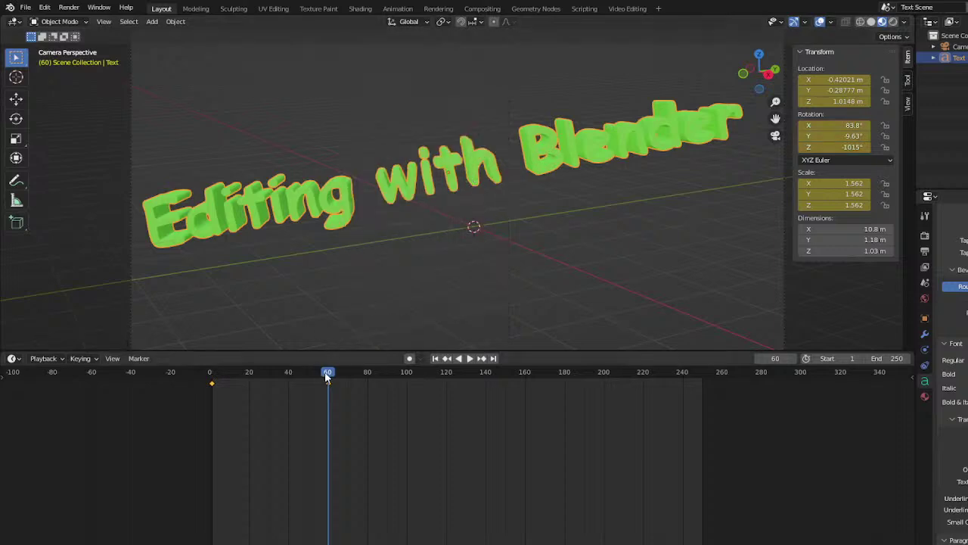
pyautogui.moveTo(326, 376); pyautogui.dragTo(219, 381)
pyautogui.press('space')
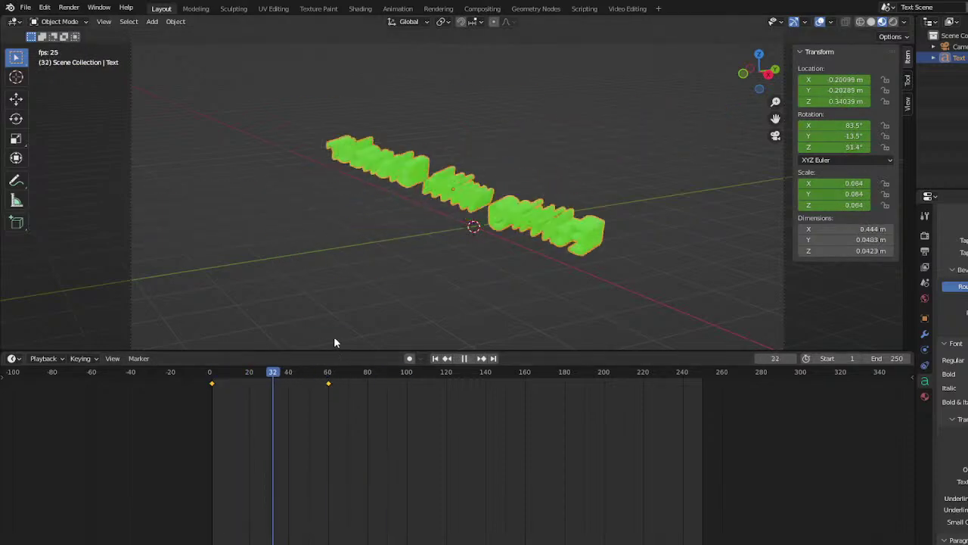
pyautogui.press('space')
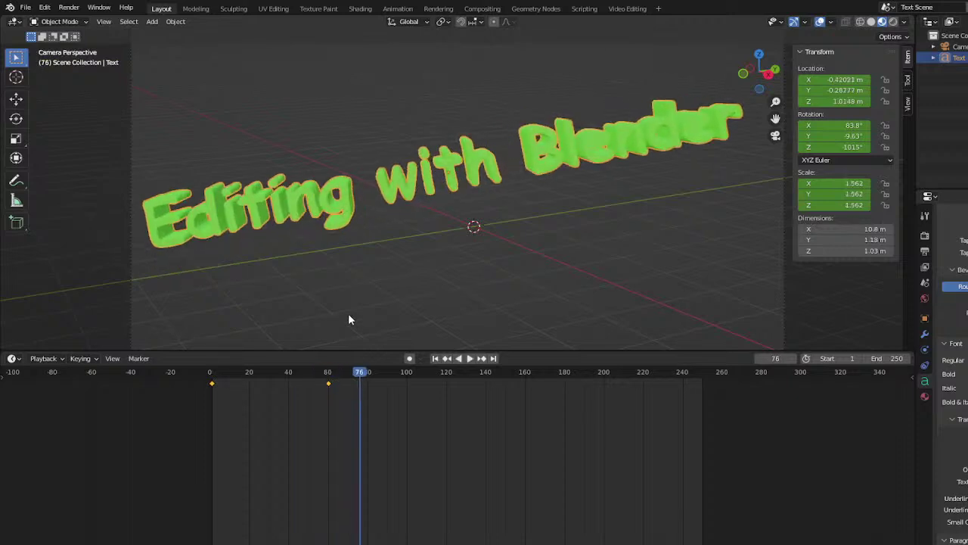
pyautogui.click(887, 8)
# Show the 'Video Editor for my Project' scene in the Video Editing workspace with the playhead at 00:00+06
pyautogui.click(923, 55)
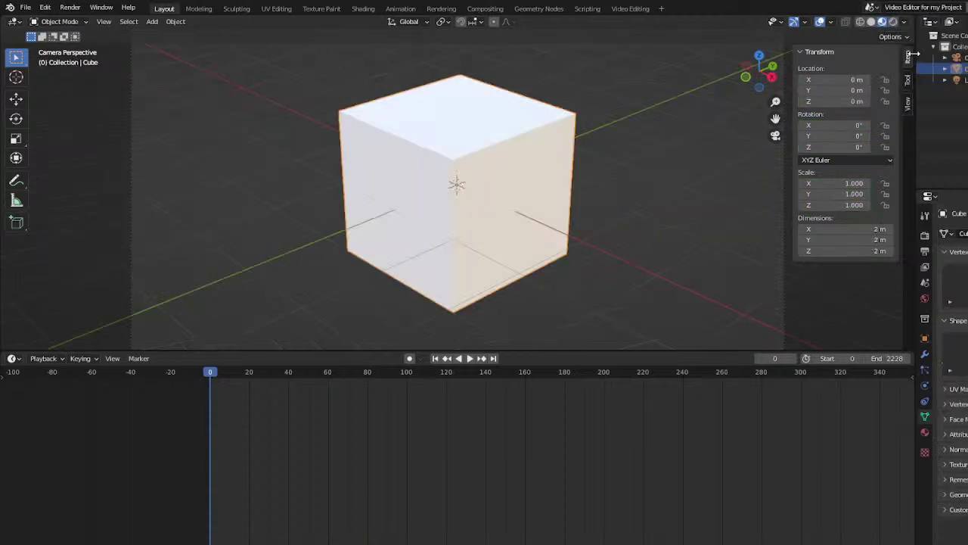
pyautogui.click(631, 8)
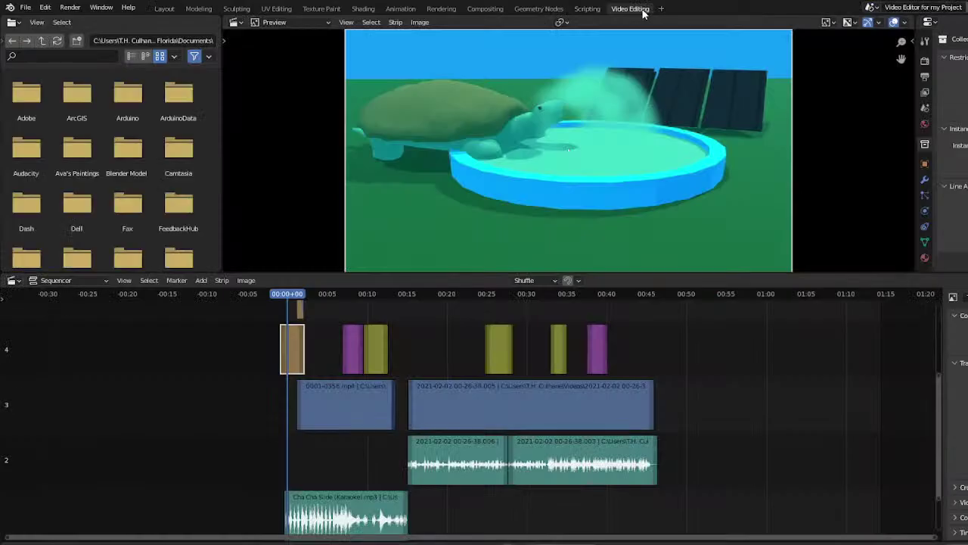
pyautogui.click(290, 302)
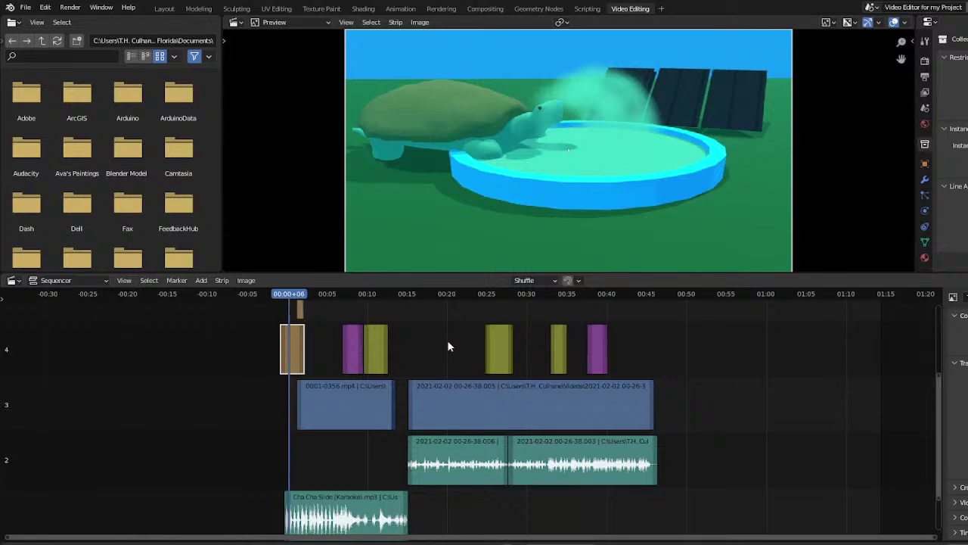
pyautogui.scroll(1, 447, 342)
pyautogui.moveTo(942, 453); pyautogui.dragTo(945, 422)
# Add the Text Scene as a new strip and place it on the top channel above the others
pyautogui.click(202, 281)
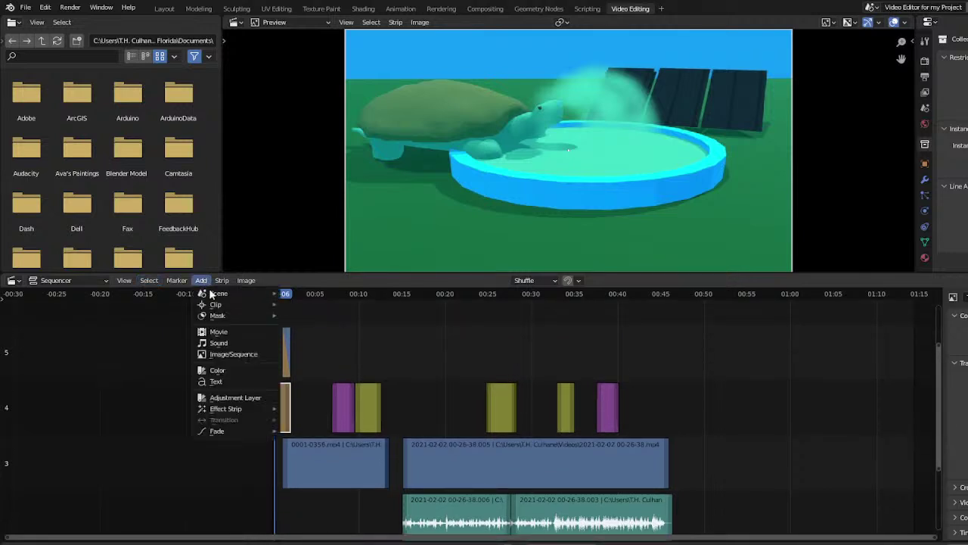
pyautogui.moveTo(217, 292)
pyautogui.click(310, 318)
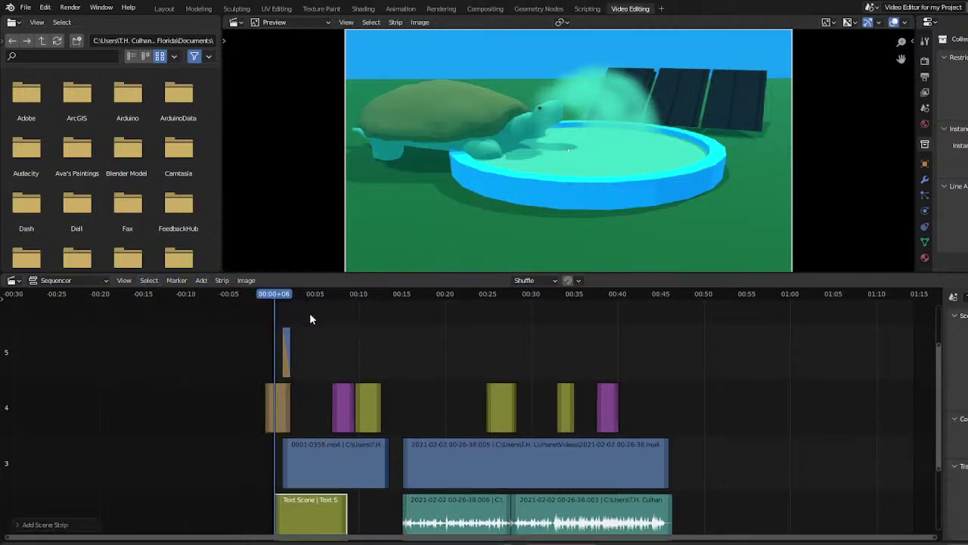
pyautogui.moveTo(314, 516); pyautogui.dragTo(301, 319)
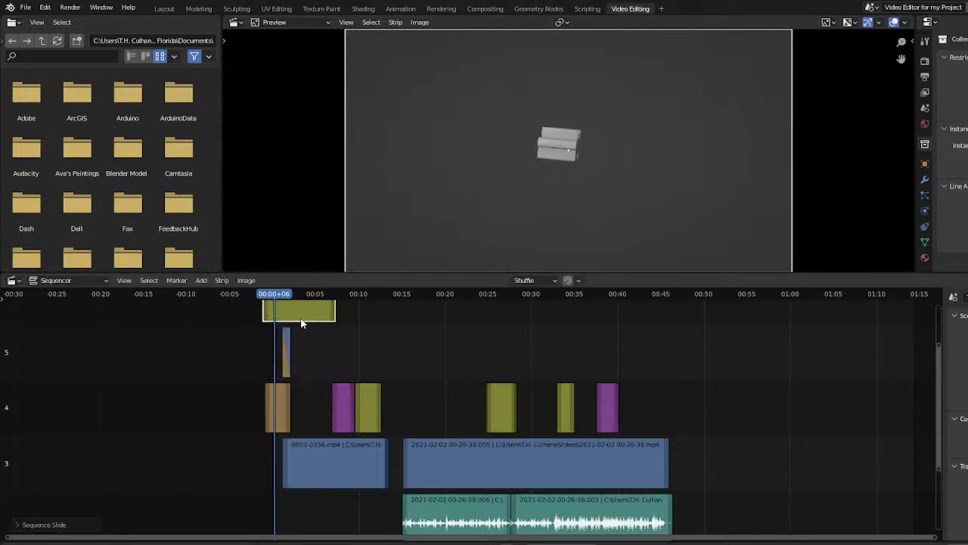
# Start the Text Scene and tortoise image strips at 00:00, then preview the title and select it
pyautogui.click(267, 296)
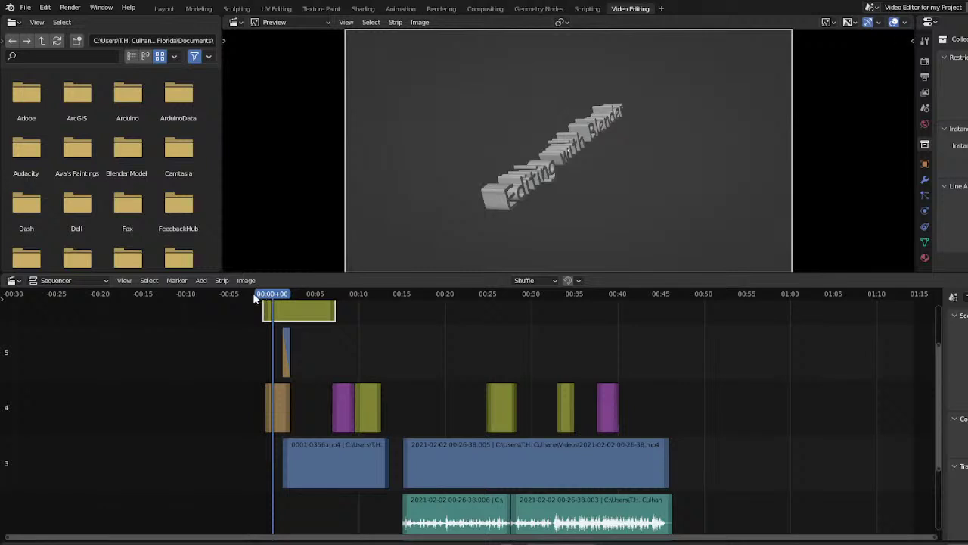
pyautogui.scroll(2, 408, 389)
pyautogui.moveTo(219, 310)
pyautogui.mouseDown()
pyautogui.moveTo(229, 310)
pyautogui.moveTo(198, 295)
pyautogui.moveTo(221, 295)
pyautogui.moveTo(200, 295)
pyautogui.moveTo(248, 314)
pyautogui.moveTo(233, 314)
pyautogui.mouseUp()
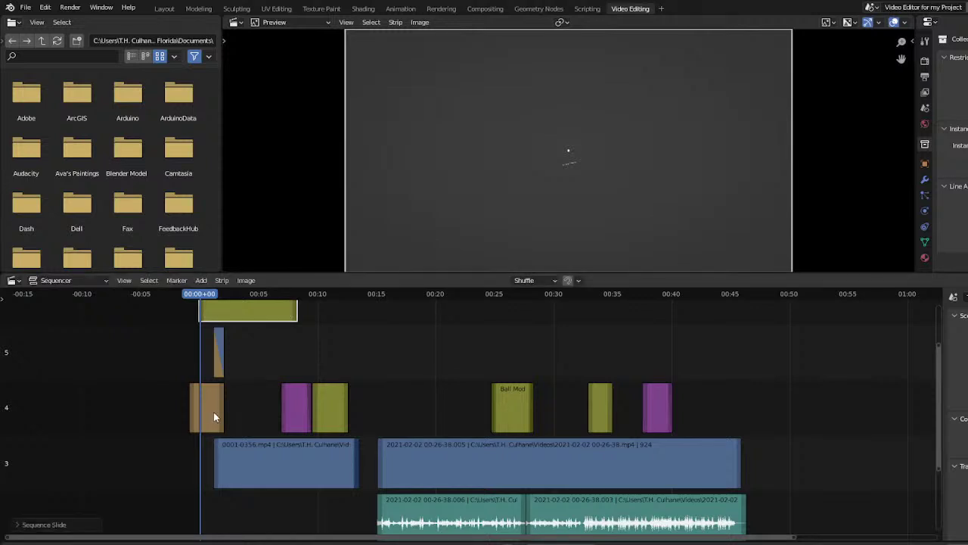
pyautogui.moveTo(216, 415); pyautogui.dragTo(221, 413)
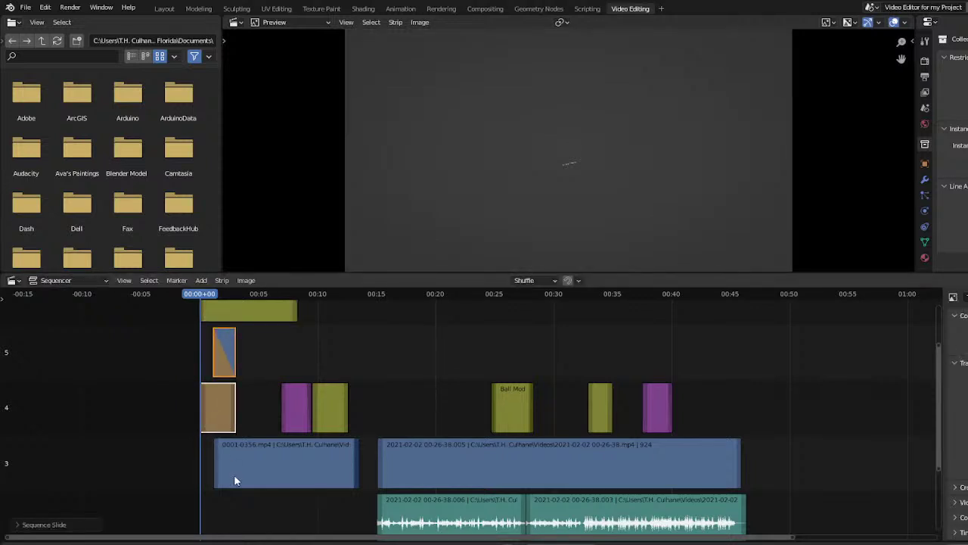
pyautogui.moveTo(194, 298); pyautogui.dragTo(228, 319)
pyautogui.click(233, 316)
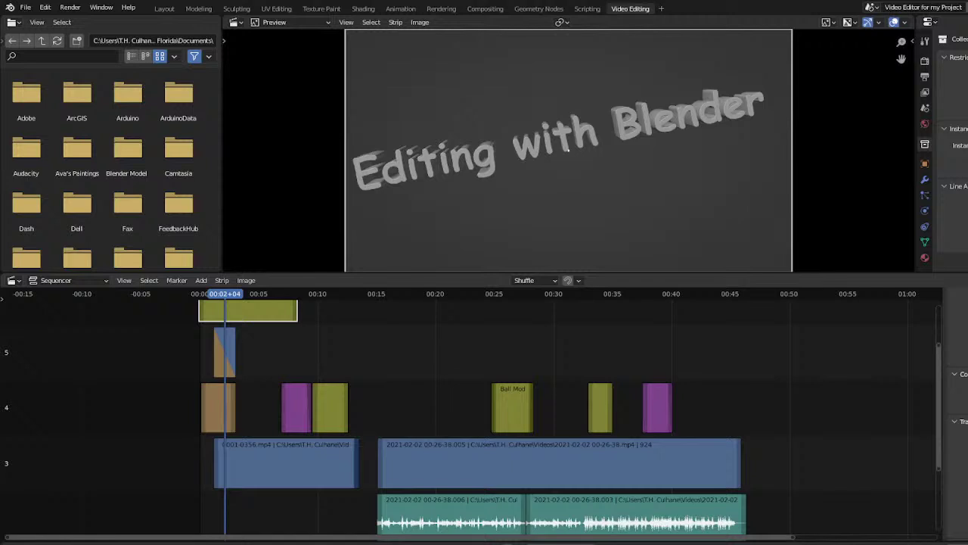
# Tint the Text Scene title strip green with a colour balance strip modifier
pyautogui.click(951, 391)
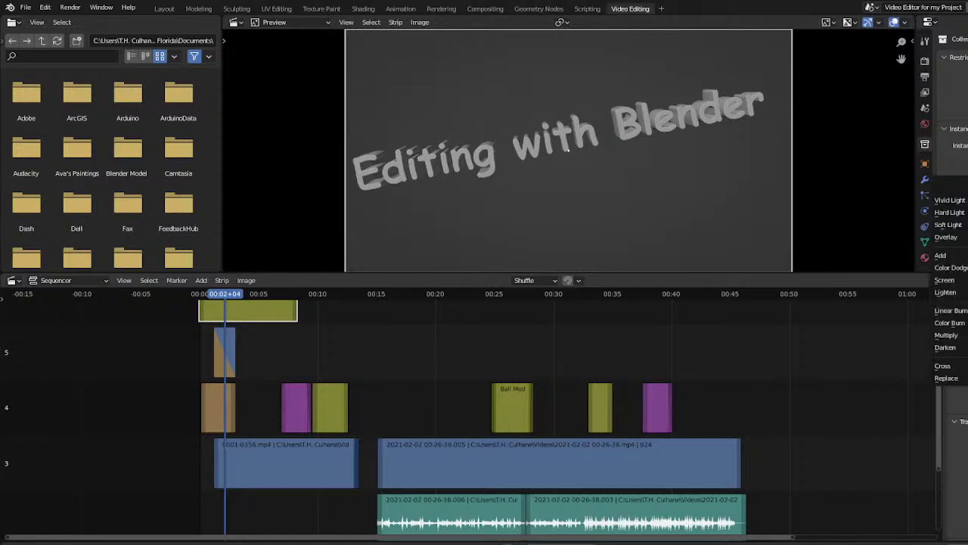
pyautogui.press('Escape')
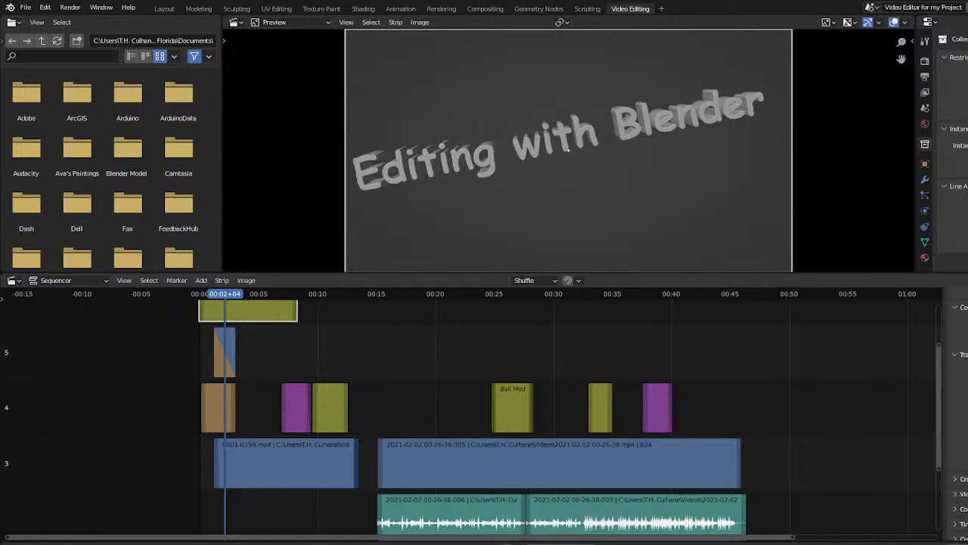
pyautogui.scroll(3, 959, 393)
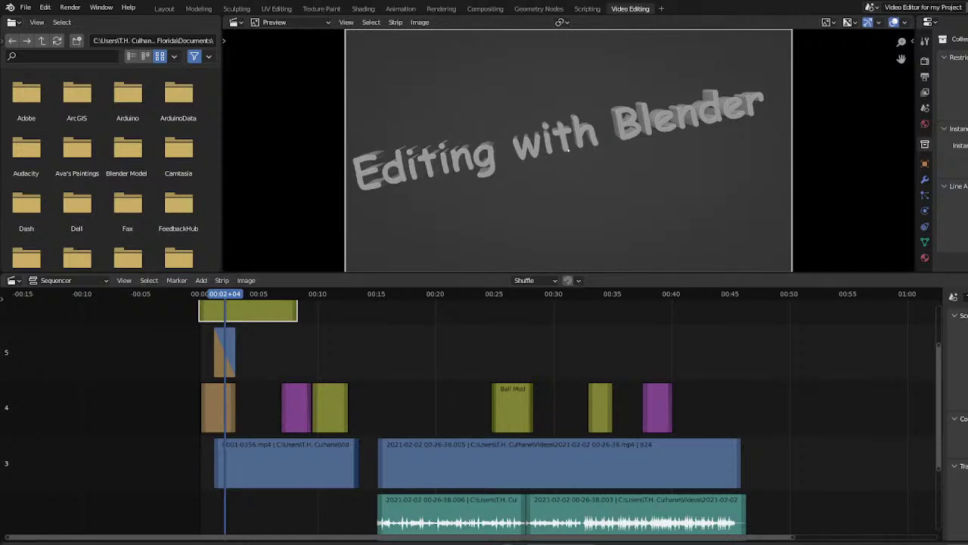
pyautogui.keyDown('ctrl'); pyautogui.scroll(-1, 959, 394); pyautogui.keyUp('ctrl')
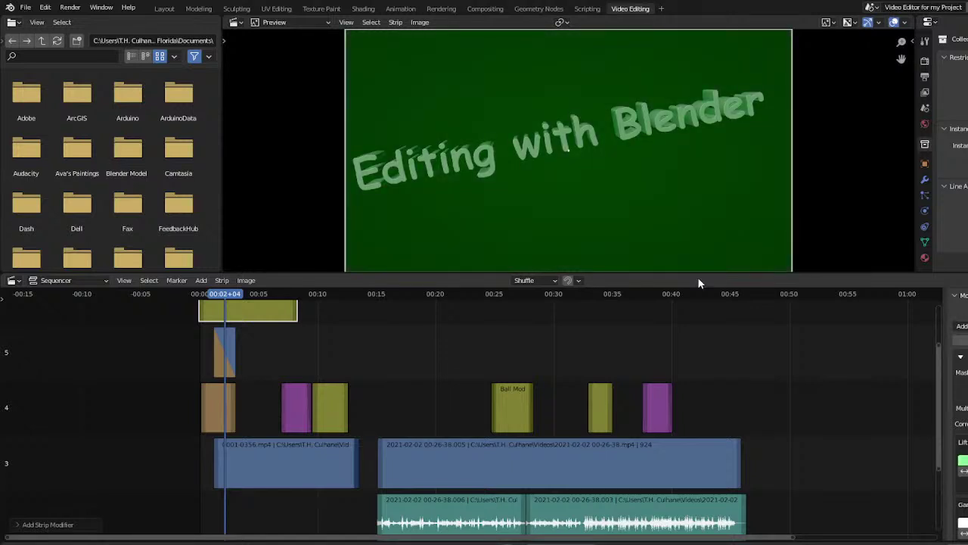
pyautogui.hotkey('ctrl', 'Tab')
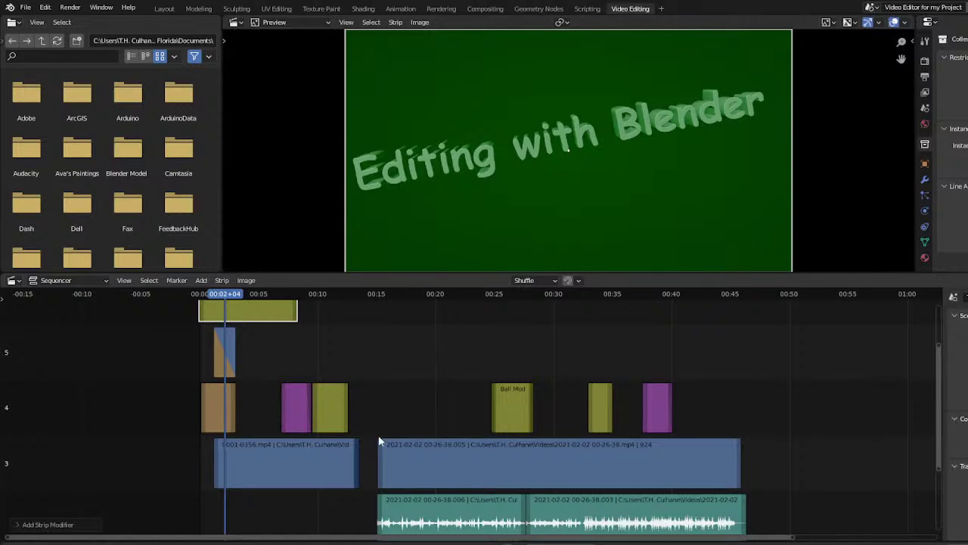
# Refresh the sequencer preview to show the full composite and play the edit from the start
pyautogui.click(215, 296)
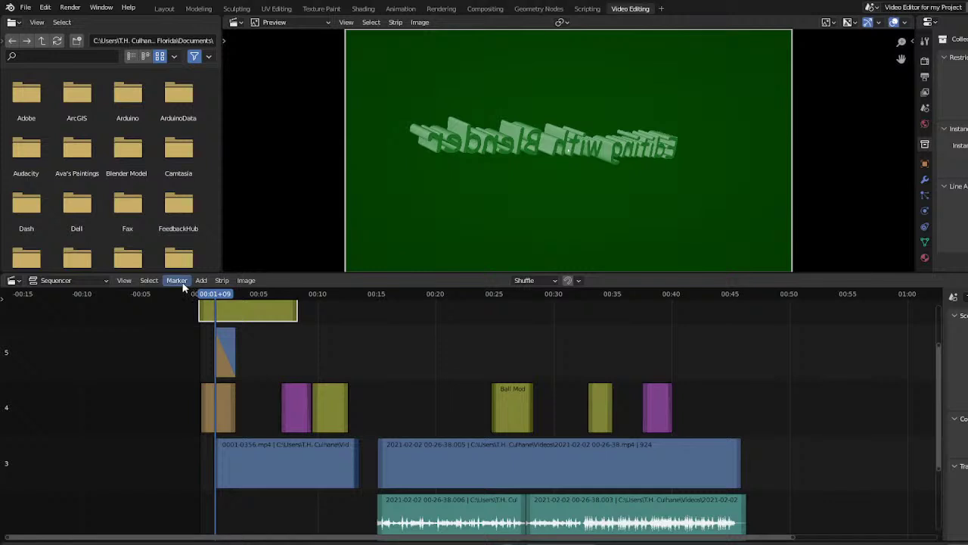
pyautogui.click(124, 280)
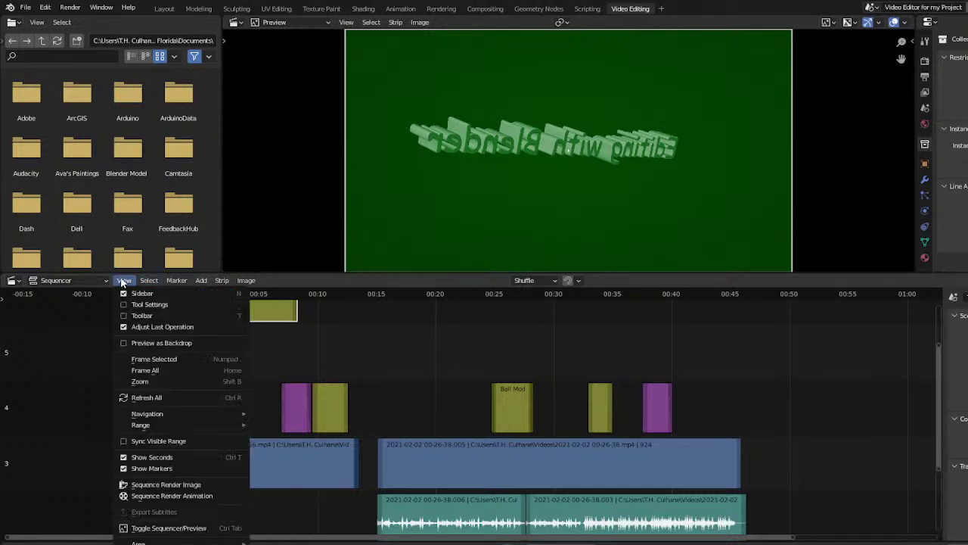
pyautogui.click(155, 399)
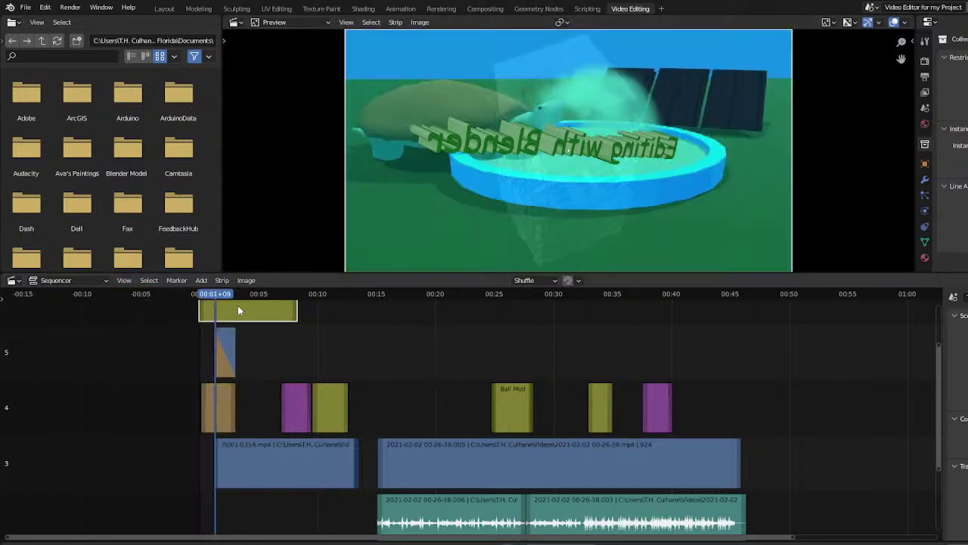
pyautogui.click(216, 295)
pyautogui.moveTo(215, 296)
pyautogui.mouseDown()
pyautogui.moveTo(232, 295)
pyautogui.moveTo(194, 300)
pyautogui.moveTo(208, 295)
pyautogui.mouseUp()
pyautogui.press('space')
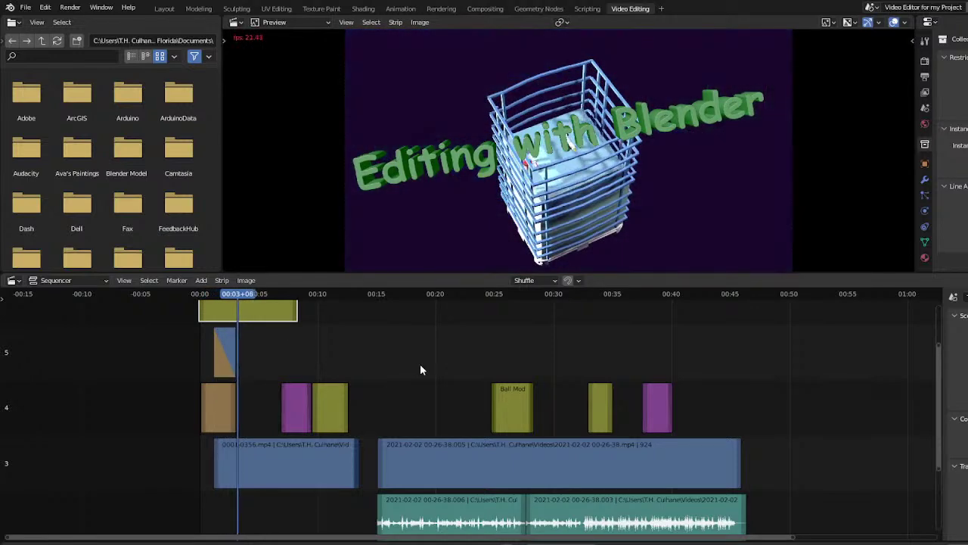
pyautogui.press('space')
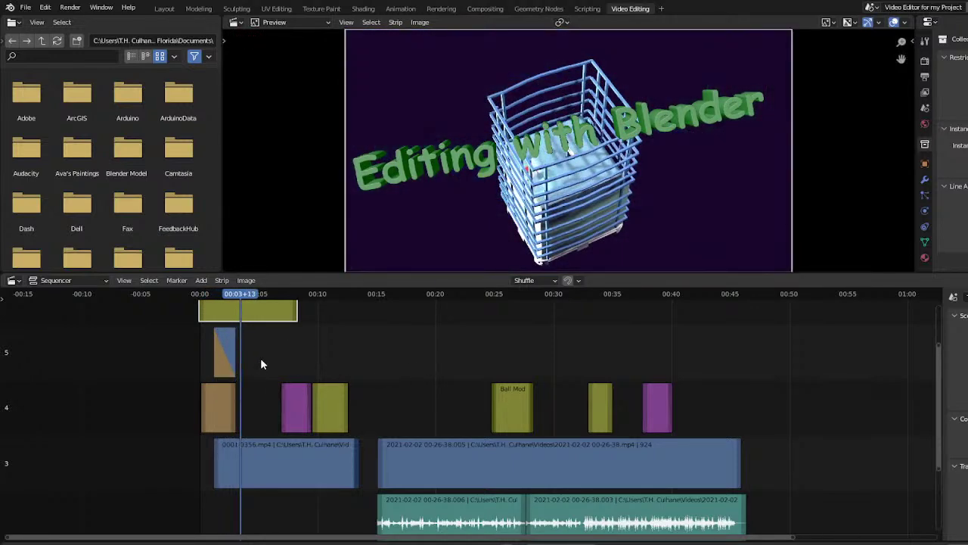
# Shift the strips after the title and tortoise image later in time and lengthen the tortoise strip
pyautogui.moveTo(254, 359); pyautogui.dragTo(766, 538)
pyautogui.scroll(-2, 812, 489)
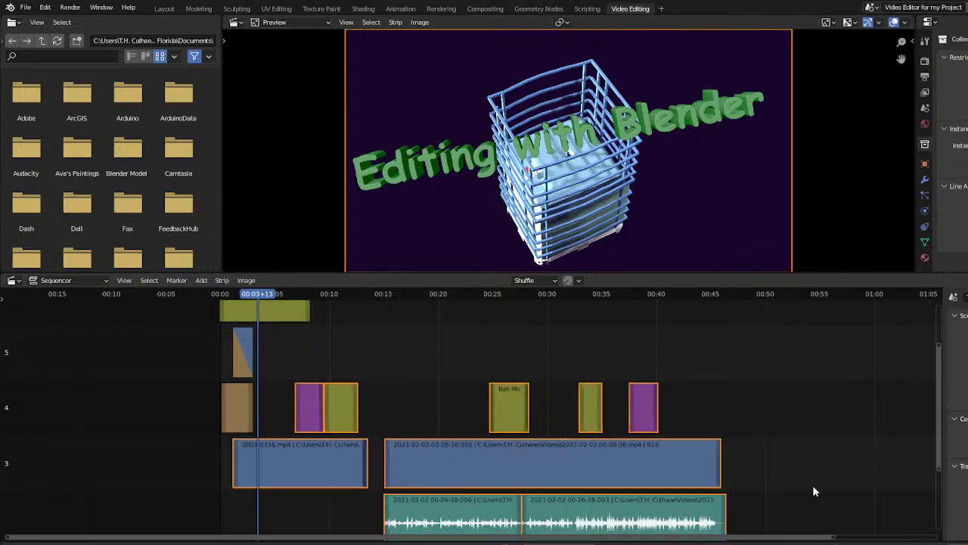
pyautogui.moveTo(528, 471); pyautogui.dragTo(560, 468)
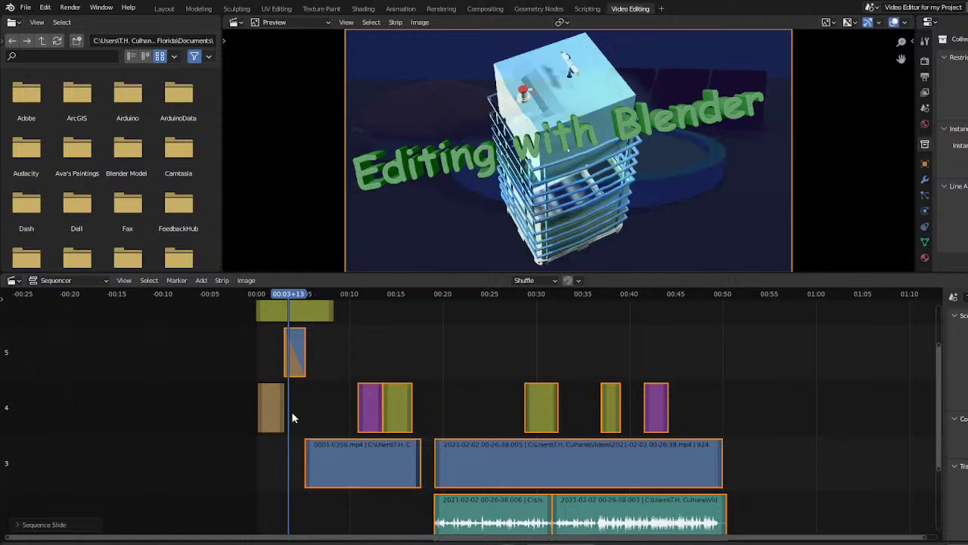
pyautogui.moveTo(283, 417)
pyautogui.mouseDown()
pyautogui.moveTo(326, 416)
pyautogui.moveTo(299, 417)
pyautogui.mouseUp()
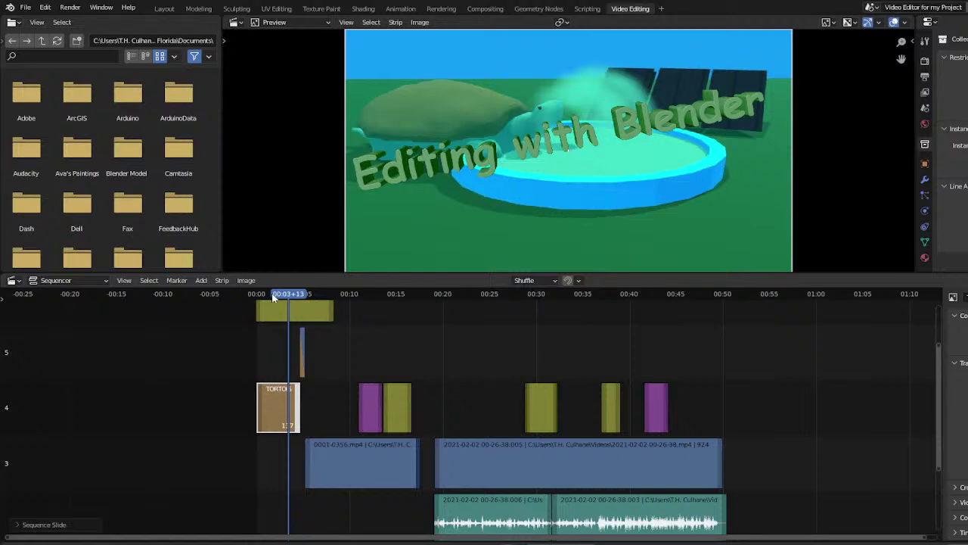
pyautogui.moveTo(289, 296); pyautogui.dragTo(317, 299)
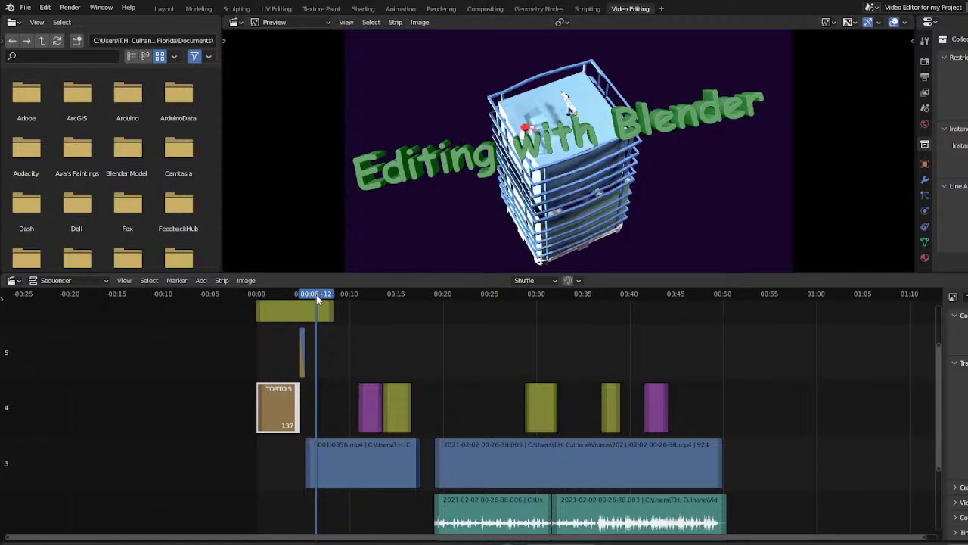
pyautogui.moveTo(326, 358); pyautogui.dragTo(640, 527)
pyautogui.press('g')
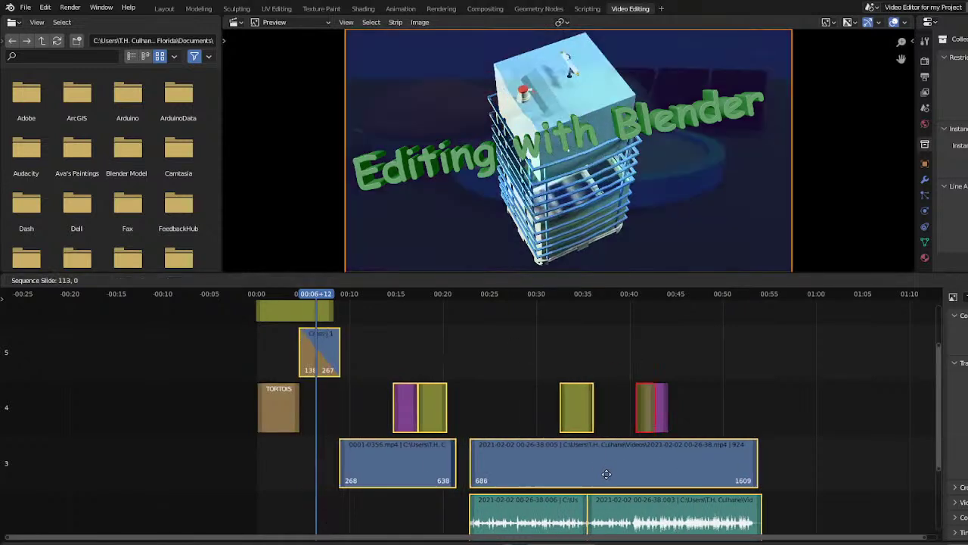
pyautogui.click(595, 473)
pyautogui.press('g')
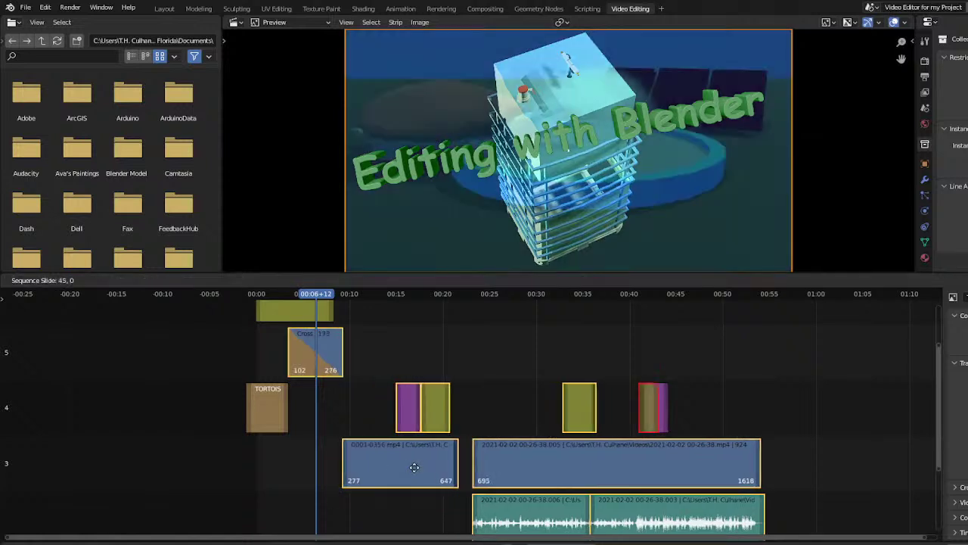
pyautogui.rightClick(417, 467)
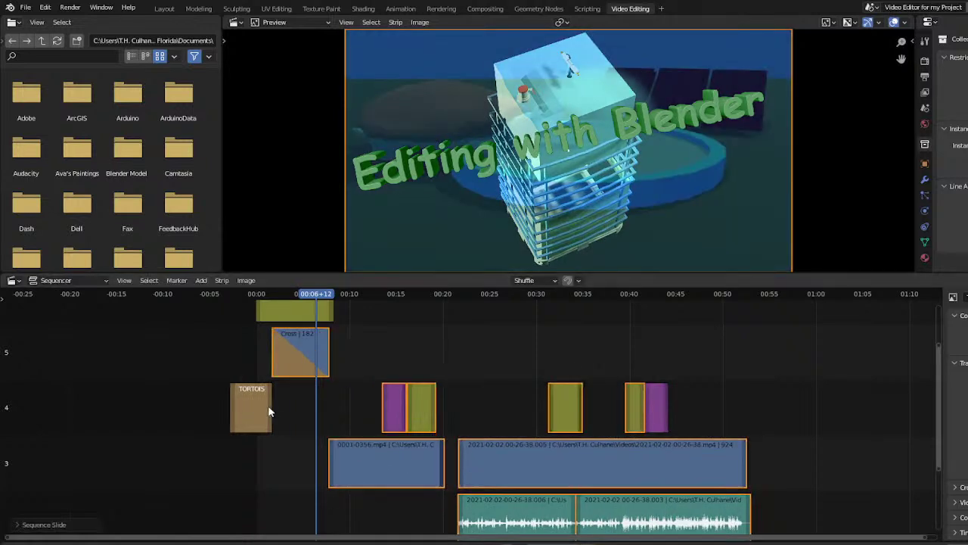
# Extend the TORTOISE strip to about 00:10 and trim the title strip to end near 00:05
pyautogui.moveTo(270, 409); pyautogui.dragTo(341, 414)
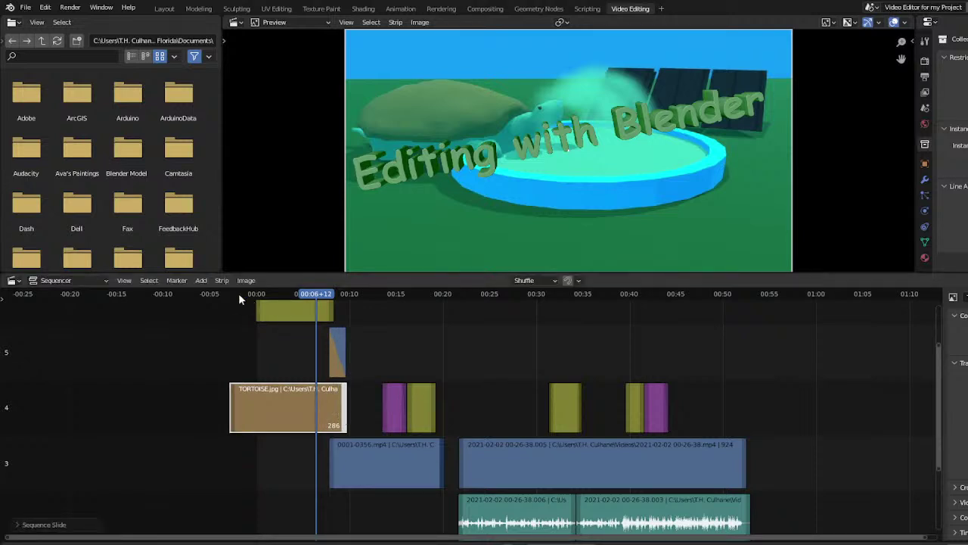
pyautogui.hotkey('shift', 'Left')
pyautogui.press('space')
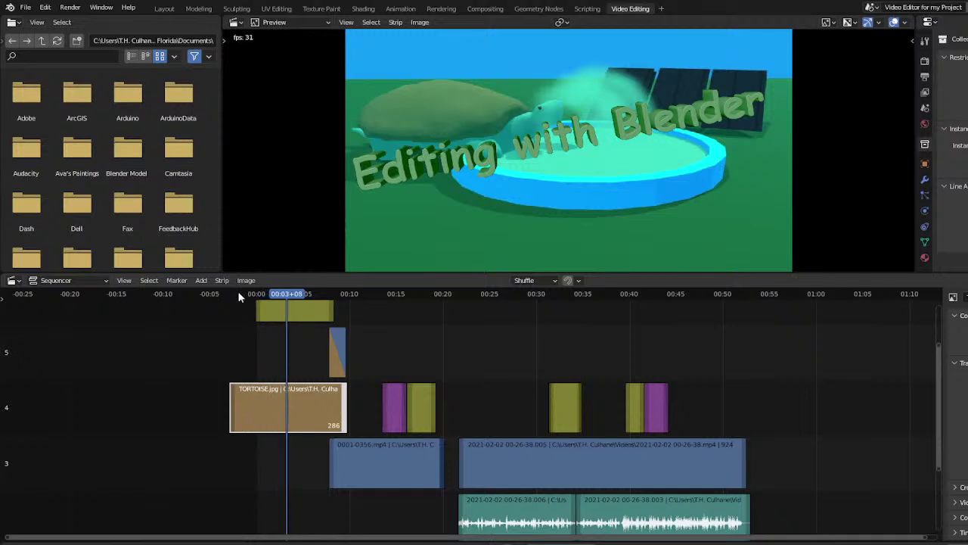
pyautogui.press('space')
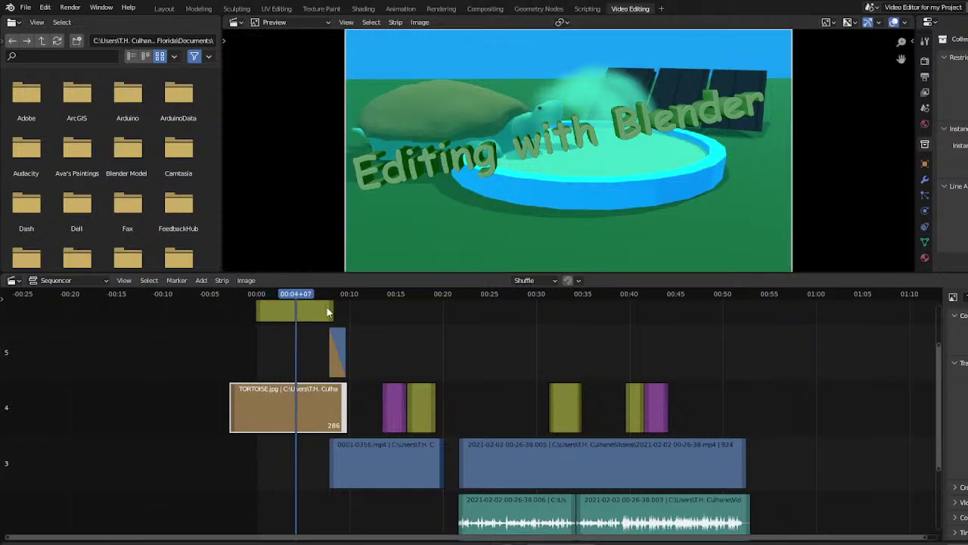
pyautogui.moveTo(330, 313); pyautogui.dragTo(305, 314)
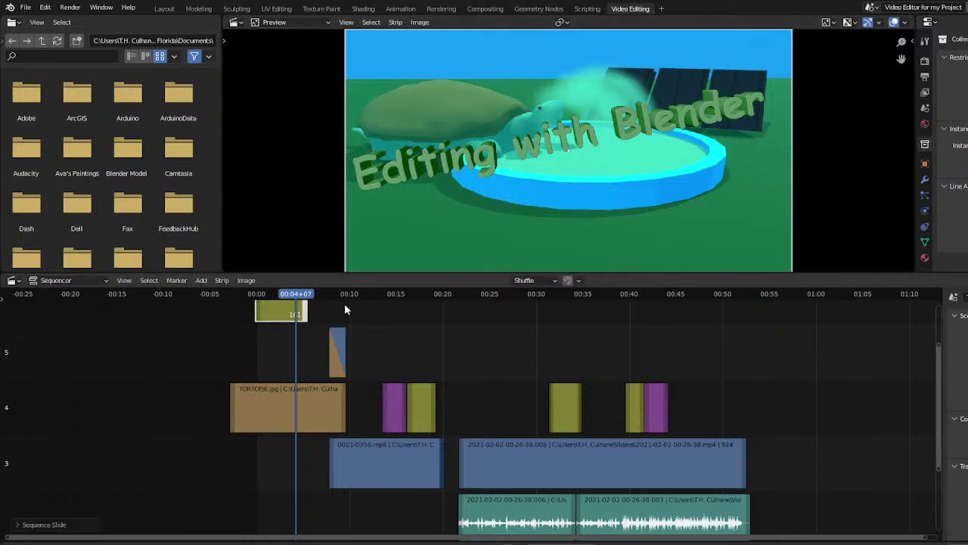
# Add a Fade Out to the Text Scene title strip and preview the fade
pyautogui.rightClick(292, 308)
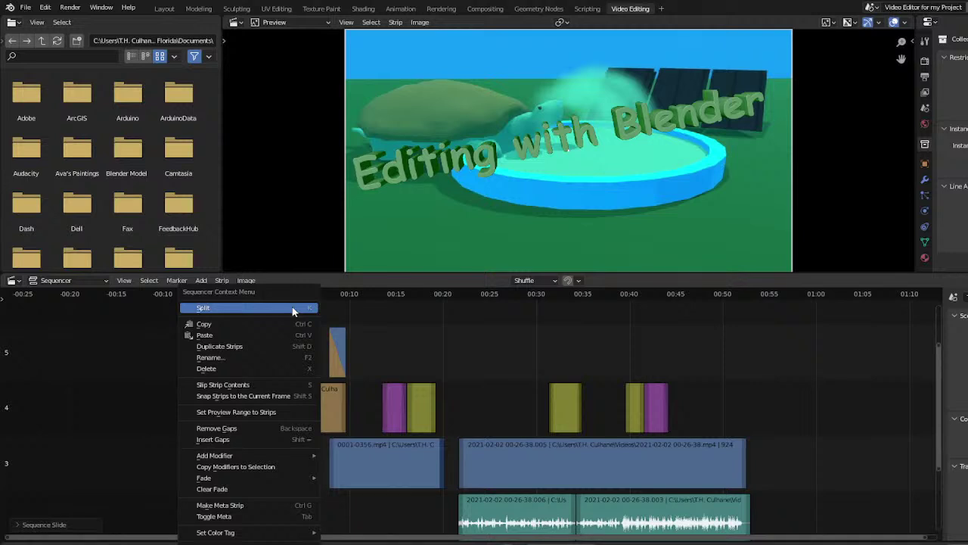
pyautogui.moveTo(266, 458)
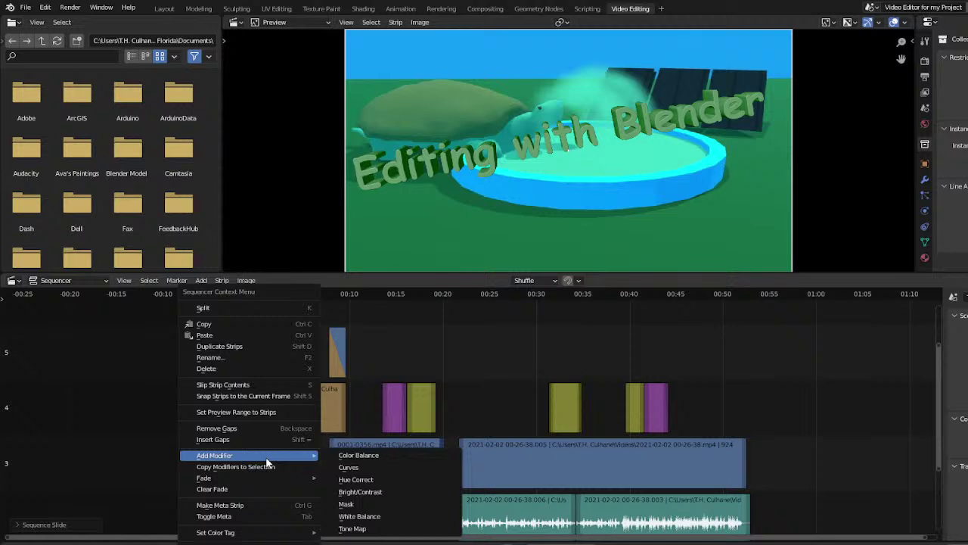
pyautogui.moveTo(274, 476)
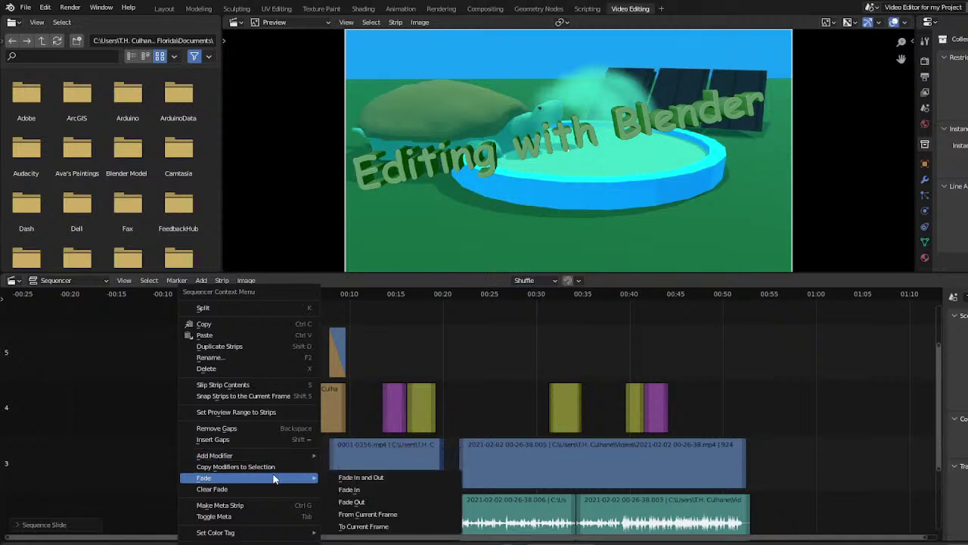
pyautogui.click(357, 503)
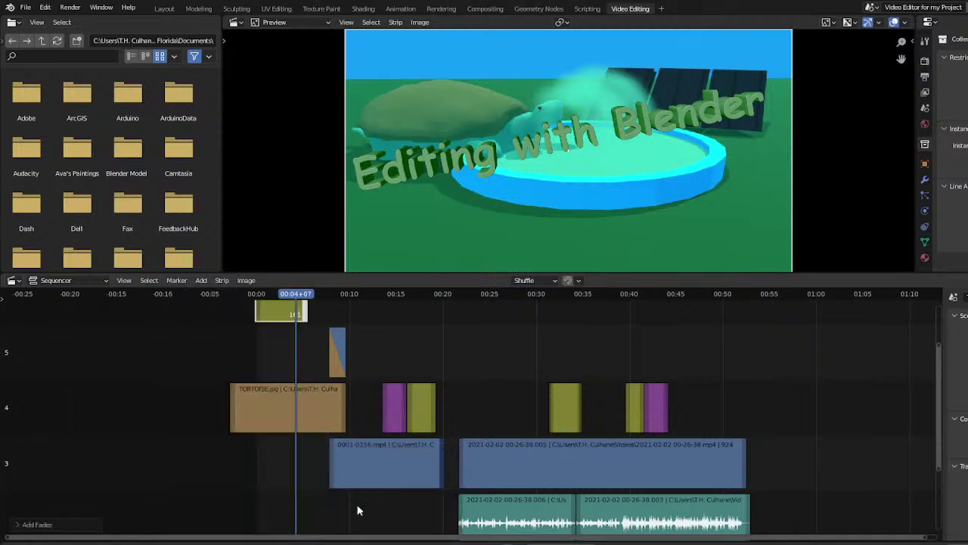
pyautogui.moveTo(257, 297)
pyautogui.mouseDown()
pyautogui.moveTo(298, 298)
pyautogui.moveTo(306, 302)
pyautogui.moveTo(288, 301)
pyautogui.moveTo(315, 311)
pyautogui.moveTo(267, 310)
pyautogui.mouseUp()
pyautogui.press('space')
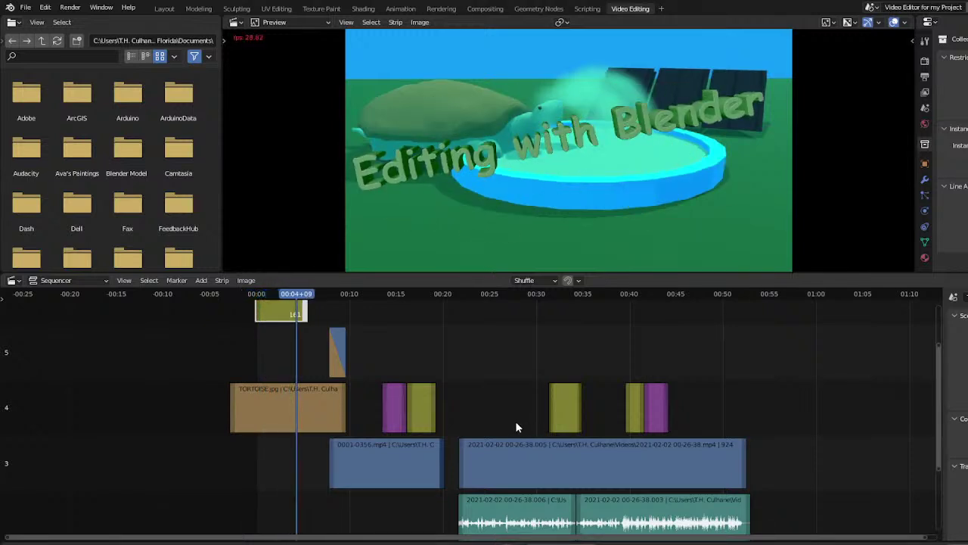
pyautogui.click(259, 295)
pyautogui.scroll(-2, 441, 363)
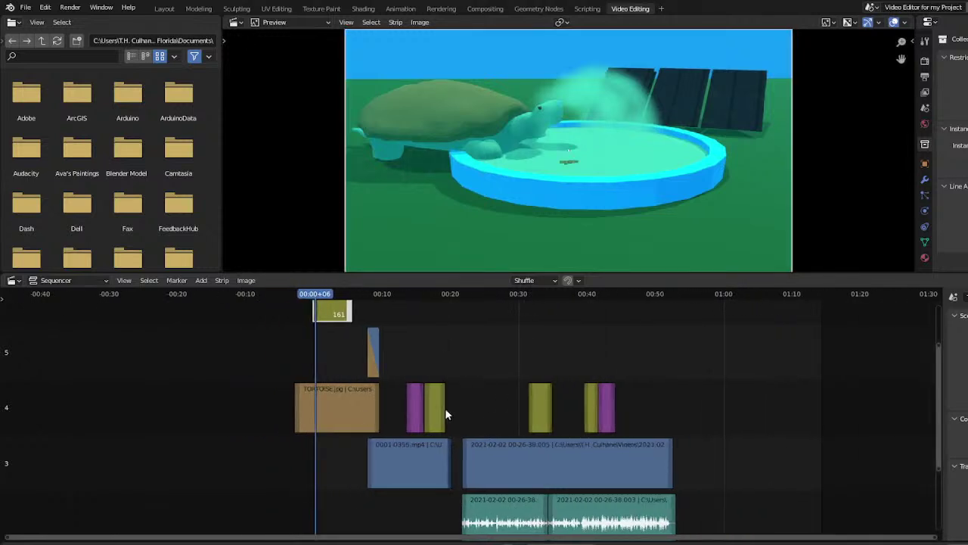
pyautogui.scroll(-1, 382, 404)
pyautogui.scroll(3, 396, 408)
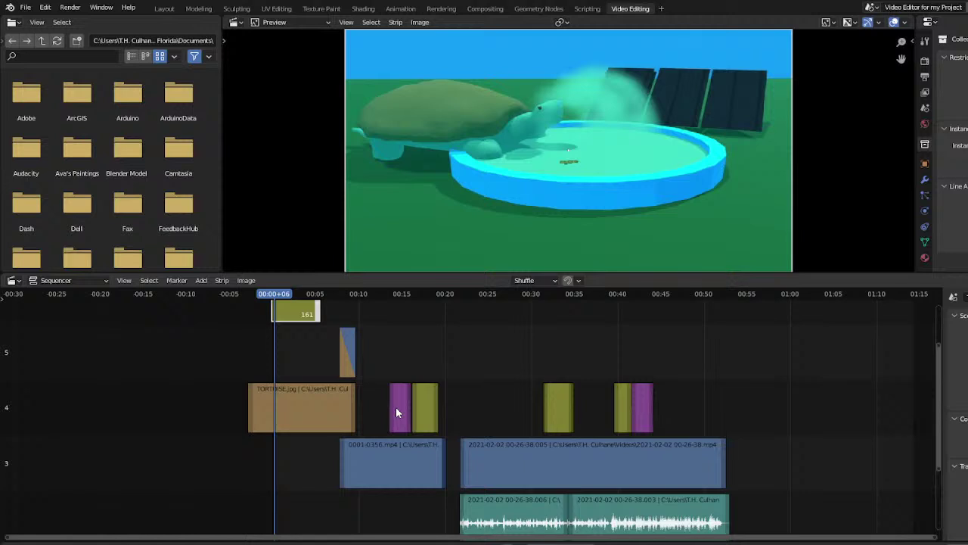
pyautogui.scroll(1, 396, 406)
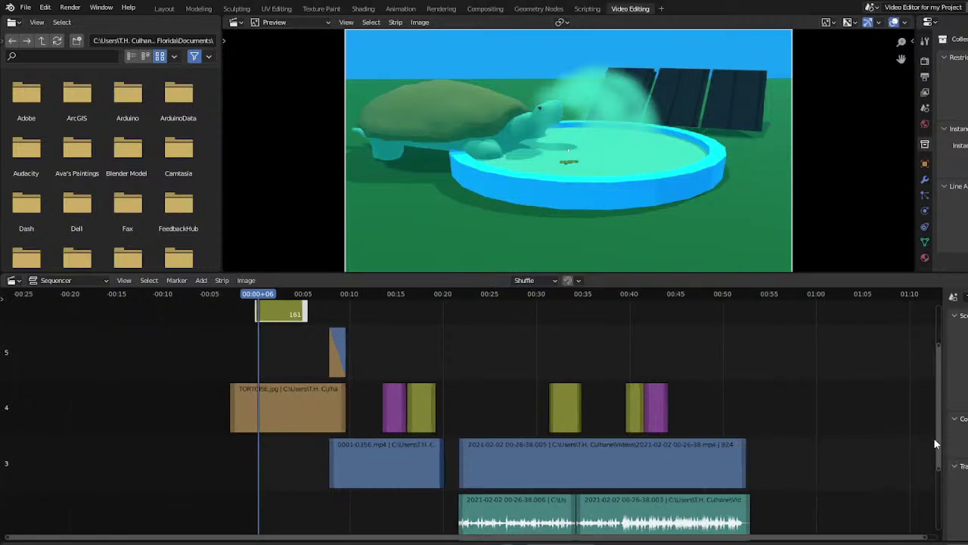
pyautogui.moveTo(935, 442); pyautogui.dragTo(939, 495)
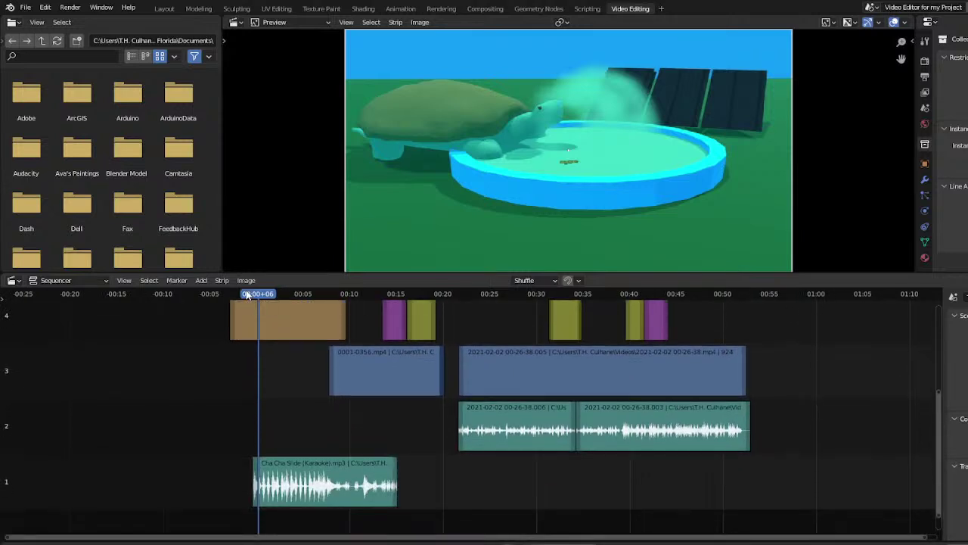
pyautogui.press('space')
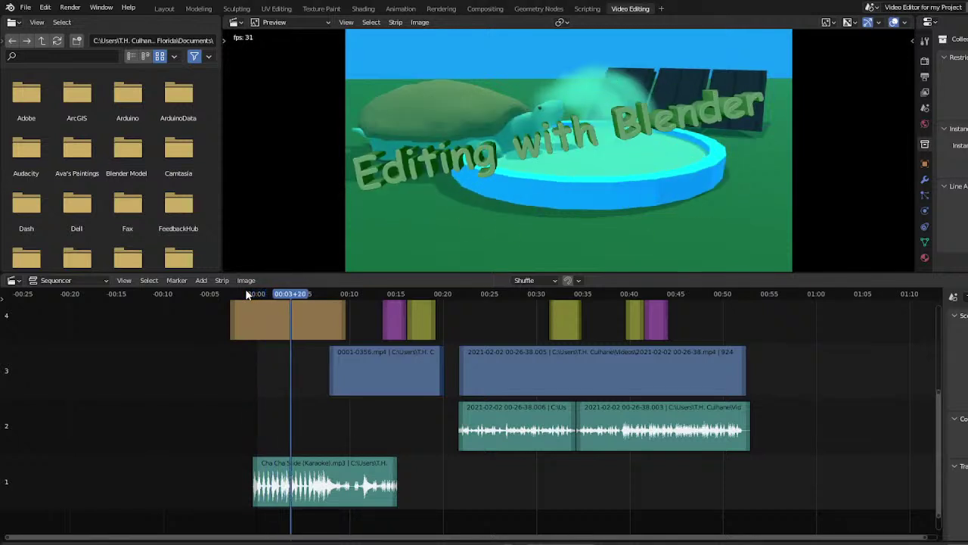
pyautogui.press('space')
pyautogui.scroll(2, 195, 328)
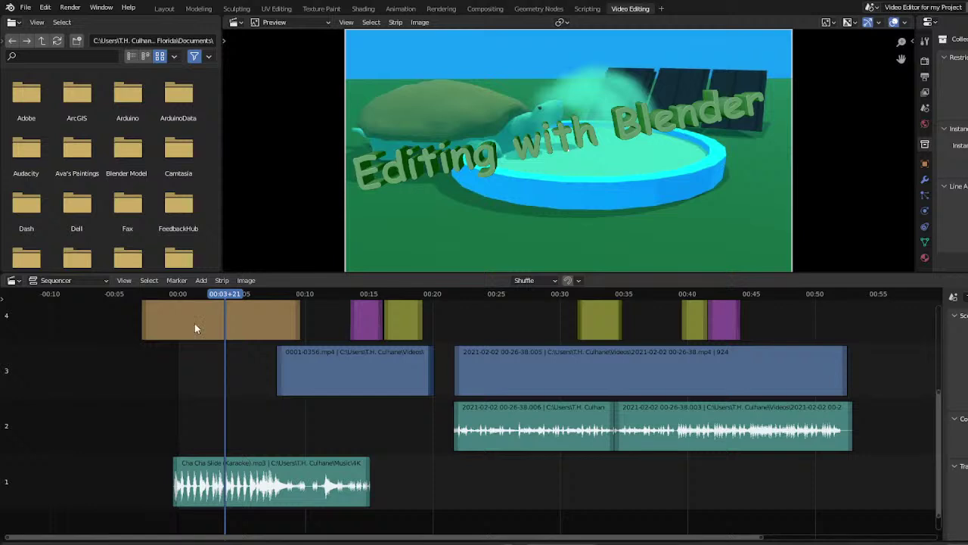
pyautogui.click(201, 295)
pyautogui.press('space')
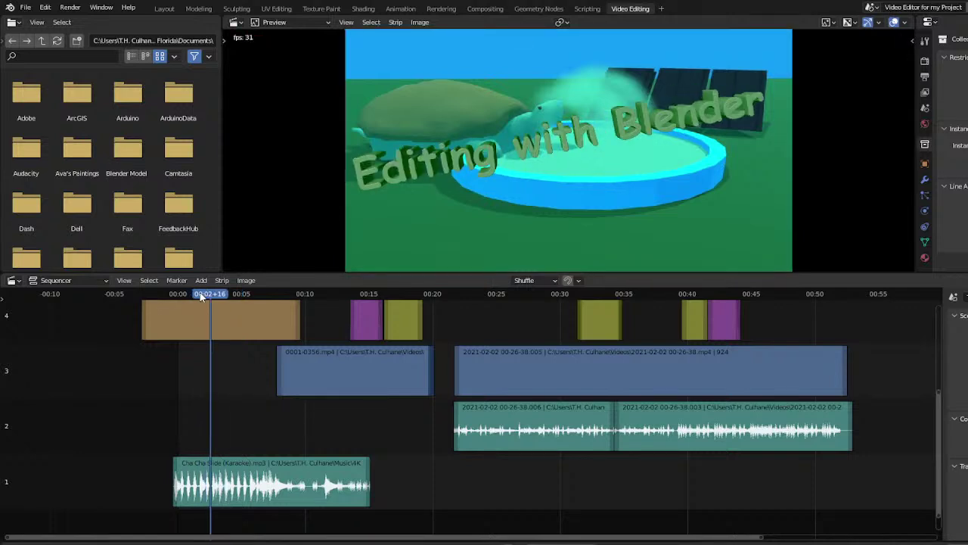
pyautogui.press('space')
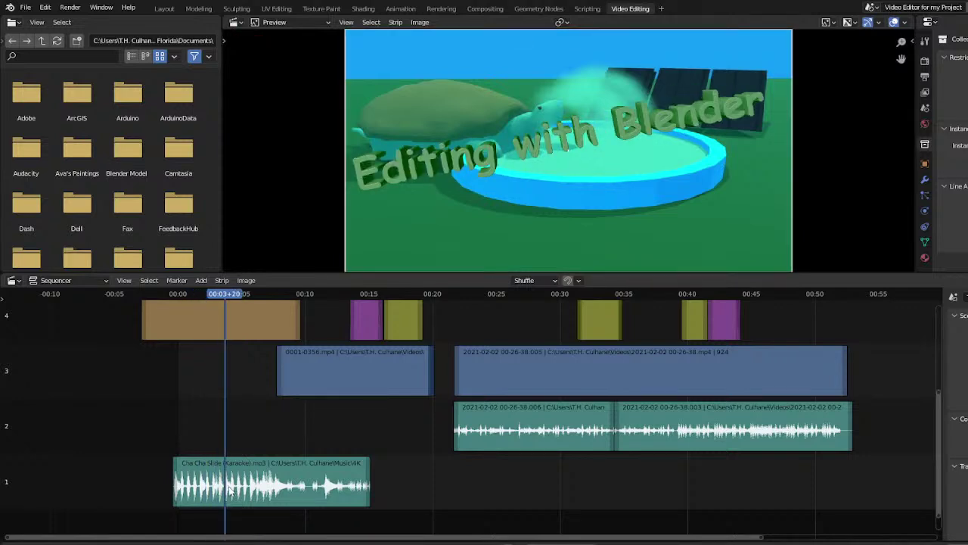
pyautogui.scroll(-1, 277, 351)
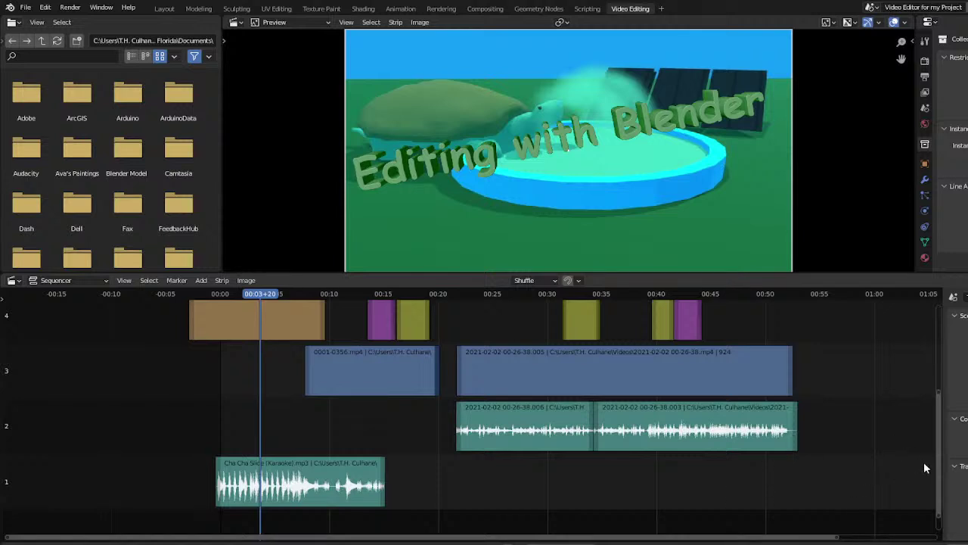
# Shorten the Text Scene strip to end at 00:04+06, 128 frames, and scrub to check the title
pyautogui.moveTo(937, 481); pyautogui.dragTo(915, 383)
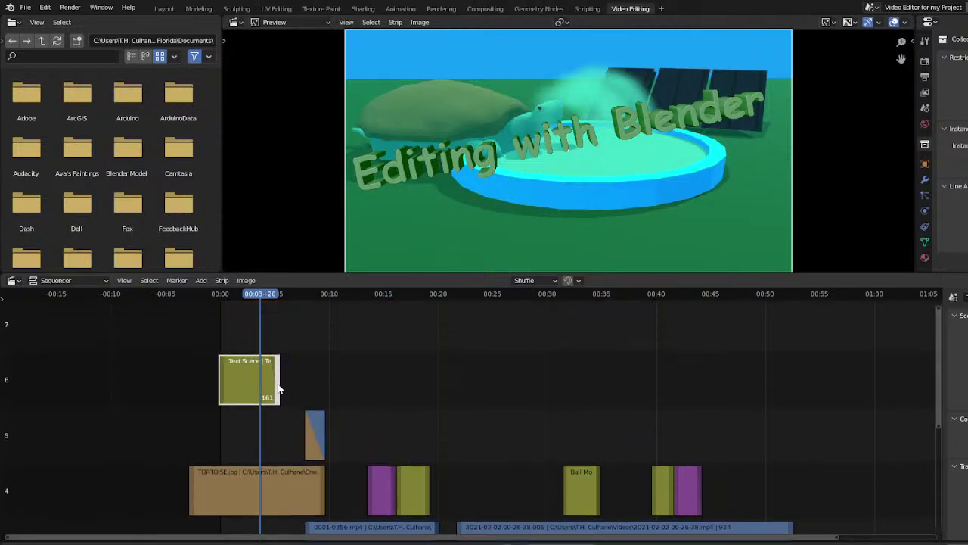
pyautogui.moveTo(279, 391); pyautogui.dragTo(267, 392)
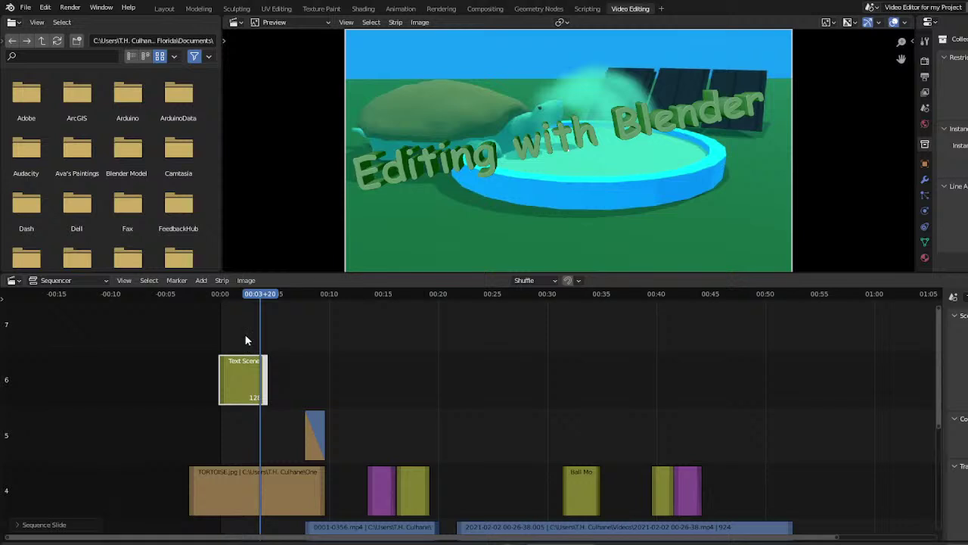
pyautogui.click(254, 297)
pyautogui.moveTo(254, 296)
pyautogui.mouseDown()
pyautogui.moveTo(270, 297)
pyautogui.moveTo(252, 296)
pyautogui.mouseUp()
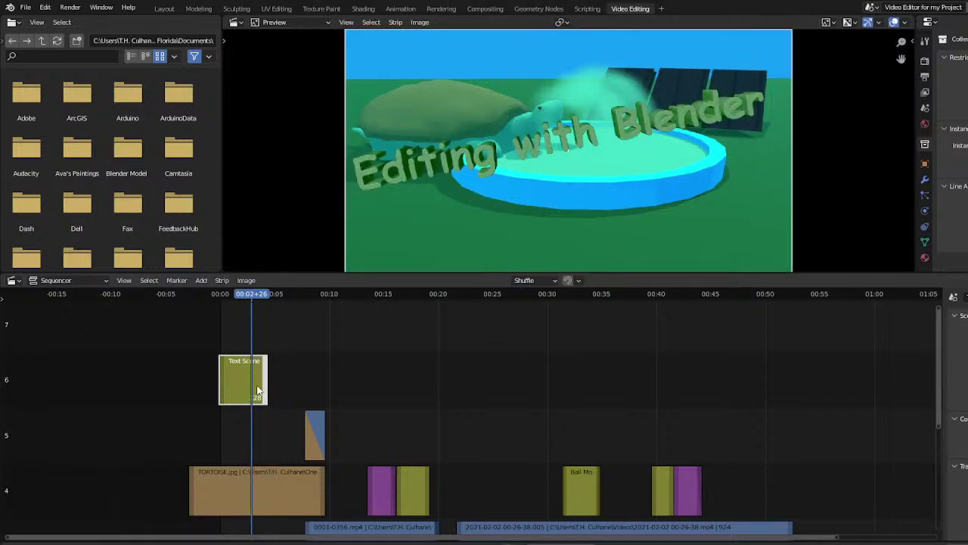
pyautogui.moveTo(265, 296)
pyautogui.mouseDown()
pyautogui.moveTo(281, 301)
pyautogui.moveTo(263, 299)
pyautogui.moveTo(280, 306)
pyautogui.moveTo(265, 308)
pyautogui.moveTo(288, 307)
pyautogui.moveTo(265, 298)
pyautogui.mouseUp()
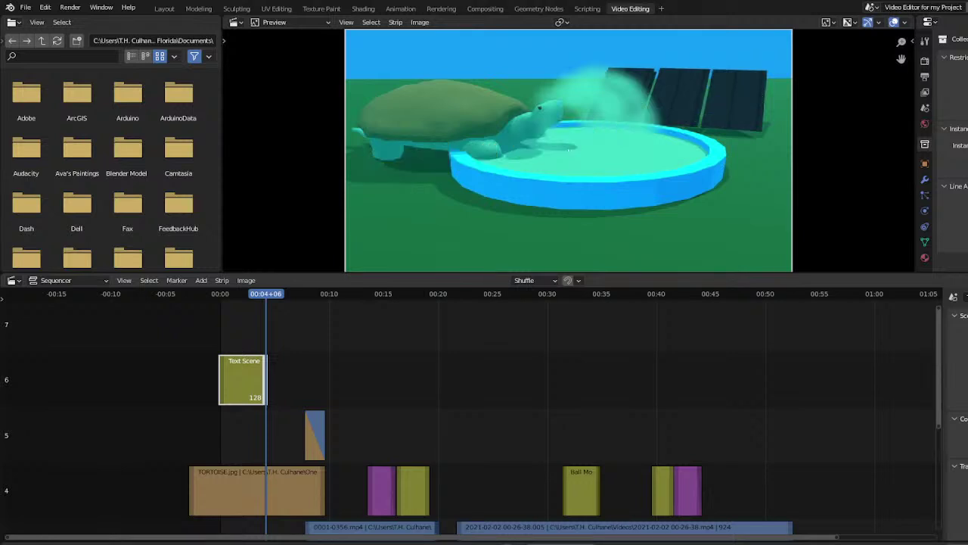
pyautogui.moveTo(265, 299); pyautogui.dragTo(265, 300)
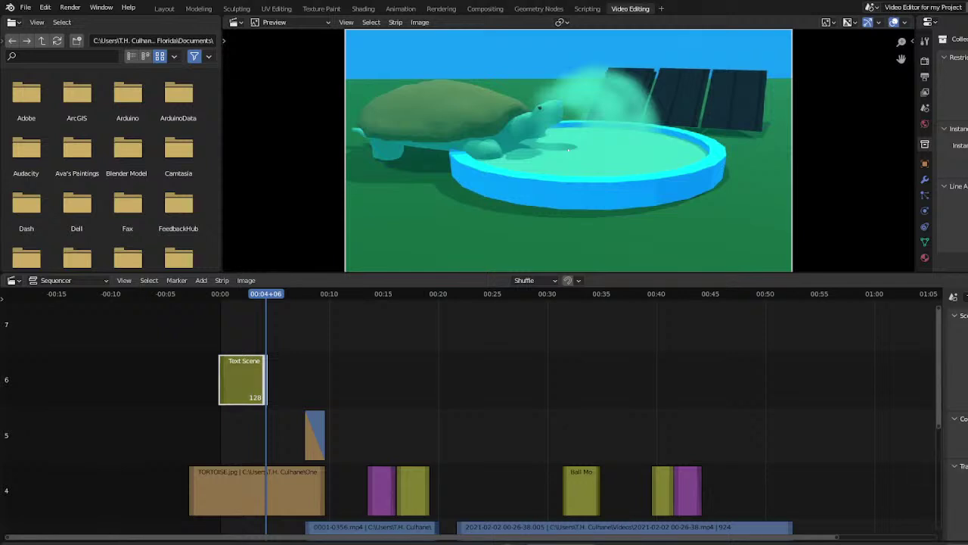
pyautogui.moveTo(264, 295); pyautogui.dragTo(208, 320)
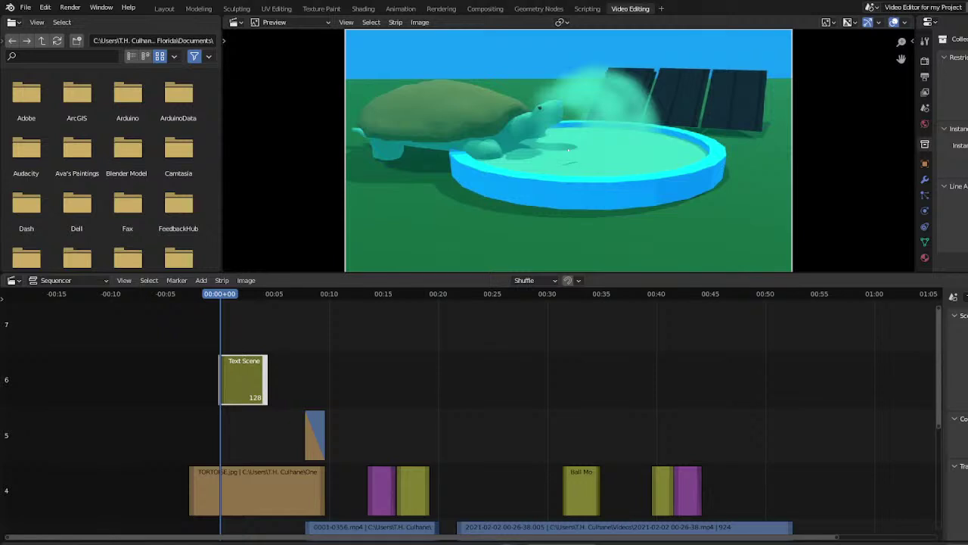
pyautogui.moveTo(219, 296); pyautogui.dragTo(253, 322)
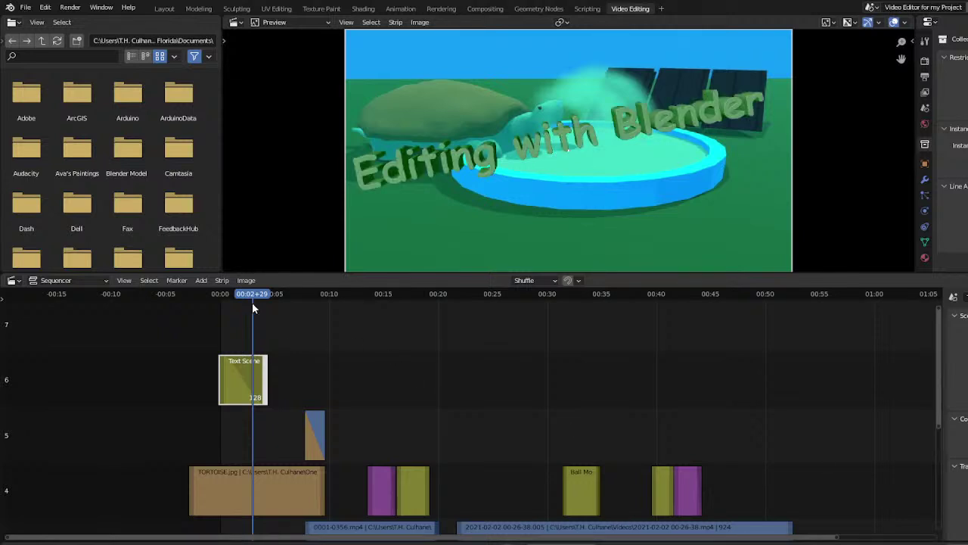
pyautogui.moveTo(252, 302)
pyautogui.mouseDown()
pyautogui.moveTo(225, 298)
pyautogui.moveTo(247, 304)
pyautogui.mouseUp()
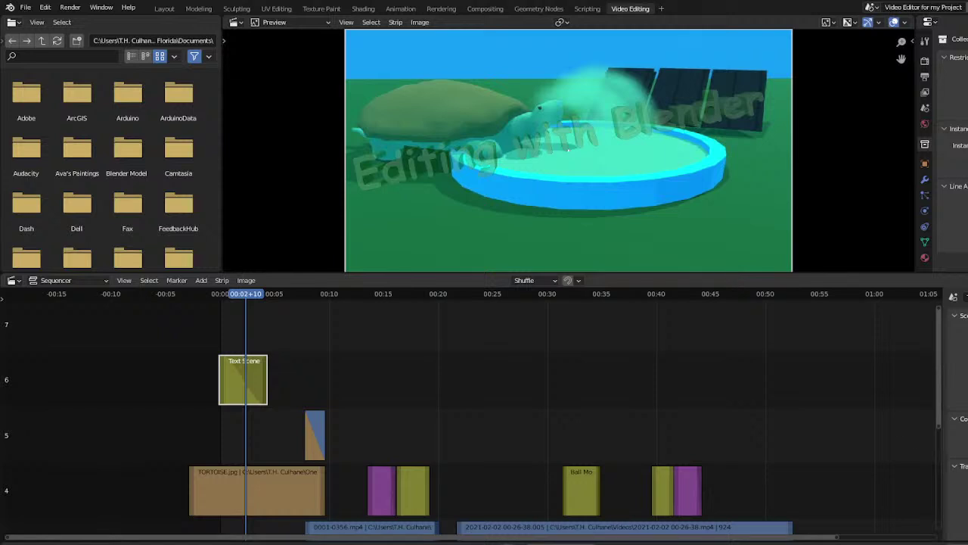
pyautogui.scroll(-2, 475, 351)
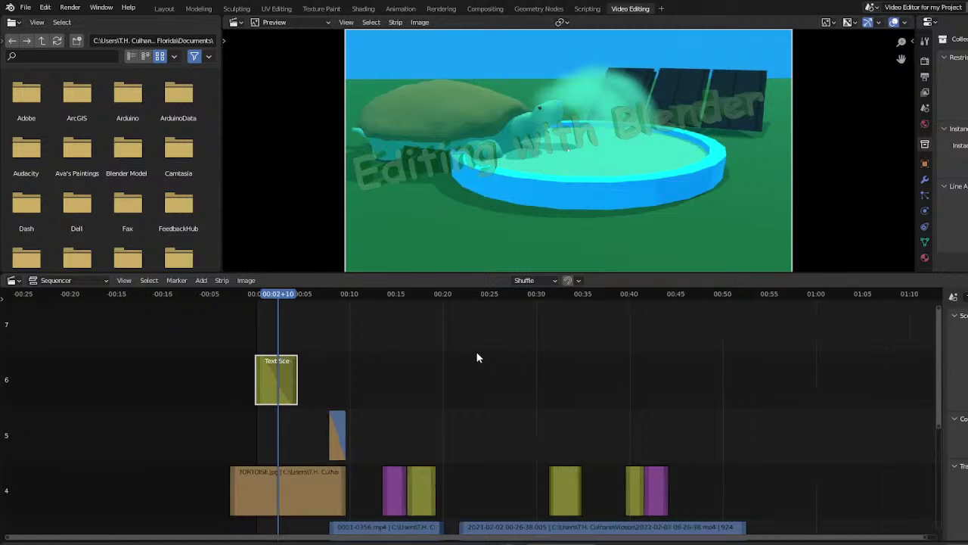
pyautogui.hotkey('shift', 'Left')
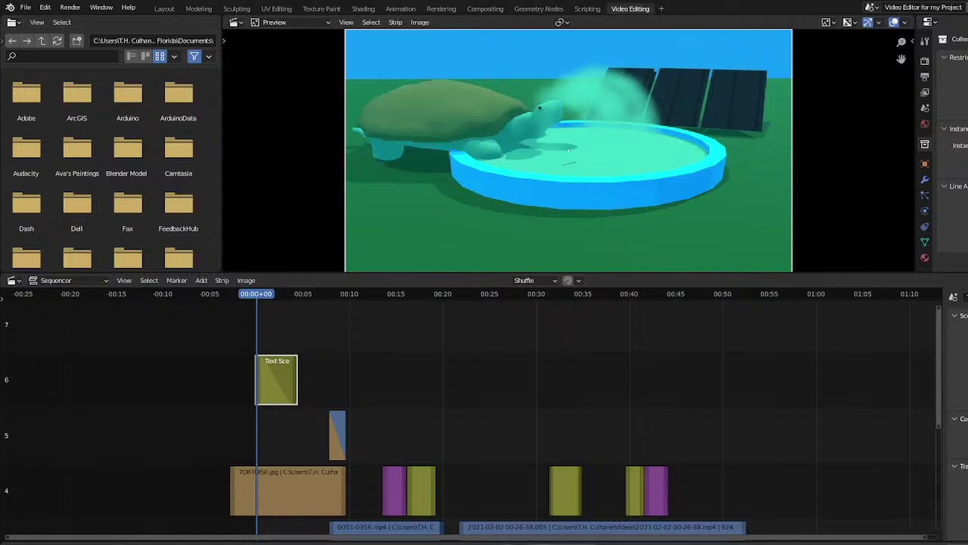
pyautogui.press('pageup')
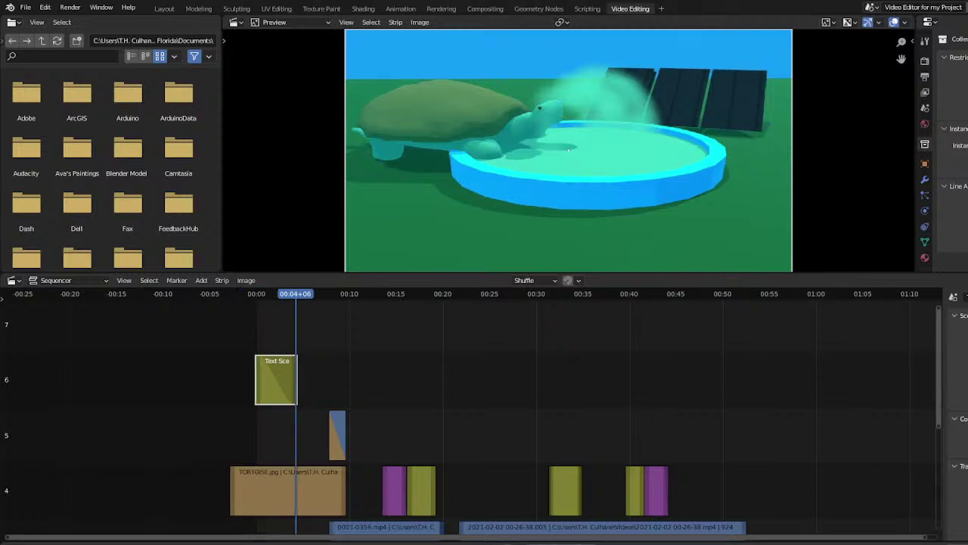
pyautogui.hotkey('shift', 'Left')
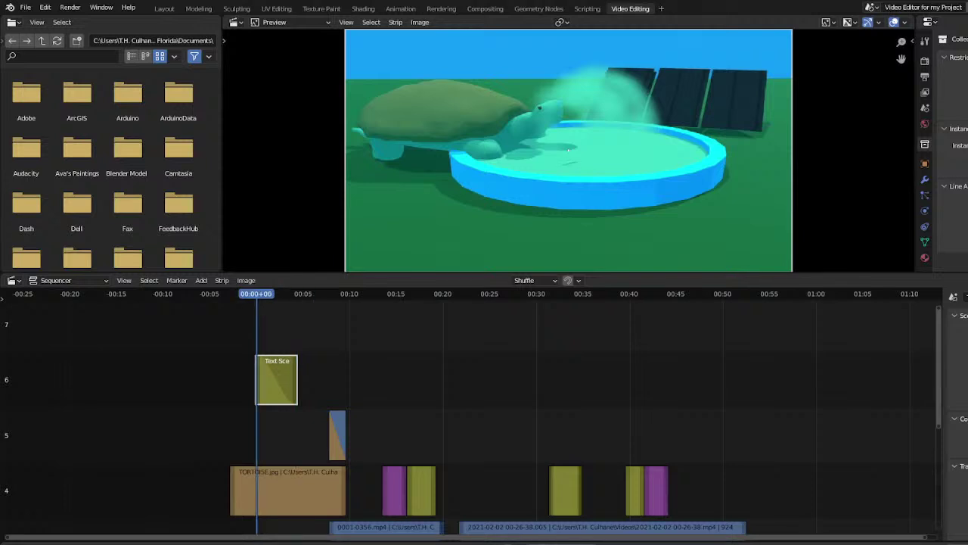
pyautogui.press('pageup')
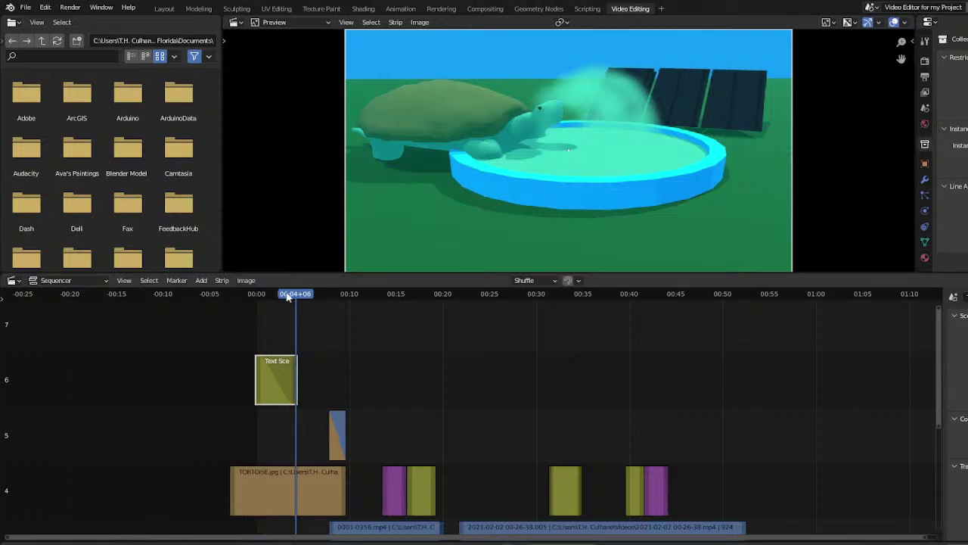
pyautogui.moveTo(293, 296); pyautogui.dragTo(289, 300)
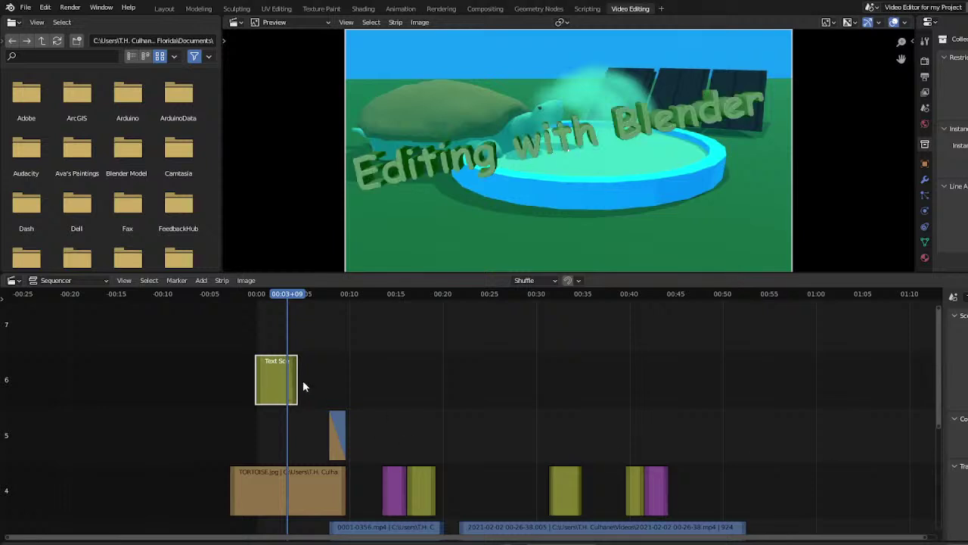
pyautogui.moveTo(287, 300); pyautogui.dragTo(279, 299)
pyautogui.moveTo(276, 299); pyautogui.dragTo(265, 295)
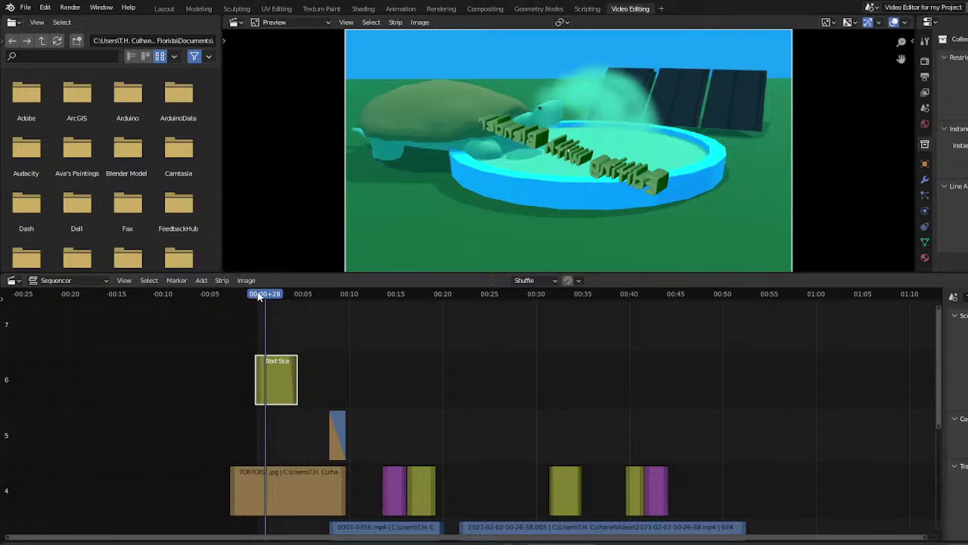
pyautogui.moveTo(258, 295); pyautogui.dragTo(318, 328)
# Check the transition strip in channel 5 and play the edit from the start
pyautogui.click(333, 448)
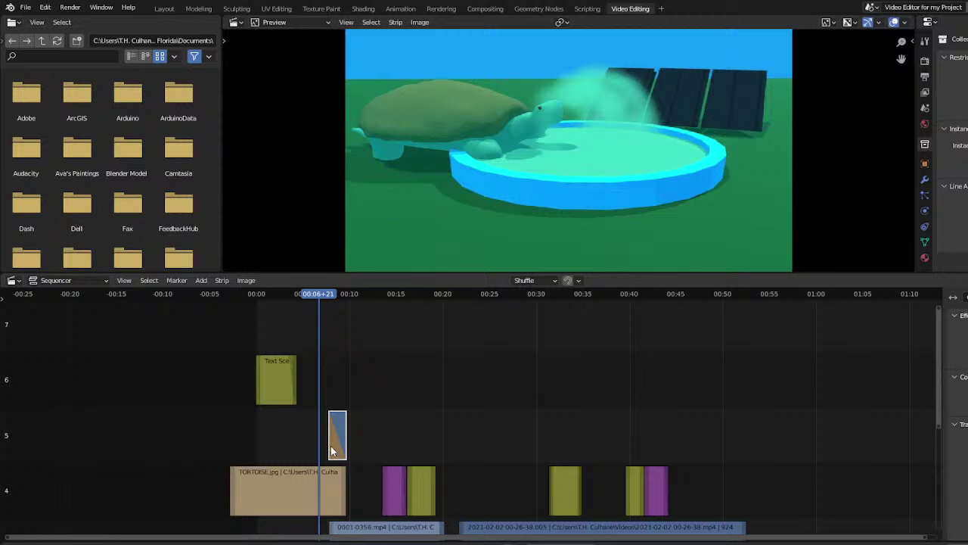
pyautogui.moveTo(329, 444)
pyautogui.mouseDown()
pyautogui.moveTo(307, 447)
pyautogui.moveTo(335, 451)
pyautogui.mouseUp()
pyautogui.scroll(-3, 370, 399)
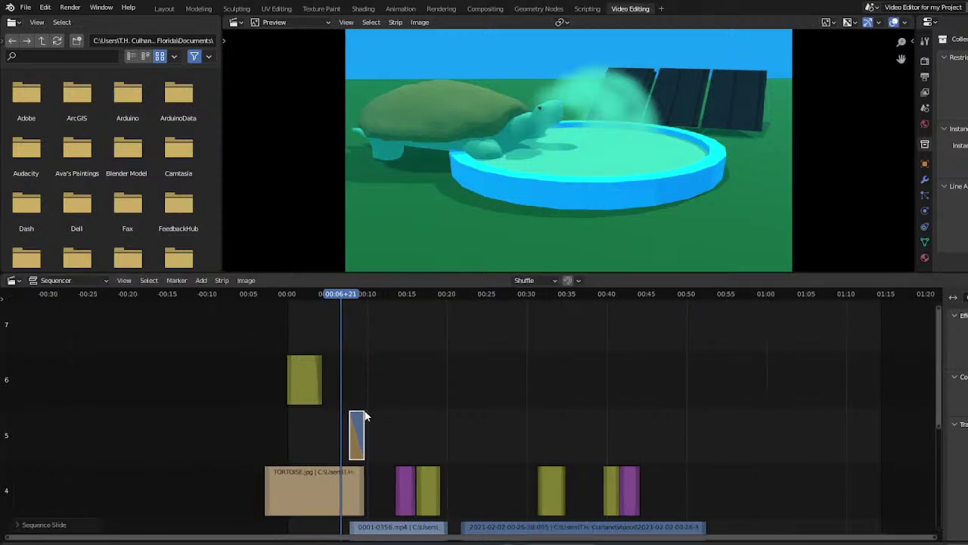
pyautogui.moveTo(299, 298); pyautogui.dragTo(360, 299)
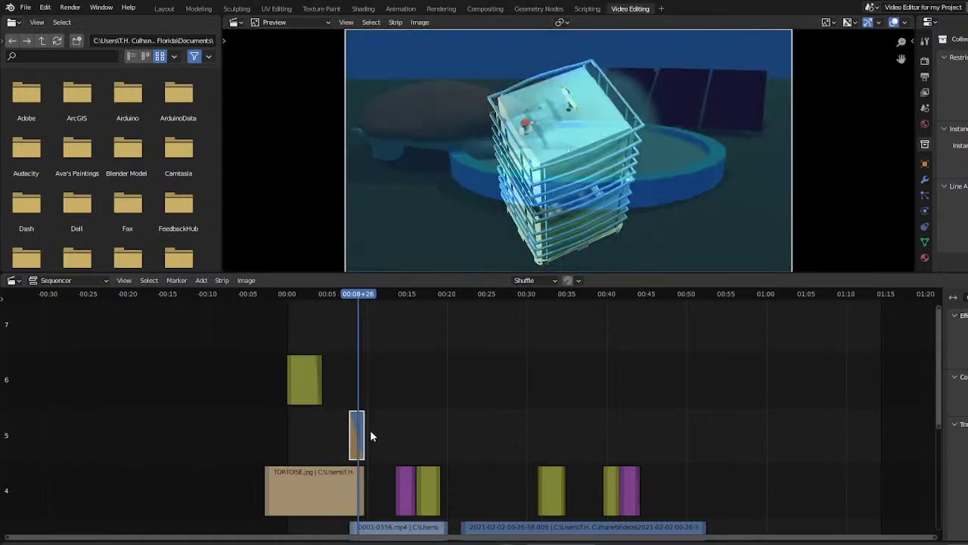
pyautogui.hotkey('shift', 'Left')
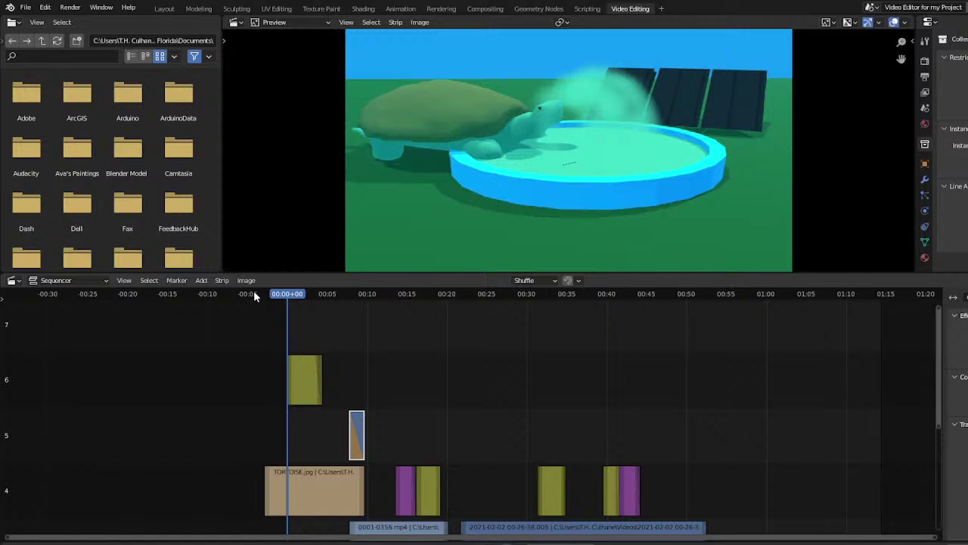
pyautogui.press('space')
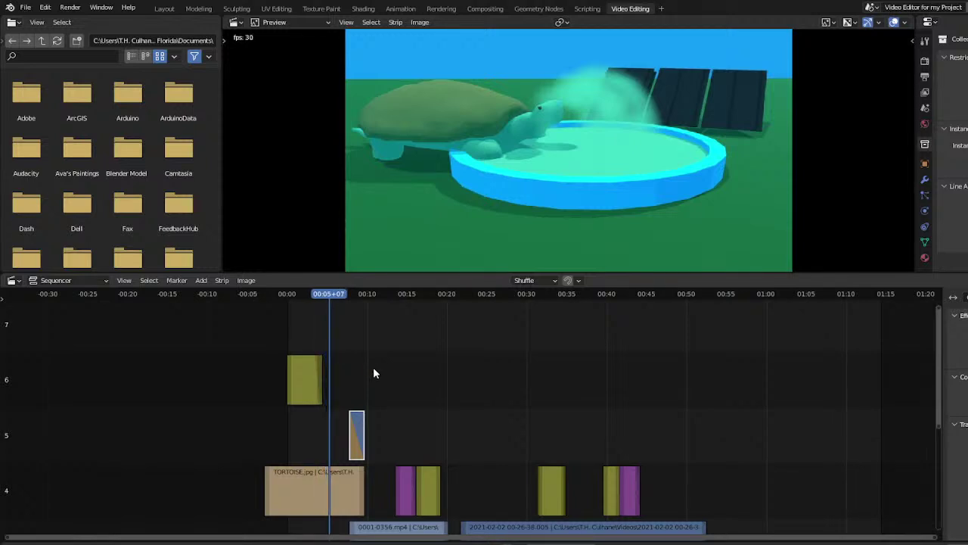
pyautogui.press('space')
pyautogui.moveTo(324, 310); pyautogui.dragTo(280, 337)
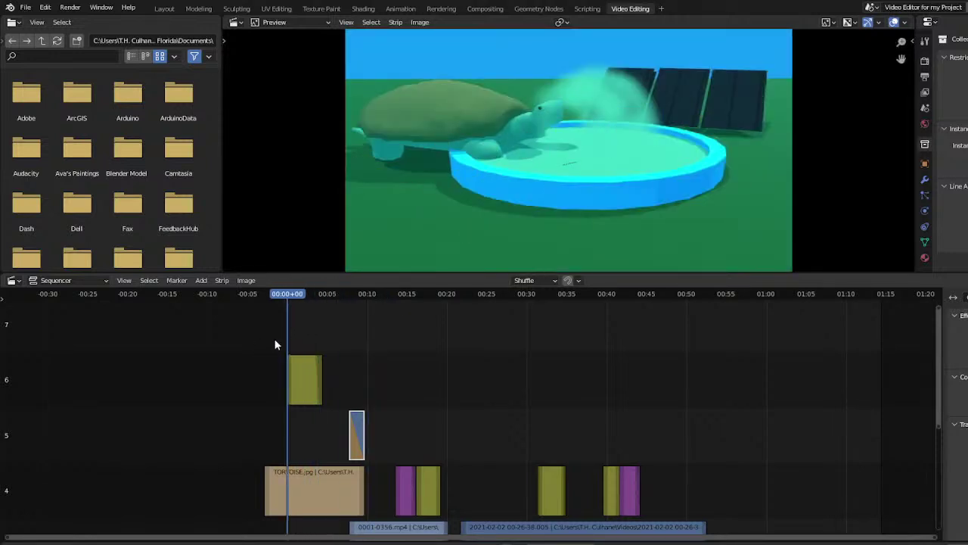
# Add a fade to the TORTOISE.jpg image strip and play it back
pyautogui.click(296, 487)
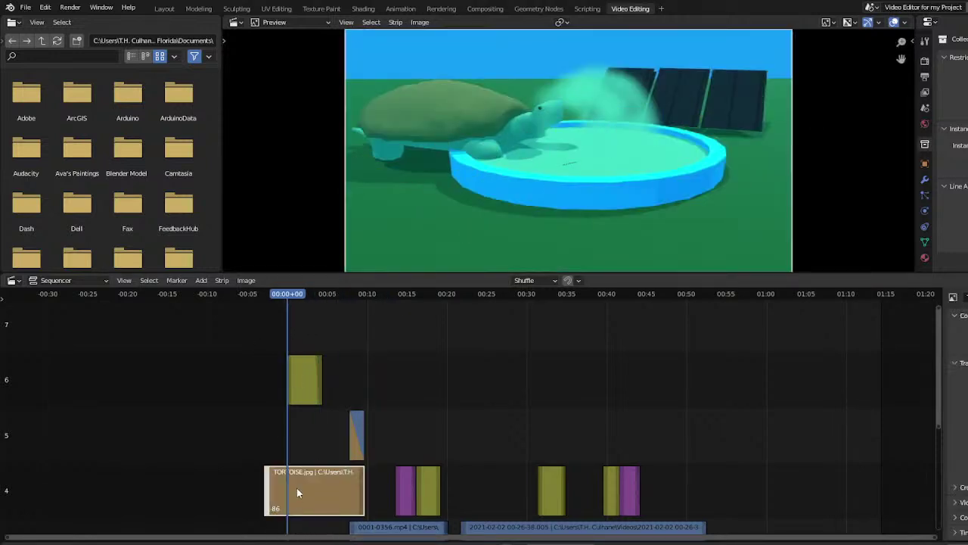
pyautogui.rightClick(297, 490)
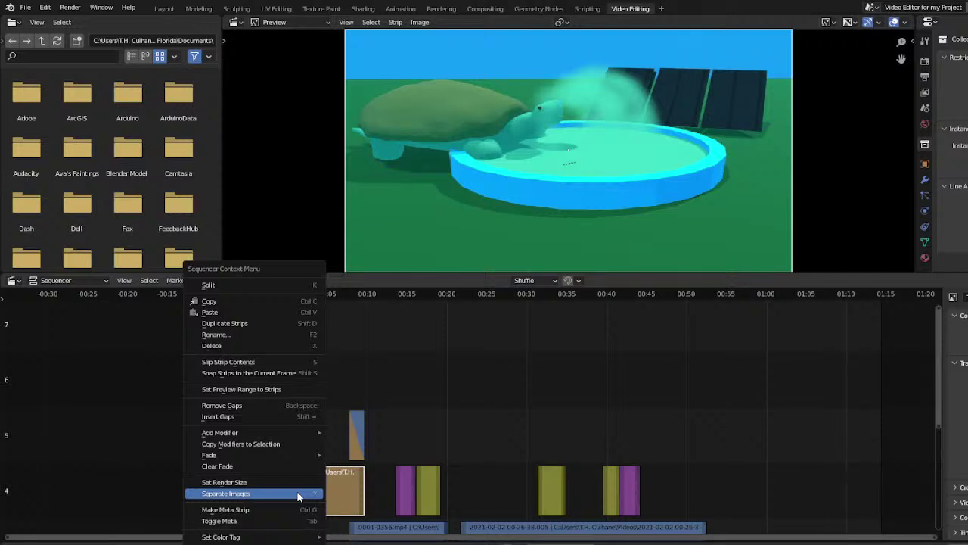
pyautogui.moveTo(298, 455)
pyautogui.click(362, 469)
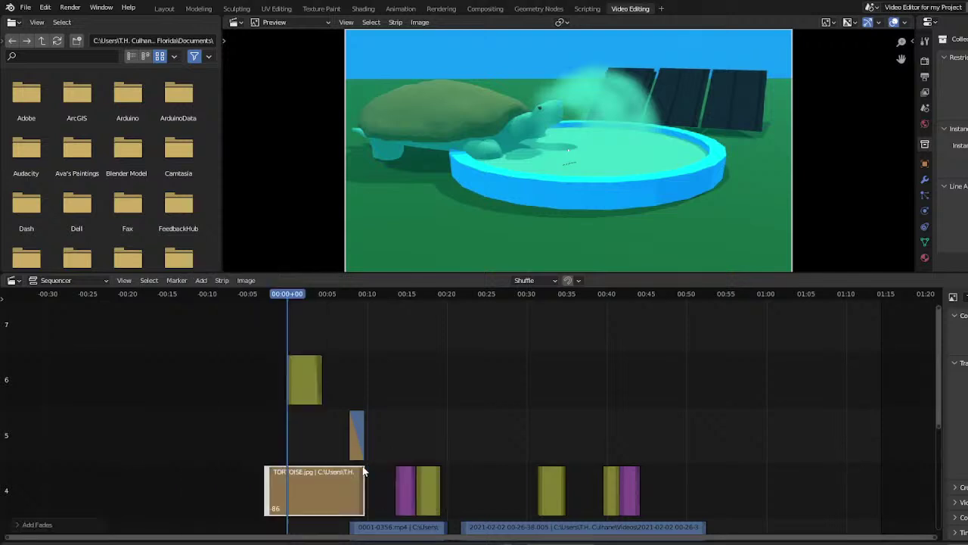
pyautogui.press('space')
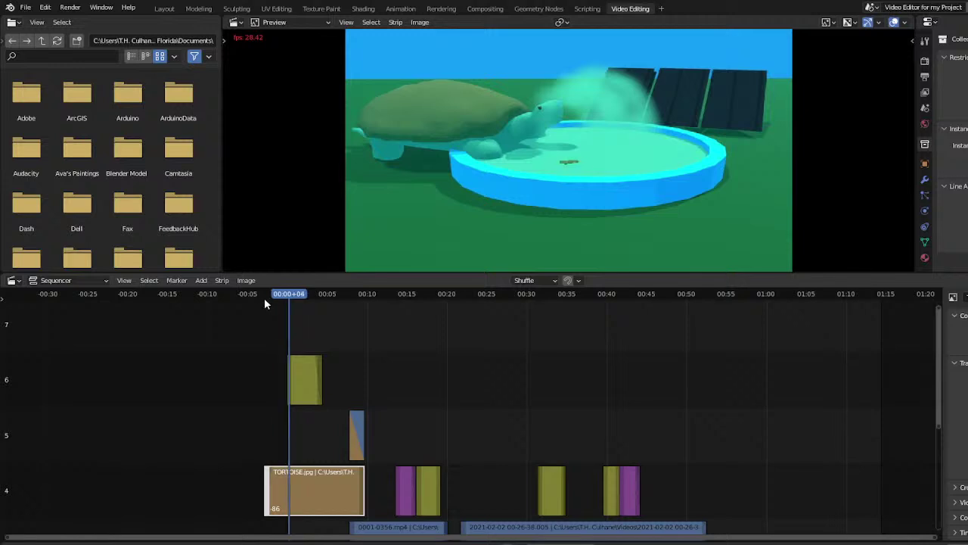
# Adjust the tortoise strip's start and replay the edit from the beginning
pyautogui.moveTo(267, 496); pyautogui.dragTo(294, 494)
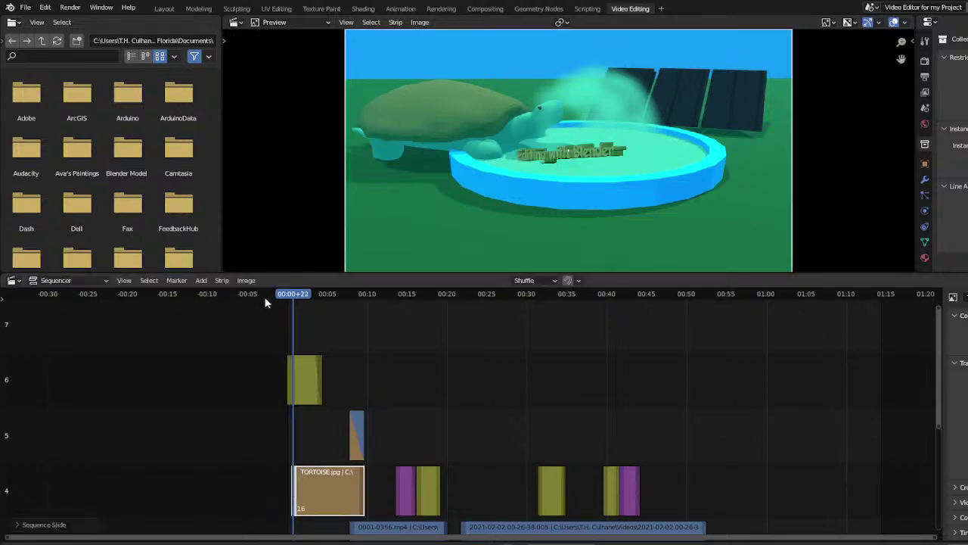
pyautogui.hotkey('shift', 'Left')
pyautogui.press('space')
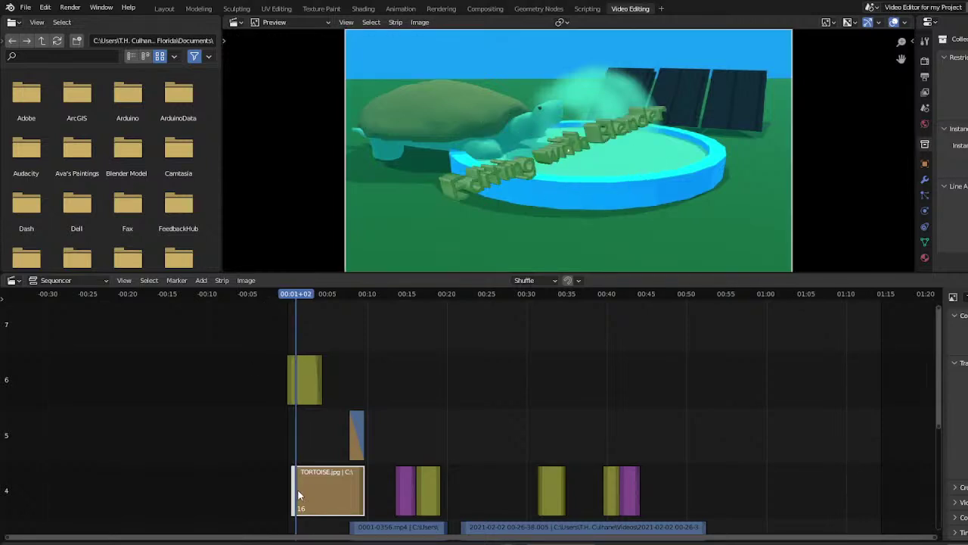
pyautogui.moveTo(293, 496); pyautogui.dragTo(273, 495)
pyautogui.hotkey('shift', 'Left')
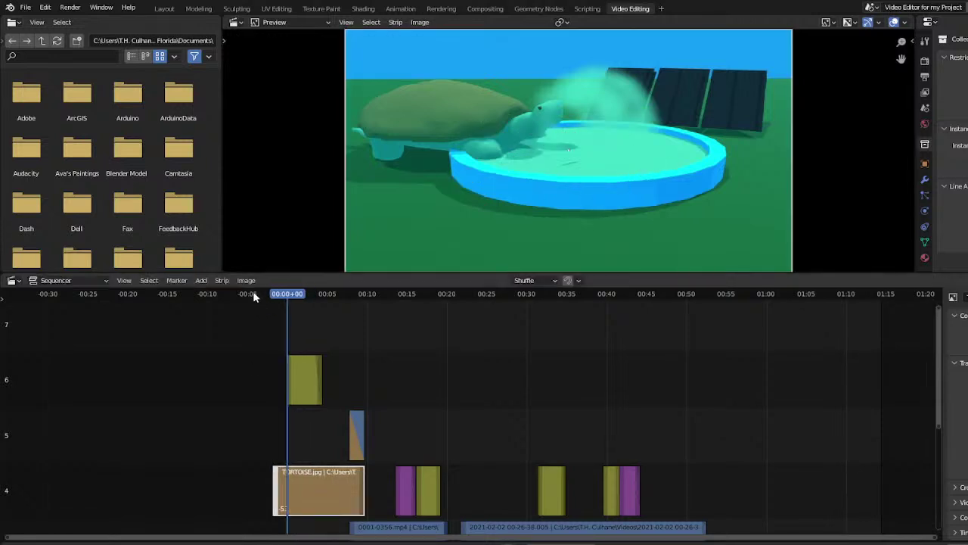
pyautogui.press('space')
pyautogui.press('Escape')
# Cut the tortoise strip at frame 0, delete the earlier piece, and give it a Fade In
pyautogui.press('k')
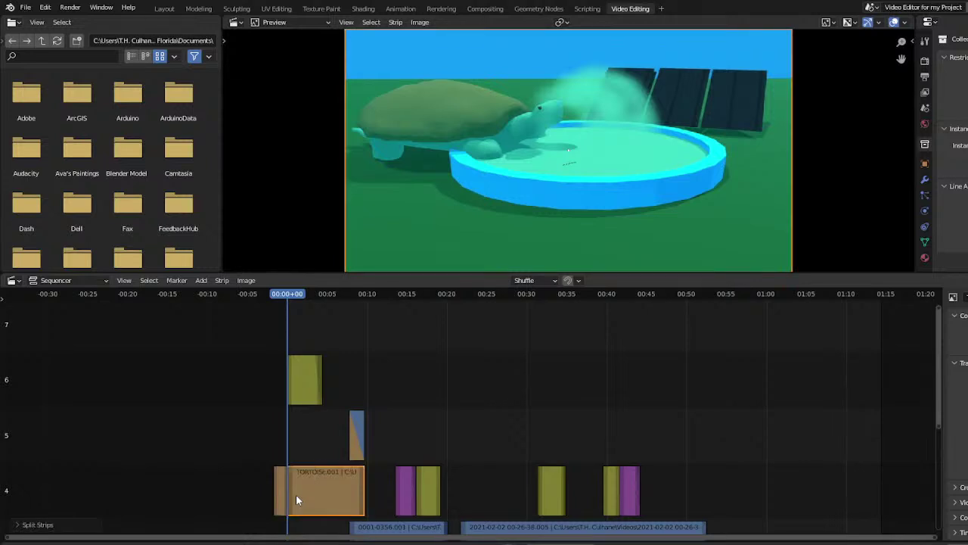
pyautogui.click(282, 493)
pyautogui.press('Delete')
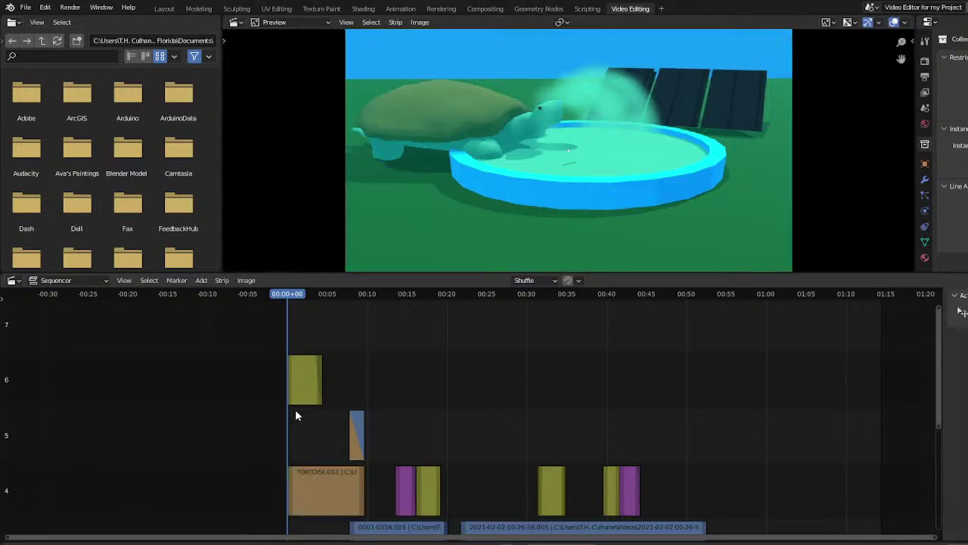
pyautogui.rightClick(302, 485)
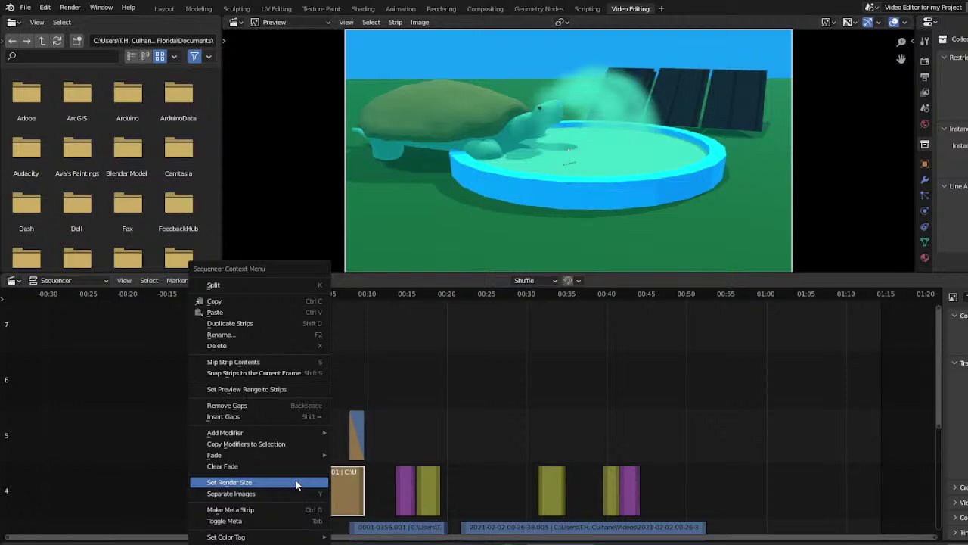
pyautogui.moveTo(303, 454)
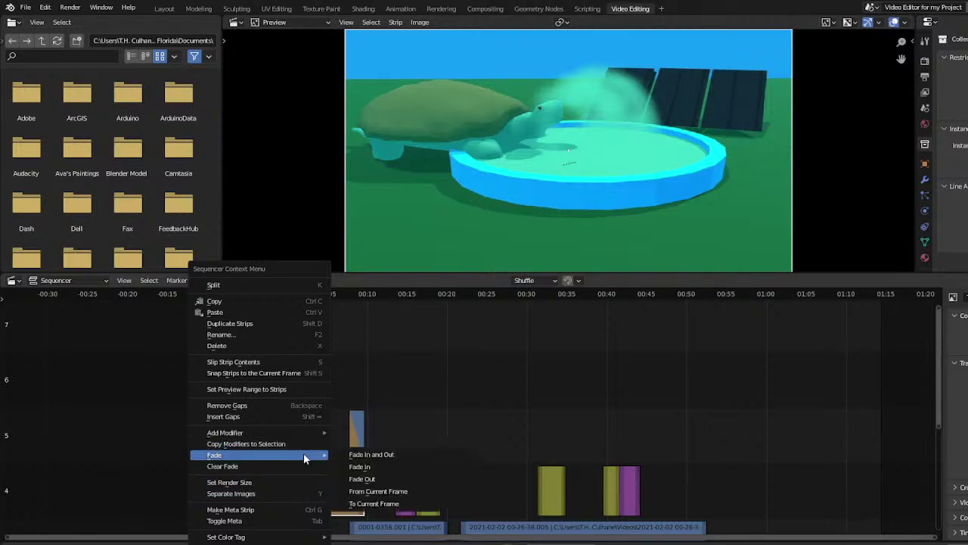
pyautogui.click(369, 468)
pyautogui.moveTo(288, 301)
pyautogui.mouseDown()
pyautogui.moveTo(306, 297)
pyautogui.moveTo(288, 302)
pyautogui.moveTo(299, 311)
pyautogui.mouseUp()
# Give the channel 6 title text strip a Fade In and play back to check the fades
pyautogui.click(308, 393)
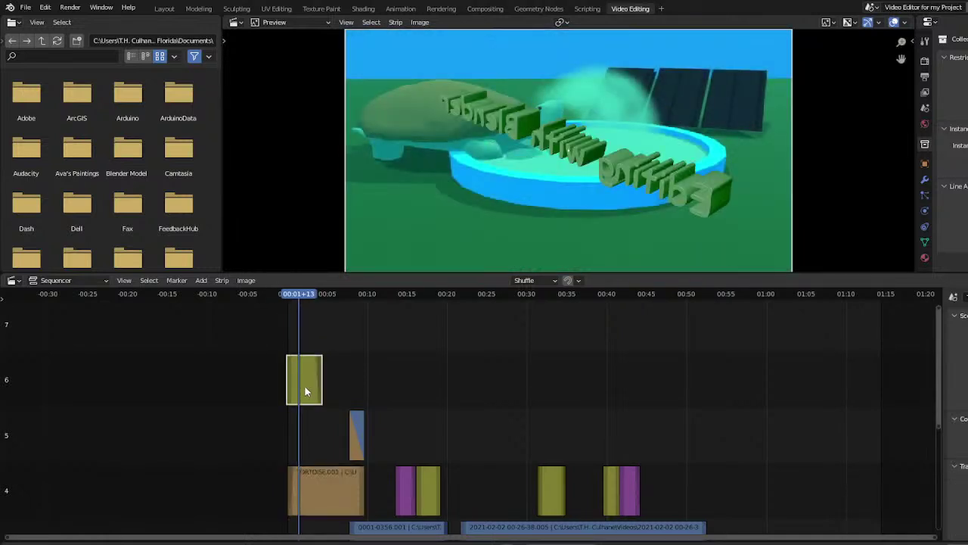
pyautogui.press('g')
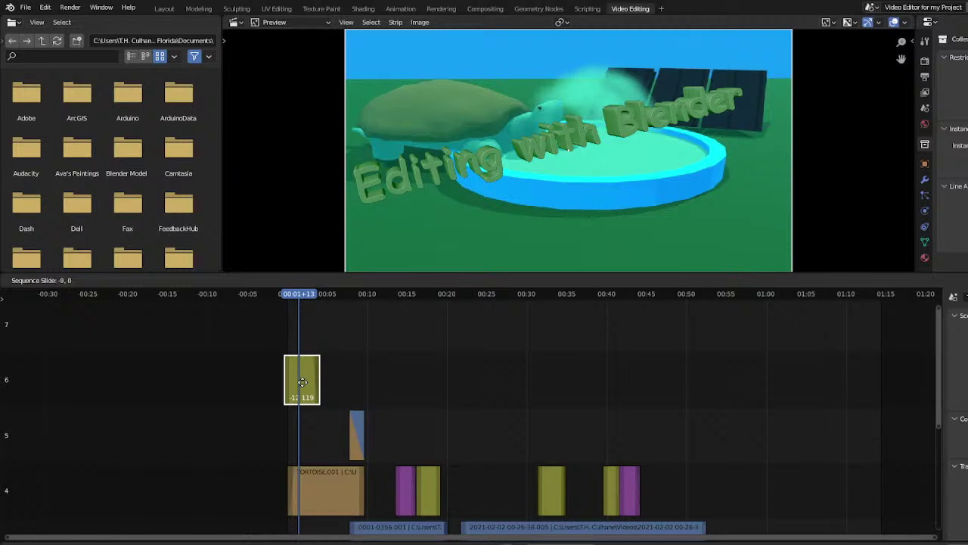
pyautogui.rightClick(302, 380)
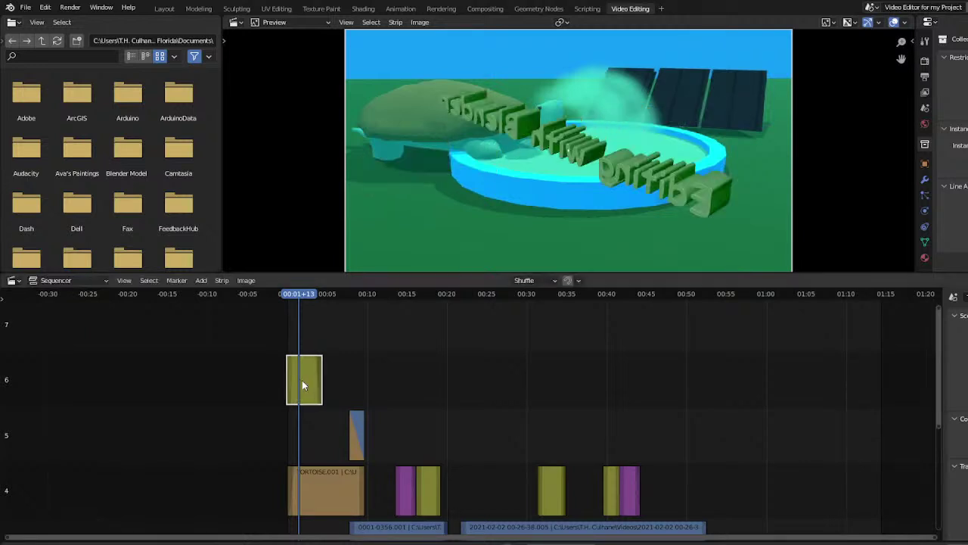
pyautogui.click(318, 391)
pyautogui.rightClick(306, 387)
pyautogui.moveTo(309, 387)
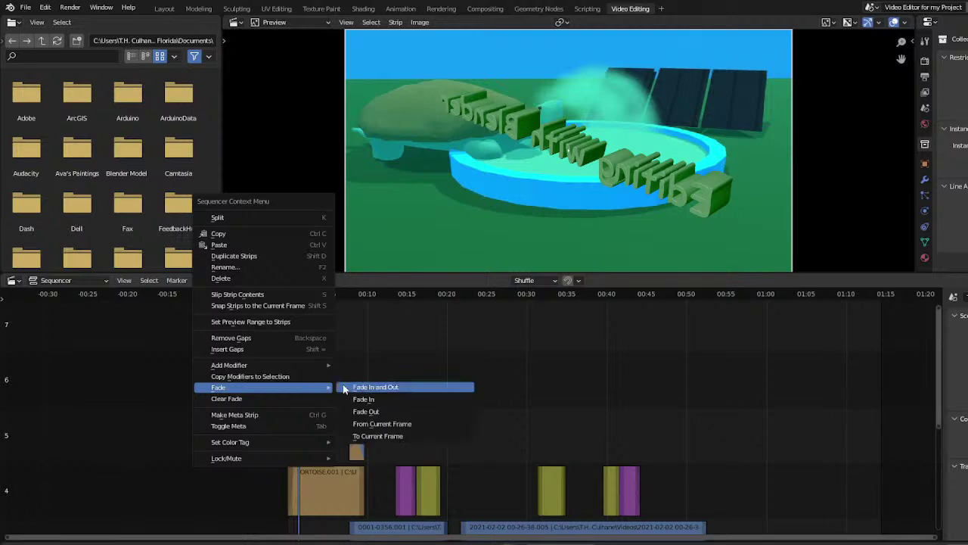
pyautogui.click(363, 400)
pyautogui.moveTo(299, 297); pyautogui.dragTo(278, 305)
pyautogui.press('space')
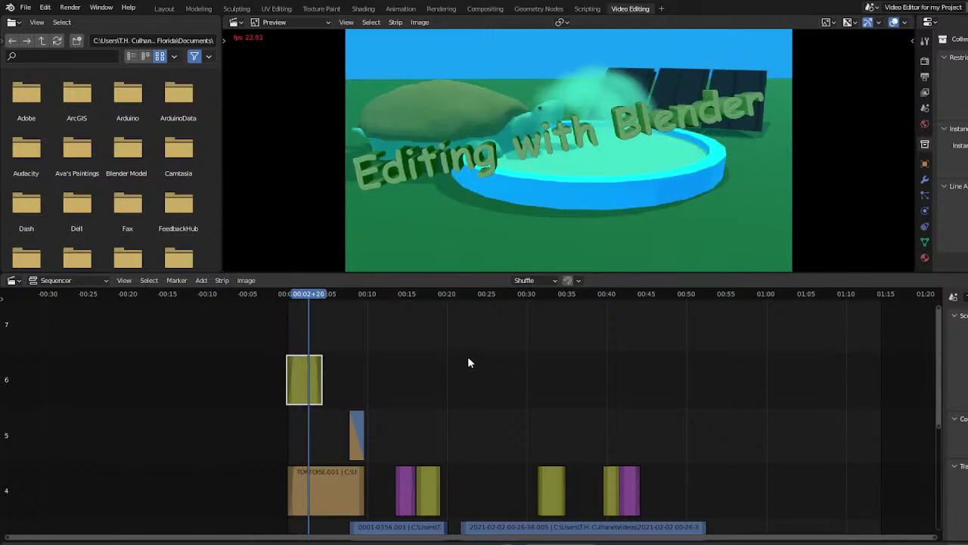
pyautogui.scroll(-1, 606, 390)
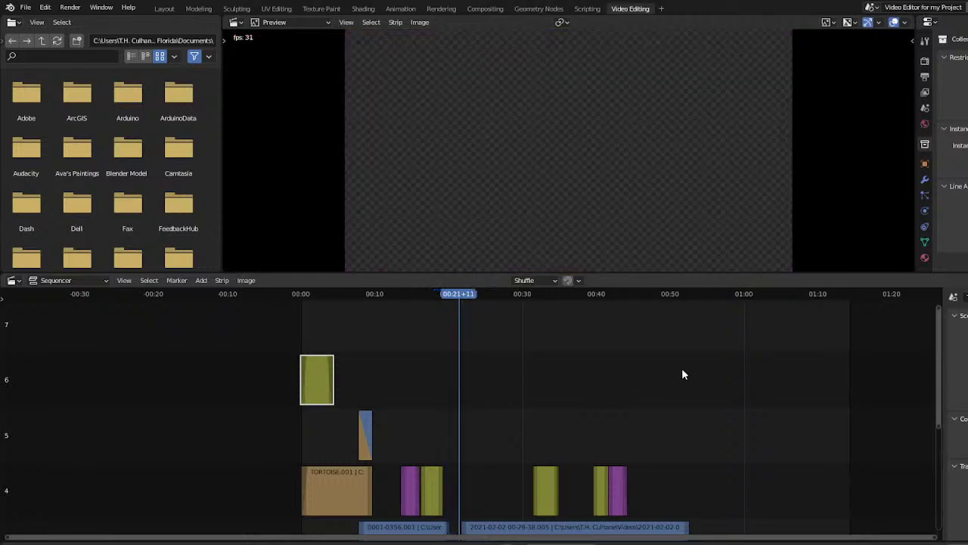
pyautogui.scroll(-2, 718, 385)
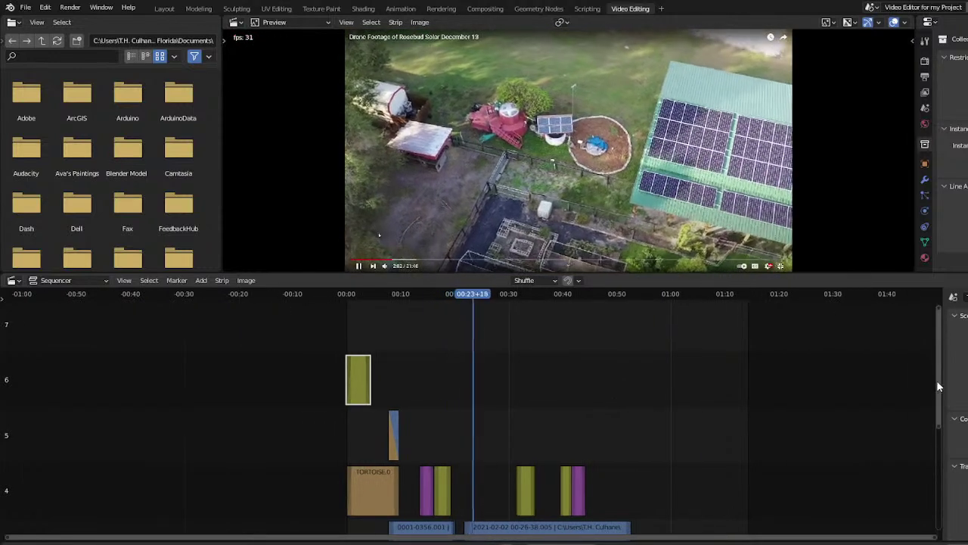
pyautogui.moveTo(936, 379); pyautogui.dragTo(937, 417)
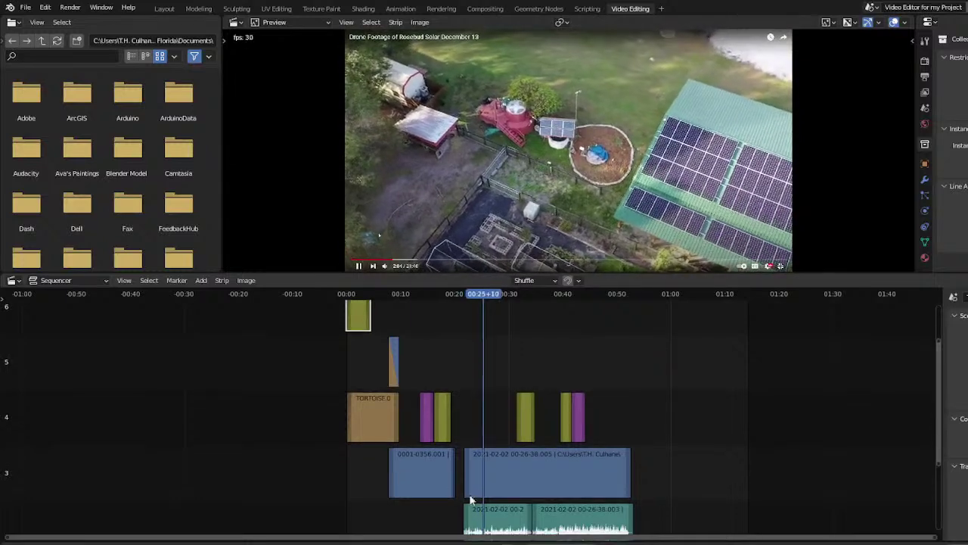
pyautogui.moveTo(476, 386); pyautogui.dragTo(607, 516)
pyautogui.press('g')
pyautogui.click(545, 487)
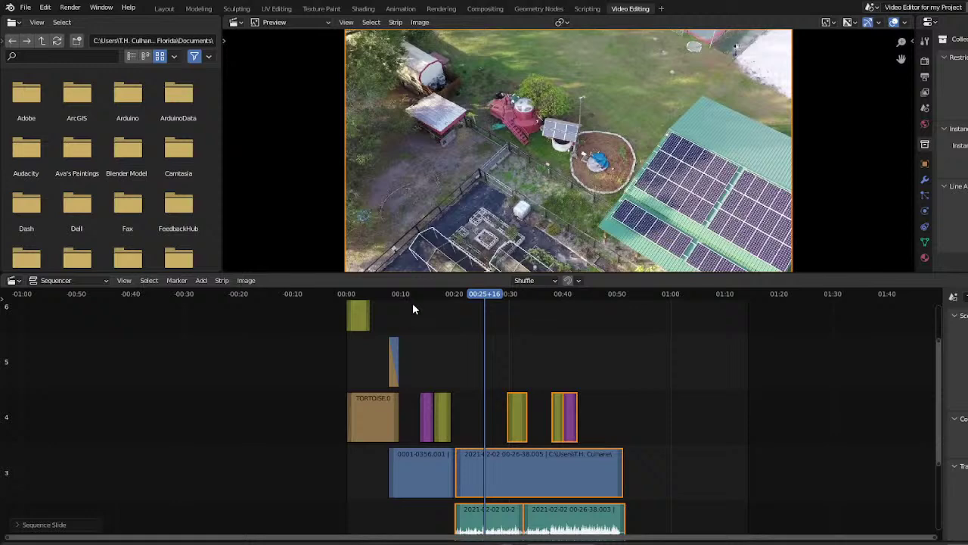
pyautogui.click(435, 299)
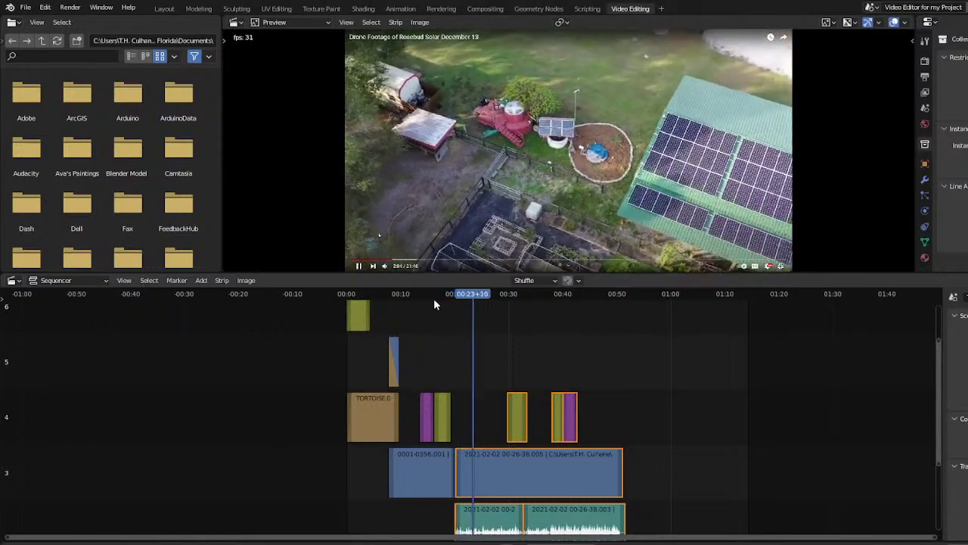
pyautogui.click(507, 297)
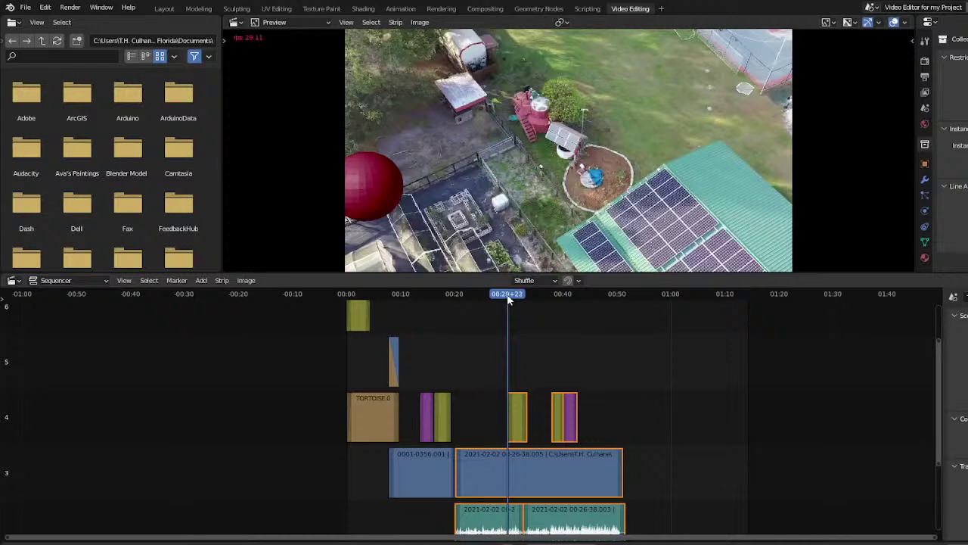
pyautogui.click(558, 296)
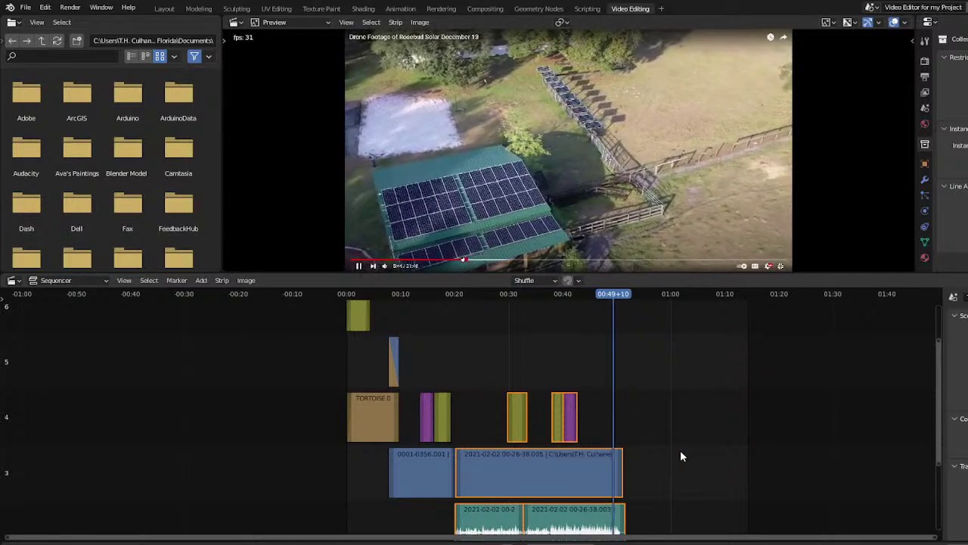
# Add a fade-out to the long drone video strip from the current frame to its end
pyautogui.click(616, 476)
pyautogui.rightClick(616, 476)
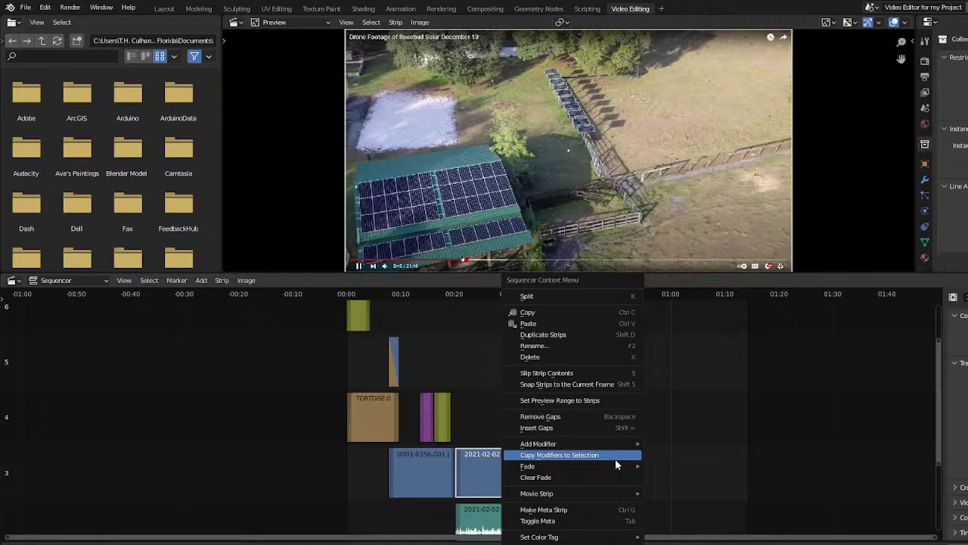
pyautogui.moveTo(616, 462)
pyautogui.click(674, 488)
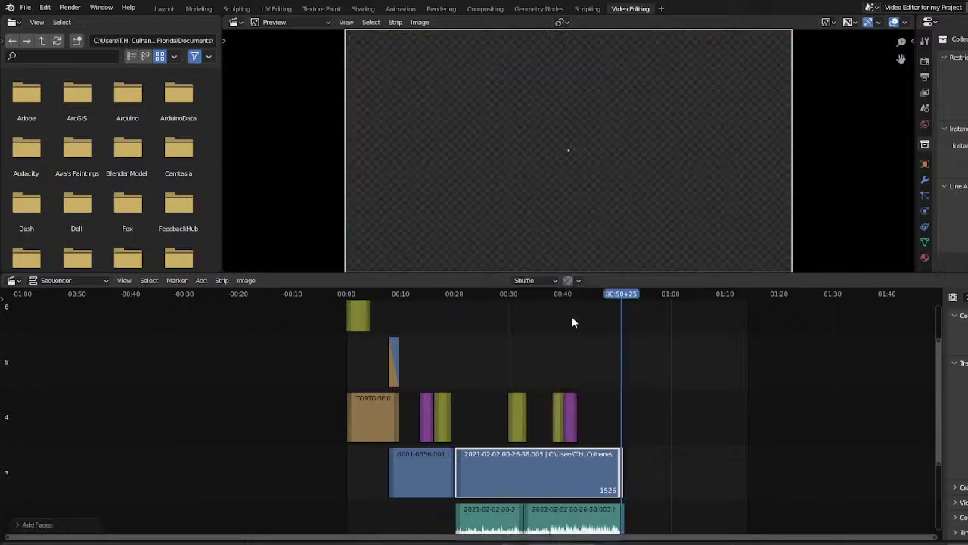
# Play back the last few seconds to check the solar barn footage darkens out
pyautogui.click(595, 293)
pyautogui.press('space')
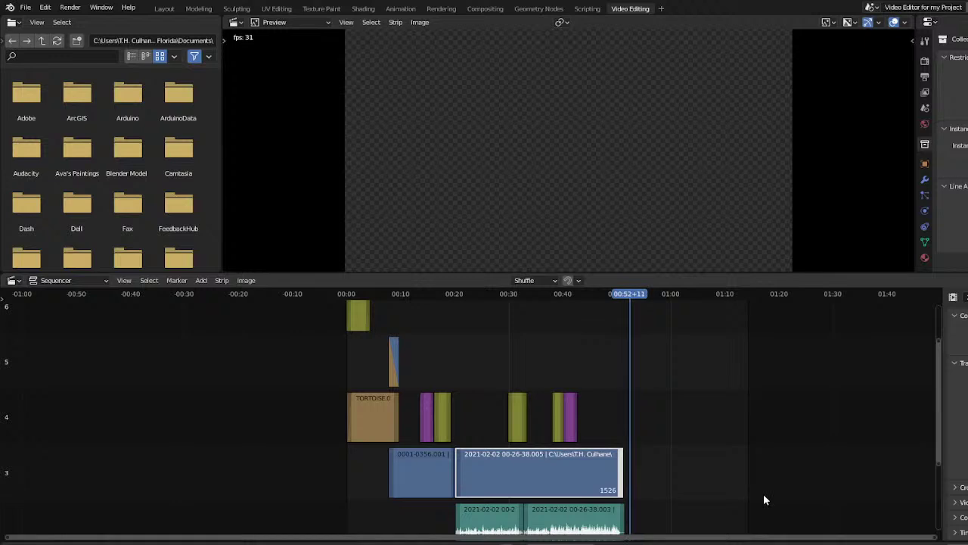
pyautogui.click(704, 463)
pyautogui.scroll(-2, 691, 484)
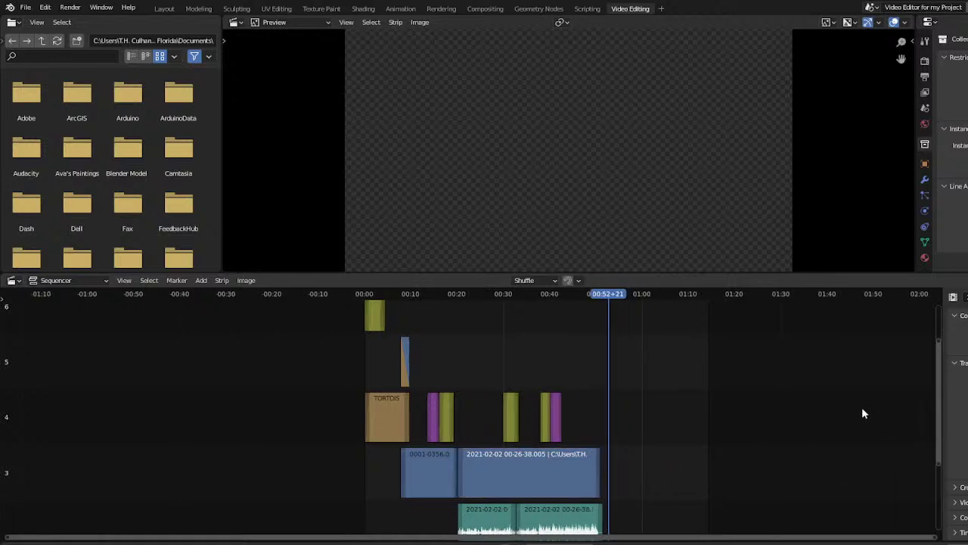
# Extend the second drone audio strip past the video's end and slide it slightly later
pyautogui.moveTo(939, 440); pyautogui.dragTo(945, 464)
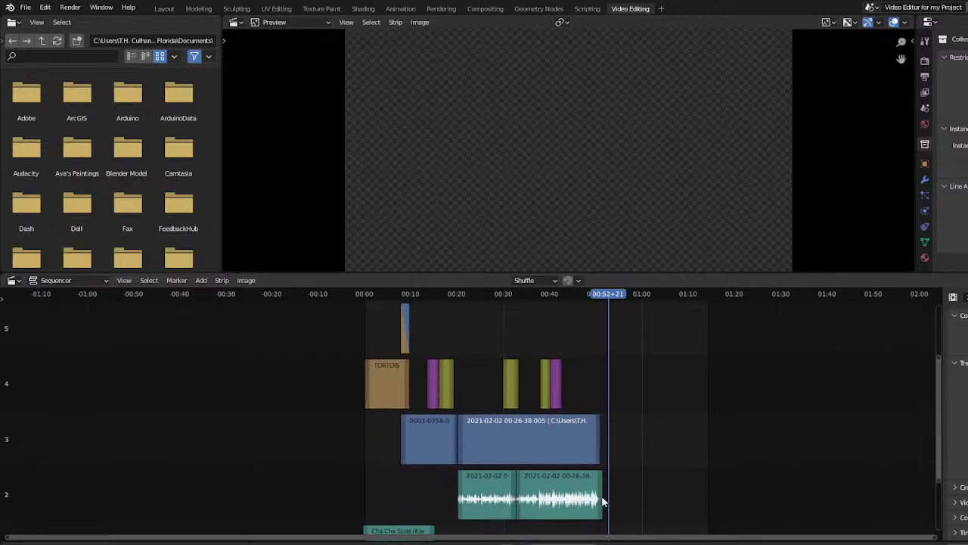
pyautogui.moveTo(603, 500); pyautogui.dragTo(619, 496)
pyautogui.click(591, 300)
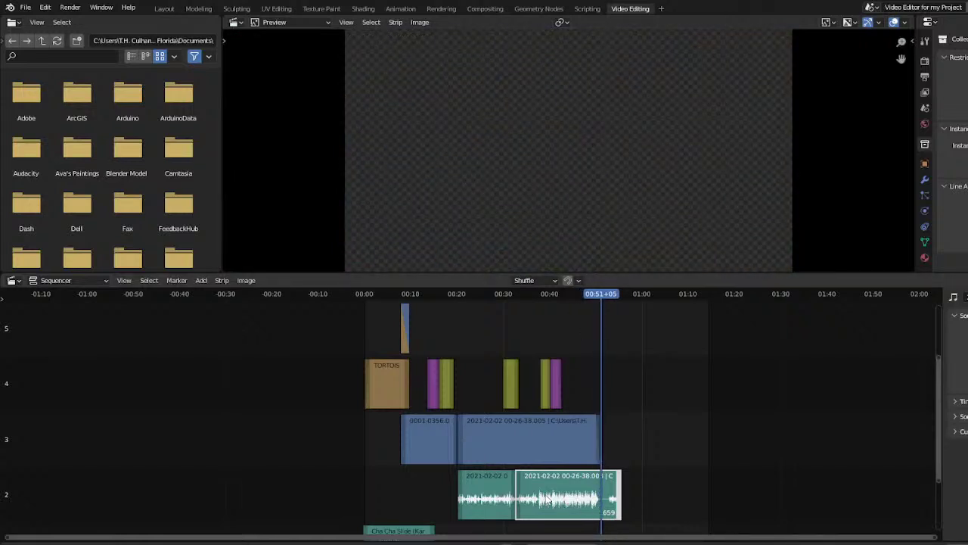
pyautogui.press('g')
pyautogui.click(553, 494)
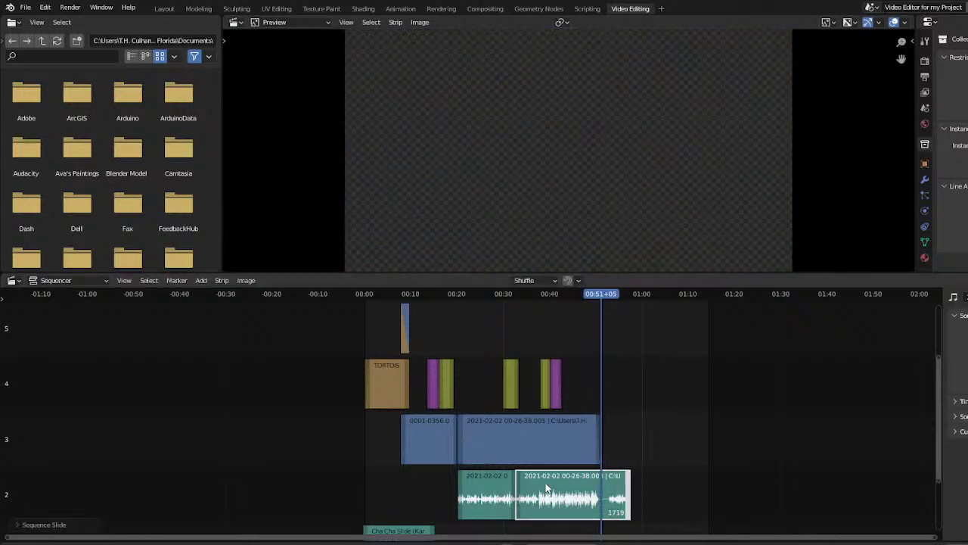
pyautogui.press('g')
pyautogui.click(657, 481)
pyautogui.press('g')
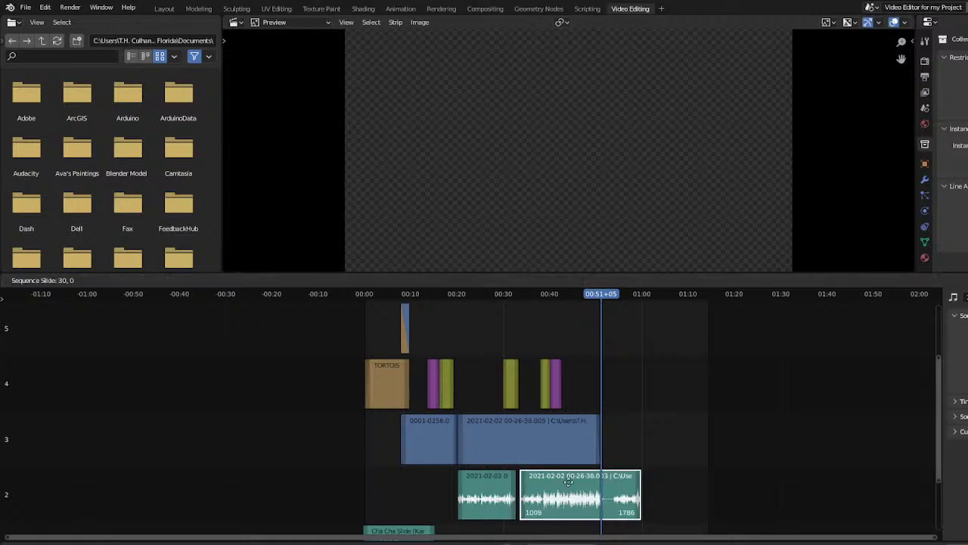
pyautogui.click(570, 482)
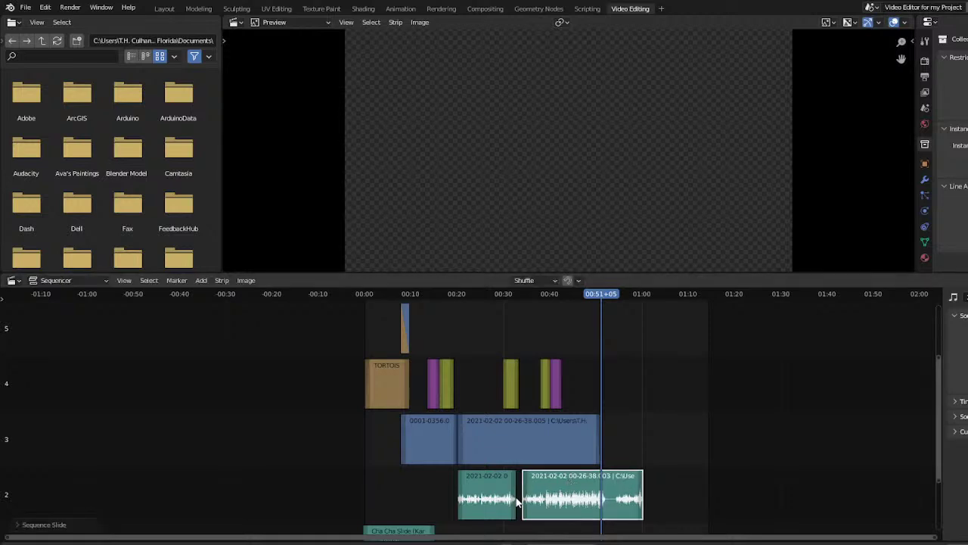
# Position the first audio strip flush against the second, then review around 00:40 and 00:49
pyautogui.click(506, 499)
pyautogui.press('g')
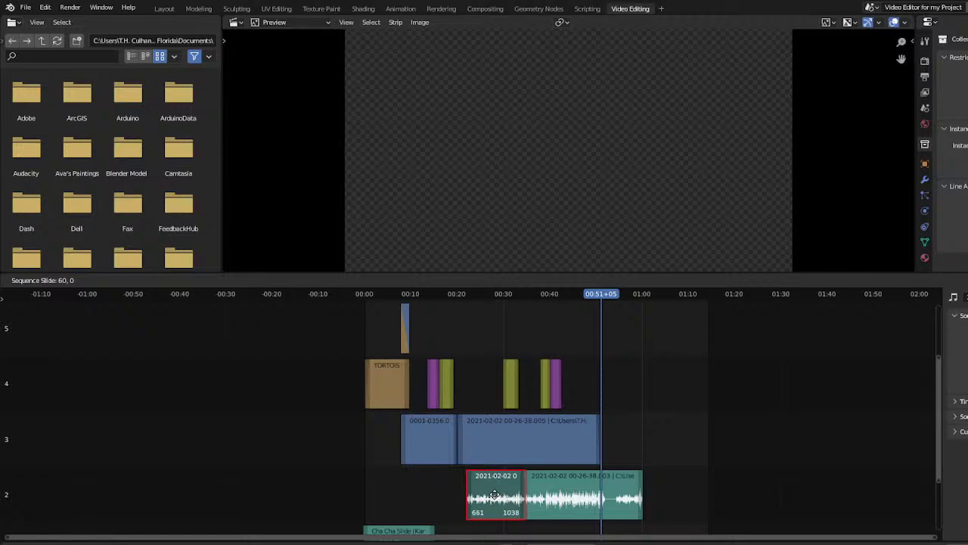
pyautogui.click(479, 501)
pyautogui.press('g')
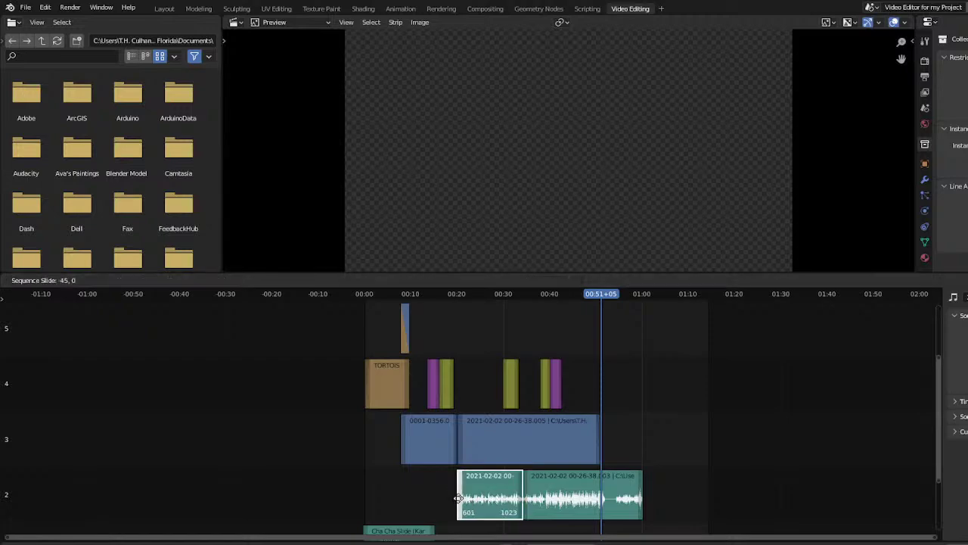
pyautogui.click(457, 502)
pyautogui.click(550, 293)
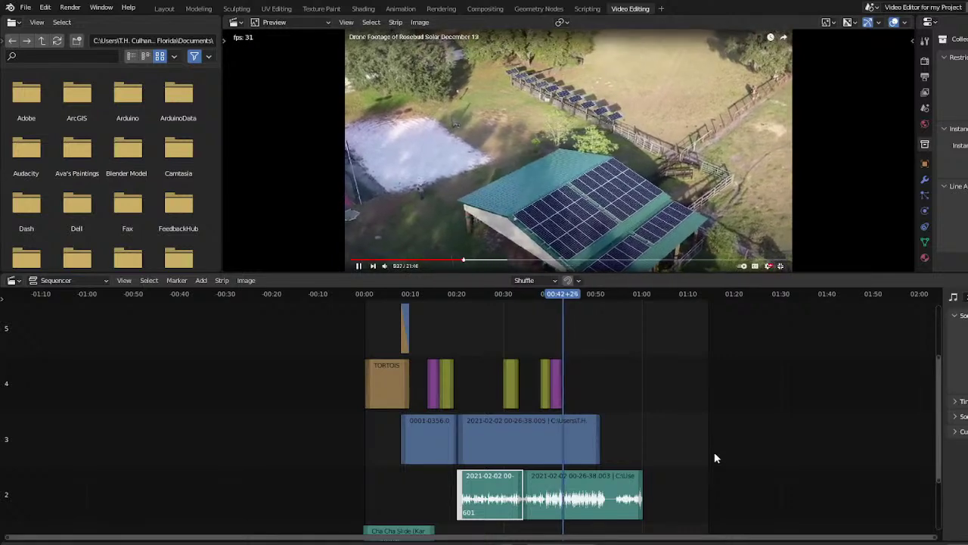
pyautogui.click(592, 293)
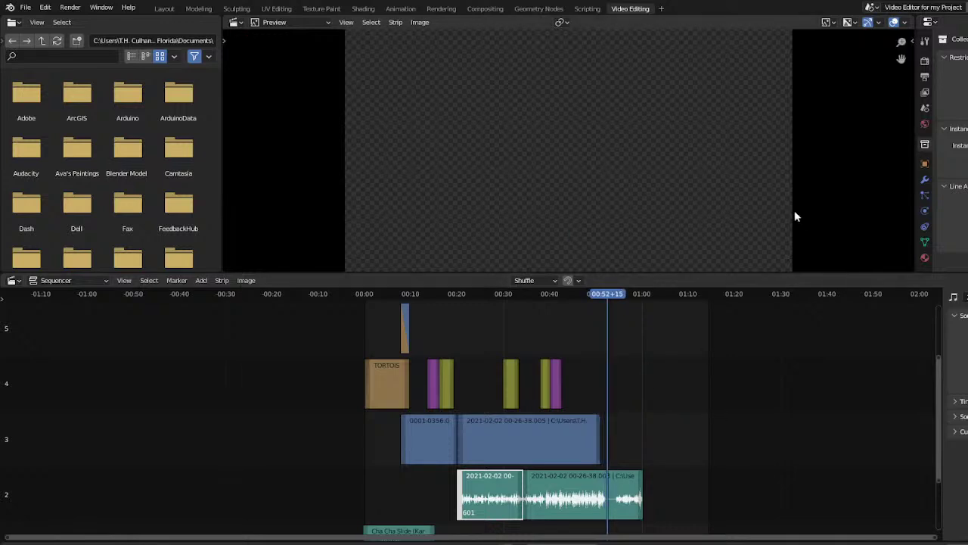
# Add a 'The End!' text strip at the playhead and preview the ending from 00:49
pyautogui.click(201, 281)
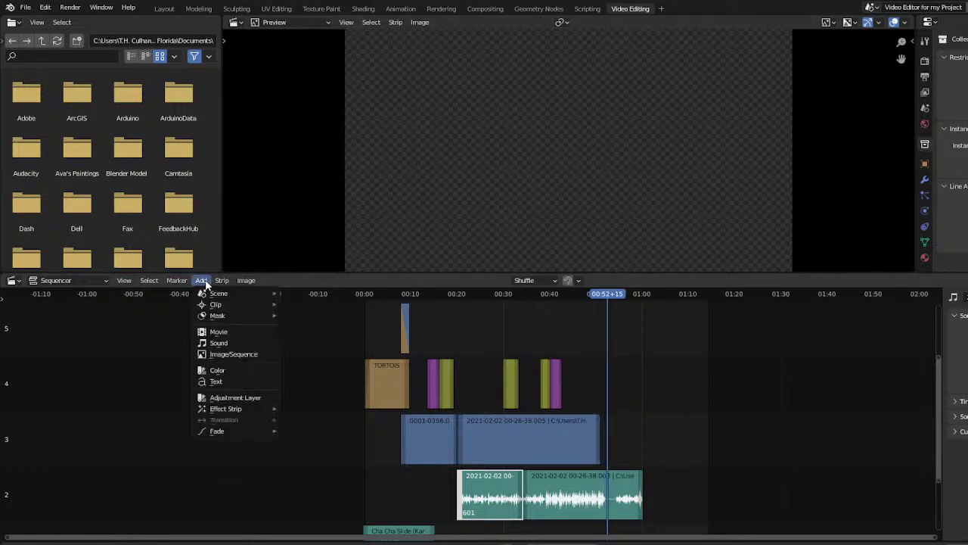
pyautogui.click(227, 382)
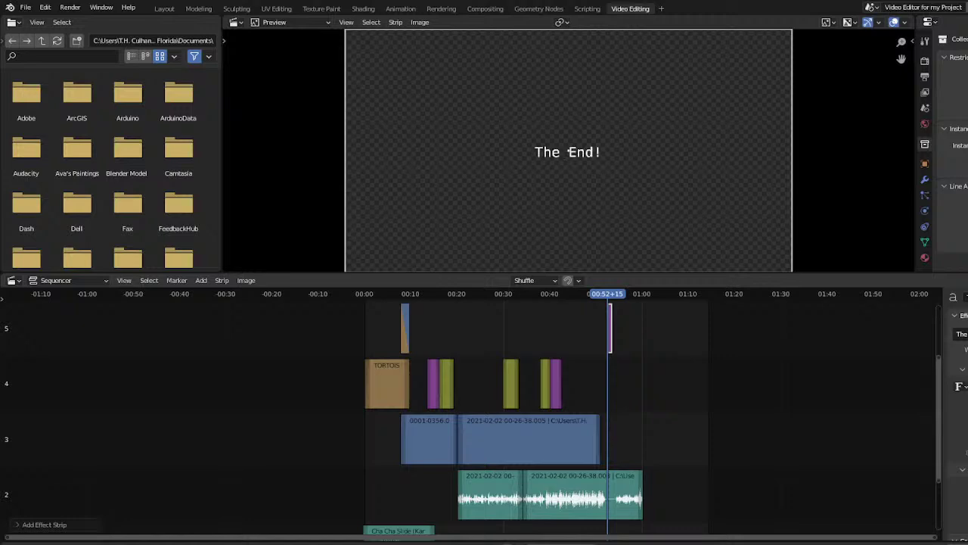
pyautogui.click(591, 295)
pyautogui.press('space')
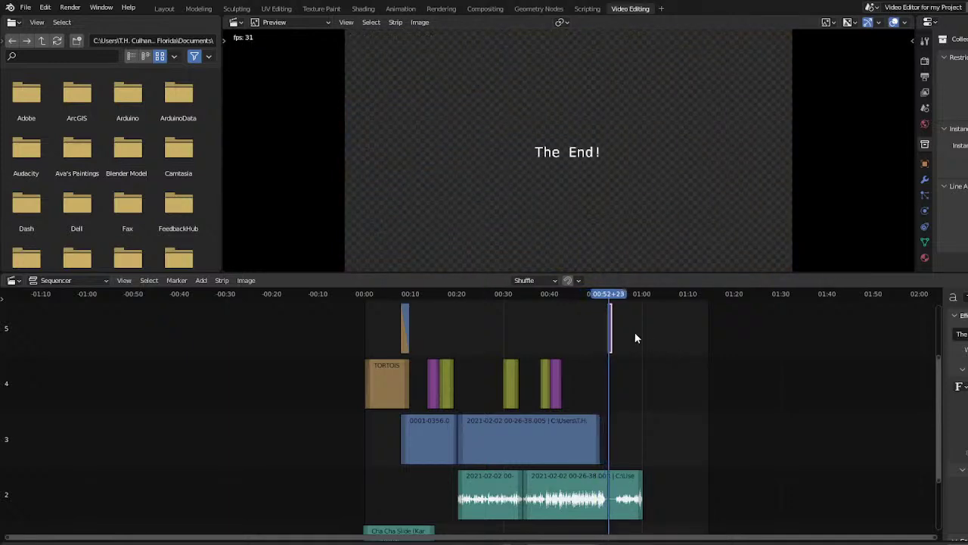
pyautogui.press('space')
# Move 'The End!' strip onto channel 3 directly after the drone video, then replay the ending
pyautogui.moveTo(600, 331); pyautogui.dragTo(604, 441)
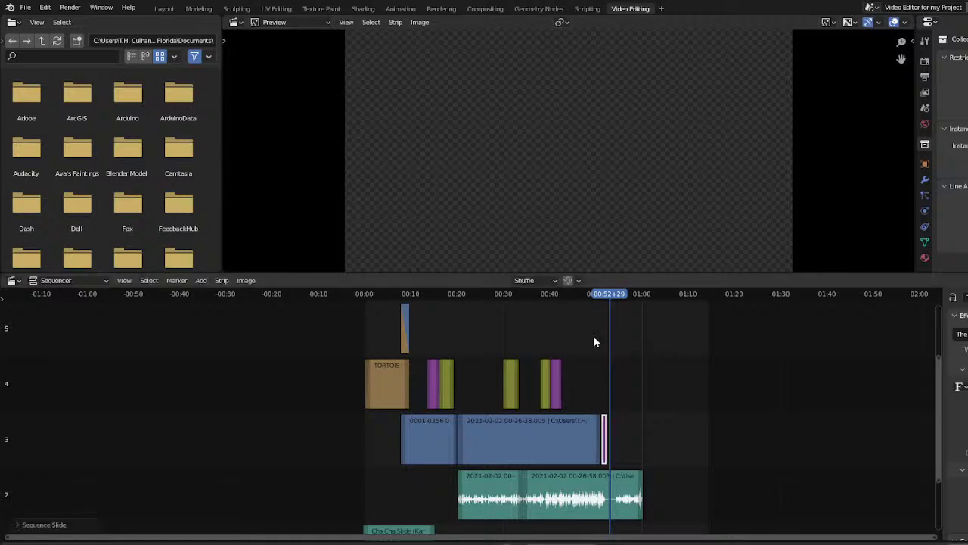
pyautogui.click(588, 295)
pyautogui.press('space')
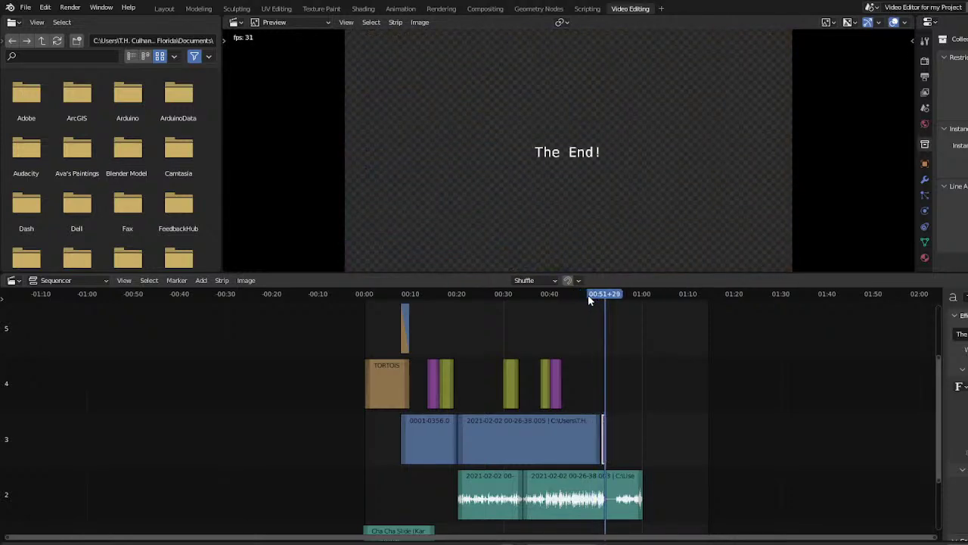
pyautogui.press('space')
pyautogui.scroll(3, 679, 370)
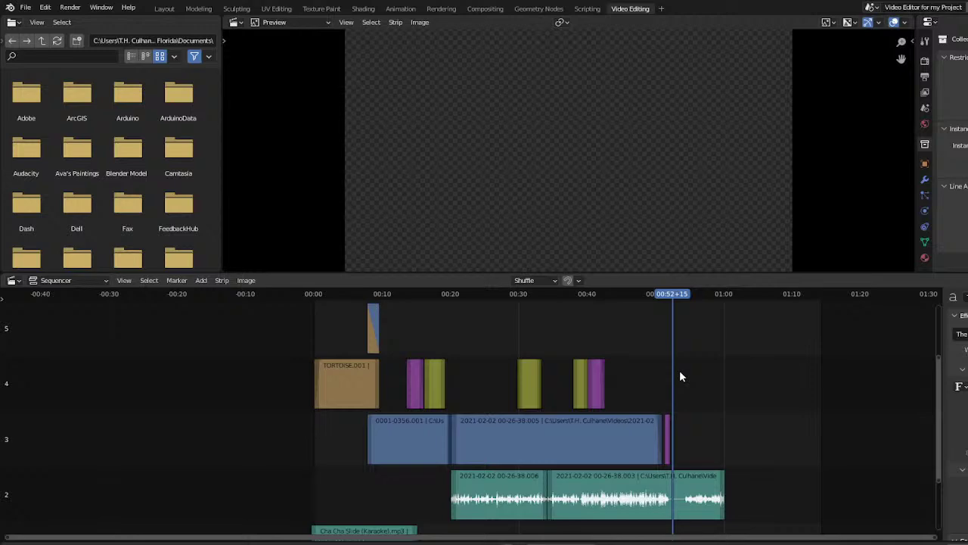
pyautogui.scroll(2, 679, 370)
pyautogui.scroll(-1, 679, 369)
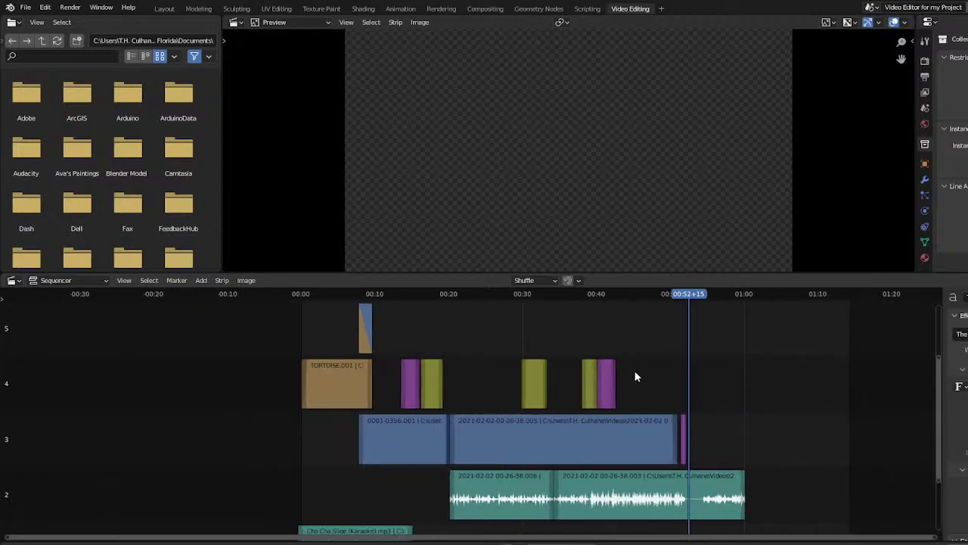
pyautogui.moveTo(420, 297); pyautogui.dragTo(499, 359)
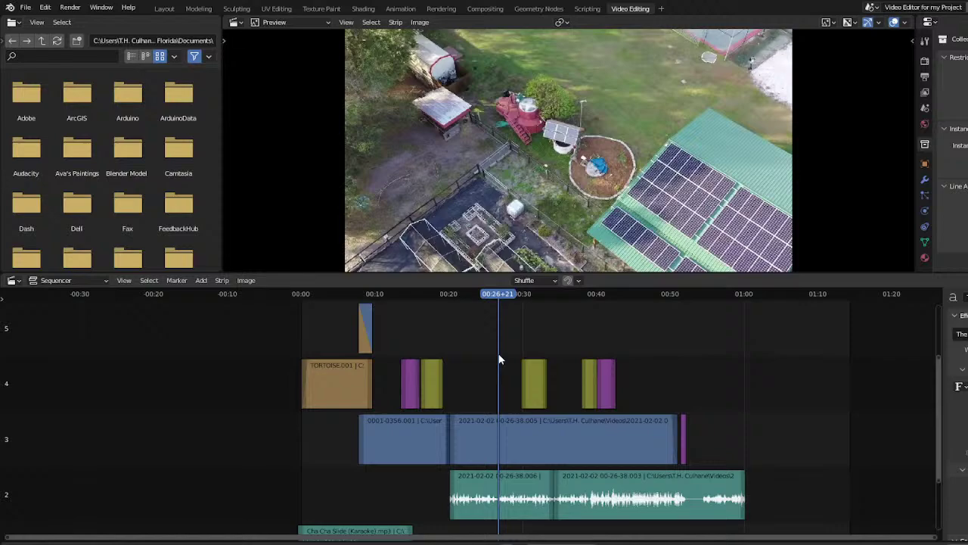
pyautogui.moveTo(500, 360); pyautogui.dragTo(639, 403)
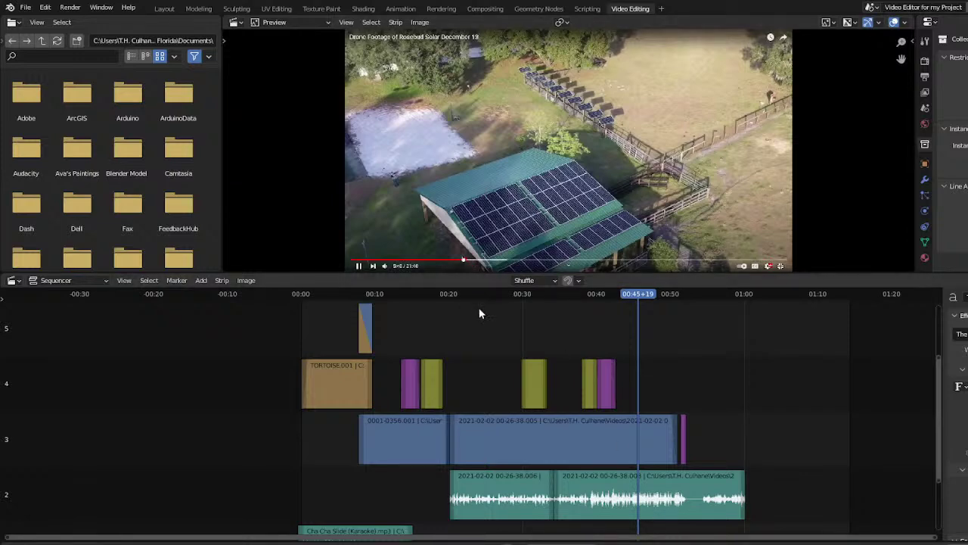
pyautogui.moveTo(480, 313); pyautogui.dragTo(368, 329)
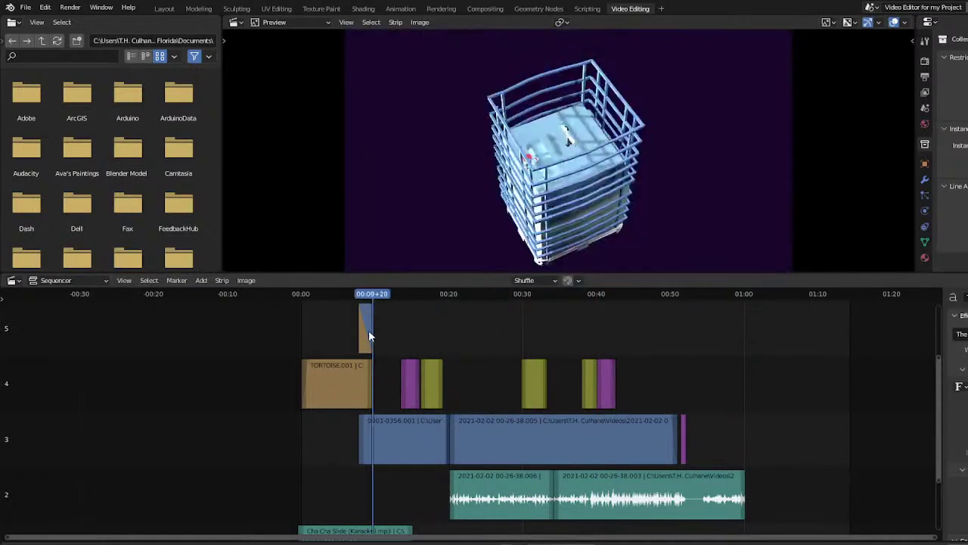